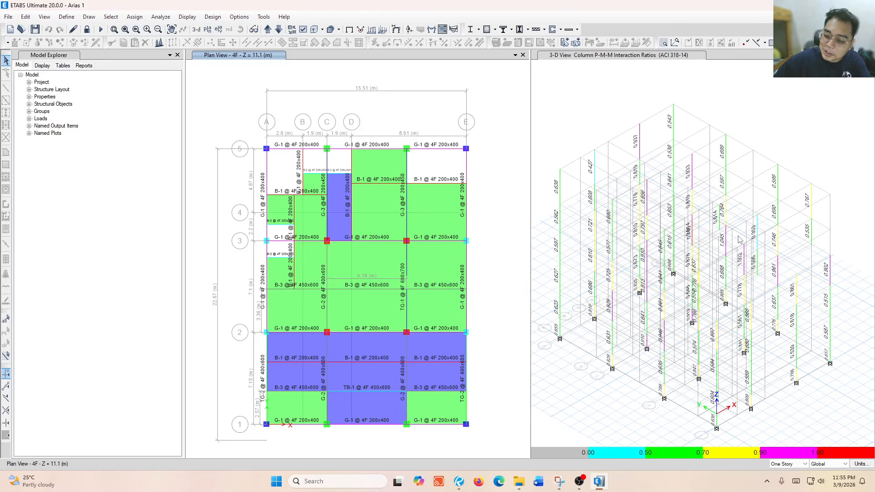
# Examine the interaction ratio of the overstressed interior column in the 3-D view of column P-M-M ratios
pyautogui.scroll(5, 740, 240)
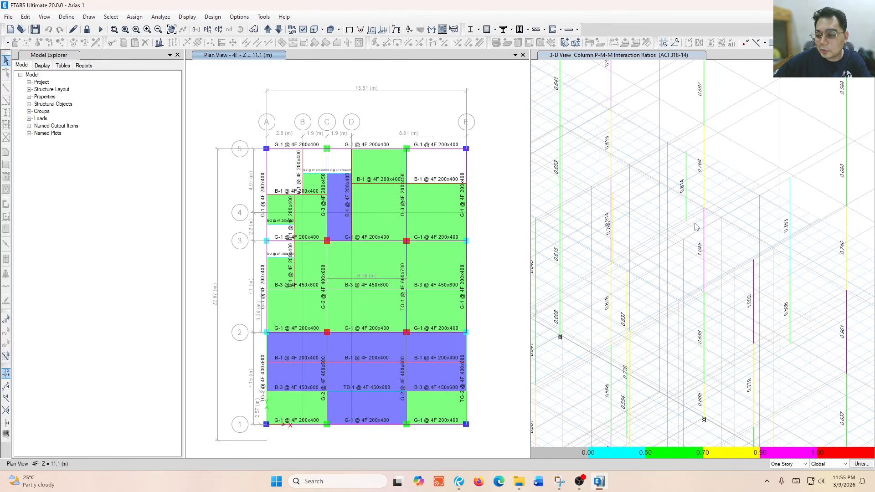
pyautogui.moveTo(696, 224); pyautogui.dragTo(725, 278)
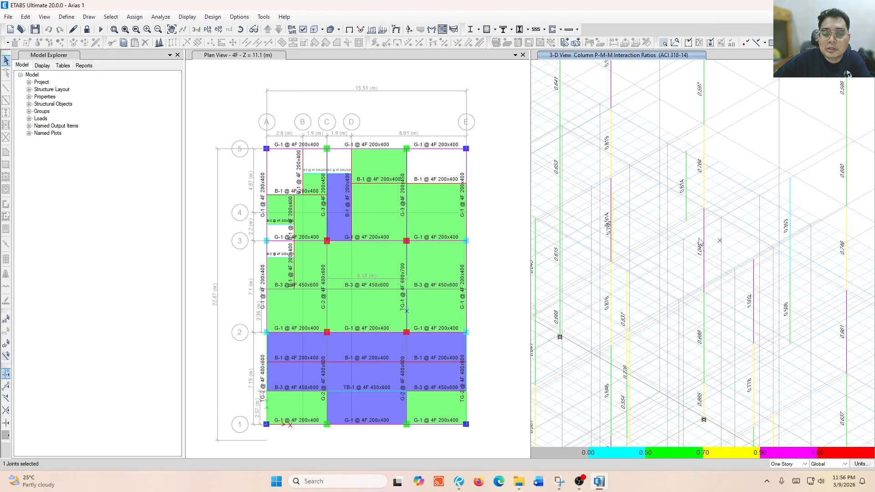
pyautogui.moveTo(704, 240)
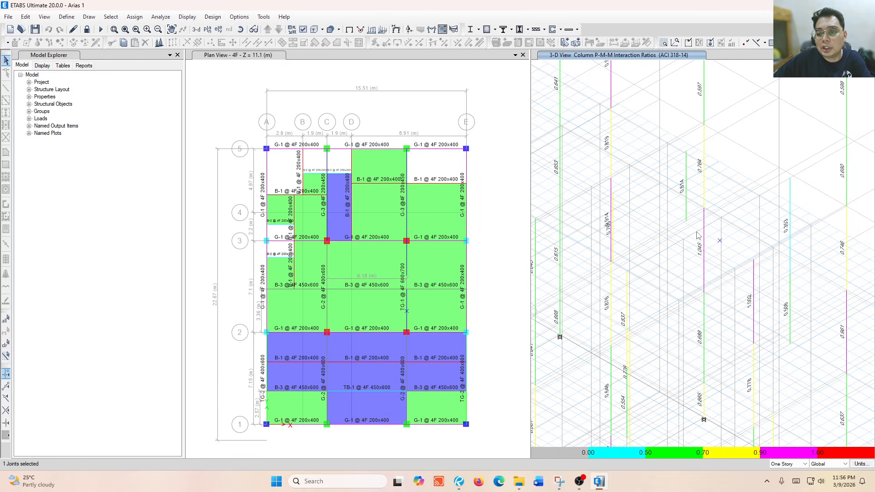
pyautogui.scroll(-4, 698, 235)
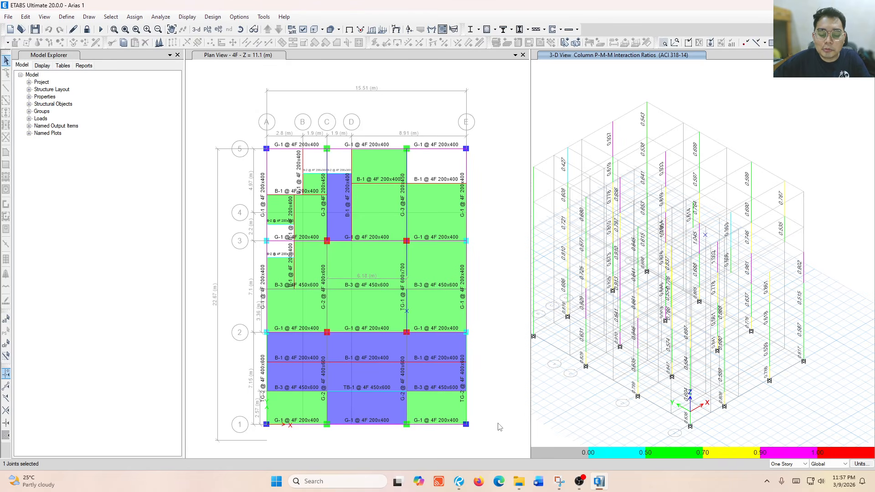
# Switch to Bluebeam Revu and examine the cover page of the Soil Boring Test geotechnical report
pyautogui.click(460, 482)
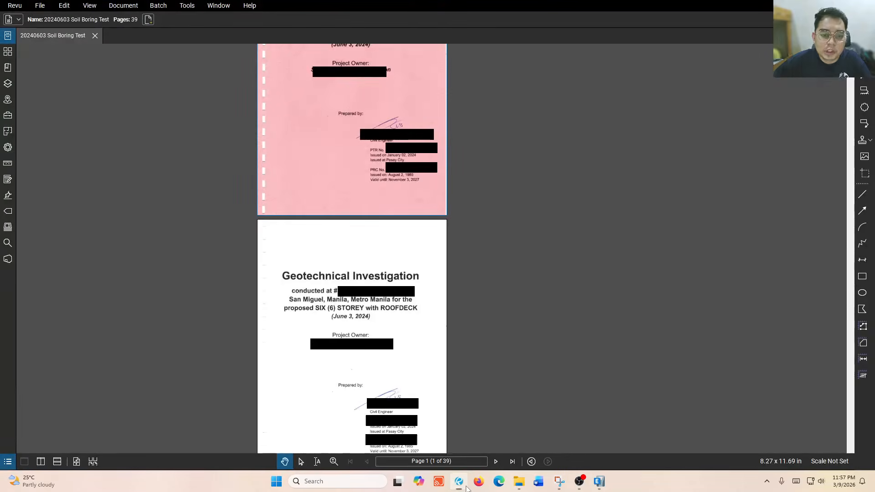
pyautogui.scroll(3, 392, 202)
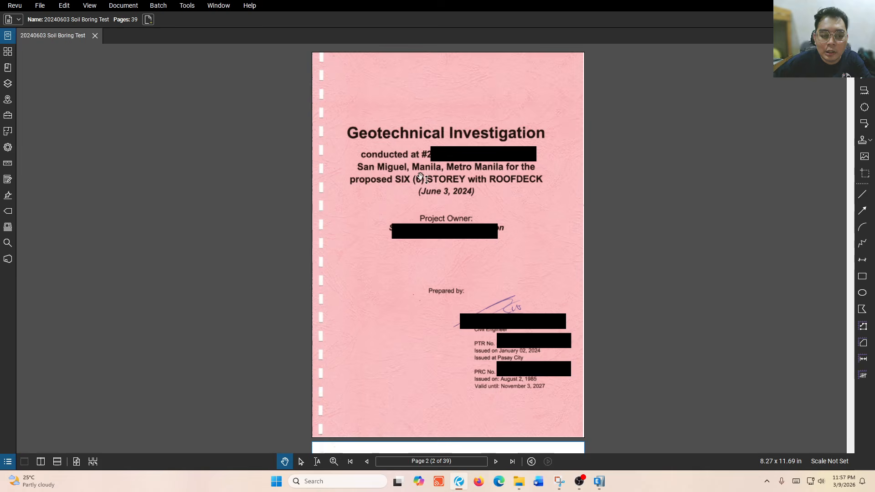
pyautogui.scroll(1, 431, 155)
pyautogui.scroll(2, 439, 161)
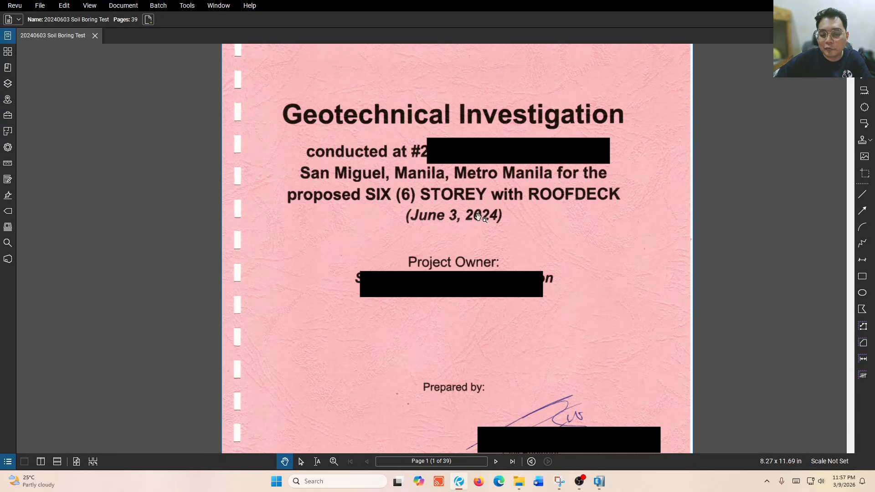
pyautogui.keyDown('ctrl'); pyautogui.scroll(-2, 477, 216); pyautogui.keyUp('ctrl')
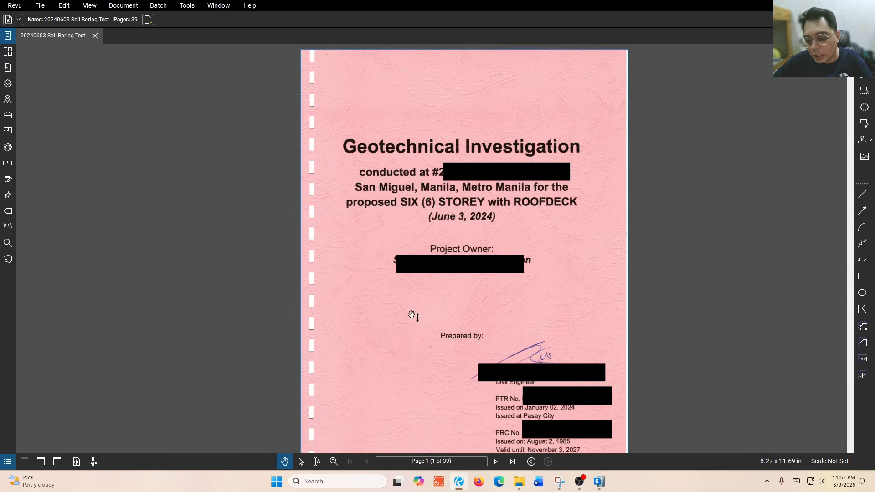
pyautogui.moveTo(412, 315); pyautogui.dragTo(415, 275)
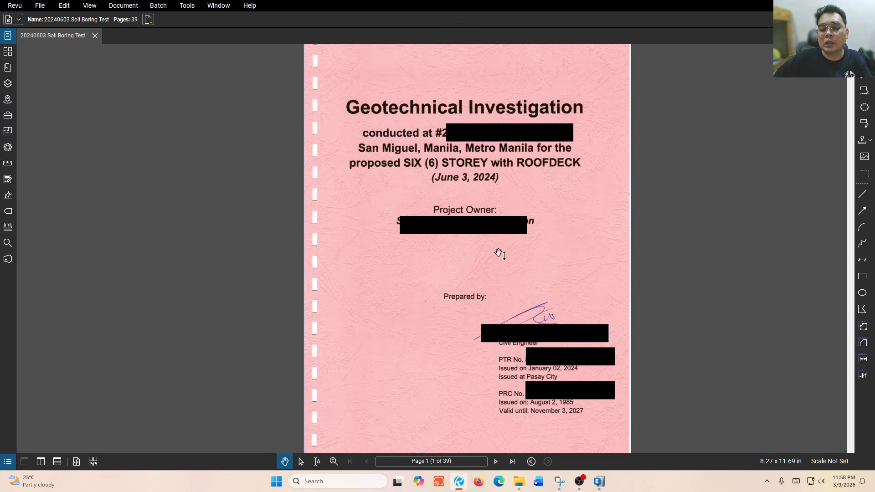
# Highlight Evaluation/Recommendations, Graphical Log and Summary of Computations for Soil Bearing Capacities in the report's Table of Contents
pyautogui.scroll(-1, 500, 254)
pyautogui.keyDown('ctrl'); pyautogui.scroll(-4, 498, 253); pyautogui.keyUp('ctrl')
pyautogui.scroll(-6, 497, 253)
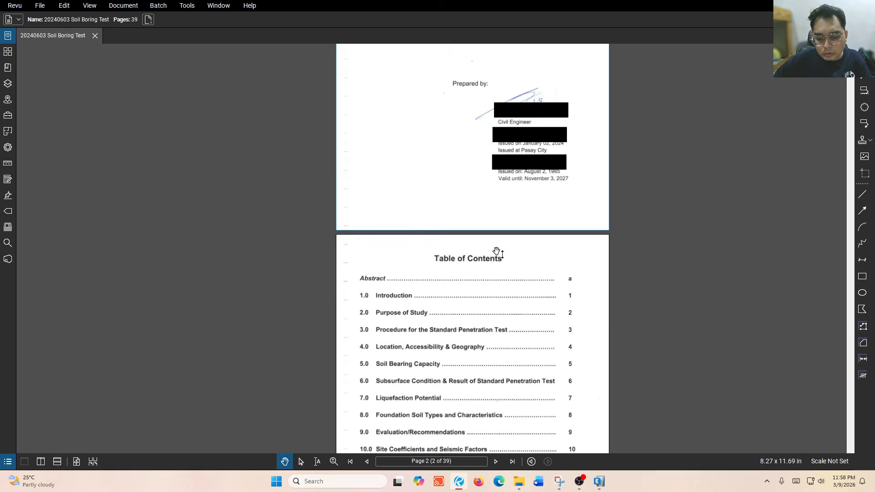
pyautogui.scroll(1, 498, 250)
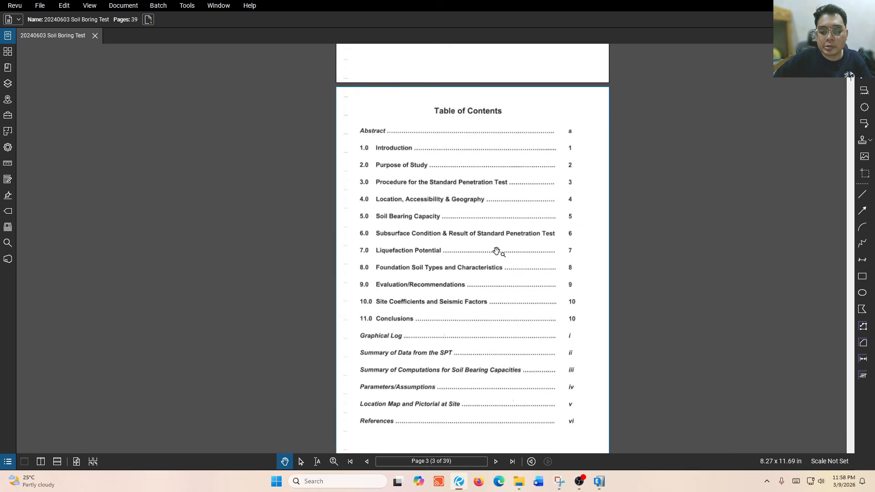
pyautogui.keyDown('ctrl'); pyautogui.scroll(1, 504, 258); pyautogui.keyUp('ctrl')
pyautogui.moveTo(504, 259); pyautogui.dragTo(509, 230)
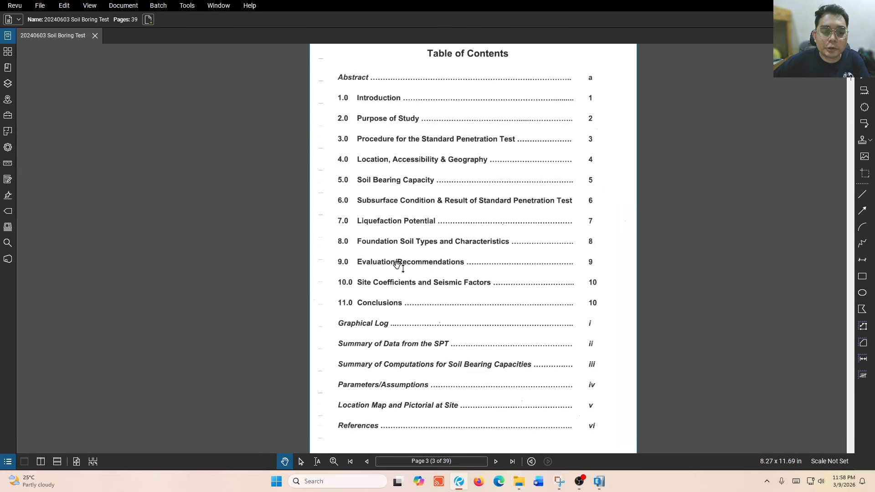
pyautogui.press('i')
pyautogui.moveTo(349, 261); pyautogui.dragTo(473, 261)
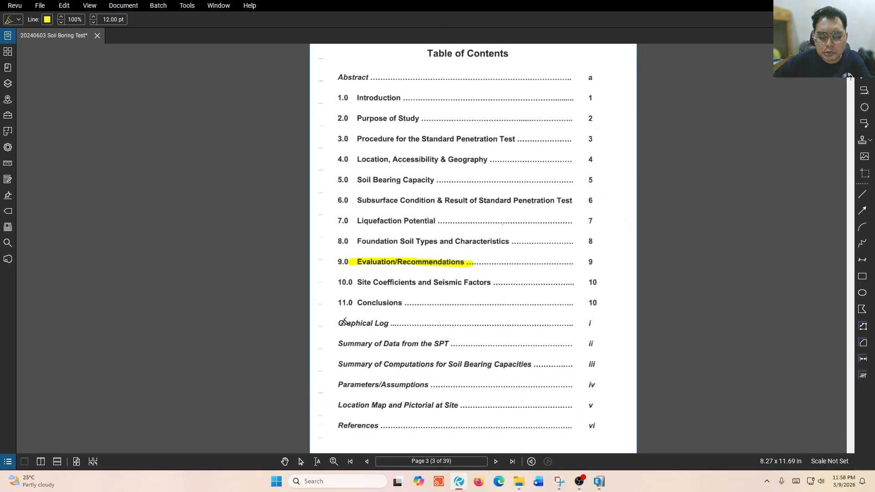
pyautogui.moveTo(337, 323); pyautogui.dragTo(397, 323)
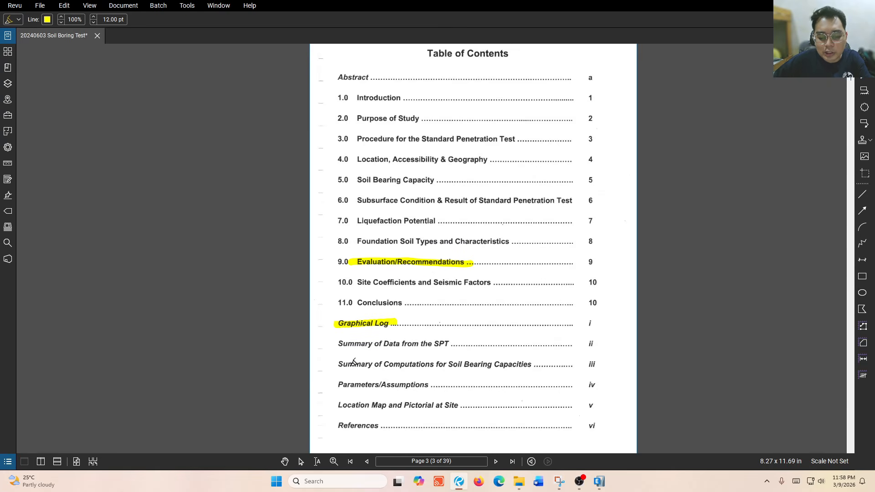
pyautogui.moveTo(352, 364); pyautogui.dragTo(552, 367)
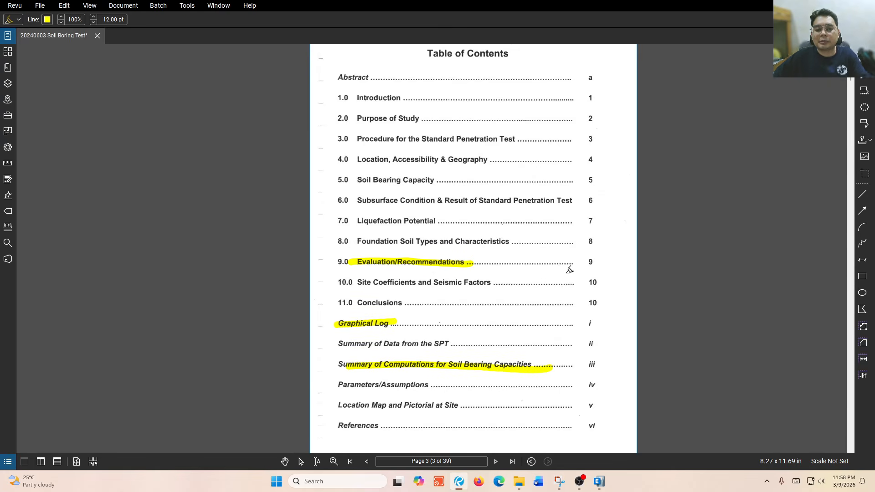
# Go to section 9.0 Evaluation/Recommendations on page 13 and highlight the 9.2 heading "Type of Foundation"
pyautogui.keyDown('ctrl'); pyautogui.scroll(-3, 499, 229); pyautogui.keyUp('ctrl')
pyautogui.scroll(-10, 499, 229)
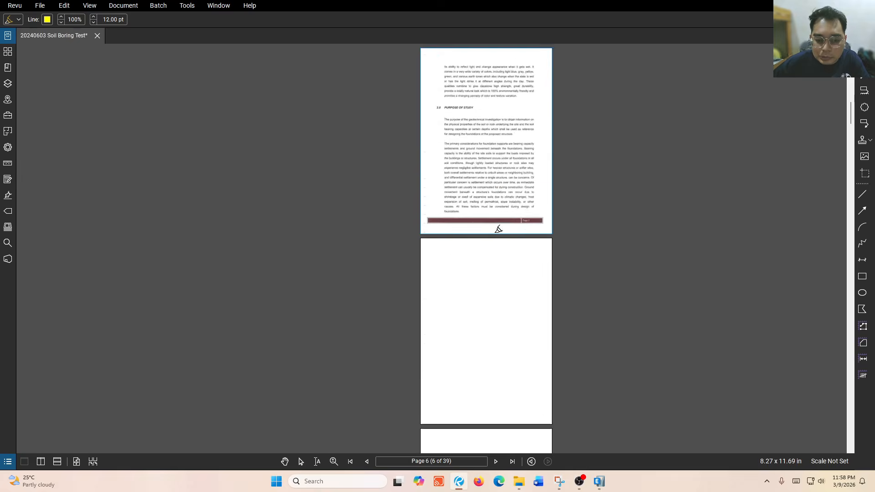
pyautogui.scroll(-15, 498, 228)
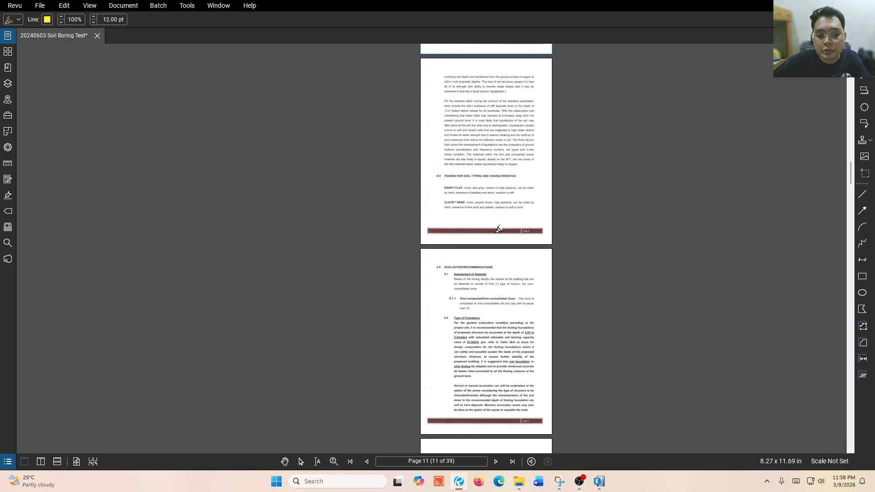
pyautogui.keyDown('ctrl'); pyautogui.scroll(4, 498, 228); pyautogui.keyUp('ctrl')
pyautogui.scroll(-4, 499, 228)
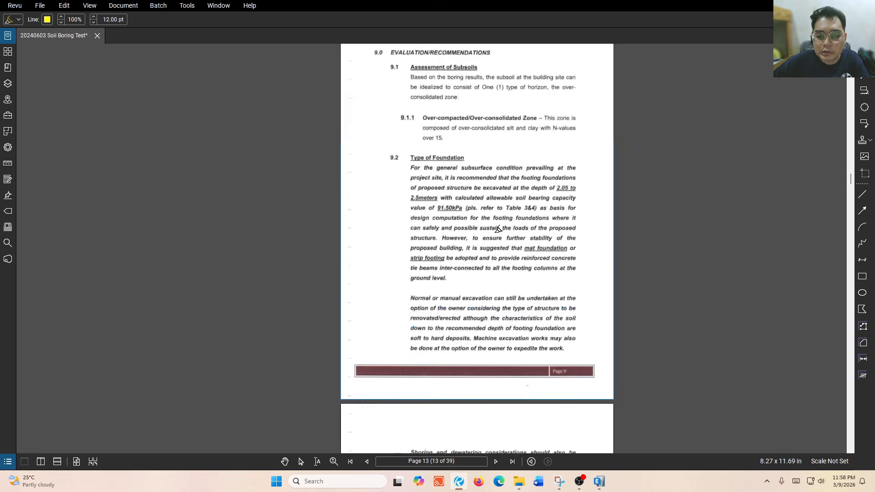
pyautogui.scroll(1, 498, 229)
pyautogui.keyDown('ctrl'); pyautogui.scroll(2, 540, 197); pyautogui.keyUp('ctrl')
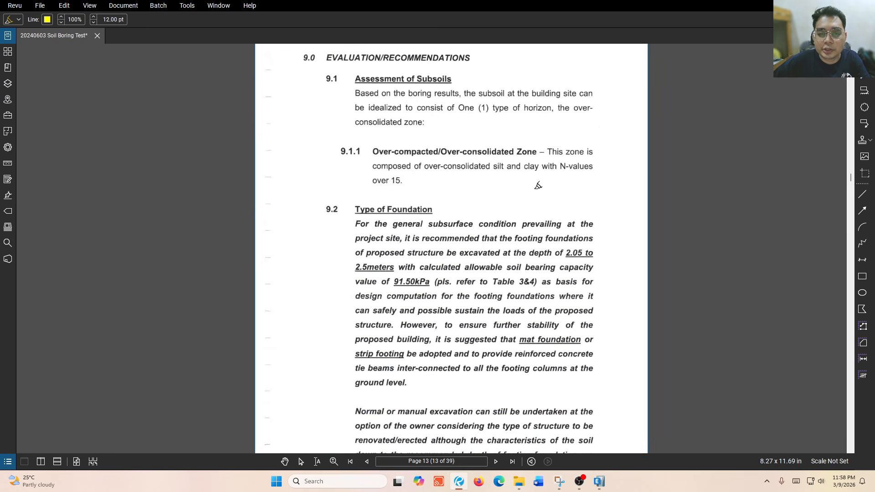
pyautogui.moveTo(539, 196); pyautogui.dragTo(511, 232, button='middle')
pyautogui.moveTo(319, 246); pyautogui.dragTo(399, 248)
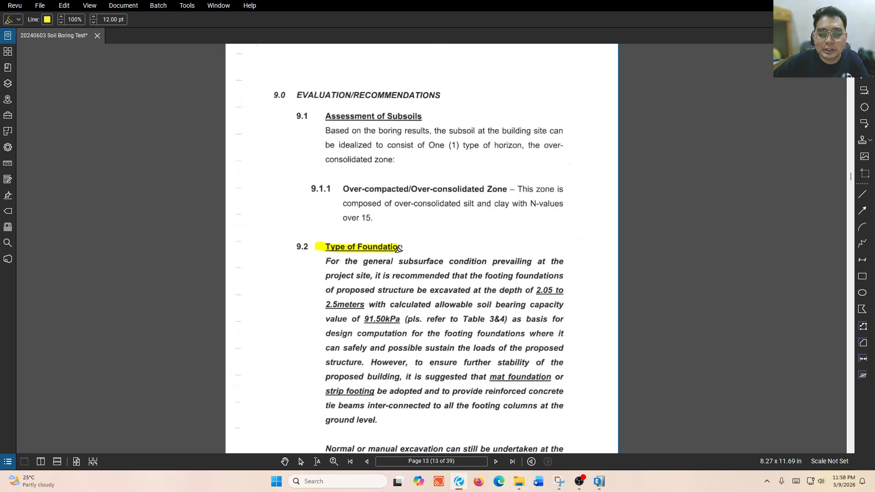
# Mark the 2.05 to 2.5meters depth and the calculated allowable soil bearing capacity value of 91.50kPa in section 9.2 with yellow highlighter
pyautogui.keyDown('ctrl'); pyautogui.scroll(2, 399, 249); pyautogui.keyUp('ctrl')
pyautogui.scroll(-1, 477, 203)
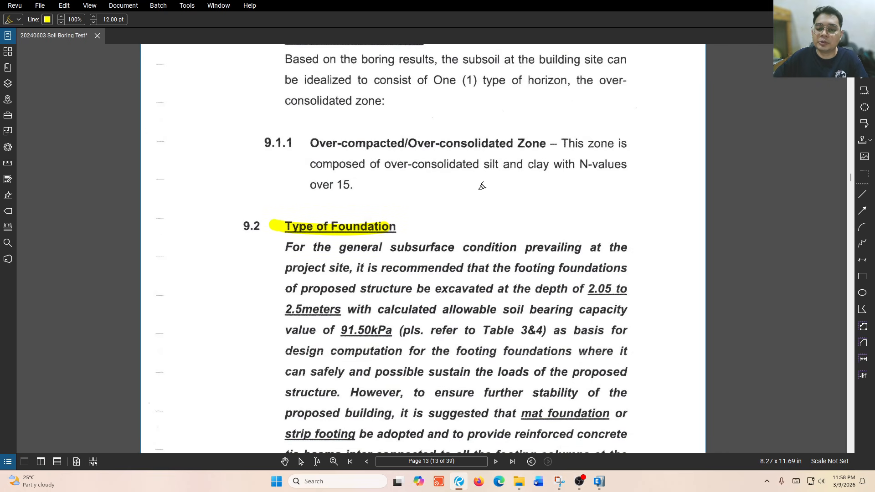
pyautogui.scroll(-1, 483, 186)
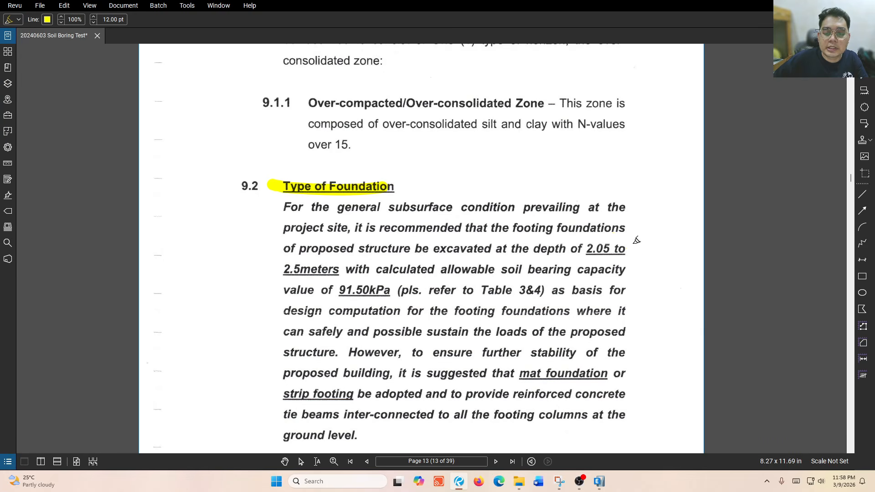
pyautogui.moveTo(635, 241)
pyautogui.mouseDown()
pyautogui.moveTo(644, 254)
pyautogui.moveTo(629, 238)
pyautogui.mouseUp()
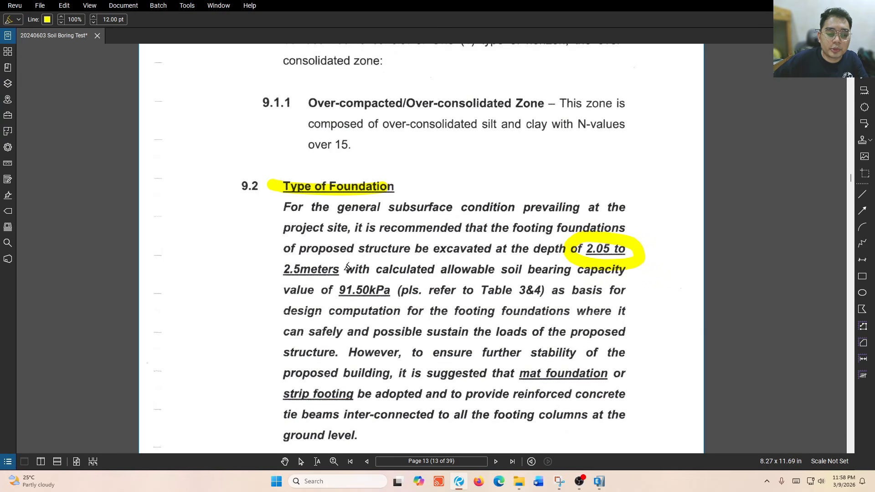
pyautogui.moveTo(355, 262)
pyautogui.mouseDown()
pyautogui.moveTo(283, 283)
pyautogui.moveTo(331, 259)
pyautogui.mouseUp()
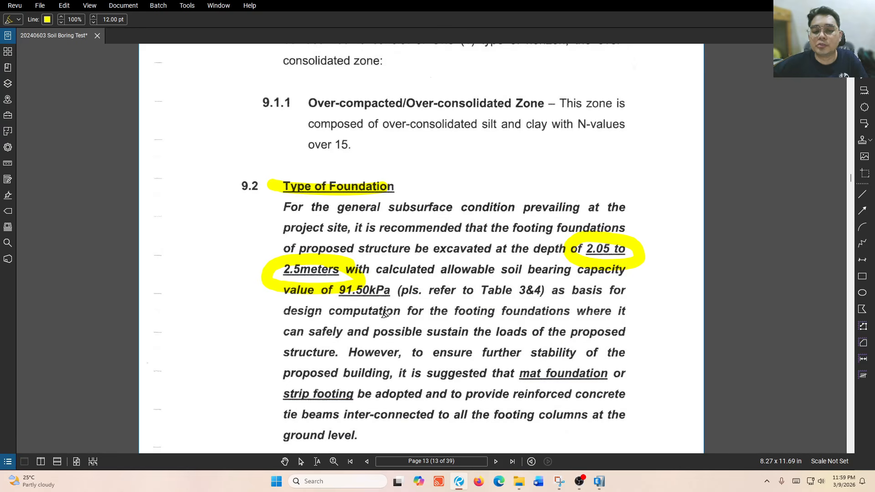
pyautogui.moveTo(369, 271); pyautogui.dragTo(642, 270)
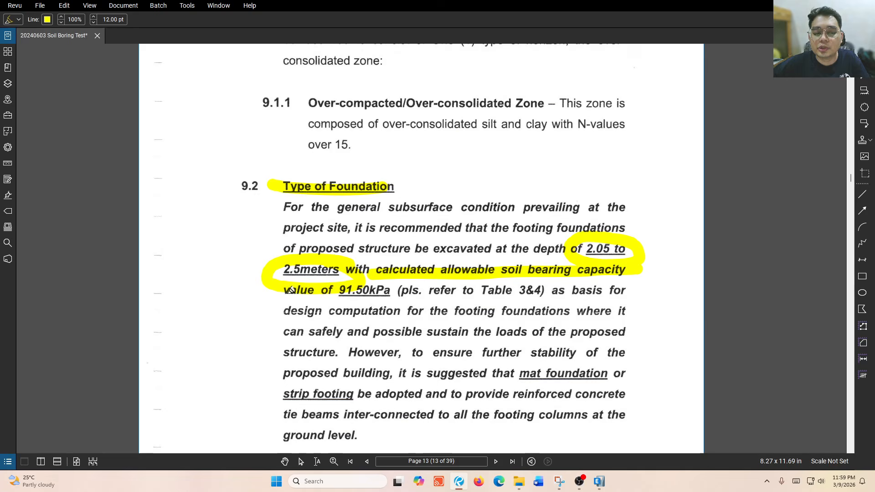
pyautogui.moveTo(283, 292)
pyautogui.mouseDown()
pyautogui.moveTo(397, 279)
pyautogui.moveTo(346, 280)
pyautogui.moveTo(315, 297)
pyautogui.moveTo(232, 292)
pyautogui.mouseUp()
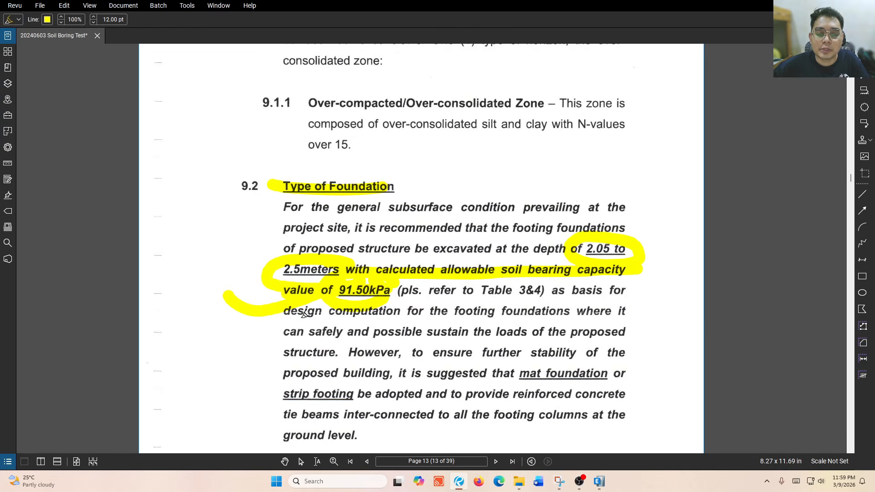
pyautogui.moveTo(322, 315); pyautogui.dragTo(579, 312)
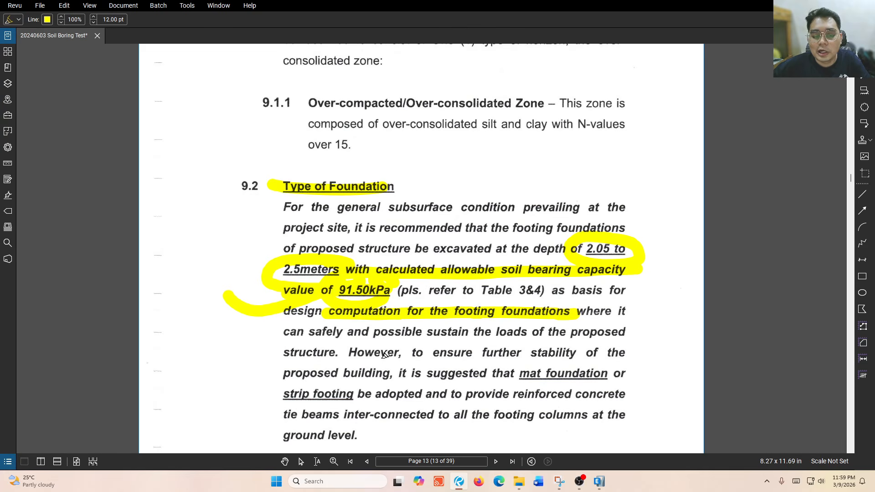
pyautogui.moveTo(360, 357); pyautogui.dragTo(616, 350)
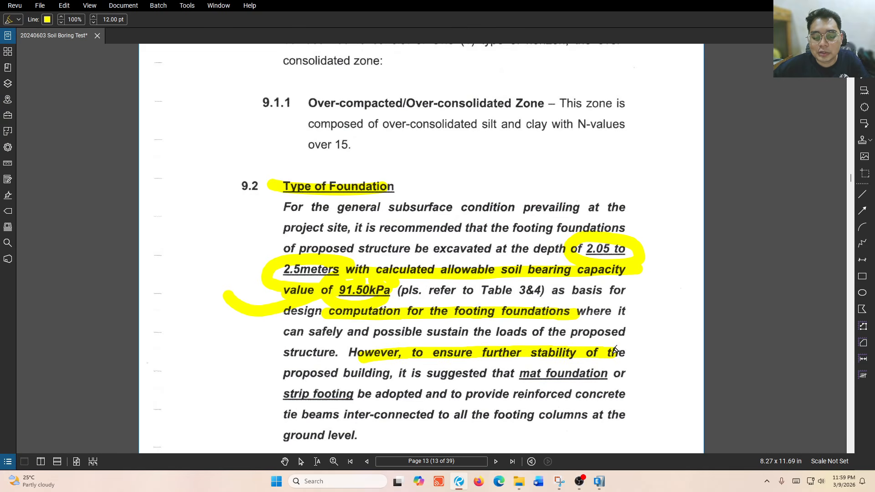
pyautogui.press('Escape')
pyautogui.hotkey('ctrl', 'z')
pyautogui.hotkey('ctrl', 'z')
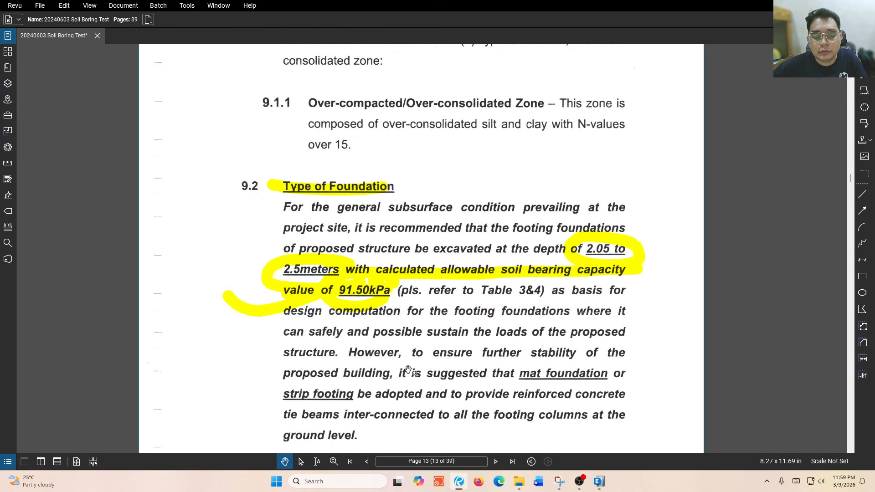
pyautogui.hotkey('ctrl', 'z')
# Highlight "However, to ensure further stability of the" and "it is suggested that mat foundation or strip footing" in section 9.2
pyautogui.press('h')
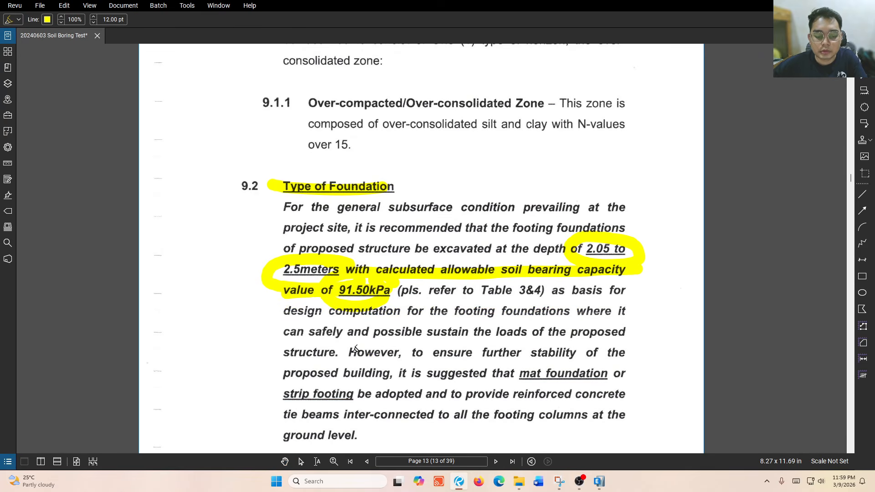
pyautogui.moveTo(350, 352); pyautogui.dragTo(633, 351)
pyautogui.moveTo(398, 373); pyautogui.dragTo(622, 371)
pyautogui.moveTo(283, 394); pyautogui.dragTo(369, 392)
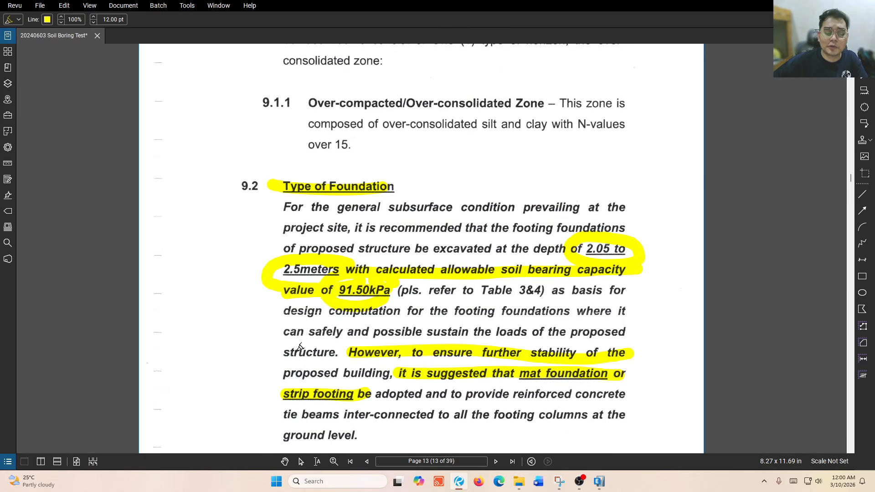
# Go to Graphical Log 1 on page 17 of the report and examine the borehole log at a readable size
pyautogui.keyDown('ctrl'); pyautogui.scroll(-1, 319, 298); pyautogui.keyUp('ctrl')
pyautogui.scroll(-8, 314, 295)
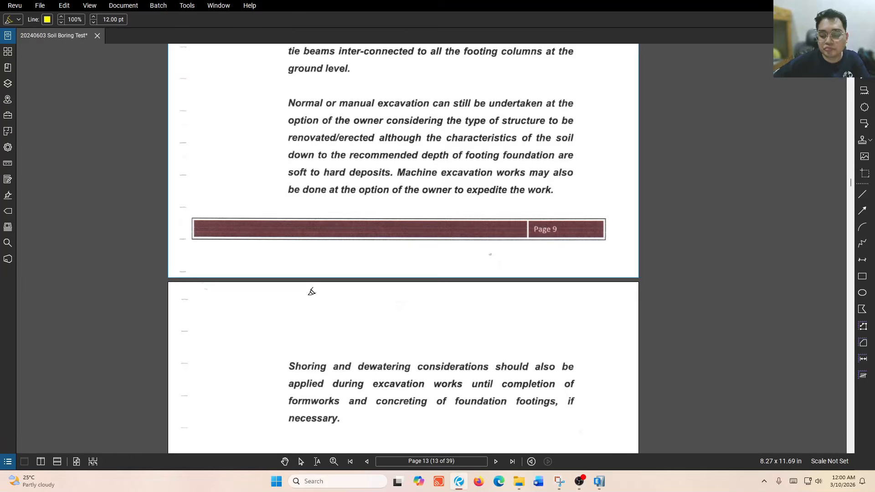
pyautogui.scroll(-2, 312, 292)
pyautogui.keyDown('ctrl'); pyautogui.scroll(-1, 312, 291); pyautogui.keyUp('ctrl')
pyautogui.scroll(-10, 312, 291)
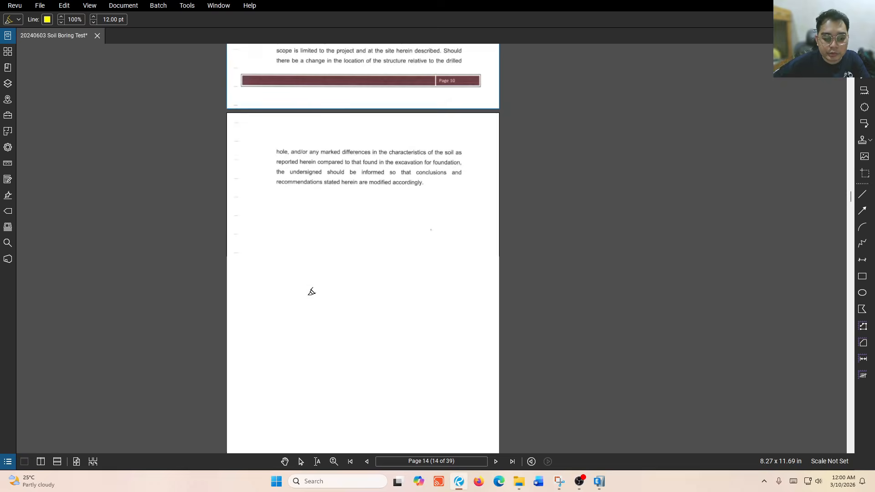
pyautogui.scroll(-10, 312, 292)
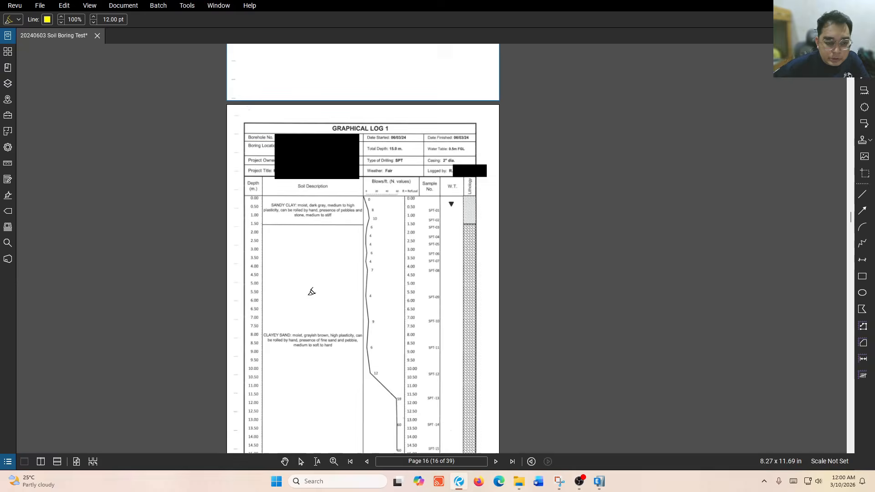
pyautogui.keyDown('ctrl'); pyautogui.scroll(1, 293, 221); pyautogui.keyUp('ctrl')
pyautogui.keyDown('ctrl'); pyautogui.scroll(-1, 287, 221); pyautogui.keyUp('ctrl')
pyautogui.scroll(-10, 287, 221)
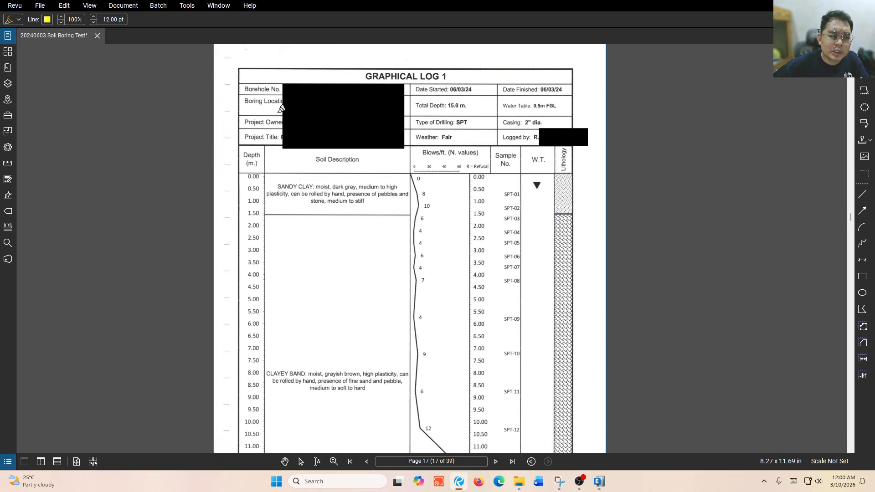
# Highlight the title and the 15.00 m bottom depth of Graphical Log 1 on page 17
pyautogui.keyDown('ctrl'); pyautogui.scroll(1, 279, 77); pyautogui.keyUp('ctrl')
pyautogui.keyDown('ctrl'); pyautogui.scroll(-1, 255, 213); pyautogui.keyUp('ctrl')
pyautogui.scroll(-2, 249, 185)
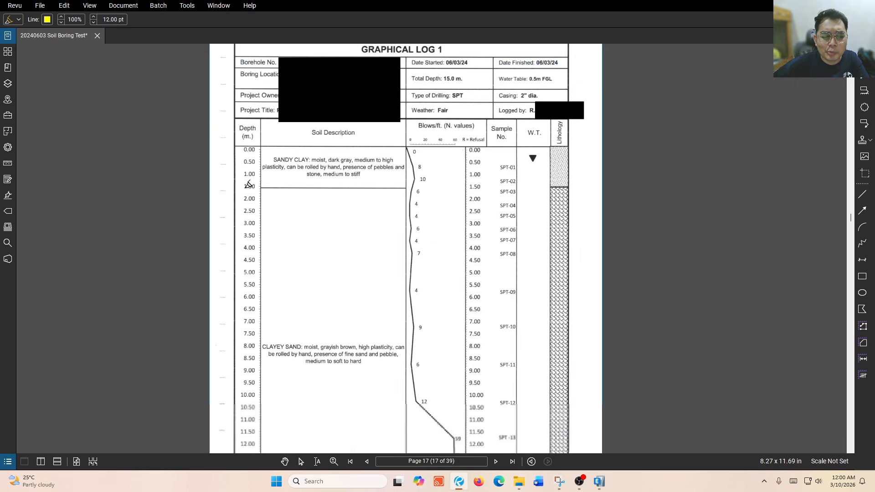
pyautogui.scroll(-1, 249, 155)
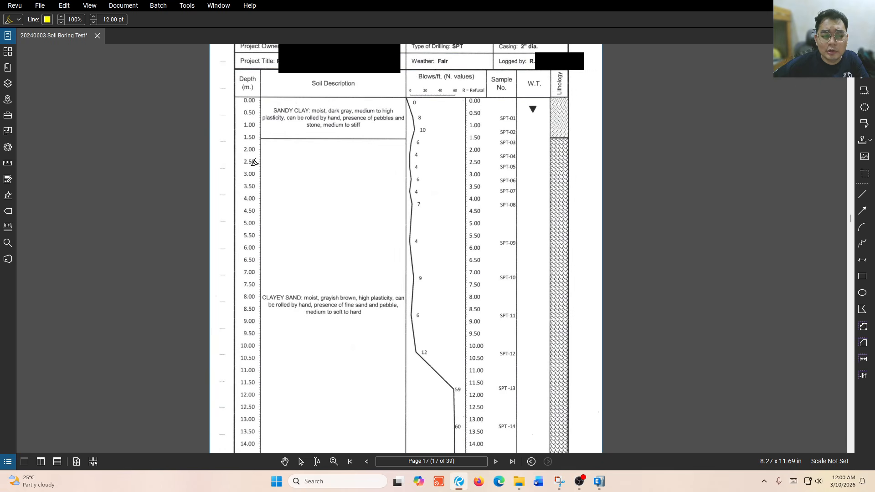
pyautogui.scroll(-2, 253, 305)
pyautogui.scroll(4, 272, 368)
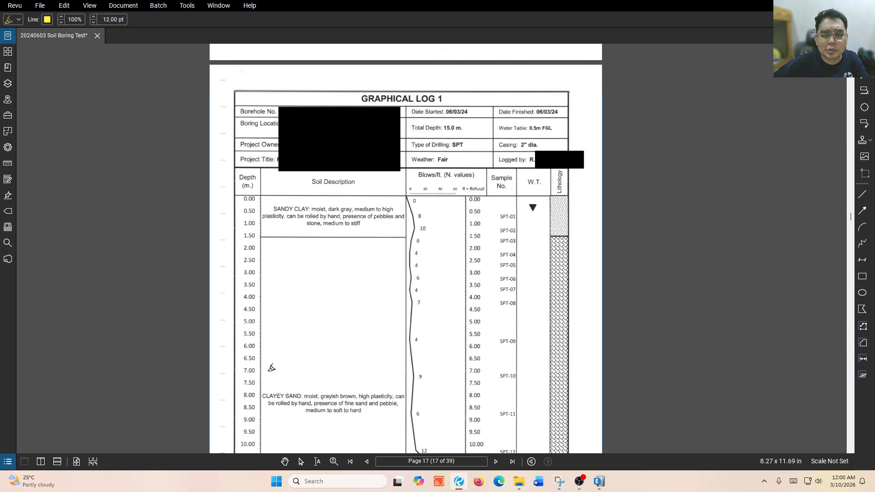
pyautogui.moveTo(499, 91); pyautogui.dragTo(370, 90)
pyautogui.scroll(-6, 415, 217)
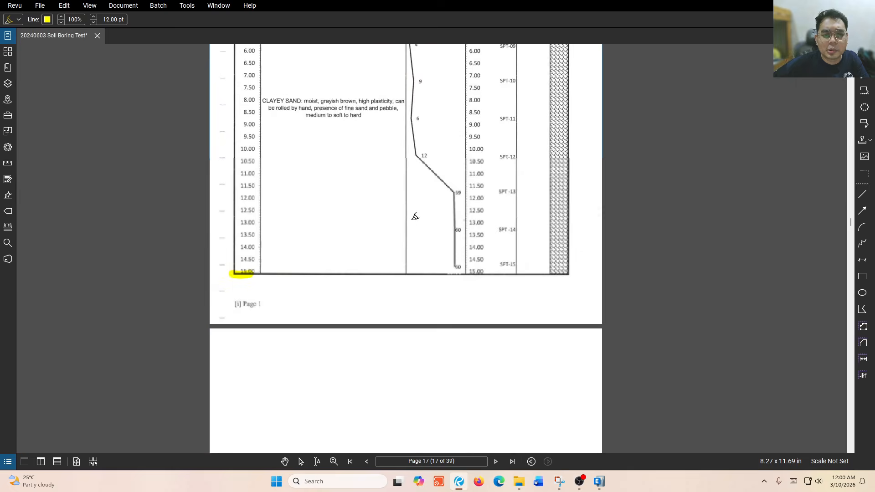
# Highlight the title and the 15.00 m bottom depth of the second borehole log on page 18
pyautogui.scroll(-4, 415, 216)
pyautogui.moveTo(338, 164); pyautogui.dragTo(417, 164)
pyautogui.scroll(-5, 305, 316)
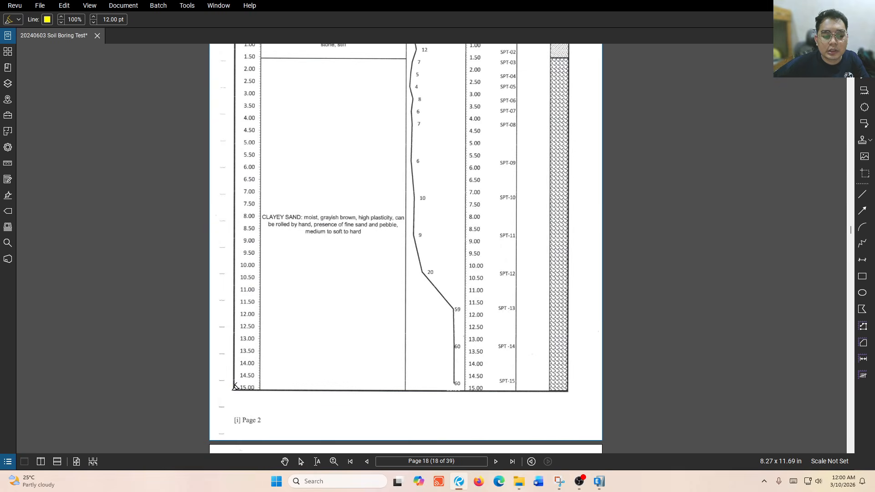
pyautogui.moveTo(236, 387); pyautogui.dragTo(257, 387)
# Go to the Table 3 summary of soil bearing computations on page 25 and rotate it so it reads horizontally
pyautogui.scroll(-10, 299, 381)
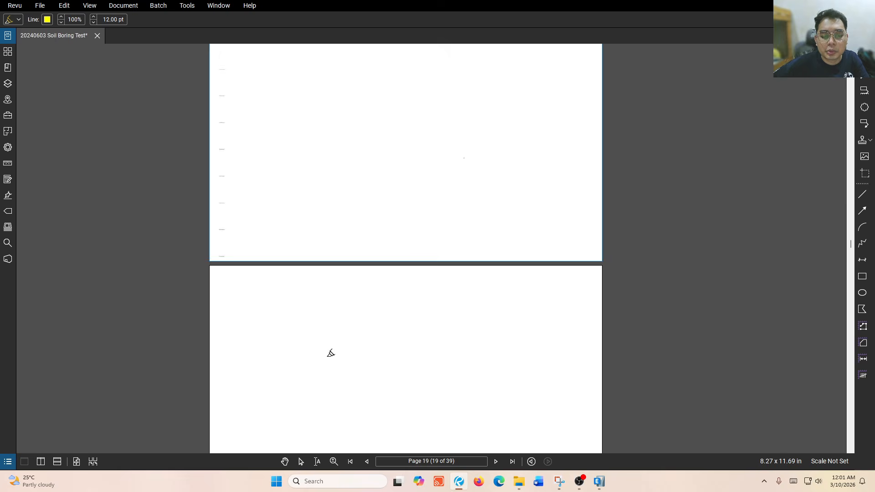
pyautogui.scroll(-20, 331, 353)
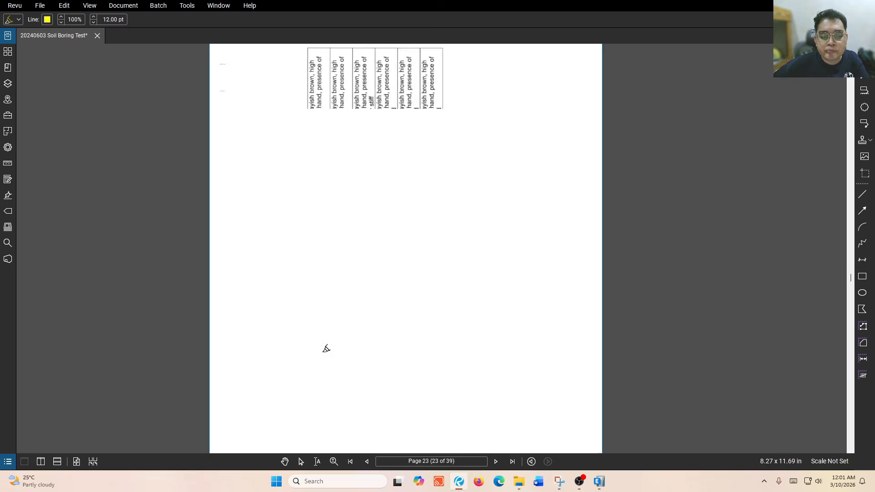
pyautogui.scroll(-12, 327, 349)
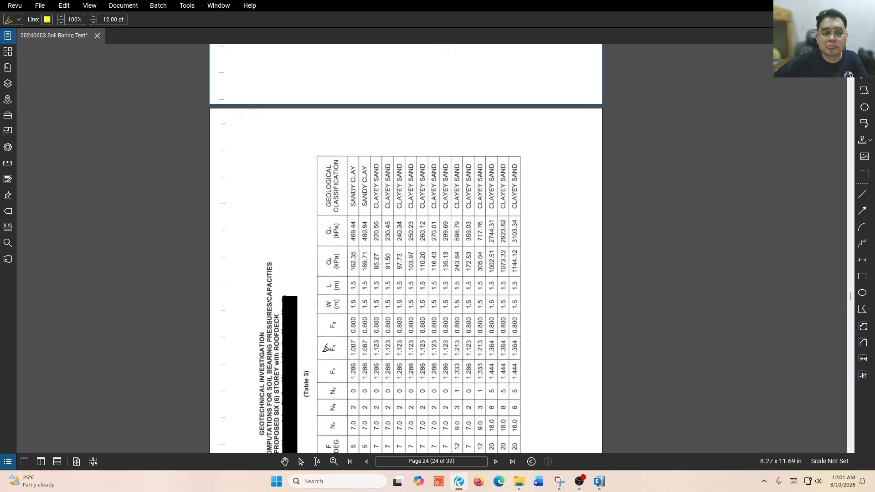
pyautogui.scroll(-3, 326, 349)
pyautogui.hotkey('ctrl', 'shift', '+')
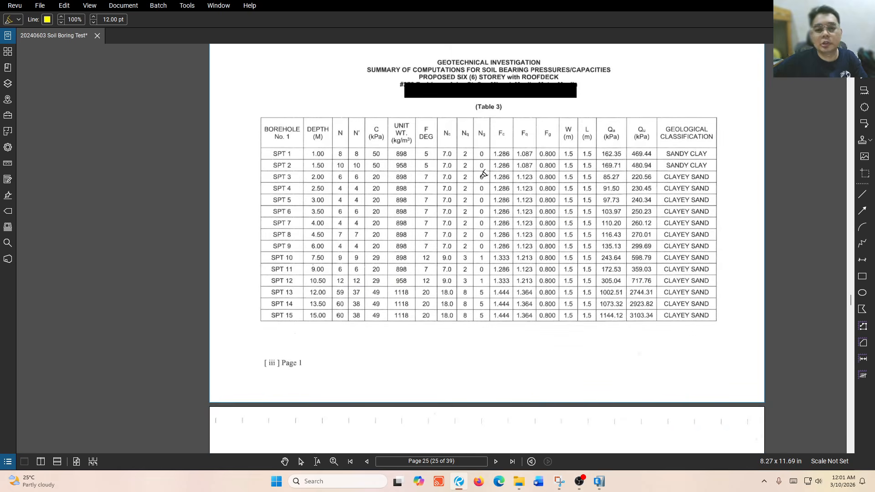
# Highlight "SOIL BEARING PRESSURES/CAPACITIES" in the Table 3 title and circle the Qa (kPa) column heading in yellow
pyautogui.scroll(2, 485, 173)
pyautogui.keyDown('ctrl'); pyautogui.scroll(3, 498, 183); pyautogui.keyUp('ctrl')
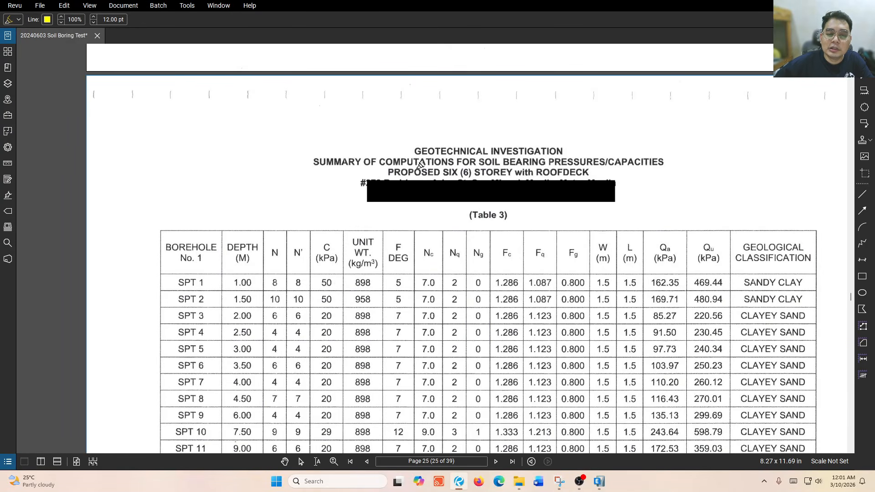
pyautogui.moveTo(479, 162); pyautogui.dragTo(669, 162)
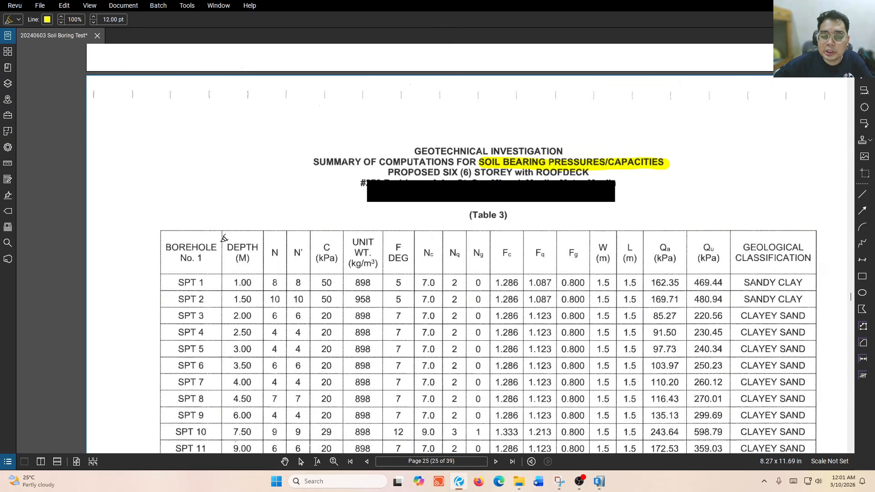
pyautogui.scroll(-1, 252, 230)
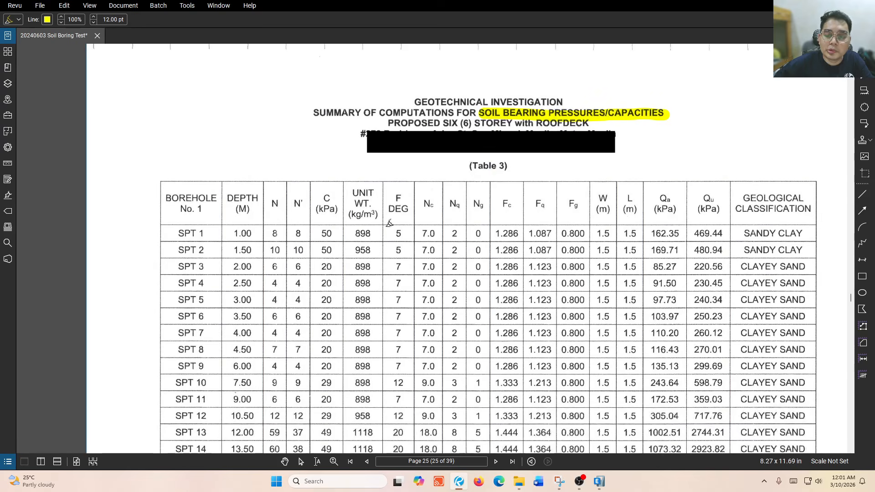
pyautogui.moveTo(679, 190)
pyautogui.mouseDown()
pyautogui.moveTo(666, 221)
pyautogui.moveTo(661, 200)
pyautogui.moveTo(665, 210)
pyautogui.mouseUp()
pyautogui.moveTo(227, 235); pyautogui.dragTo(274, 238)
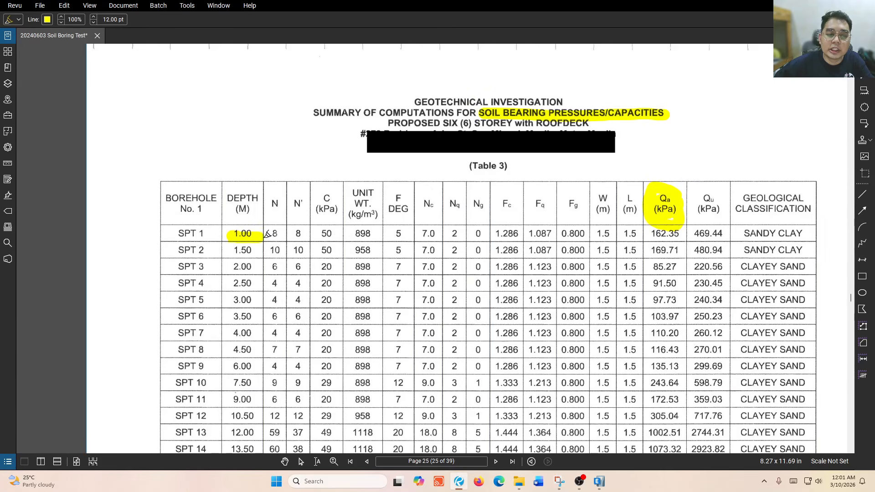
pyautogui.press('Escape')
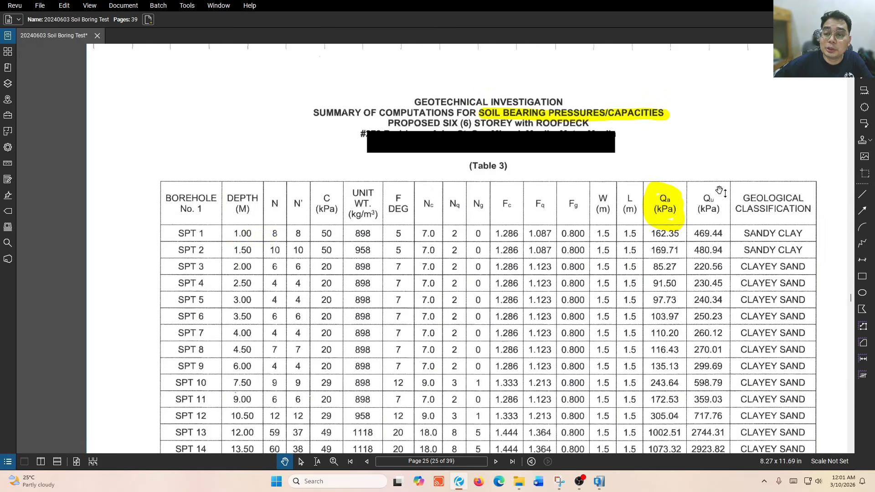
# Highlight the SPT 1 and SPT 2 depths of 1.00 and 1.50 m with their Qa values 162.35 and 169.71 kPa
pyautogui.scroll(4, 722, 202)
pyautogui.scroll(-4, 723, 203)
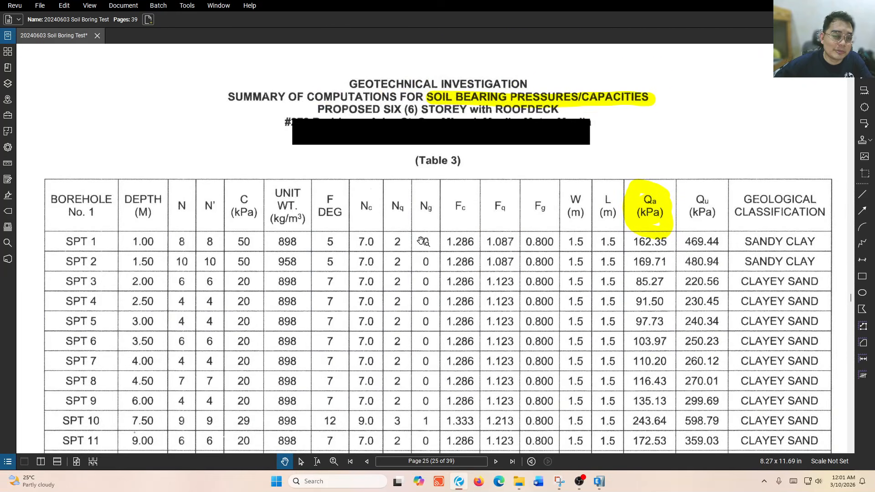
pyautogui.scroll(-2, 421, 241)
pyautogui.scroll(-1, 347, 248)
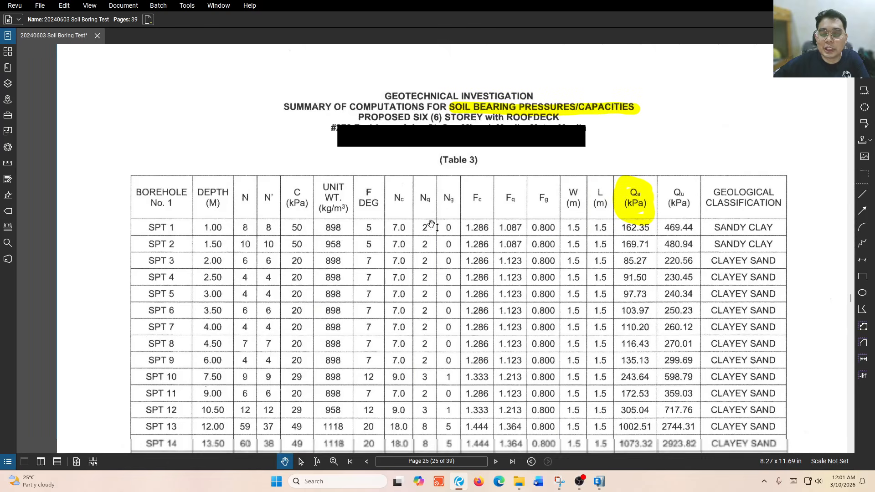
pyautogui.press('h')
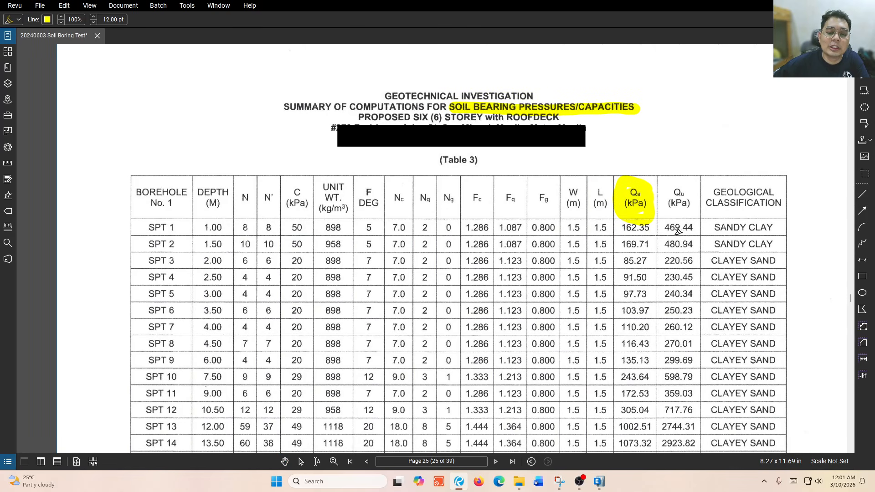
pyautogui.scroll(2, 708, 214)
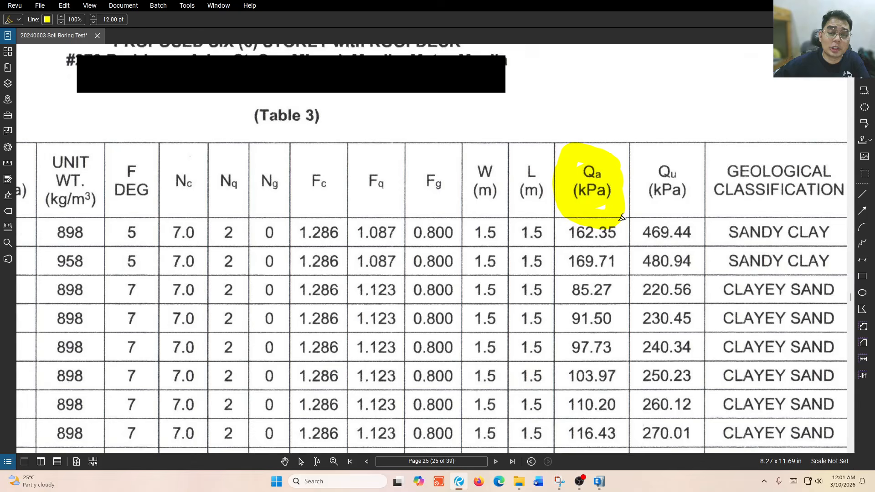
pyautogui.scroll(-3, 623, 218)
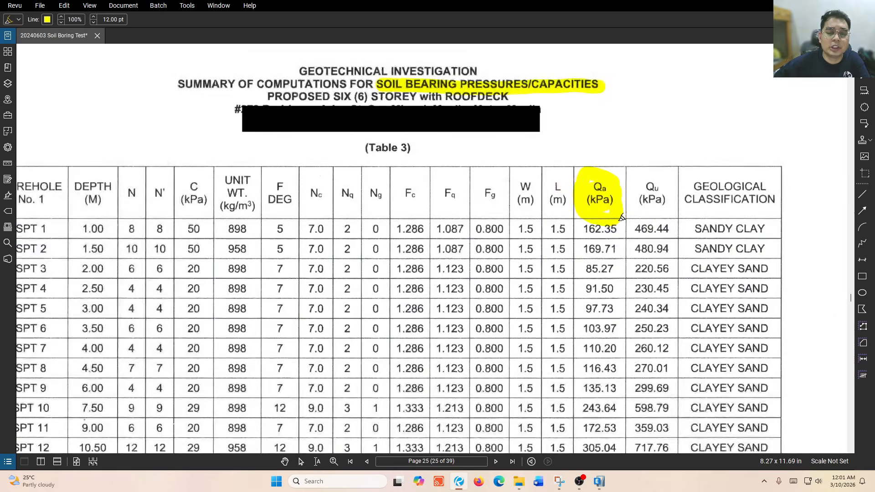
pyautogui.scroll(2, 233, 230)
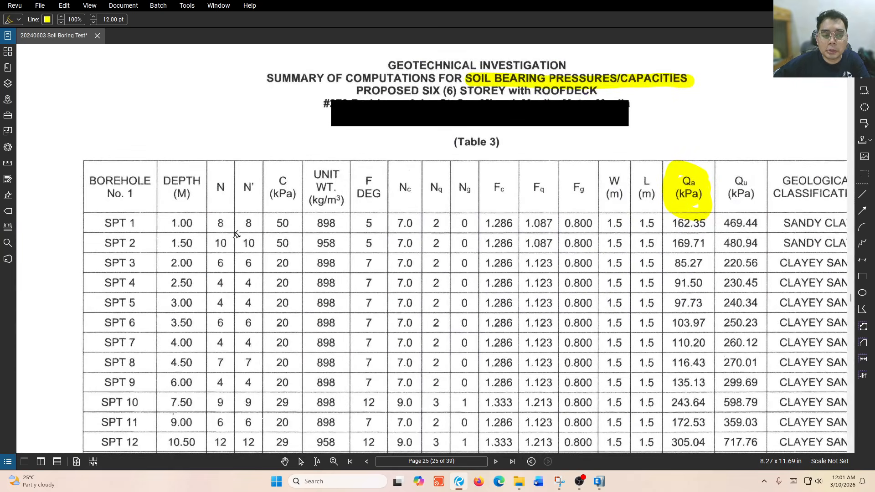
pyautogui.moveTo(165, 223); pyautogui.dragTo(203, 223)
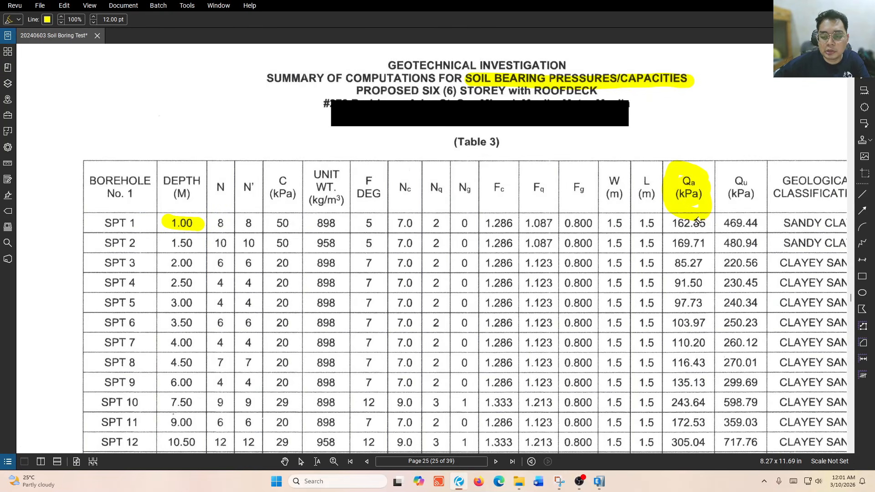
pyautogui.moveTo(657, 224); pyautogui.dragTo(722, 224)
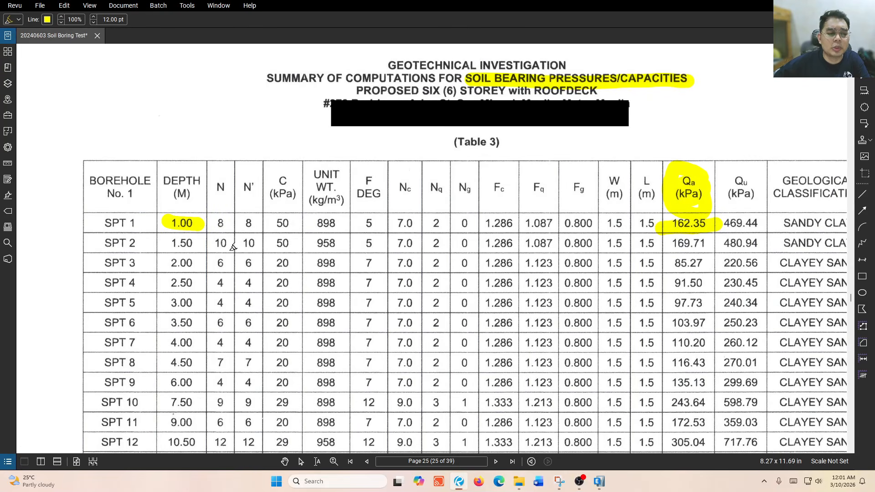
pyautogui.moveTo(168, 247); pyautogui.dragTo(192, 247)
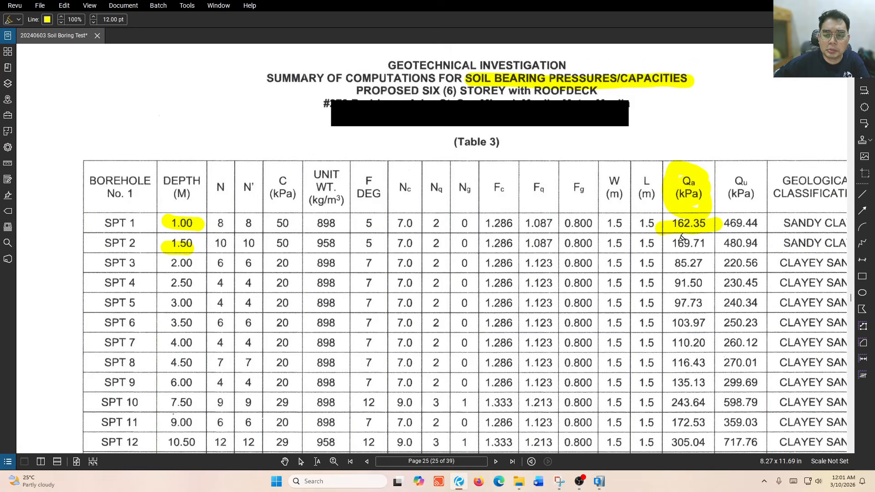
pyautogui.moveTo(679, 243)
pyautogui.mouseDown()
pyautogui.moveTo(662, 244)
pyautogui.moveTo(713, 243)
pyautogui.mouseUp()
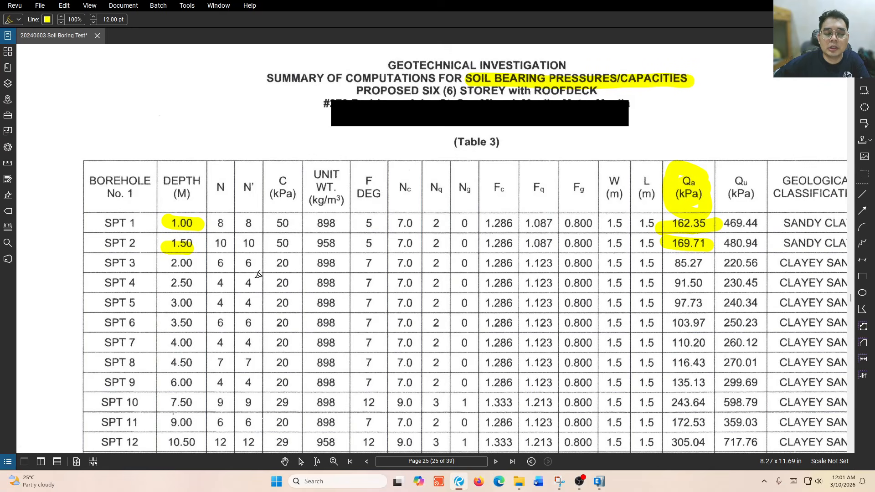
# Highlight the SPT 3 and SPT 4 depths of 2.00 and 2.50 m with their Qa values 85.27 and 91.50 kPa
pyautogui.moveTo(193, 254); pyautogui.dragTo(190, 258)
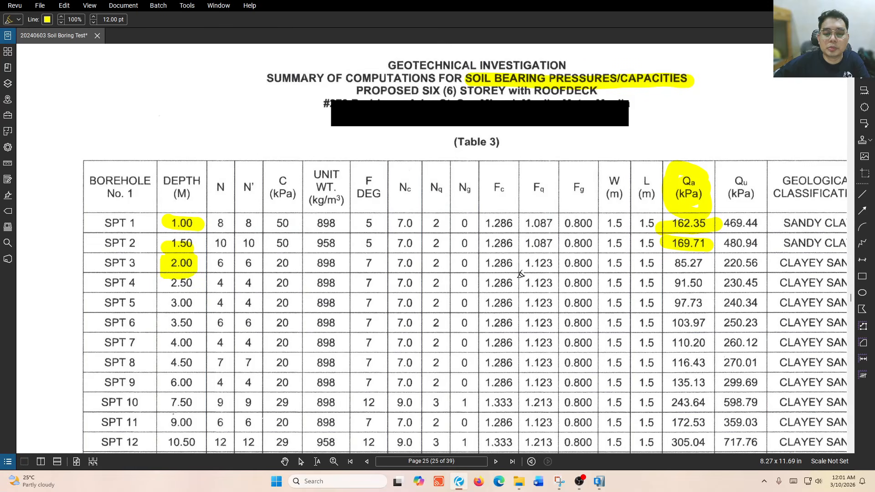
pyautogui.moveTo(712, 261)
pyautogui.mouseDown()
pyautogui.moveTo(666, 249)
pyautogui.moveTo(697, 254)
pyautogui.mouseUp()
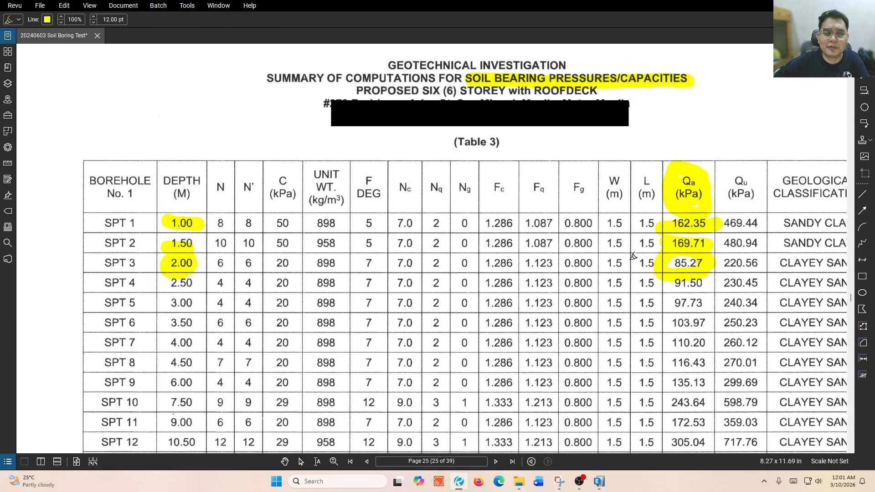
pyautogui.moveTo(170, 282); pyautogui.dragTo(201, 286)
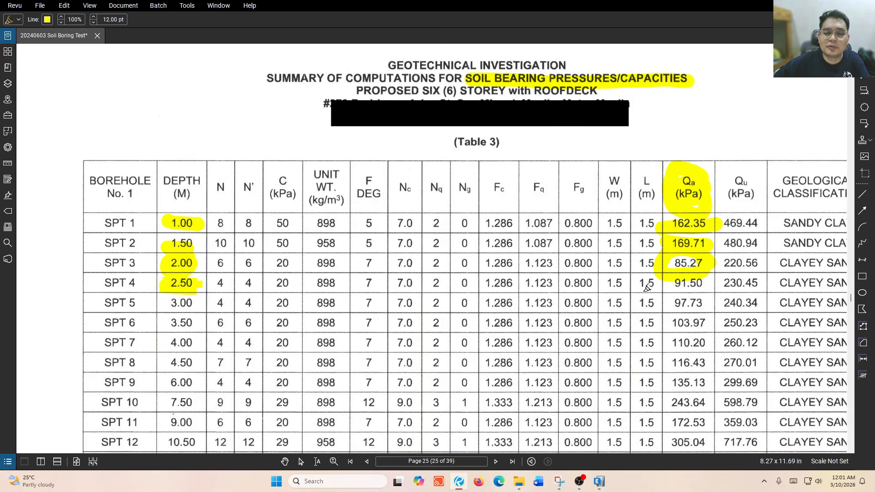
pyautogui.moveTo(669, 284); pyautogui.dragTo(715, 284)
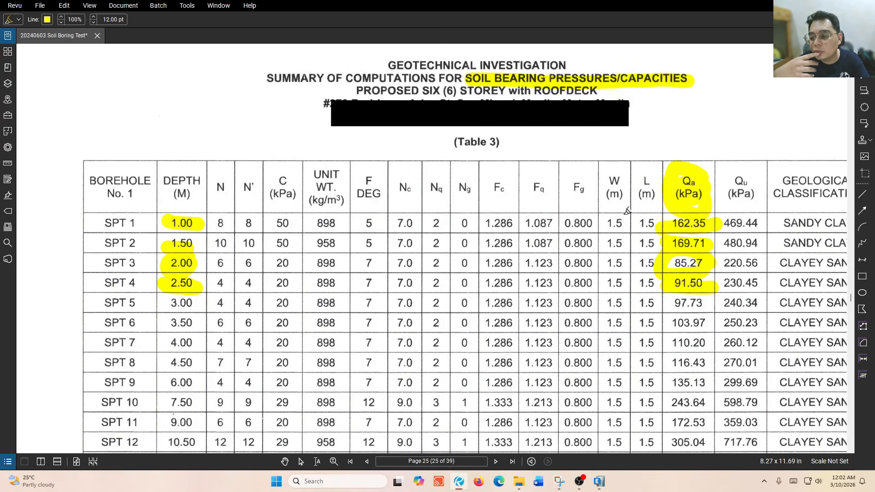
# Mark the Geological Classification heading in yellow, along with CLAY for SPT 1 and the SAND entries from SPT 3 down
pyautogui.scroll(5, 743, 256)
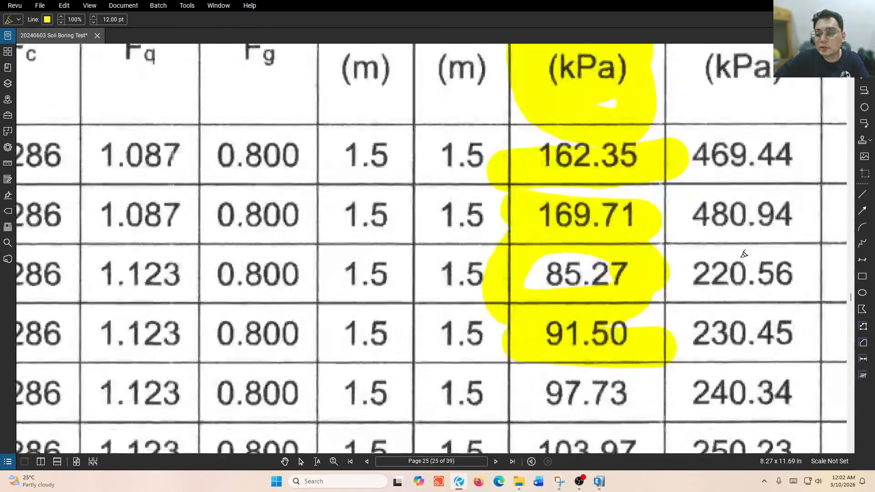
pyautogui.scroll(-6, 745, 254)
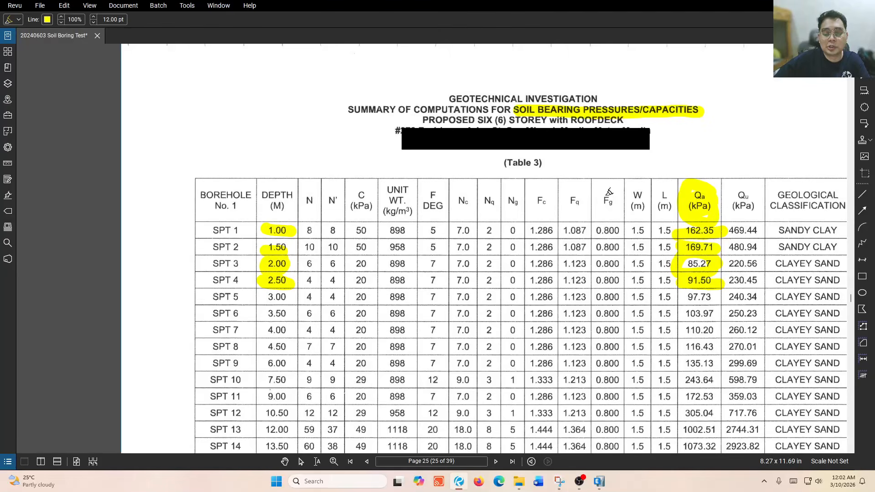
pyautogui.moveTo(834, 214)
pyautogui.mouseDown()
pyautogui.moveTo(761, 197)
pyautogui.moveTo(808, 201)
pyautogui.mouseUp()
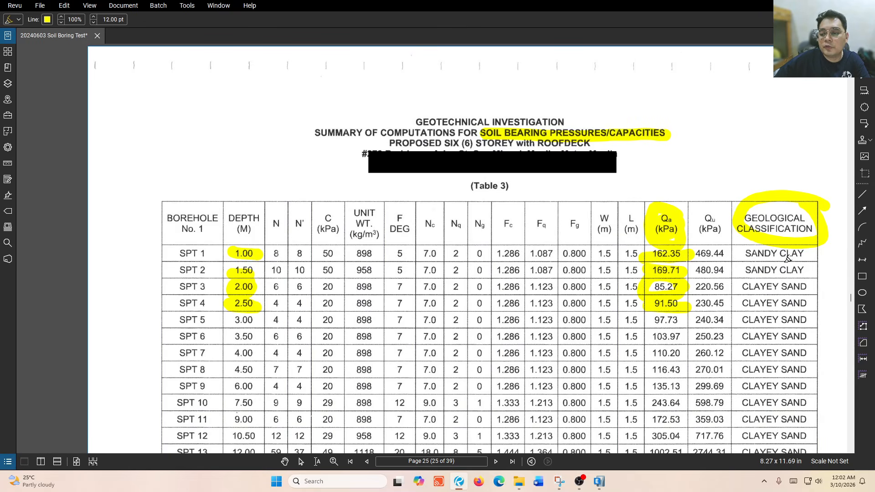
pyautogui.moveTo(778, 253); pyautogui.dragTo(818, 258)
pyautogui.moveTo(772, 273)
pyautogui.mouseDown()
pyautogui.moveTo(815, 275)
pyautogui.moveTo(789, 274)
pyautogui.moveTo(805, 452)
pyautogui.moveTo(807, 283)
pyautogui.mouseUp()
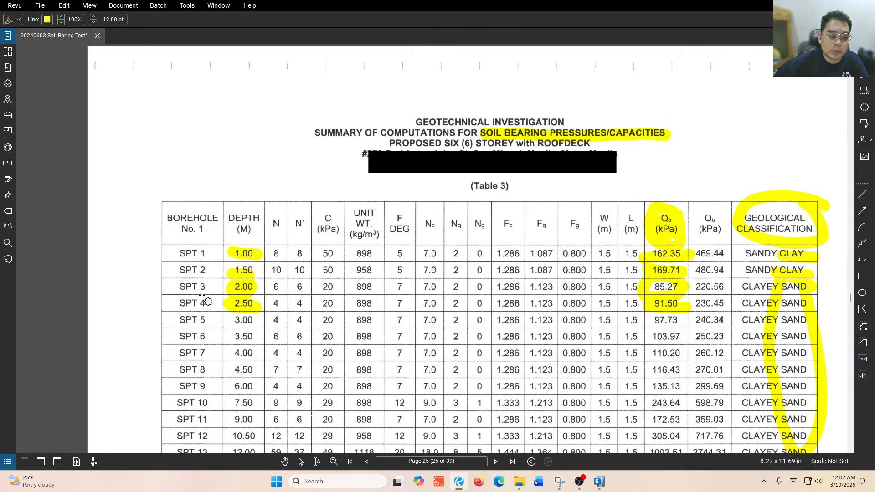
# Draw a red revision cloud around the SPT 3 and SPT 4 rows across Table 3 and select it
pyautogui.press('c')
pyautogui.moveTo(156, 277); pyautogui.dragTo(827, 318)
pyautogui.press('Escape')
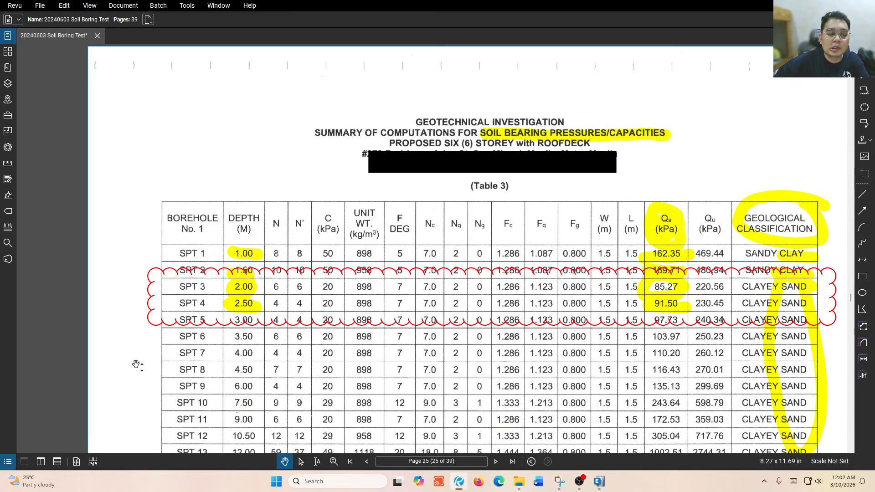
pyautogui.click(141, 364)
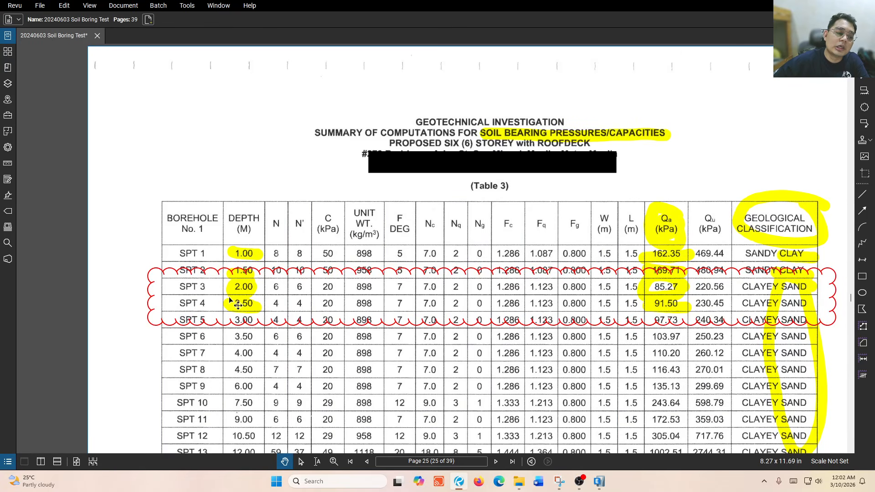
pyautogui.click(233, 325)
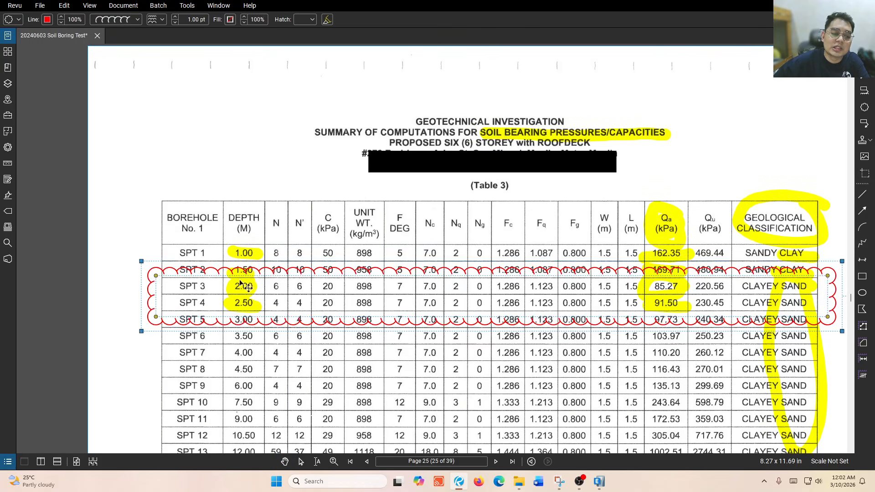
# Delete the red revision cloud around the SPT 3 and SPT 4 rows of Table 3
pyautogui.moveTo(242, 283)
pyautogui.mouseDown()
pyautogui.moveTo(241, 222)
pyautogui.moveTo(239, 283)
pyautogui.mouseUp()
pyautogui.click(142, 329)
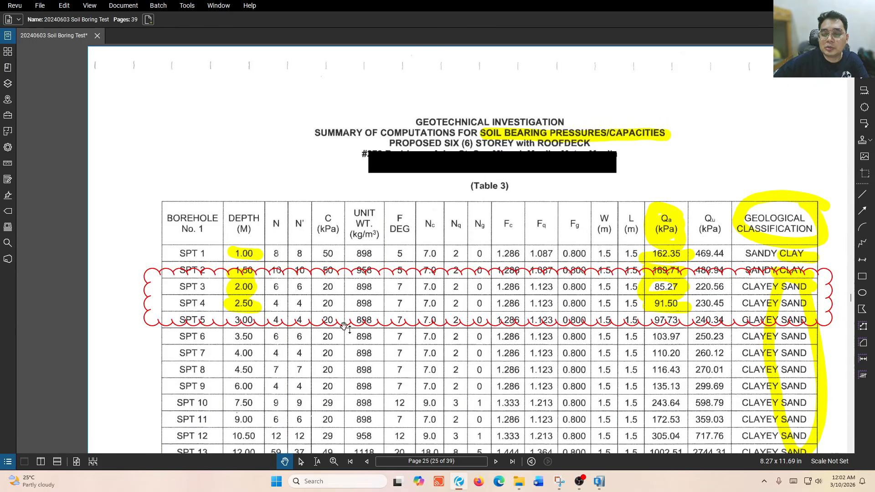
pyautogui.moveTo(345, 328); pyautogui.dragTo(349, 327)
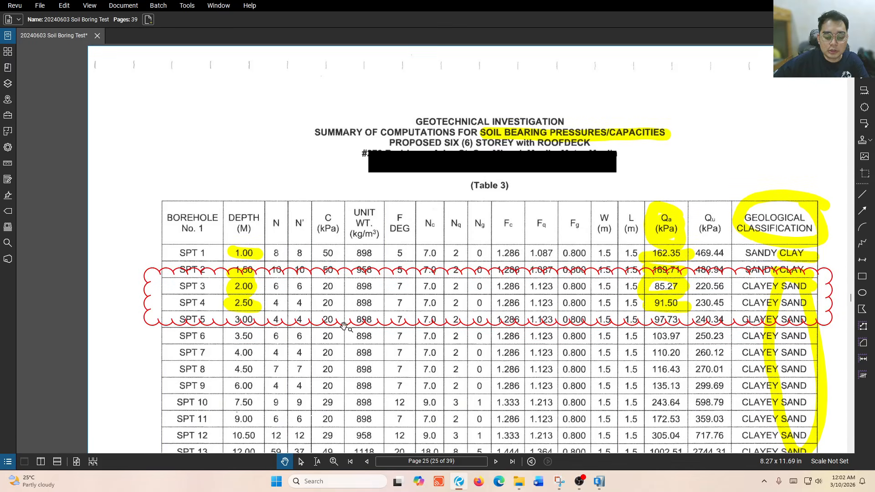
pyautogui.click(302, 322)
pyautogui.press('Delete')
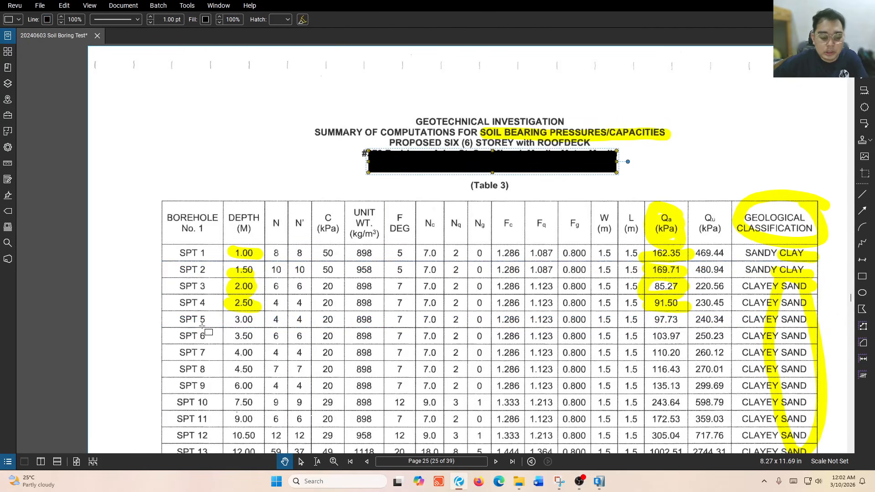
# Draw a rectangle around the SPT 4 row across Table 3, with no fill and a red outline
pyautogui.press('r')
pyautogui.moveTo(137, 290); pyautogui.dragTo(768, 312)
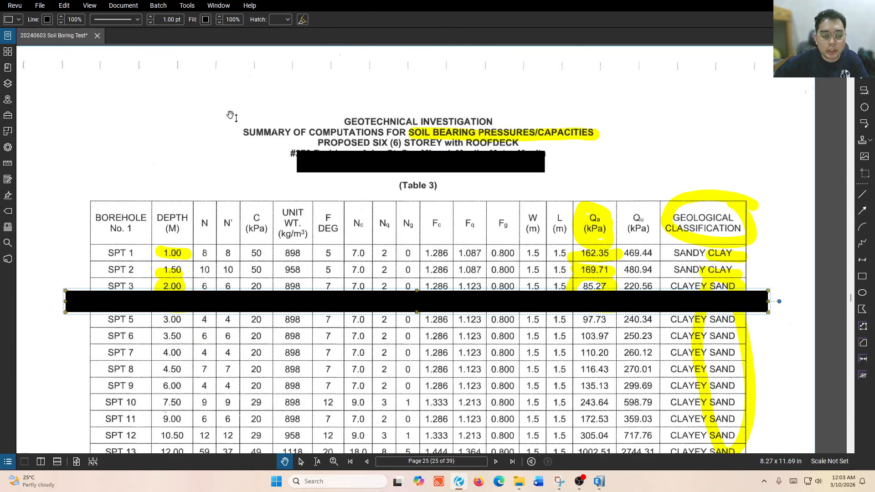
pyautogui.click(205, 19)
pyautogui.click(194, 78)
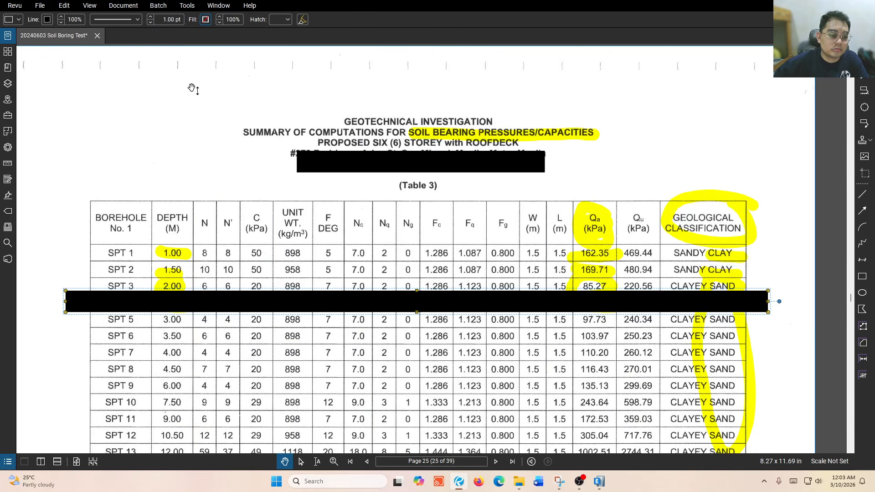
pyautogui.click(47, 19)
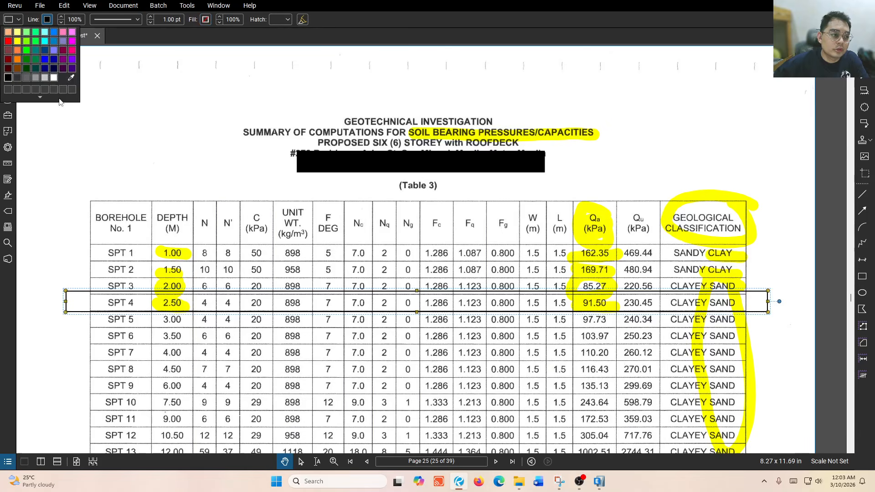
pyautogui.click(12, 44)
pyautogui.press('Escape')
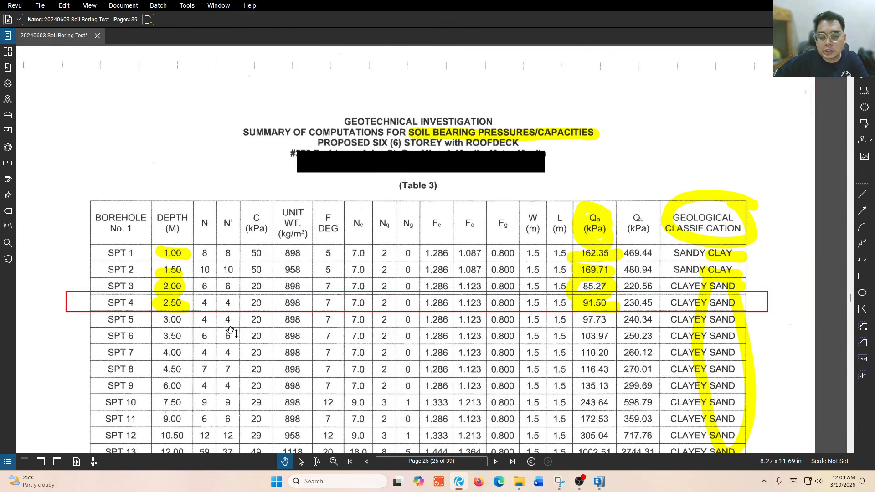
# Go back to Graphical Log 1 on page 17 and rotate the view so the log reads upright
pyautogui.scroll(2, 639, 320)
pyautogui.scroll(-3, 638, 319)
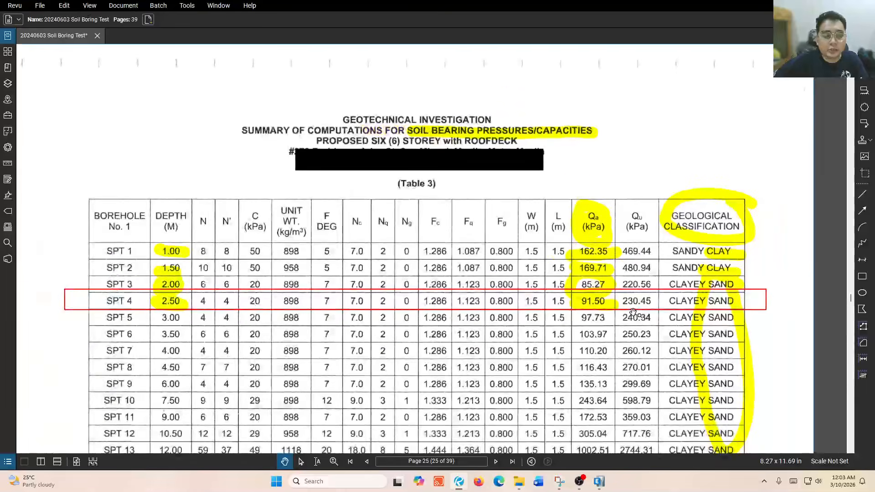
pyautogui.scroll(-3, 642, 320)
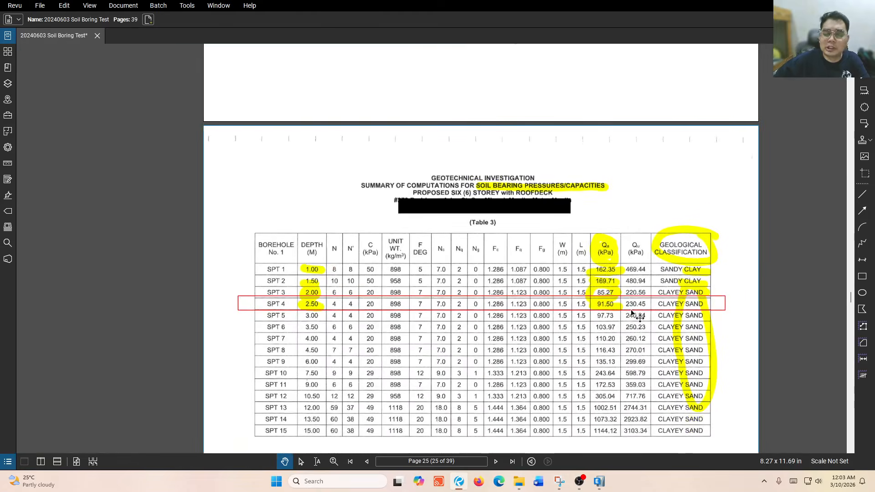
pyautogui.scroll(3, 642, 319)
pyautogui.scroll(15, 642, 319)
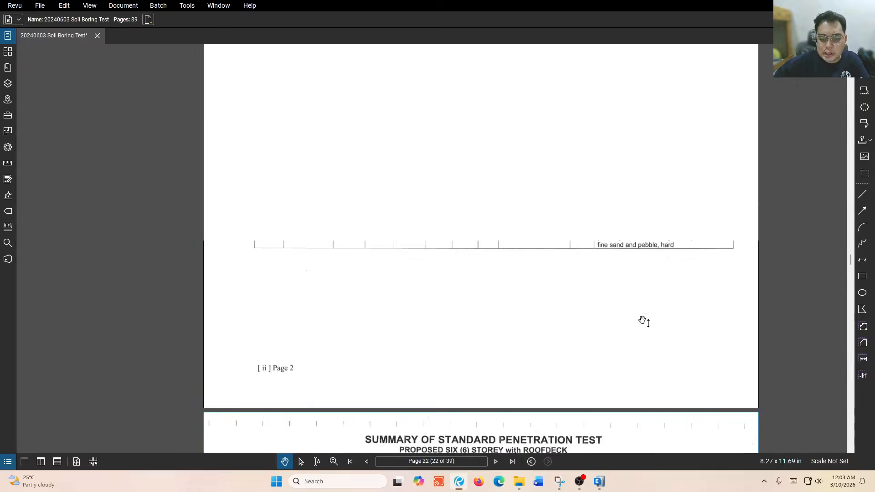
pyautogui.scroll(20, 642, 319)
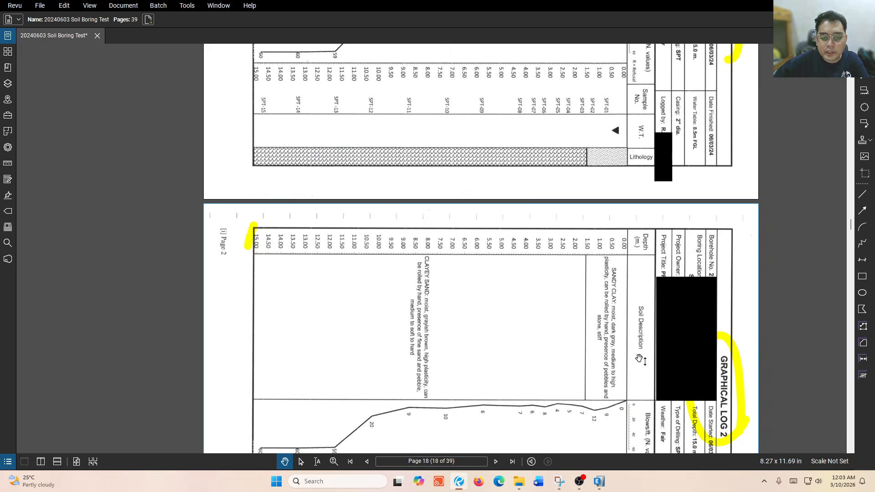
pyautogui.hotkey('ctrl', 'shift', '+')
pyautogui.scroll(10, 494, 329)
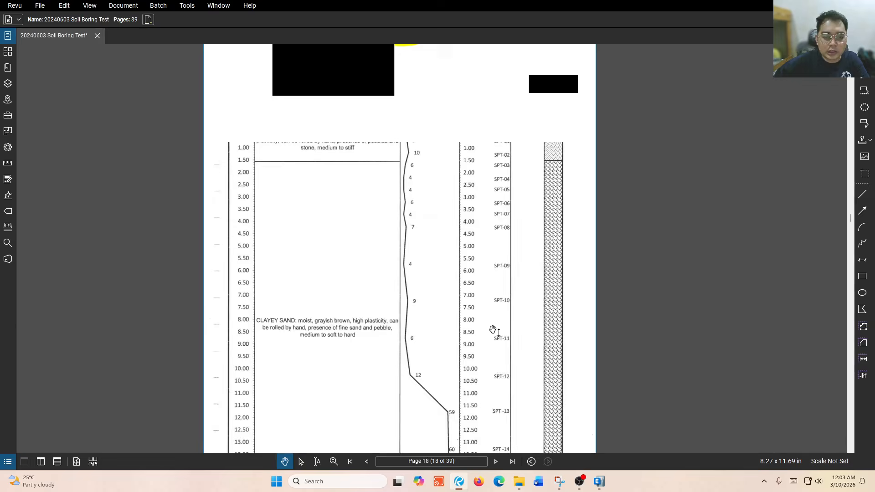
pyautogui.scroll(2, 318, 278)
pyautogui.keyDown('ctrl'); pyautogui.scroll(1, 317, 278); pyautogui.keyUp('ctrl')
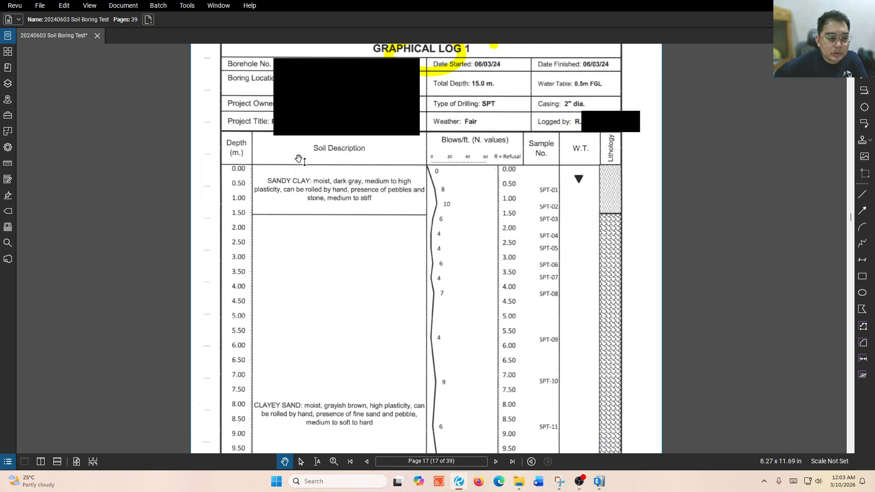
# Highlight the 1.50 m depth and the SANDY CLAY and CLAYEY SAND soil descriptions in Graphical Log 1
pyautogui.press('h')
pyautogui.moveTo(230, 213); pyautogui.dragTo(249, 213)
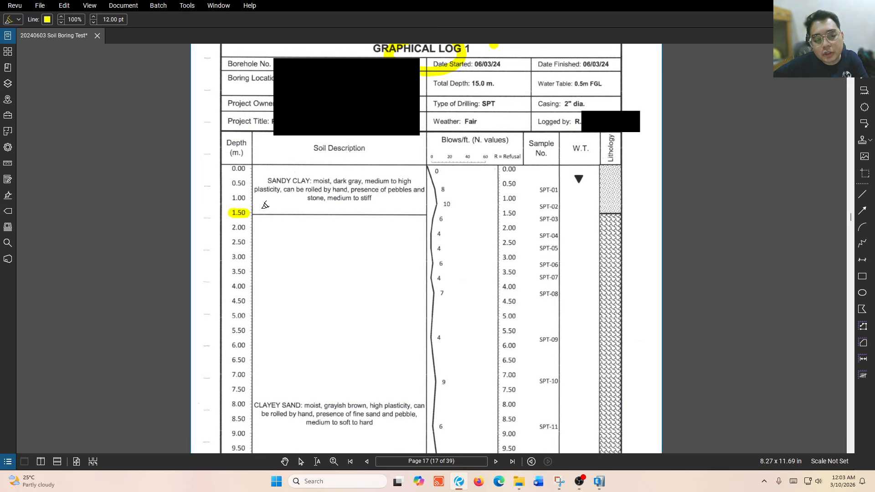
pyautogui.moveTo(269, 181); pyautogui.dragTo(318, 182)
pyautogui.scroll(-3, 317, 186)
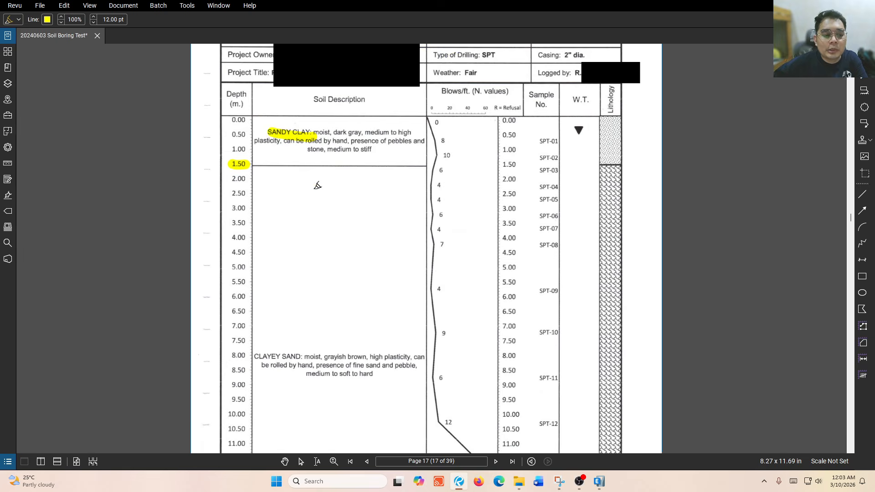
pyautogui.moveTo(245, 306); pyautogui.dragTo(312, 314)
# Mark the upper soil layer in the Lithology column in yellow and circle part of the layer beneath it
pyautogui.scroll(3, 307, 295)
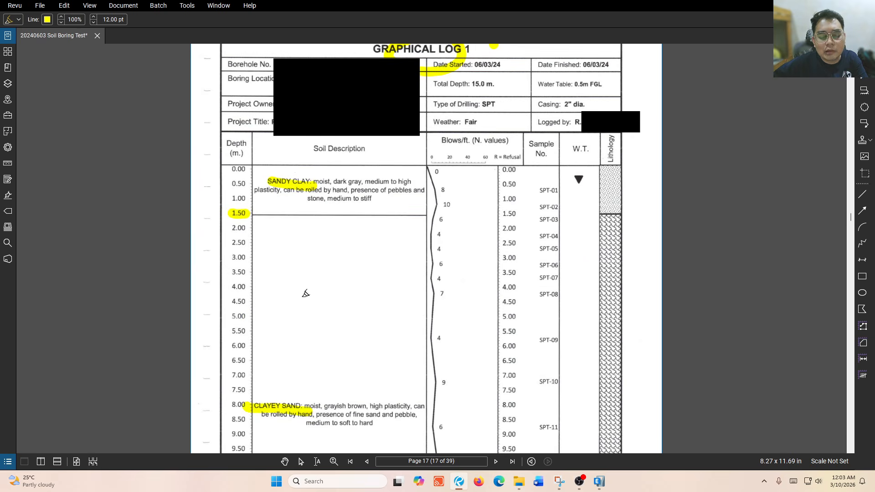
pyautogui.moveTo(625, 173)
pyautogui.mouseDown()
pyautogui.moveTo(591, 196)
pyautogui.moveTo(592, 209)
pyautogui.mouseUp()
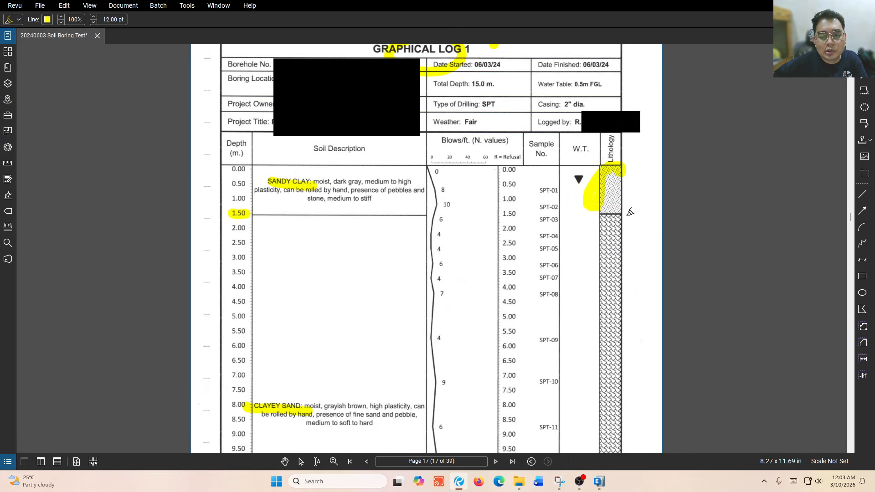
pyautogui.moveTo(626, 251); pyautogui.dragTo(634, 258)
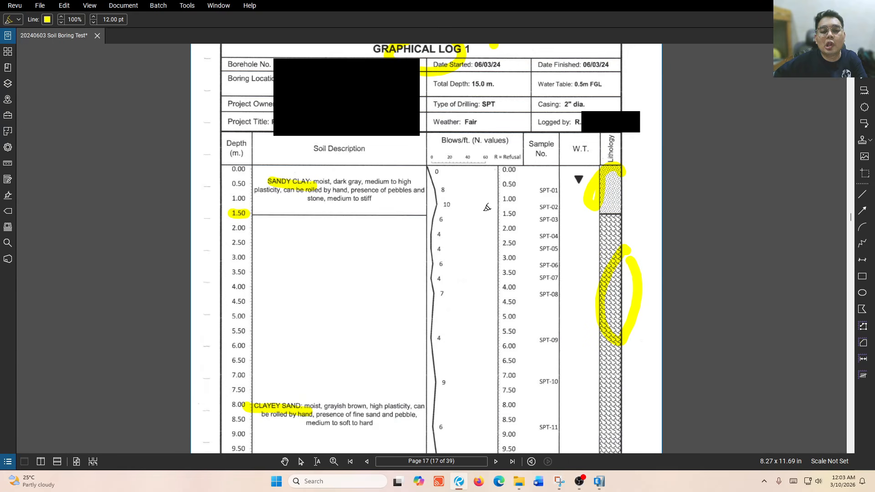
# Highlight the Blows/ft. (N. values) heading and trace the N-value curve in yellow from 0.00 m down to just past 3.00 m
pyautogui.moveTo(445, 139); pyautogui.dragTo(505, 145)
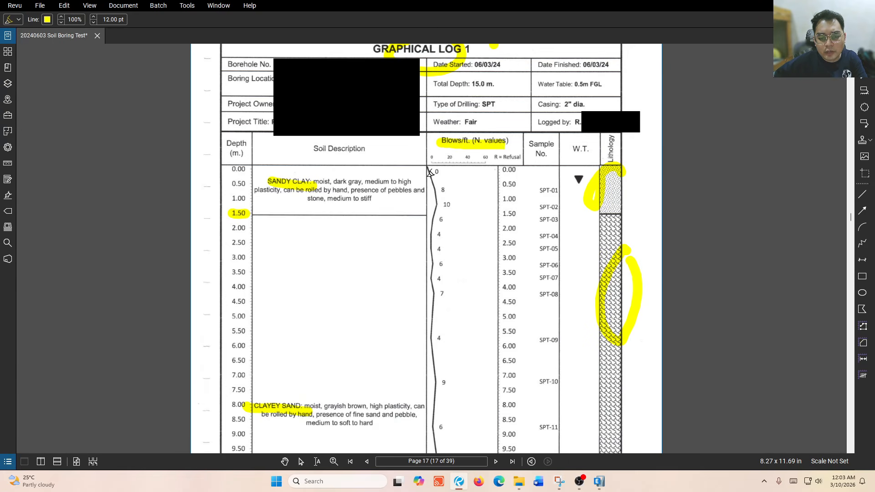
pyautogui.scroll(-3, 463, 228)
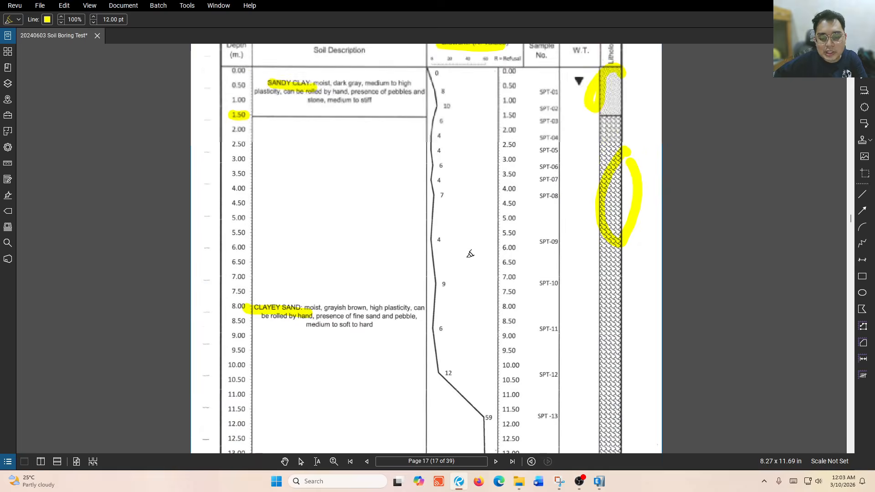
pyautogui.scroll(1, 469, 245)
pyautogui.scroll(-2, 468, 245)
pyautogui.scroll(1, 494, 287)
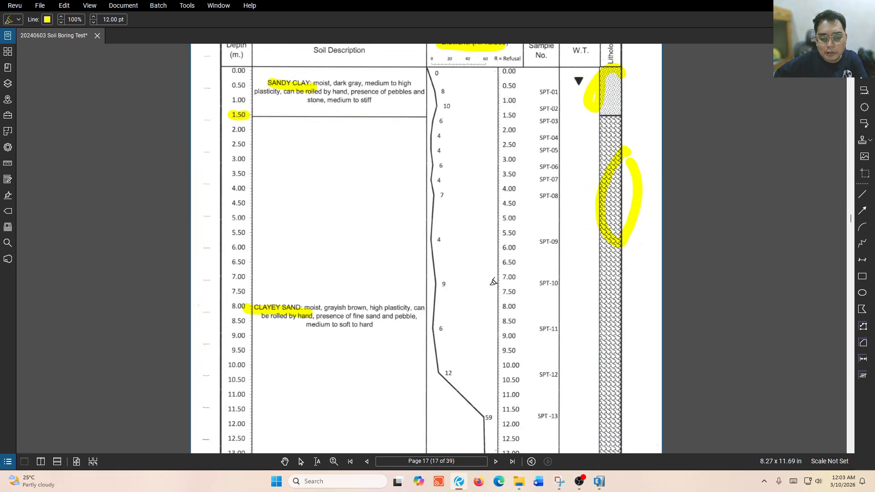
pyautogui.scroll(1, 484, 246)
pyautogui.moveTo(430, 118); pyautogui.dragTo(439, 212)
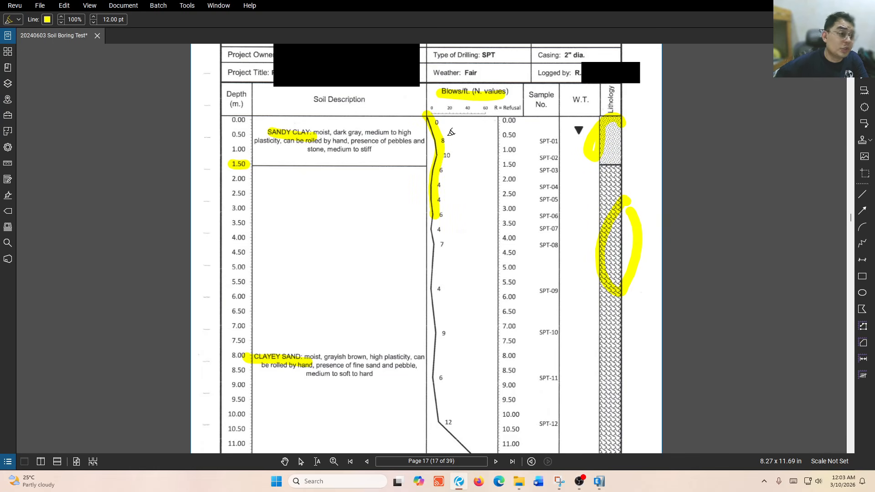
# Highlight the N-value curve from 59 down to 60 and draw a yellow line across the soil description near 12.00 m depth
pyautogui.scroll(-3, 487, 216)
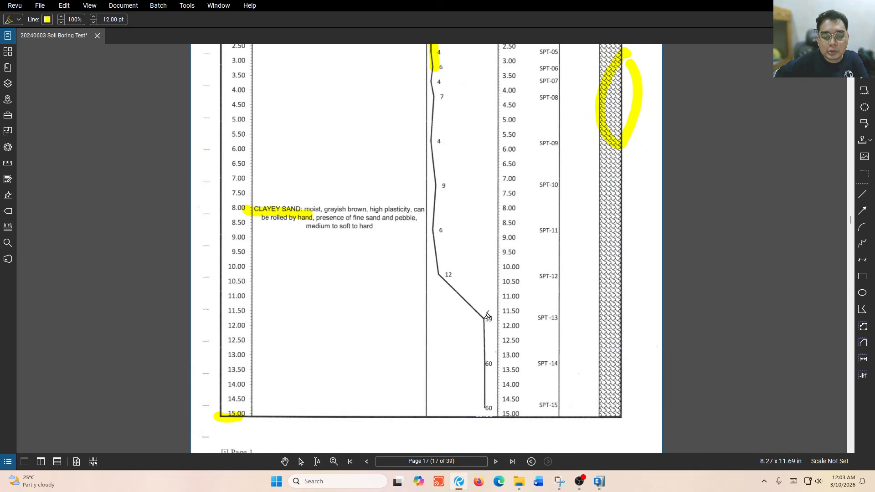
pyautogui.moveTo(487, 316)
pyautogui.mouseDown()
pyautogui.moveTo(488, 409)
pyautogui.moveTo(487, 335)
pyautogui.moveTo(489, 358)
pyautogui.mouseUp()
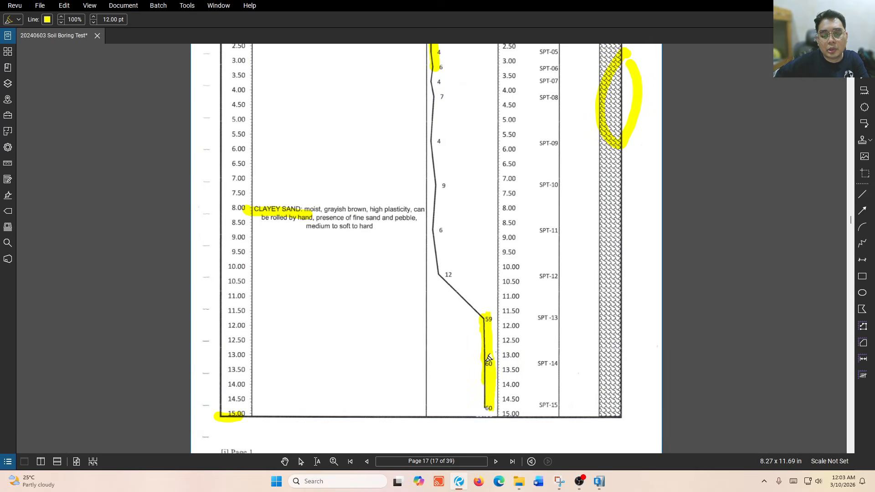
pyautogui.moveTo(218, 321)
pyautogui.mouseDown()
pyautogui.moveTo(384, 337)
pyautogui.moveTo(432, 332)
pyautogui.mouseUp()
pyautogui.scroll(5, 497, 317)
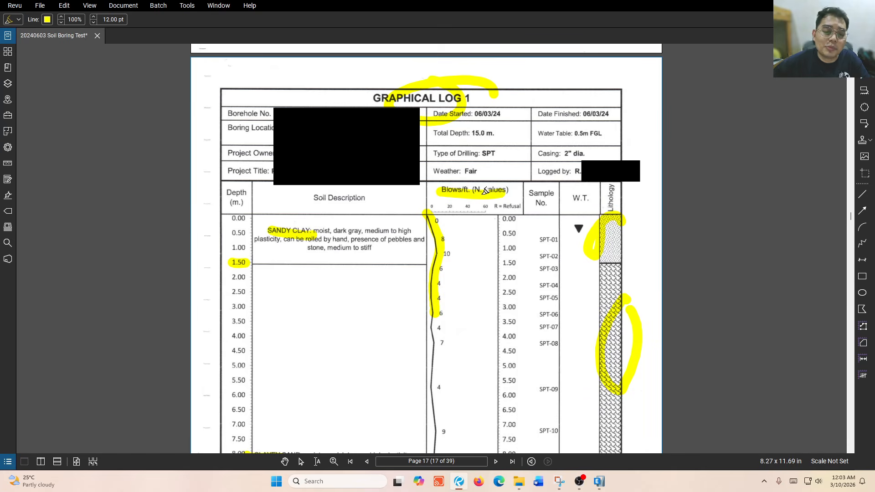
pyautogui.scroll(-3, 483, 226)
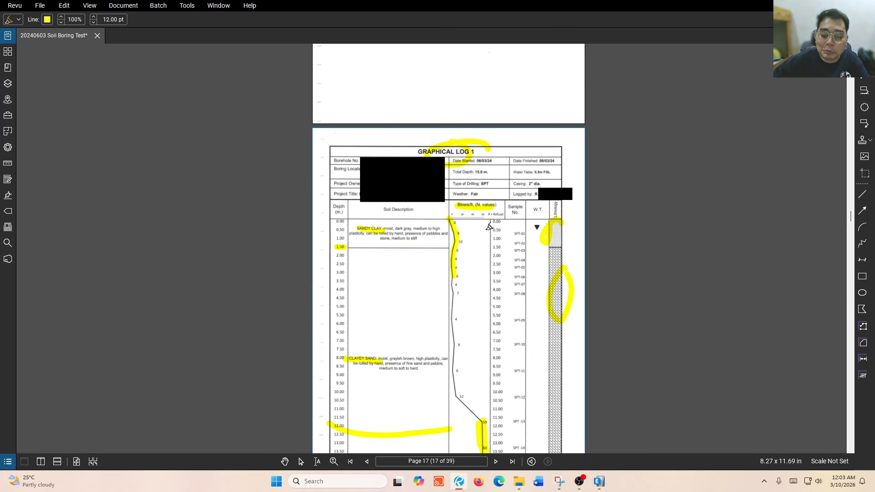
# Switch to ETABS and examine the load names and scale factors of load combination A1
pyautogui.click(599, 481)
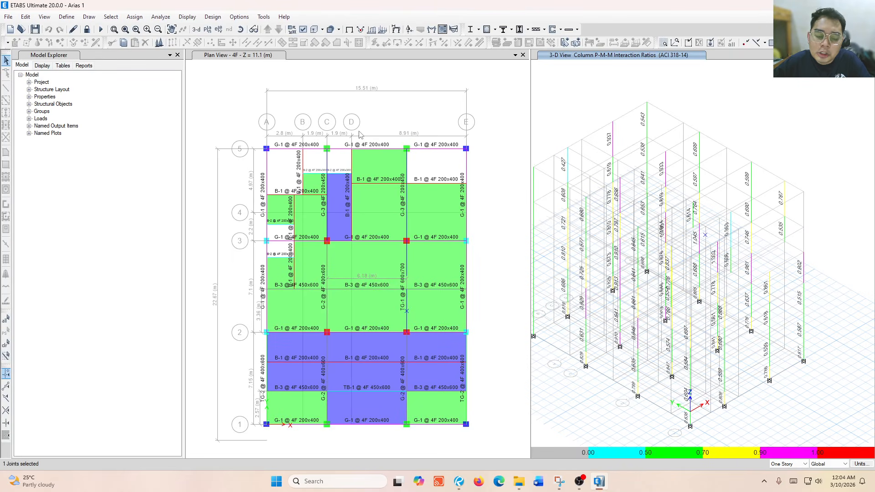
pyautogui.click(65, 17)
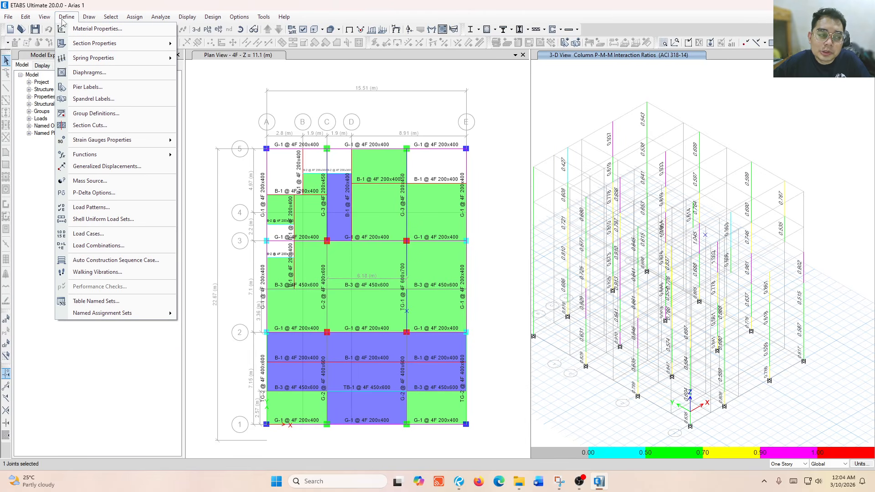
pyautogui.click(99, 246)
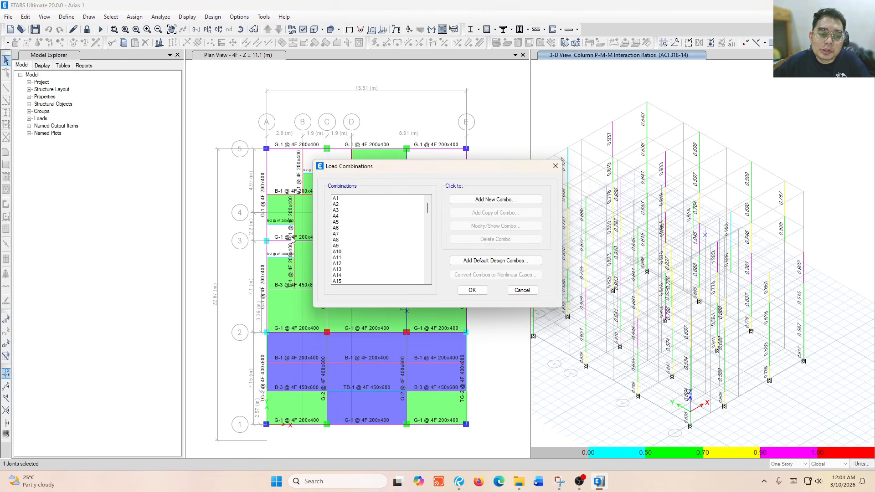
pyautogui.click(350, 199)
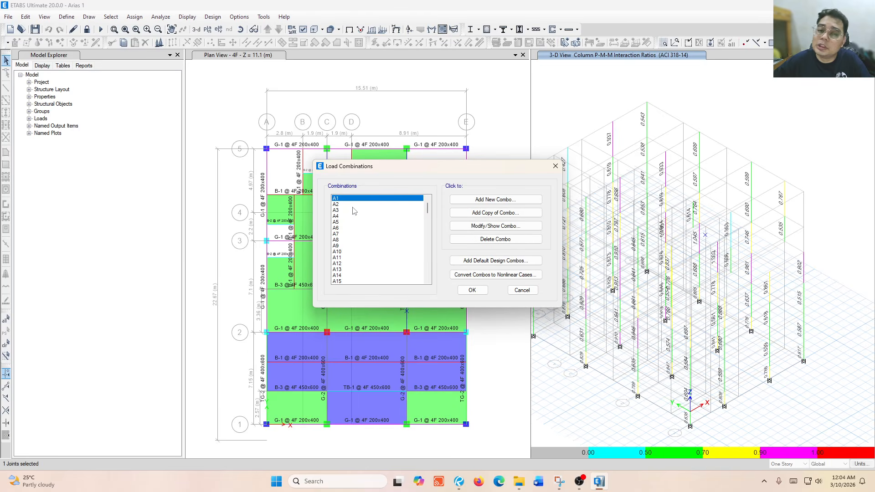
pyautogui.click(354, 210)
pyautogui.click(356, 199)
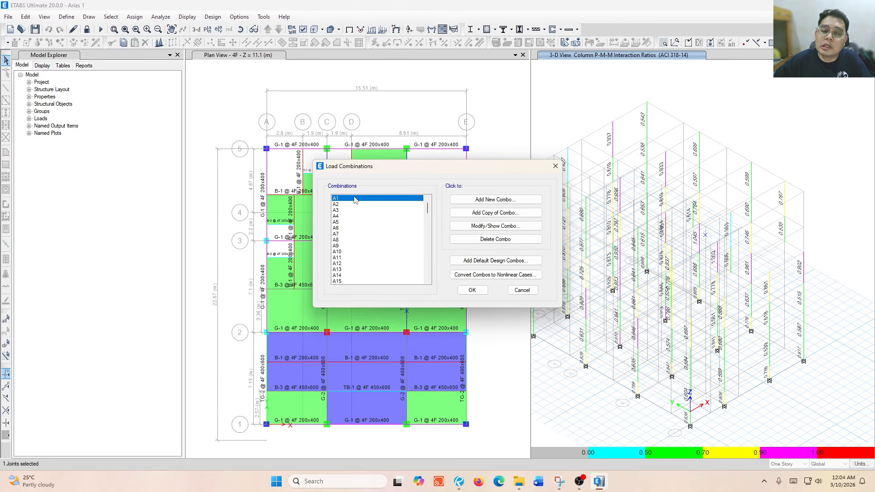
pyautogui.click(510, 228)
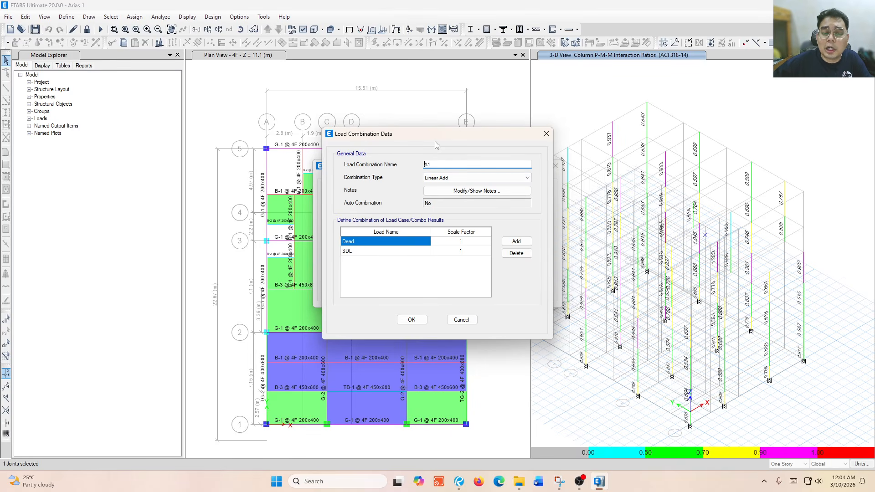
pyautogui.click(474, 243)
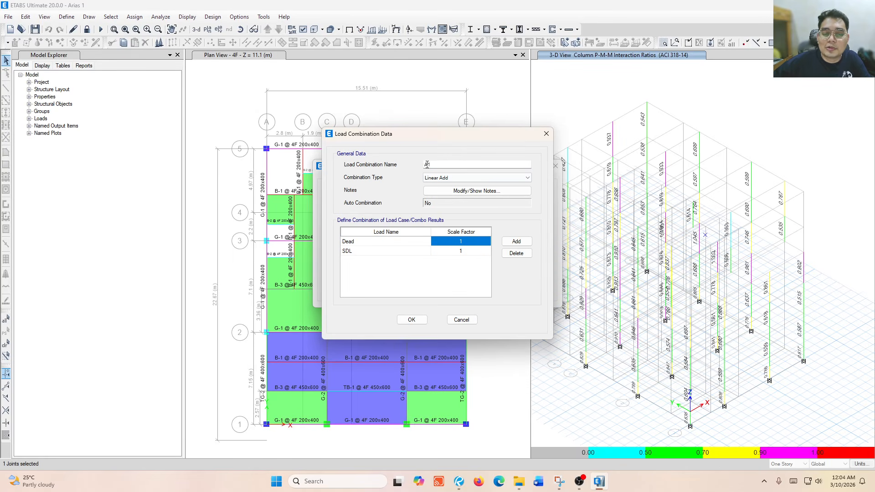
pyautogui.click(546, 134)
# Examine the load names and scale factors of load combination A2, including the Live load factor
pyautogui.click(379, 207)
pyautogui.click(496, 225)
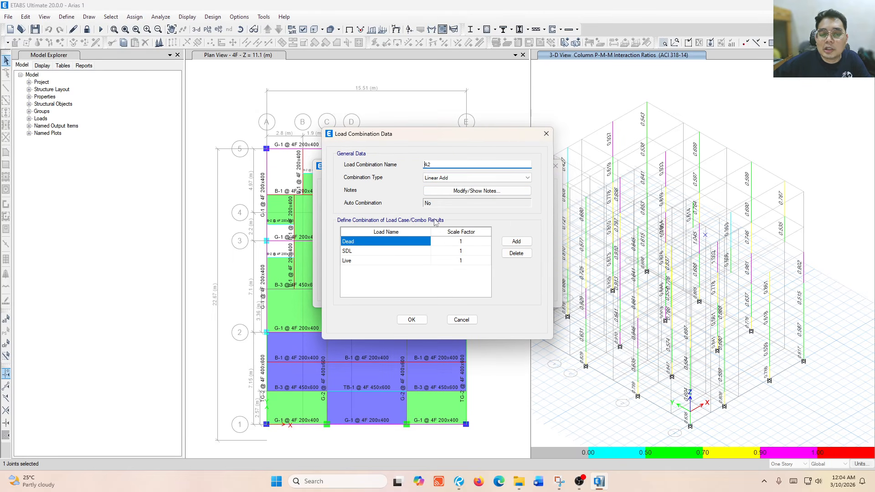
pyautogui.click(469, 260)
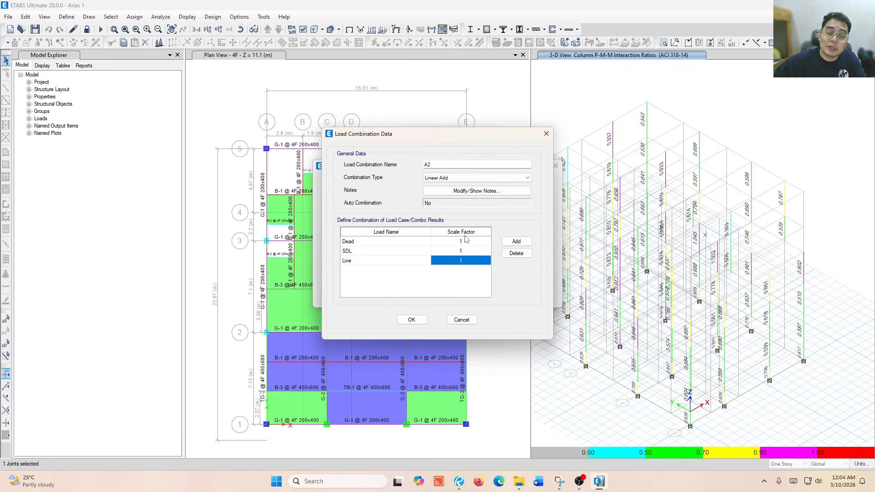
# Recheck the Dead, SDL and Live scale factors of load combination A2 and close its data
pyautogui.click(469, 252)
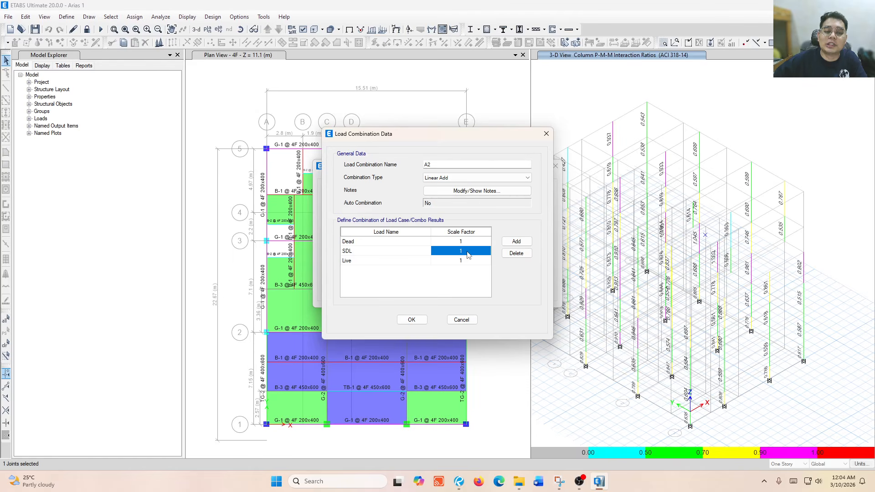
pyautogui.click(465, 262)
pyautogui.click(463, 250)
pyautogui.click(463, 241)
pyautogui.click(544, 137)
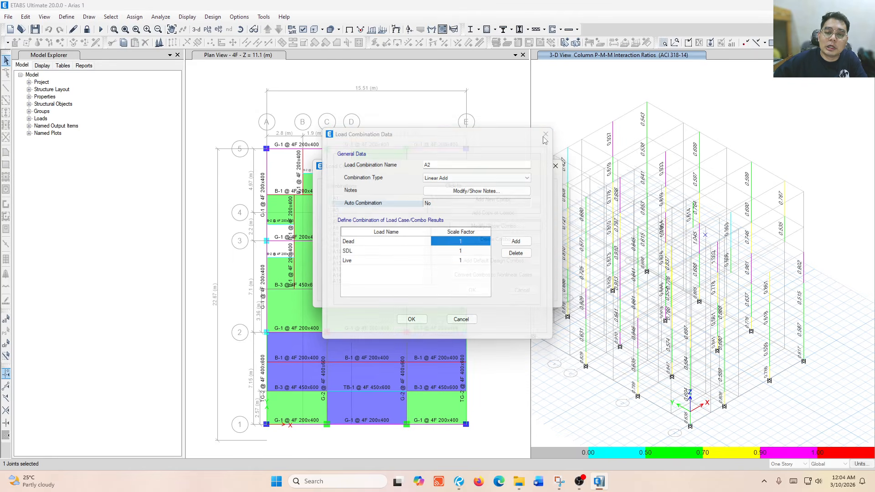
# Examine the load names and scale factors of load combinations A3 and A4
pyautogui.click(379, 210)
pyautogui.click(497, 226)
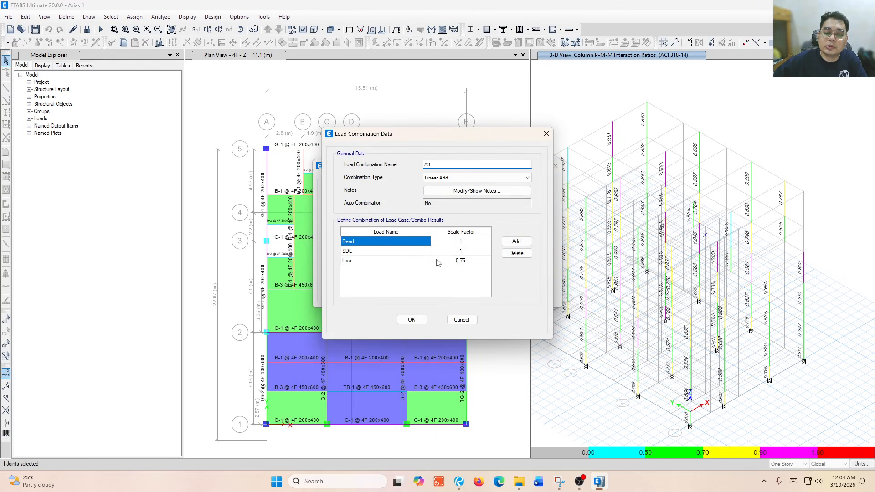
pyautogui.click(465, 263)
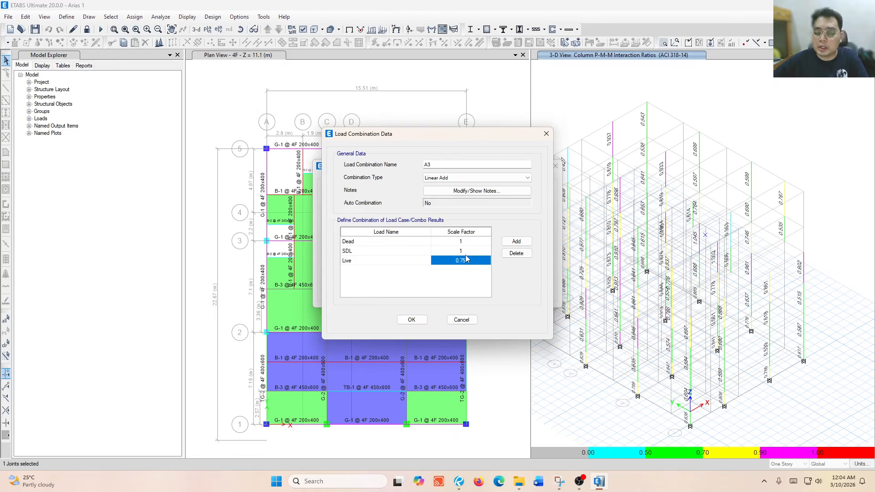
pyautogui.click(354, 216)
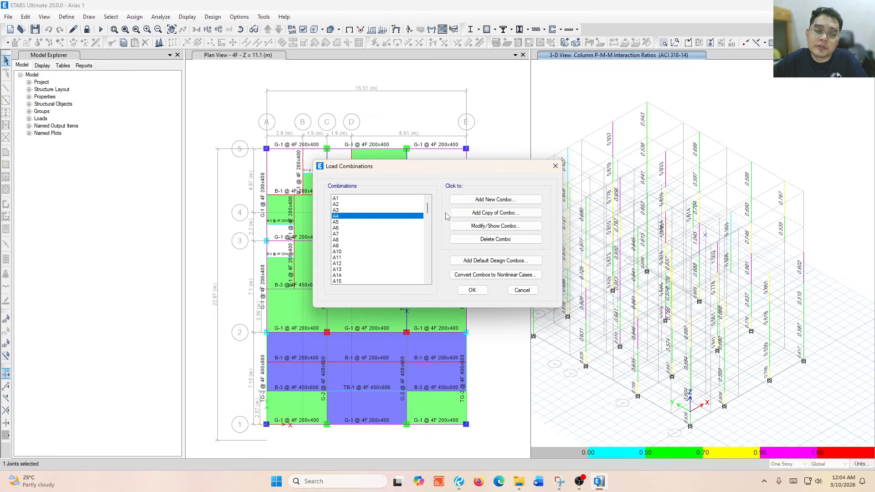
pyautogui.click(496, 226)
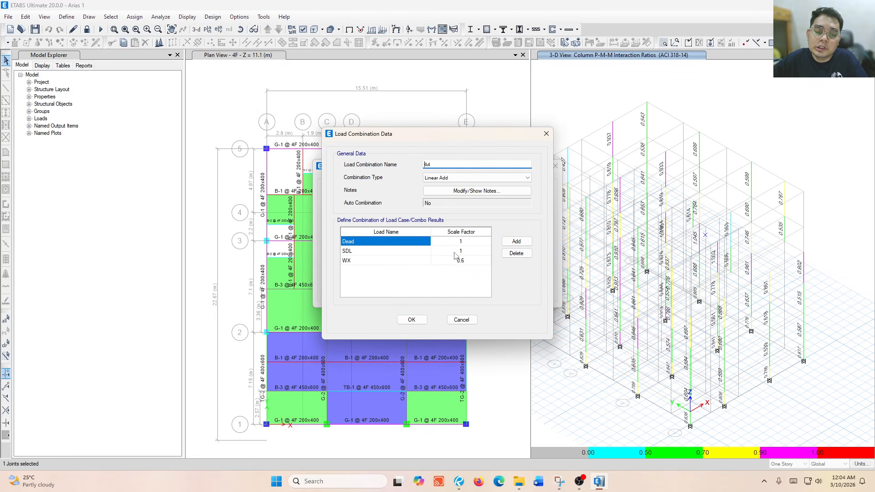
pyautogui.click(546, 134)
# Look through the list of load combinations from A1 to A67 and close the load combination definitions
pyautogui.scroll(-15, 351, 241)
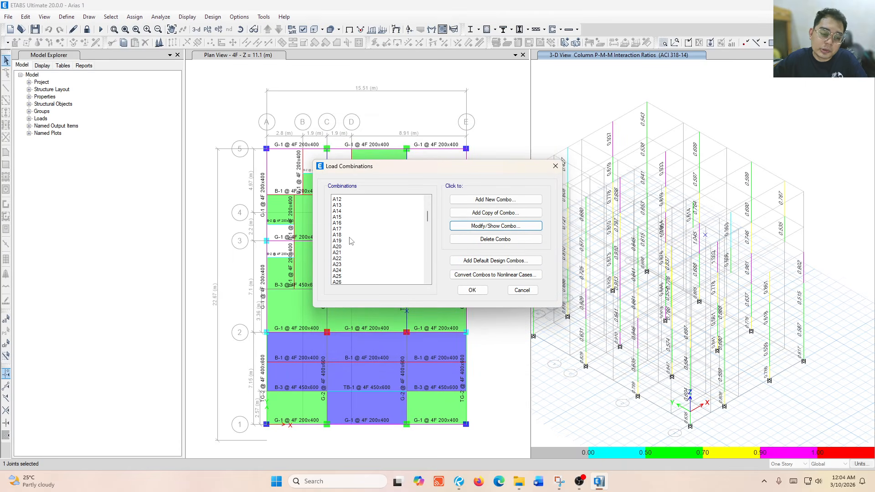
pyautogui.scroll(-7, 358, 247)
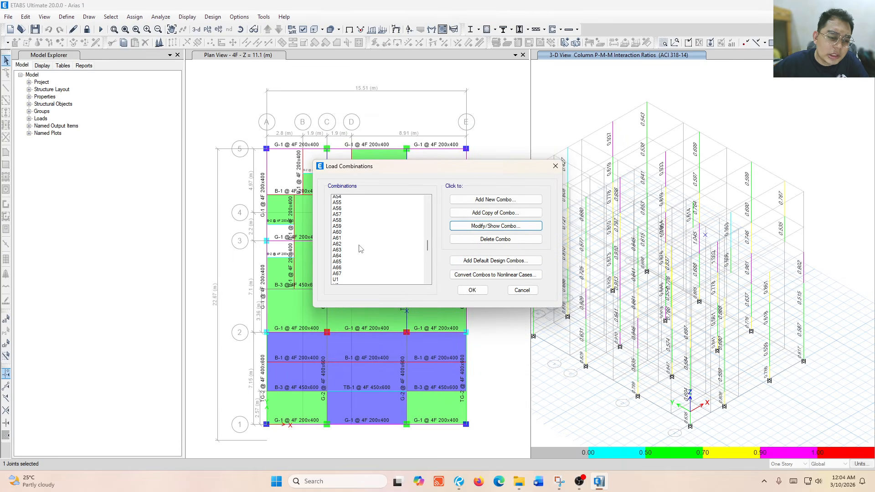
pyautogui.scroll(1, 353, 228)
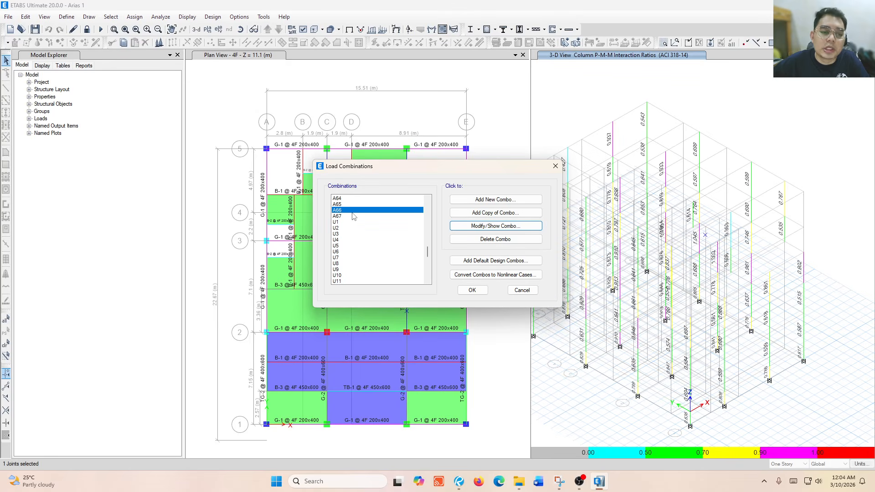
pyautogui.click(347, 217)
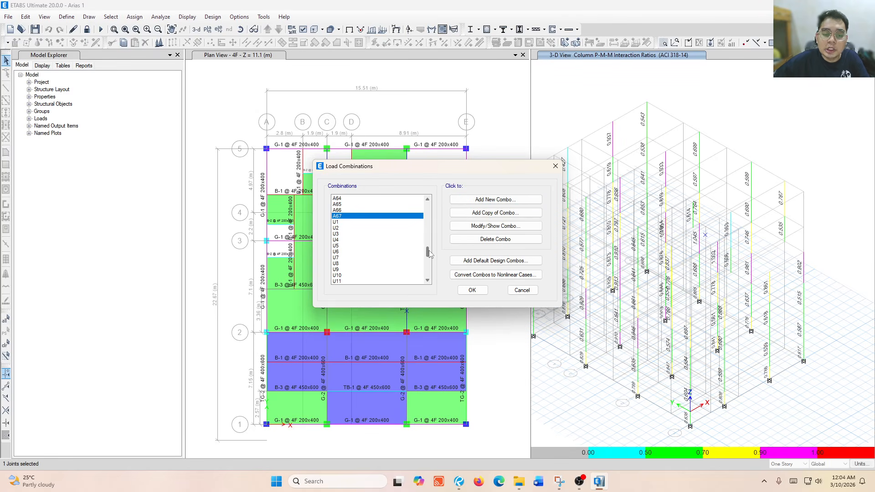
pyautogui.moveTo(429, 252); pyautogui.dragTo(438, 187)
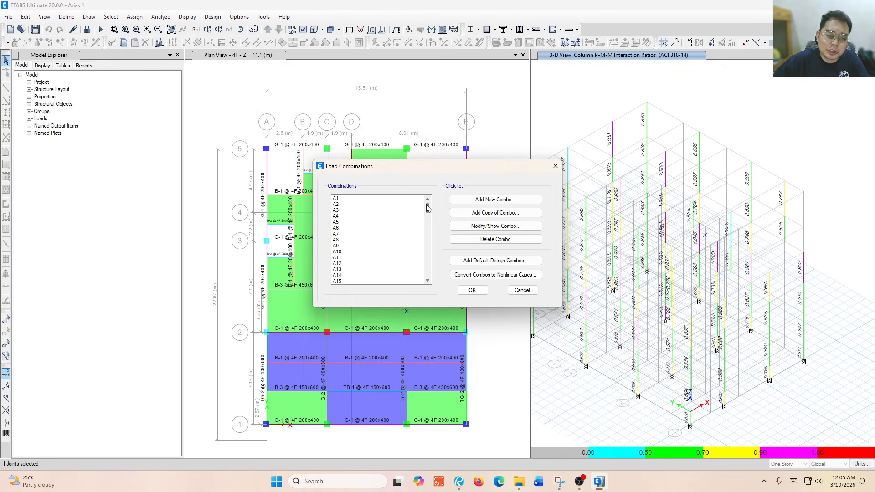
pyautogui.moveTo(428, 208); pyautogui.dragTo(430, 211)
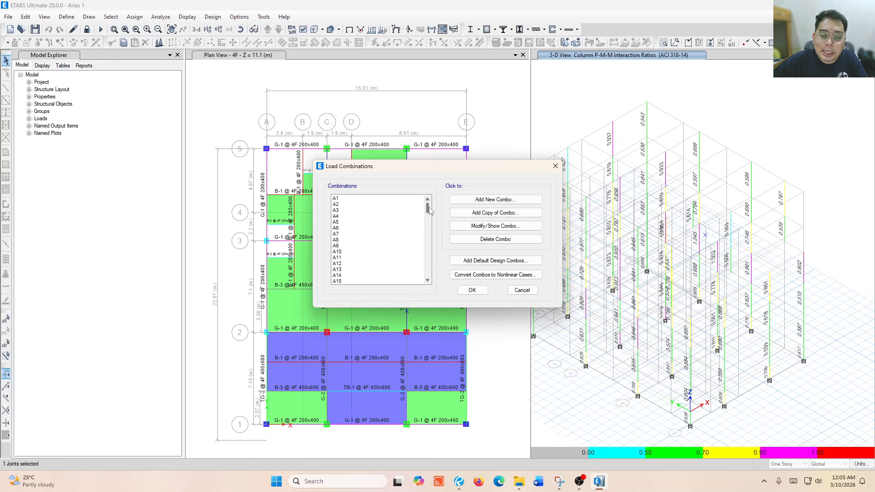
pyautogui.moveTo(430, 211); pyautogui.dragTo(430, 210)
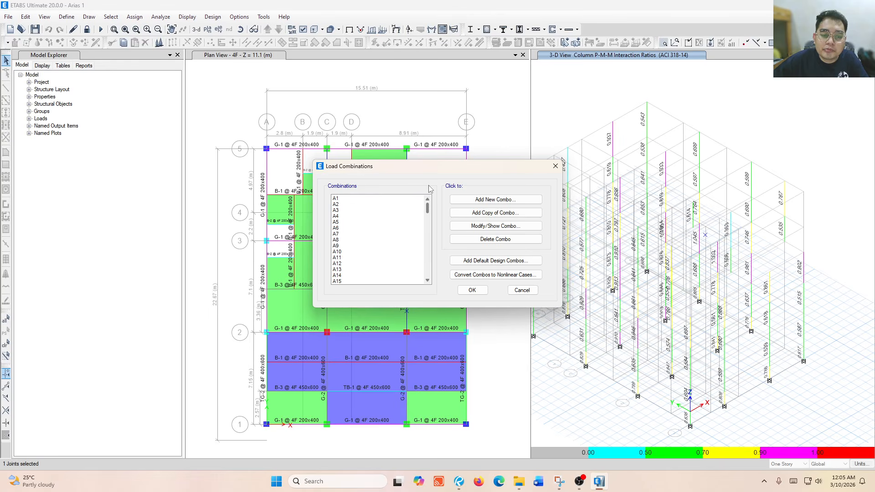
pyautogui.moveTo(358, 199); pyautogui.dragTo(347, 253)
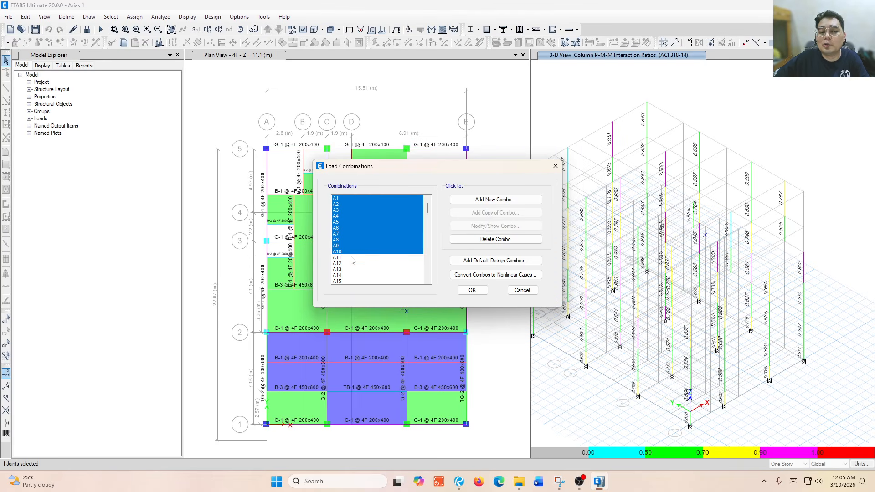
pyautogui.click(354, 264)
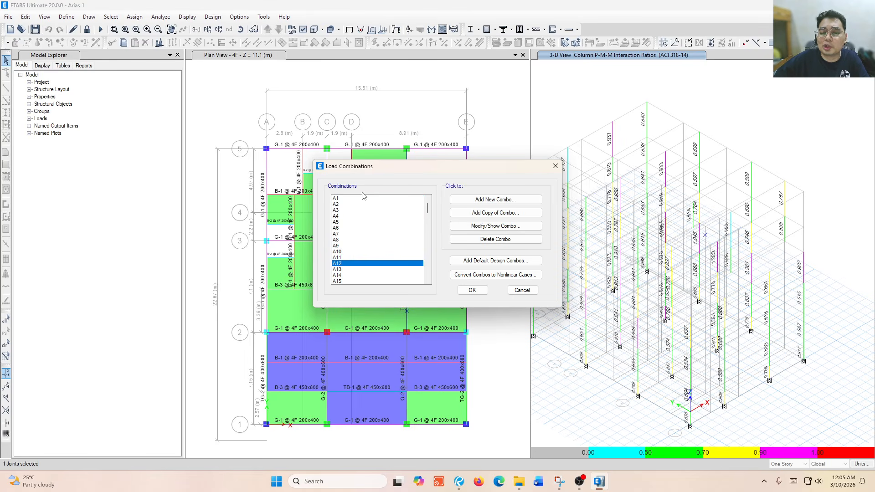
pyautogui.click(559, 167)
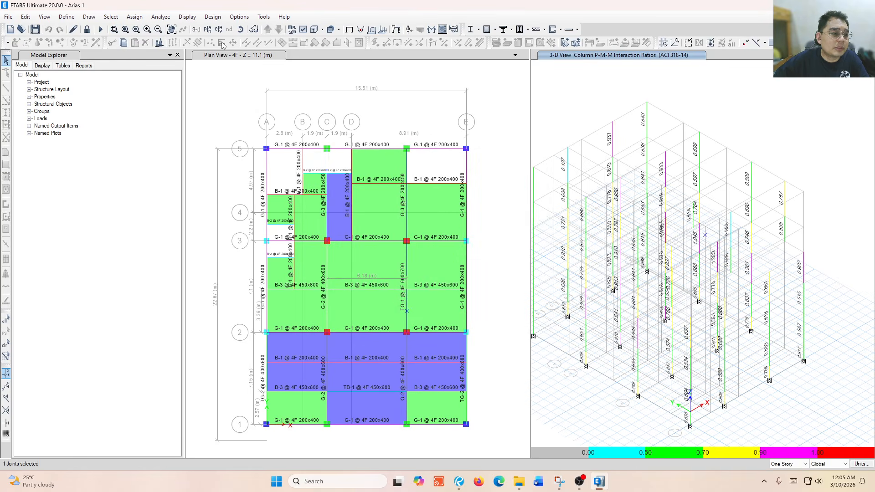
# Start exporting a story as a SAFE V12 .f2k file and choose FDN as the story to export
pyautogui.click(8, 16)
pyautogui.moveTo(68, 105)
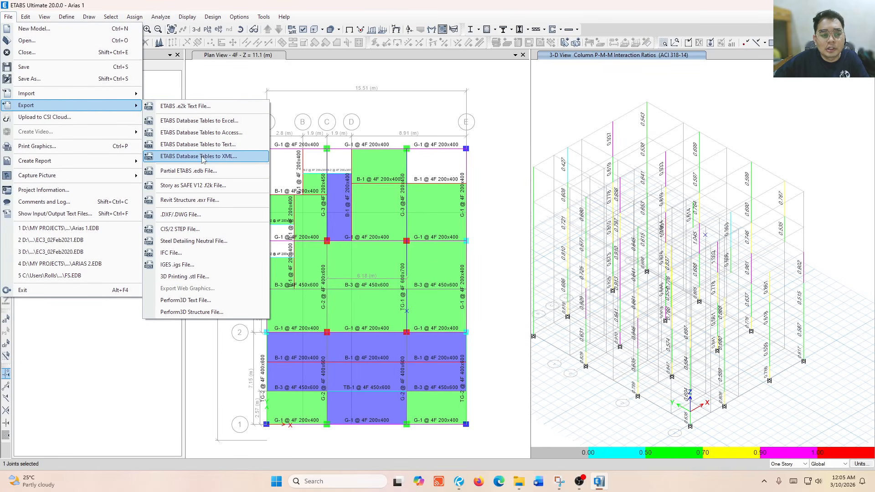
pyautogui.click(216, 186)
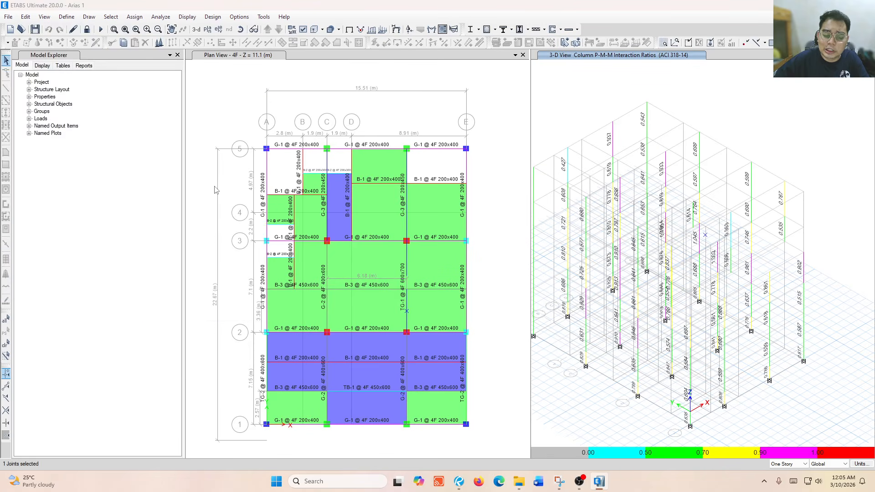
pyautogui.click(446, 180)
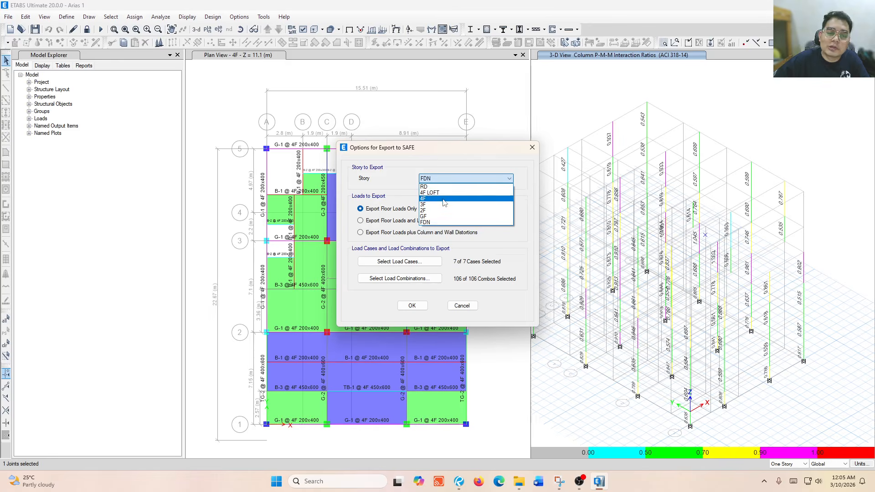
pyautogui.click(443, 223)
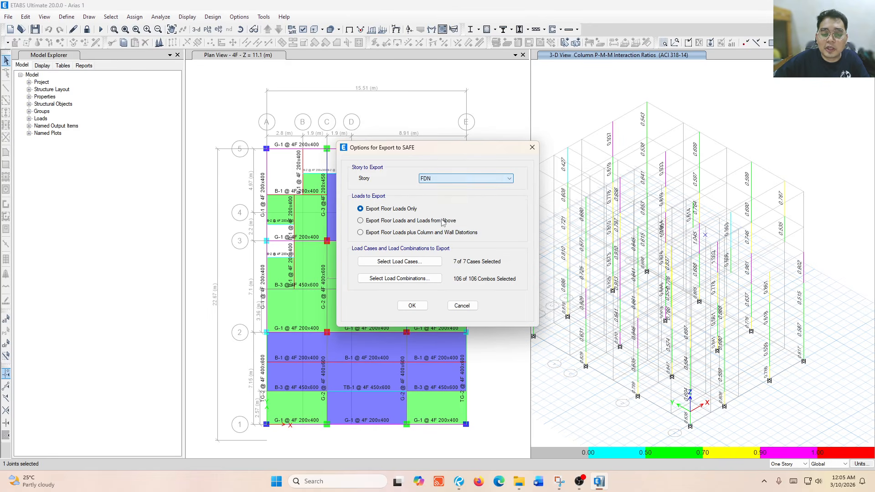
pyautogui.click(441, 179)
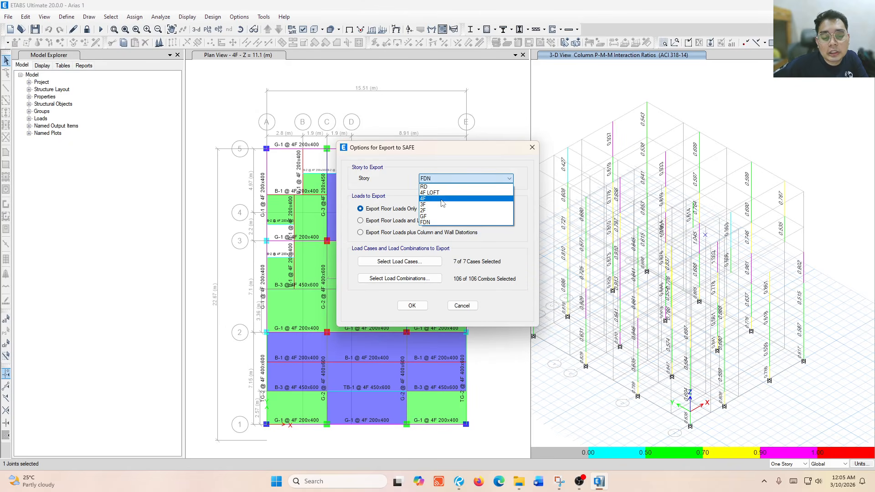
pyautogui.click(446, 179)
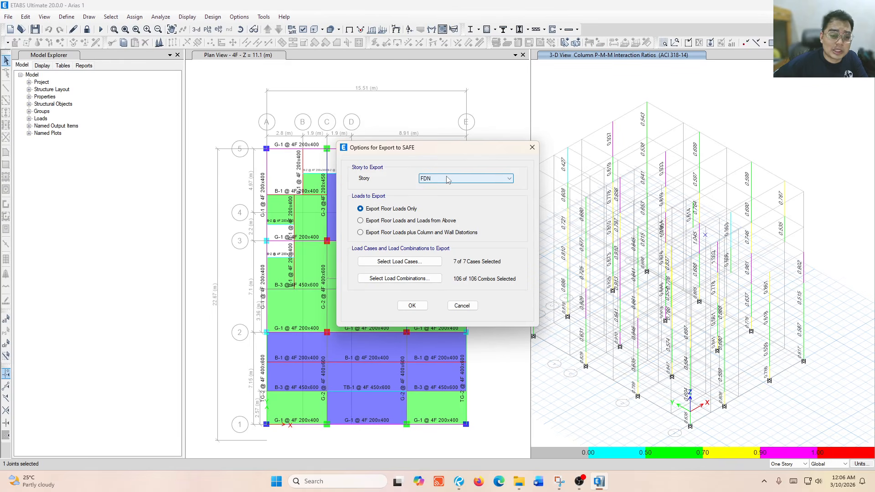
pyautogui.click(447, 180)
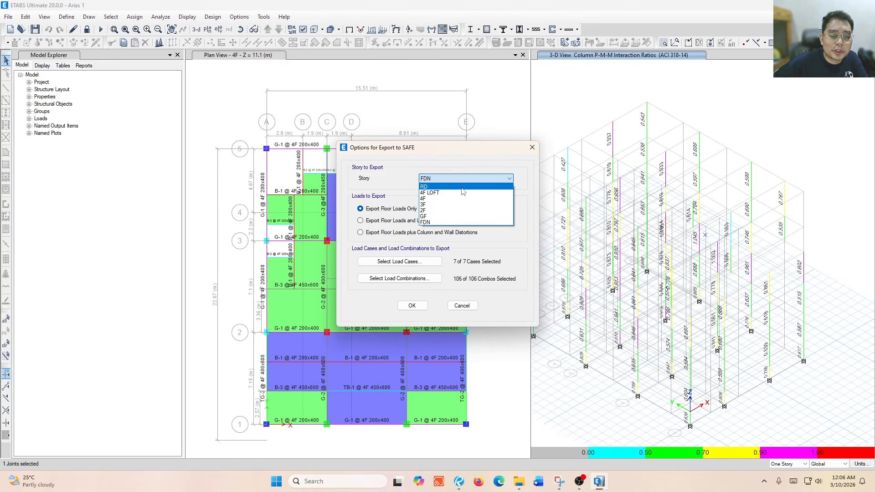
pyautogui.click(463, 192)
pyautogui.click(451, 179)
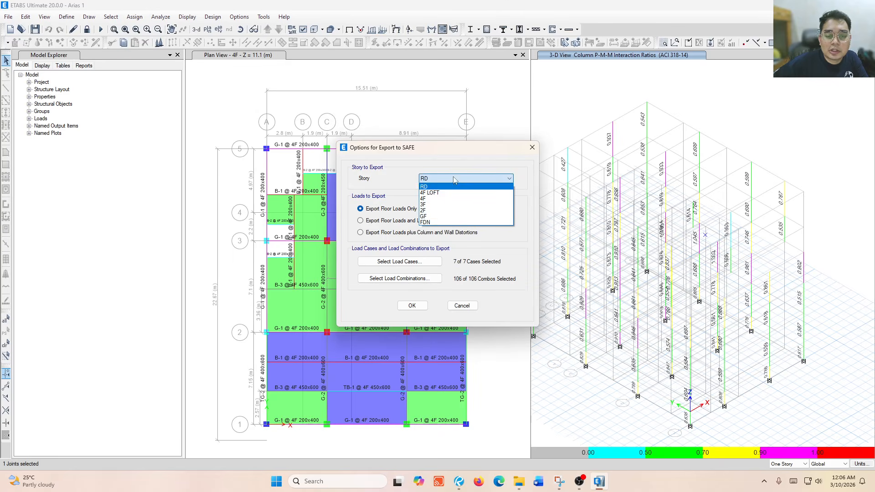
pyautogui.click(439, 222)
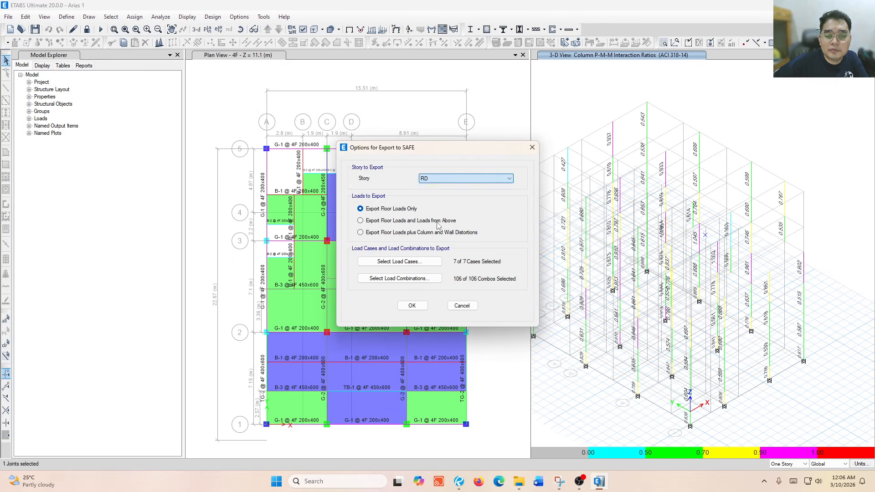
# Set the SAFE export to floor loads and loads from above, with all load cases and load combinations, and confirm the options
pyautogui.click(377, 223)
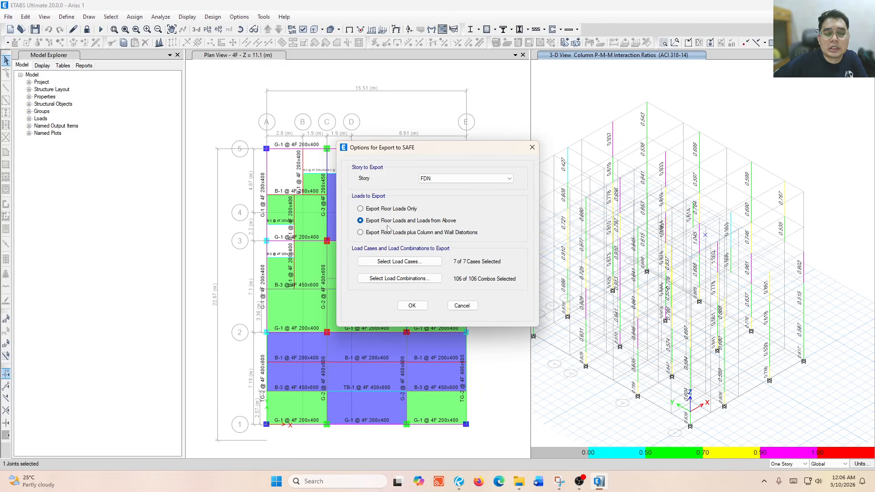
pyautogui.click(421, 260)
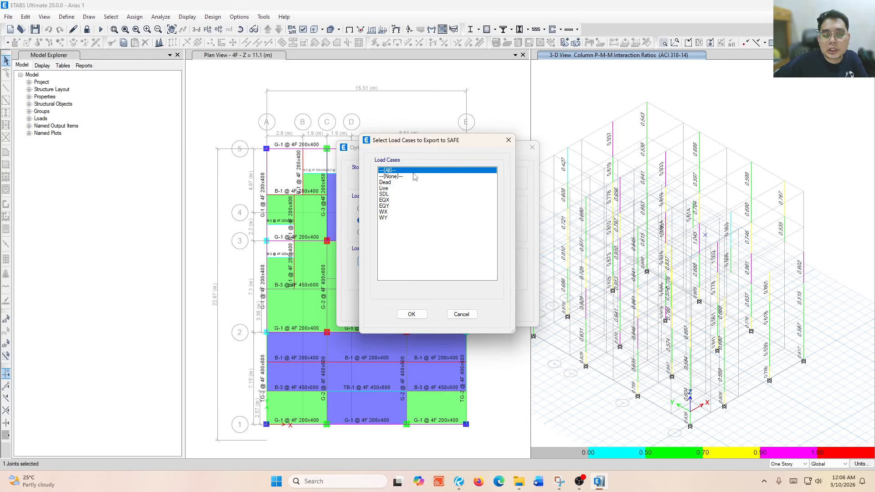
pyautogui.click(414, 315)
pyautogui.click(416, 278)
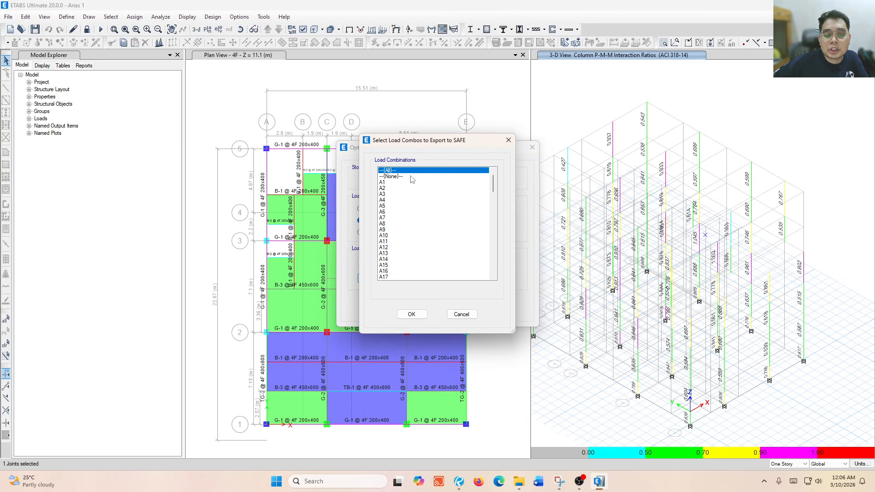
pyautogui.click(413, 314)
pyautogui.click(412, 306)
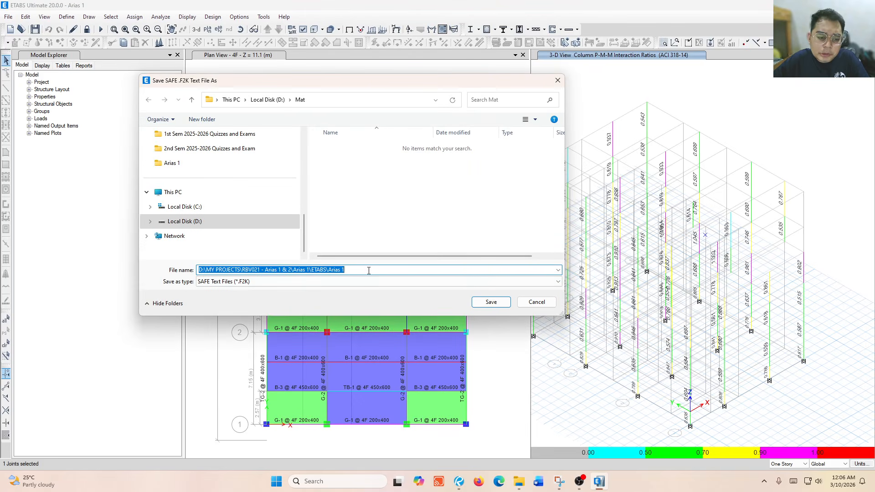
# Save the SAFE .F2K text file as Mat Foundation in the Mat folder on drive D
pyautogui.write('as')
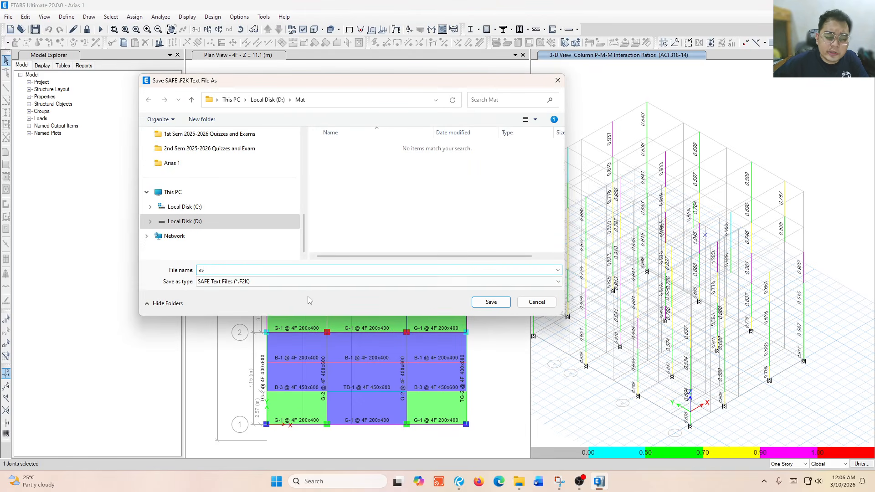
pyautogui.press('BackSpace')
pyautogui.press('BackSpace')
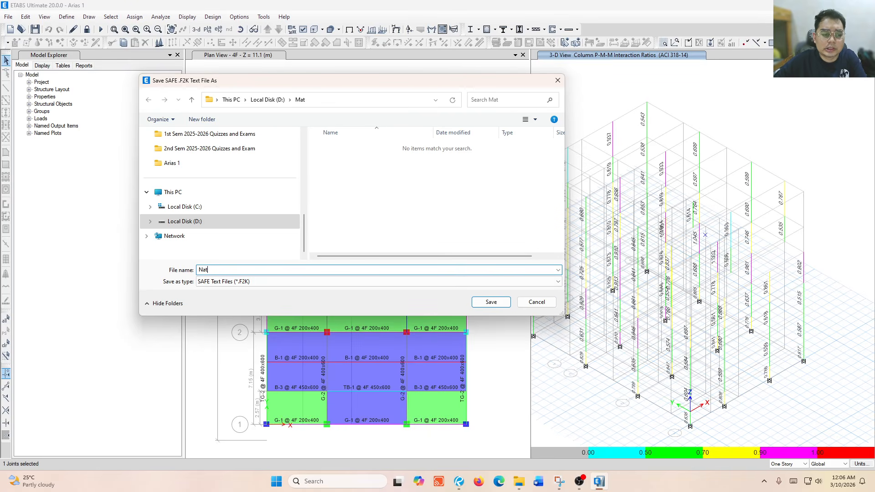
pyautogui.write('Mat Fio')
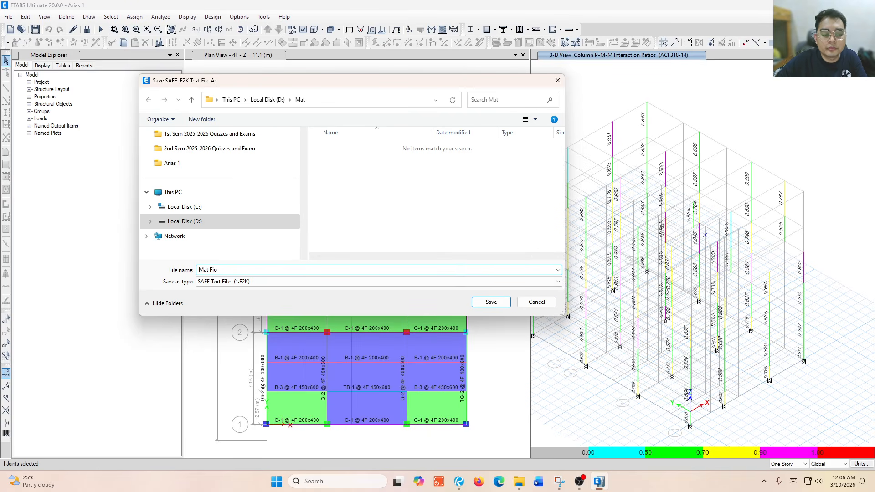
pyautogui.press('BackSpace')
pyautogui.press('BackSpace')
pyautogui.write('oundation')
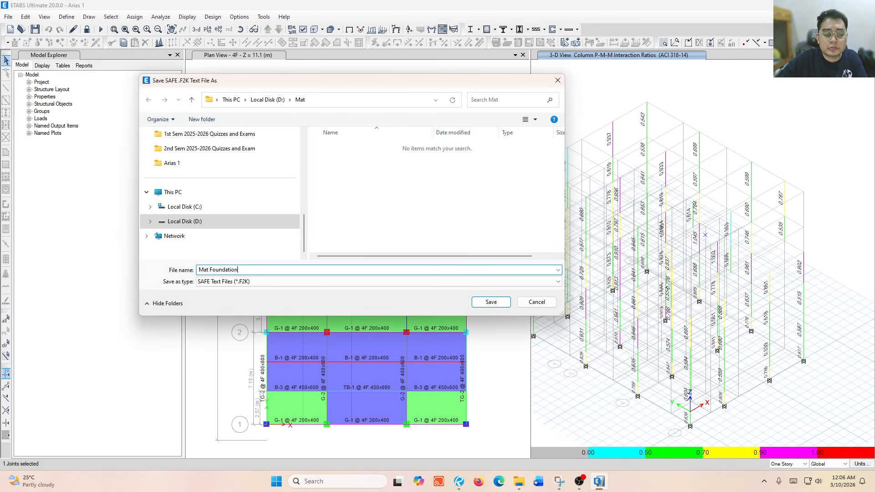
pyautogui.click(482, 300)
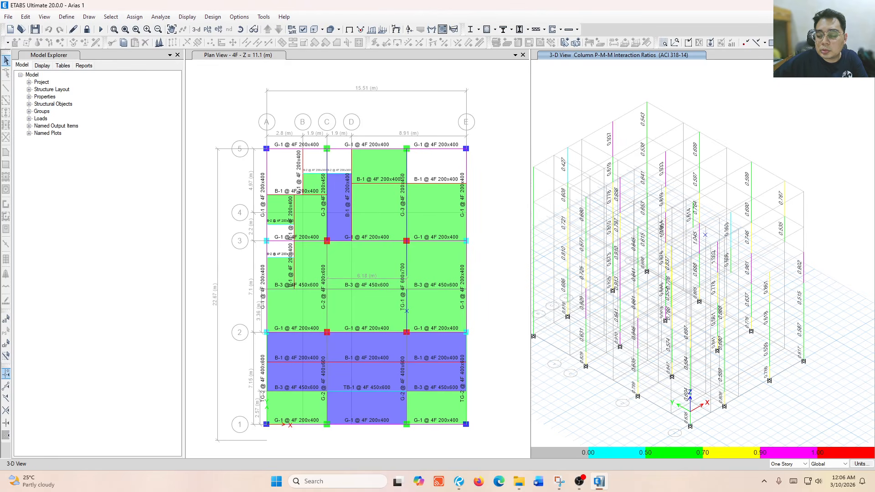
# Minimize the open windows, close Snipping Tool and start SAFE 22 from the desktop
pyautogui.click(813, 6)
pyautogui.click(813, 5)
pyautogui.click(818, 75)
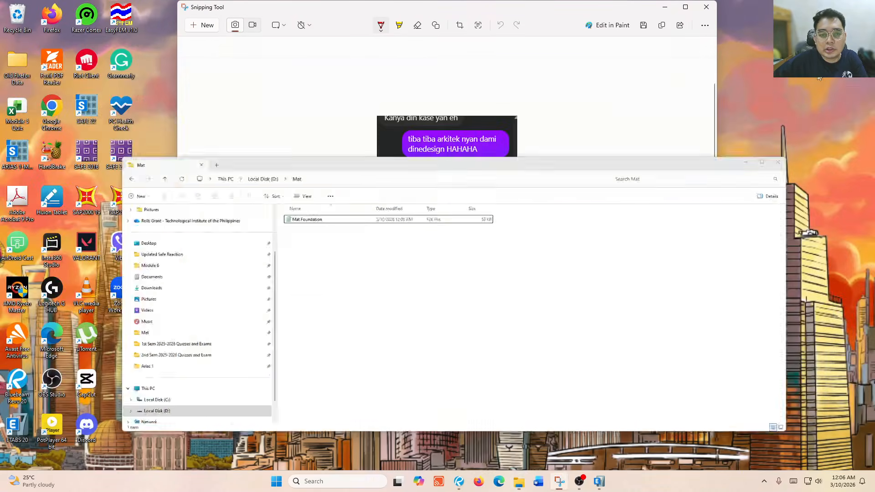
pyautogui.click(706, 7)
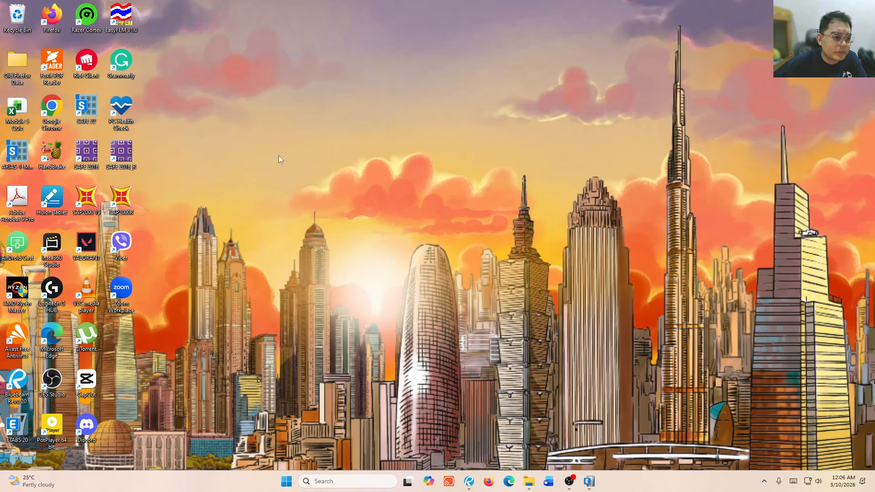
pyautogui.doubleClick(79, 113)
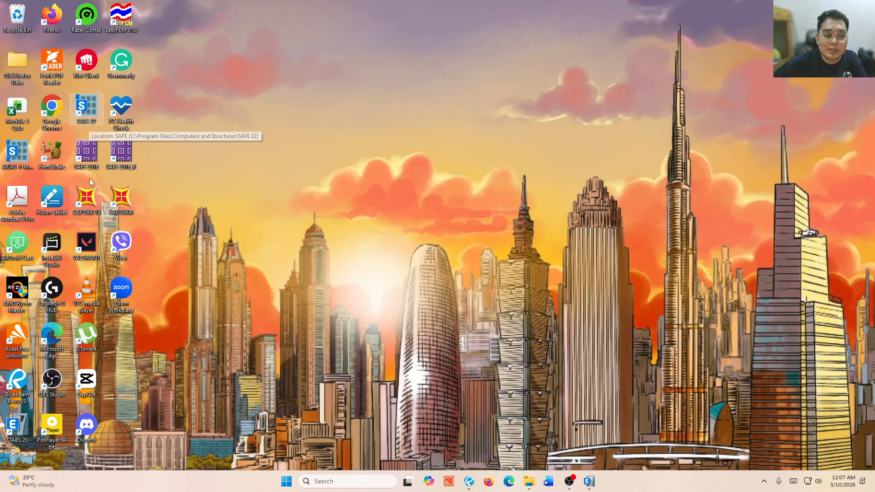
pyautogui.doubleClick(86, 111)
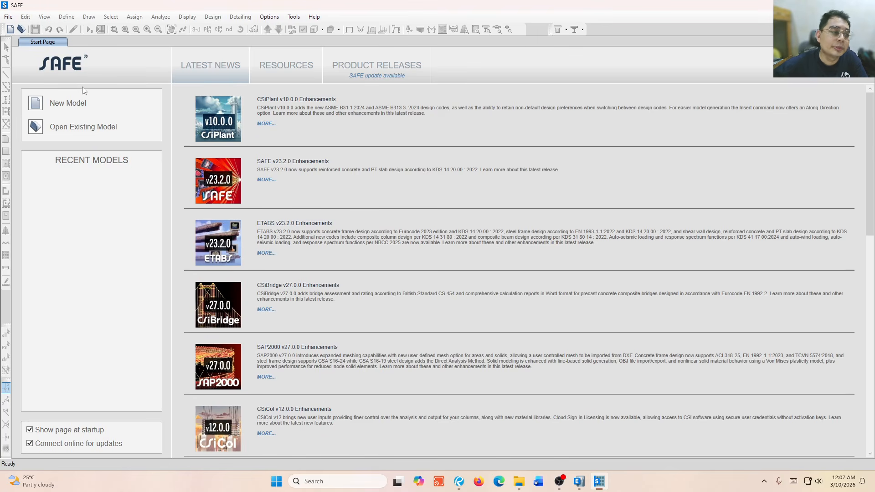
# Import the SAFE .f2k text file Mat Foundation from the Mat folder on drive D
pyautogui.click(8, 17)
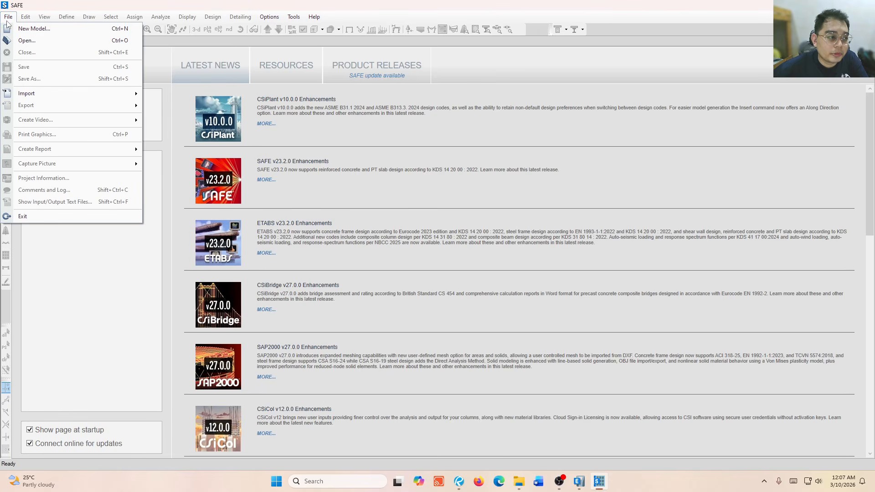
pyautogui.moveTo(35, 99)
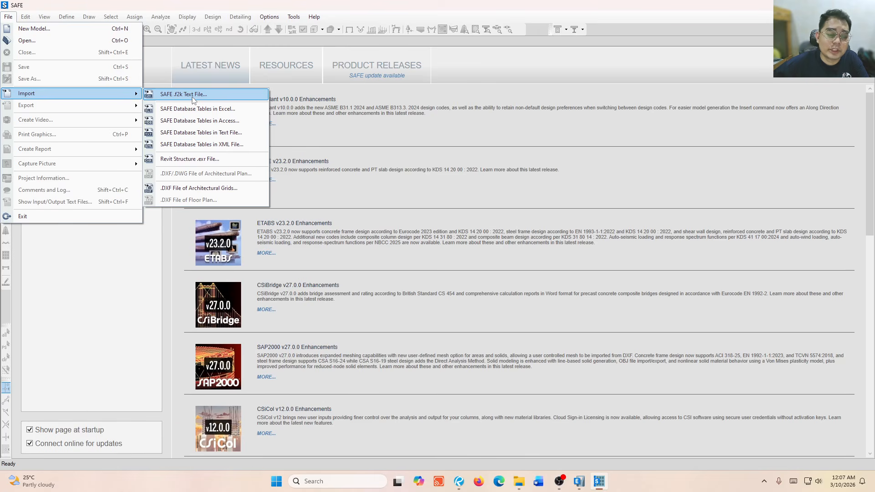
pyautogui.click(193, 97)
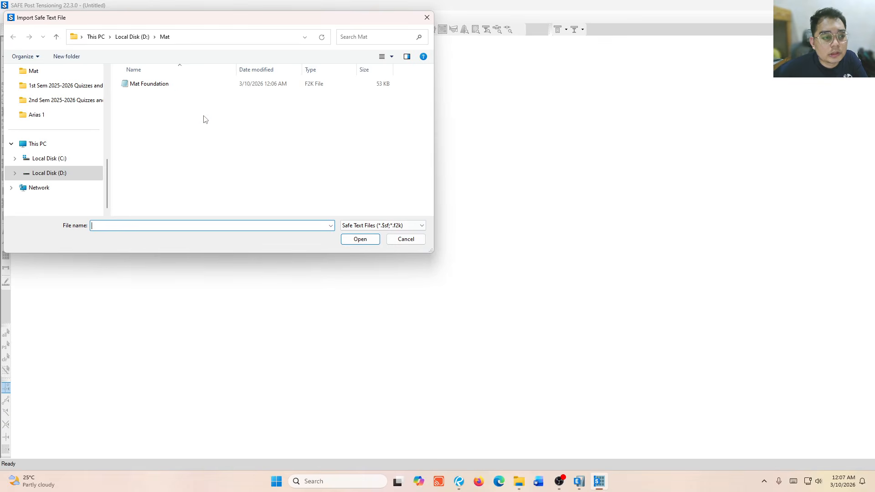
pyautogui.click(179, 84)
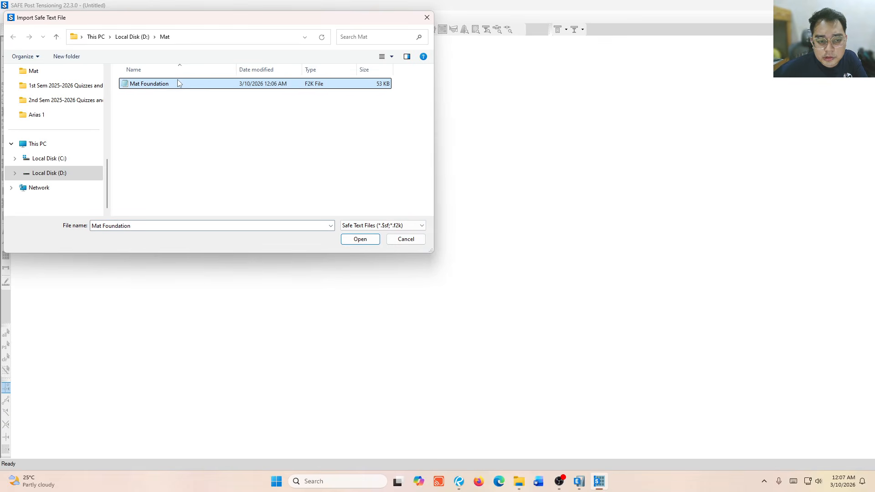
pyautogui.click(350, 242)
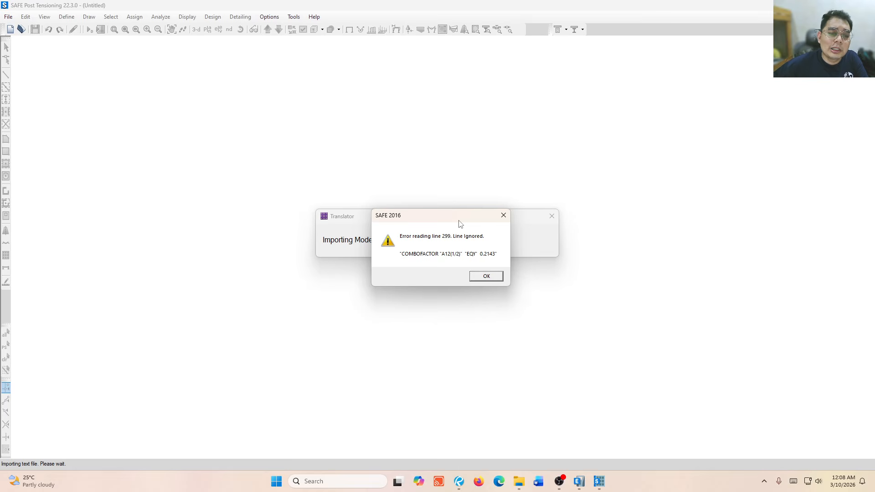
pyautogui.click(475, 277)
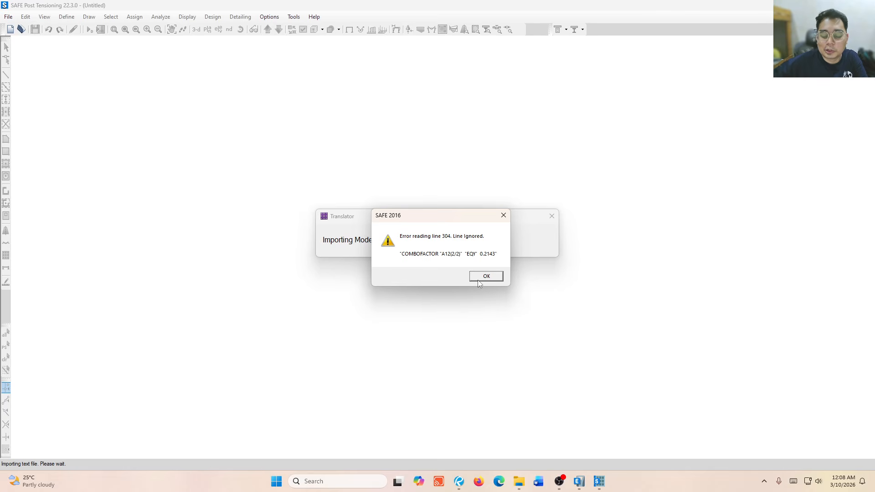
pyautogui.click(478, 280)
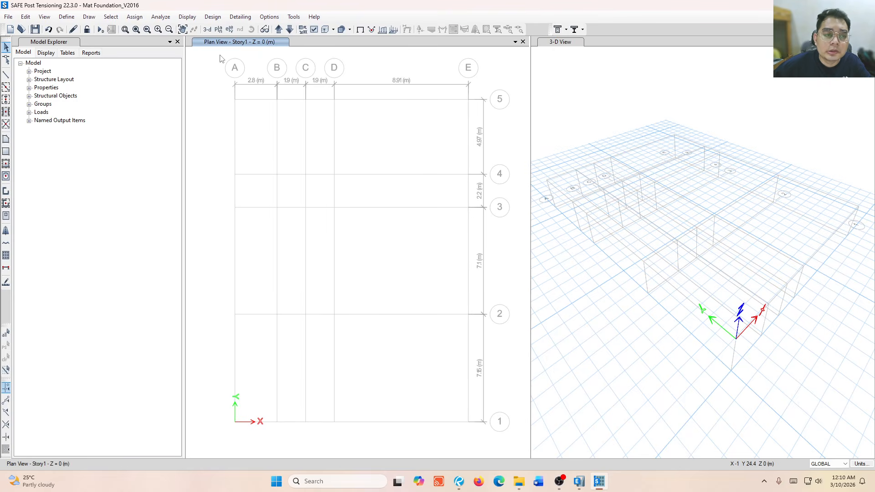
# Compare the imported grid with the plan grid in ETABS, then return to SAFE
pyautogui.moveTo(220, 55); pyautogui.dragTo(505, 90)
pyautogui.moveTo(520, 431); pyautogui.dragTo(505, 109)
pyautogui.hotkey('alt', 'Tab')
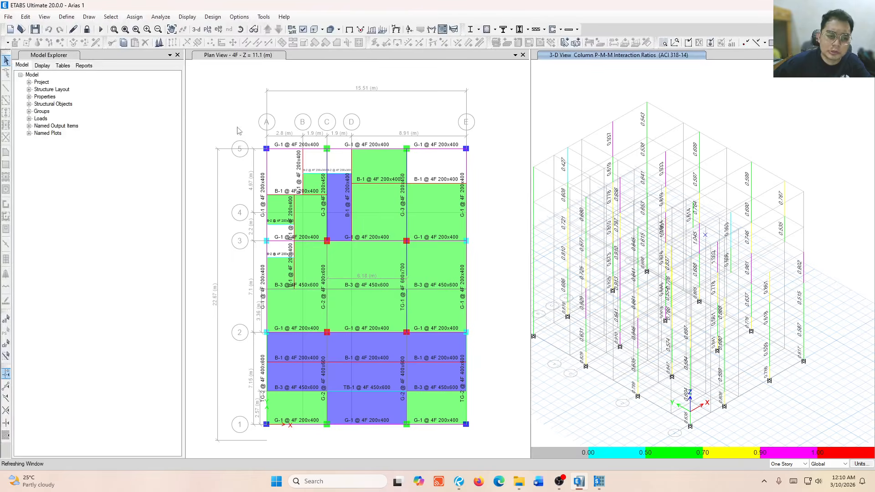
pyautogui.moveTo(202, 130); pyautogui.dragTo(250, 437)
pyautogui.click(599, 482)
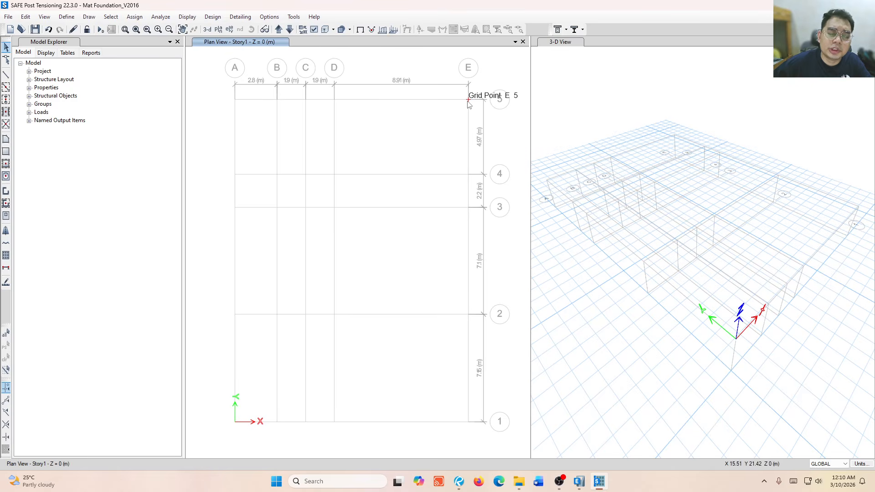
# Turn off the Invisible option for joint objects in the plan's view options and apply it
pyautogui.click(73, 20)
pyautogui.moveTo(45, 17)
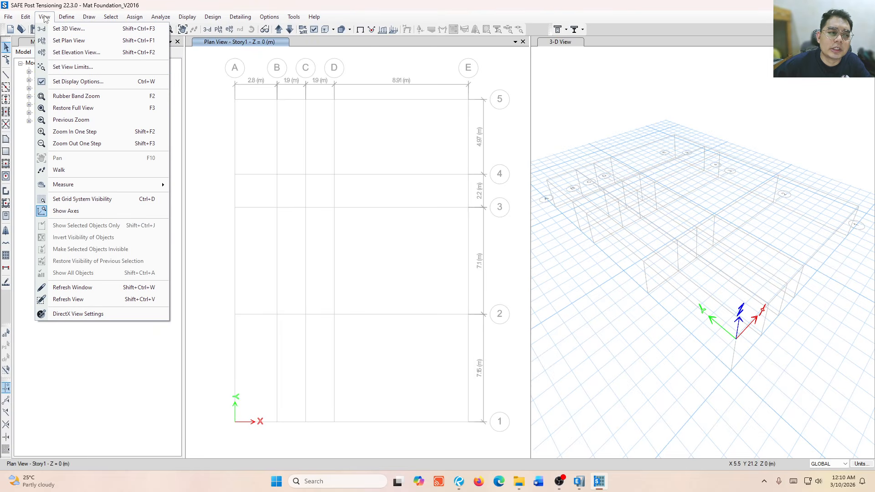
pyautogui.click(68, 82)
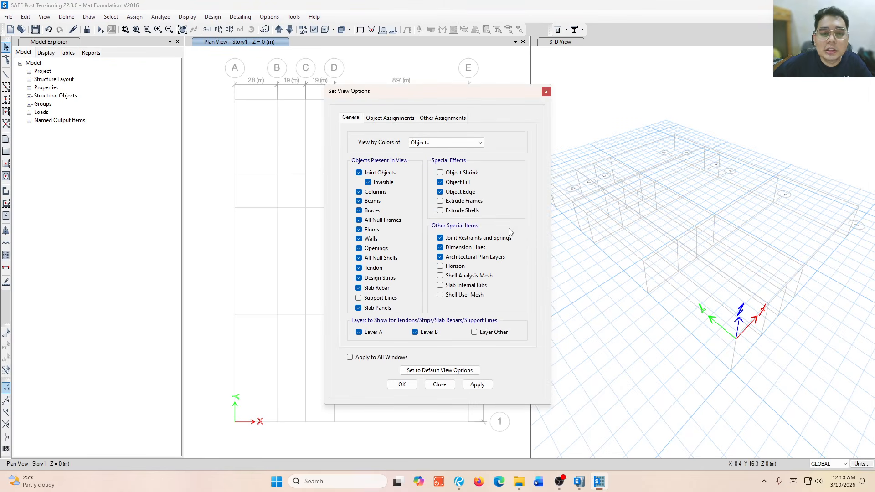
pyautogui.moveTo(413, 98); pyautogui.dragTo(349, 95)
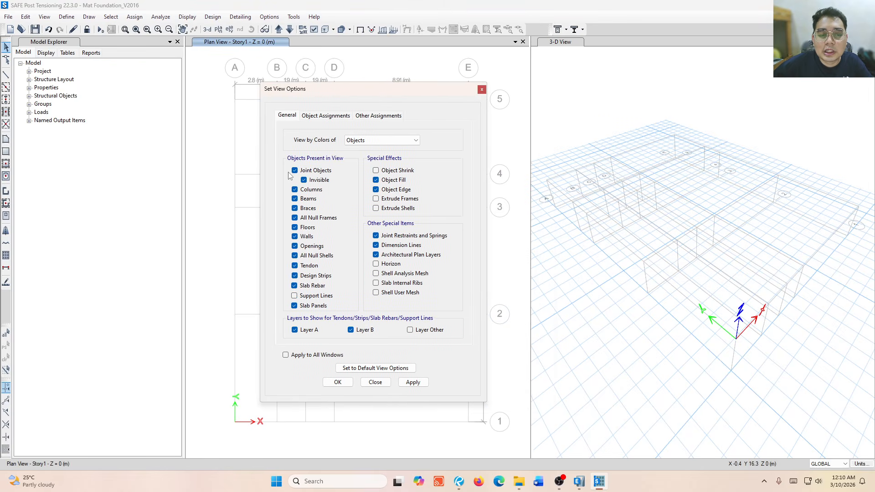
pyautogui.click(315, 181)
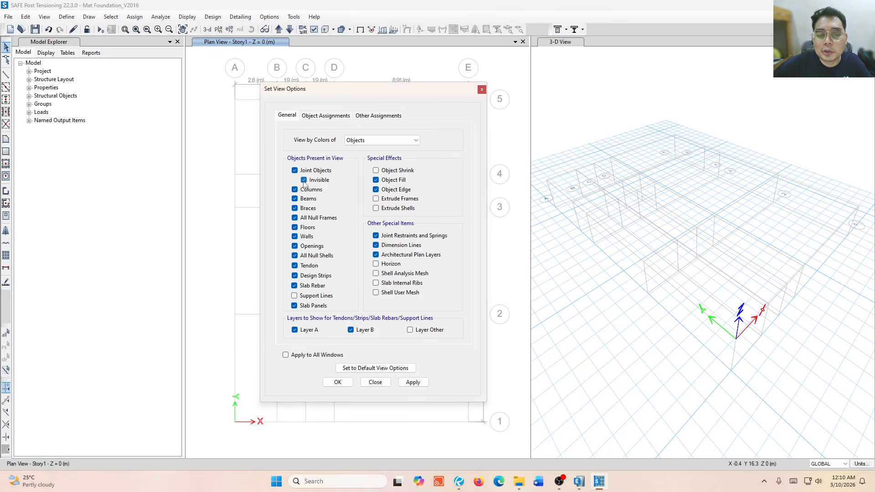
pyautogui.click(413, 382)
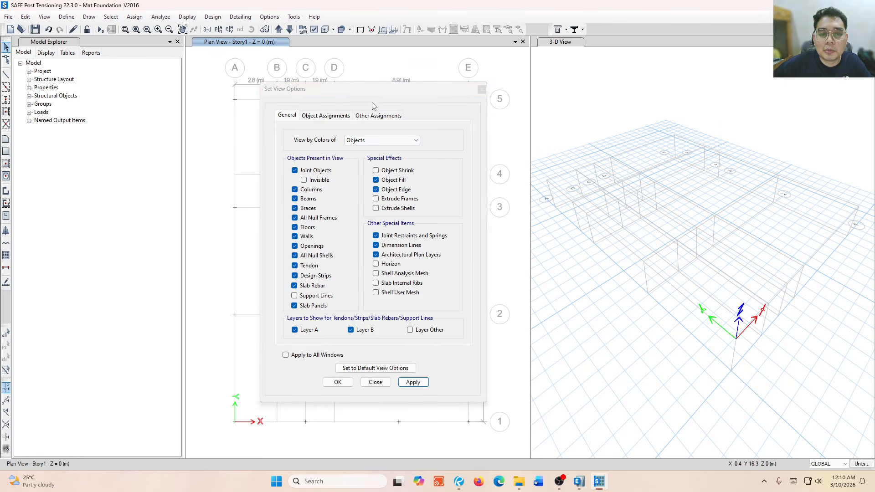
pyautogui.moveTo(399, 88); pyautogui.dragTo(704, 87)
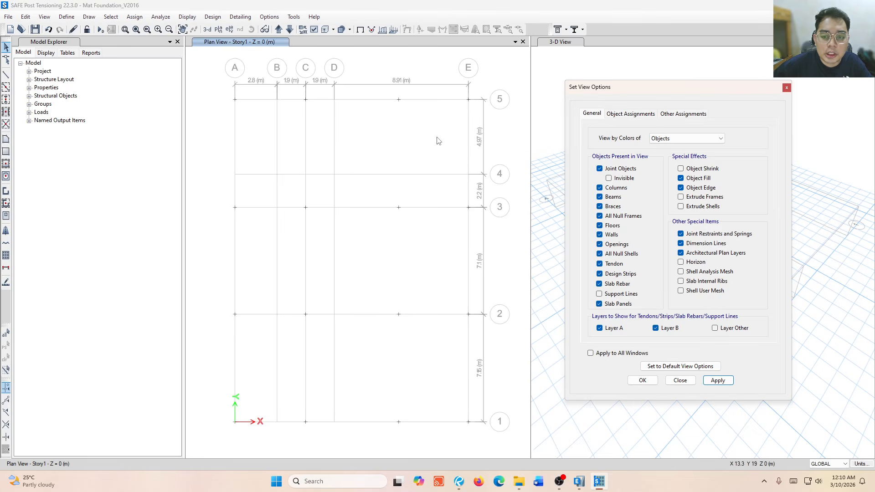
# Turn on joint labels in the plan view, apply the setting and close the view options
pyautogui.click(631, 113)
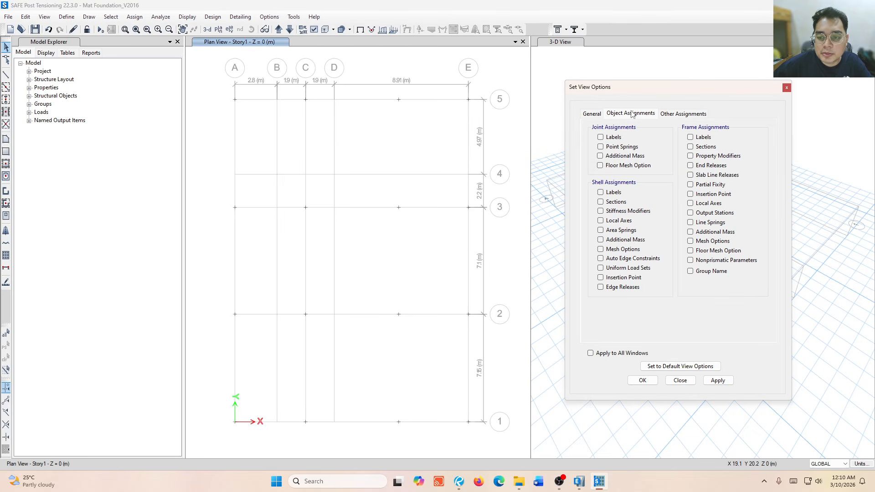
pyautogui.click(601, 137)
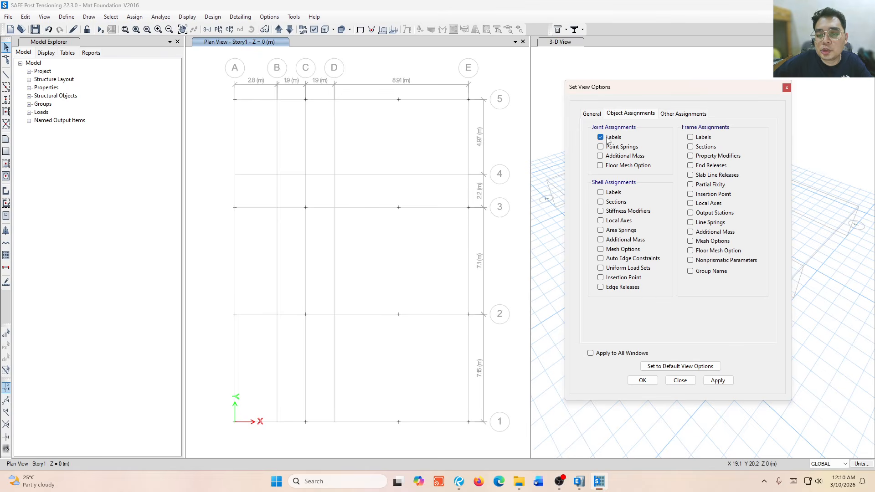
pyautogui.click(718, 381)
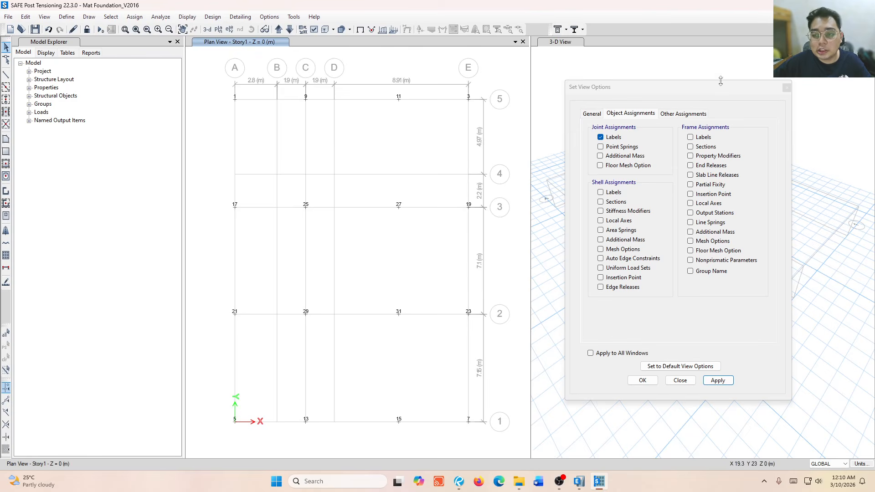
pyautogui.click(787, 89)
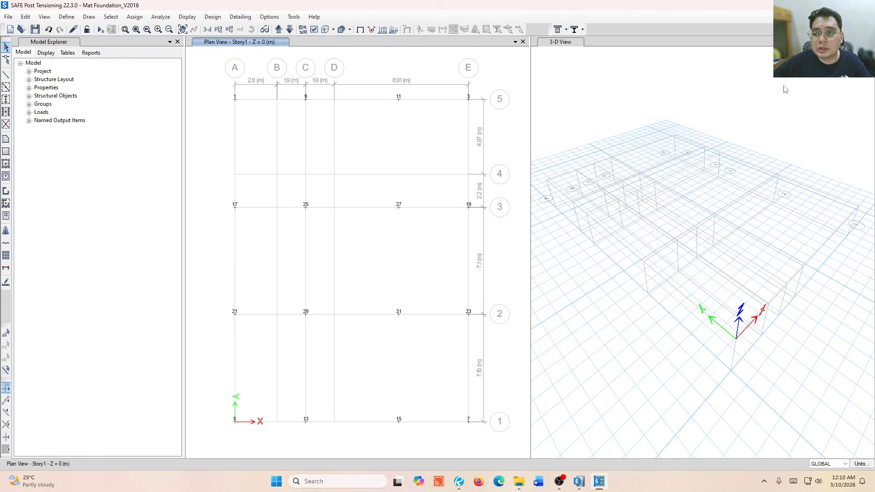
# Inspect the loads on the joint at grid A-5, expanding the forces of the Dead_ABOVE load pattern
pyautogui.click(235, 98)
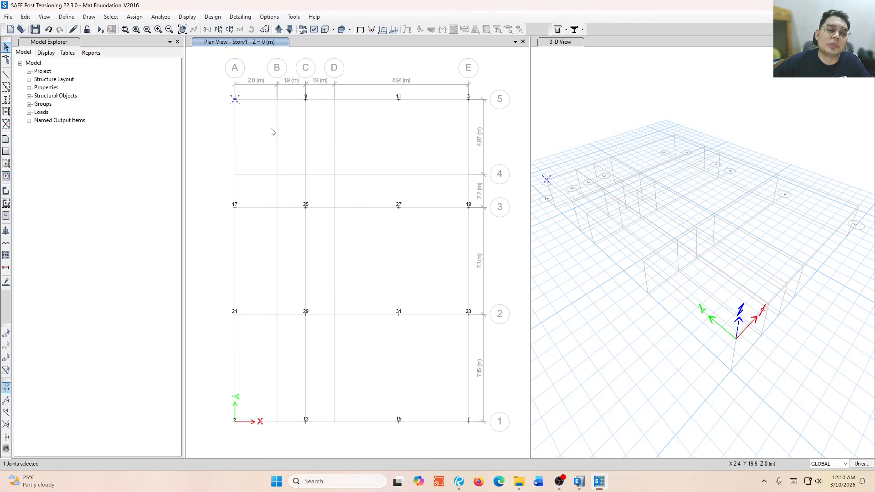
pyautogui.rightClick(235, 101)
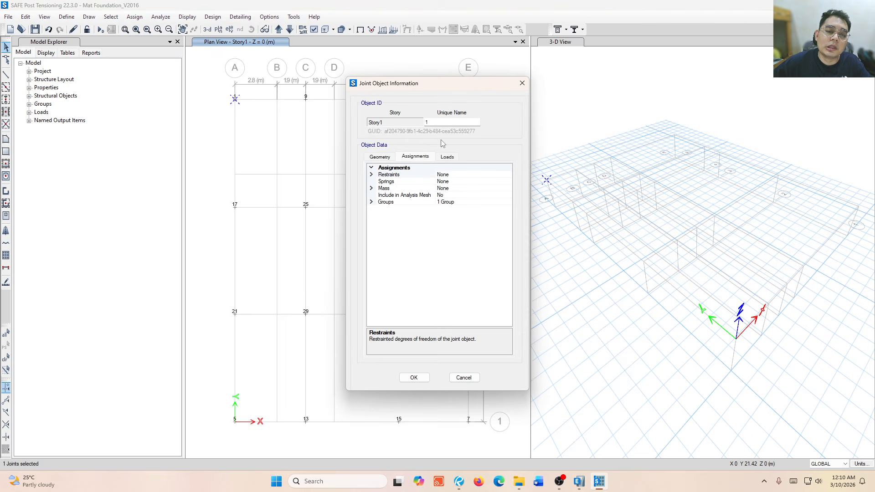
pyautogui.click(446, 157)
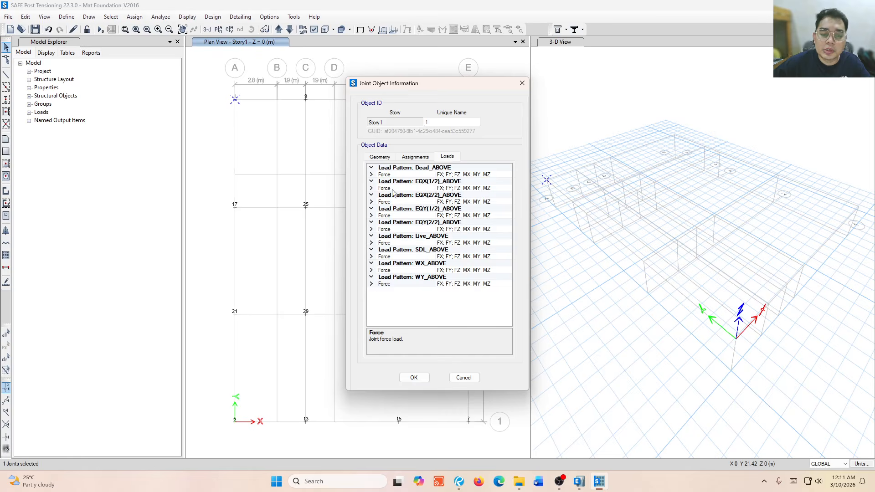
pyautogui.click(372, 175)
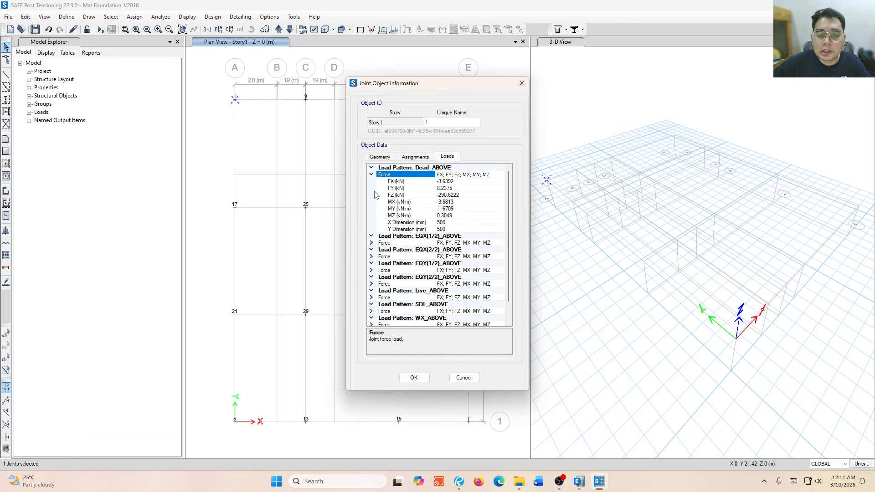
pyautogui.click(448, 158)
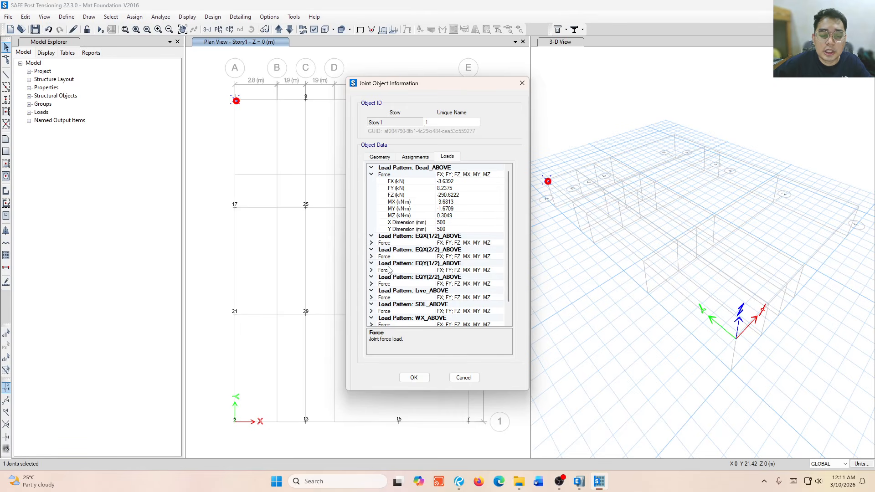
# Switch to ETABS, close the plan view and display the Fz support reactions as arrows for the Dead load case
pyautogui.click(579, 482)
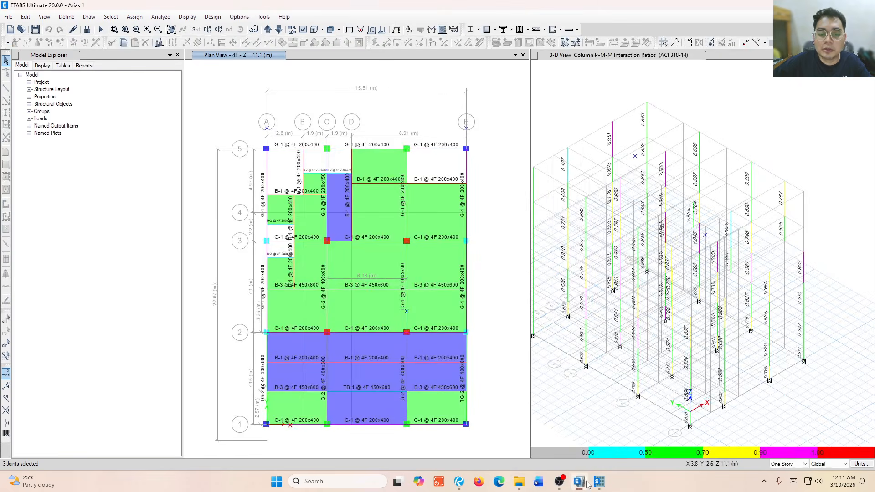
pyautogui.click(523, 54)
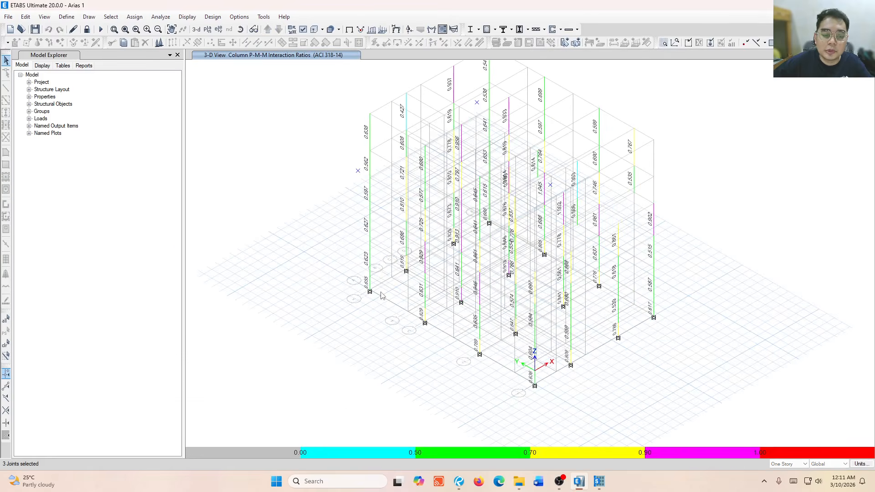
pyautogui.click(192, 17)
pyautogui.moveTo(237, 73)
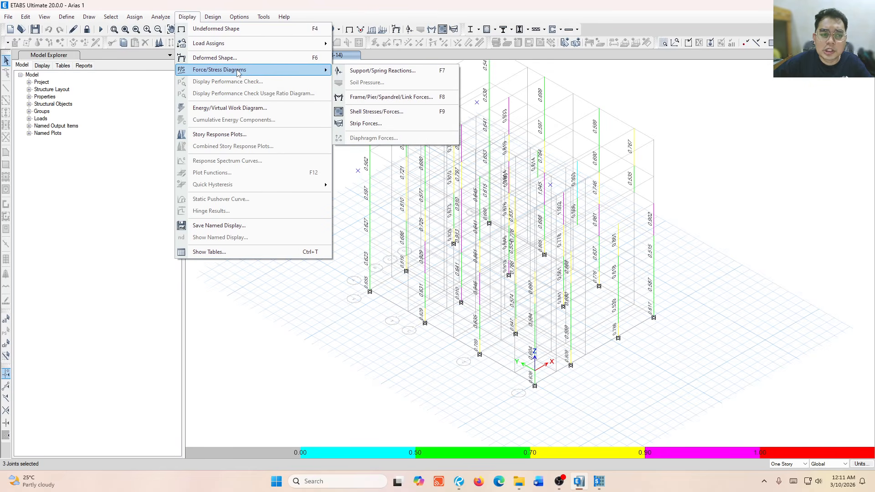
pyautogui.click(391, 73)
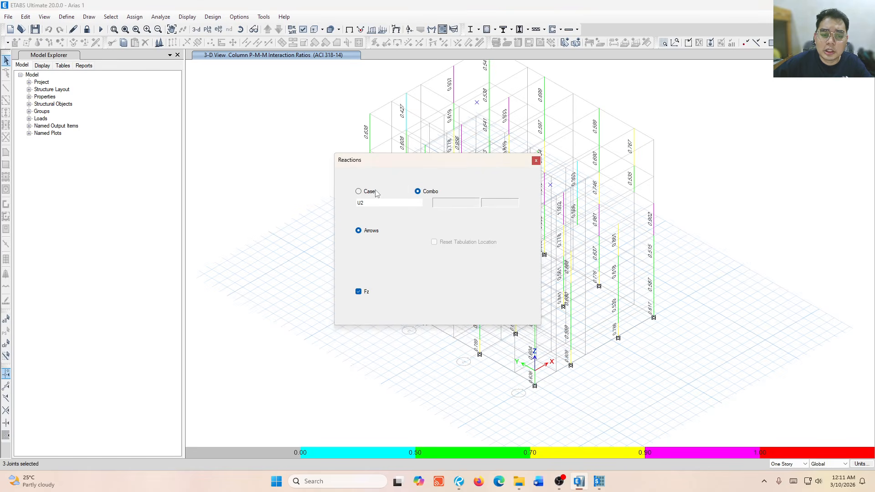
pyautogui.click(369, 192)
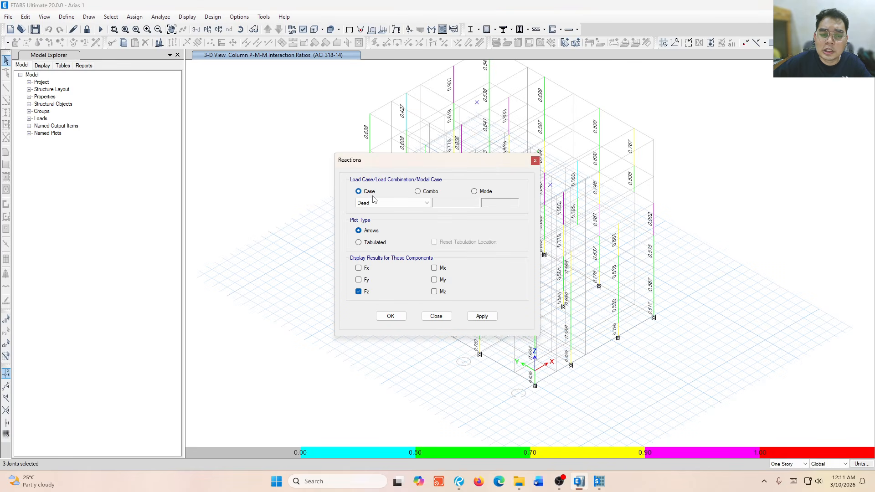
pyautogui.moveTo(419, 164); pyautogui.dragTo(573, 132)
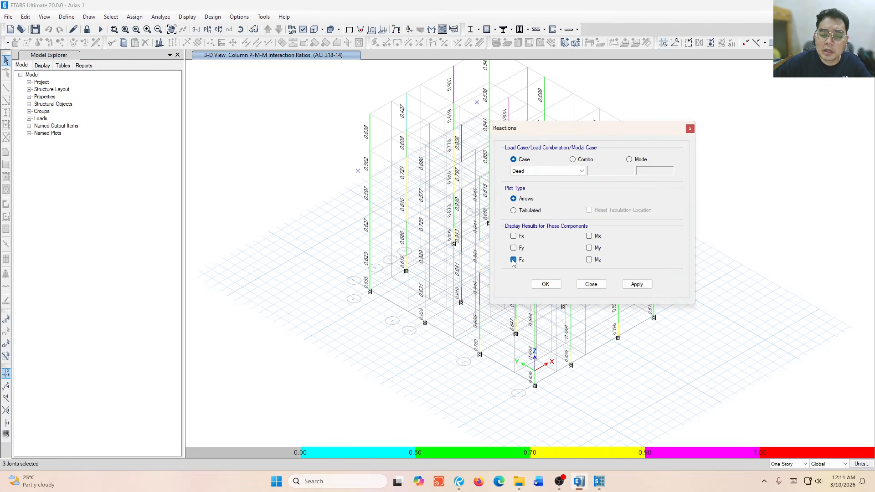
pyautogui.click(637, 284)
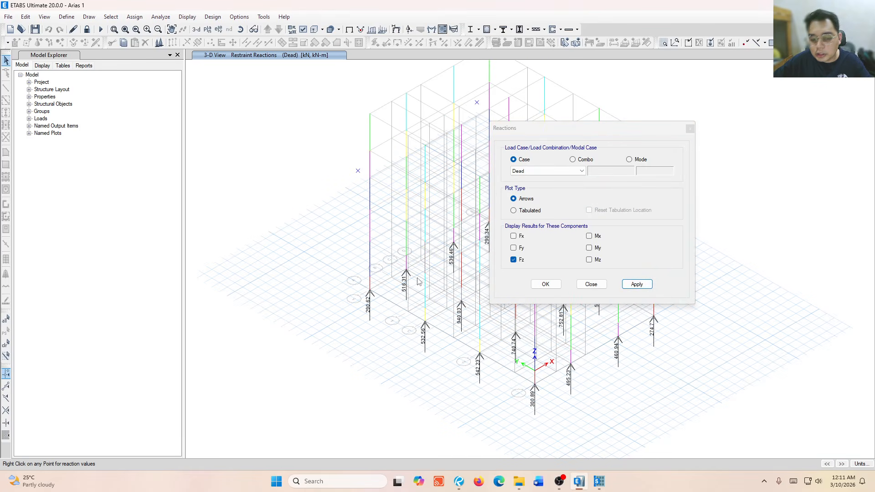
# Select the grid A-5 support in ETABS and compare its Dead Fz reaction with the joint's Dead_ABOVE FZ force in SAFE
pyautogui.scroll(4, 378, 315)
pyautogui.moveTo(334, 224); pyautogui.dragTo(379, 309)
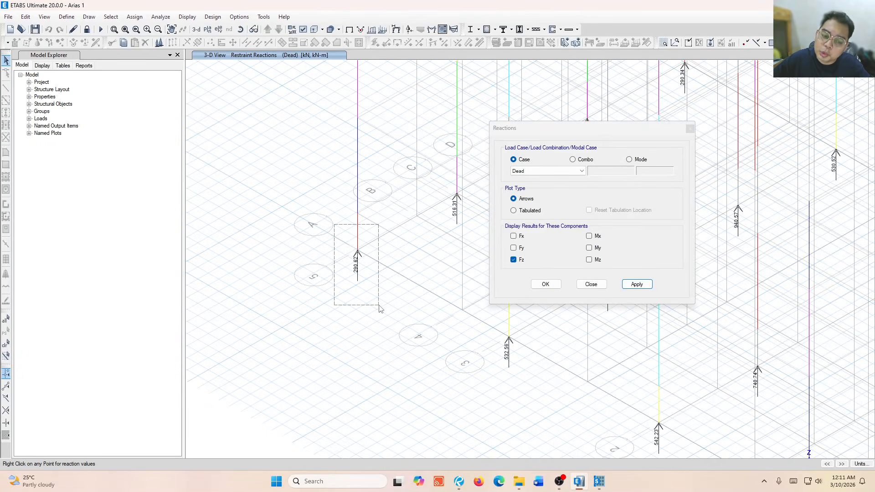
pyautogui.moveTo(379, 309); pyautogui.dragTo(377, 307)
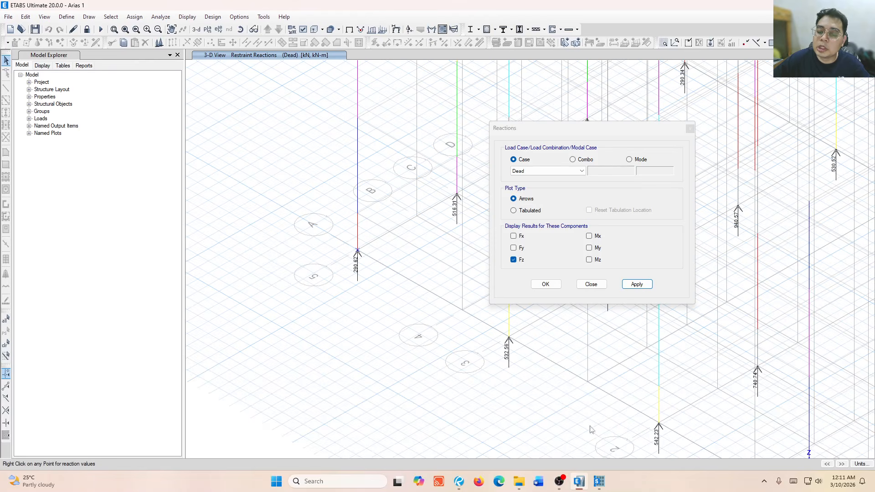
pyautogui.click(600, 482)
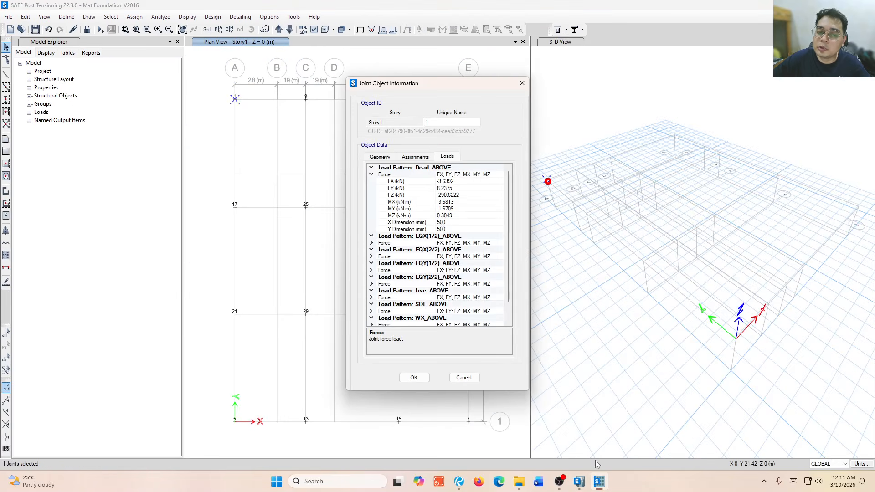
pyautogui.click(445, 195)
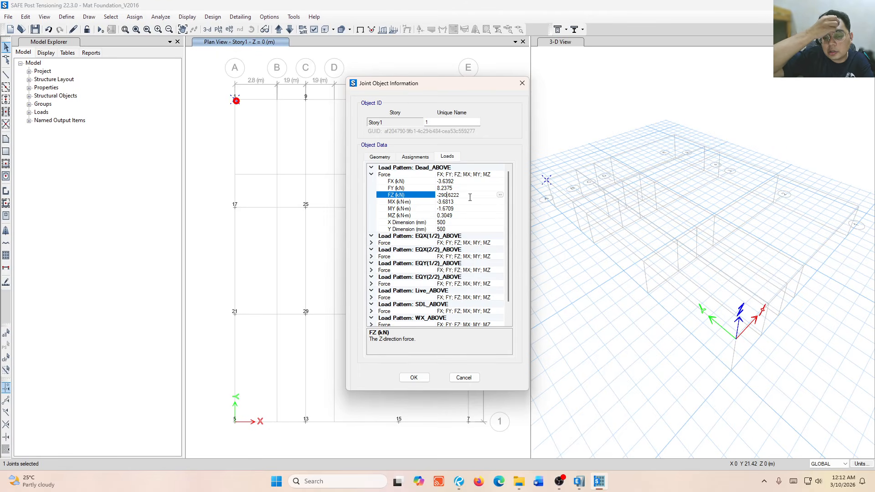
pyautogui.hotkey('ctrl', 'a')
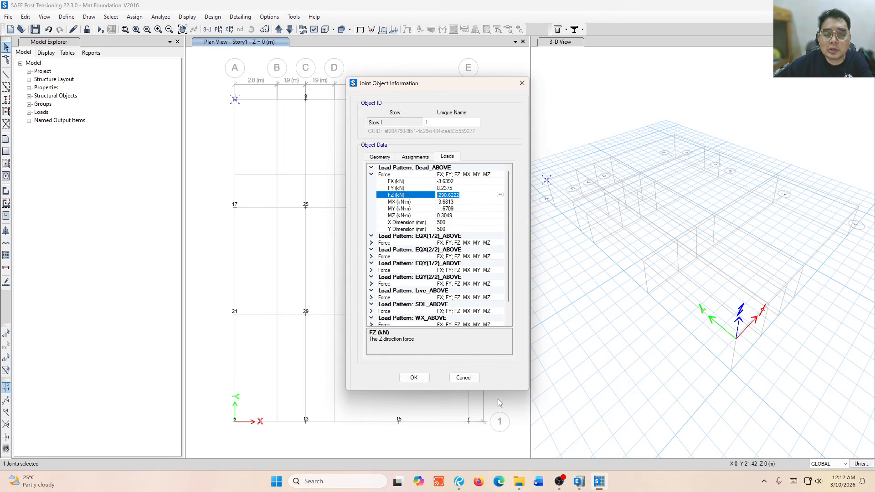
pyautogui.click(522, 83)
# View the load patterns assigned to the joint at grid C-5, close its information and deselect it
pyautogui.click(305, 98)
pyautogui.rightClick(306, 98)
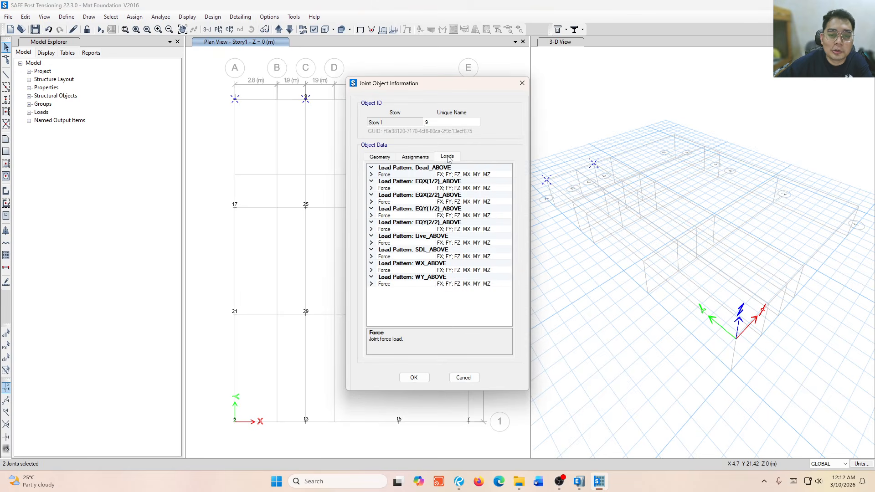
pyautogui.click(523, 83)
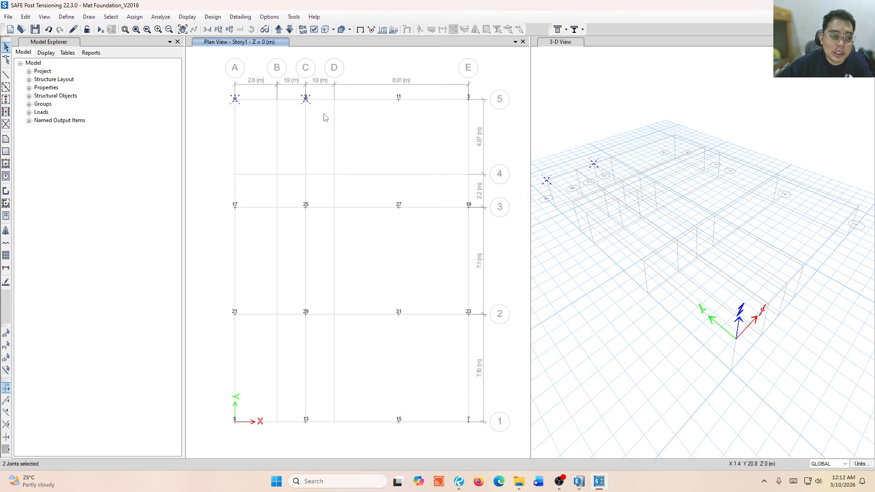
pyautogui.click(305, 98)
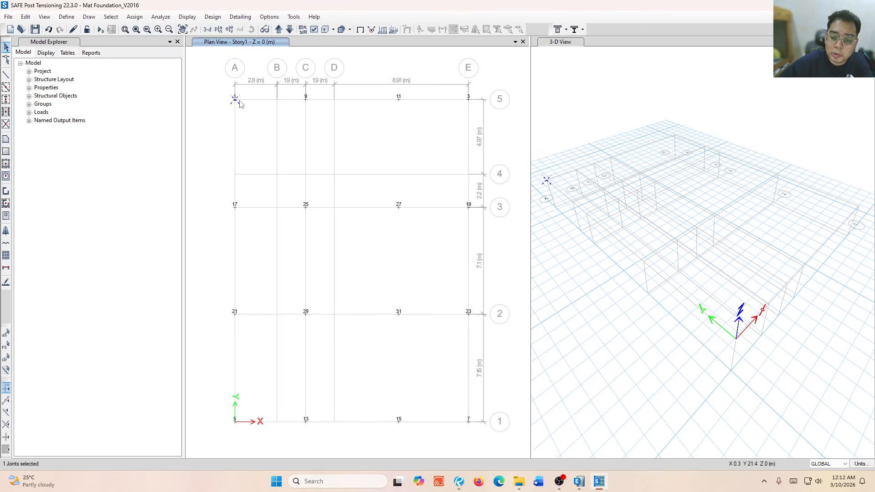
# Recheck the loads on the joint at grid A-5, expanding the Dead_ABOVE forces and highlighting the FZ component
pyautogui.rightClick(235, 101)
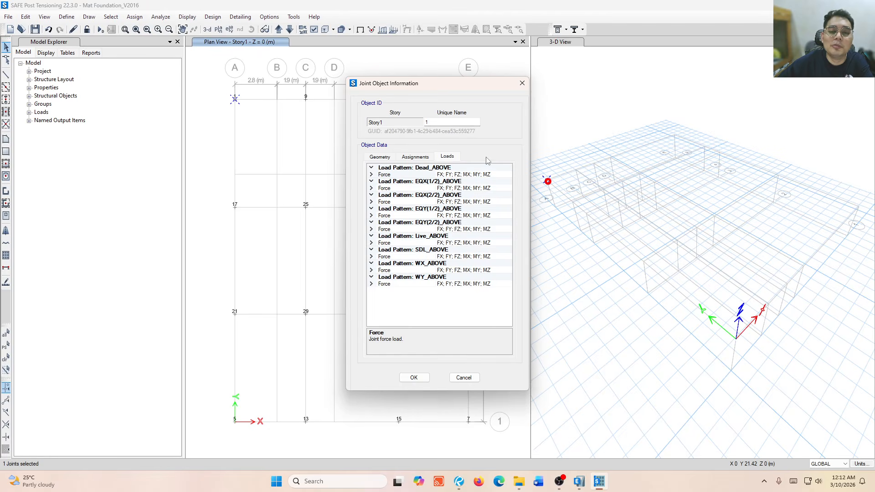
pyautogui.click(371, 175)
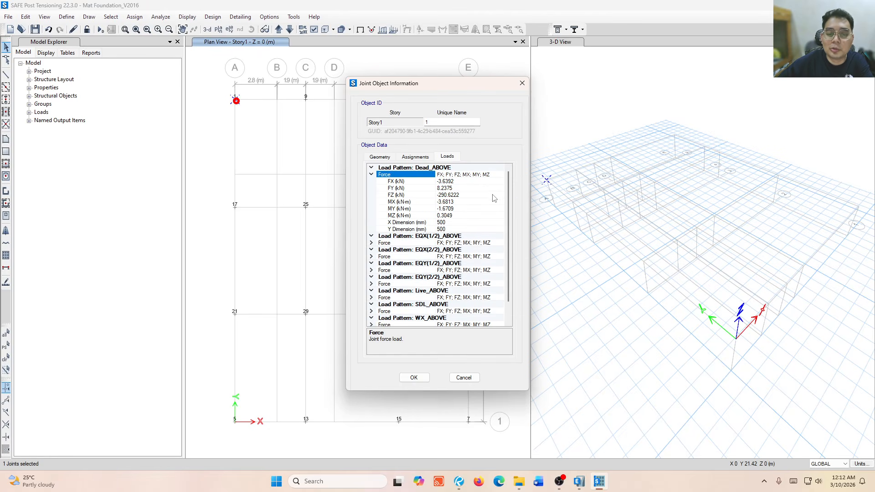
pyautogui.click(494, 196)
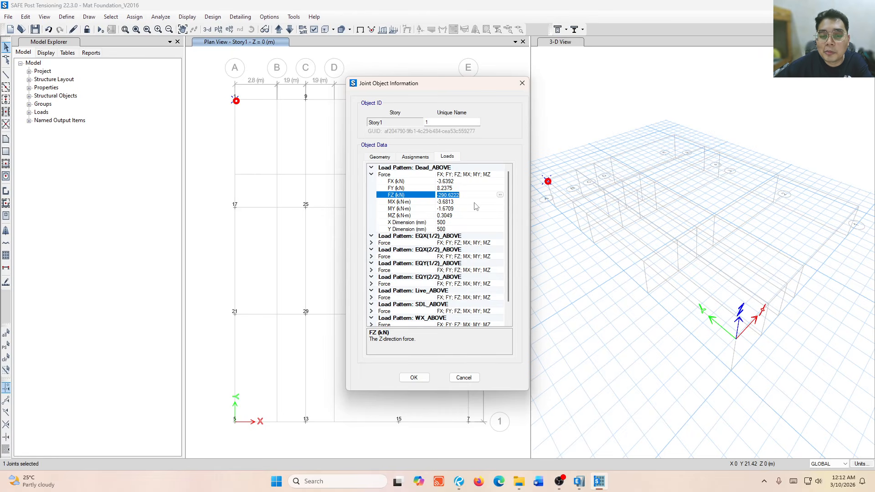
pyautogui.click(522, 83)
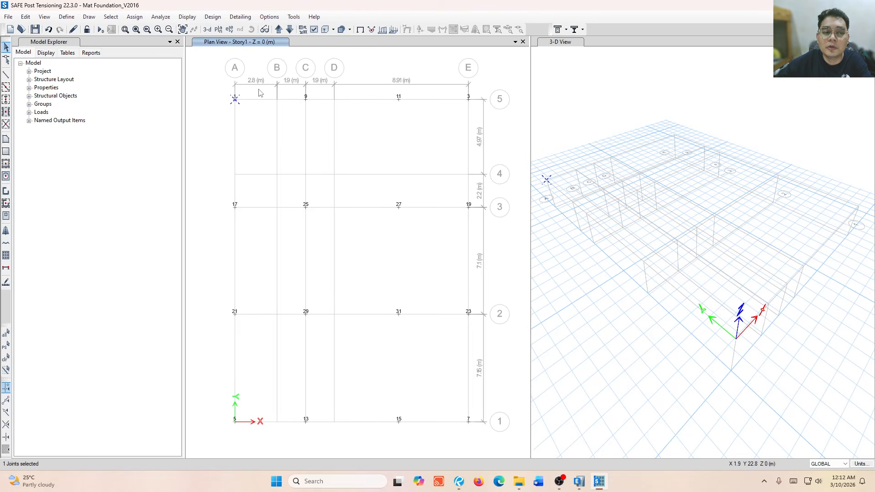
pyautogui.rightClick(235, 99)
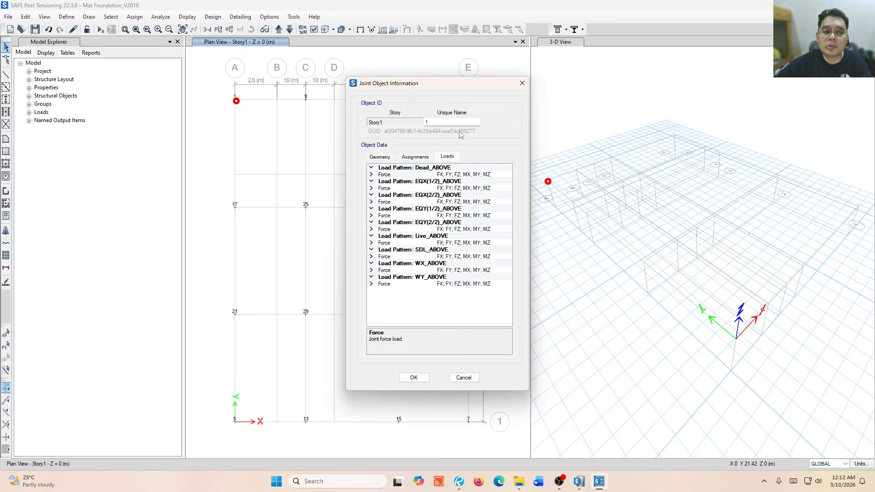
pyautogui.click(523, 83)
pyautogui.click(235, 99)
pyautogui.rightClick(235, 99)
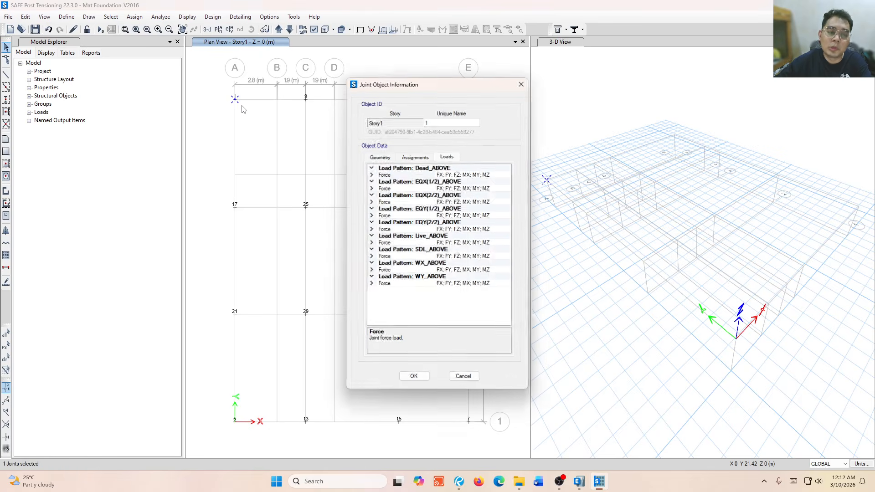
pyautogui.click(372, 174)
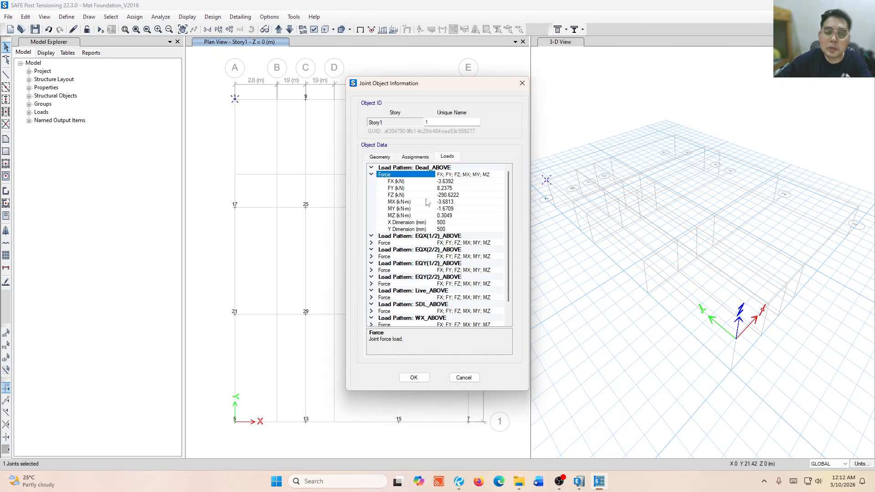
# Examine the restraint assignments in each direction for the joint at grid A-5 and close the joint information
pyautogui.click(415, 156)
pyautogui.click(372, 175)
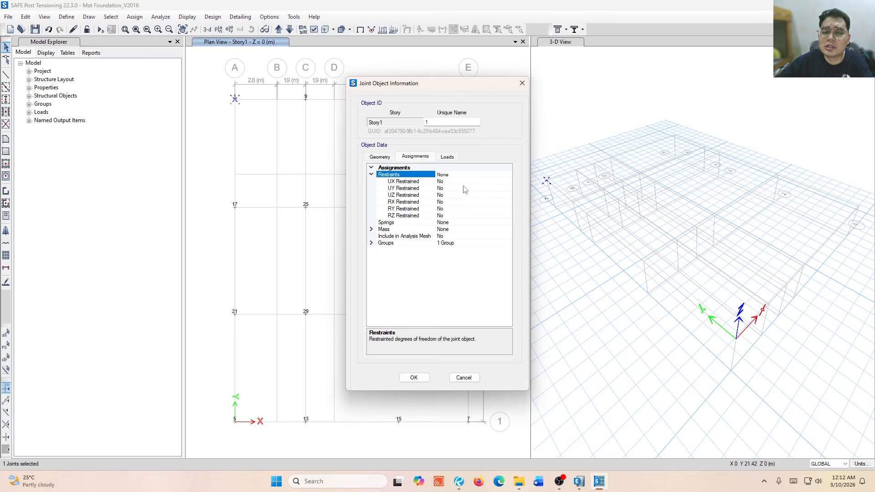
pyautogui.click(446, 188)
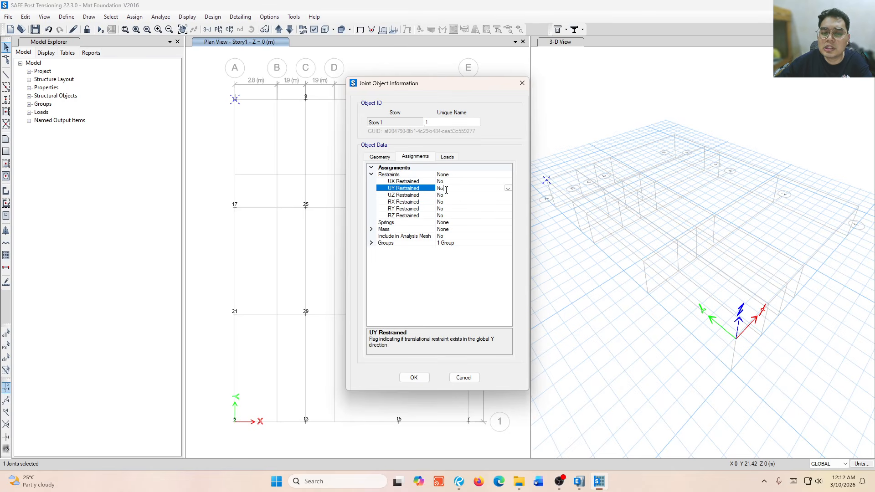
pyautogui.click(455, 197)
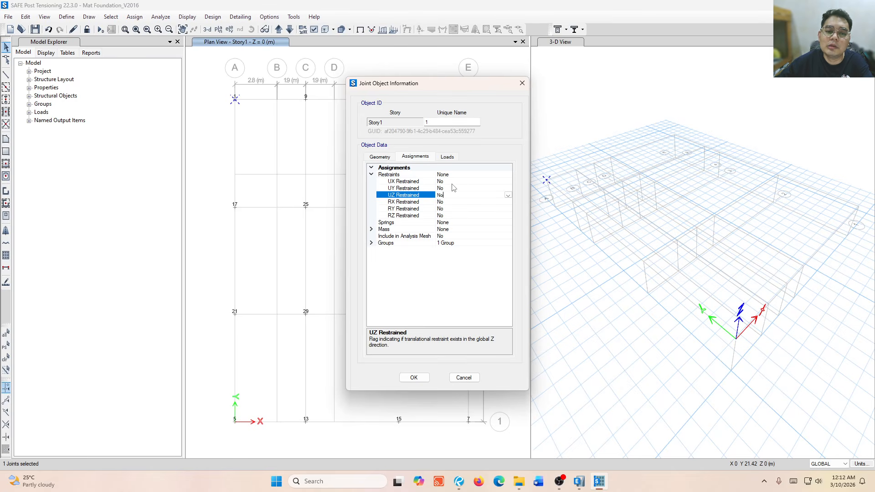
pyautogui.press('Up')
pyautogui.press('Up')
pyautogui.click(379, 178)
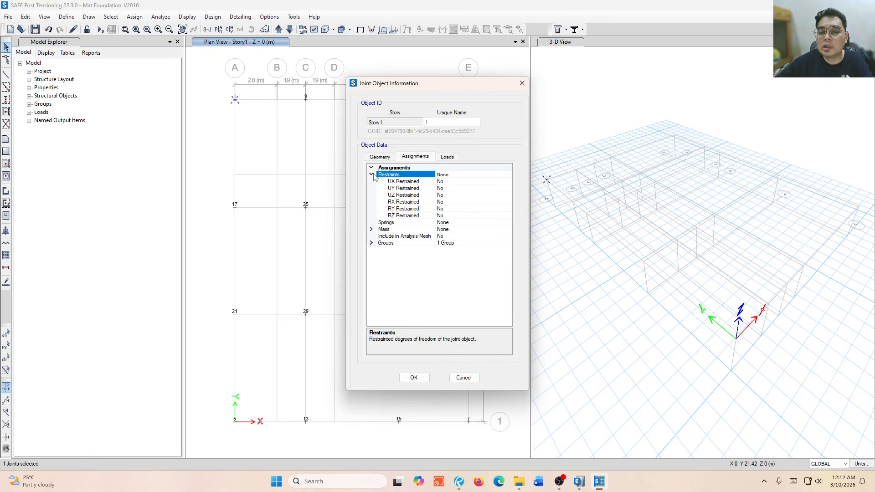
pyautogui.click(372, 175)
pyautogui.click(522, 83)
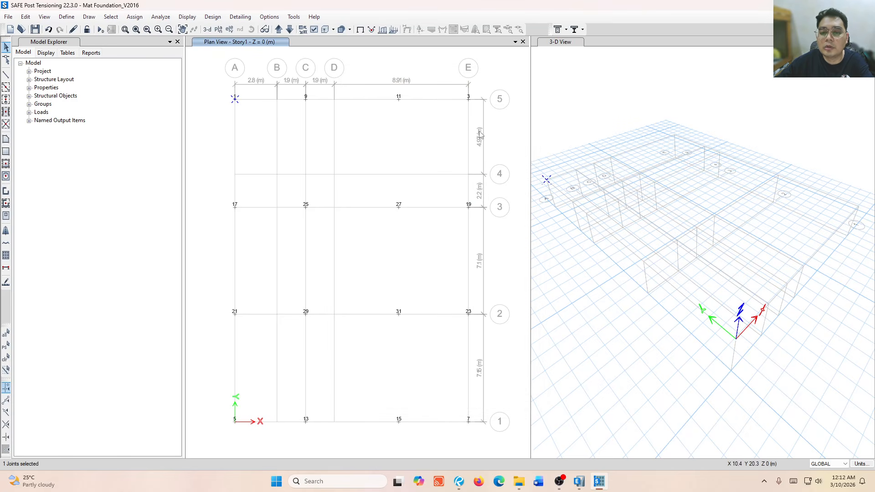
# Close the 3-D view so only the Story1 plan remains, with the whole grid in view
pyautogui.scroll(5, 577, 192)
pyautogui.scroll(-8, 577, 193)
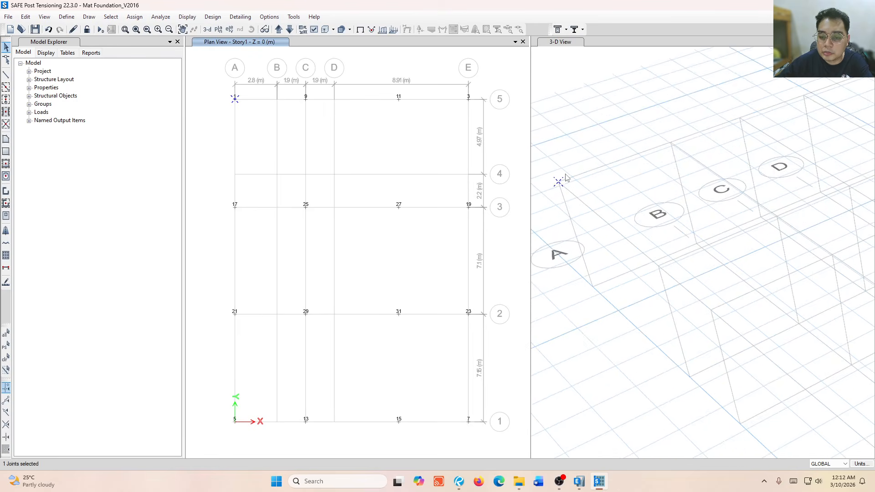
pyautogui.scroll(3, 610, 196)
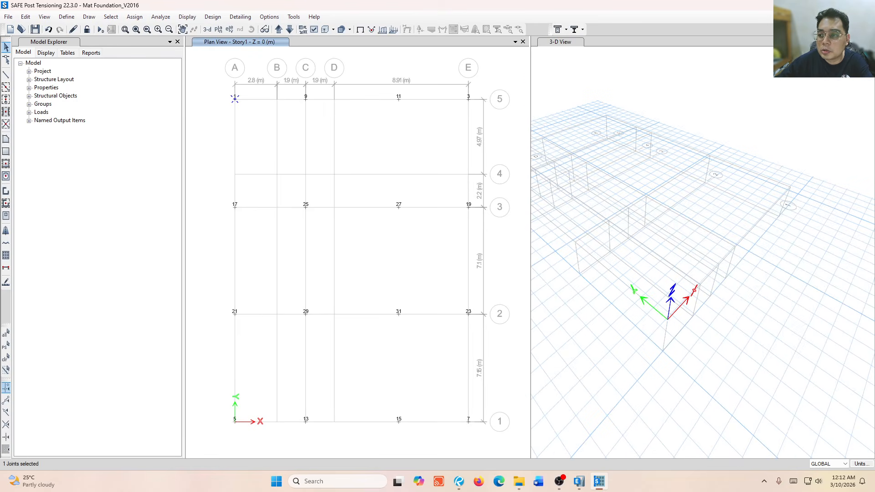
pyautogui.click(869, 41)
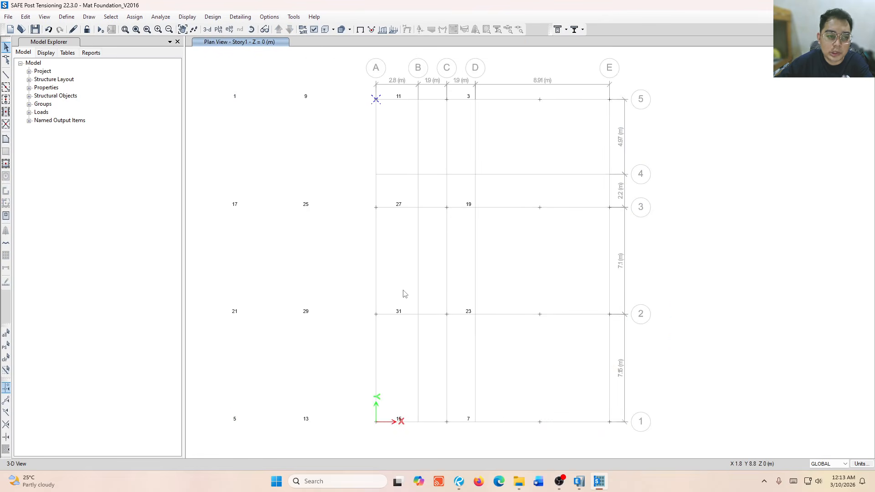
pyautogui.scroll(-3, 435, 185)
pyautogui.scroll(3, 469, 234)
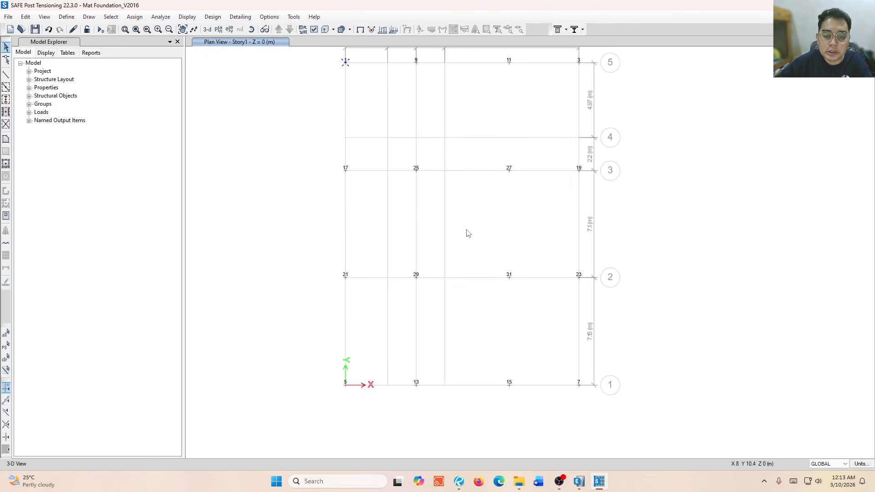
pyautogui.scroll(-3, 469, 233)
pyautogui.scroll(2, 426, 246)
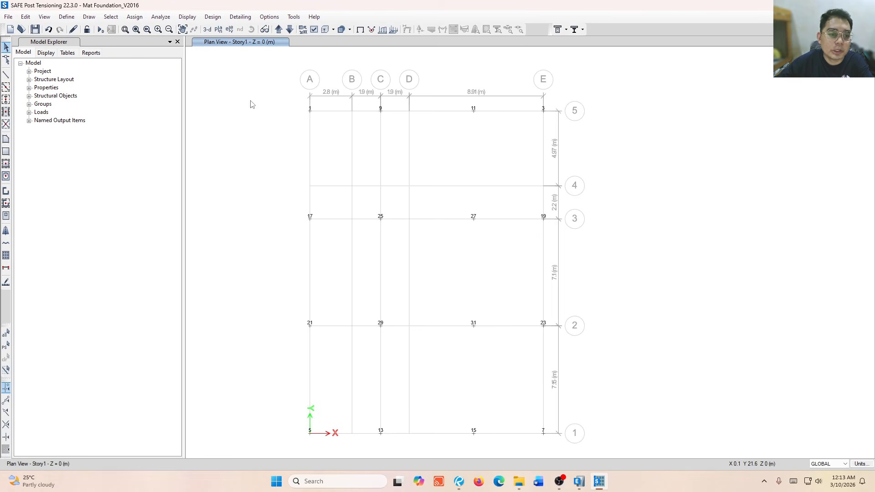
# Open the load combinations and examine the load cases and scale factors of combination A8(1/2)
pyautogui.click(66, 16)
pyautogui.click(86, 153)
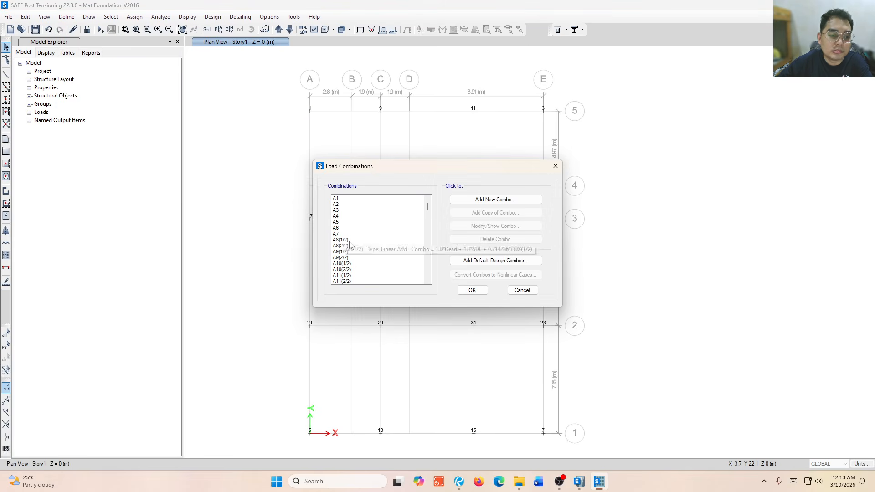
pyautogui.moveTo(427, 208)
pyautogui.mouseDown()
pyautogui.moveTo(423, 276)
pyautogui.moveTo(423, 194)
pyautogui.mouseUp()
pyautogui.click(407, 206)
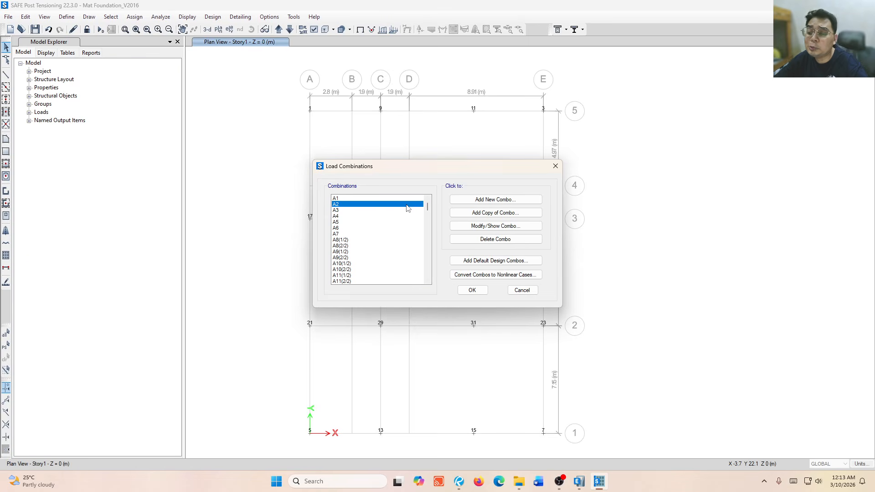
pyautogui.click(379, 246)
pyautogui.click(378, 241)
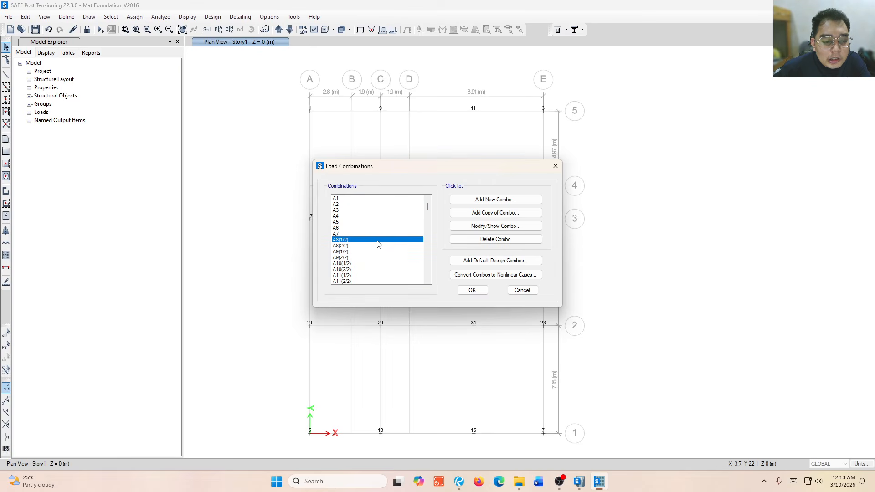
pyautogui.click(499, 227)
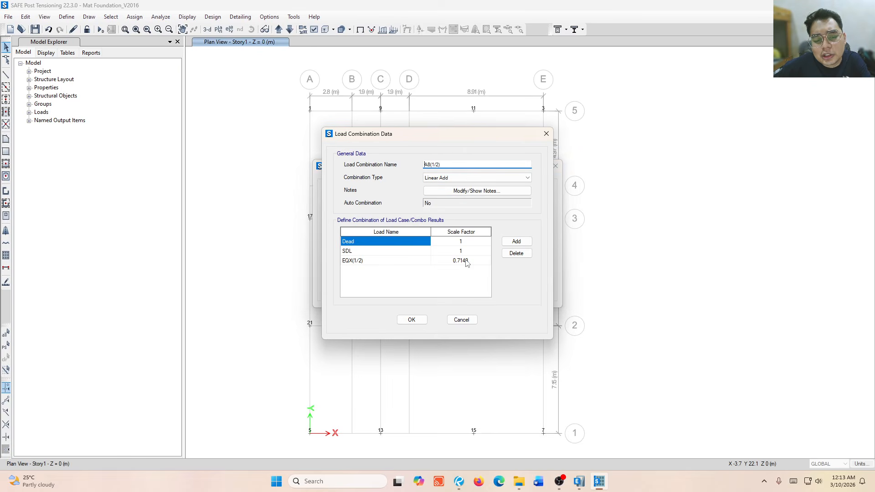
pyautogui.click(370, 260)
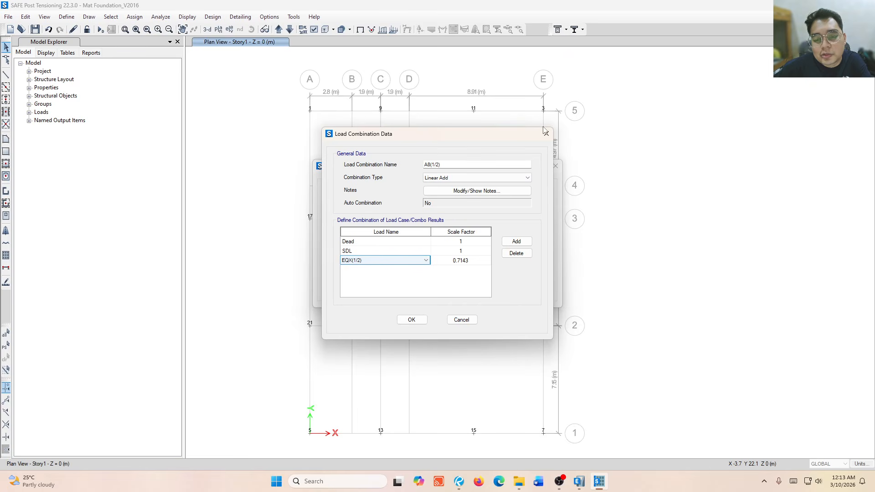
pyautogui.click(412, 319)
# Examine the load cases and scale factors of combination A8(2/2) and close its data
pyautogui.click(375, 246)
pyautogui.click(487, 228)
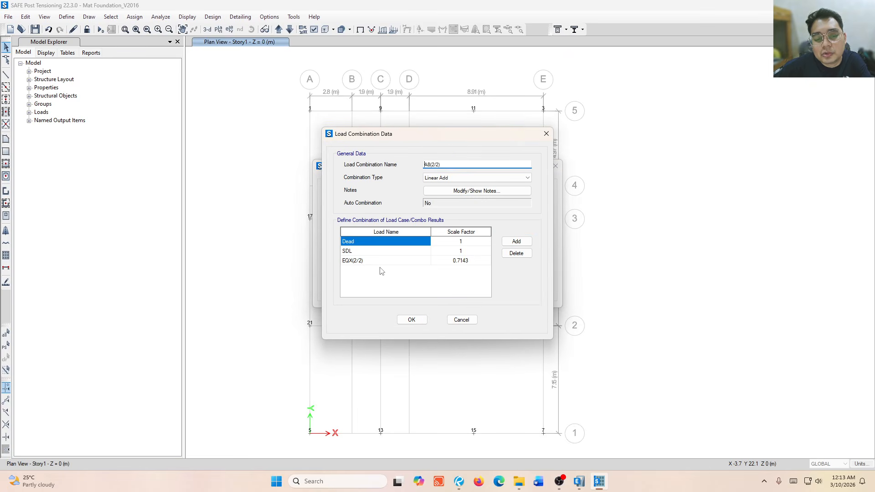
pyautogui.click(381, 263)
pyautogui.click(546, 133)
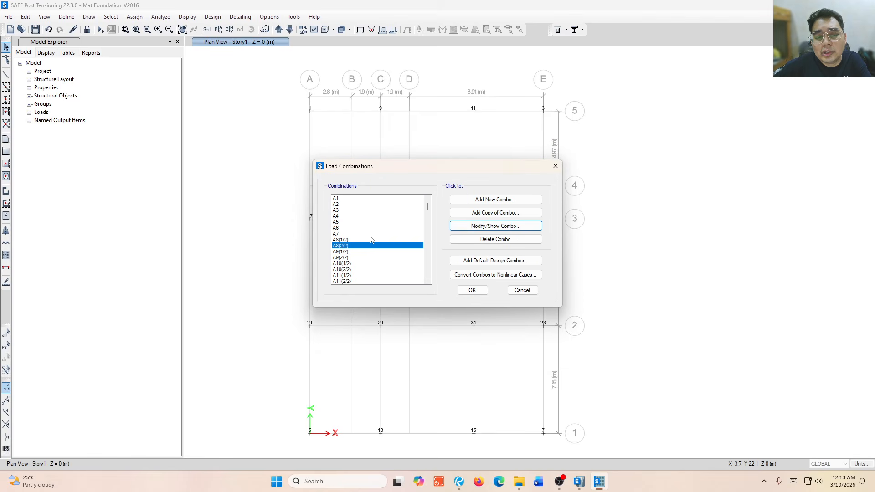
# Highlight the load combinations from A8(1/2) down to U36 to review them, and cancel the load combinations dialog
pyautogui.moveTo(372, 239); pyautogui.dragTo(371, 252)
pyautogui.click(373, 243)
pyautogui.keyDown('shift'); pyautogui.click(374, 247); pyautogui.keyUp('shift')
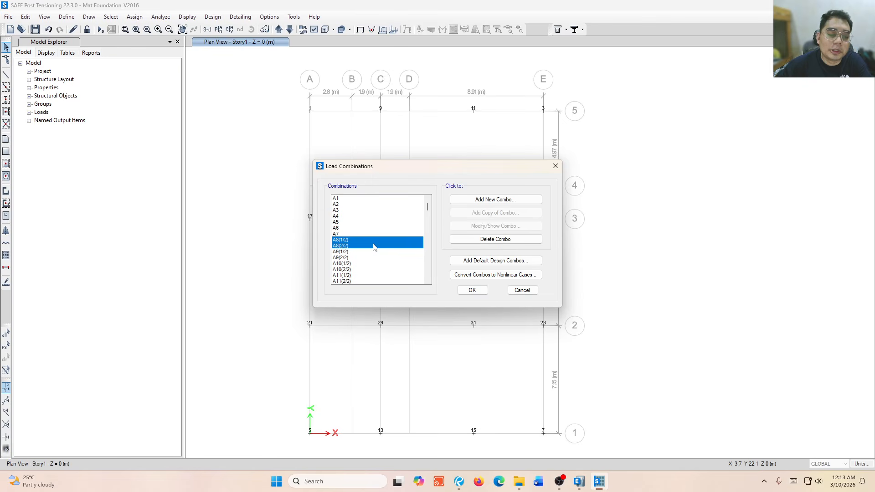
pyautogui.moveTo(374, 246); pyautogui.dragTo(382, 265)
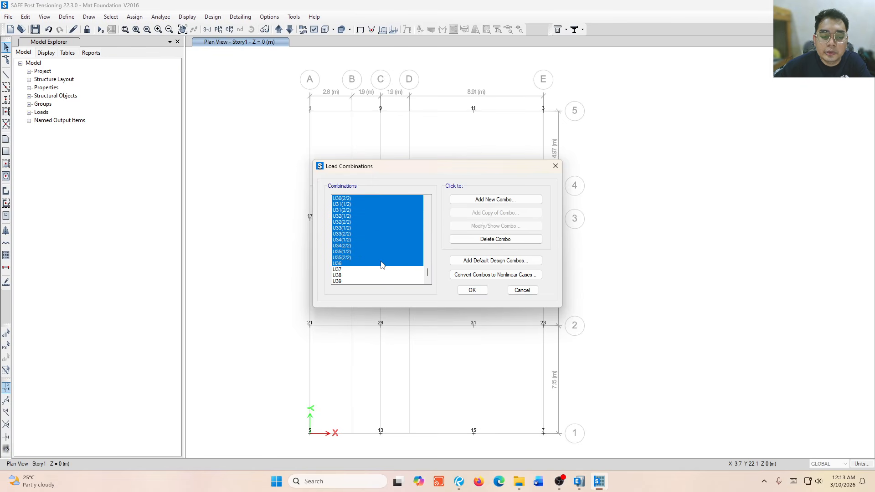
pyautogui.click(523, 290)
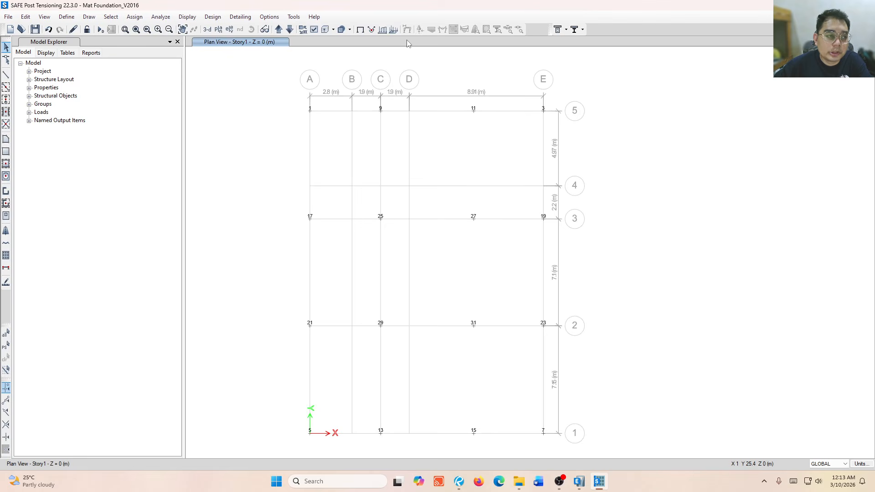
# Start a new material definition for the United States region with type Concrete and the User standard
pyautogui.click(66, 17)
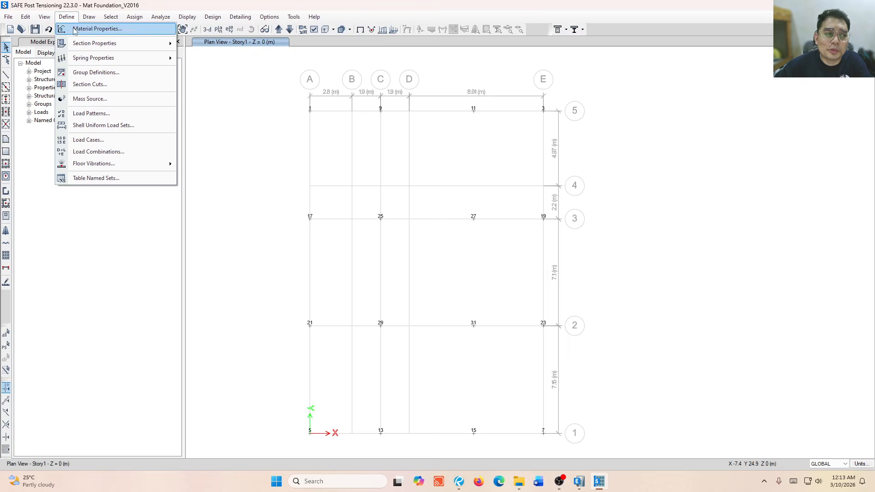
pyautogui.click(87, 28)
pyautogui.click(373, 196)
pyautogui.click(377, 201)
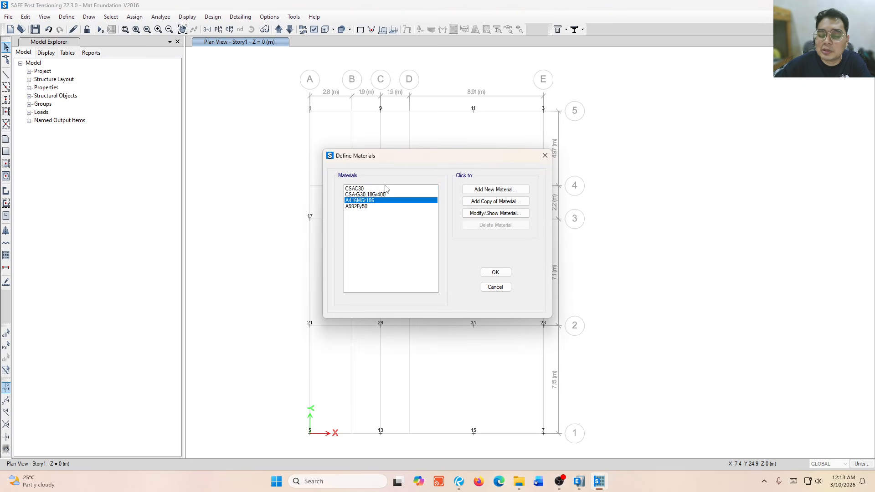
pyautogui.click(469, 192)
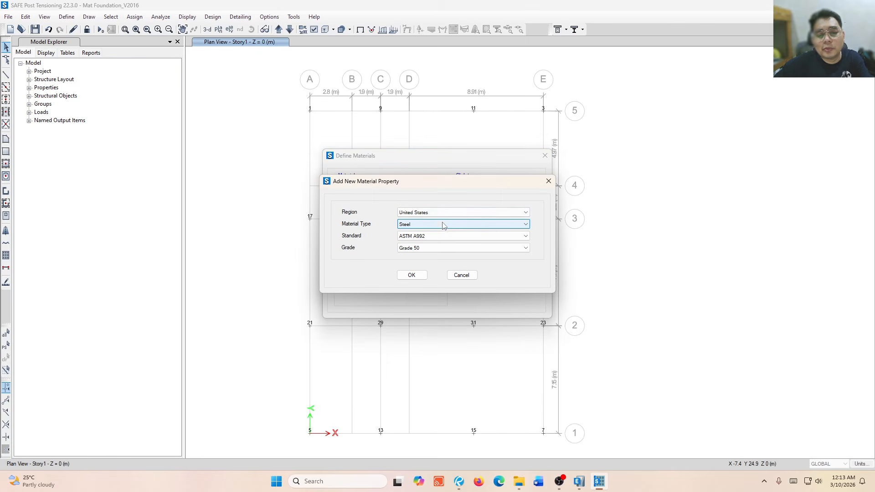
pyautogui.click(444, 225)
pyautogui.click(436, 239)
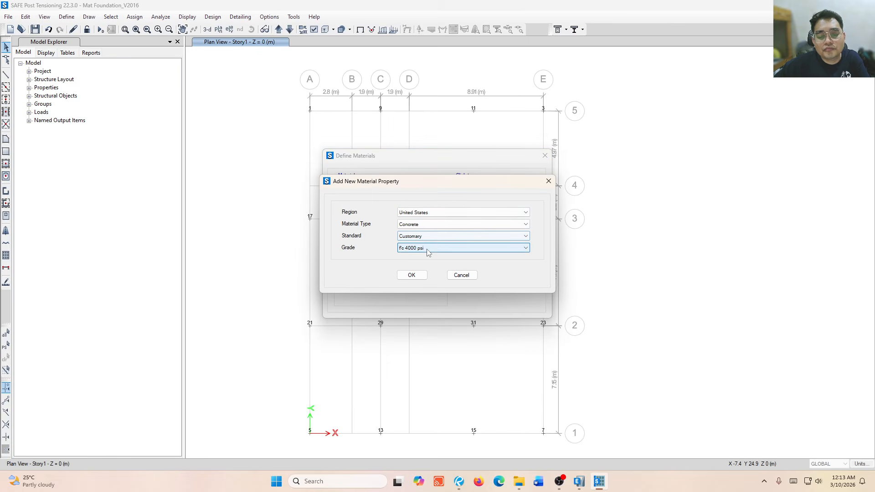
pyautogui.click(461, 248)
pyautogui.click(424, 263)
pyautogui.click(433, 236)
pyautogui.click(433, 248)
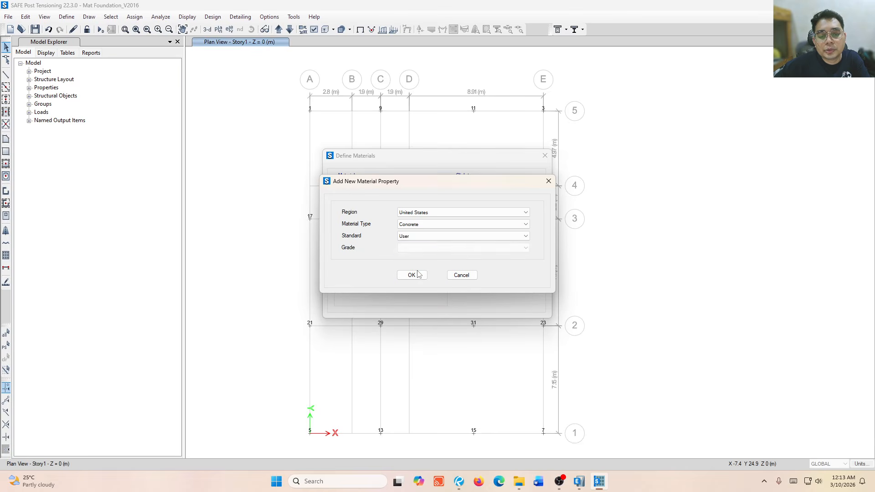
pyautogui.click(412, 275)
# Name the concrete 28 mpa, with a unit weight of 24 kN/m³ and a modulus of elasticity of 4700*(28)^0.5 MPa
pyautogui.write('2')
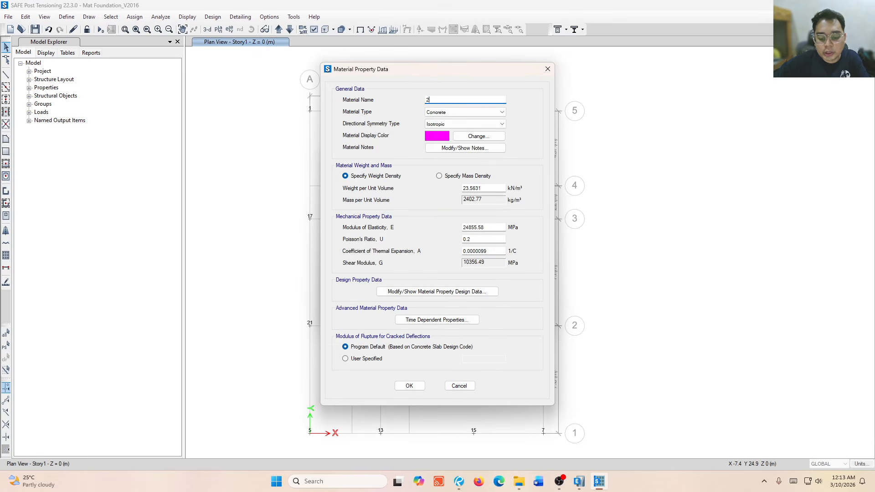
pyautogui.write('8 mpa')
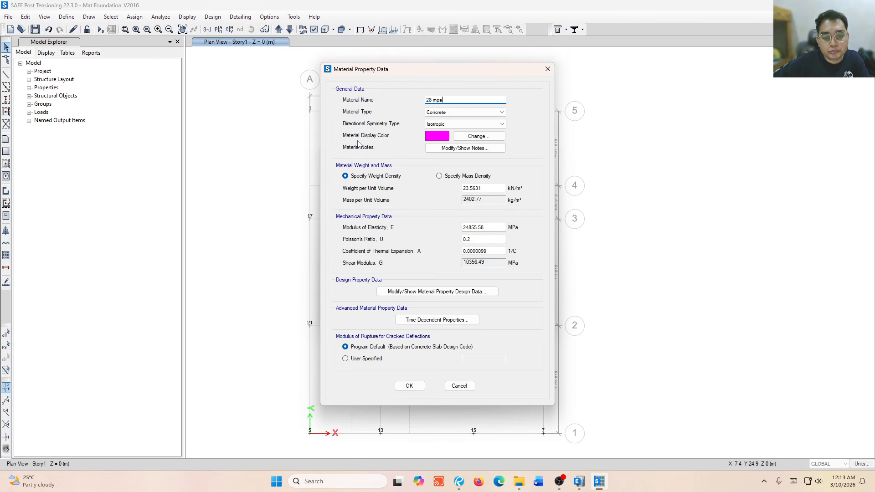
pyautogui.doubleClick(493, 186)
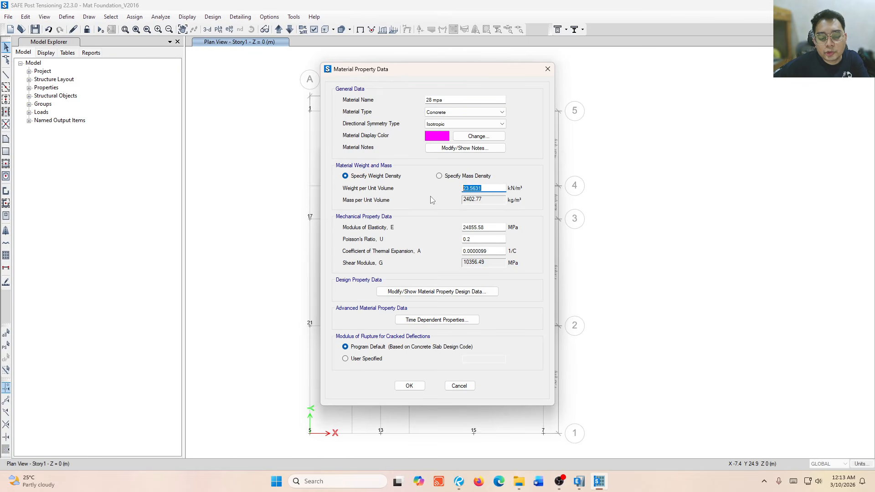
pyautogui.write('24')
pyautogui.doubleClick(492, 228)
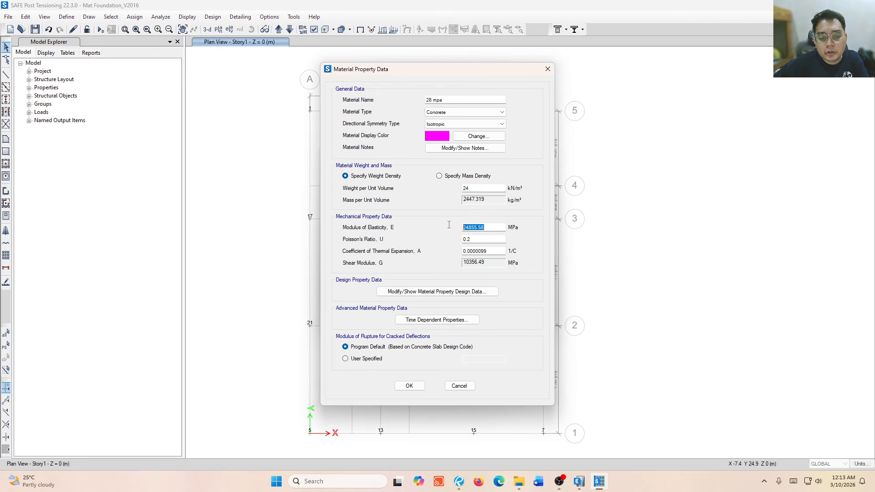
pyautogui.write('4700*(')
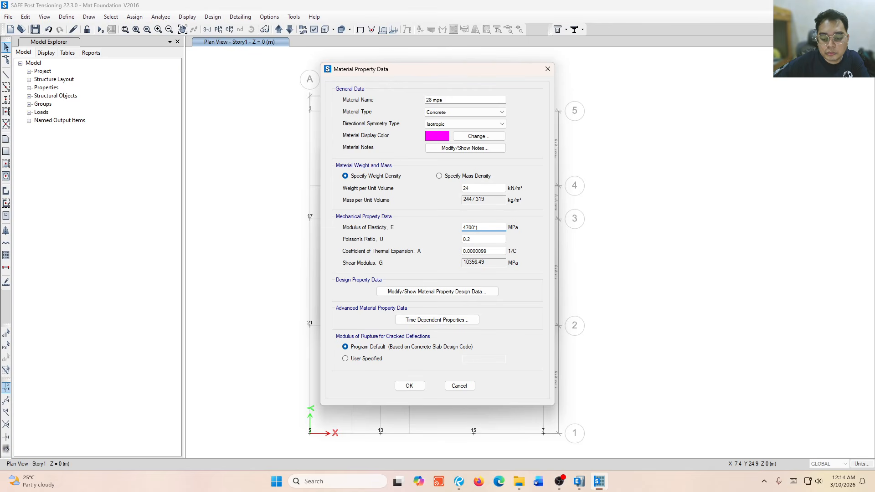
pyautogui.write('28)^0.5')
pyautogui.press('Tab')
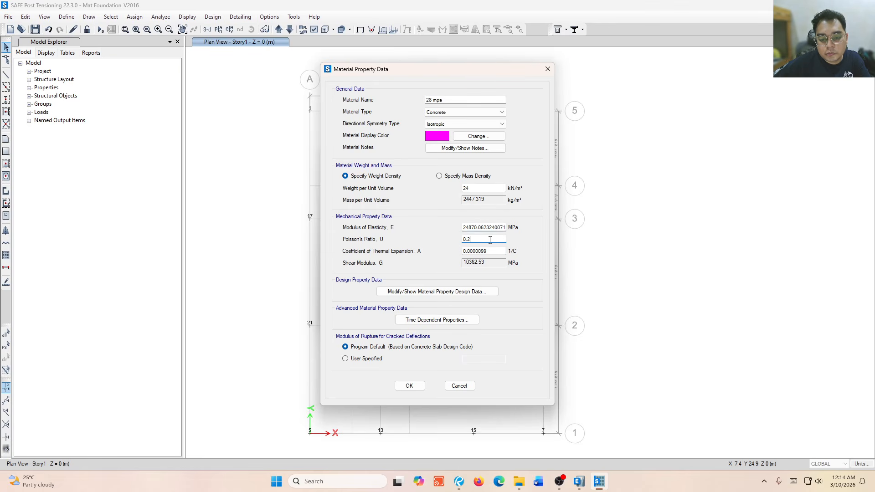
# Set the specified compressive strength f'c of the 28 mpa concrete to 28 MPa and accept the material
pyautogui.click(438, 291)
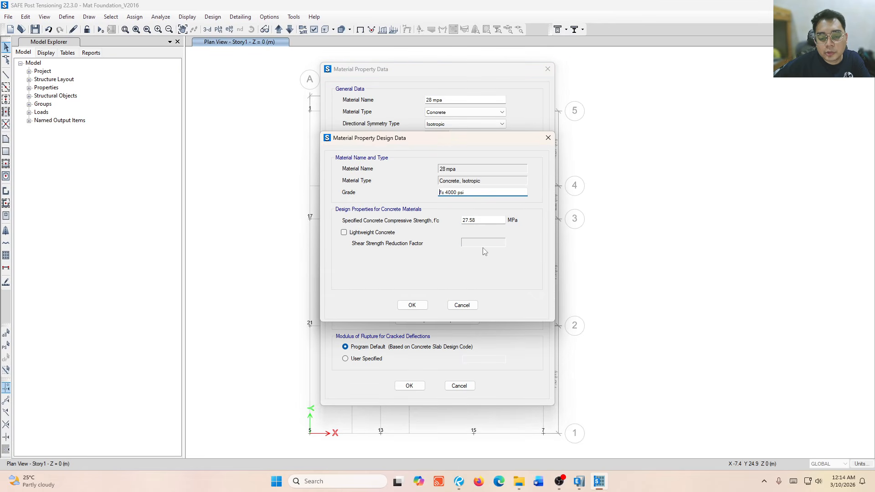
pyautogui.doubleClick(502, 221)
pyautogui.write('28')
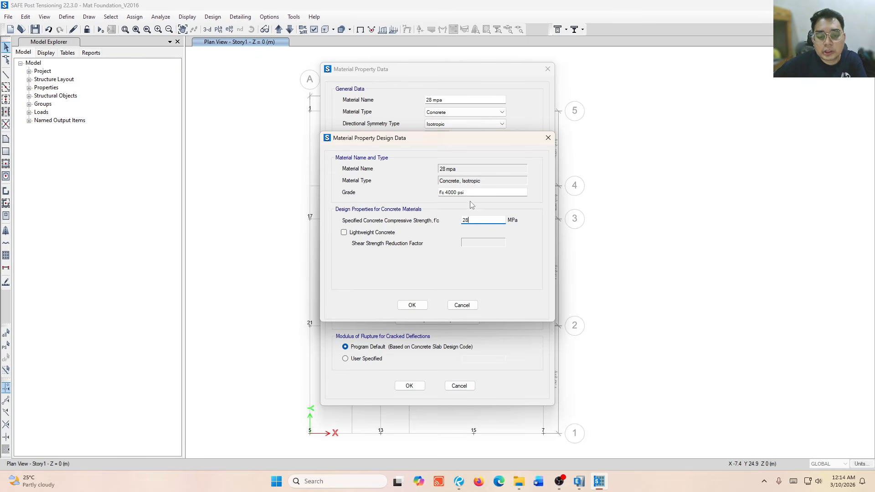
pyautogui.click(411, 305)
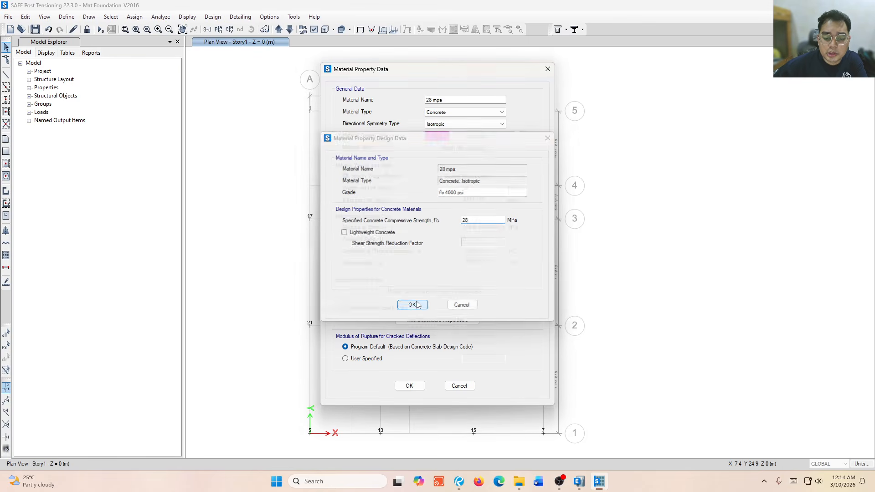
pyautogui.click(409, 386)
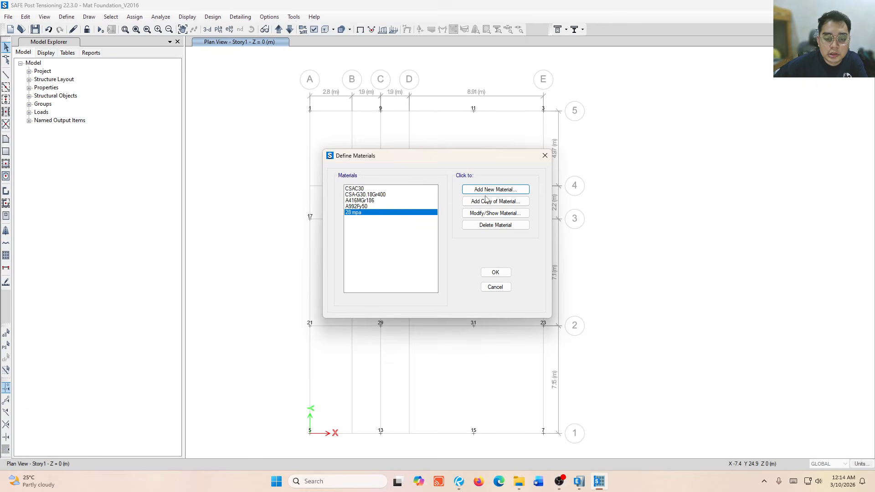
# Start another new material definition with type Rebar and the User standard
pyautogui.click(496, 188)
pyautogui.click(427, 225)
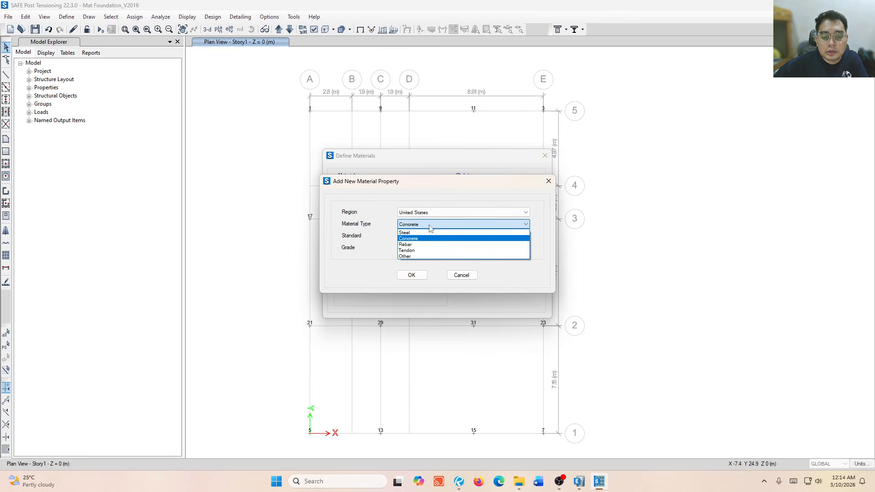
pyautogui.click(423, 245)
pyautogui.click(460, 236)
pyautogui.click(424, 251)
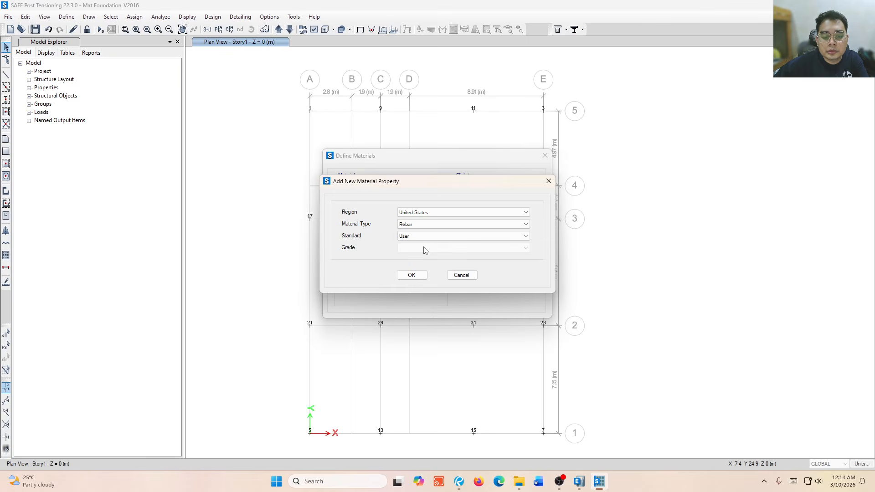
pyautogui.click(426, 277)
# Name the rebar material 415 mpa, with a unit weight of 77 kN/m³ and a modulus of elasticity of 200000 MPa
pyautogui.doubleClick(437, 100)
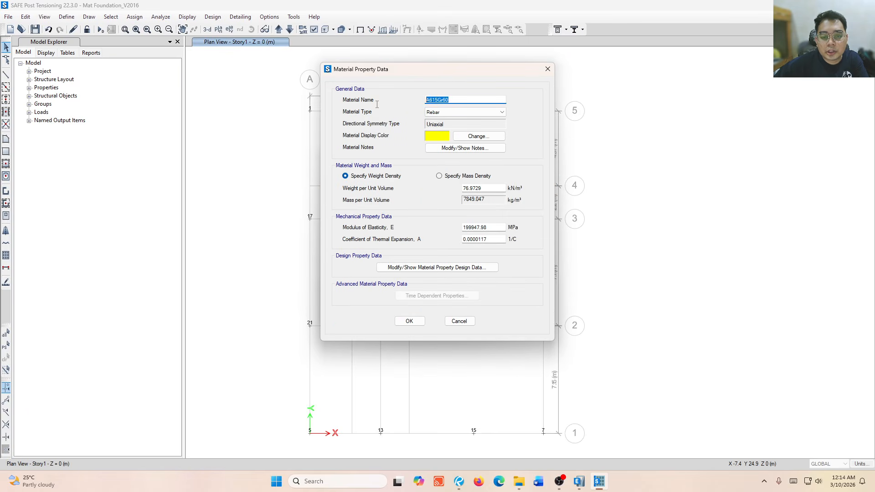
pyautogui.write('415 nm')
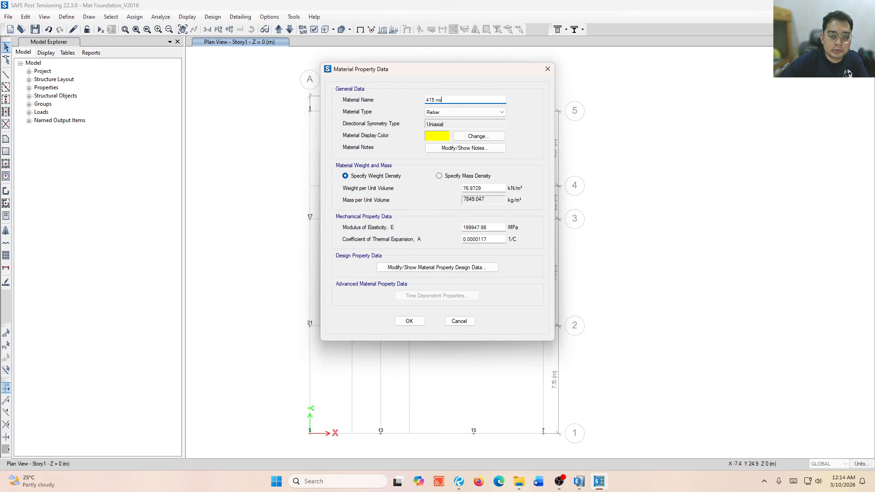
pyautogui.write('pa')
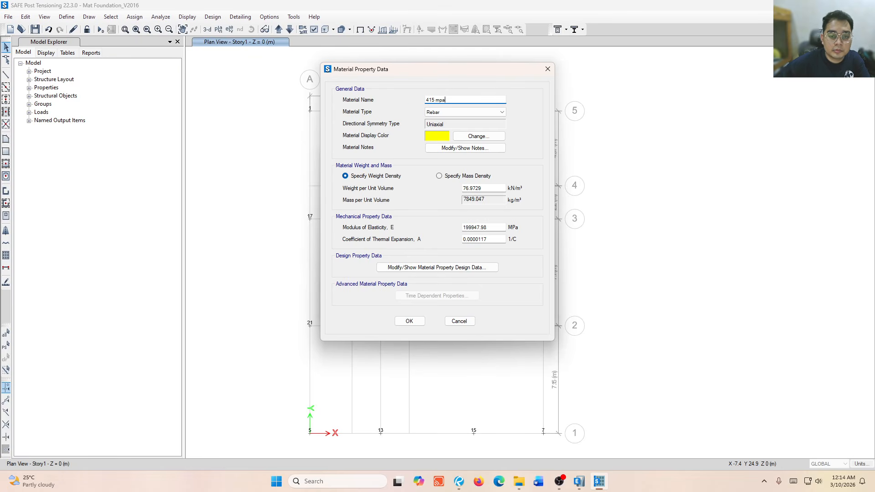
pyautogui.doubleClick(476, 188)
pyautogui.write('77')
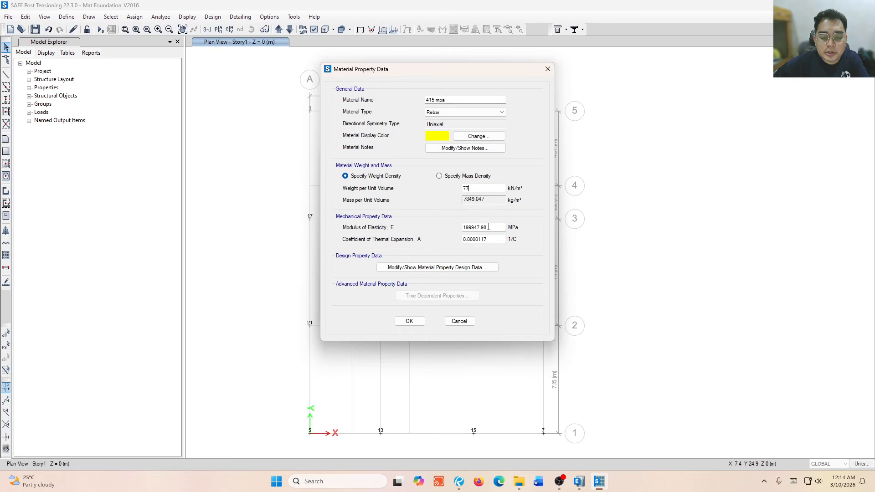
pyautogui.doubleClick(488, 227)
pyautogui.write('200000')
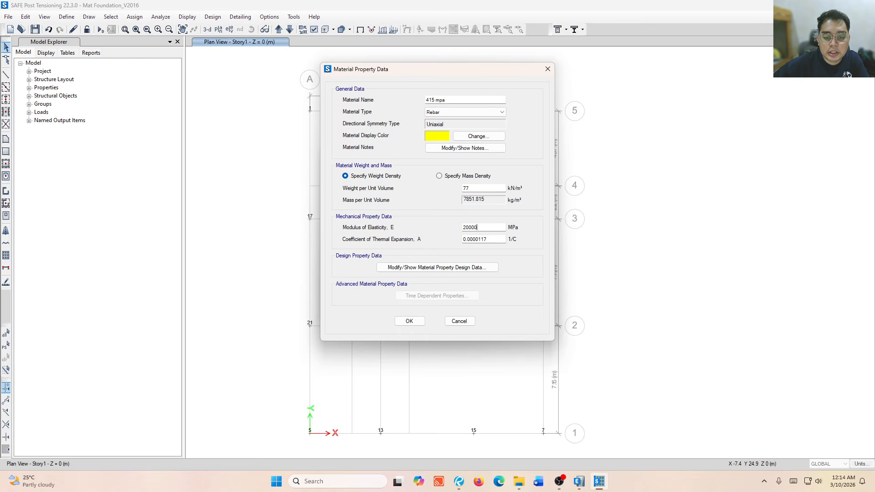
# Set the rebar's minimum yield strength Fy to 415 MPa and accept the material definitions
pyautogui.click(423, 268)
pyautogui.doubleClick(486, 220)
pyautogui.write('415')
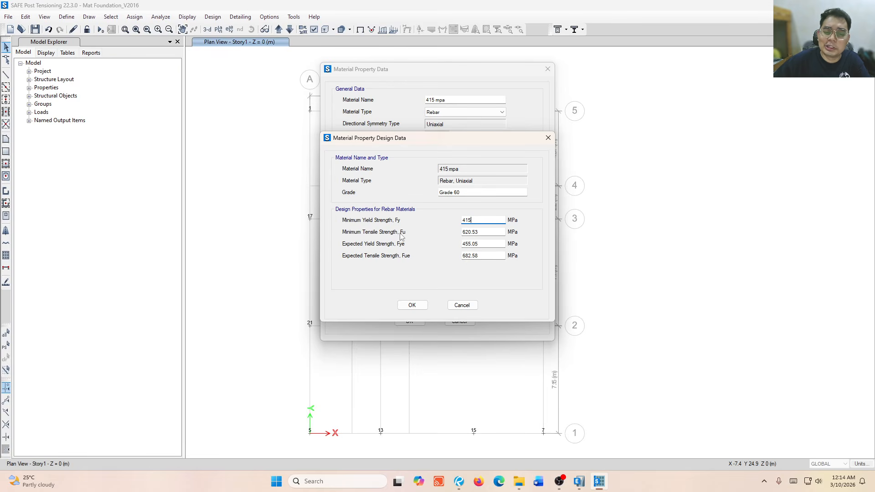
pyautogui.click(412, 306)
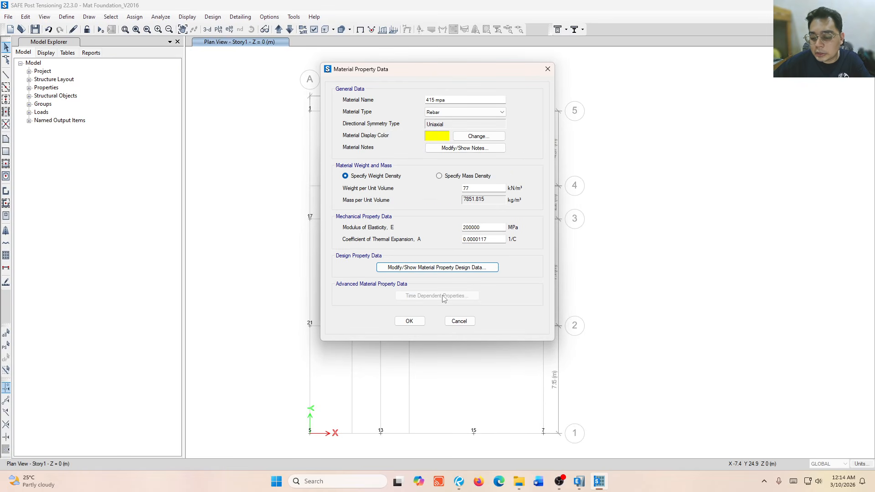
pyautogui.click(409, 322)
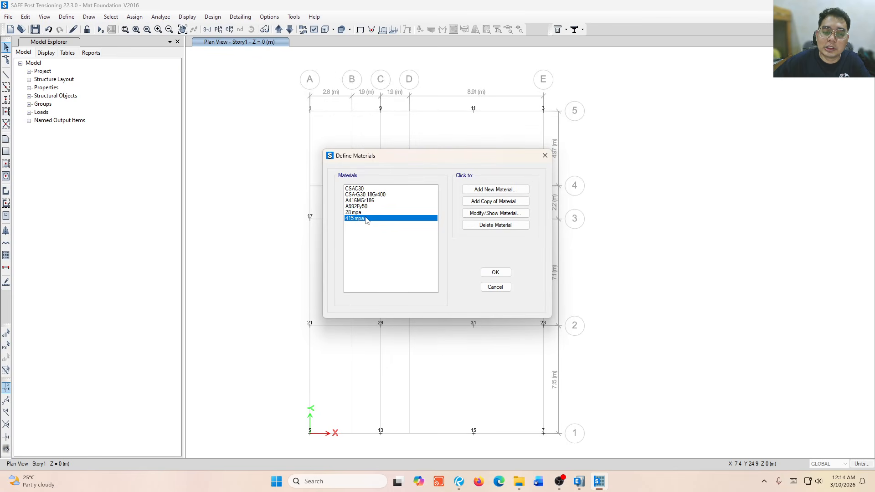
pyautogui.click(495, 272)
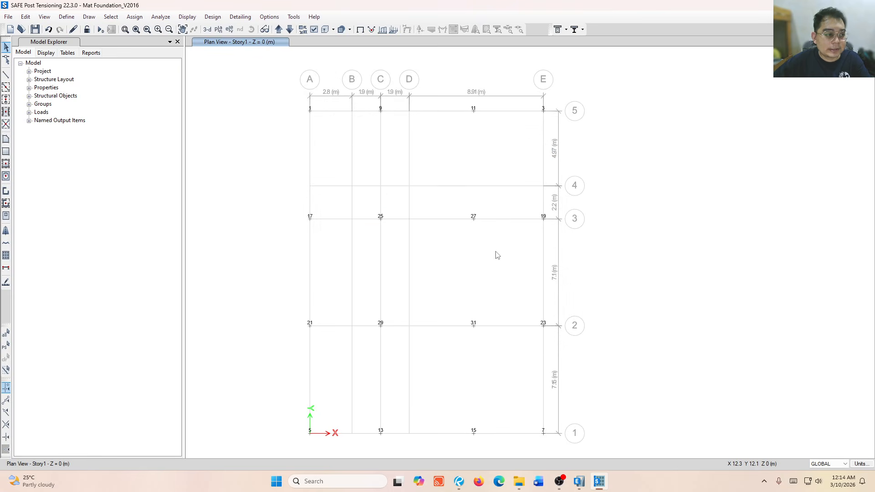
# Add a new slab property named THK 500 that uses the 28 mpa concrete
pyautogui.click(68, 18)
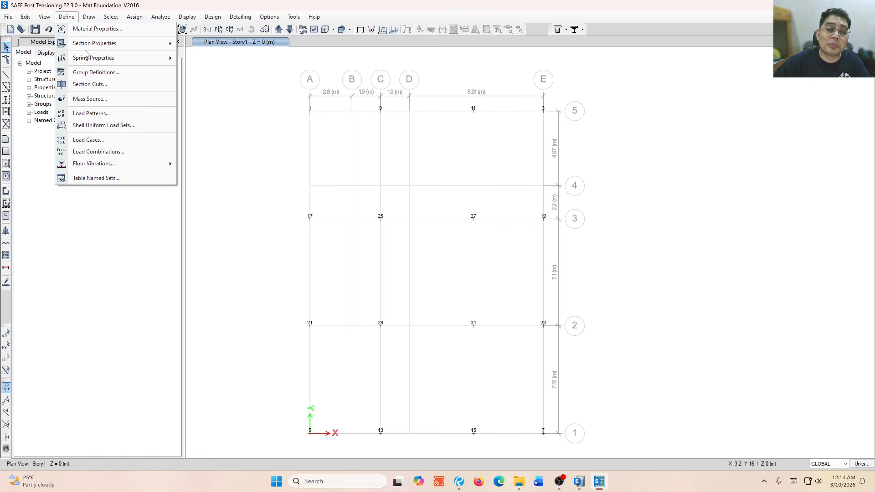
pyautogui.moveTo(94, 43)
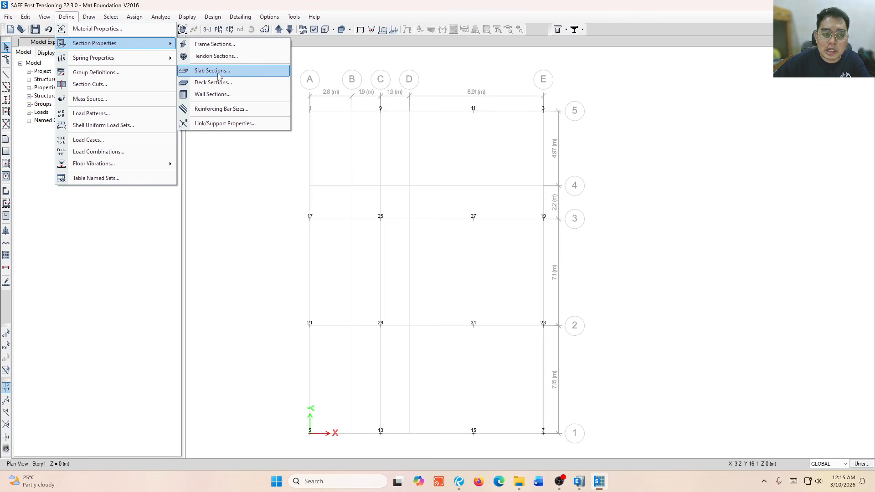
pyautogui.click(218, 72)
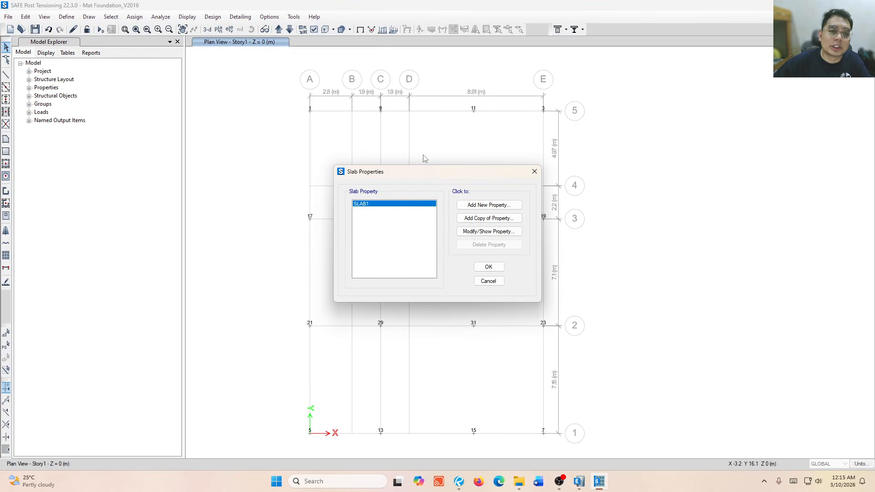
pyautogui.click(479, 205)
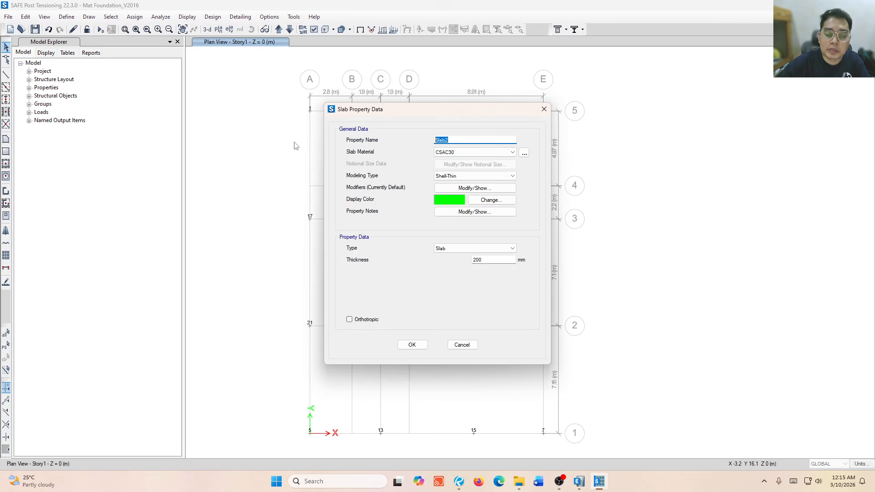
pyautogui.write('thk')
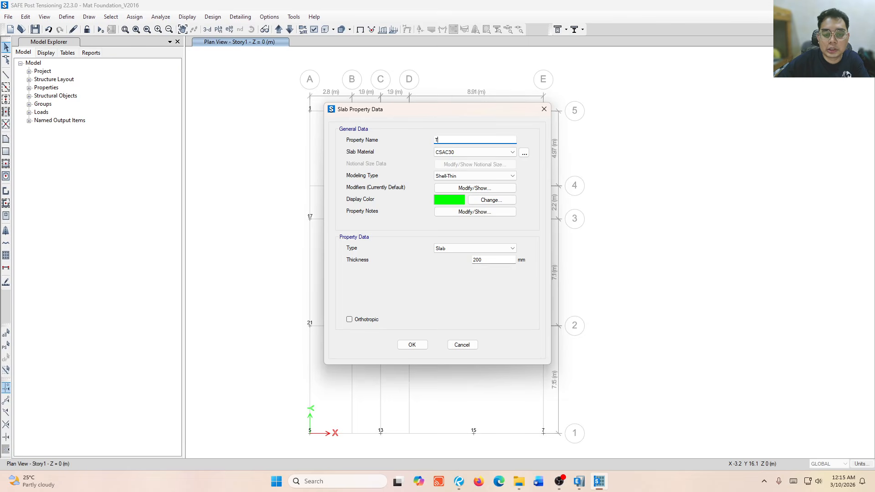
pyautogui.write(' 500')
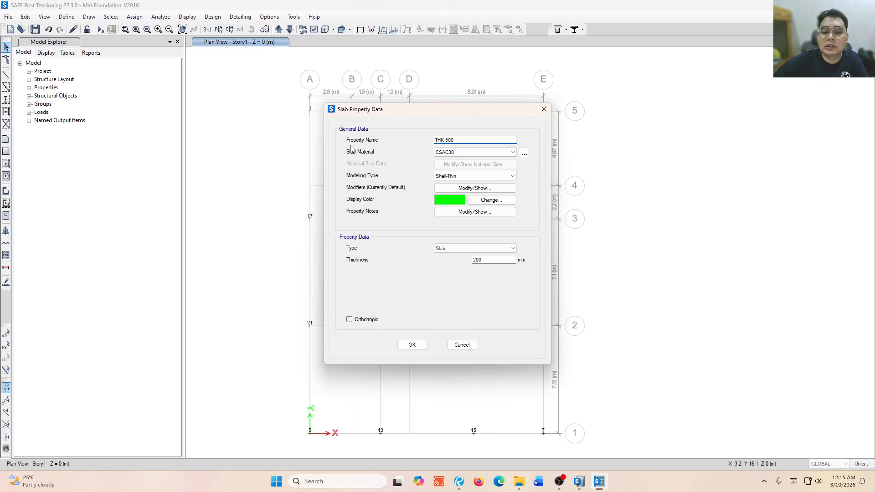
pyautogui.click(466, 153)
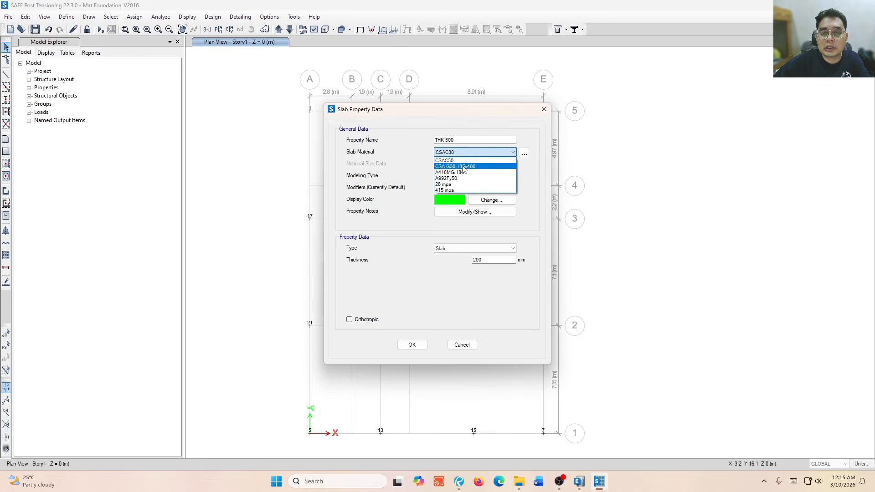
pyautogui.click(456, 185)
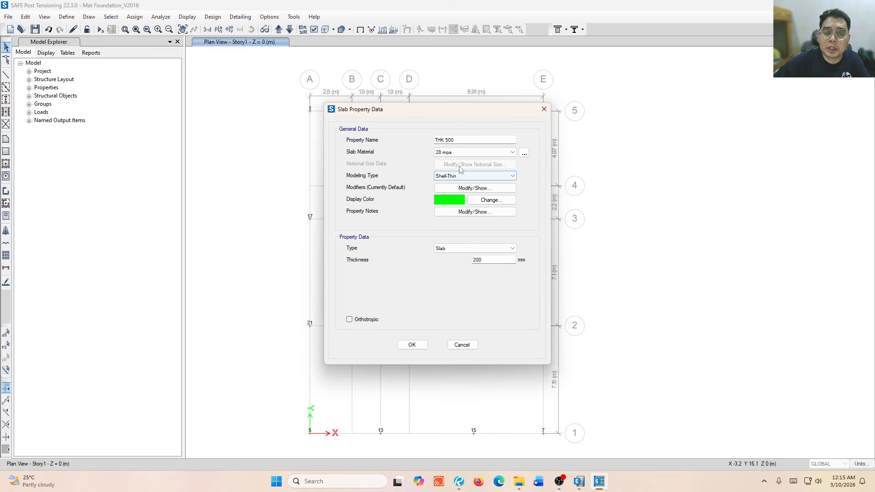
# Review the modeling type choices and the stiffness modification factors of the THK 500 slab property
pyautogui.click(474, 177)
pyautogui.click(474, 177)
pyautogui.click(479, 188)
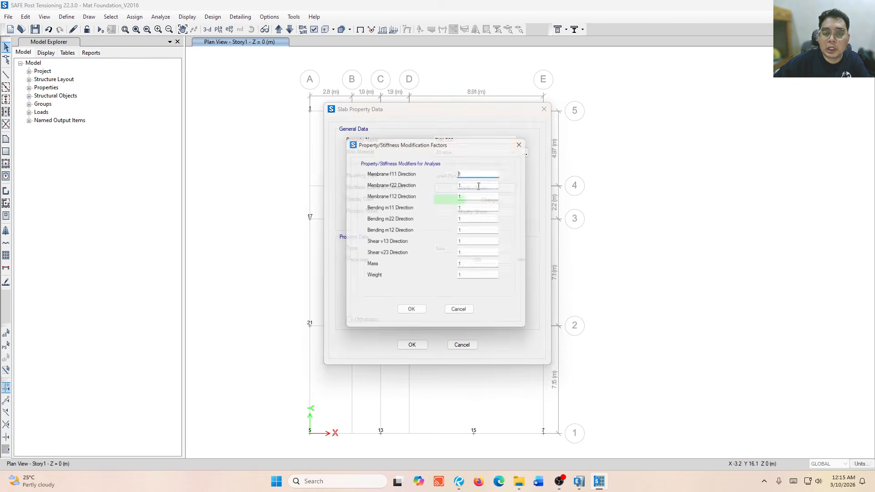
pyautogui.click(526, 141)
pyautogui.click(474, 188)
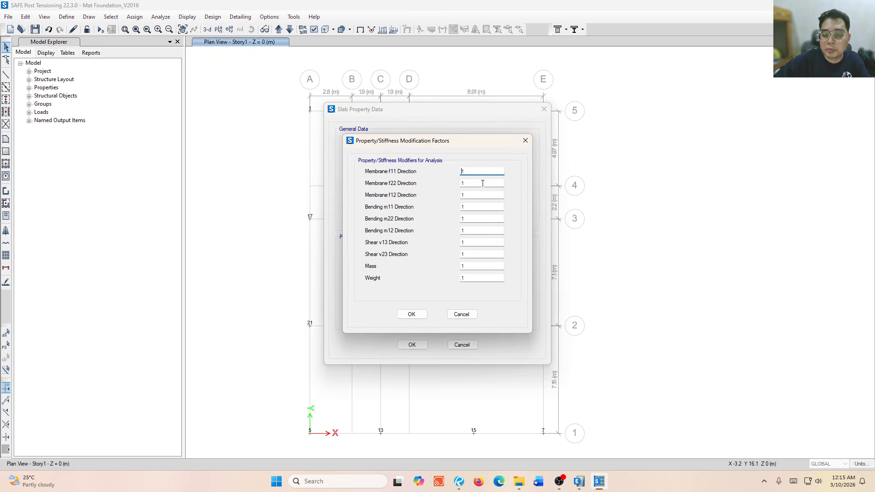
pyautogui.click(526, 141)
# Set the THK 500 slab property's type to Footing and its thickness to 500 mm
pyautogui.click(460, 249)
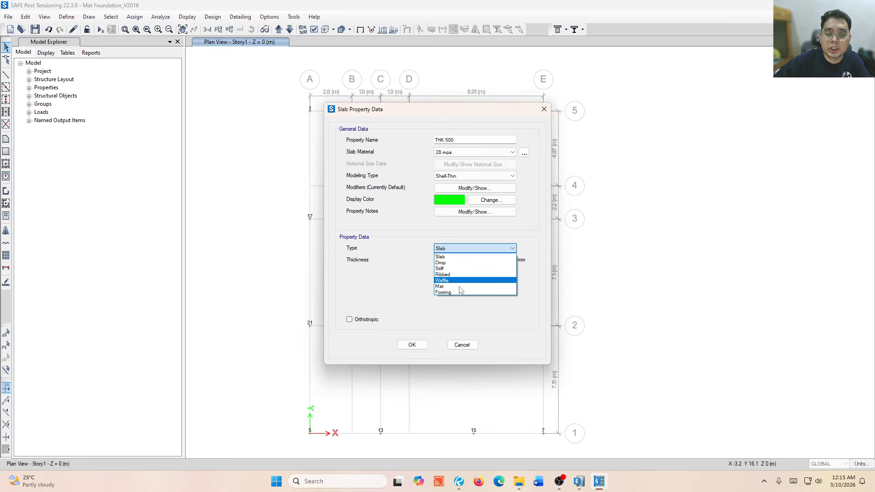
pyautogui.click(458, 292)
pyautogui.press('Tab')
pyautogui.write('50')
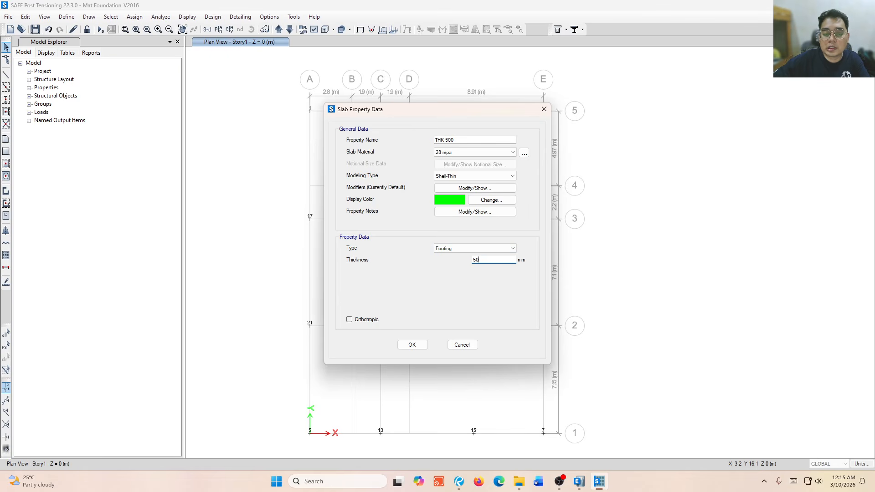
# Change the THK 500 slab property's display color to light green and accept the slab property definitions
pyautogui.click(503, 200)
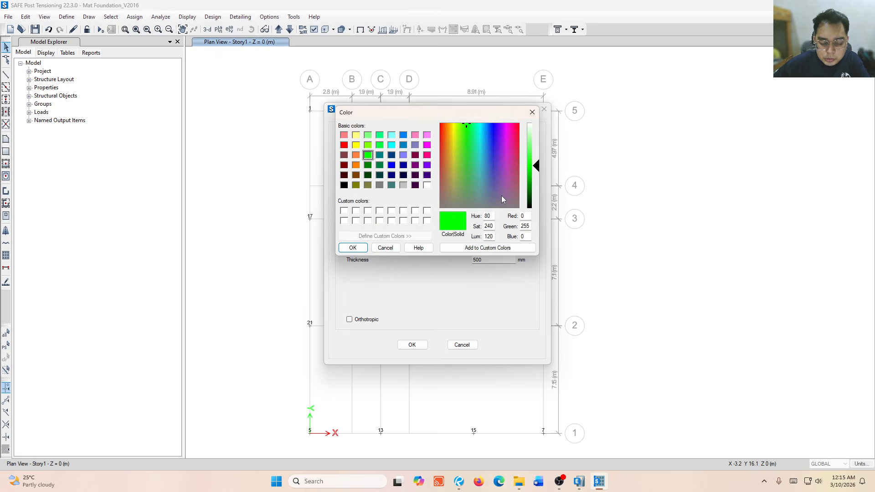
pyautogui.click(368, 135)
pyautogui.click(353, 248)
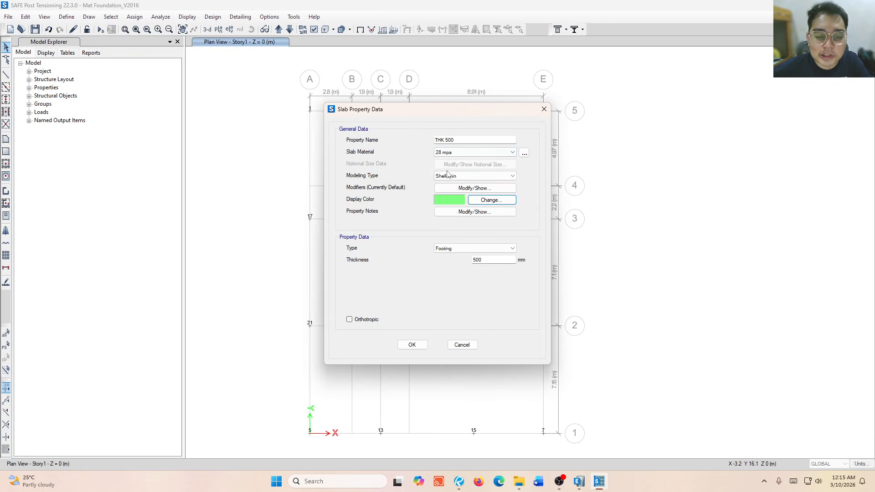
pyautogui.click(427, 346)
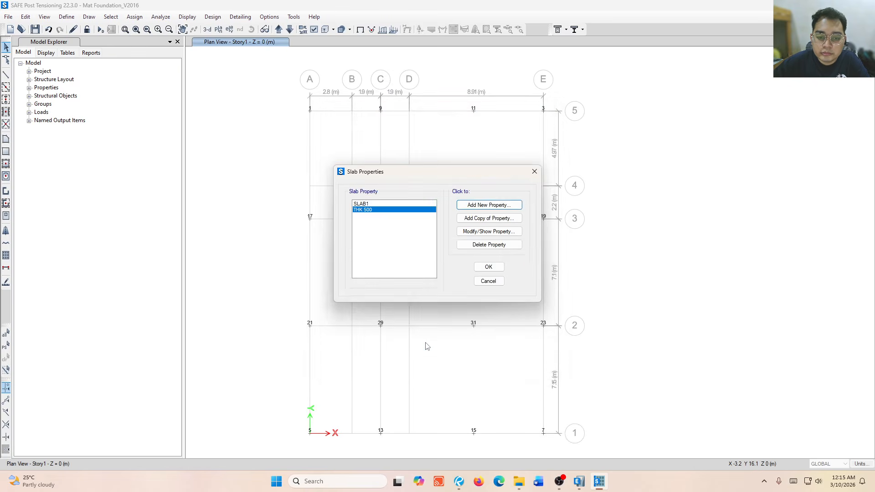
pyautogui.click(391, 205)
pyautogui.click(392, 211)
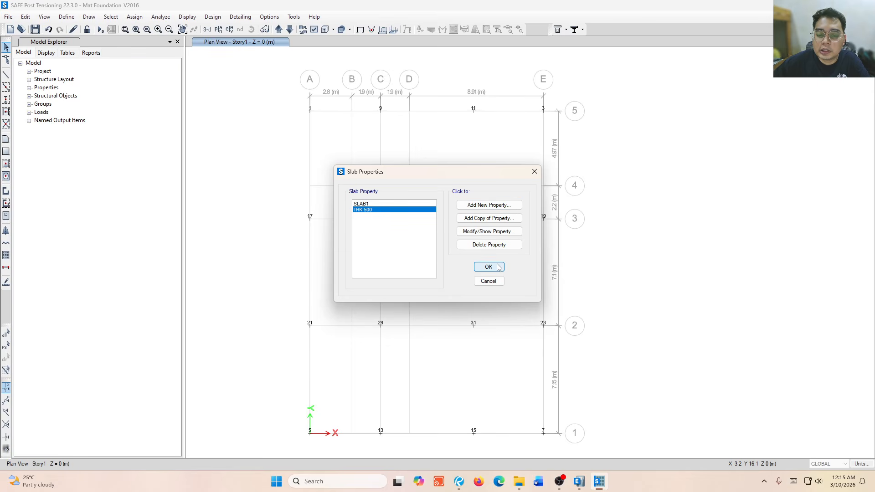
pyautogui.click(489, 267)
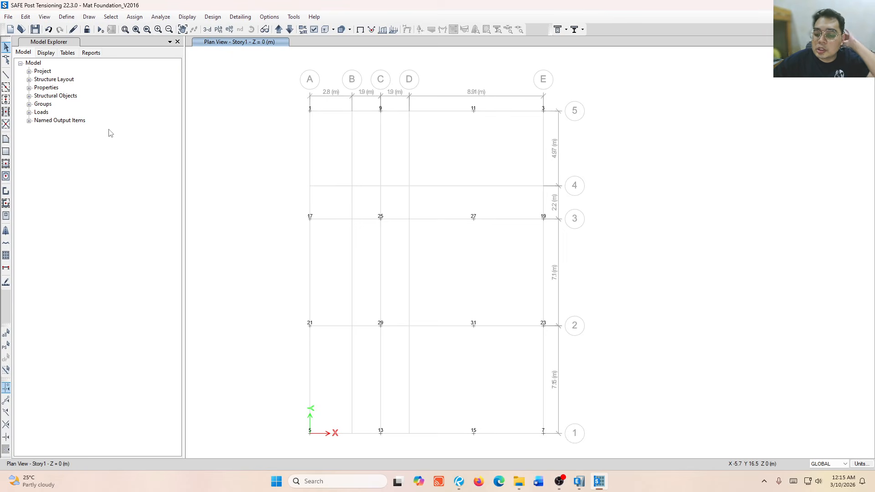
# Add a new area spring property named SBC 91.50 KPA
pyautogui.click(66, 16)
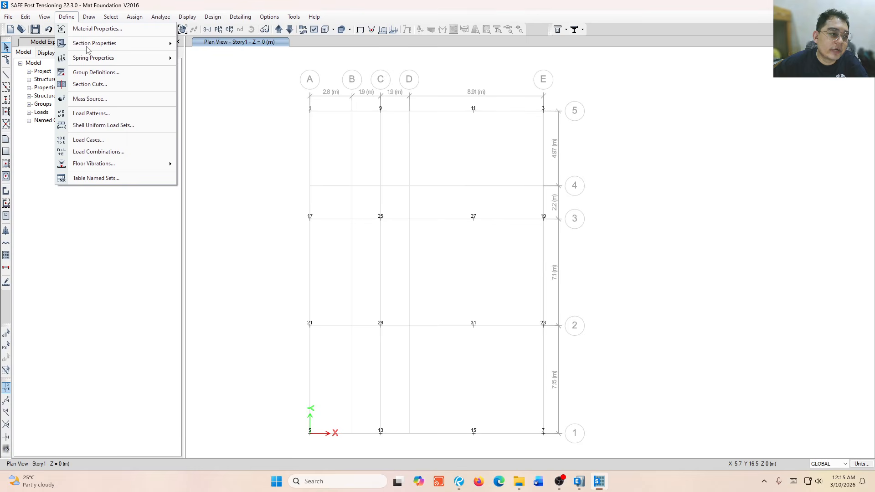
pyautogui.moveTo(114, 58)
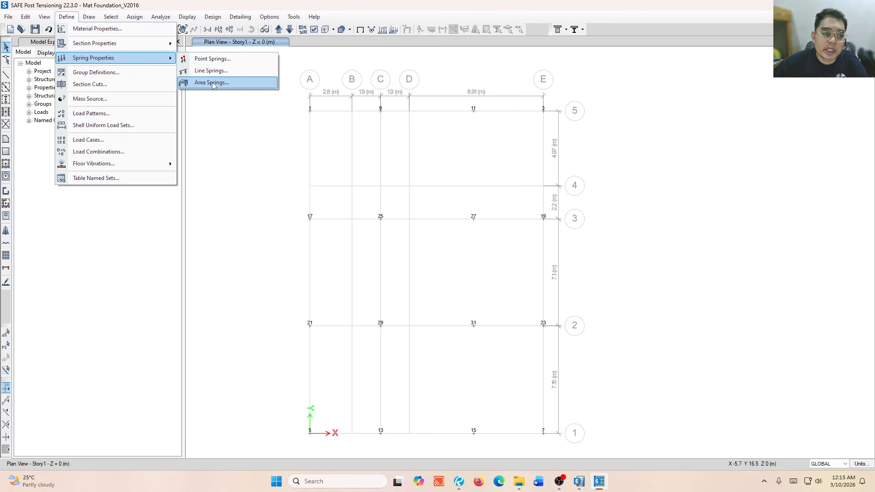
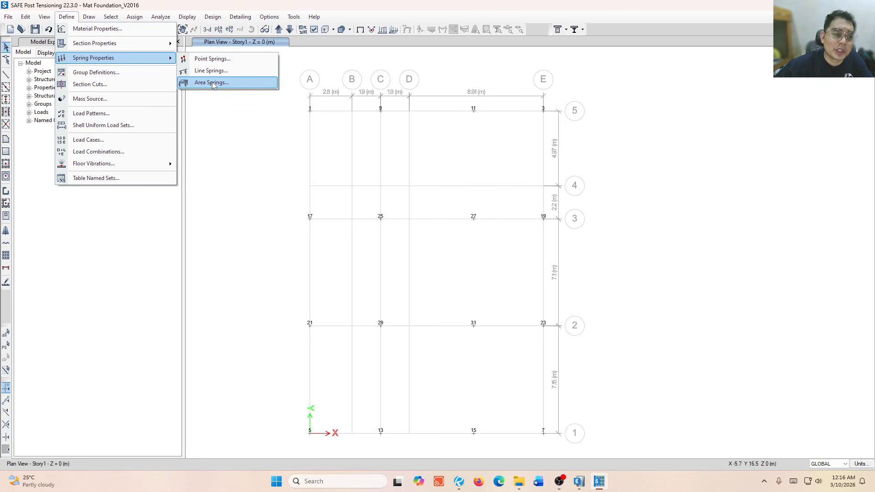
pyautogui.click(212, 83)
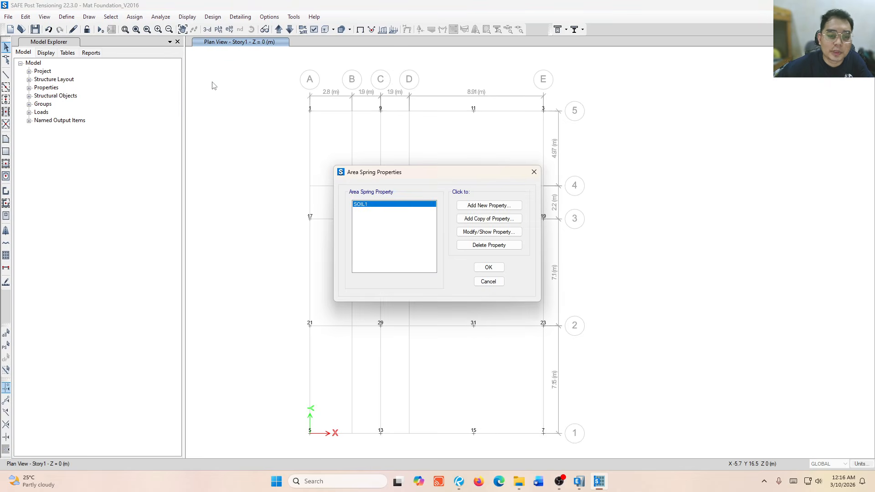
pyautogui.click(468, 211)
pyautogui.moveTo(490, 126); pyautogui.dragTo(328, 125)
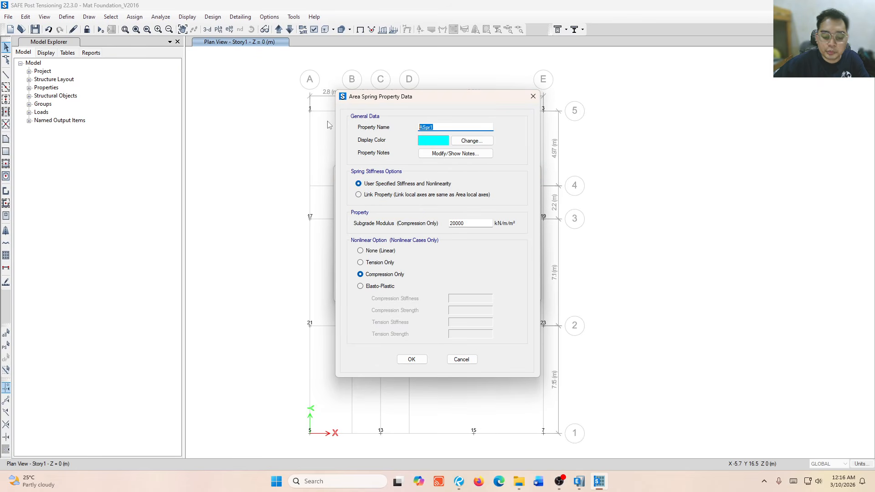
pyautogui.write('sbc')
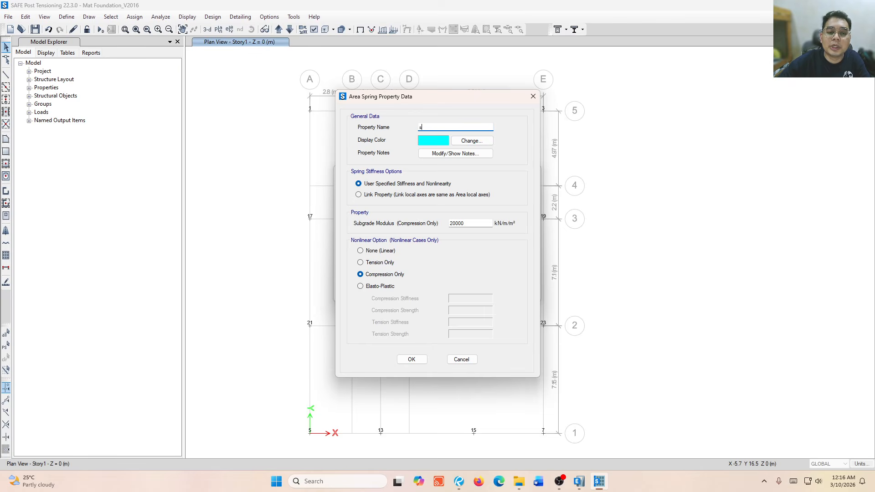
pyautogui.press('BackSpace')
pyautogui.write('B')
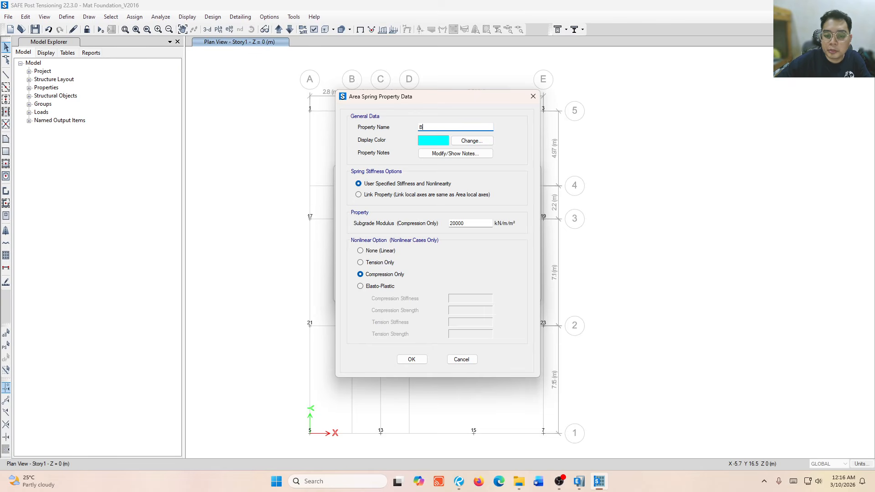
pyautogui.press('BackSpace')
pyautogui.press('BackSpace')
pyautogui.write('S')
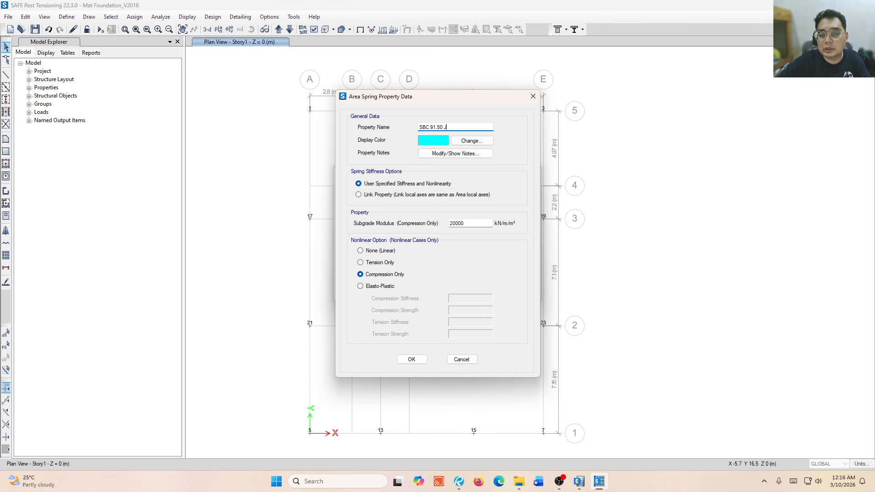
pyautogui.write('BC 91.50 KPA')
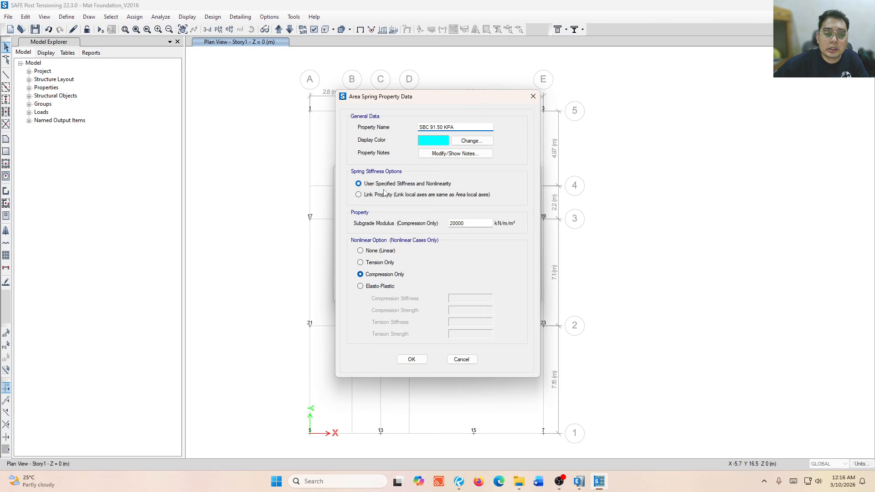
# Enter the area spring's subgrade modulus as the expression 91.5/0.025*3, in kN/m/m³
pyautogui.doubleClick(456, 223)
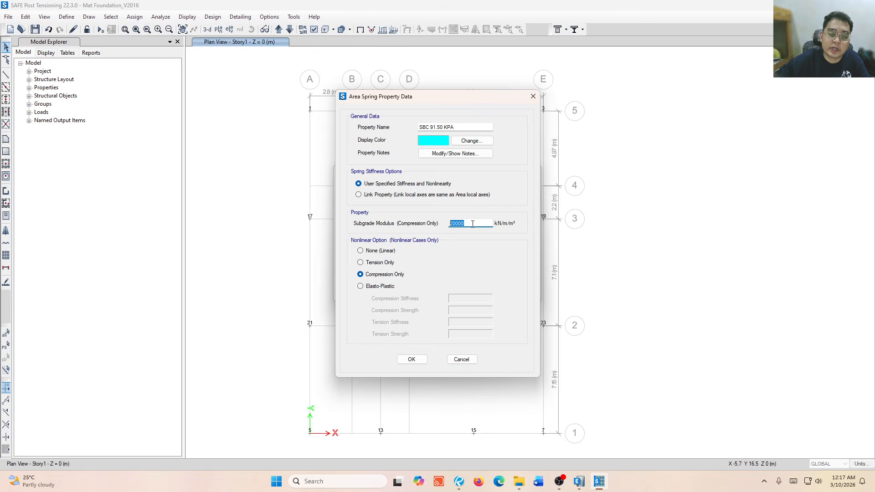
pyautogui.write('91.5/')
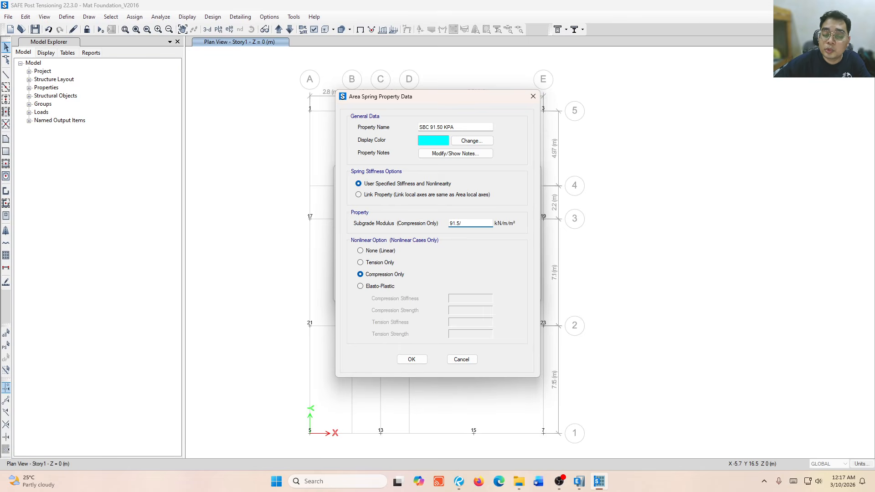
pyautogui.write('0.0')
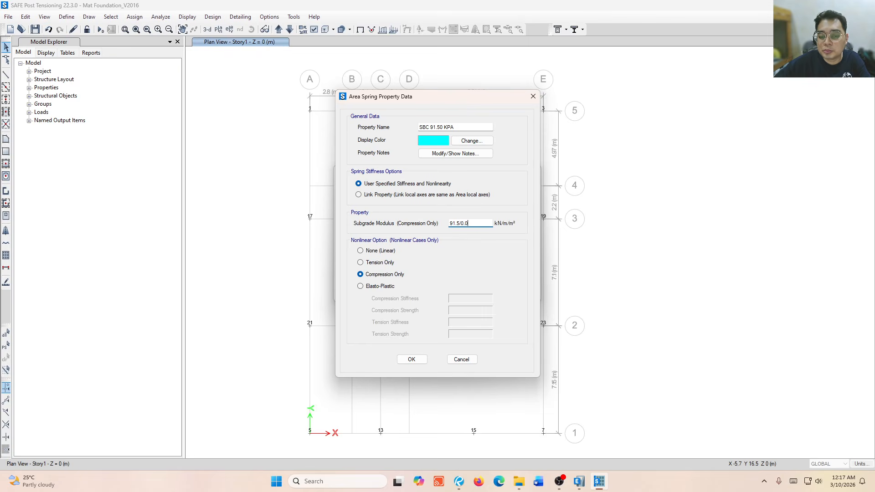
pyautogui.write('25')
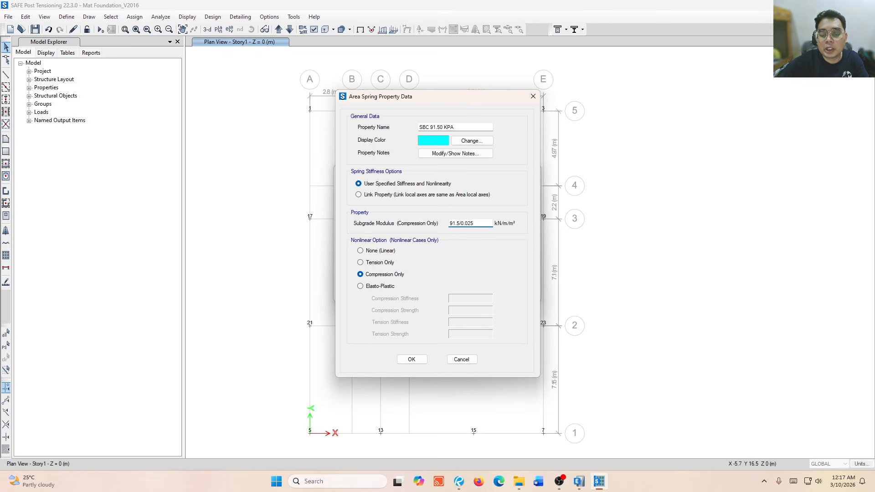
pyautogui.write('*')
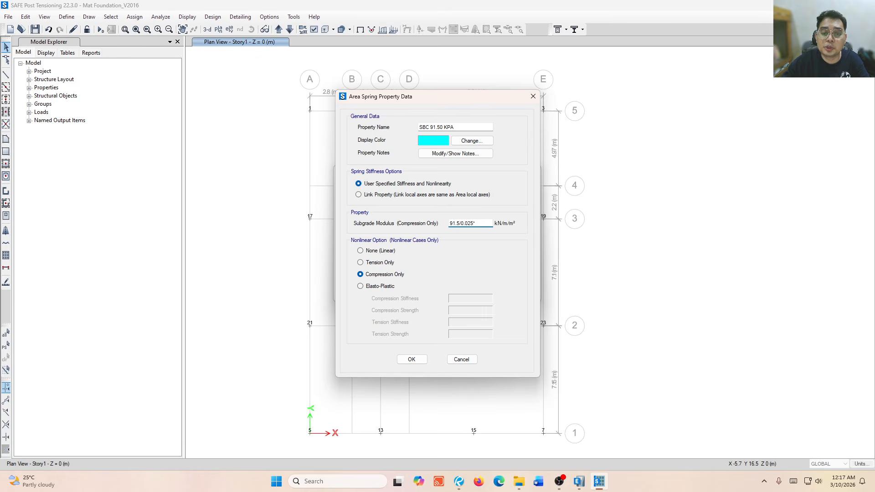
pyautogui.write('3')
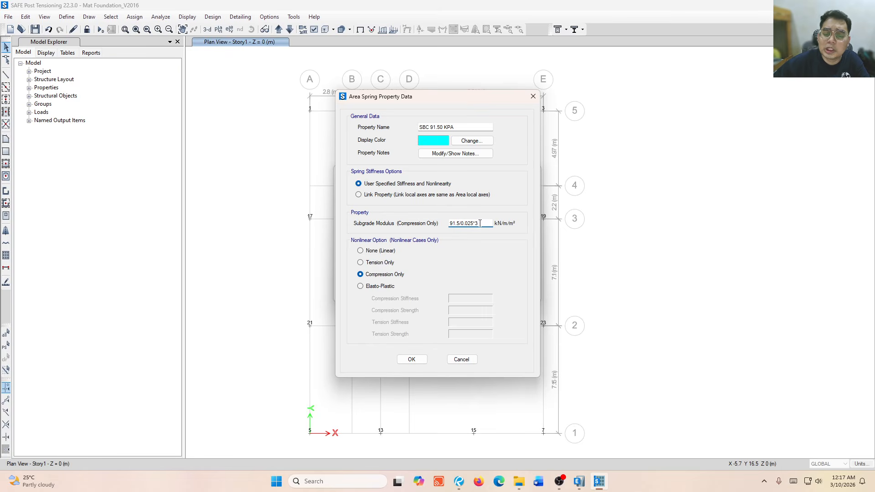
pyautogui.moveTo(476, 223); pyautogui.dragTo(481, 224)
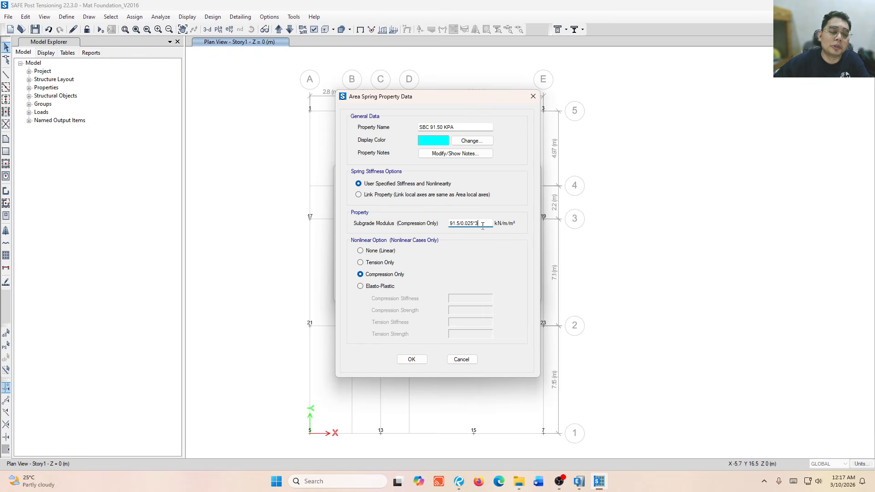
pyautogui.doubleClick(478, 223)
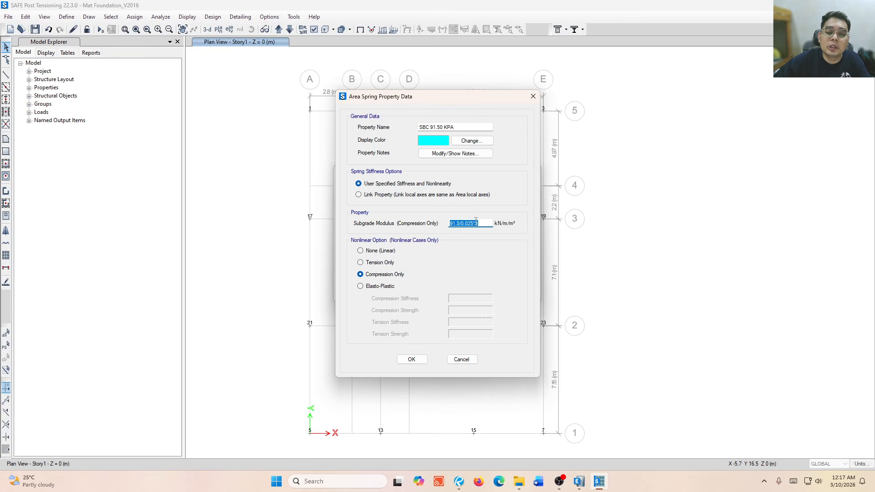
pyautogui.click(479, 224)
pyautogui.doubleClick(480, 223)
pyautogui.click(476, 223)
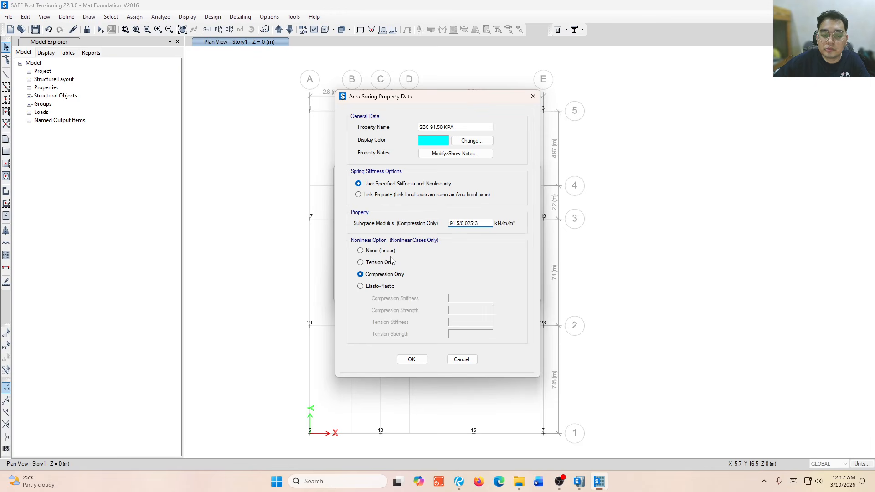
# Set the area spring's nonlinear option to None (Linear) and accept the area spring definitions
pyautogui.click(370, 252)
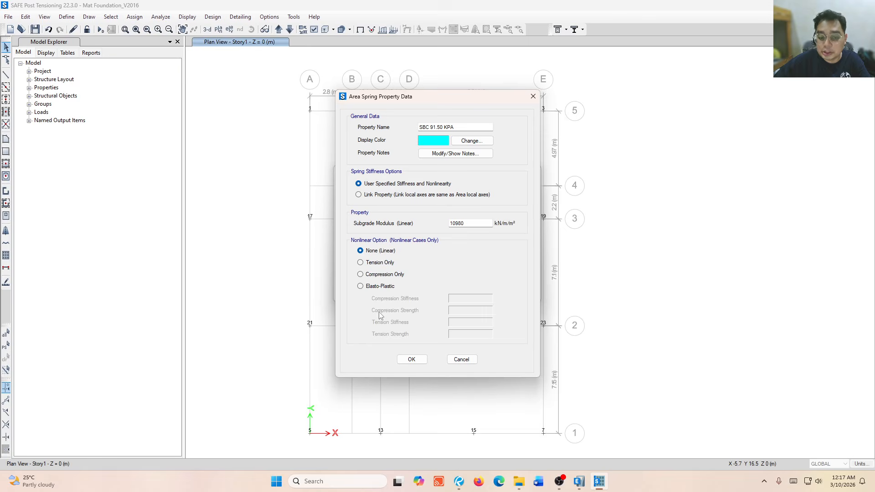
pyautogui.click(412, 359)
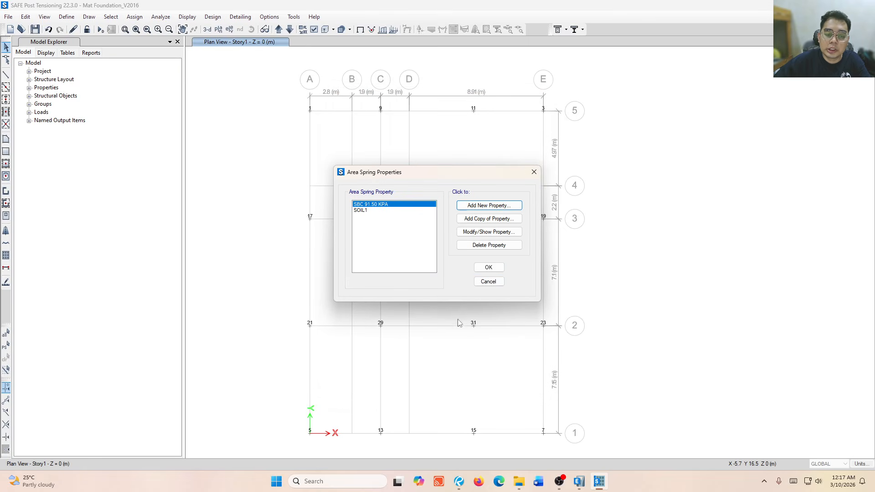
pyautogui.click(489, 267)
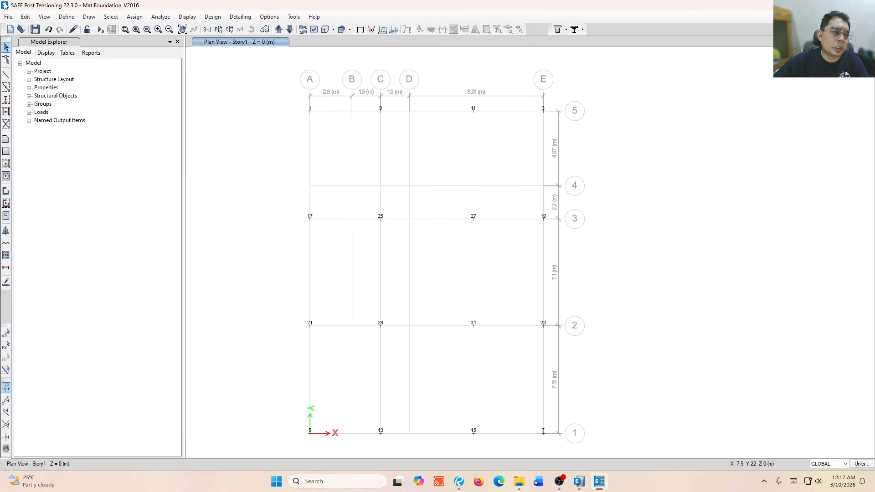
pyautogui.click(67, 17)
pyautogui.moveTo(104, 16)
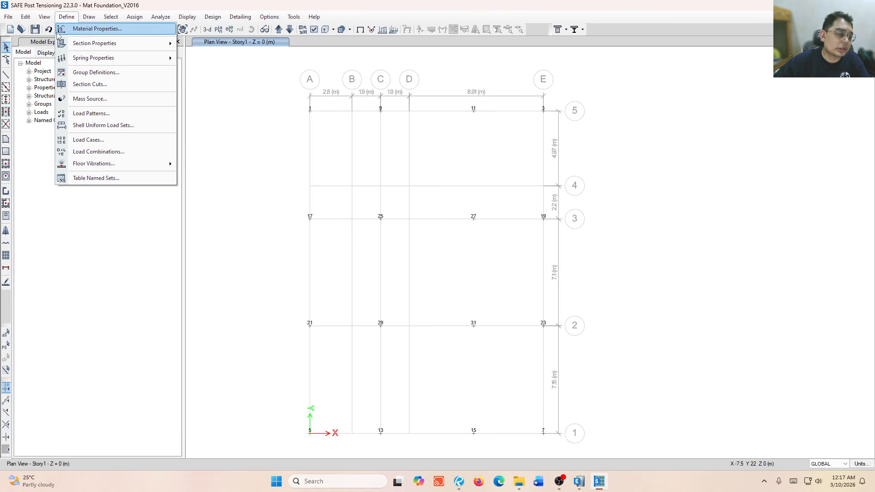
pyautogui.moveTo(116, 43)
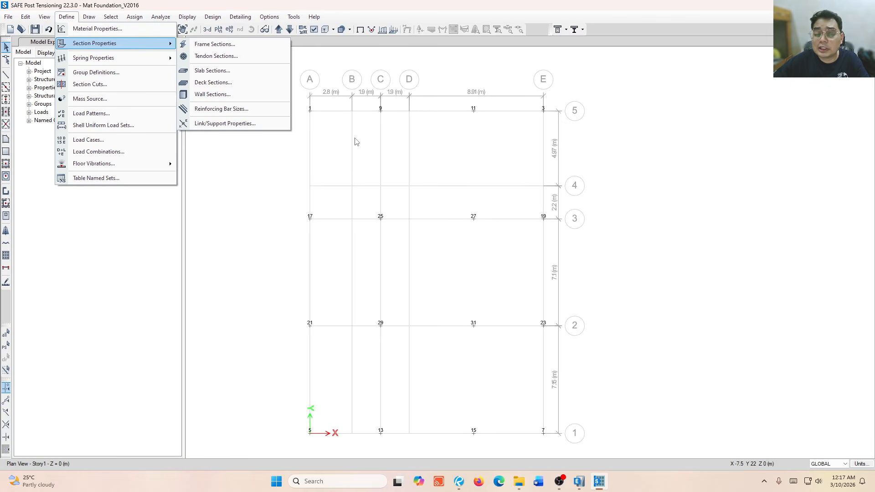
pyautogui.click(336, 163)
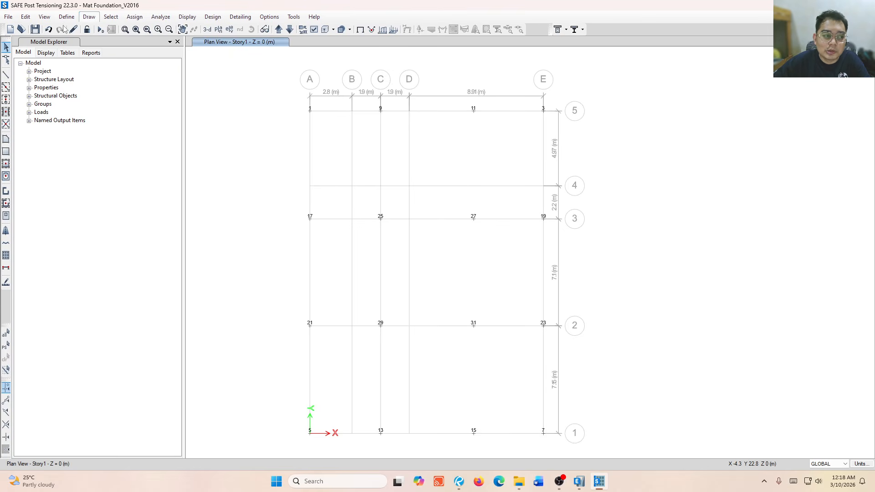
# Set up drawing rectangular areas around points with the THK 500 property and X and Y dimensions of 3000 mm
pyautogui.click(89, 18)
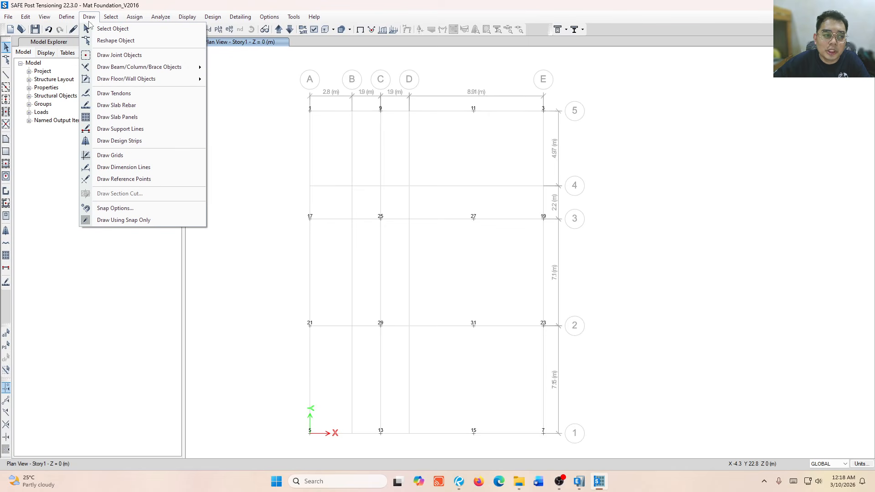
pyautogui.moveTo(140, 81)
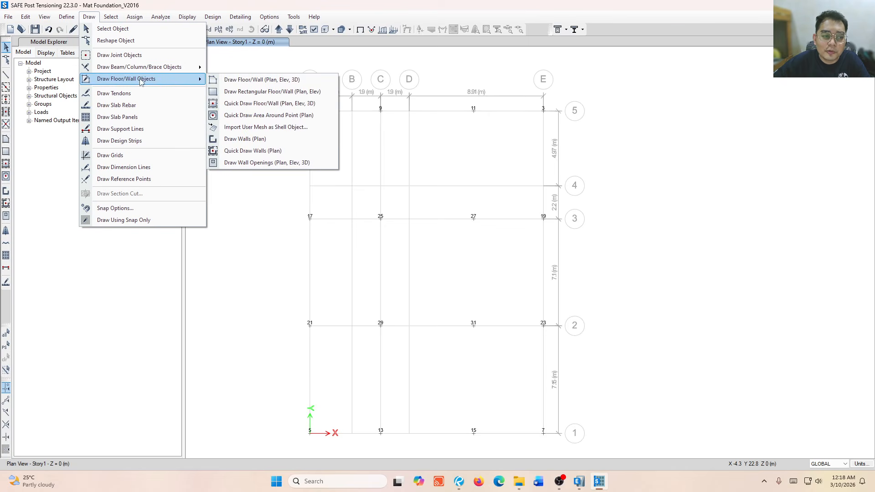
pyautogui.click(232, 117)
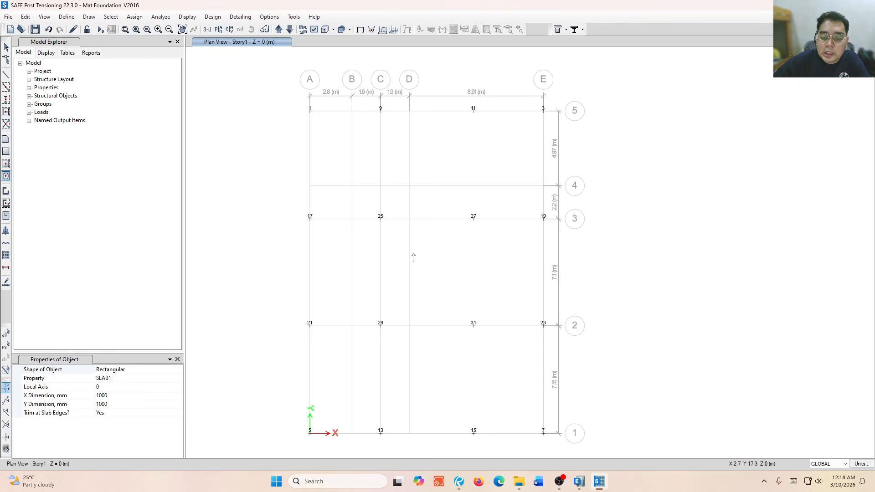
pyautogui.click(132, 380)
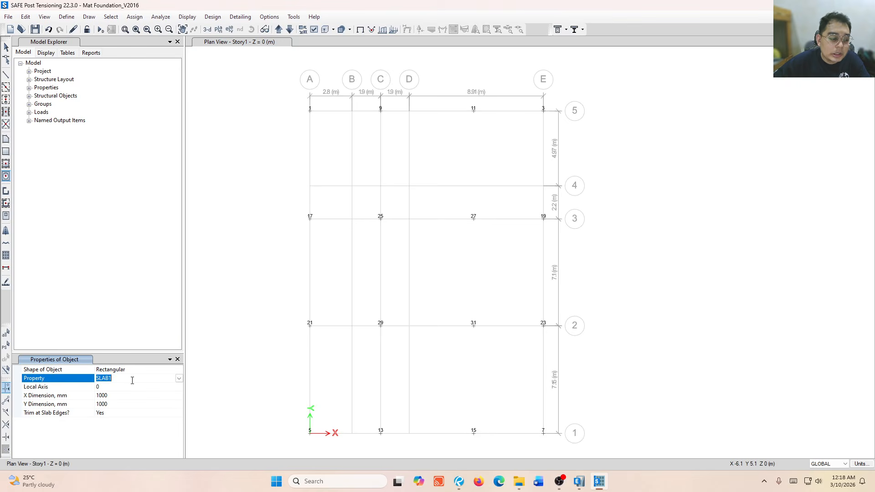
pyautogui.click(179, 378)
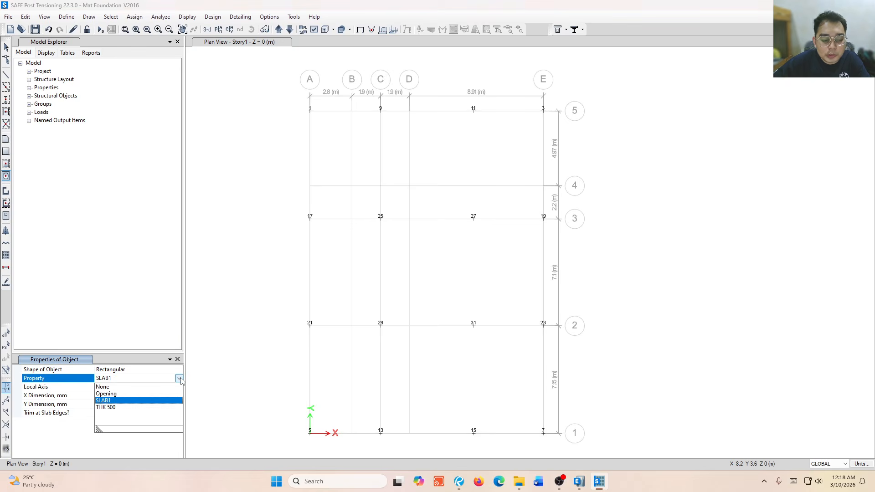
pyautogui.click(129, 402)
pyautogui.click(125, 396)
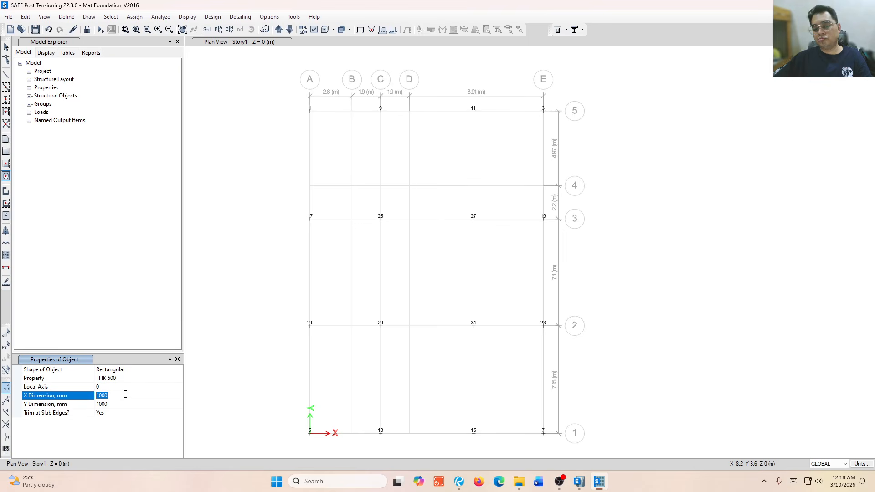
pyautogui.write('30')
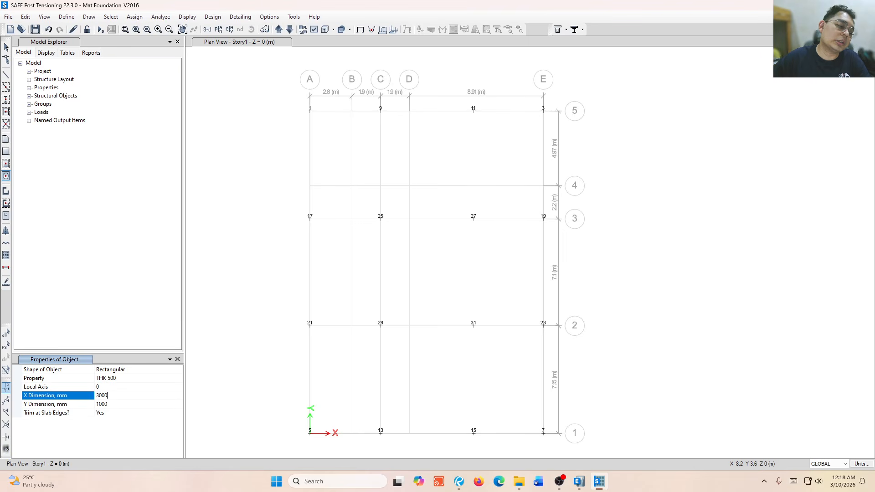
pyautogui.click(118, 404)
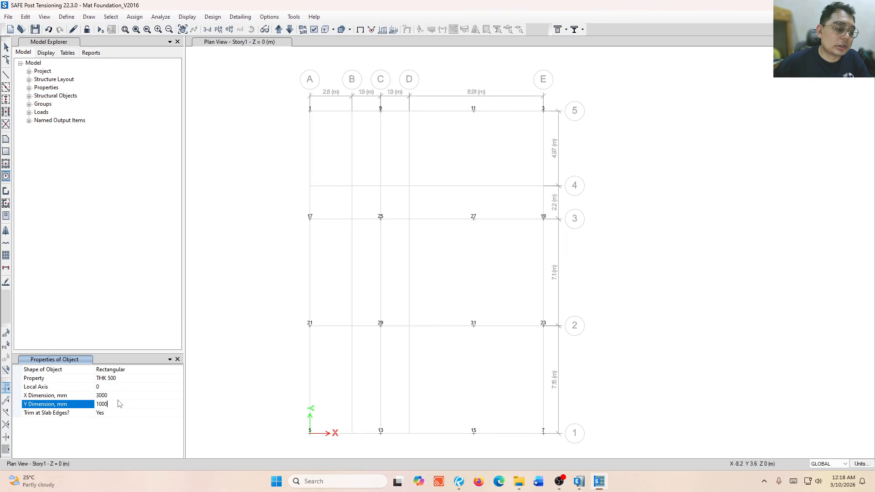
pyautogui.write('3000')
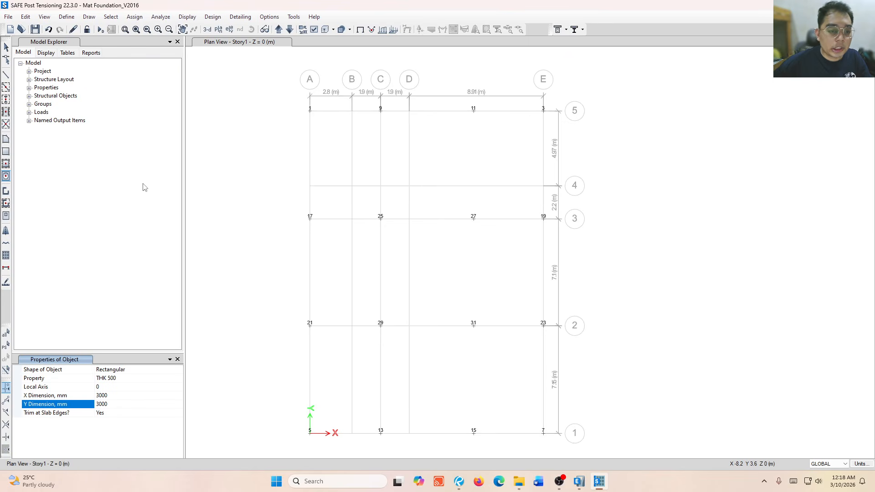
# Place a footing area on each of the four joints along grid line 5 and the four along grid line 3
pyautogui.click(311, 112)
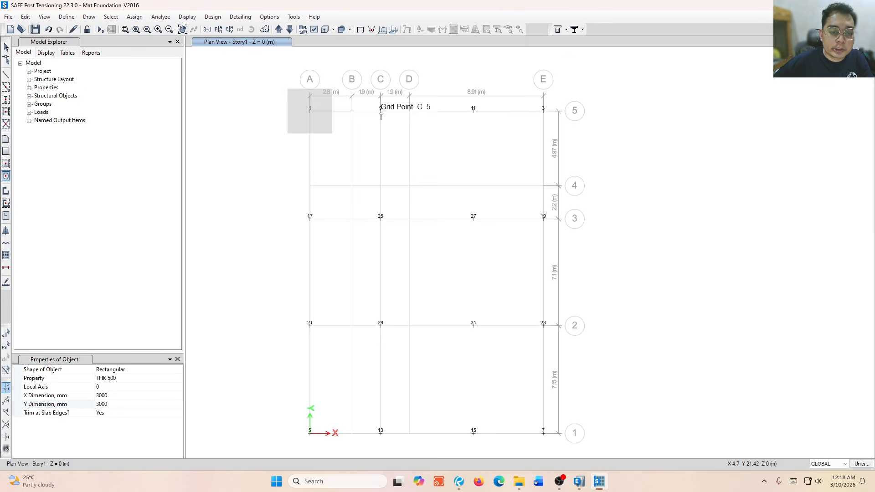
pyautogui.click(381, 111)
pyautogui.click(473, 112)
pyautogui.click(544, 112)
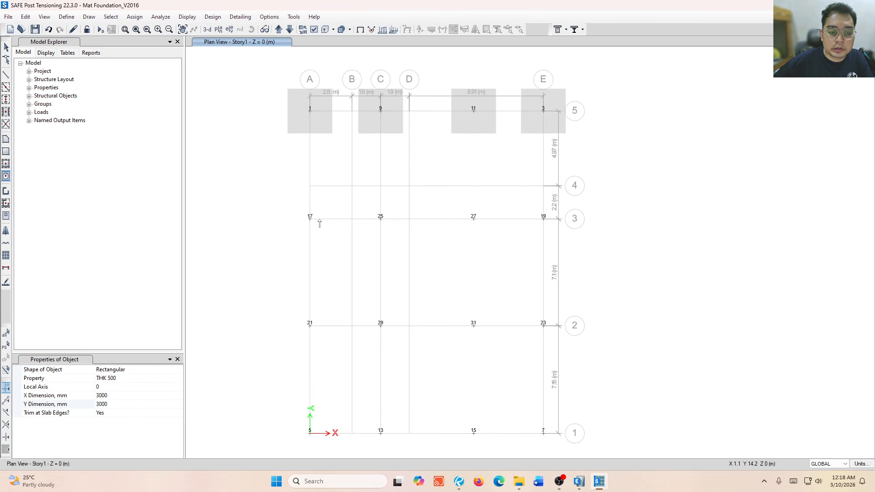
pyautogui.click(310, 219)
pyautogui.click(381, 219)
pyautogui.click(473, 220)
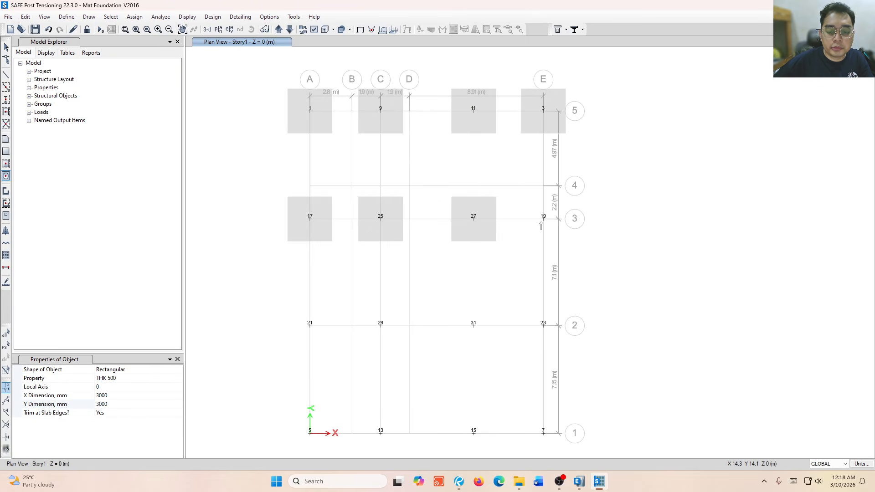
pyautogui.click(544, 221)
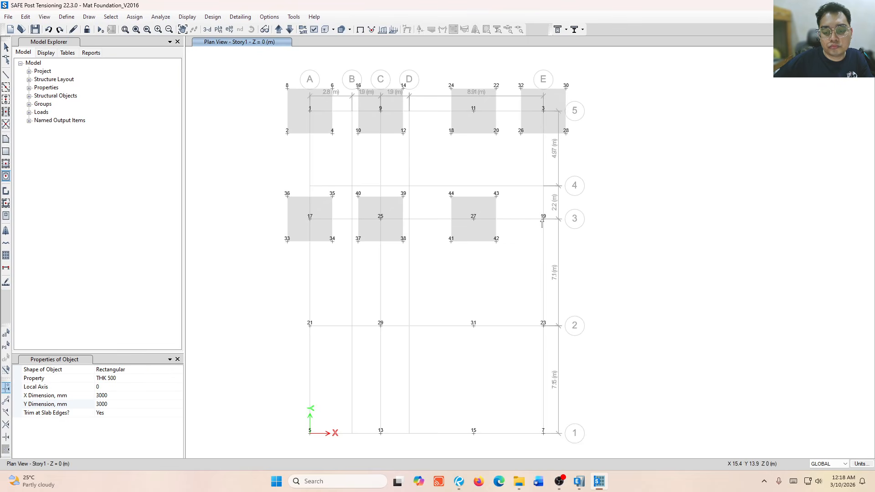
# Place the footing areas on the four joints along grid line 2 and the four along grid line 1, and finish drawing
pyautogui.click(310, 326)
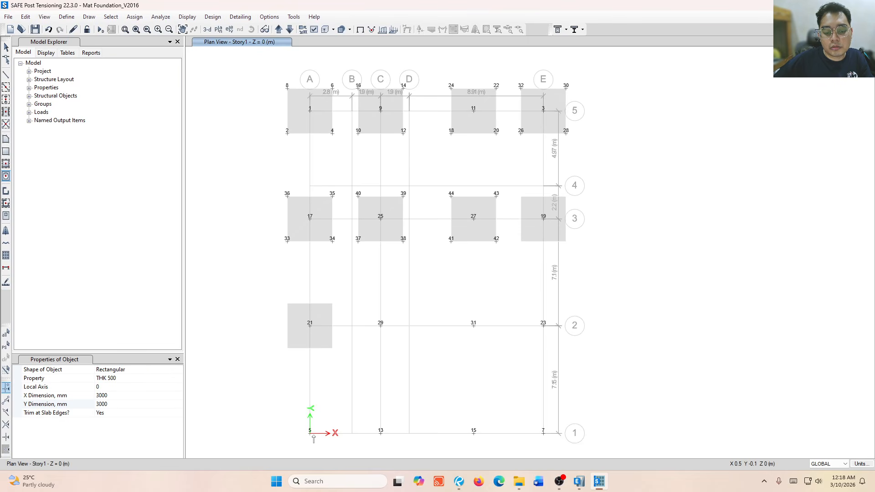
pyautogui.click(310, 434)
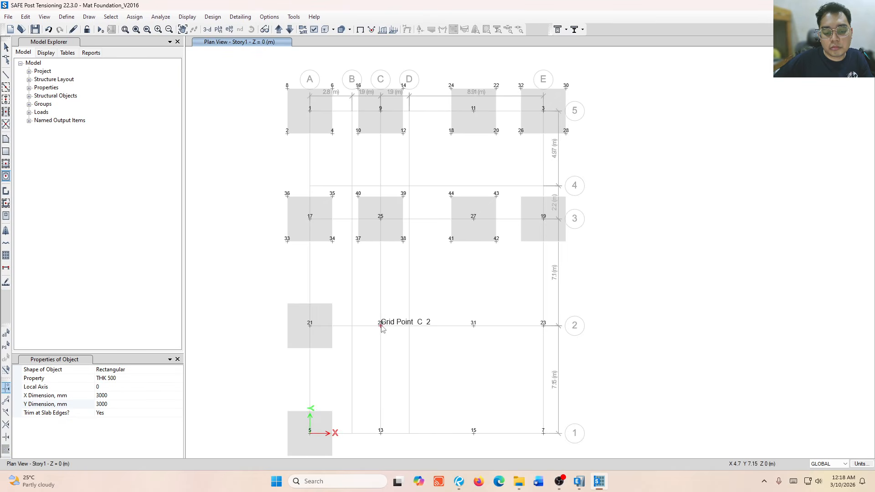
pyautogui.click(380, 326)
pyautogui.click(381, 433)
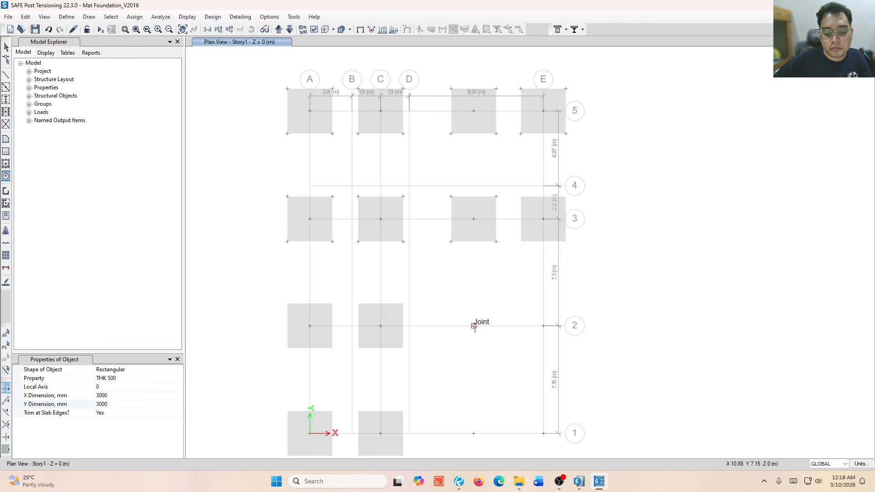
pyautogui.click(474, 326)
pyautogui.click(473, 433)
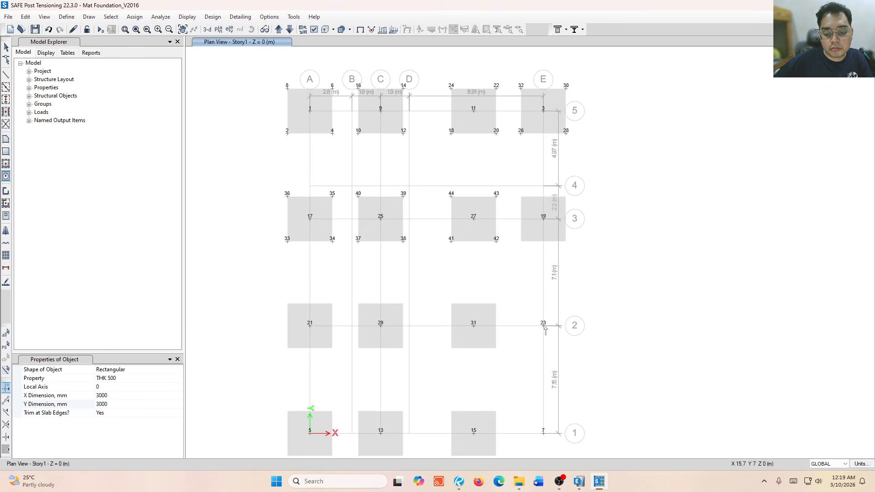
pyautogui.click(543, 326)
pyautogui.click(543, 433)
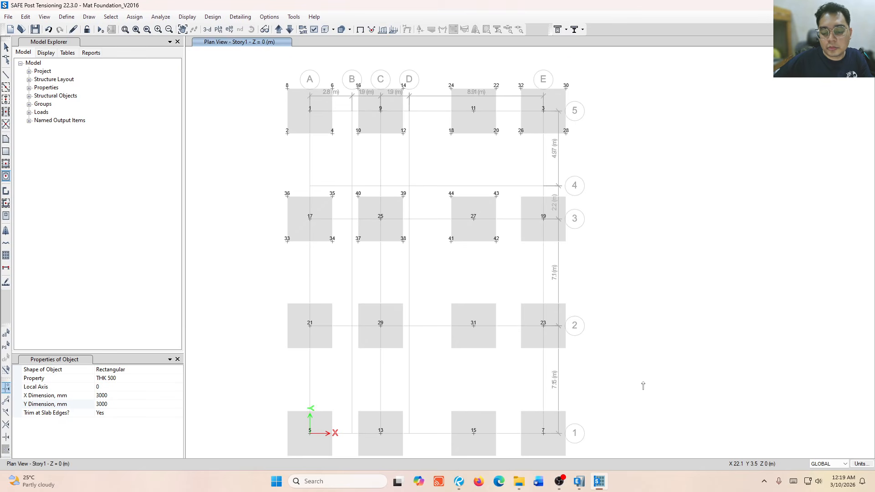
pyautogui.press('Escape')
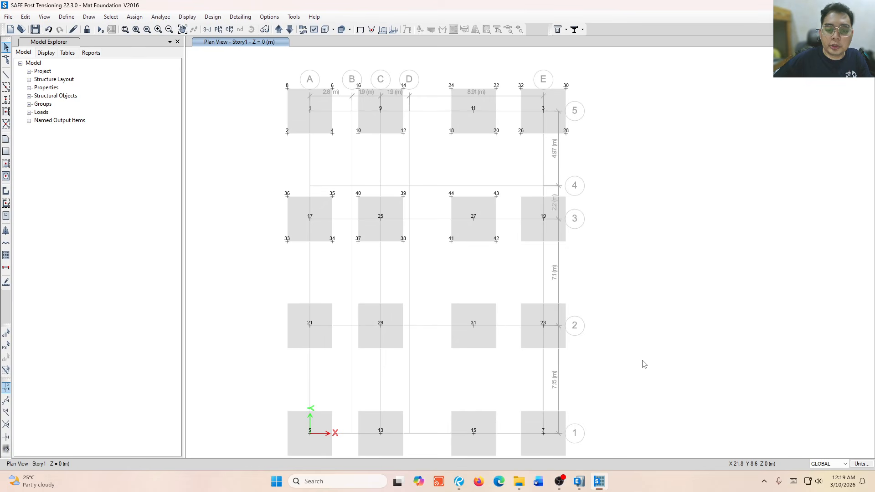
# Select all the footing areas and assign the SBC 91.50 KPA area spring to them
pyautogui.moveTo(601, 329); pyautogui.dragTo(609, 302, button='middle')
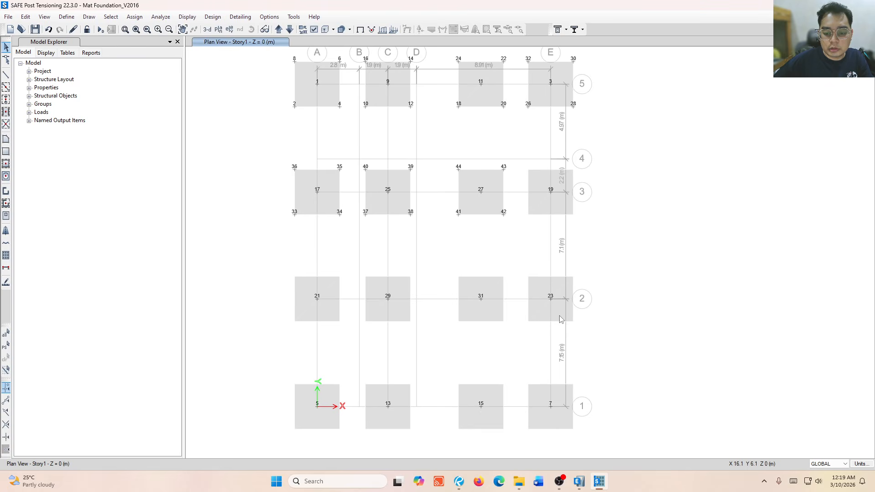
pyautogui.scroll(-2, 597, 341)
pyautogui.scroll(2, 642, 373)
pyautogui.scroll(-3, 641, 373)
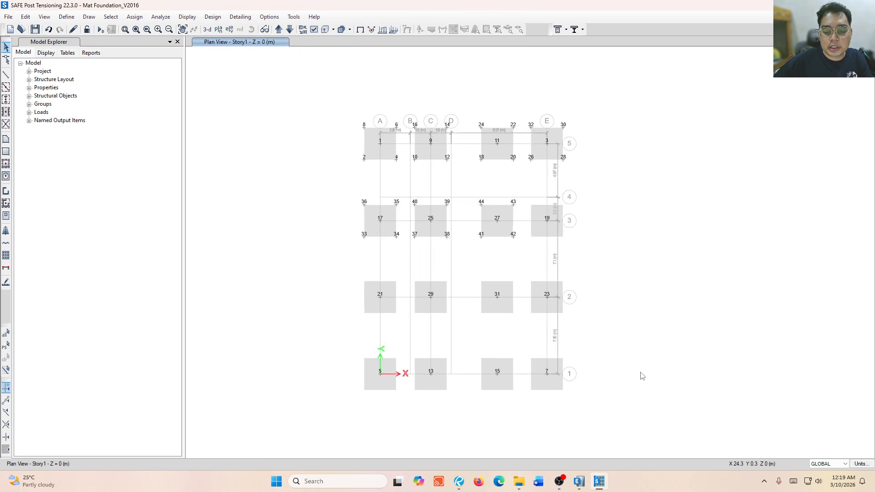
pyautogui.moveTo(652, 386); pyautogui.dragTo(414, 150)
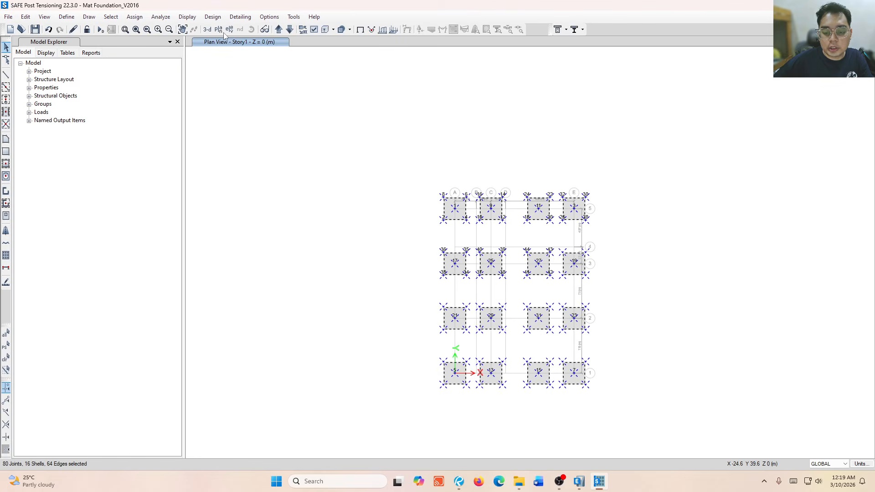
pyautogui.click(135, 17)
pyautogui.moveTo(151, 52)
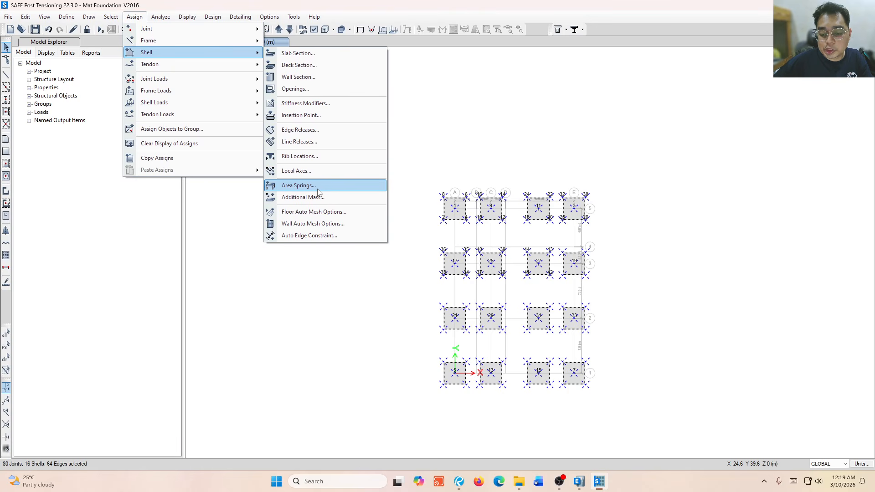
pyautogui.click(318, 186)
pyautogui.click(407, 178)
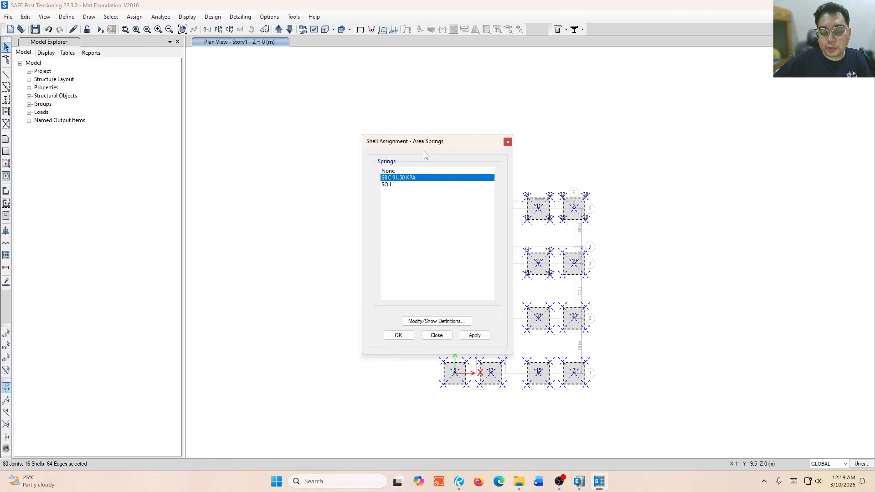
pyautogui.moveTo(422, 147); pyautogui.dragTo(263, 105)
pyautogui.click(314, 293)
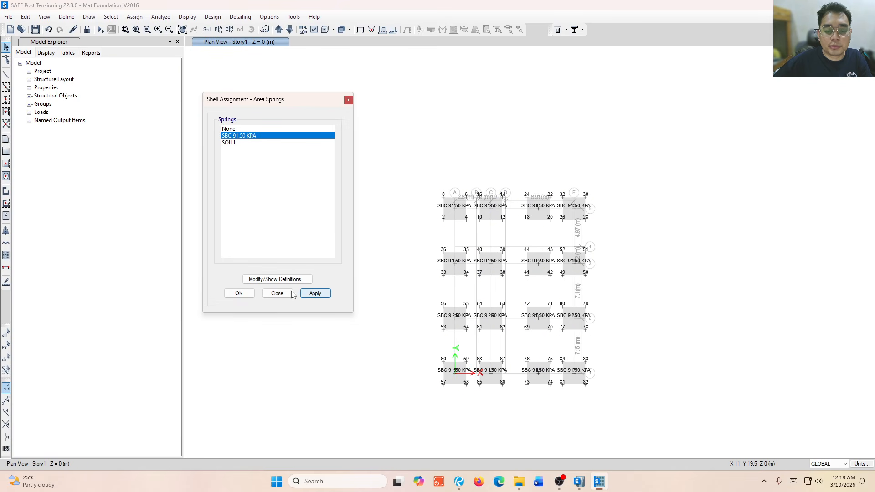
pyautogui.click(242, 296)
# Turn off the joint labels in the plan view and apply the change
pyautogui.scroll(3, 490, 361)
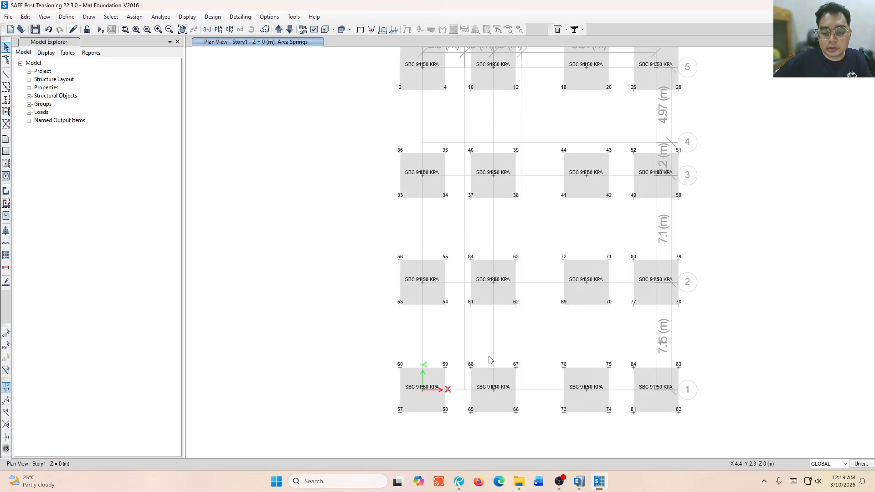
pyautogui.moveTo(557, 244); pyautogui.dragTo(458, 260, button='middle')
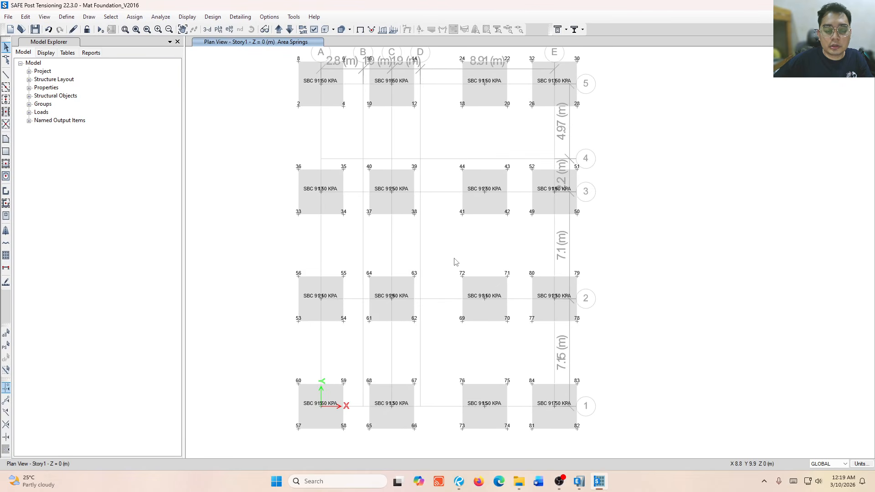
pyautogui.hotkey('ctrl', 'w')
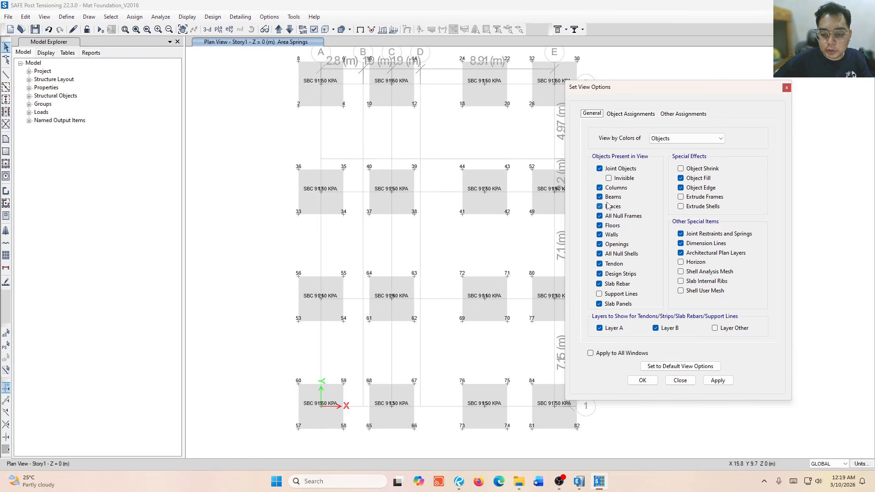
pyautogui.click(619, 117)
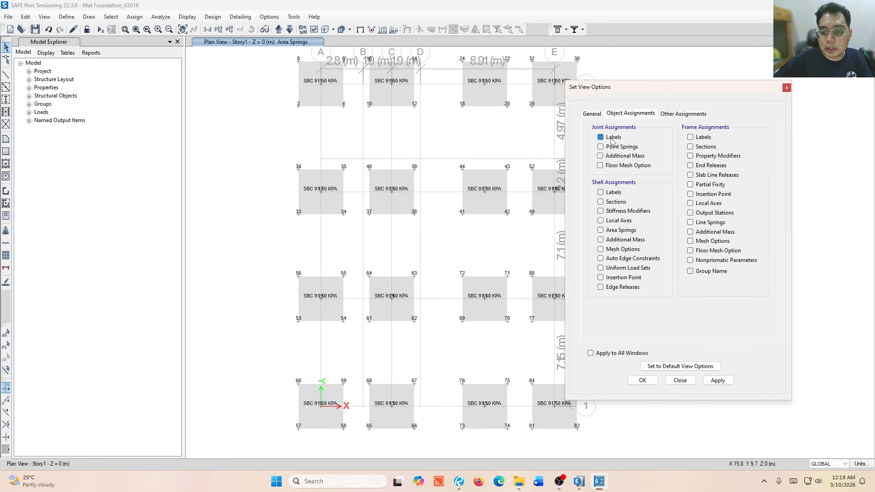
pyautogui.click(711, 381)
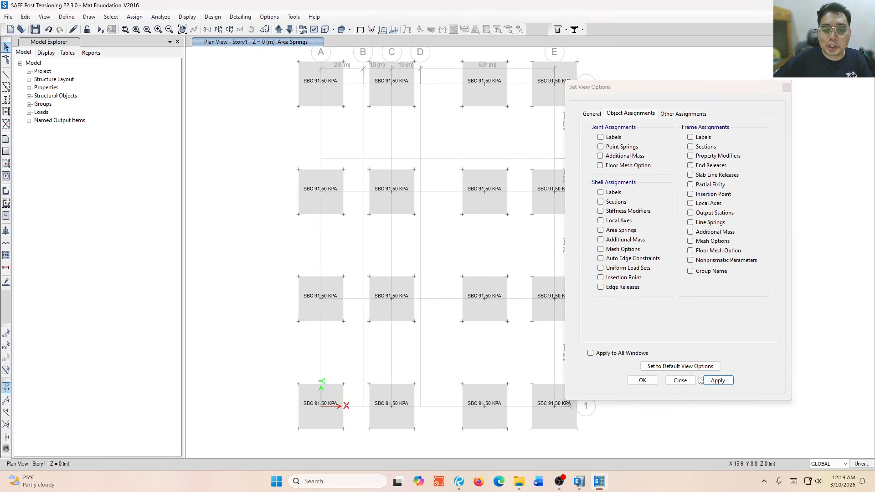
pyautogui.click(780, 89)
# Enable the Area Springs shell assignment display in the plan view, apply it and close the view options
pyautogui.click(592, 114)
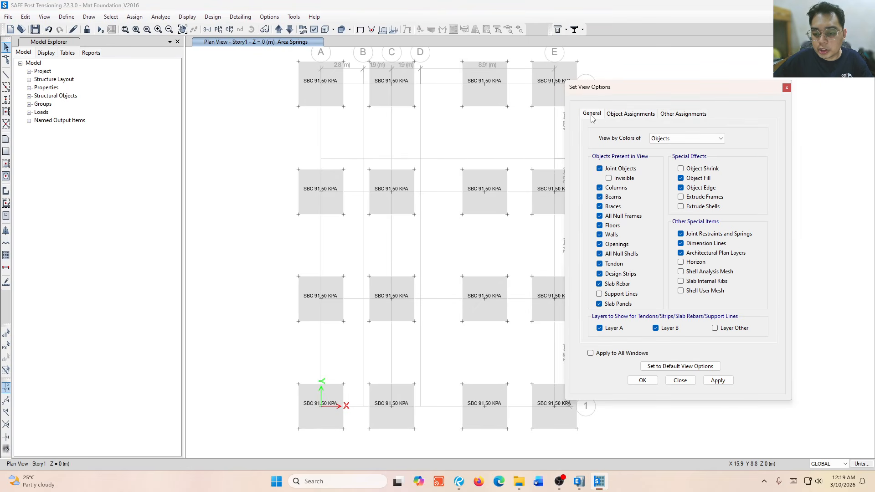
pyautogui.click(633, 115)
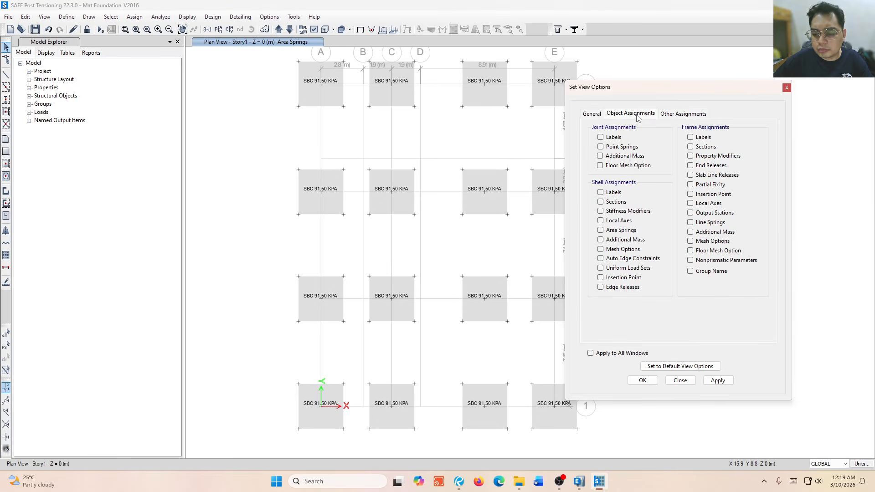
pyautogui.click(623, 232)
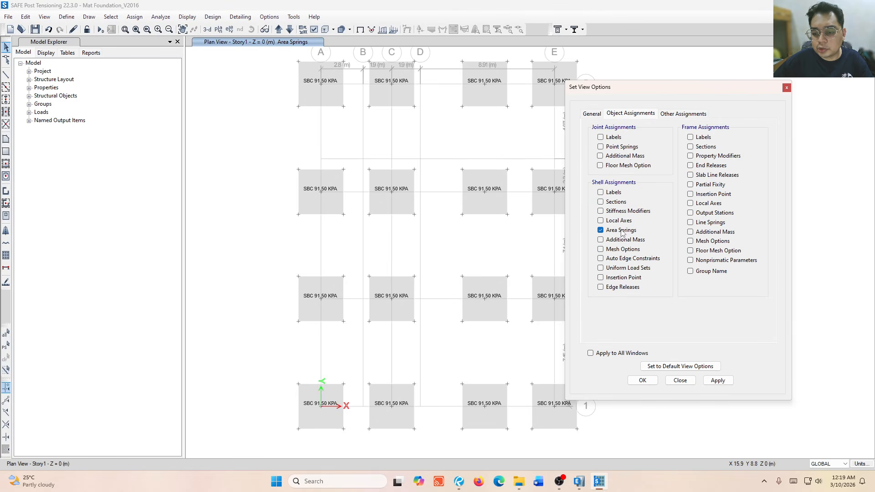
pyautogui.click(727, 382)
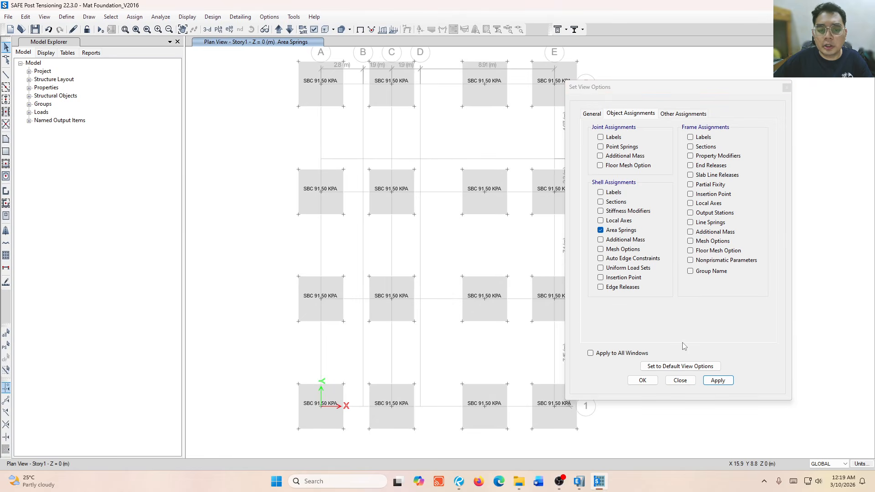
pyautogui.moveTo(303, 125); pyautogui.dragTo(250, 157, button='middle')
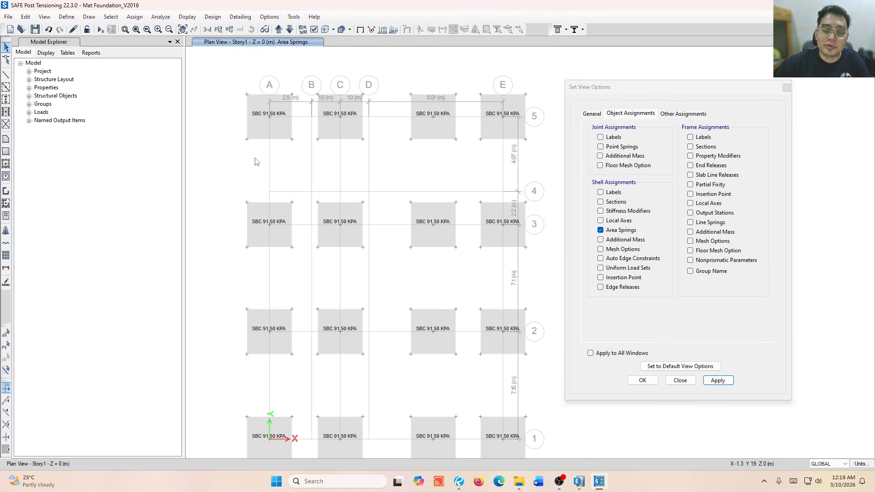
pyautogui.click(622, 232)
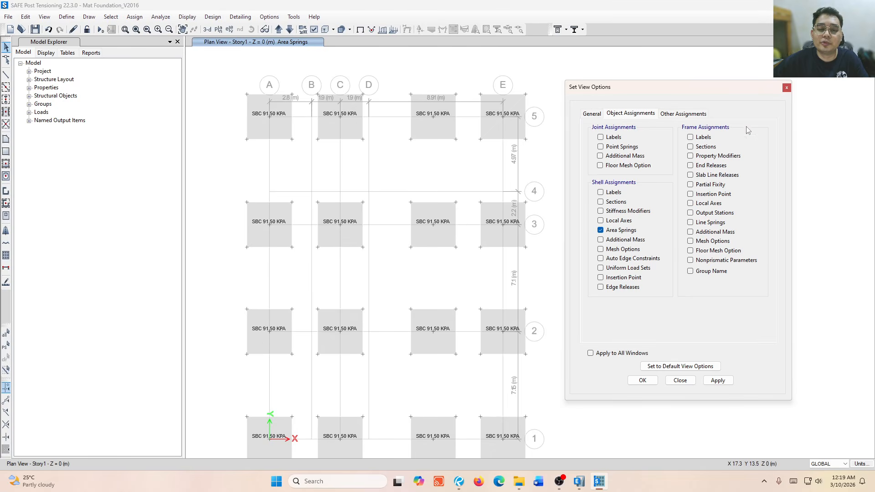
pyautogui.click(787, 88)
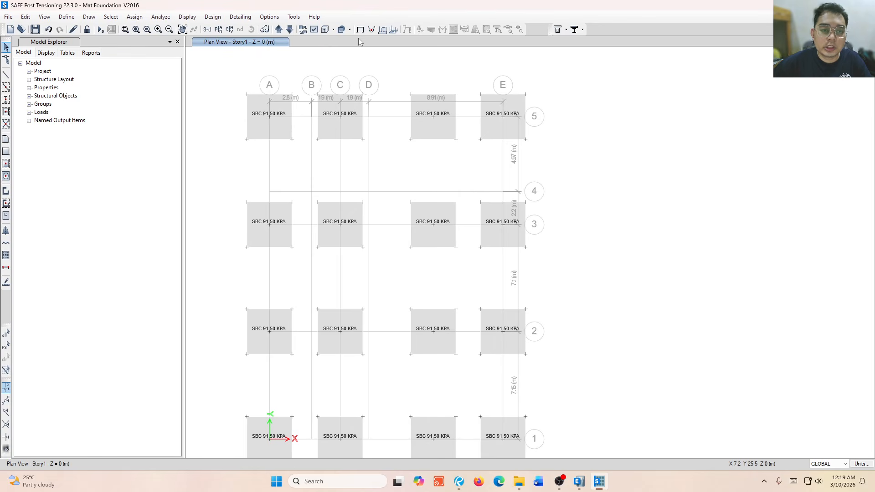
# Open the list of commands for defining model properties and loads
pyautogui.moveTo(405, 117); pyautogui.dragTo(448, 114, button='middle')
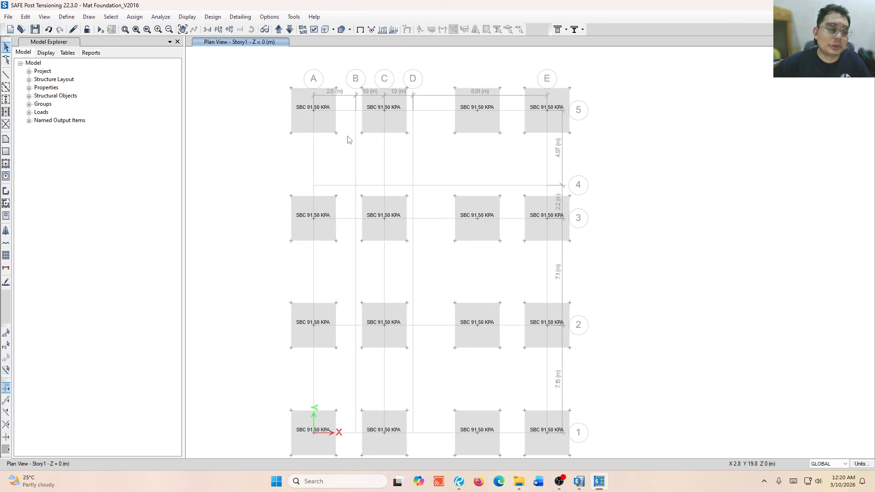
pyautogui.click(68, 18)
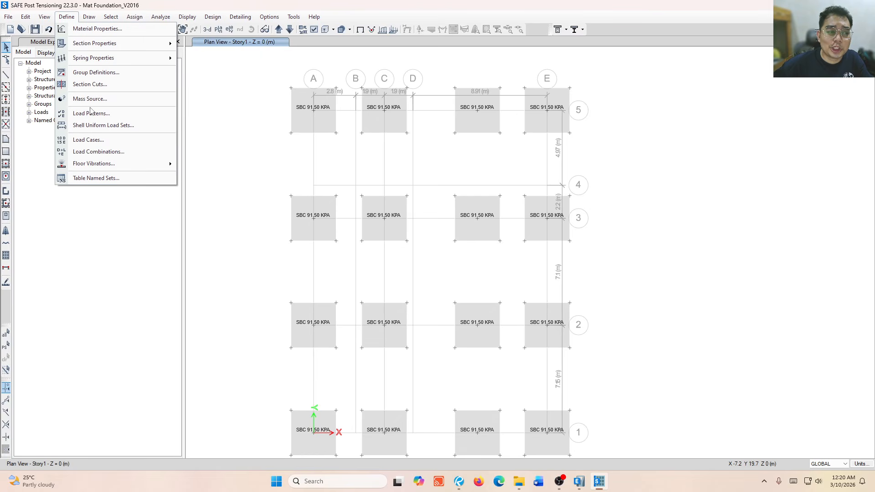
# Create a new load combination named ASD GRAVITY and set its combination type to Envelope
pyautogui.click(108, 153)
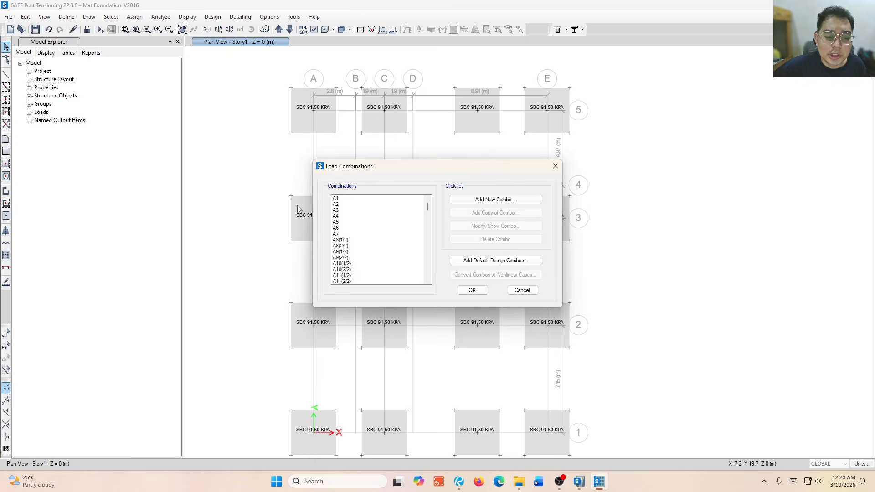
pyautogui.click(497, 202)
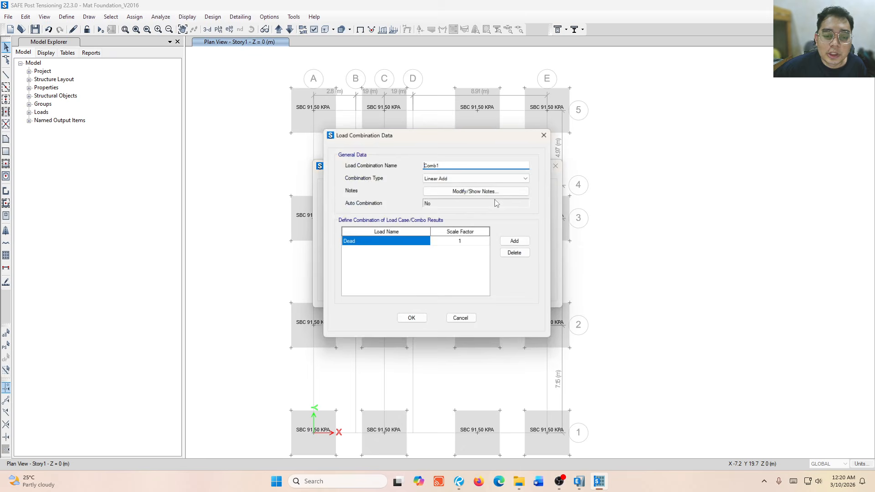
pyautogui.doubleClick(451, 164)
pyautogui.write('ASD G')
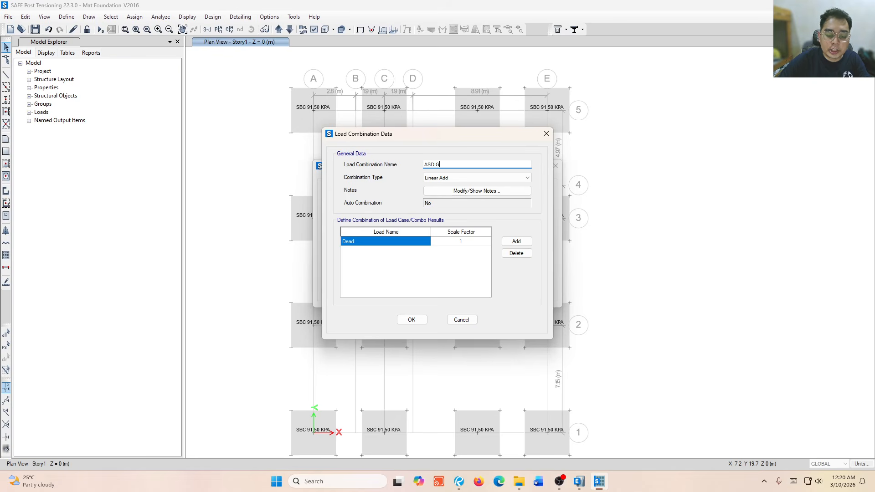
pyautogui.write('RAVITY')
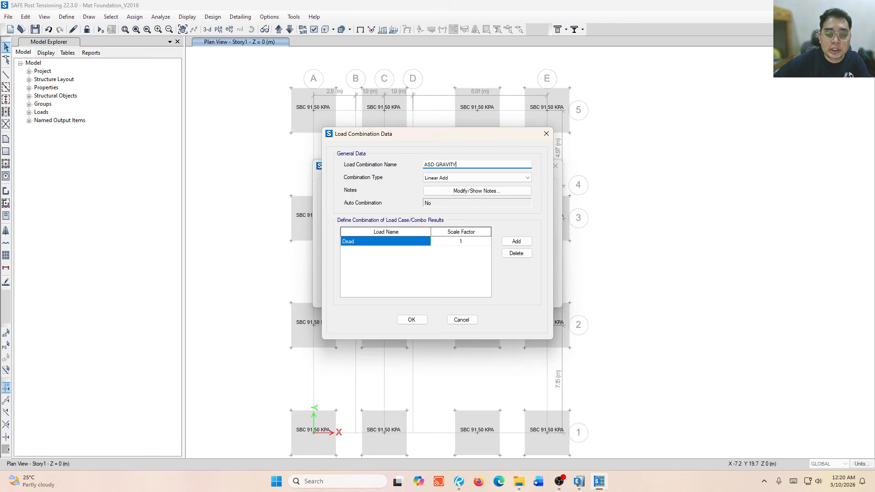
pyautogui.click(468, 179)
pyautogui.click(464, 192)
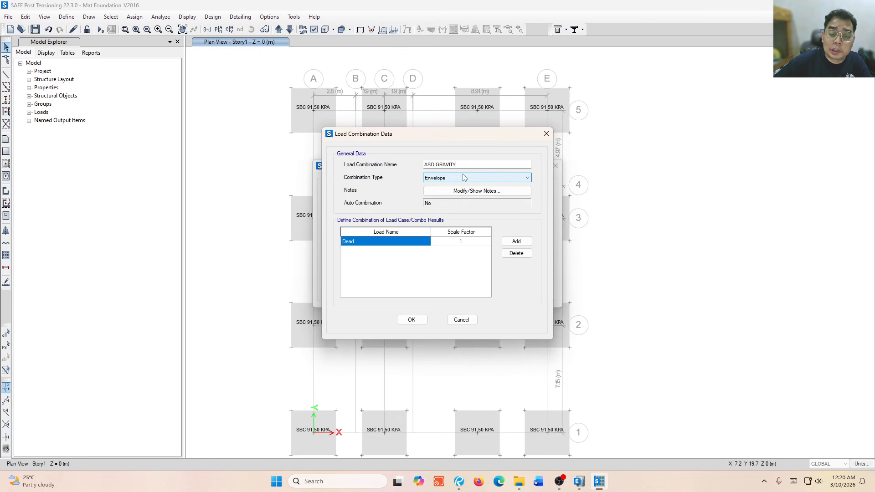
# Fill the ASD GRAVITY load list with combinations A1, A2 and A3, each with a scale factor of 1
pyautogui.click(410, 241)
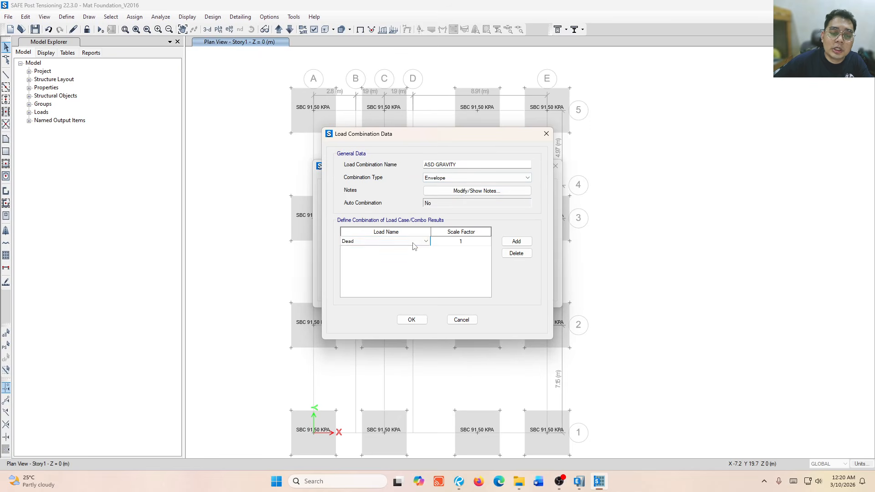
pyautogui.click(413, 241)
pyautogui.moveTo(427, 402); pyautogui.dragTo(424, 261)
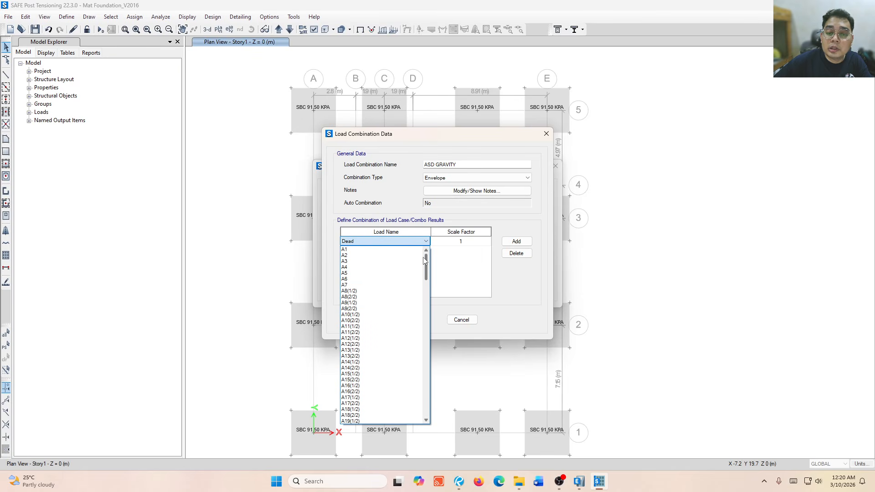
pyautogui.click(371, 250)
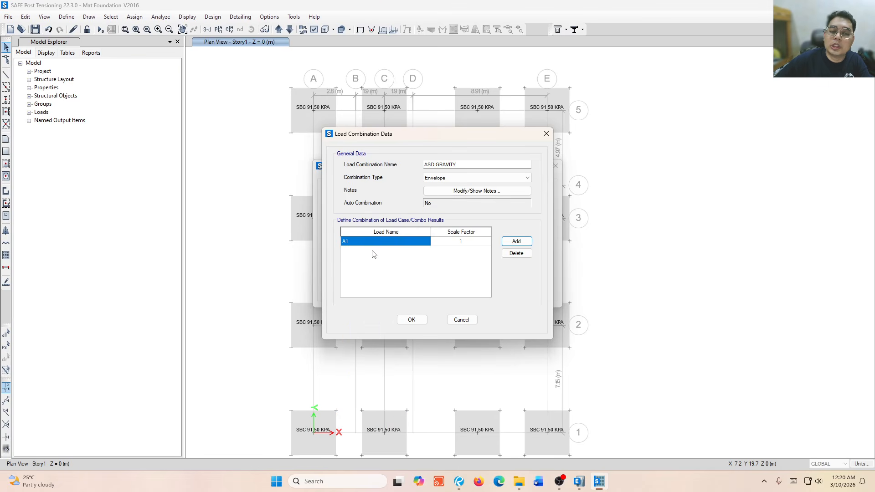
pyautogui.click(517, 242)
pyautogui.click(404, 251)
pyautogui.scroll(5, 403, 274)
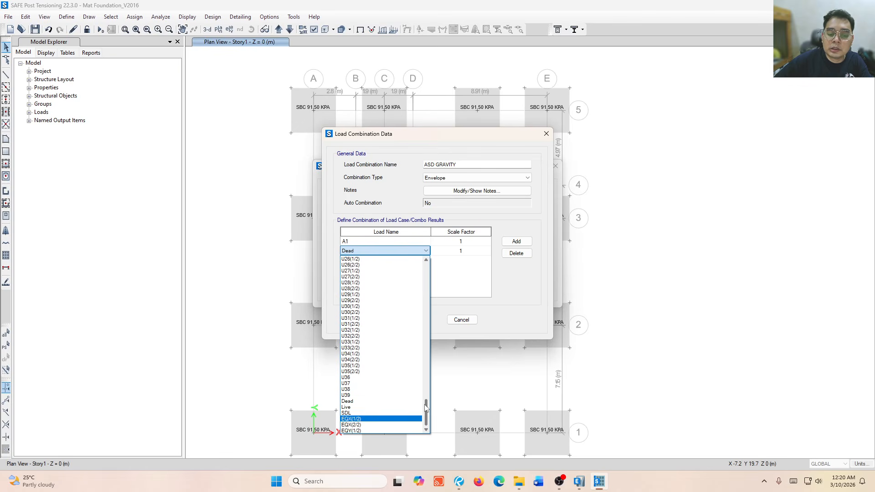
pyautogui.click(372, 264)
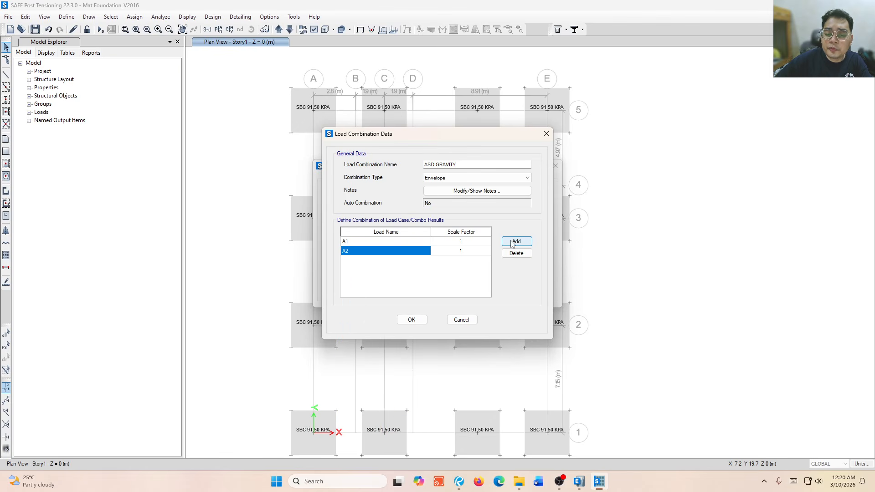
pyautogui.click(516, 241)
pyautogui.click(395, 262)
pyautogui.scroll(5, 383, 410)
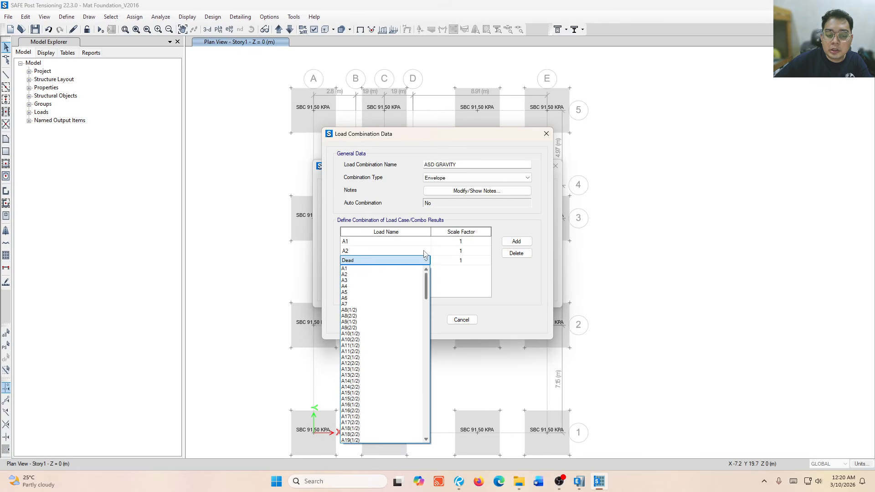
pyautogui.click(382, 280)
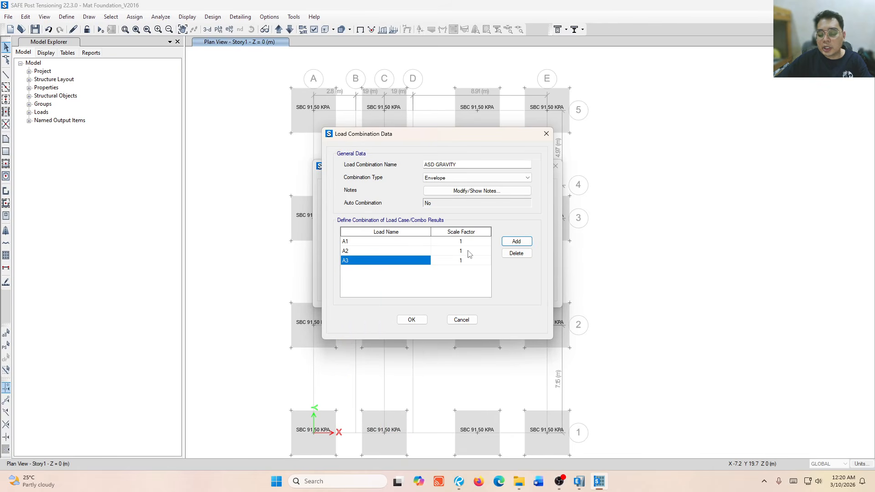
# Try the Linear Add combination type for ASD GRAVITY and go through its load names and scale factors
pyautogui.click(455, 179)
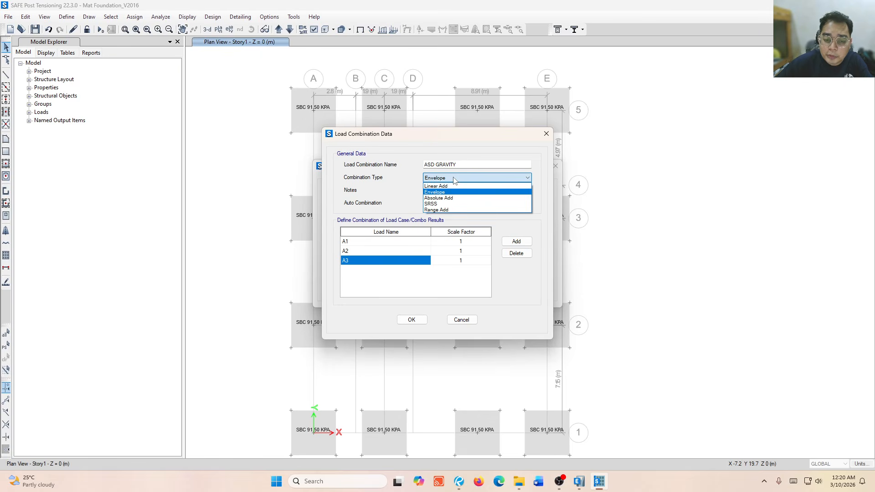
pyautogui.click(450, 195)
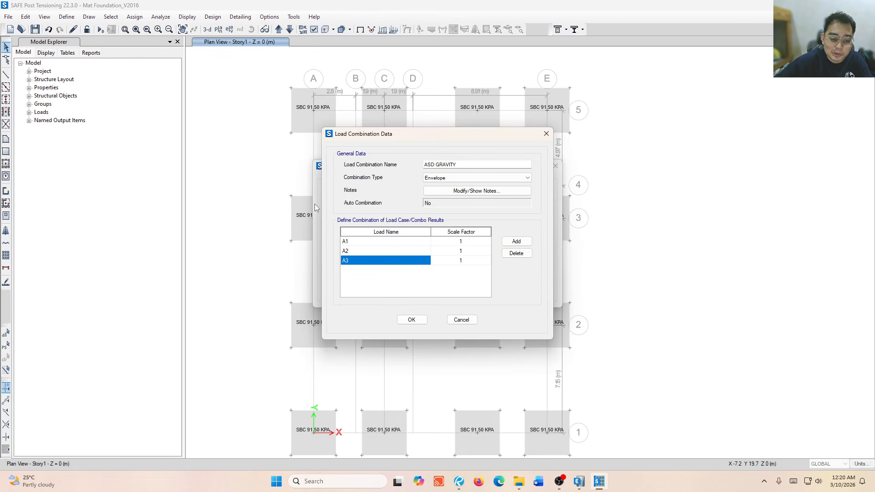
pyautogui.click(440, 178)
pyautogui.click(436, 186)
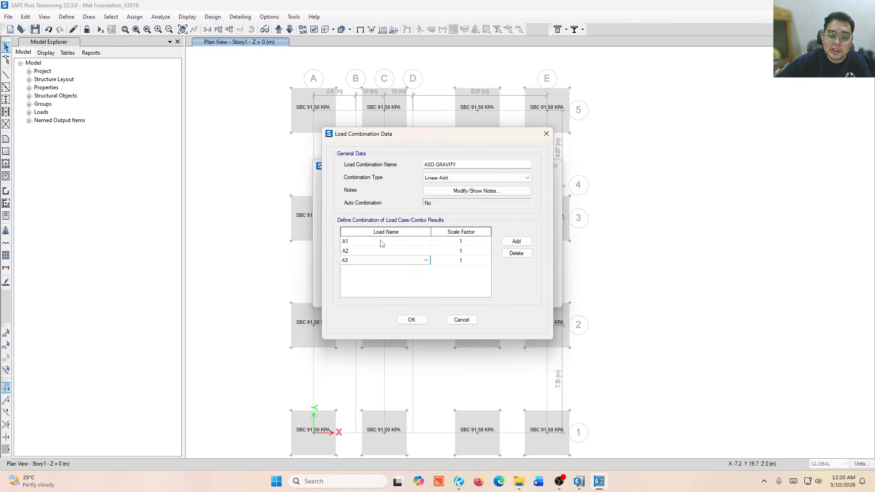
pyautogui.click(405, 245)
pyautogui.click(397, 256)
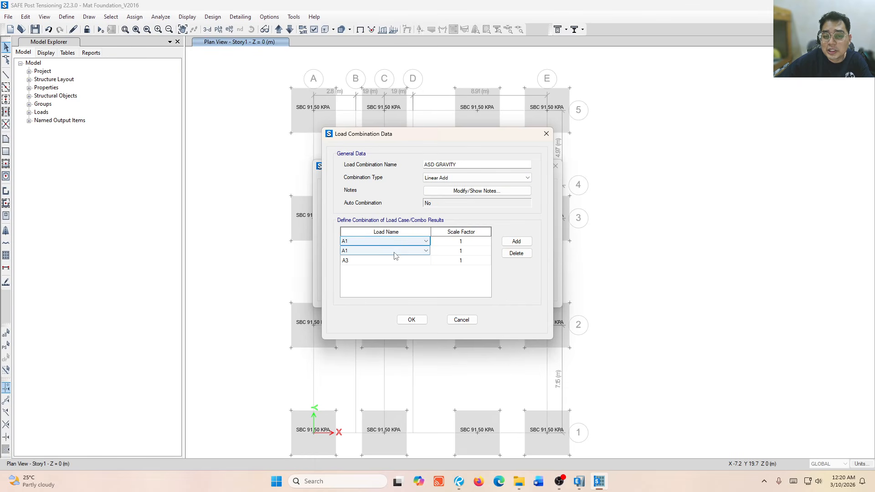
pyautogui.click(391, 262)
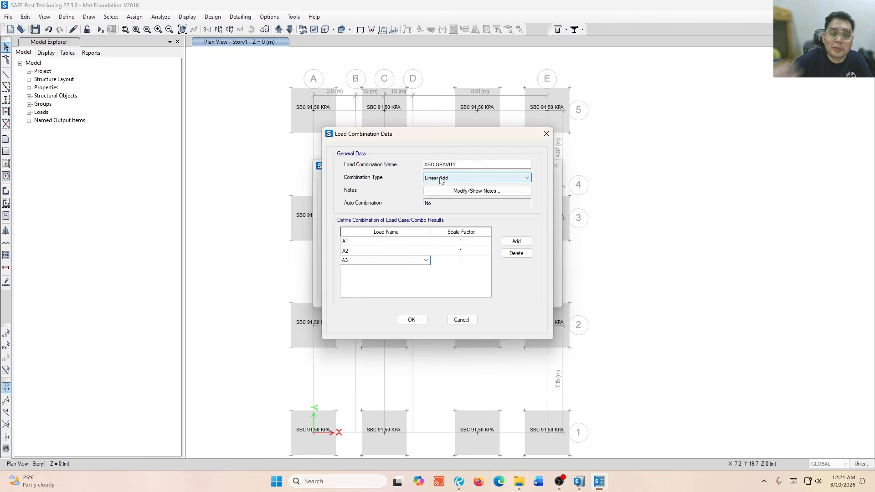
pyautogui.click(477, 177)
pyautogui.click(474, 183)
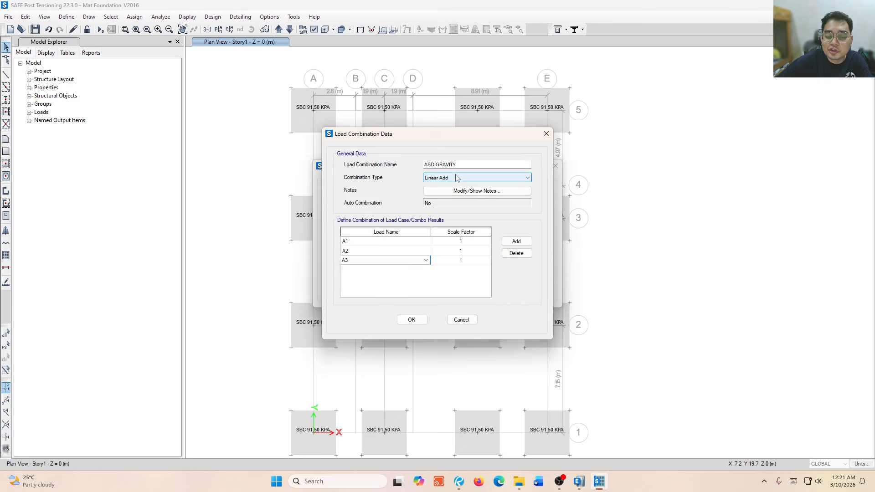
pyautogui.click(462, 242)
pyautogui.click(461, 260)
pyautogui.click(463, 252)
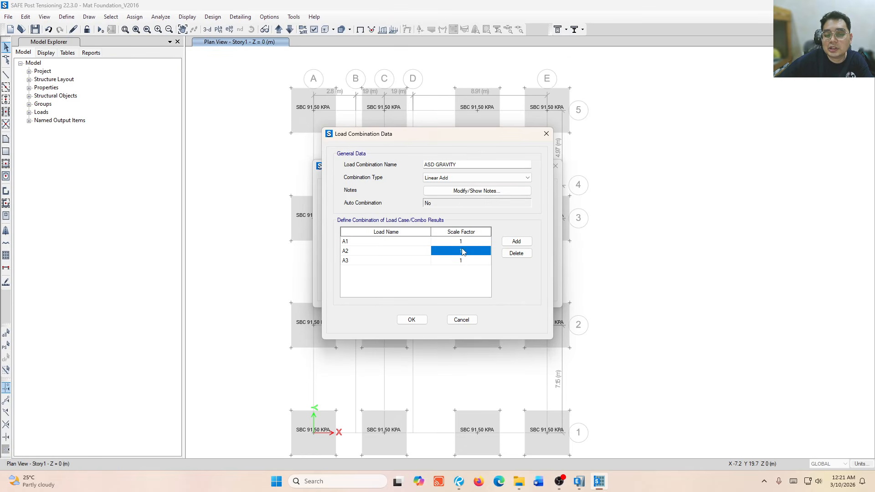
# Set the ASD GRAVITY combination type to Envelope and accept the combination
pyautogui.click(462, 177)
pyautogui.click(462, 187)
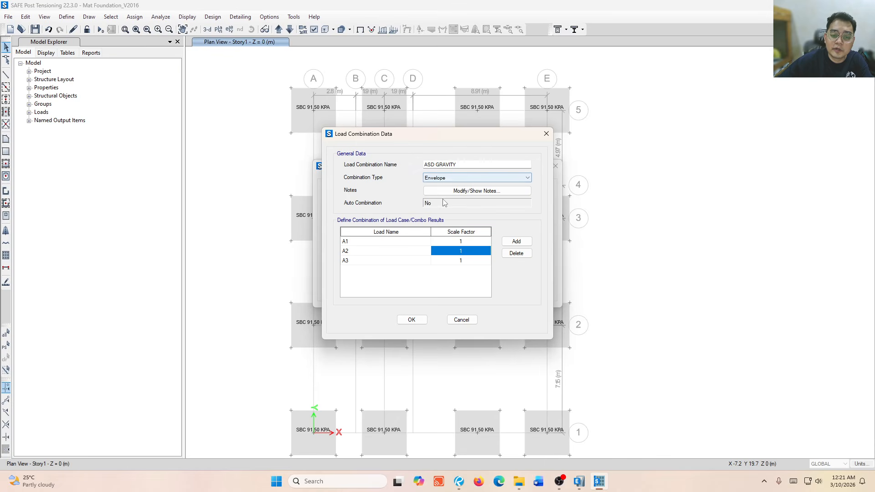
pyautogui.click(412, 320)
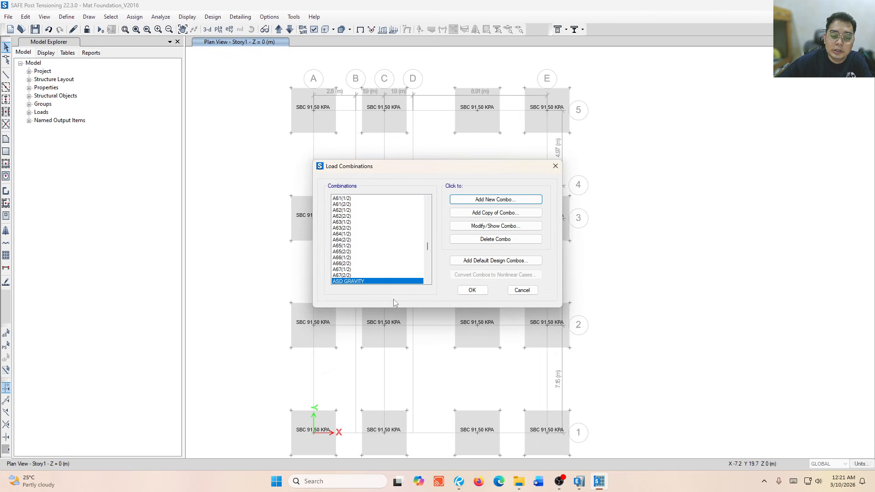
# Create another load combination named ASD TRANSIENT
pyautogui.click(474, 200)
pyautogui.doubleClick(465, 164)
pyautogui.write('ASD')
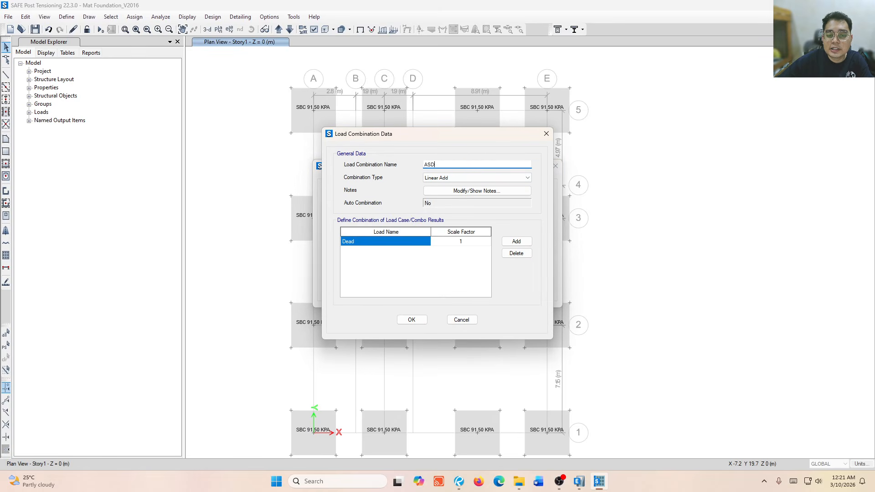
pyautogui.write(' TRANSIENT')
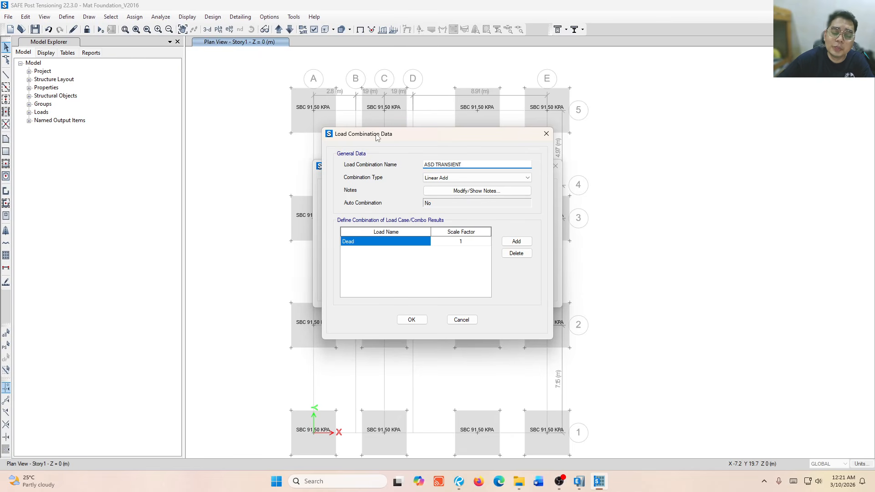
# Make A4 the first load of ASD TRANSIENT and set the combination type to Envelope
pyautogui.click(386, 241)
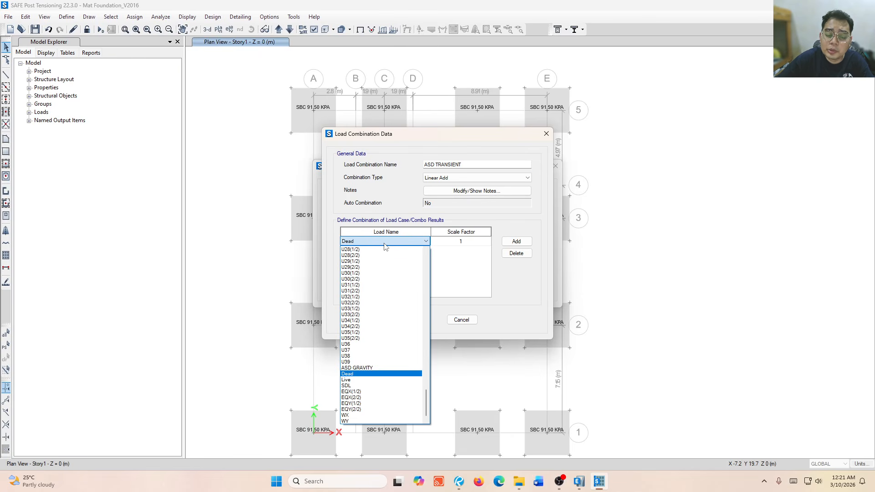
pyautogui.scroll(20, 409, 319)
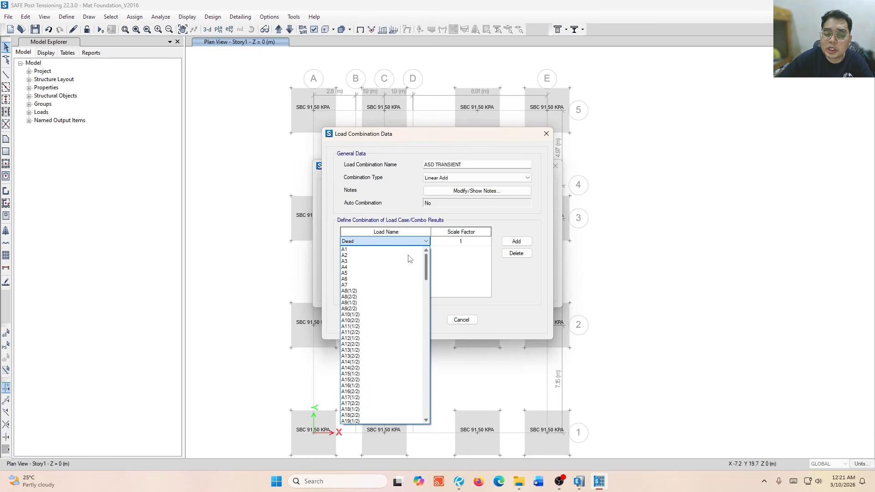
pyautogui.click(392, 267)
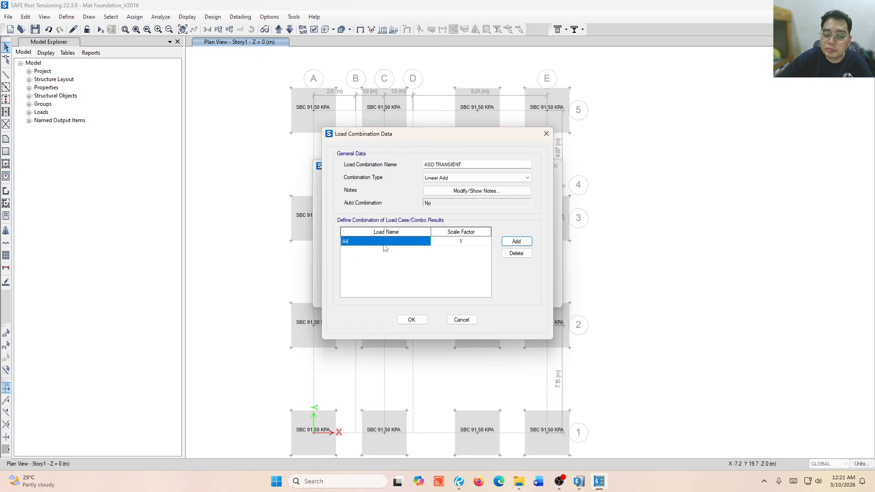
pyautogui.click(471, 178)
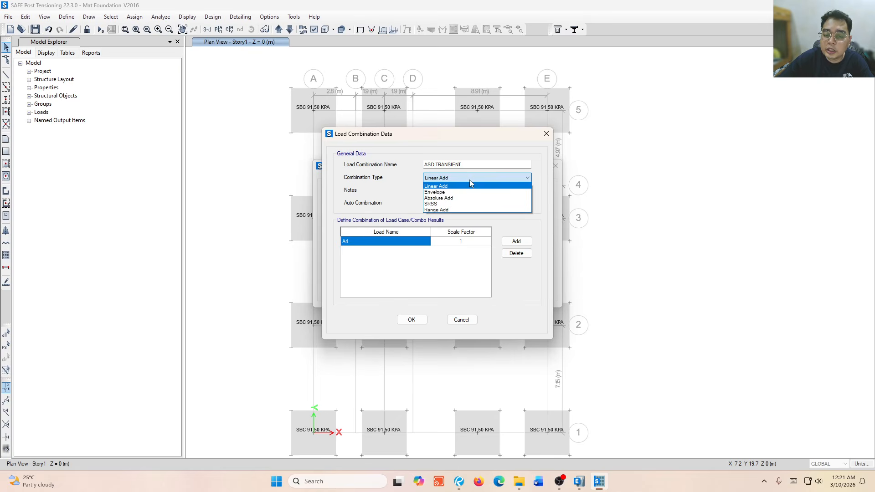
pyautogui.click(472, 191)
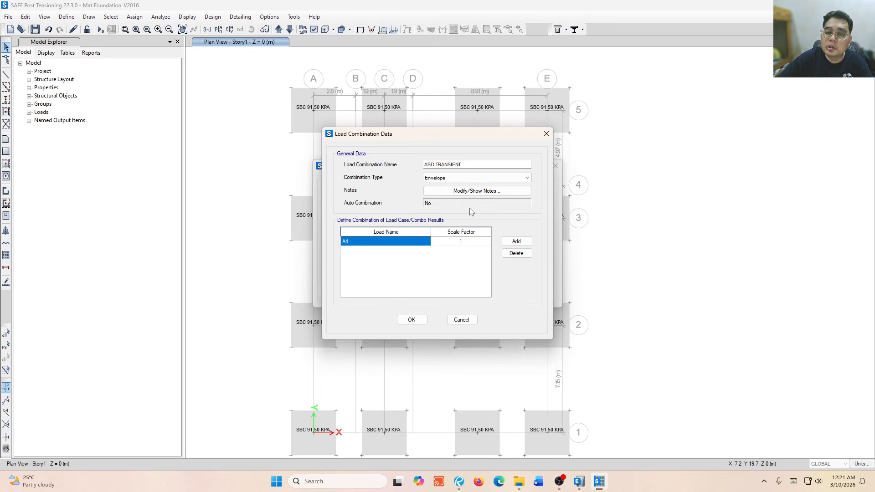
pyautogui.click(477, 164)
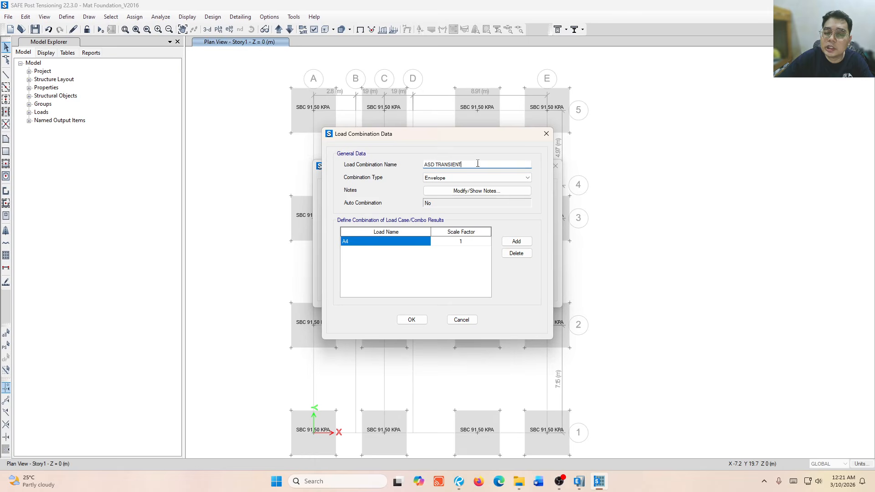
# Add A5 as the second load of ASD TRANSIENT with a scale factor of 1
pyautogui.click(517, 242)
pyautogui.click(388, 252)
pyautogui.scroll(-5, 401, 292)
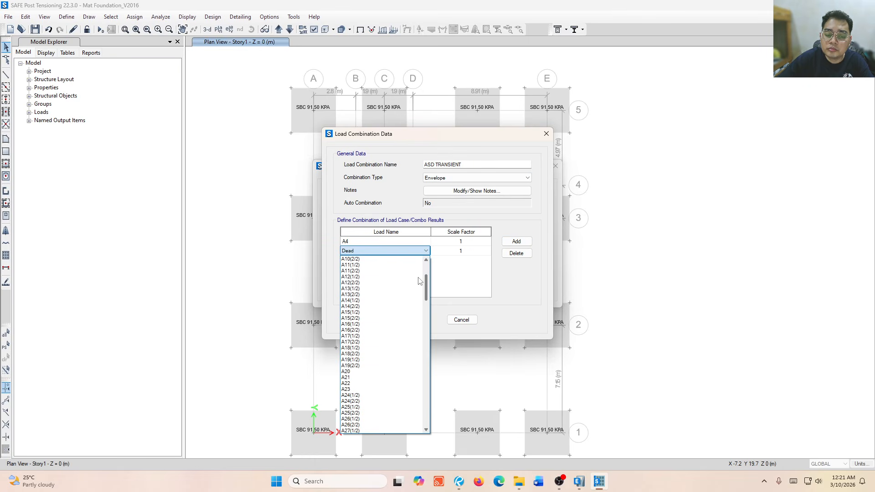
pyautogui.scroll(5, 419, 280)
pyautogui.click(378, 284)
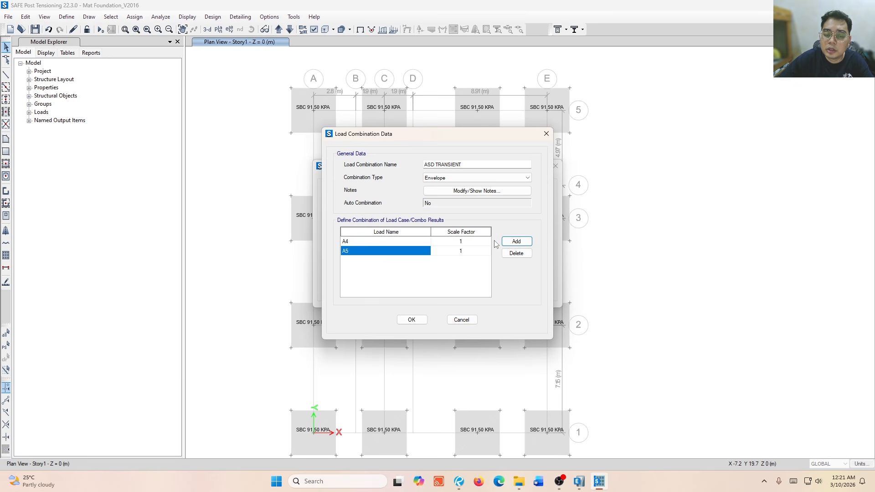
# Add A6 as the third load of ASD TRANSIENT with a scale factor of 1
pyautogui.click(517, 242)
pyautogui.click(387, 261)
pyautogui.click(426, 261)
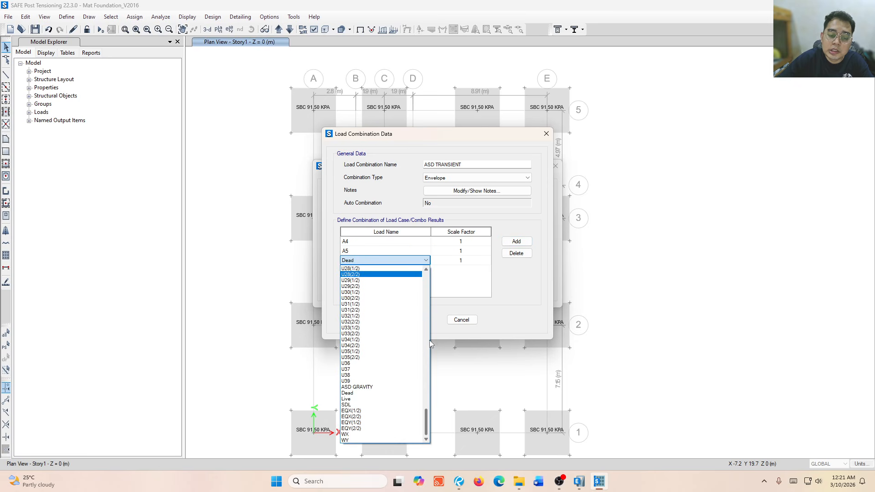
pyautogui.moveTo(427, 421); pyautogui.dragTo(428, 362)
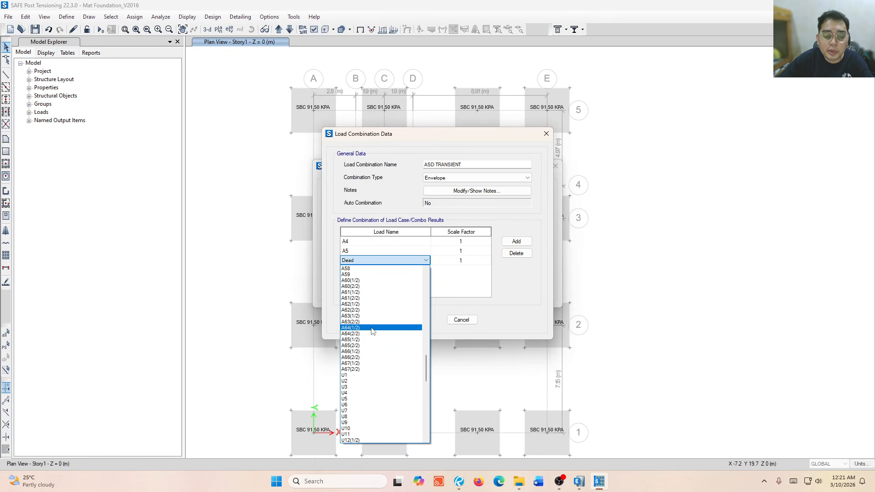
pyautogui.scroll(12, 373, 331)
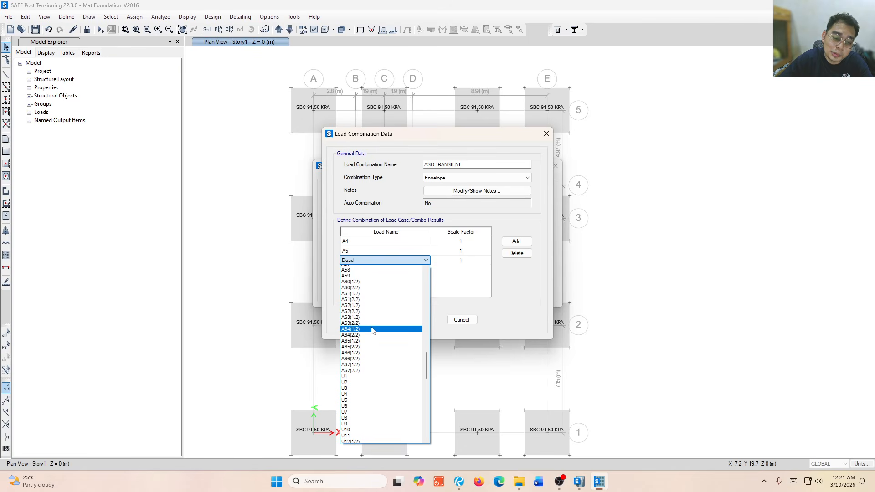
pyautogui.scroll(19, 373, 331)
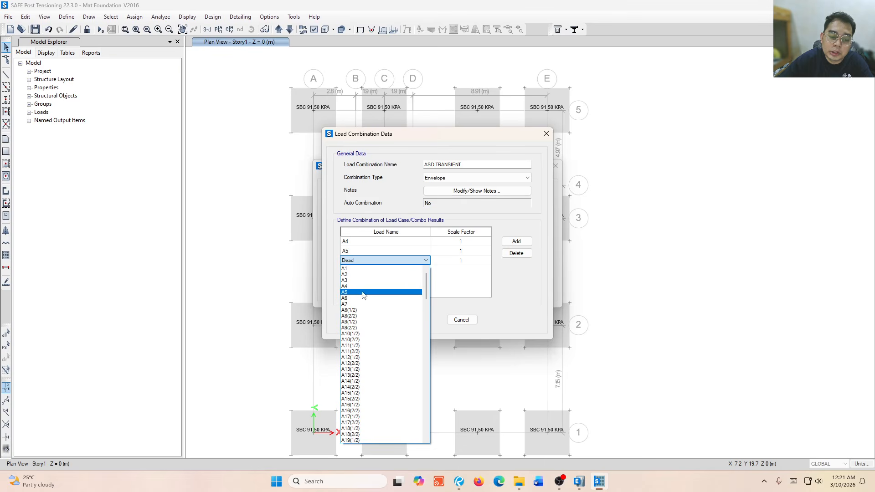
pyautogui.click(368, 299)
# Add A7 as the fourth load of ASD TRANSIENT with a scale factor of 1
pyautogui.click(512, 243)
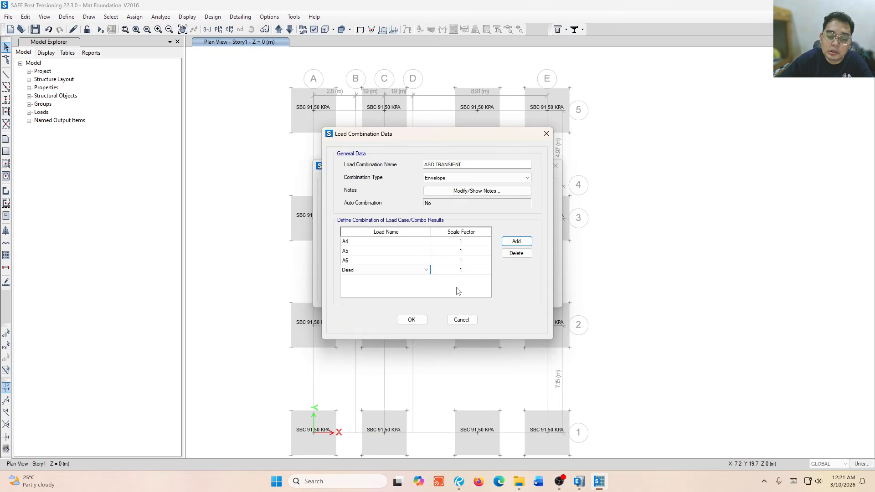
pyautogui.click(425, 270)
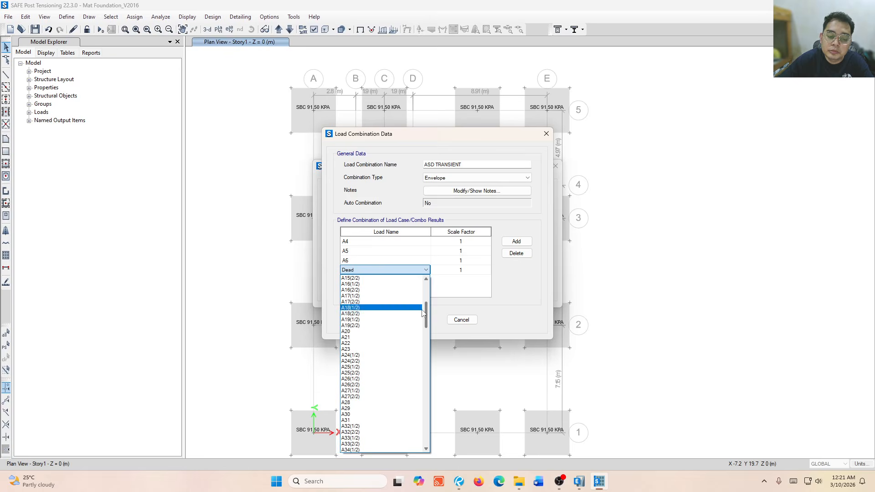
pyautogui.scroll(8, 369, 319)
pyautogui.click(361, 314)
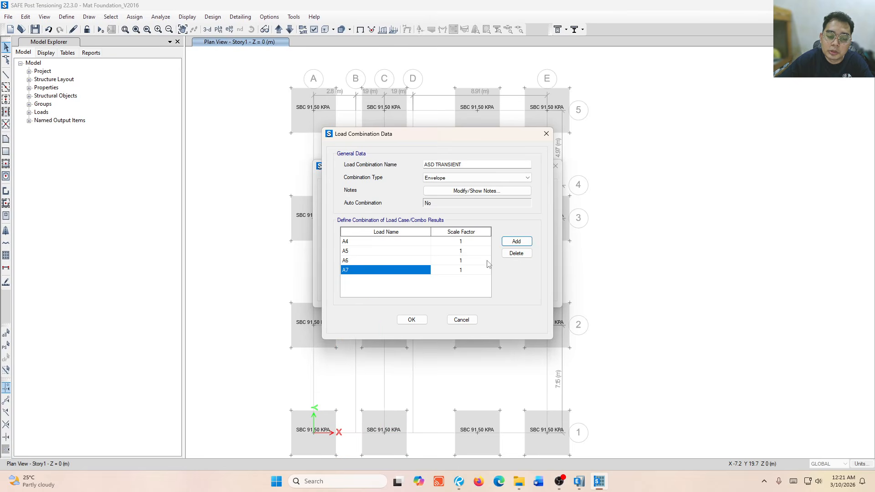
pyautogui.click(516, 241)
pyautogui.click(411, 283)
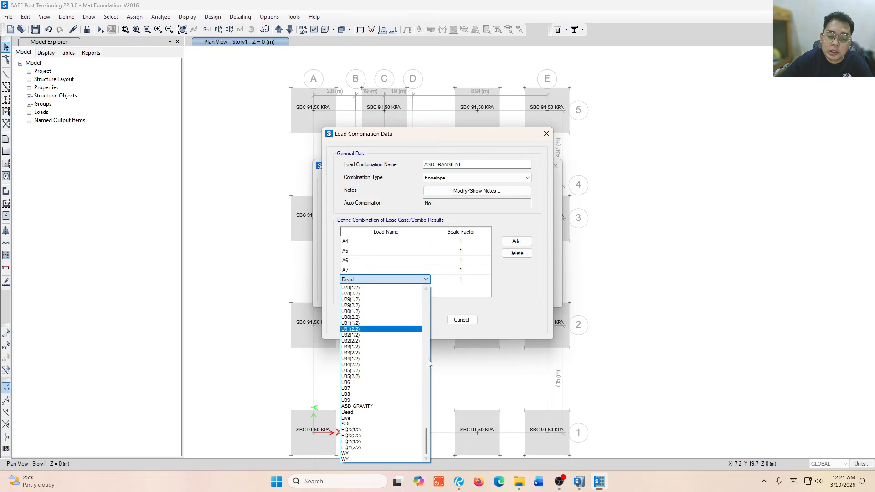
pyautogui.scroll(8, 372, 336)
pyautogui.click(370, 330)
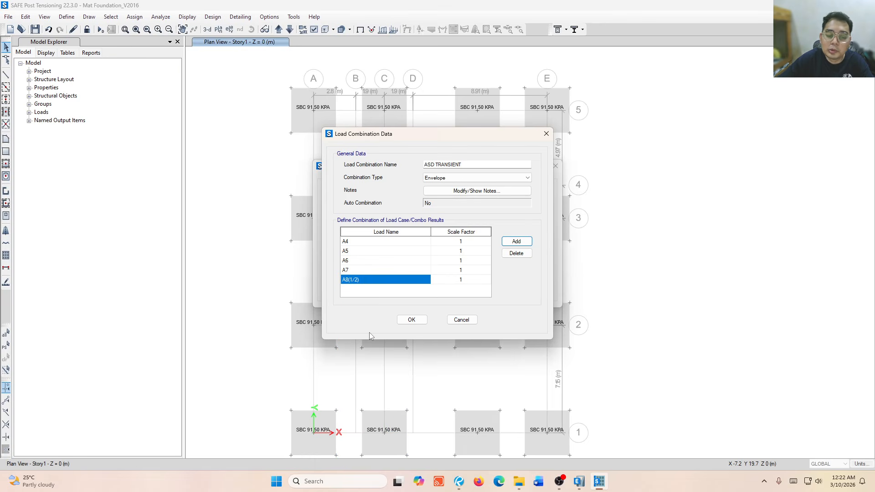
pyautogui.click(522, 257)
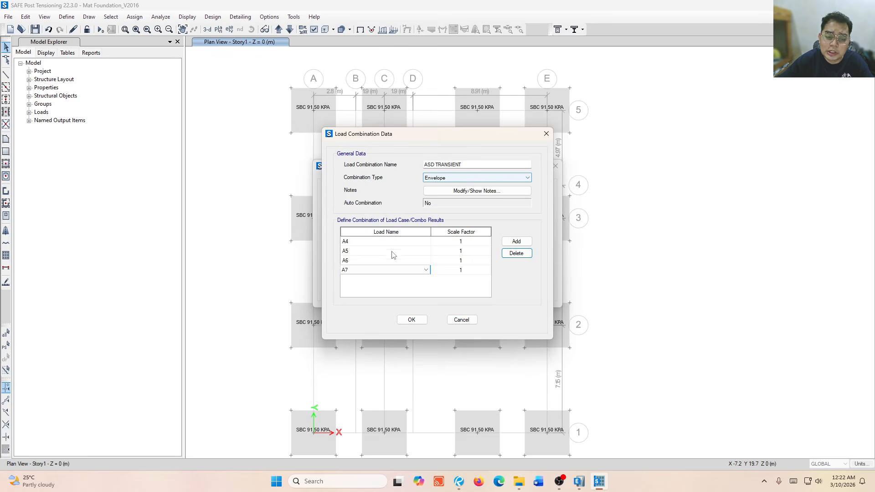
# Accept the ASD TRANSIENT combination and confirm the list of load combinations
pyautogui.click(480, 245)
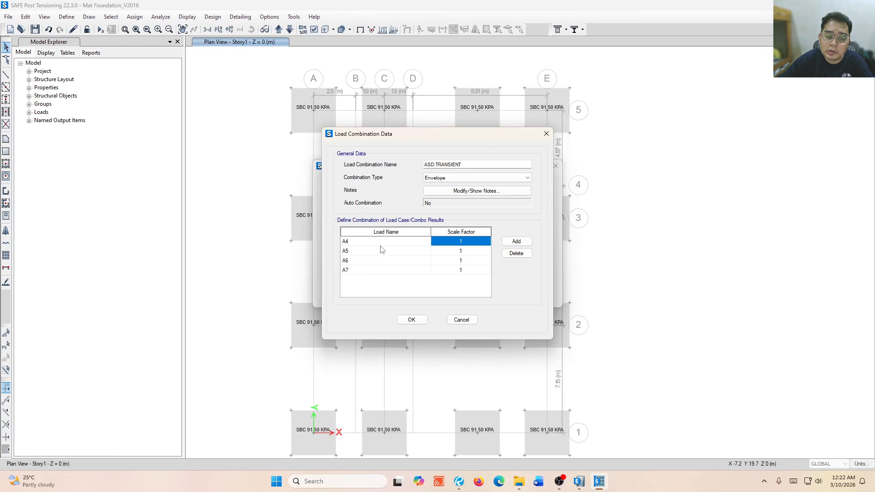
pyautogui.click(412, 320)
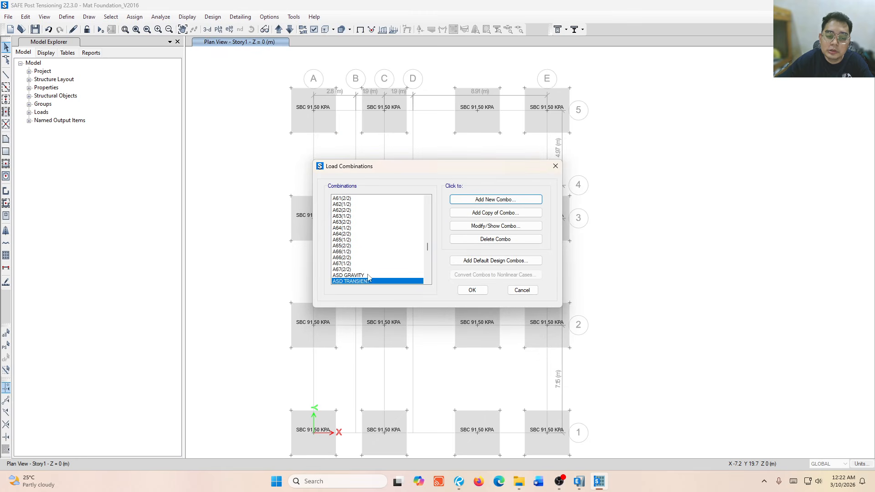
pyautogui.click(472, 289)
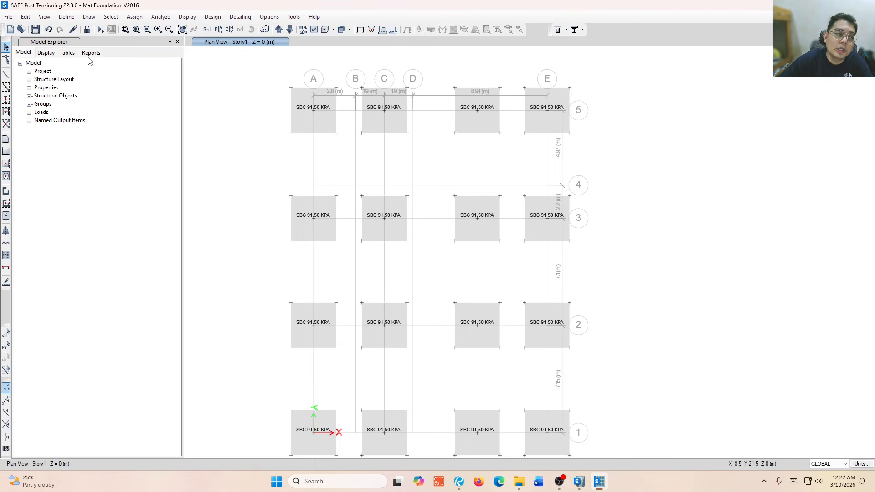
# Open the Load Combination Definitions table for interactive database editing
pyautogui.click(25, 16)
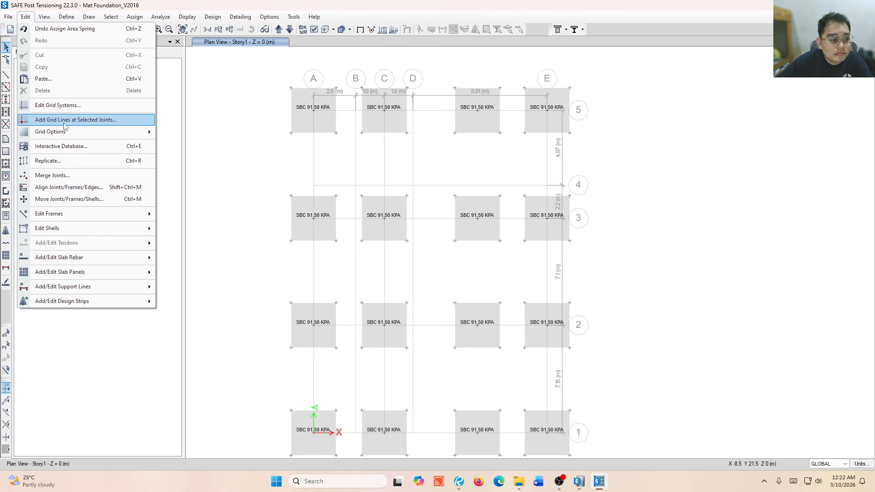
pyautogui.click(78, 147)
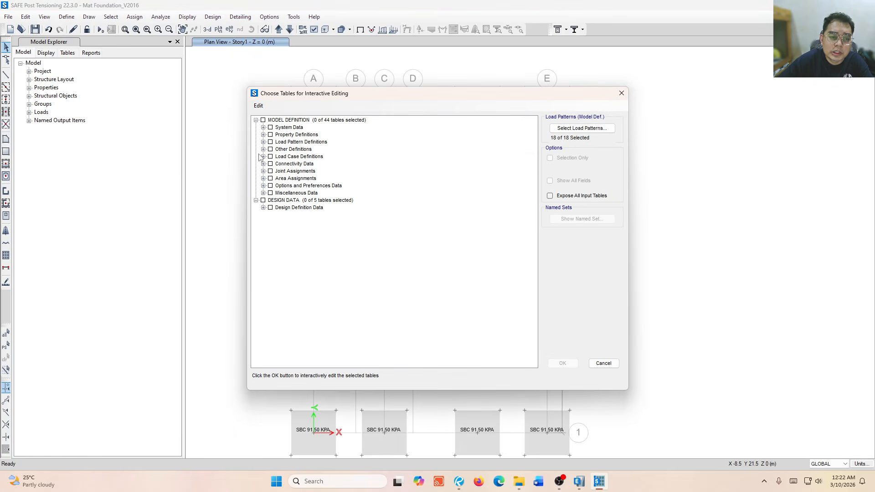
pyautogui.click(263, 156)
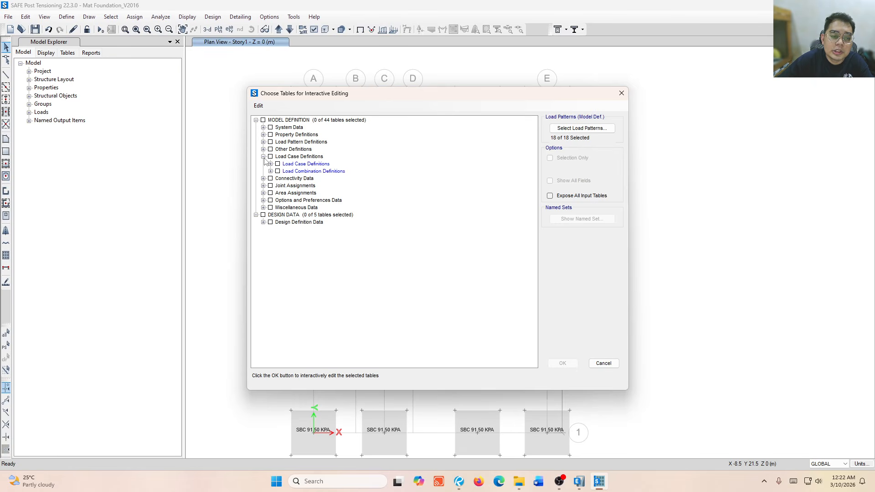
pyautogui.click(271, 171)
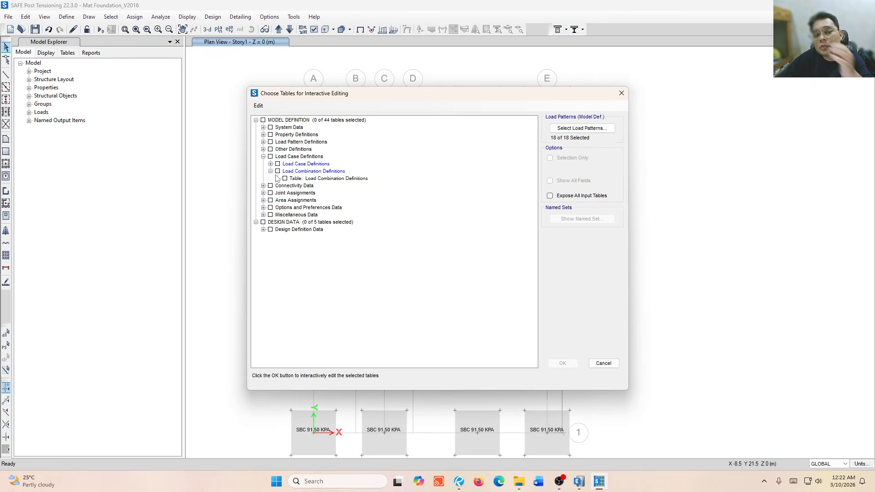
pyautogui.click(277, 171)
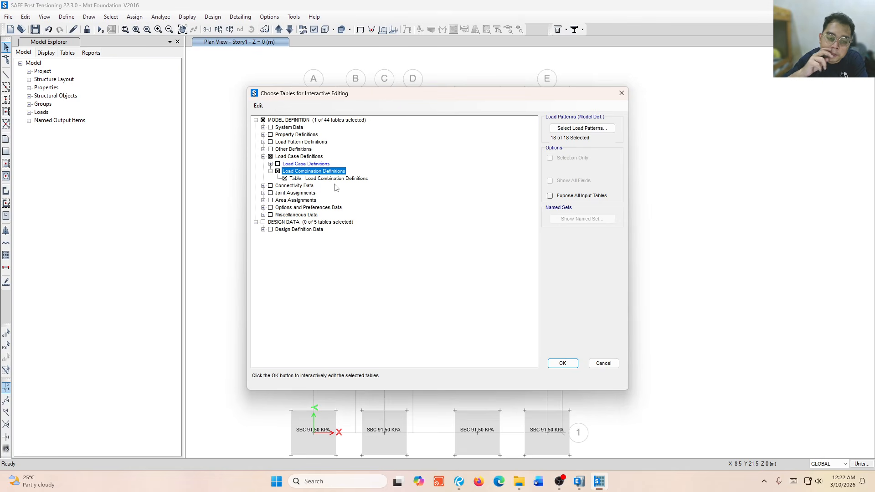
pyautogui.click(574, 361)
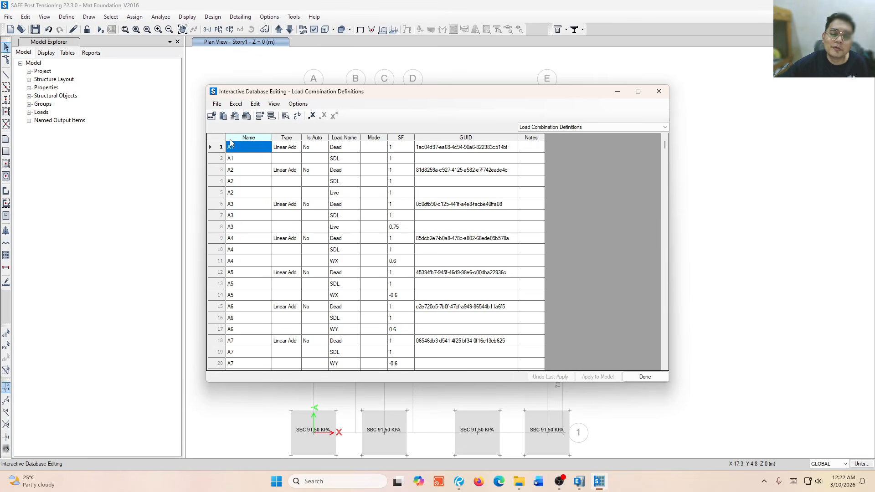
# Examine the names, types, load names and scale factors of combinations A1 and A2 in the table
pyautogui.click(250, 161)
pyautogui.click(312, 159)
pyautogui.click(339, 151)
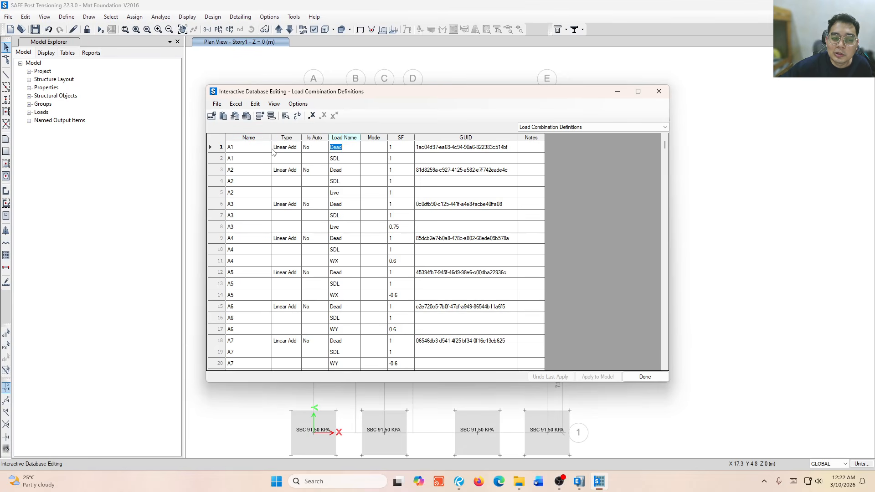
pyautogui.click(250, 148)
pyautogui.click(283, 150)
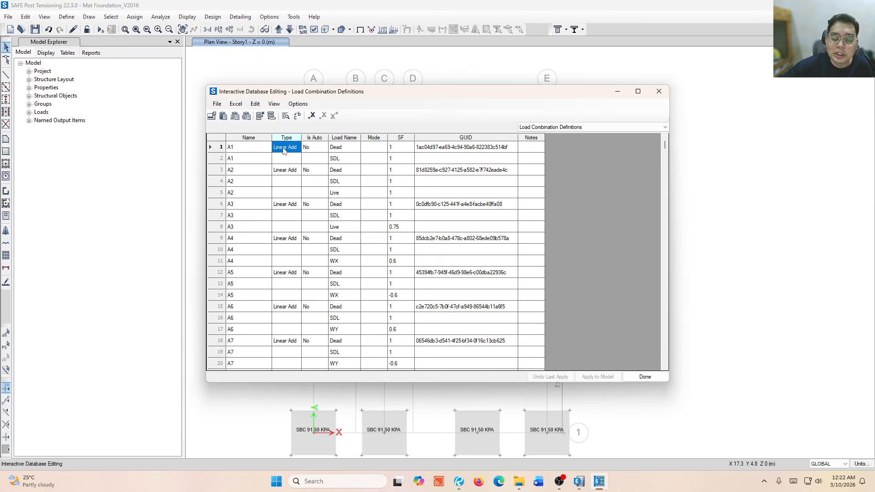
pyautogui.click(363, 149)
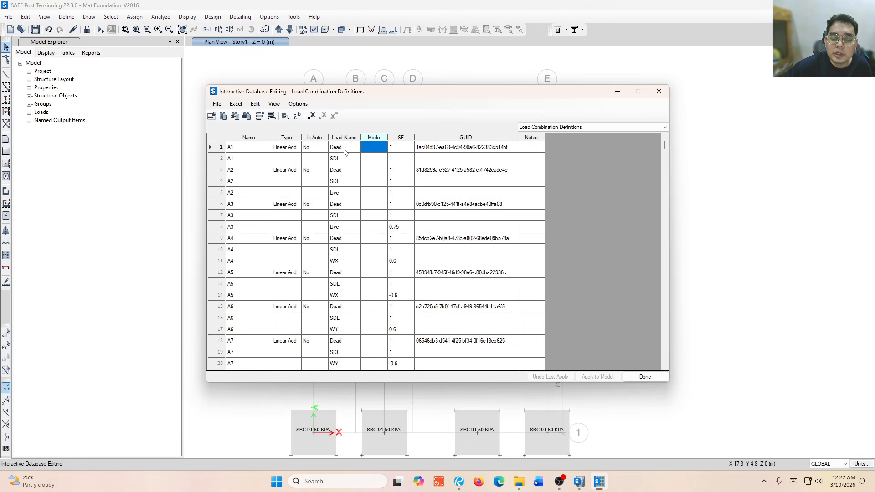
pyautogui.click(345, 152)
pyautogui.click(237, 152)
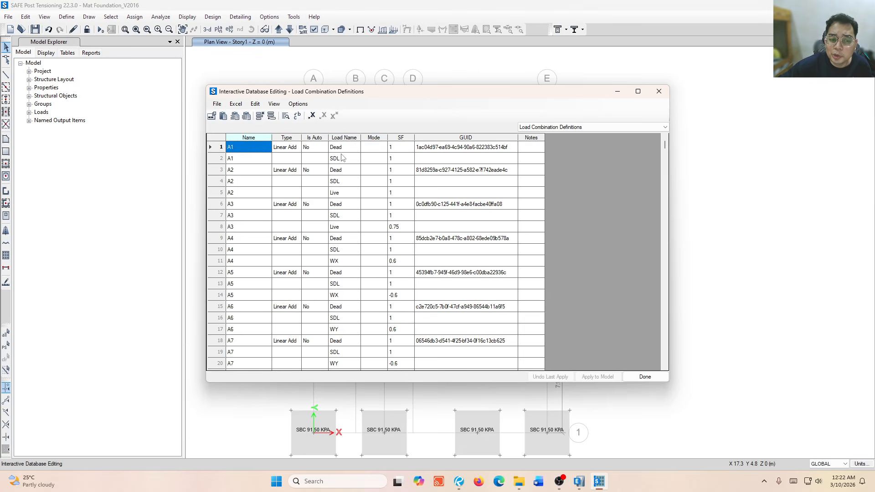
pyautogui.click(343, 152)
pyautogui.click(343, 159)
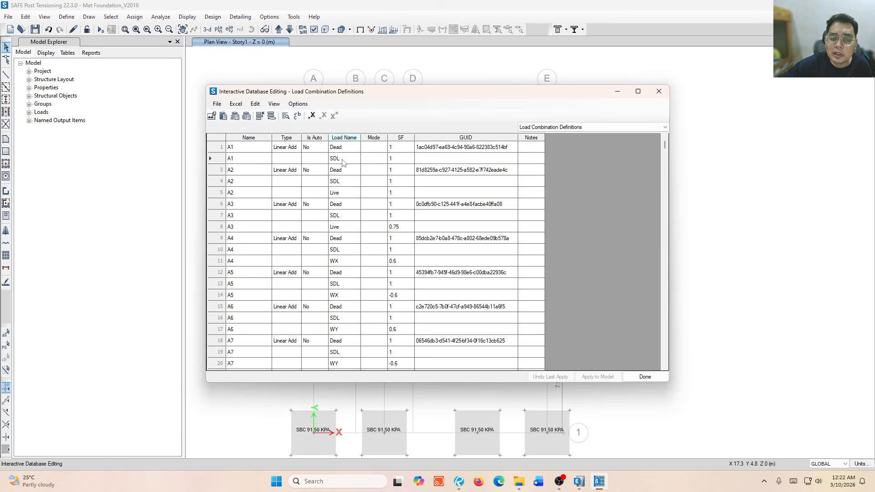
pyautogui.click(406, 150)
pyautogui.click(405, 158)
pyautogui.click(404, 159)
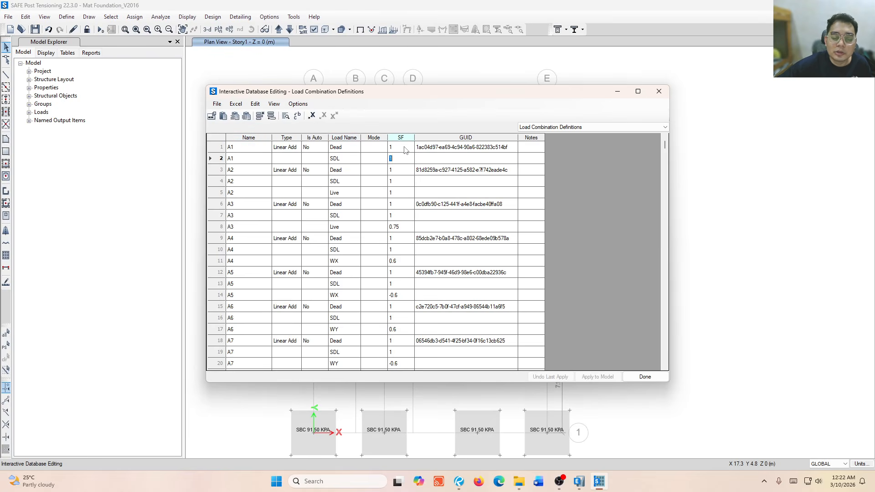
pyautogui.click(406, 148)
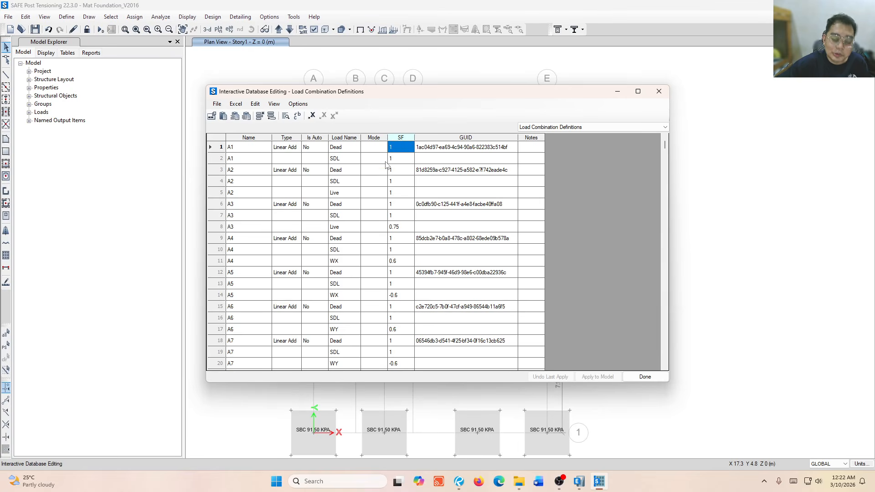
pyautogui.click(389, 159)
pyautogui.click(392, 148)
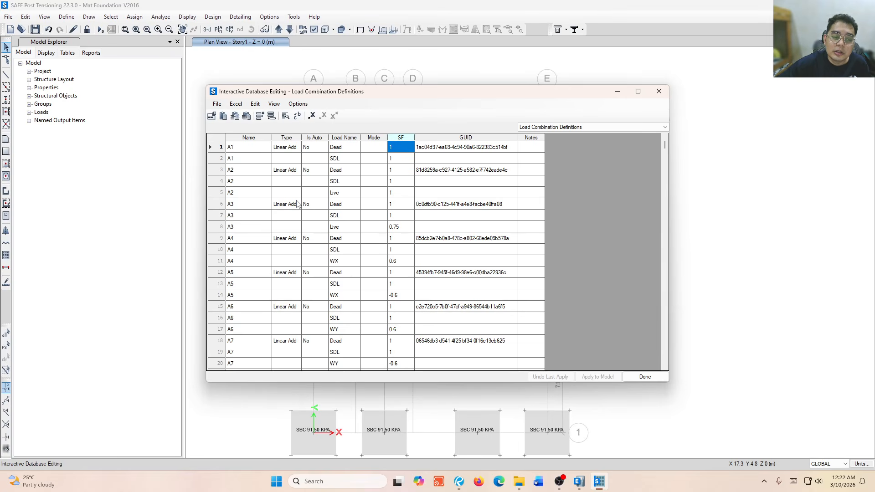
pyautogui.moveTo(262, 146); pyautogui.dragTo(396, 198)
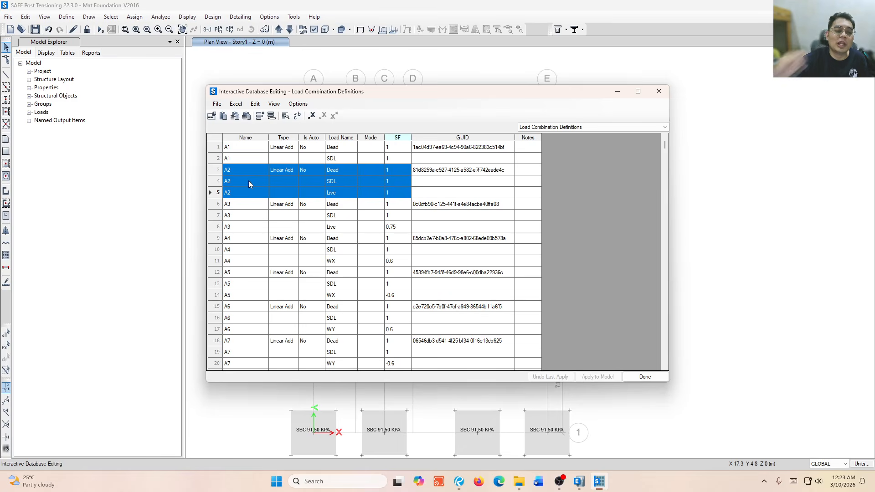
# Locate the ASD GRAVITY envelope in the combination table and select its rows from Name through GUID
pyautogui.scroll(-2, 288, 279)
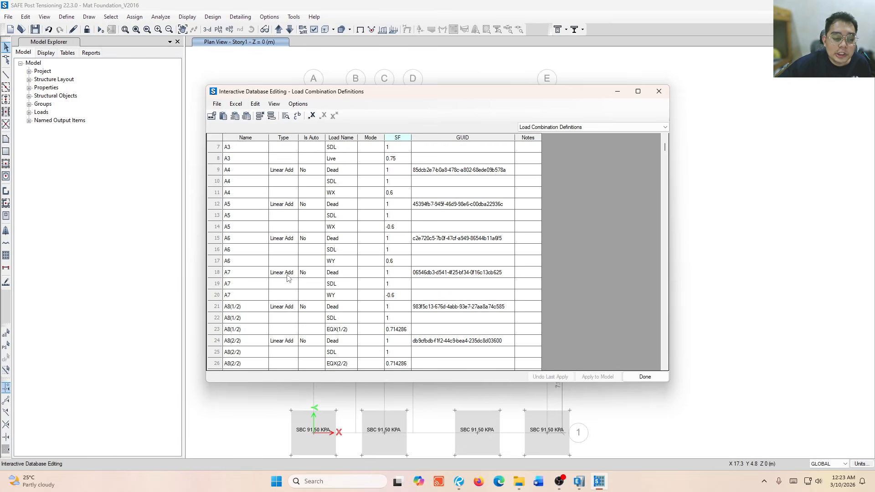
pyautogui.scroll(-20, 289, 279)
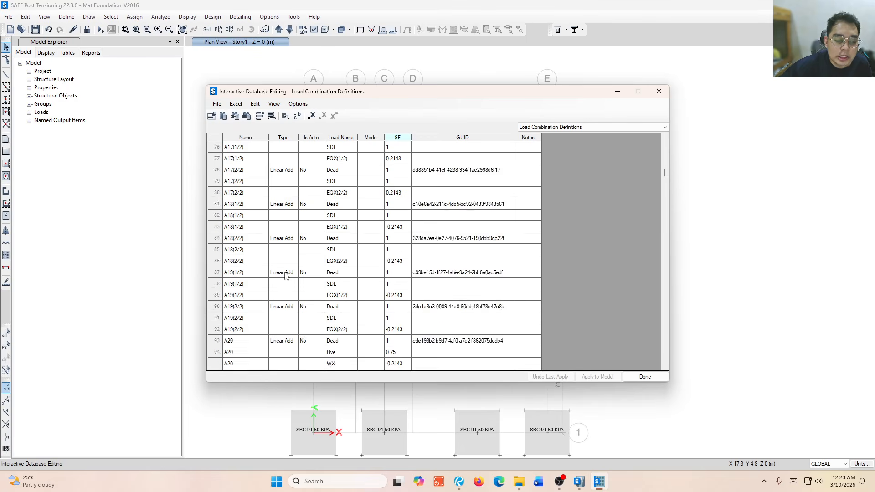
pyautogui.scroll(-20, 285, 274)
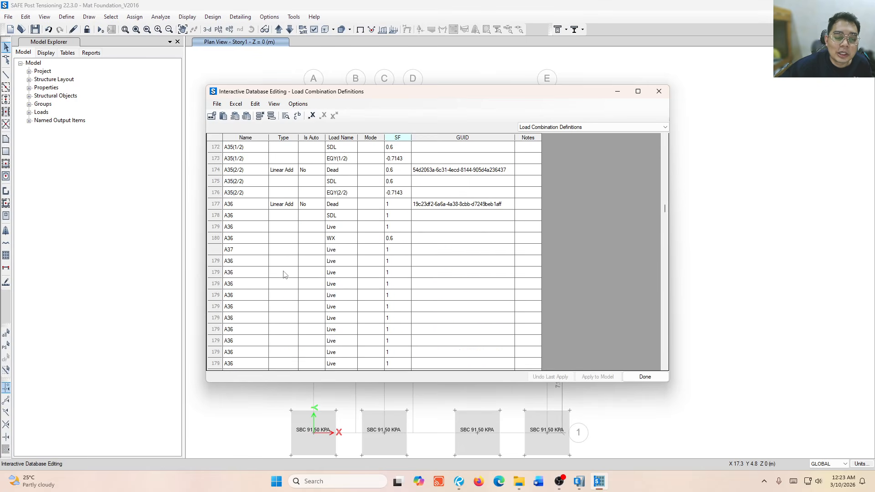
pyautogui.scroll(-20, 283, 274)
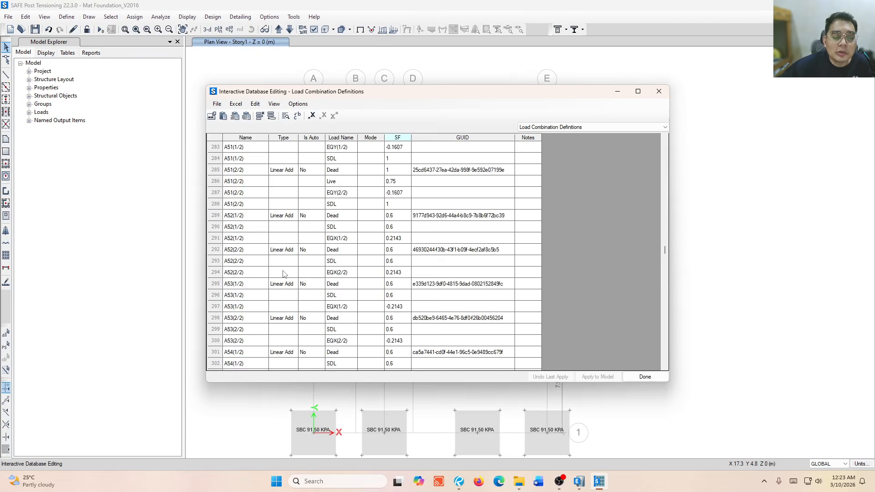
pyautogui.scroll(-20, 283, 274)
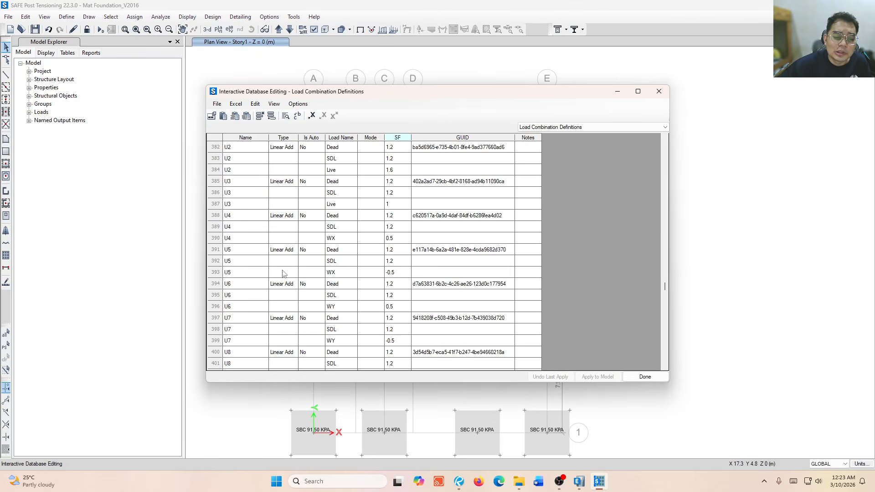
pyautogui.scroll(5, 283, 274)
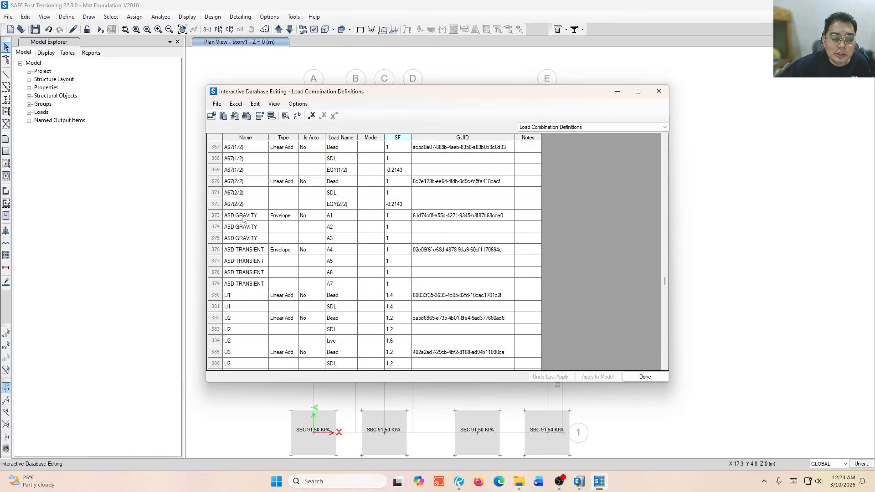
pyautogui.moveTo(246, 216); pyautogui.dragTo(453, 237)
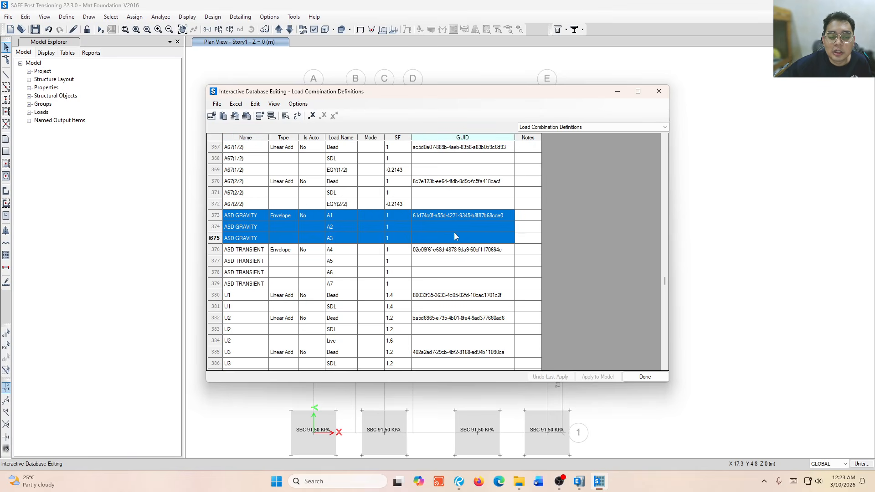
# Locate the ASD TRANSIENT envelope in the combination table and select its rows from Name through GUID
pyautogui.moveTo(233, 253); pyautogui.dragTo(449, 282)
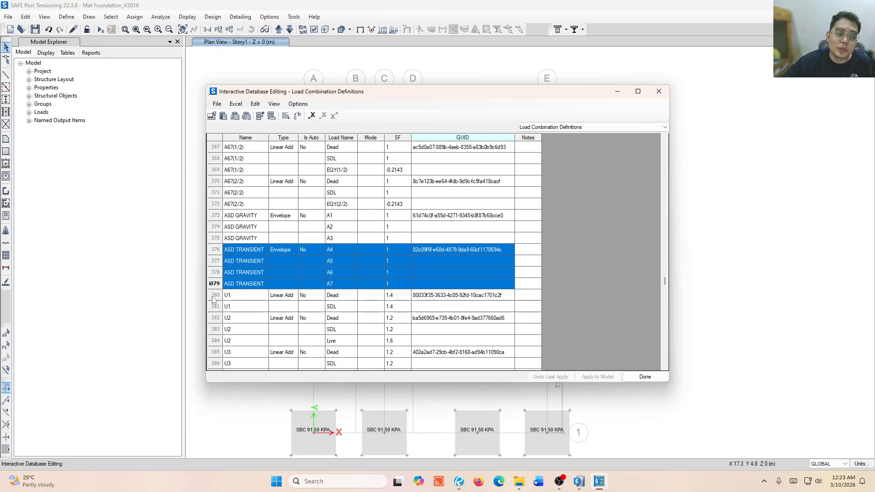
pyautogui.click(233, 253)
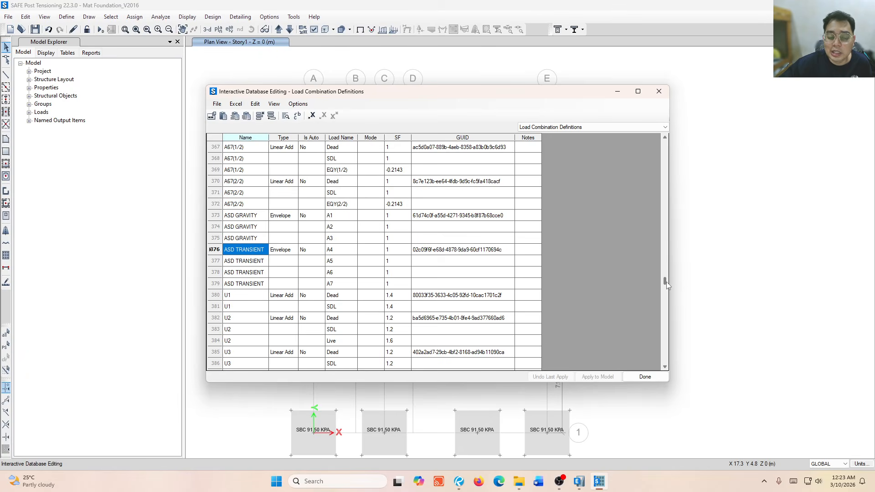
pyautogui.moveTo(665, 281); pyautogui.dragTo(668, 136)
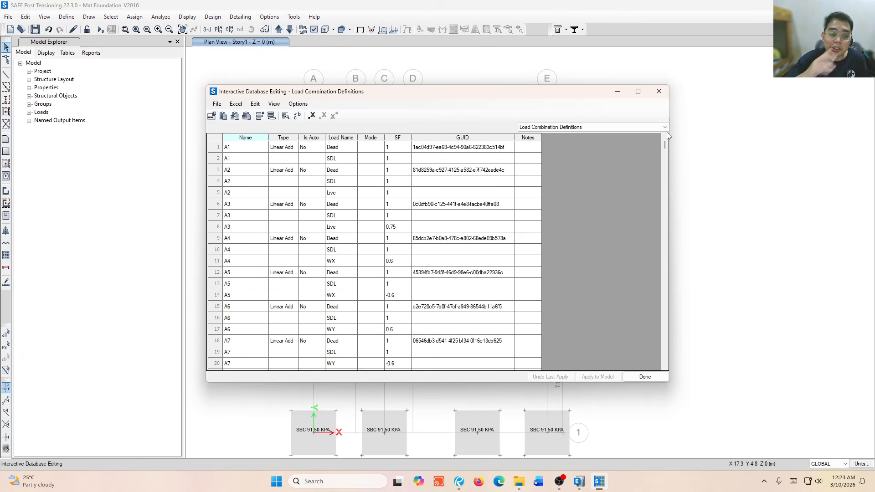
# Export the Load Combination Definitions table to Excel and show the resulting workbook full screen
pyautogui.click(228, 105)
pyautogui.click(227, 106)
pyautogui.click(227, 105)
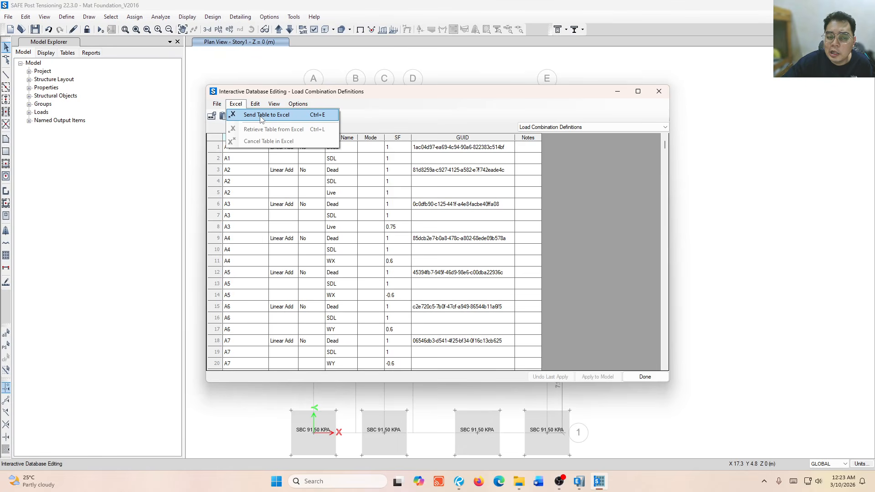
pyautogui.click(261, 118)
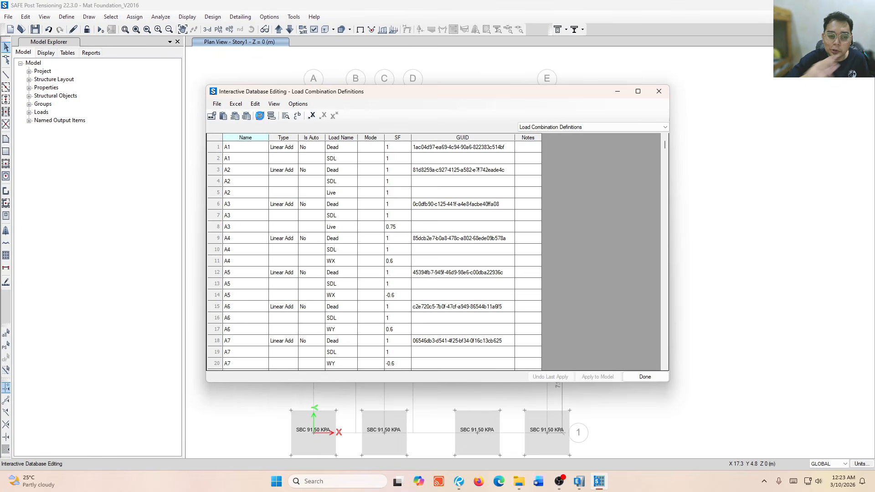
pyautogui.click(610, 483)
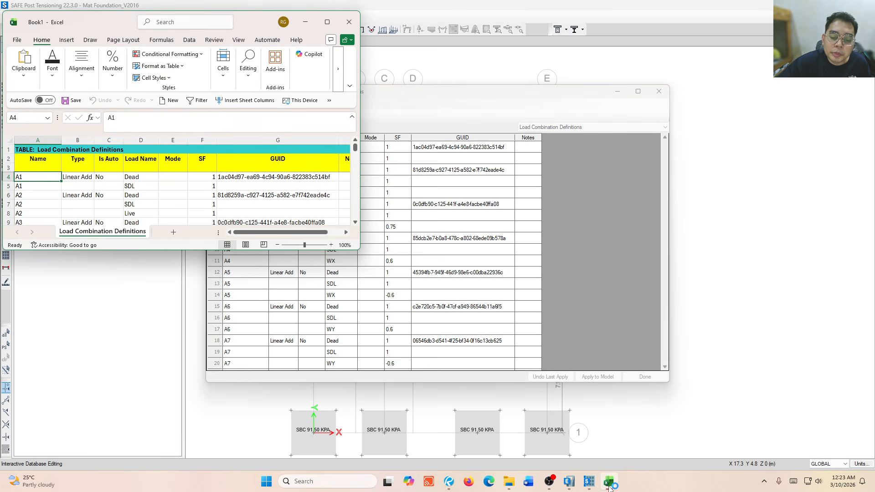
pyautogui.click(327, 22)
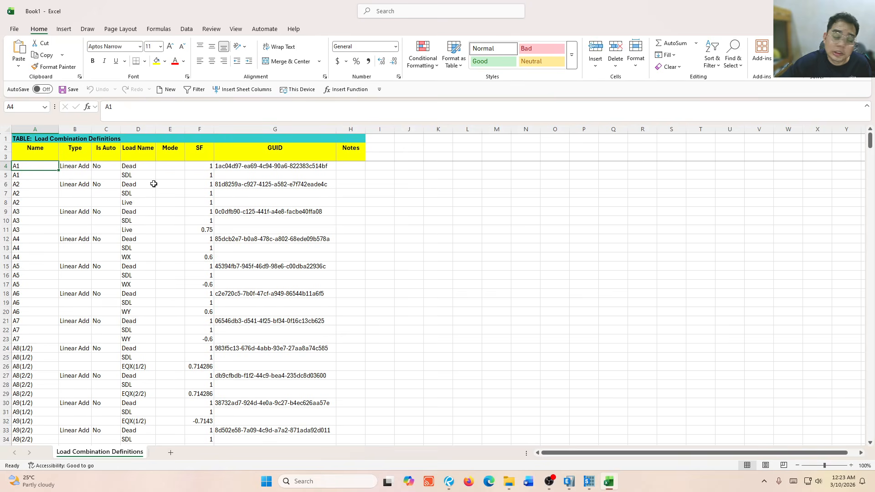
# Find the ASD TRANSIENT rows in the worksheet and insert three blank rows directly below the last one, at row 383
pyautogui.scroll(-20, 109, 272)
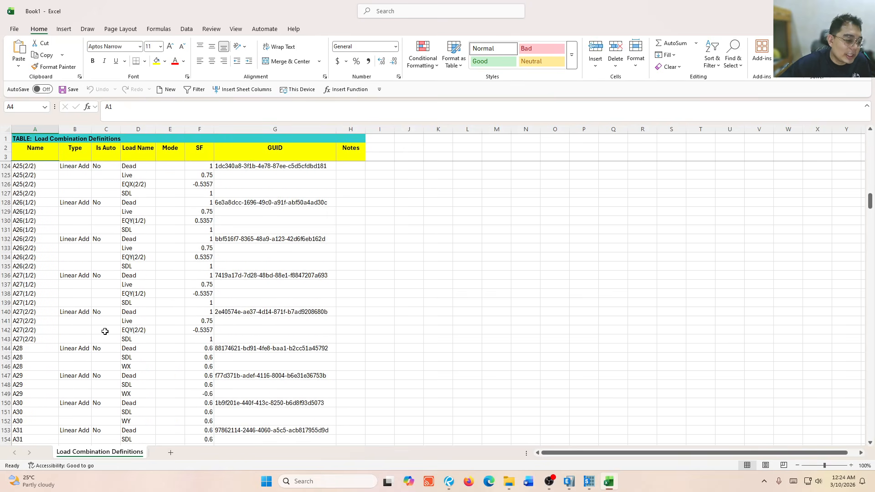
pyautogui.scroll(-20, 104, 336)
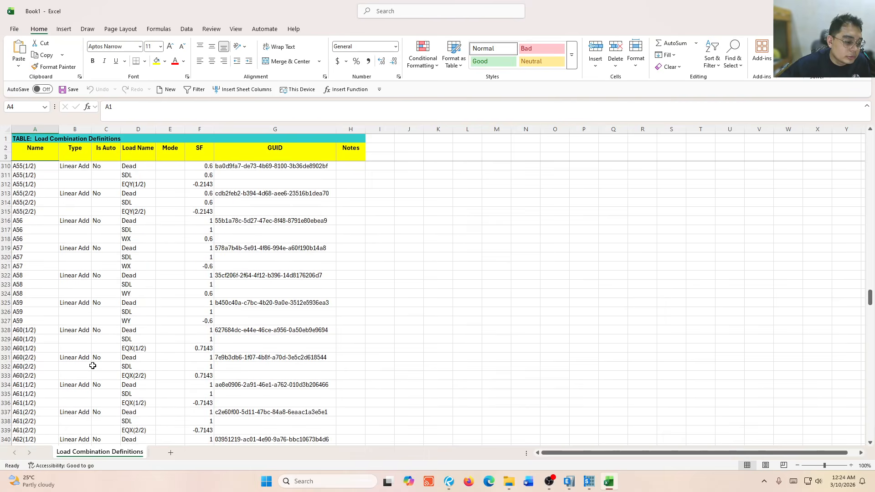
pyautogui.scroll(-8, 91, 364)
pyautogui.click(39, 358)
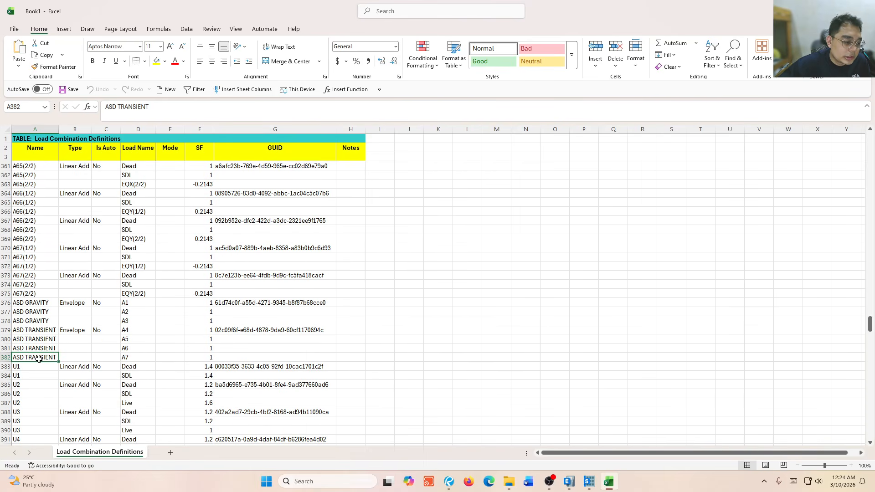
pyautogui.moveTo(5, 330); pyautogui.dragTo(6, 359)
pyautogui.rightClick(7, 367)
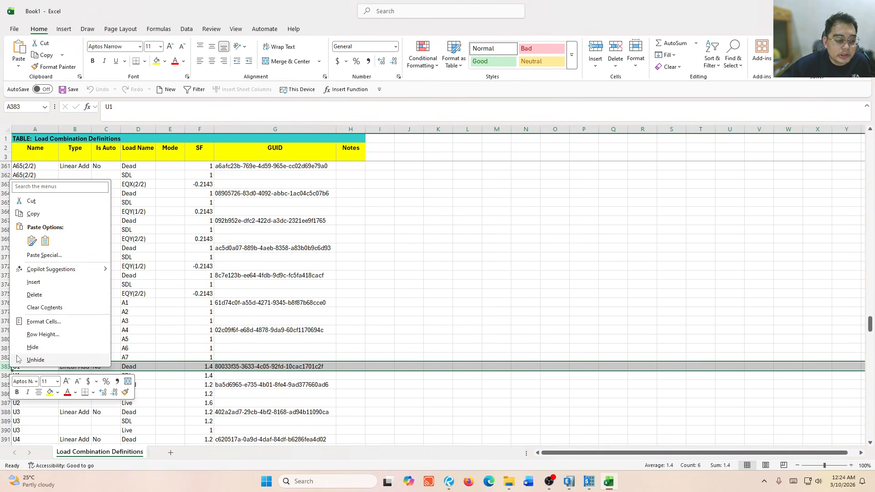
pyautogui.click(34, 282)
pyautogui.rightClick(6, 367)
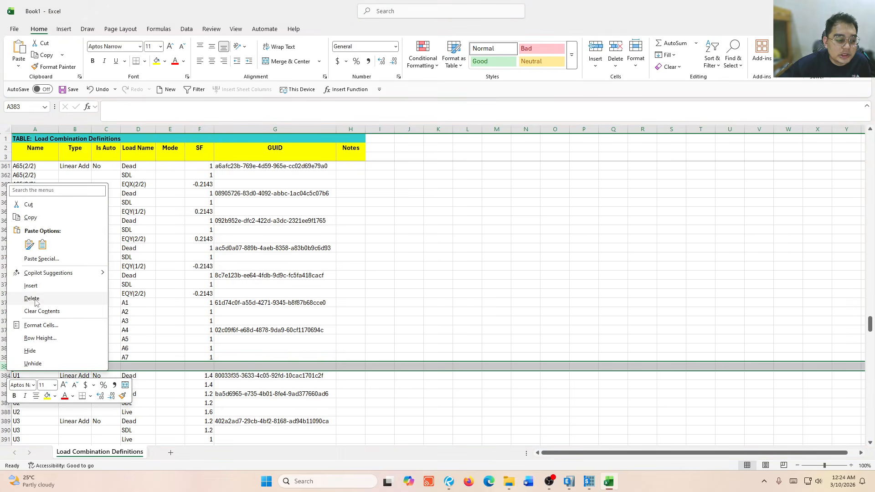
pyautogui.click(28, 297)
pyautogui.rightClick(8, 370)
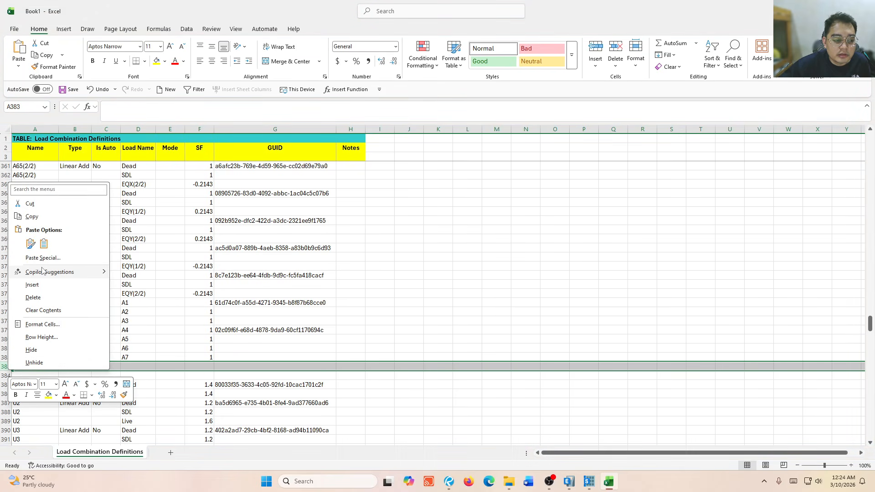
pyautogui.click(38, 284)
# Insert two more single blank rows at row 383, below the ASD TRANSIENT combination
pyautogui.scroll(-3, 40, 288)
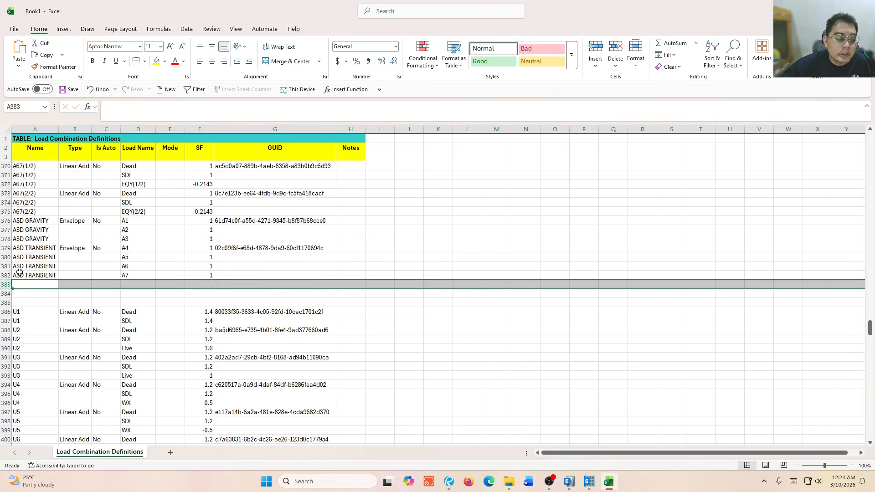
pyautogui.rightClick(5, 284)
pyautogui.click(23, 201)
pyautogui.rightClick(5, 283)
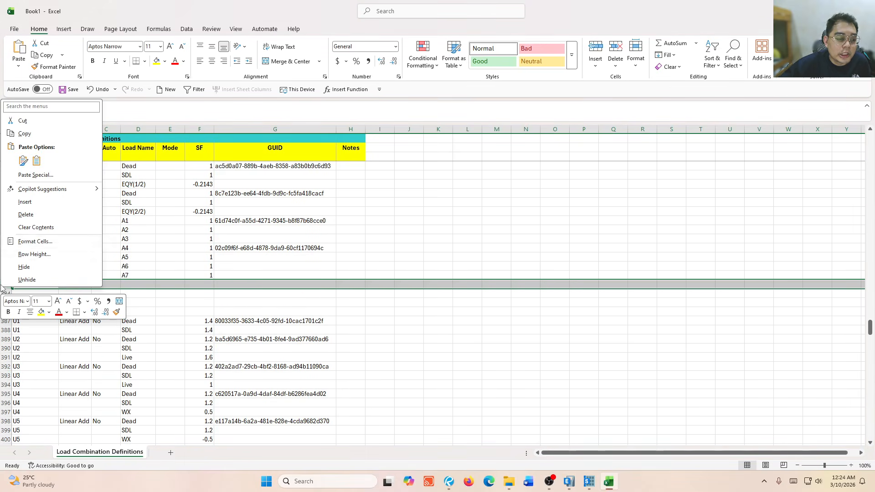
pyautogui.click(23, 201)
# Insert ten more blank rows at row 383, in two blocks of five
pyautogui.moveTo(4, 284); pyautogui.dragTo(6, 321)
pyautogui.rightClick(18, 304)
pyautogui.click(22, 230)
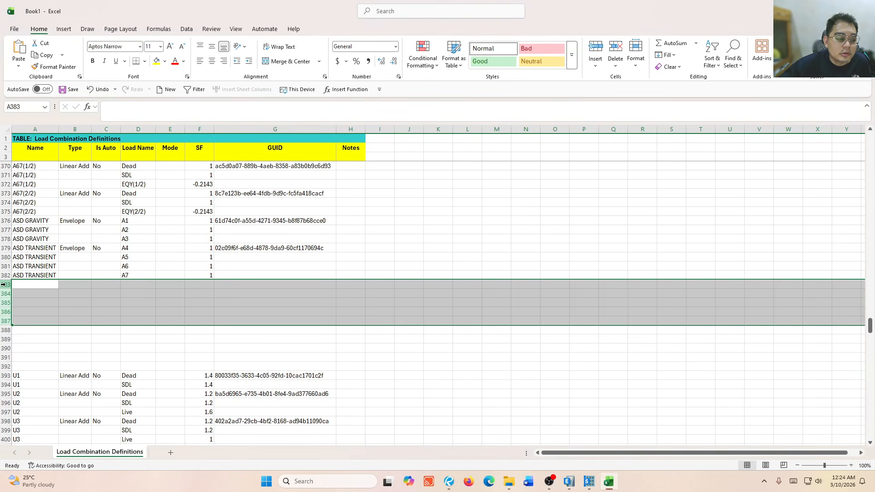
pyautogui.rightClick(6, 285)
pyautogui.click(23, 201)
# Insert 30 more blank rows at row 383, in two blocks of 15
pyautogui.moveTo(6, 284); pyautogui.dragTo(5, 412)
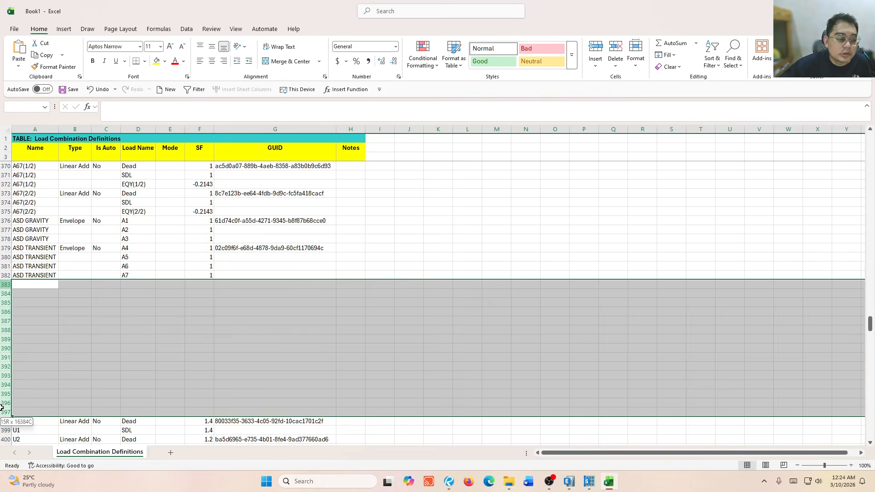
pyautogui.rightClick(6, 385)
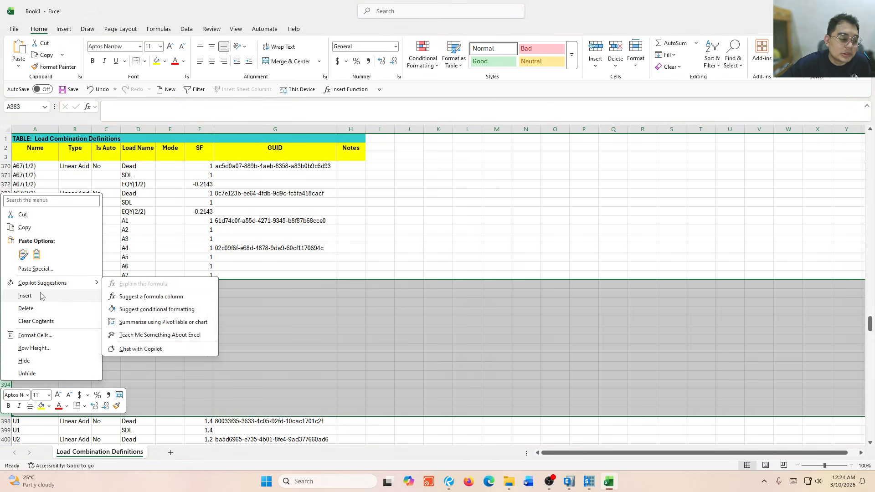
pyautogui.click(25, 296)
pyautogui.scroll(-1, 10, 282)
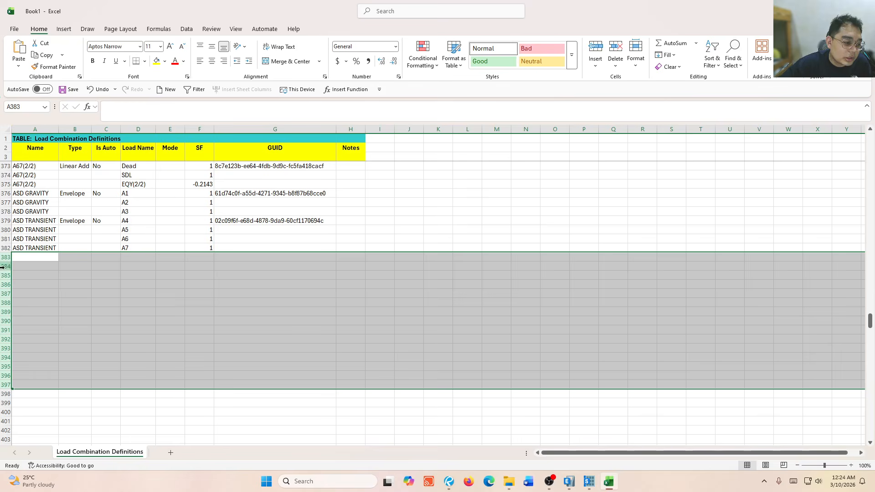
pyautogui.rightClick(2, 276)
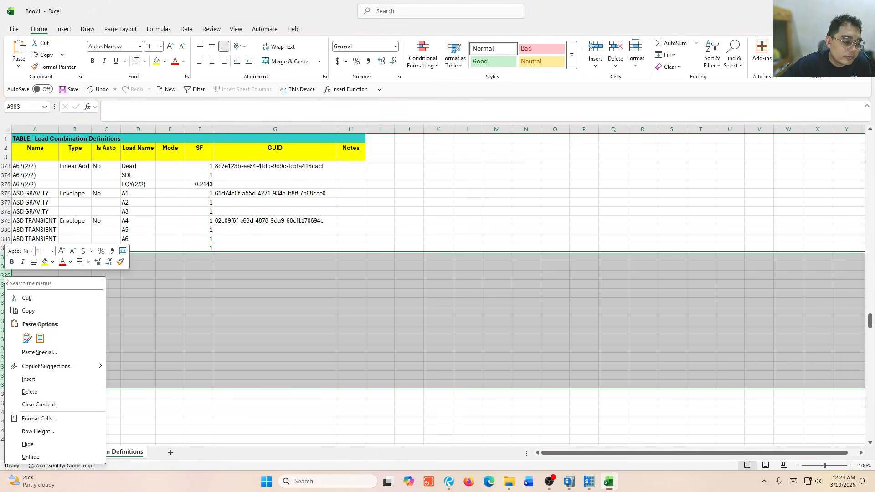
pyautogui.click(23, 378)
# Insert 90 more blank rows at row 383 in two blocks of 45, and check the gap down to combination U1
pyautogui.moveTo(8, 262); pyautogui.dragTo(11, 195)
pyautogui.rightClick(10, 195)
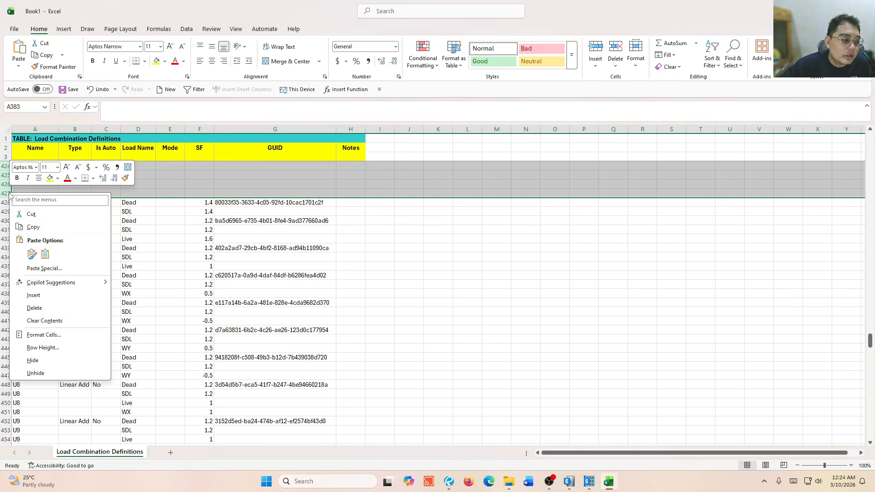
pyautogui.click(28, 297)
pyautogui.rightClick(18, 313)
pyautogui.click(27, 255)
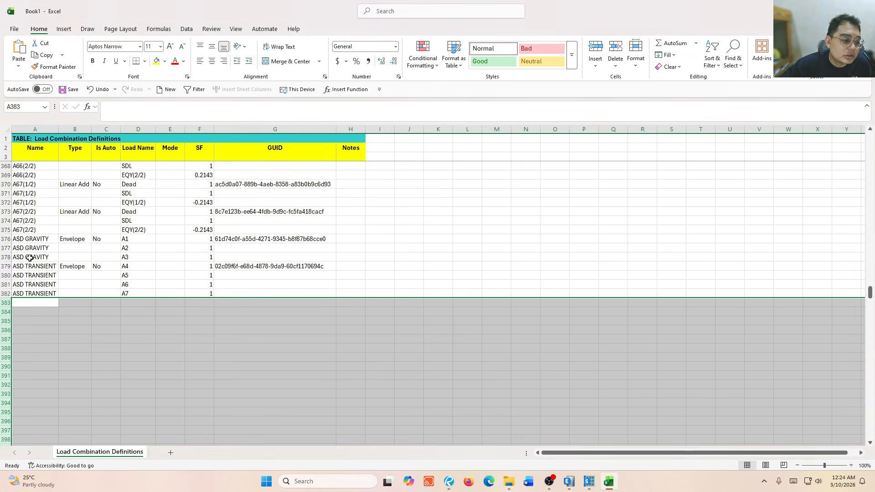
pyautogui.scroll(-13, 28, 260)
pyautogui.scroll(-20, 31, 259)
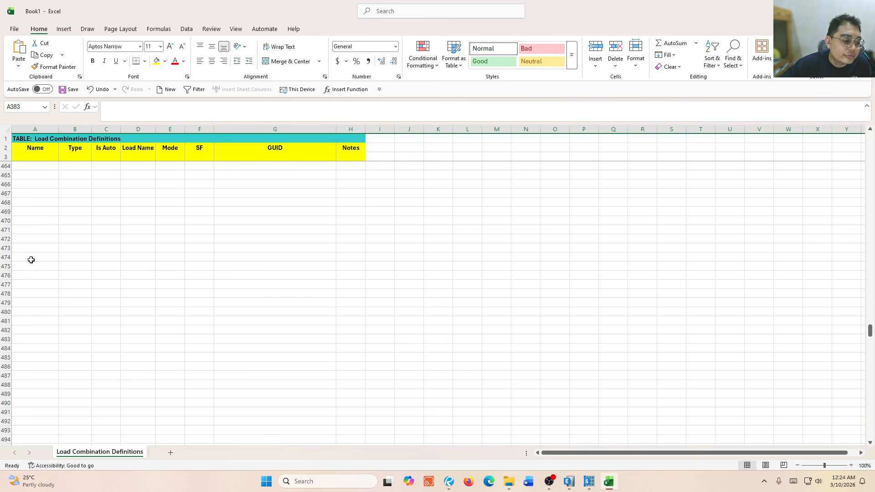
pyautogui.scroll(-4, 31, 260)
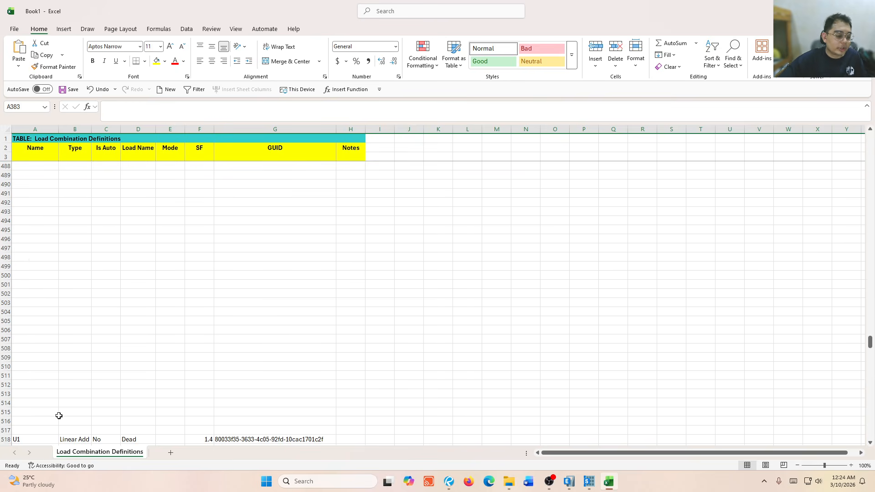
pyautogui.click(18, 430)
pyautogui.scroll(20, 34, 383)
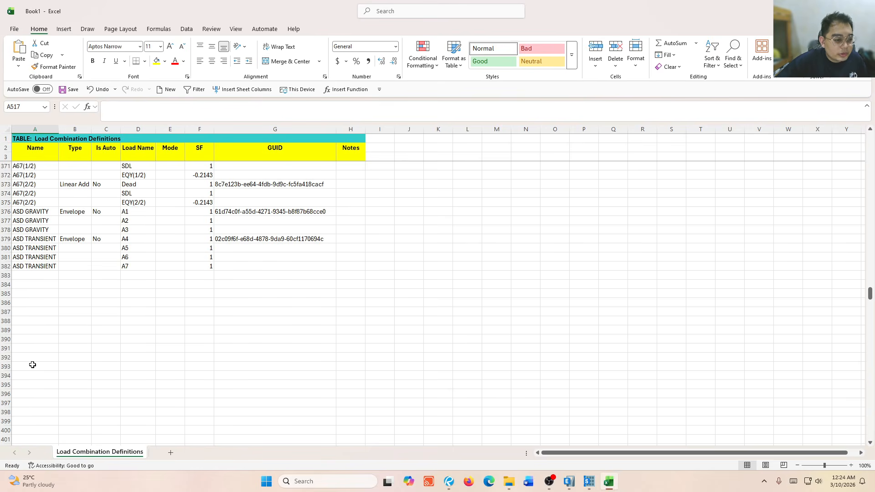
pyautogui.scroll(4, 71, 337)
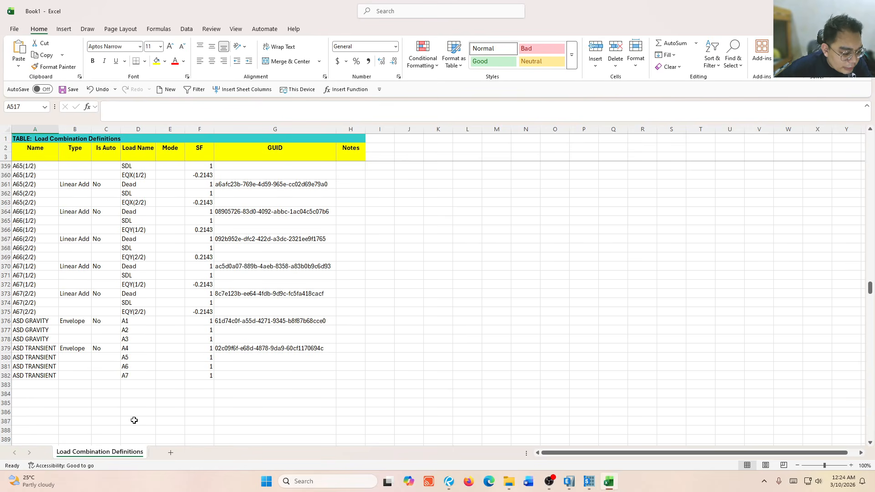
# Add a blank second worksheet to the workbook and return to the Load Combination Definitions sheet
pyautogui.click(170, 453)
pyautogui.click(102, 452)
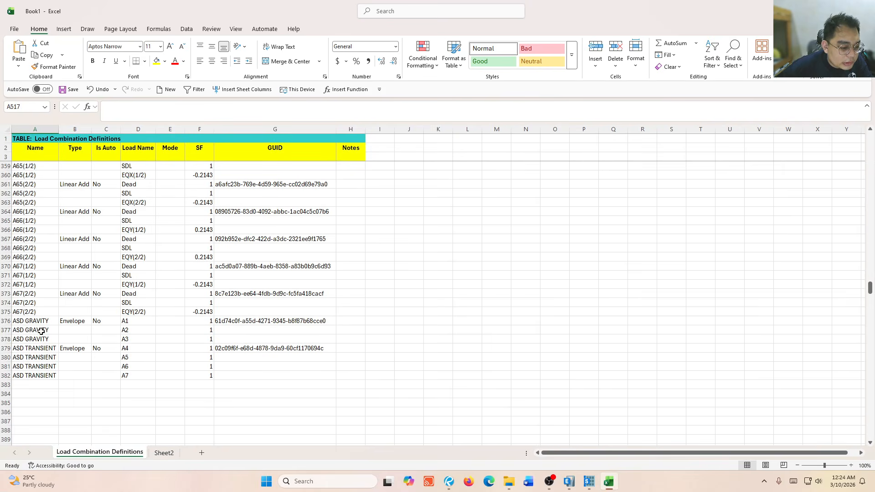
pyautogui.click(31, 338)
pyautogui.click(164, 453)
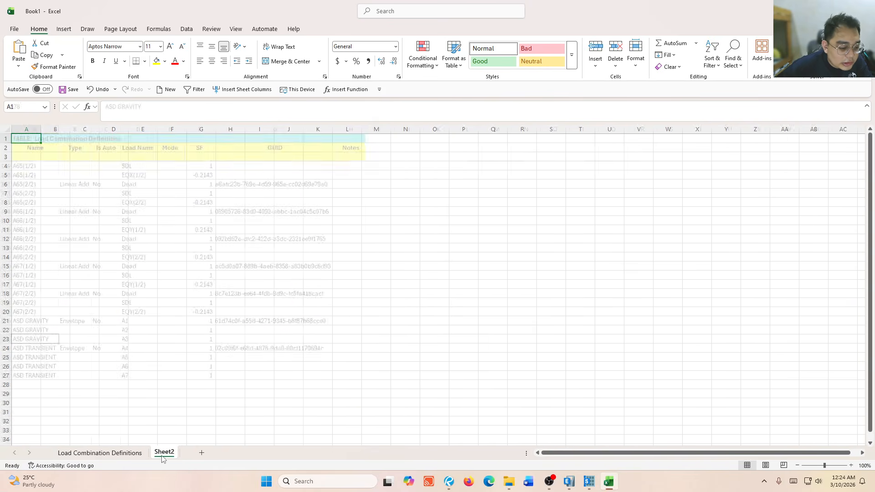
pyautogui.click(100, 452)
# Copy the ASD TRANSIENT rows from Name through SF into cell A1 of Sheet2, and widen column A to fit the names
pyautogui.moveTo(32, 348); pyautogui.dragTo(196, 372)
pyautogui.hotkey('ctrl', 'c')
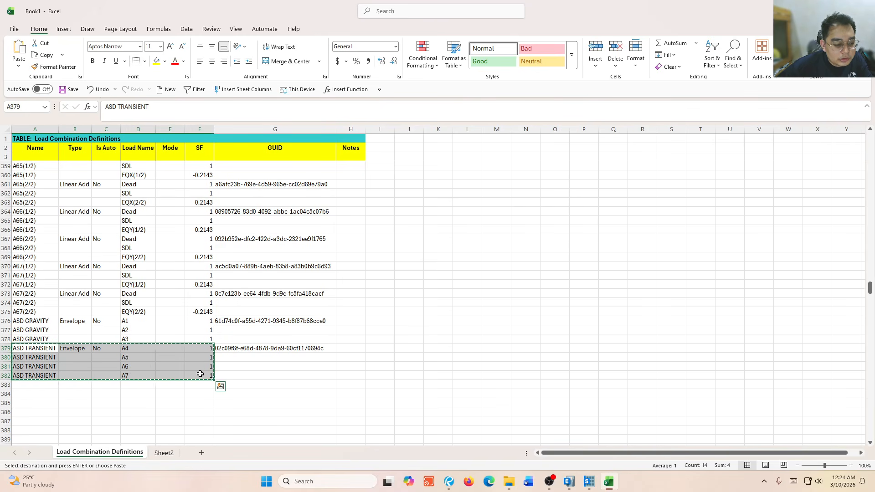
pyautogui.click(164, 454)
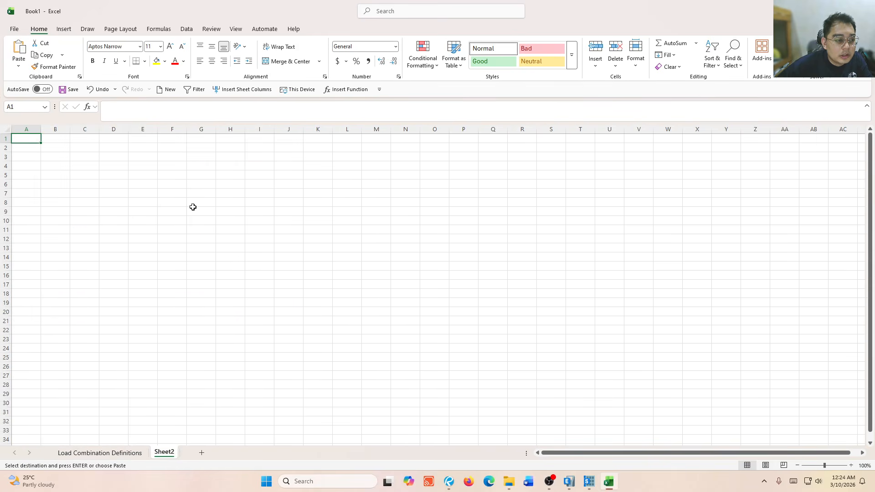
pyautogui.hotkey('ctrl', 'v')
pyautogui.keyDown('ctrl'); pyautogui.scroll(4, 28, 135); pyautogui.keyUp('ctrl')
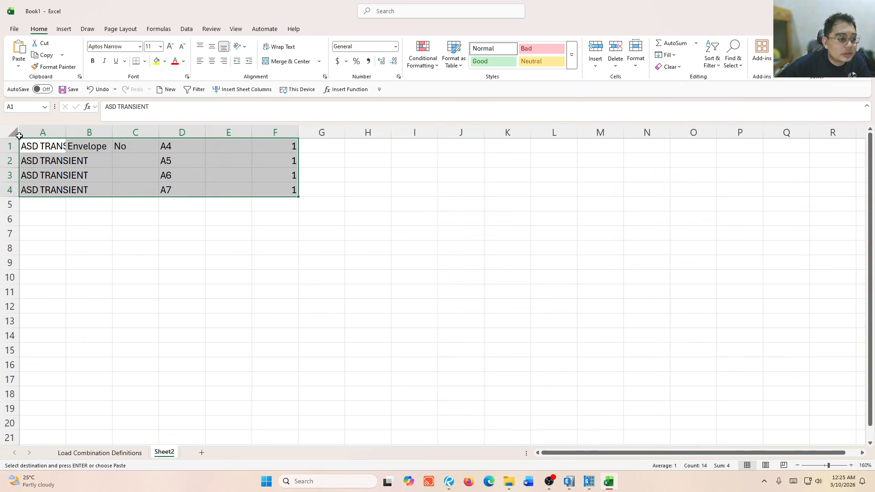
pyautogui.moveTo(66, 132); pyautogui.dragTo(139, 132)
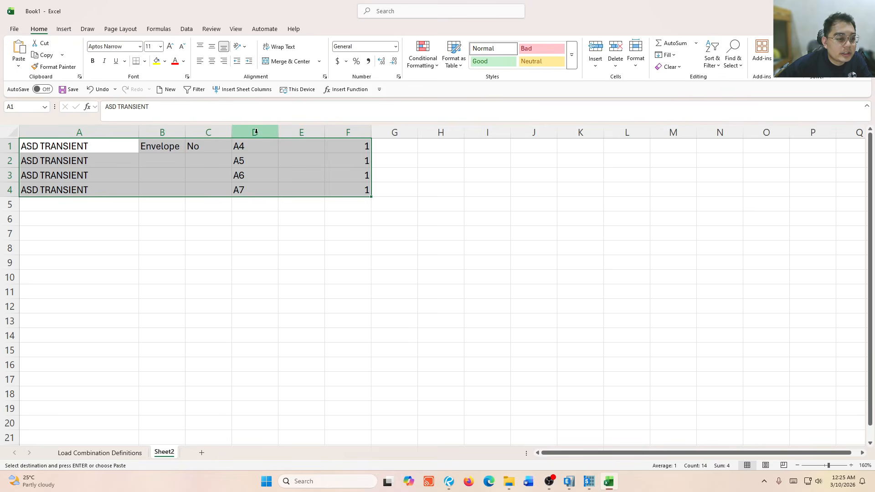
# Copy the combination names from A8(1/2) through A67(2/2) on the Load Combination Definitions sheet into column D of Sheet2, starting at D5
pyautogui.click(260, 157)
pyautogui.click(256, 201)
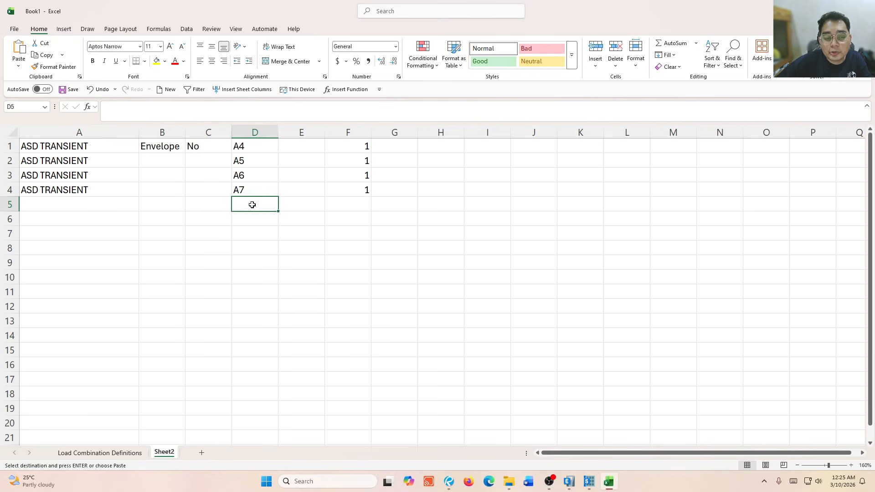
pyautogui.click(262, 131)
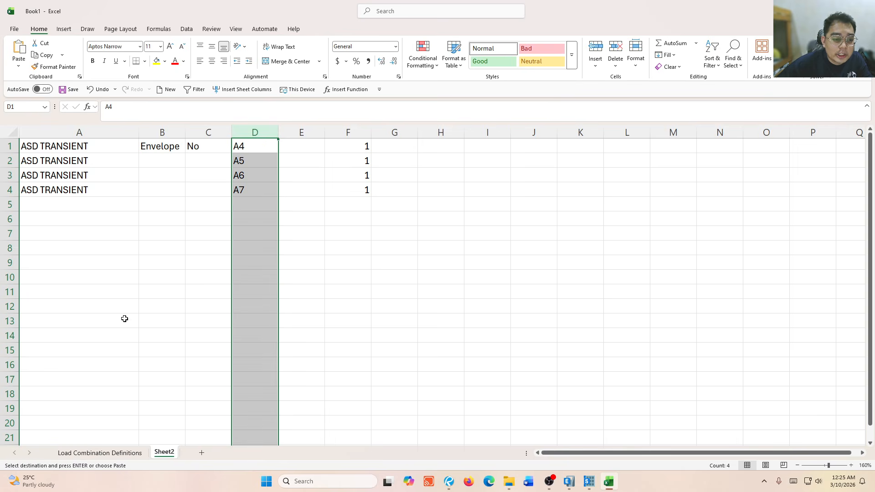
pyautogui.click(100, 452)
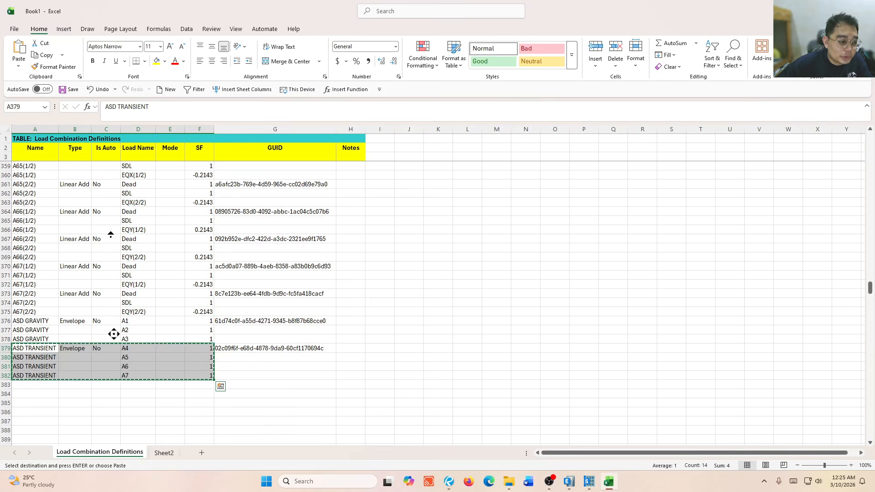
pyautogui.scroll(20, 114, 255)
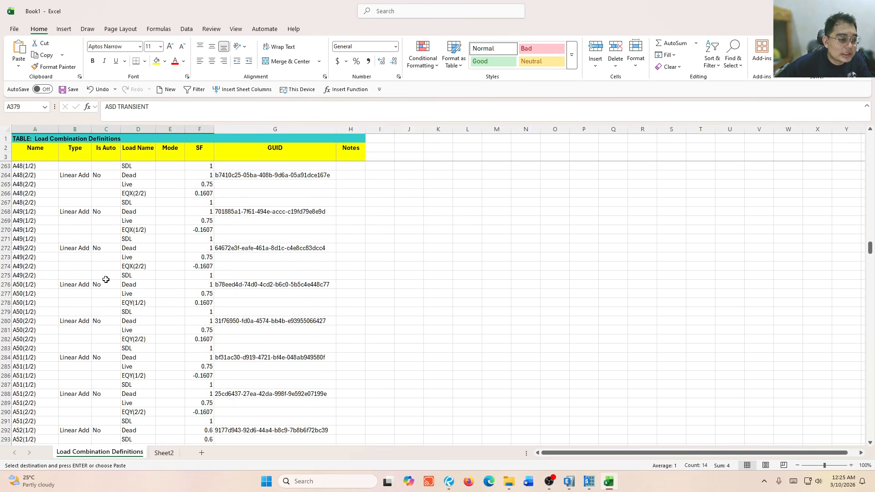
pyautogui.scroll(20, 106, 280)
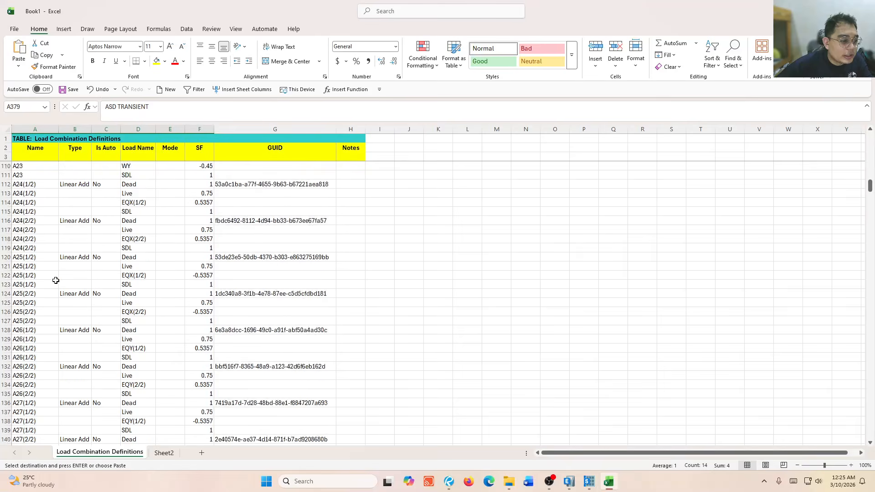
pyautogui.scroll(20, 55, 280)
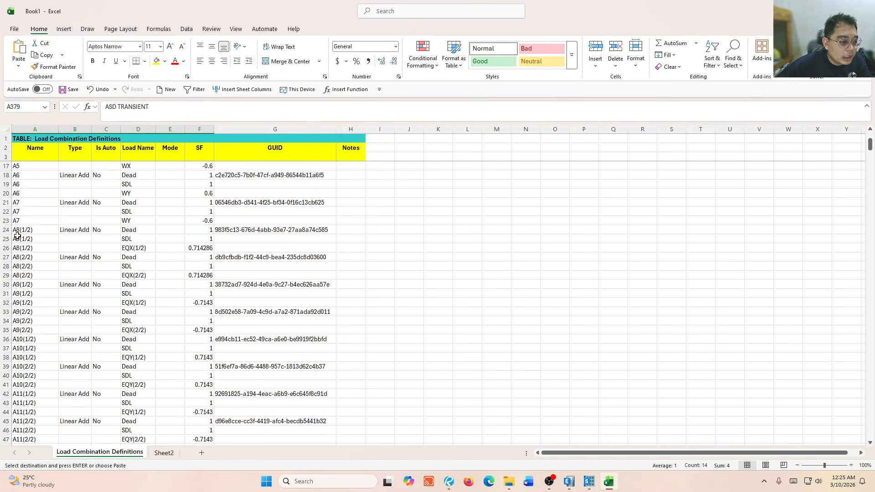
pyautogui.moveTo(16, 233); pyautogui.dragTo(47, 416)
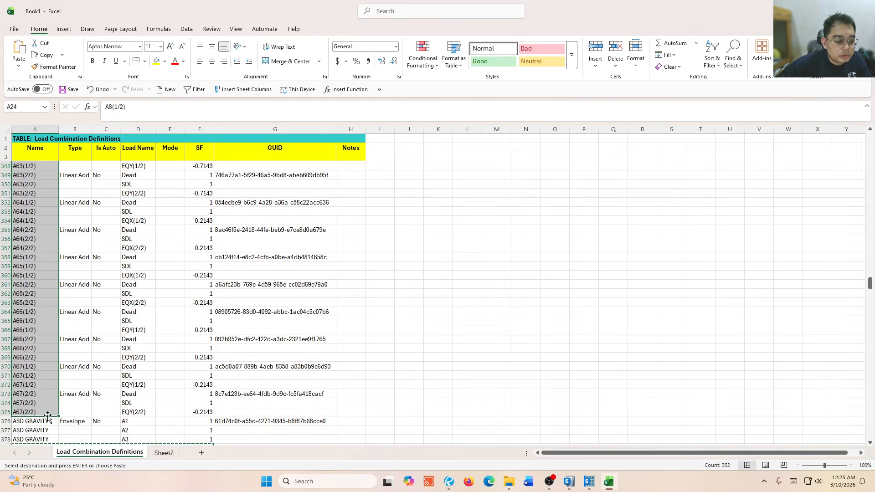
pyautogui.click(164, 453)
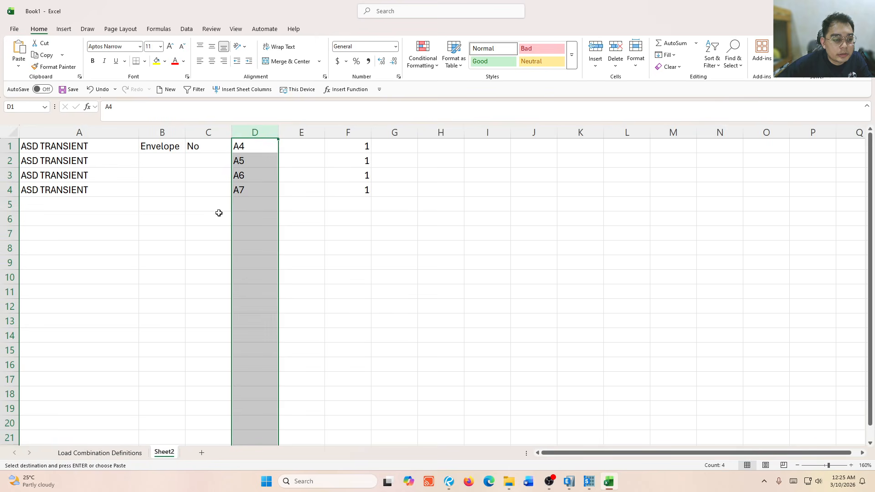
pyautogui.click(235, 204)
pyautogui.hotkey('ctrl', 'v')
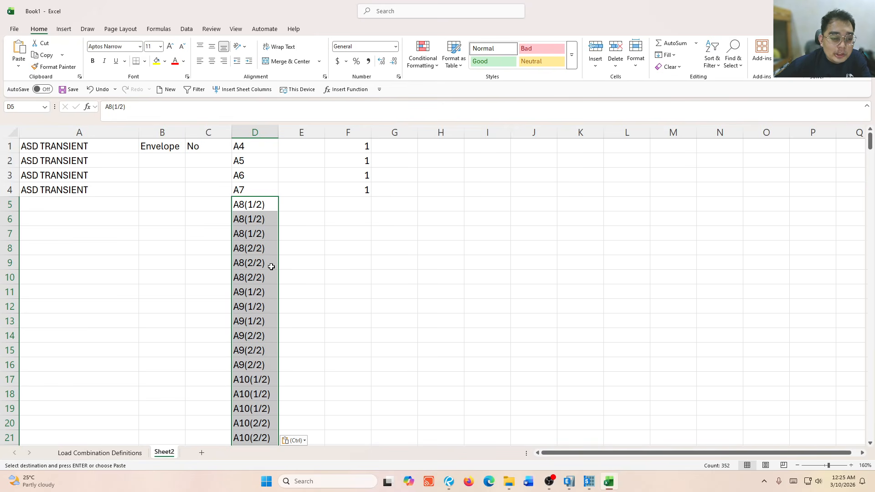
# Format rows 5 to 7 of Sheet2 with red text and yellow fill, and rows 8 to 10 with light blue fill
pyautogui.click(260, 218)
pyautogui.moveTo(3, 210); pyautogui.dragTo(2, 235)
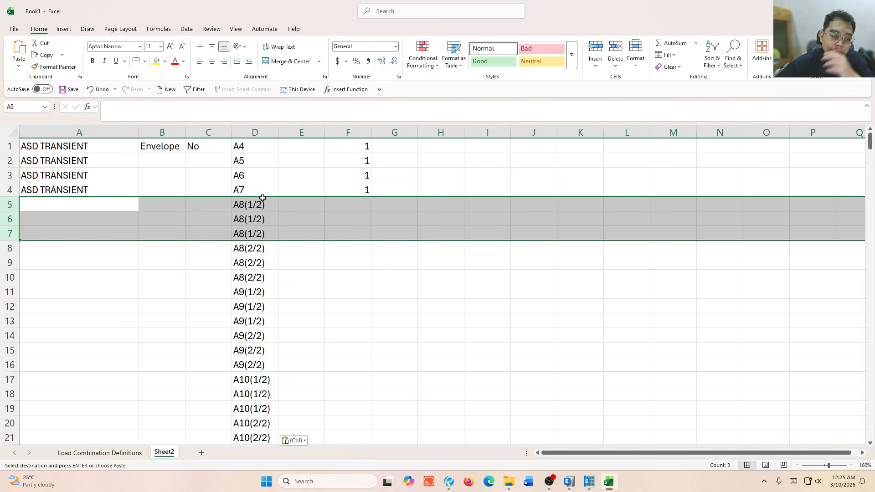
pyautogui.click(62, 215)
pyautogui.moveTo(5, 205); pyautogui.dragTo(2, 239)
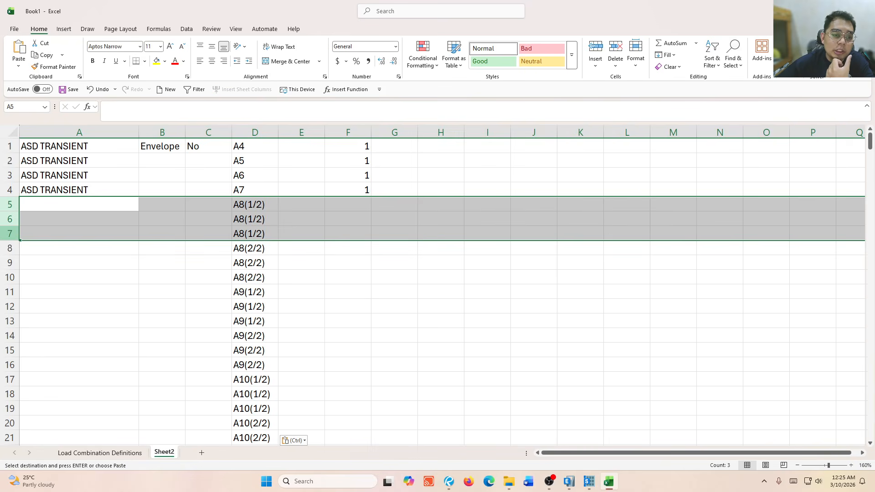
pyautogui.click(177, 62)
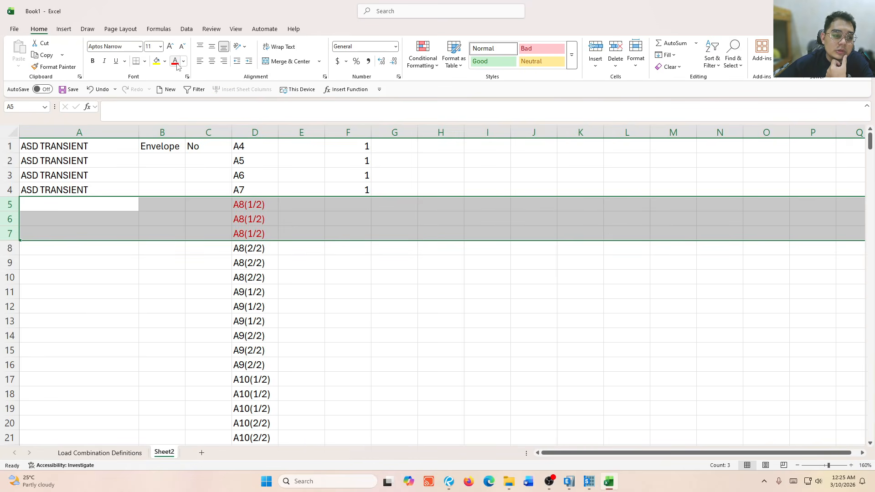
pyautogui.click(157, 61)
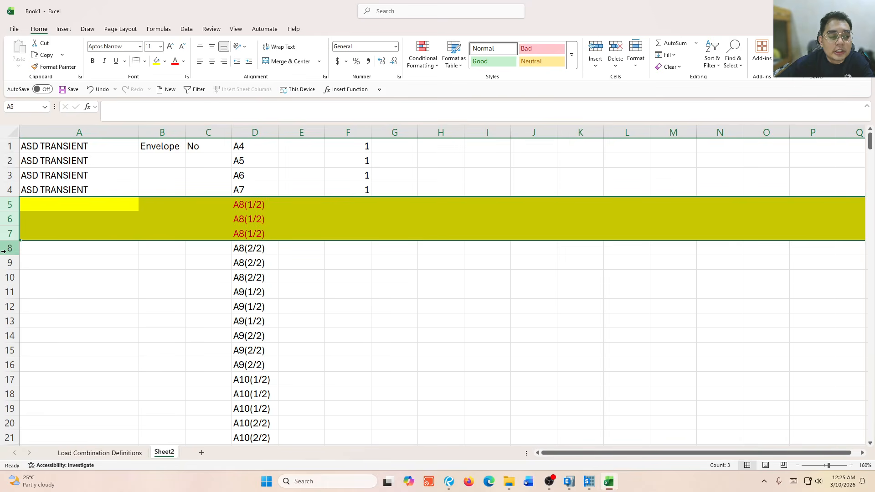
pyautogui.moveTo(1, 250); pyautogui.dragTo(2, 279)
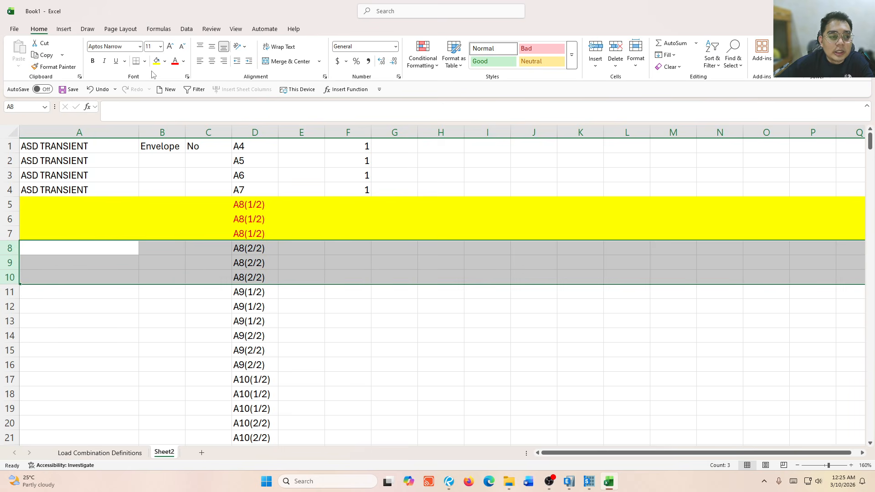
pyautogui.click(164, 61)
pyautogui.click(209, 117)
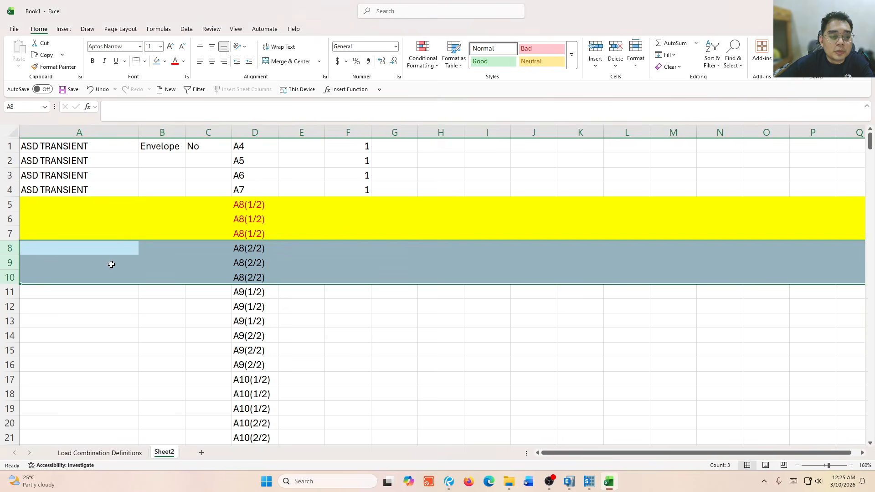
# Try clearing the repeated A8(1/2) and A8(2/2) names in column D, and undo the clearing and the row colouring
pyautogui.moveTo(242, 230); pyautogui.dragTo(242, 221)
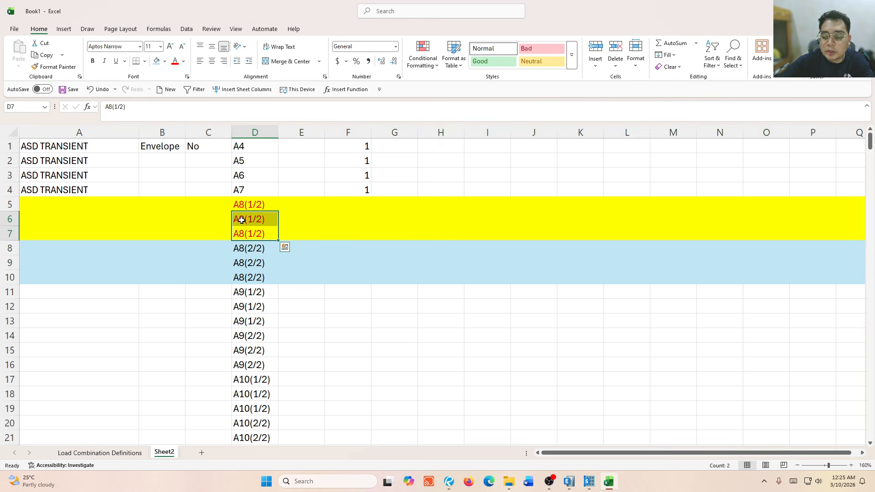
pyautogui.press('Delete')
pyautogui.moveTo(250, 256); pyautogui.dragTo(243, 278)
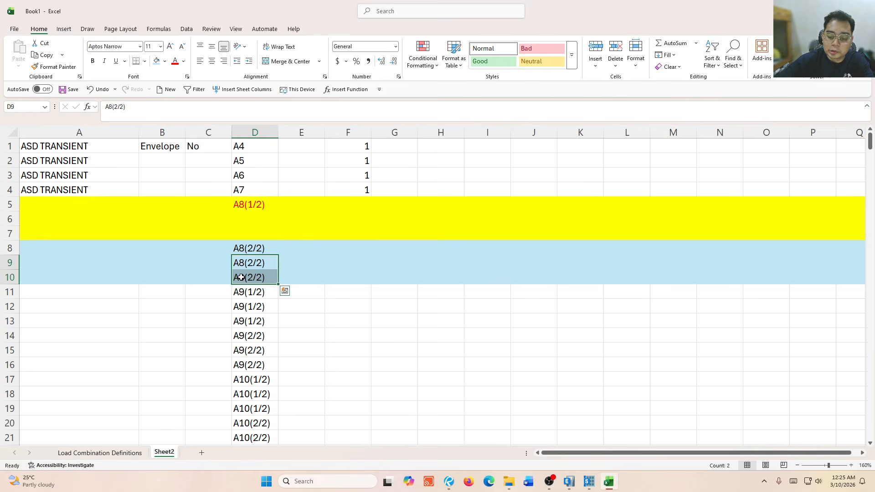
pyautogui.press('Delete')
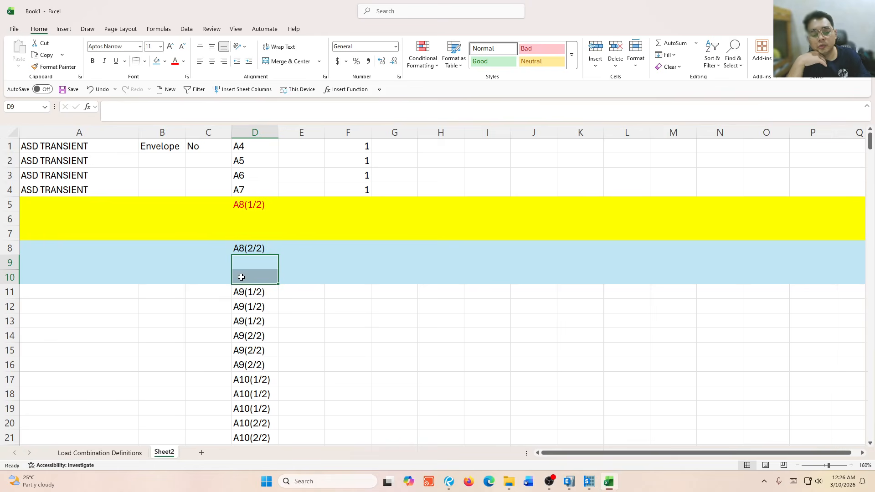
pyautogui.hotkey('ctrl', 'z')
pyautogui.hotkey('ctrl', 'z')
pyautogui.hotkey('ctrl', 'z')
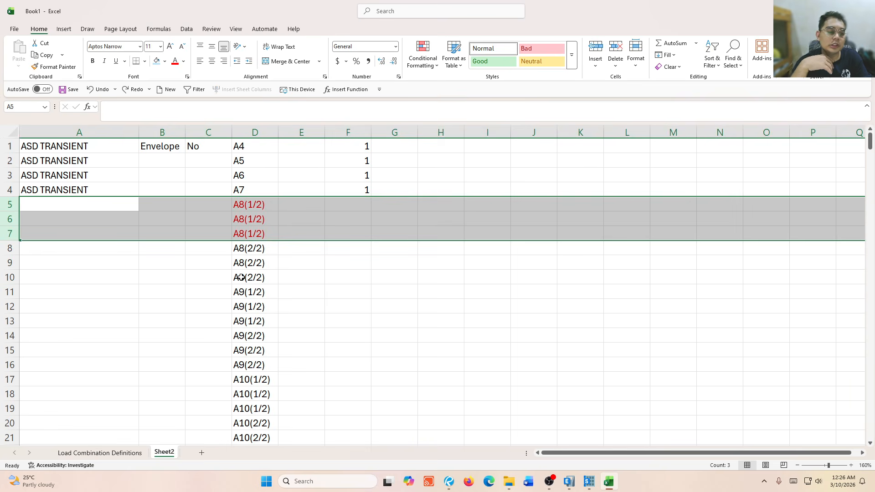
pyautogui.hotkey('ctrl', 'c')
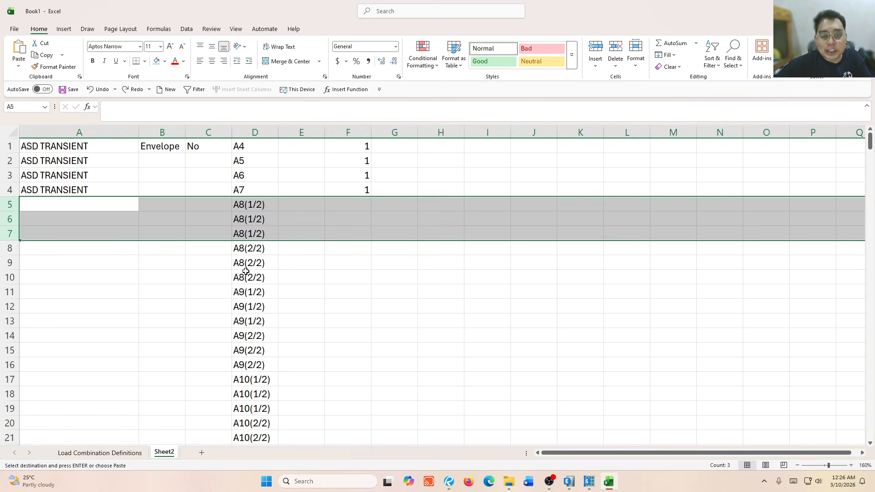
# Remove the duplicate load names from column D of Sheet2, from D1 down, continuing with the current selection only and treating no row as header
pyautogui.click(249, 205)
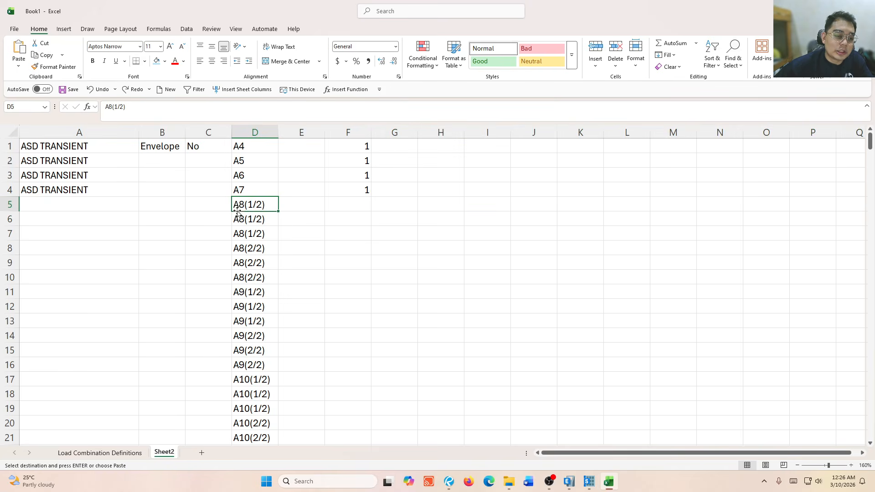
pyautogui.click(253, 221)
pyautogui.click(257, 202)
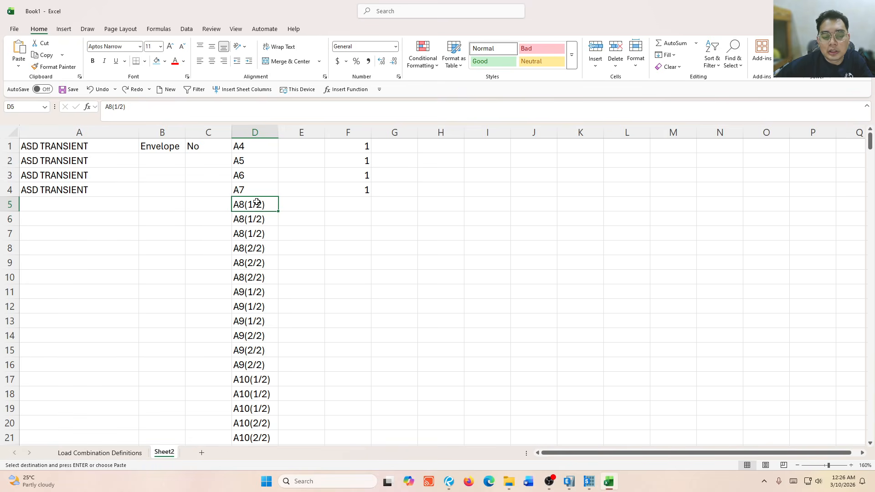
pyautogui.hotkey('ctrl', 'Up')
pyautogui.hotkey('ctrl', 'shift', 'Down')
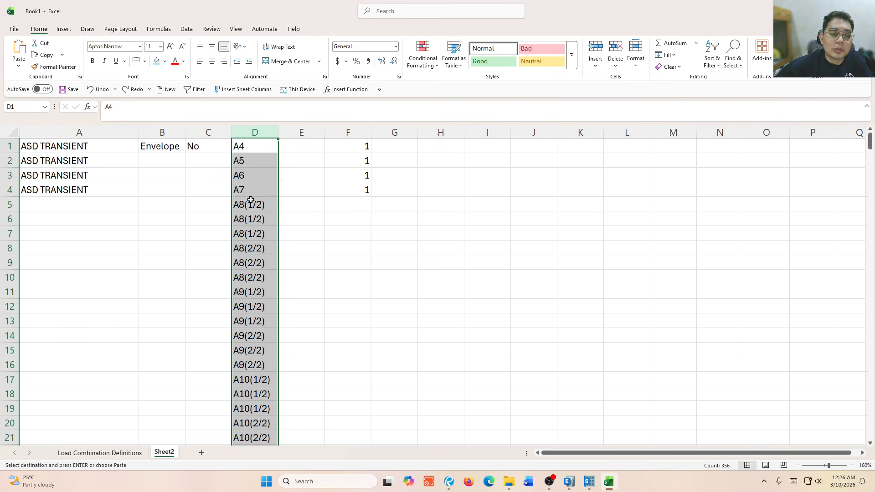
pyautogui.scroll(-1, 264, 141)
pyautogui.scroll(1, 264, 142)
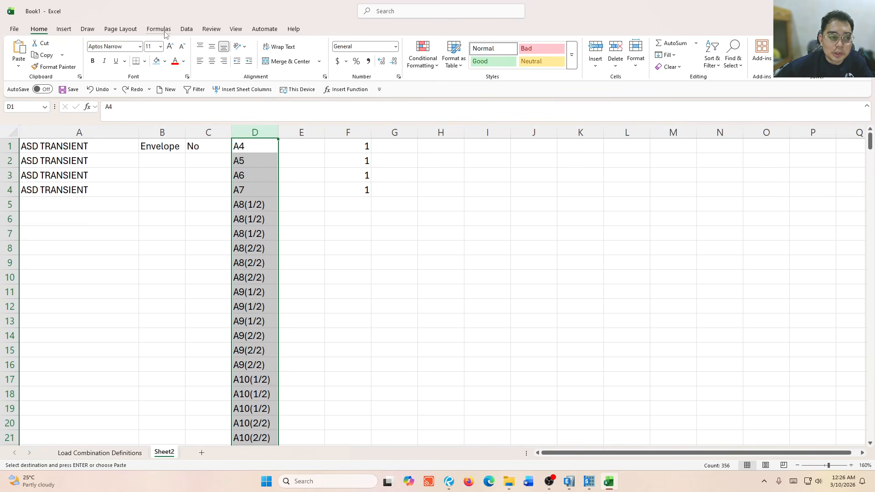
pyautogui.click(187, 29)
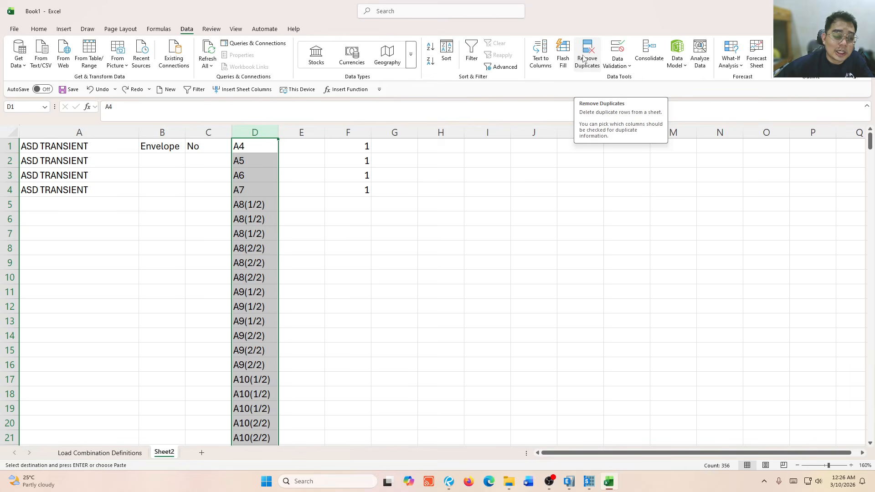
pyautogui.click(584, 58)
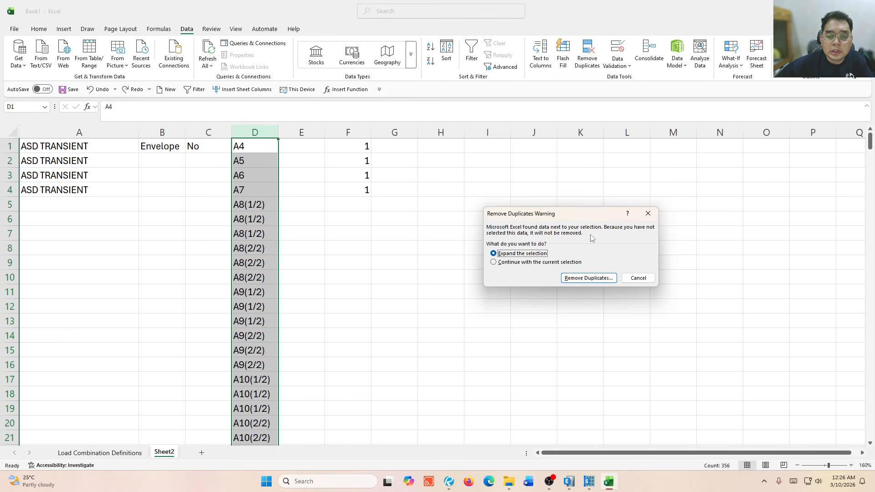
pyautogui.click(511, 263)
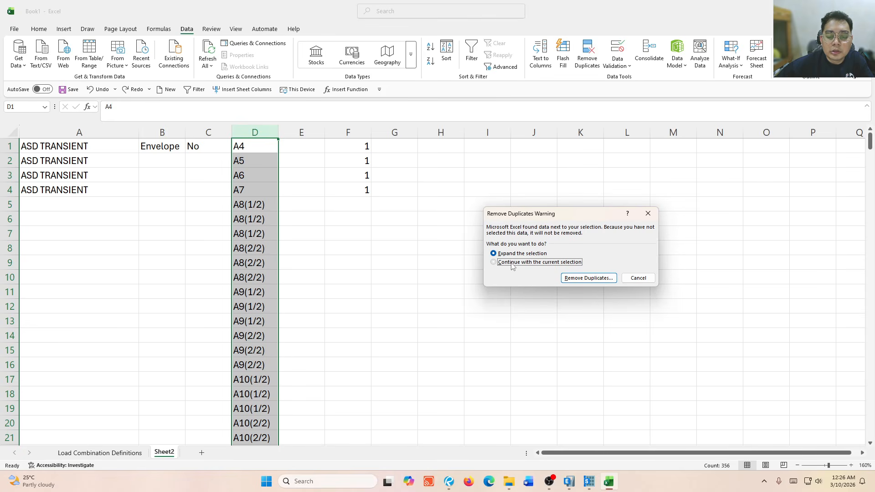
pyautogui.click(588, 279)
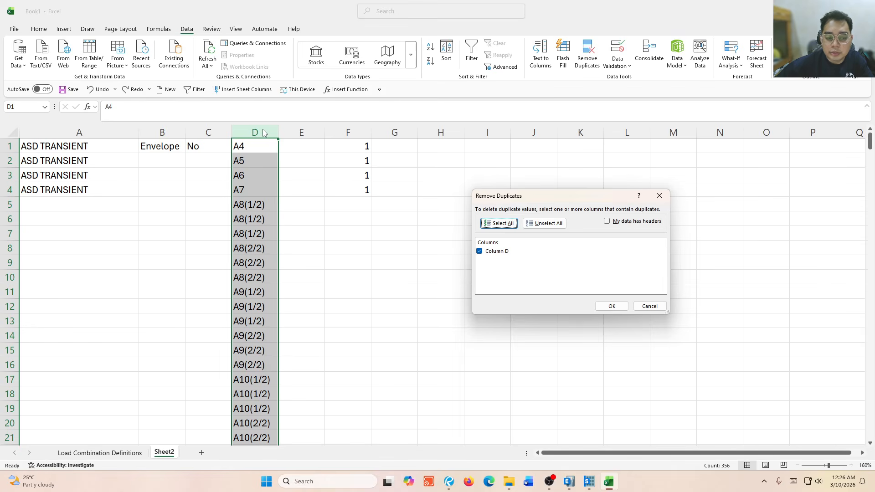
pyautogui.click(612, 306)
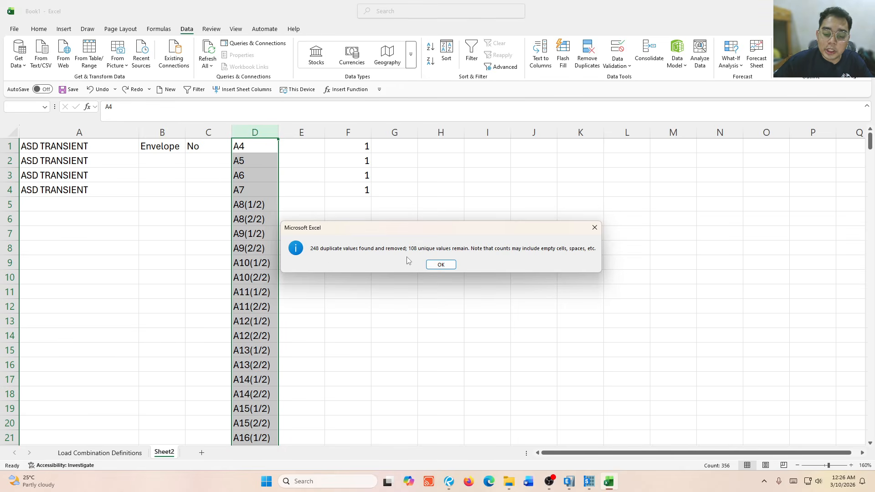
pyautogui.click(441, 264)
# Examine the deduplicated load names in column D of Sheet2 and how far the ASD TRANSIENT and SF columns are filled
pyautogui.click(251, 204)
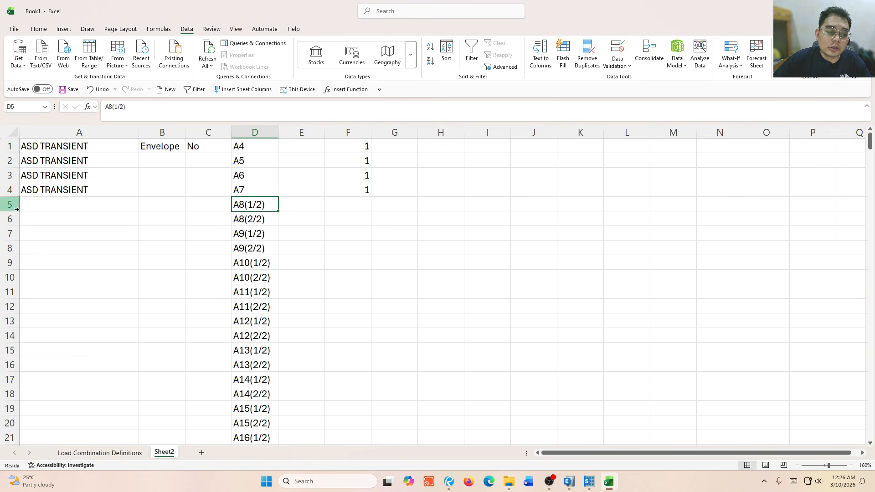
pyautogui.moveTo(10, 204); pyautogui.dragTo(11, 222)
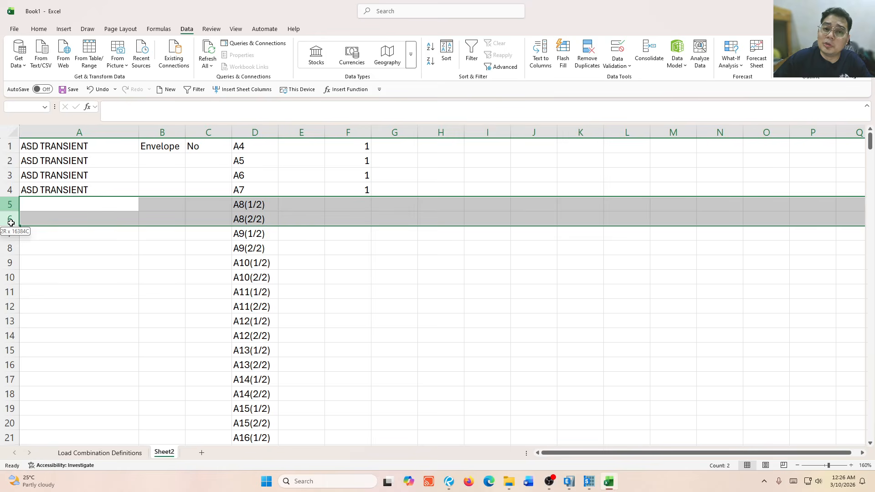
pyautogui.click(379, 218)
pyautogui.click(70, 190)
pyautogui.scroll(-1, 240, 205)
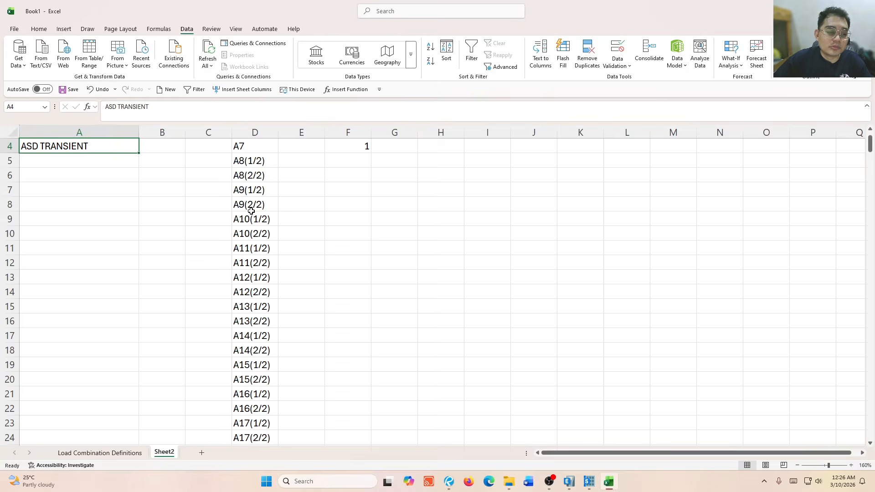
pyautogui.scroll(1, 235, 212)
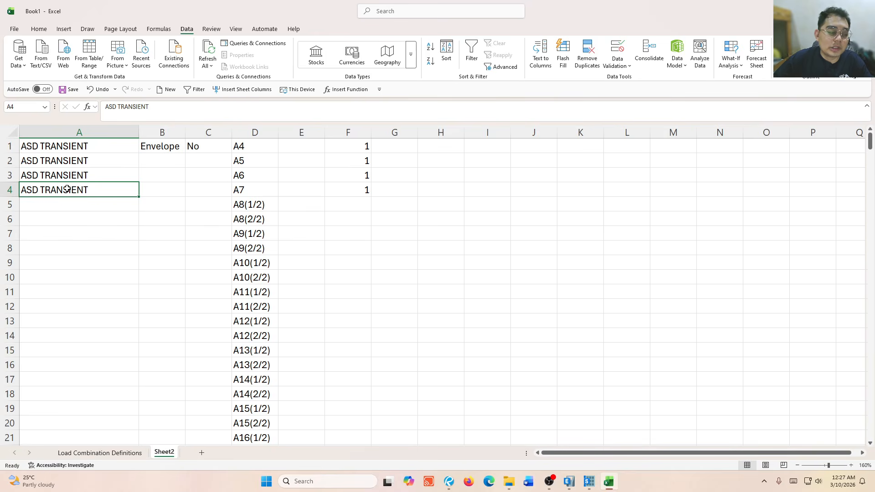
pyautogui.scroll(-7, 172, 269)
pyautogui.scroll(7, 153, 250)
# Examine how combination names are entered across each combination's rows around A60 to A64 on the Load Combination Definitions sheet
pyautogui.click(100, 452)
pyautogui.click(39, 192)
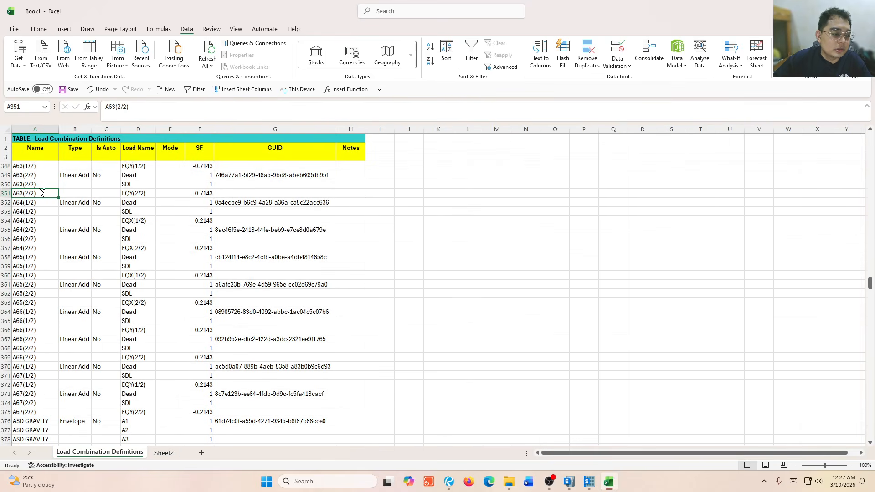
pyautogui.scroll(1, 40, 190)
pyautogui.keyDown('ctrl'); pyautogui.scroll(4, 39, 190); pyautogui.keyUp('ctrl')
pyautogui.moveTo(61, 214)
pyautogui.mouseDown()
pyautogui.moveTo(72, 212)
pyautogui.moveTo(70, 240)
pyautogui.moveTo(65, 220)
pyautogui.mouseUp()
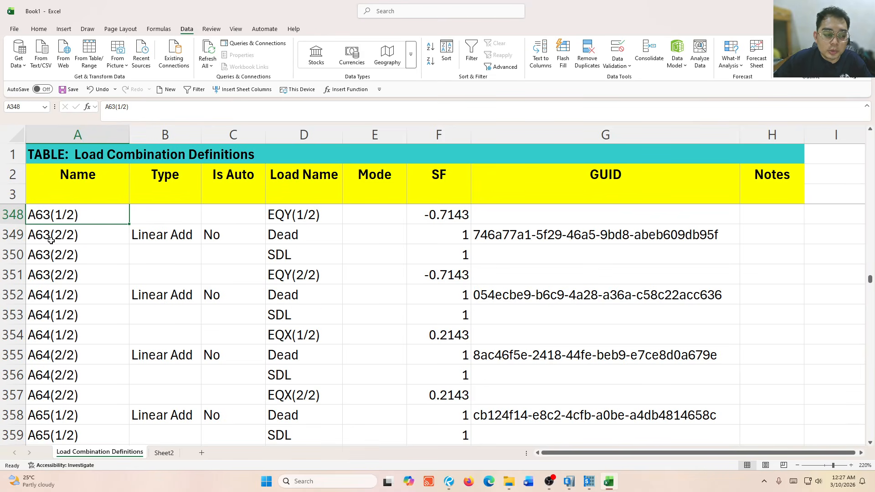
pyautogui.click(51, 240)
pyautogui.scroll(7, 292, 247)
pyautogui.click(304, 240)
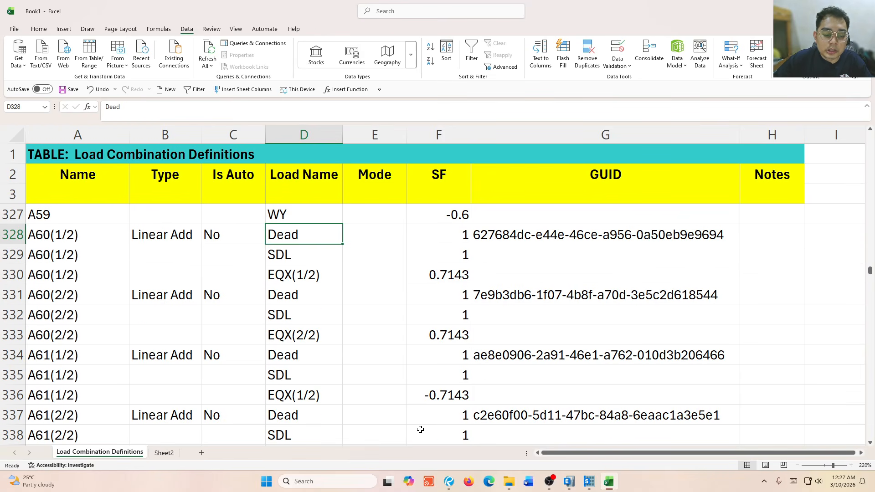
# Fill ASD TRANSIENT in column A and the scale factor 1 in column F of Sheet2 down to row 108
pyautogui.click(165, 453)
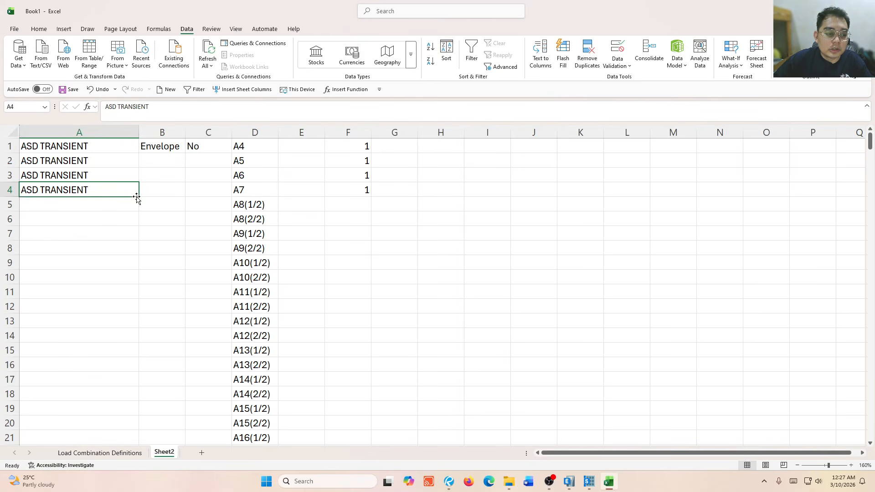
pyautogui.moveTo(137, 197); pyautogui.dragTo(141, 415)
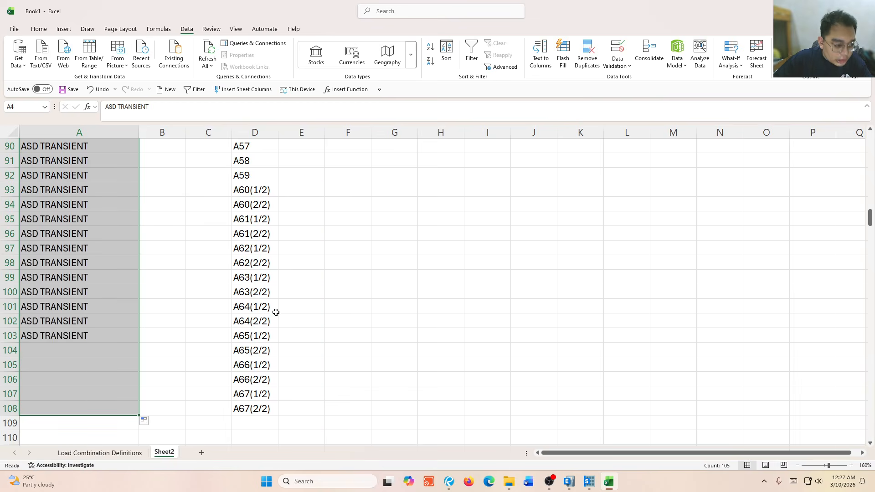
pyautogui.scroll(20, 207, 291)
pyautogui.click(380, 185)
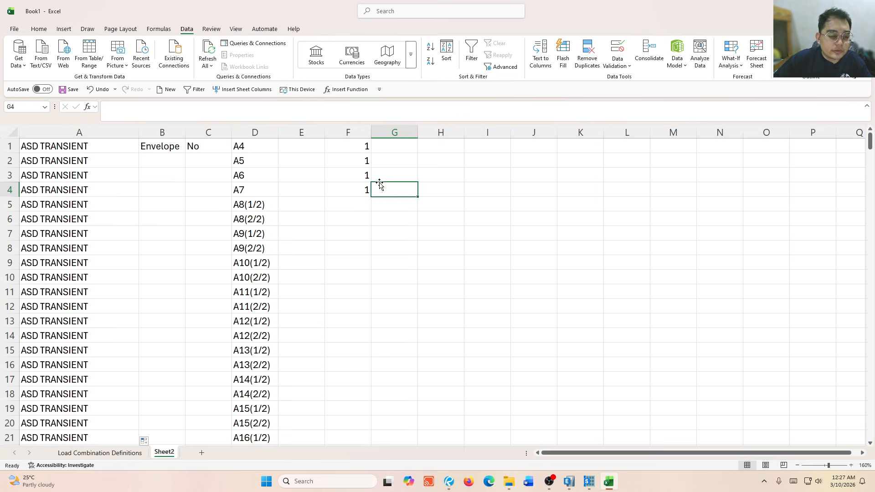
pyautogui.click(367, 191)
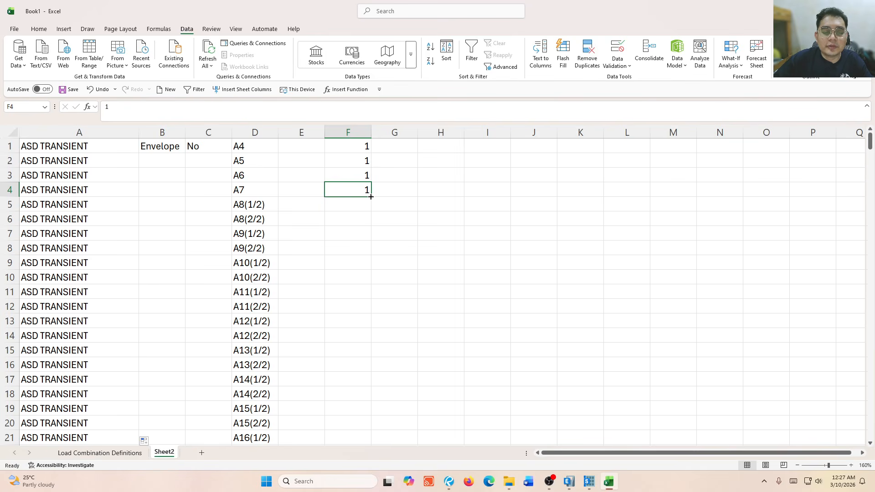
pyautogui.moveTo(371, 196); pyautogui.dragTo(342, 426)
pyautogui.scroll(20, 193, 359)
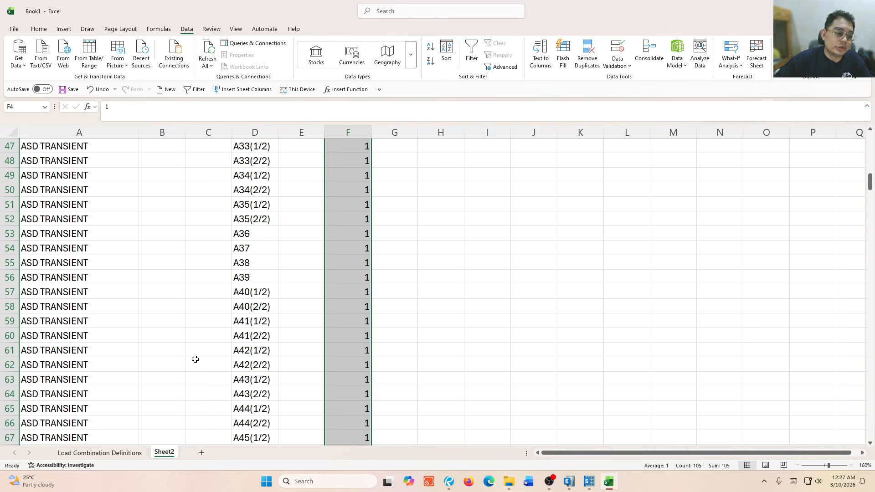
# Examine which rows of each combination carry Type and GUID entries on the Load Combination Definitions sheet, down to the ASD TRANSIENT rows
pyautogui.click(158, 153)
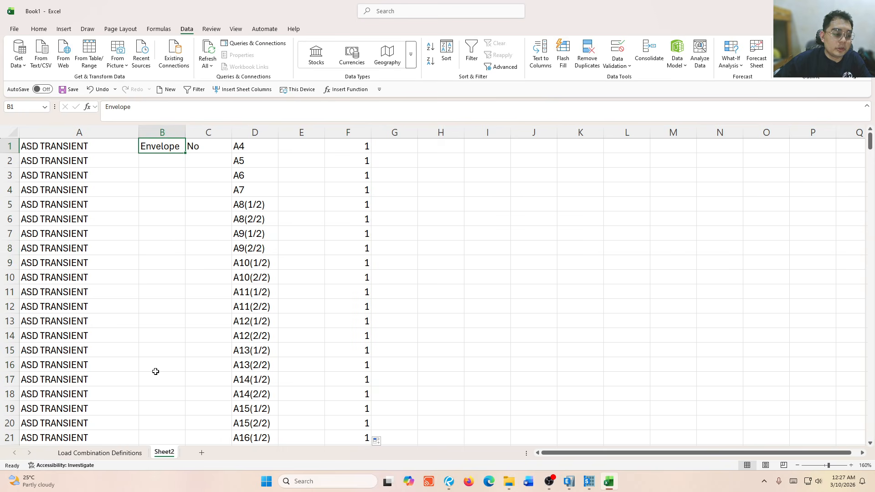
pyautogui.click(100, 453)
pyautogui.click(157, 215)
pyautogui.click(165, 235)
pyautogui.click(169, 252)
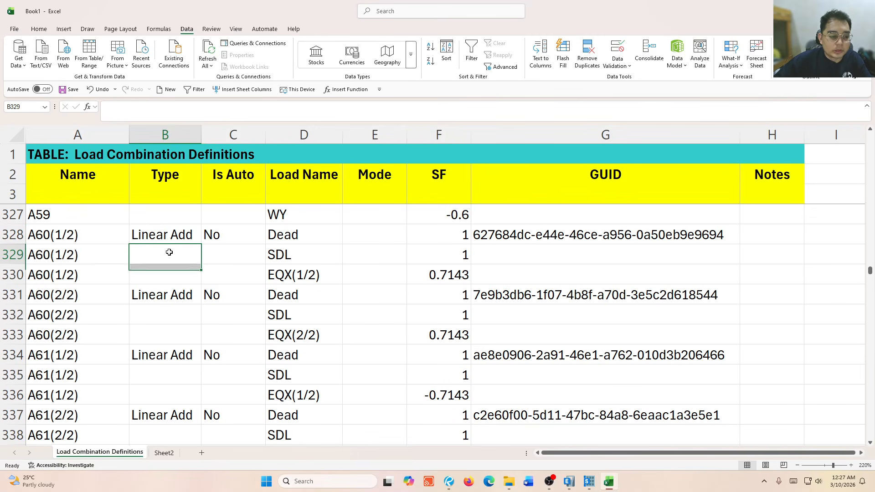
pyautogui.moveTo(172, 314); pyautogui.dragTo(173, 337)
pyautogui.click(528, 254)
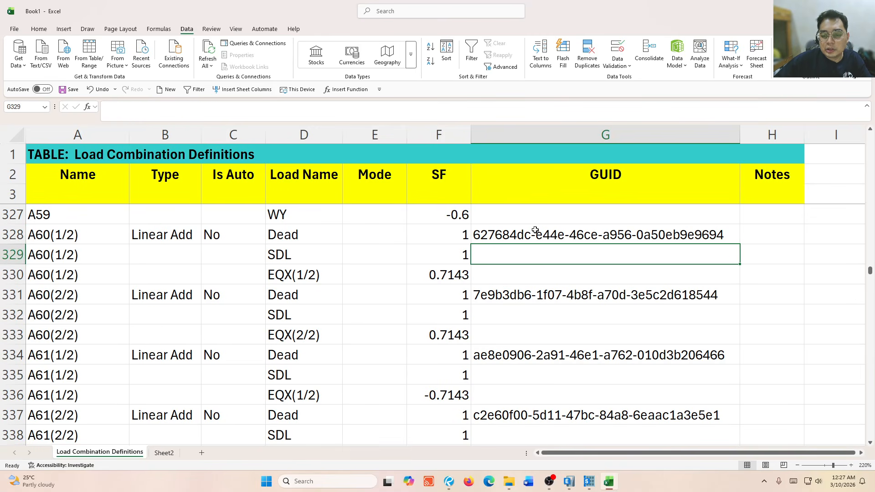
pyautogui.click(531, 232)
pyautogui.scroll(-13, 524, 255)
pyautogui.scroll(-7, 523, 275)
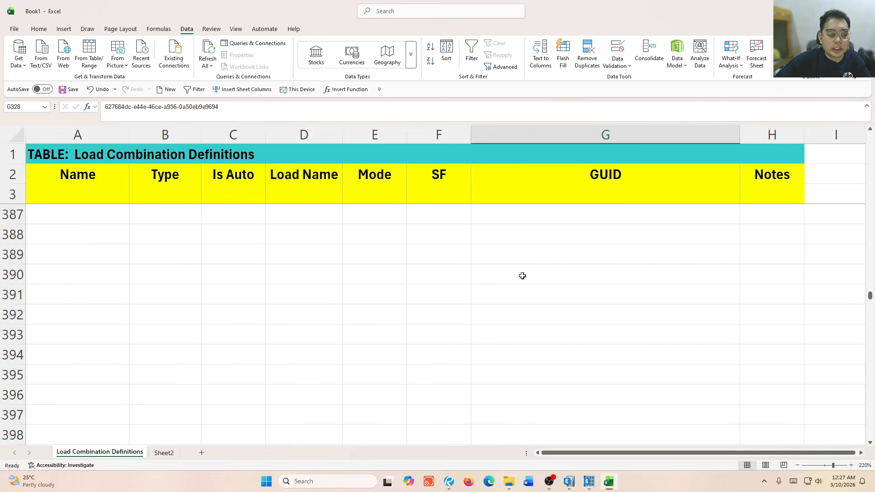
pyautogui.scroll(4, 523, 276)
pyautogui.click(505, 294)
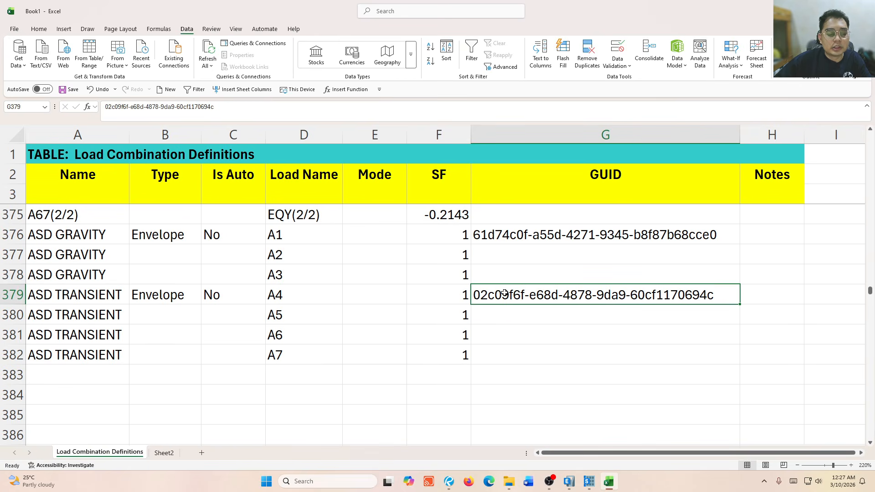
# Copy the completed ASD TRANSIENT rows A1:F108 from Sheet2 and paste them at A379 of the Load Combination Definitions sheet
pyautogui.click(164, 453)
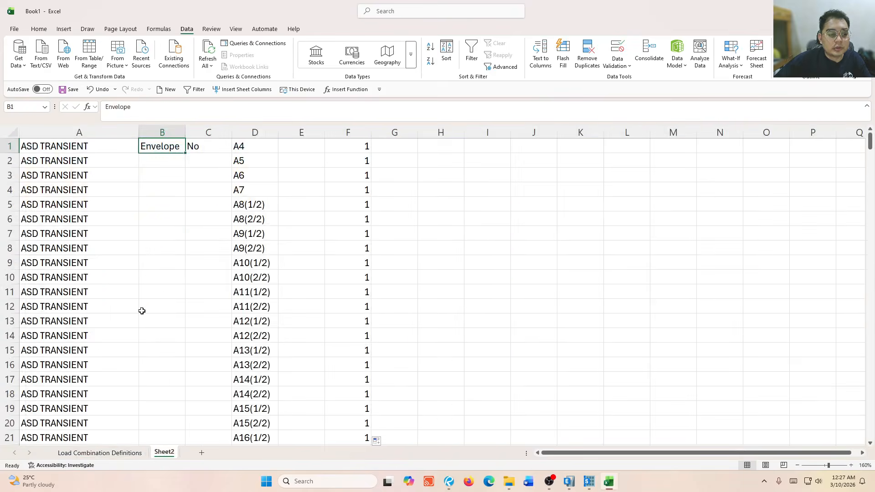
pyautogui.moveTo(68, 146); pyautogui.dragTo(333, 394)
pyautogui.hotkey('ctrl', 'c')
pyautogui.click(91, 453)
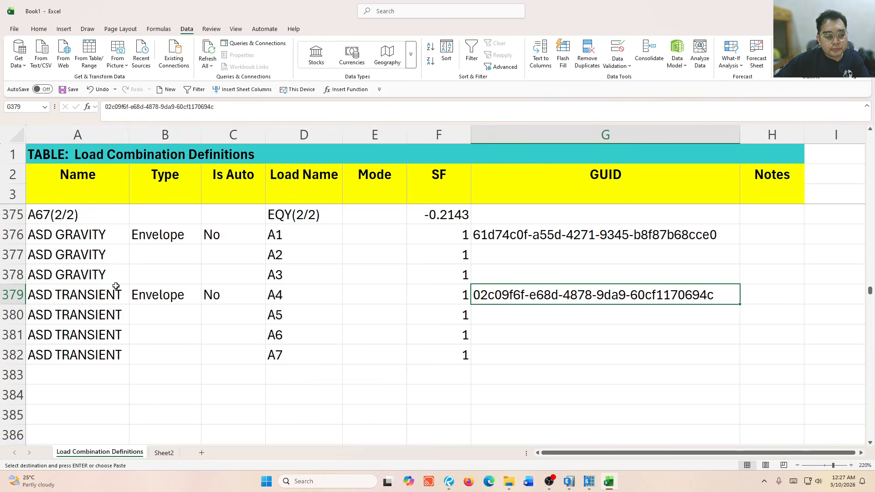
pyautogui.click(96, 295)
pyautogui.hotkey('ctrl', 'v')
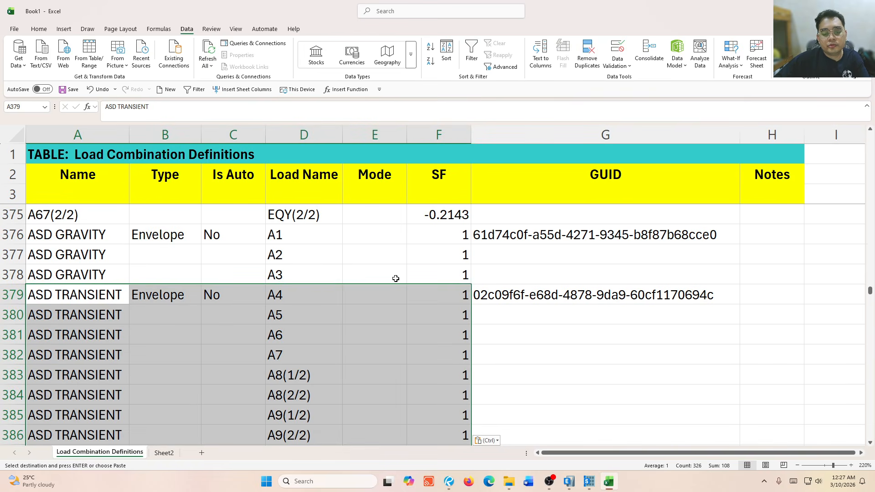
# Delete the blank rows from row 487 down, between the last ASD TRANSIENT row and the U1 combination
pyautogui.scroll(-20, 396, 279)
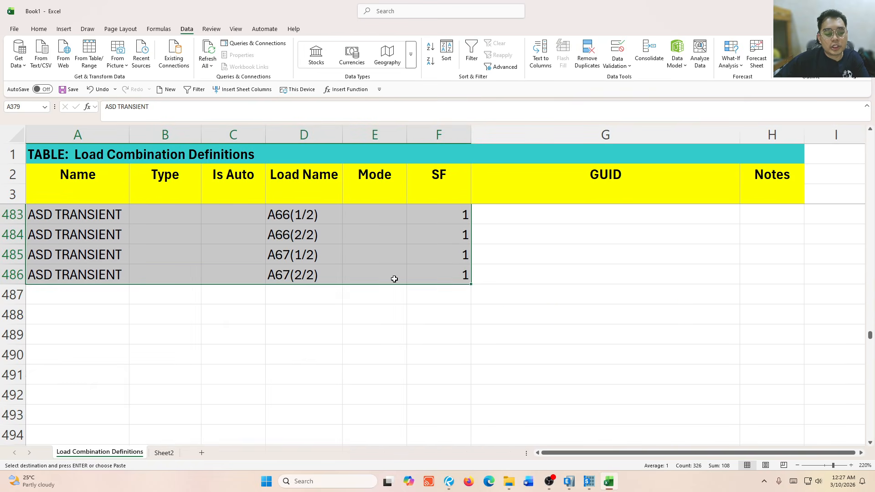
pyautogui.click(16, 294)
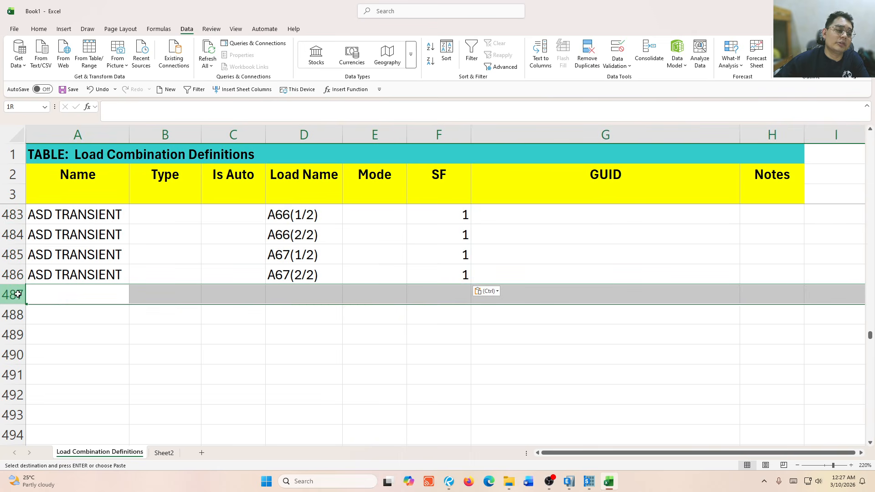
pyautogui.moveTo(17, 294)
pyautogui.mouseDown()
pyautogui.moveTo(5, 449)
pyautogui.moveTo(3, 291)
pyautogui.mouseUp()
pyautogui.rightClick(3, 291)
pyautogui.click(39, 232)
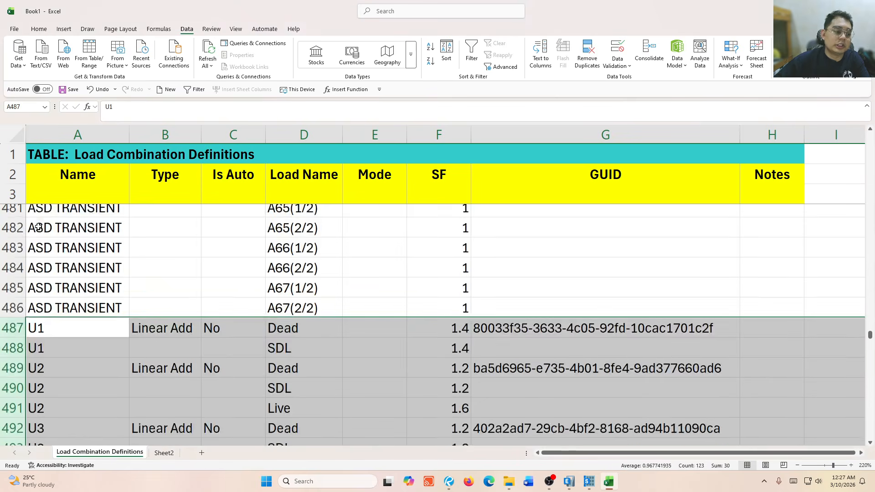
pyautogui.click(167, 354)
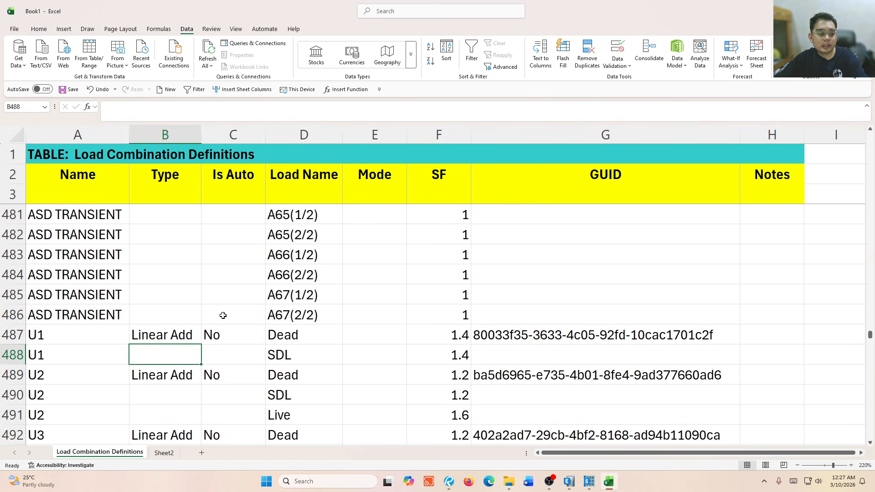
# Review the edited table up to its first rows and switch to the Load Combination Definitions editor in SAFE
pyautogui.keyDown('ctrl'); pyautogui.scroll(-5, 223, 316); pyautogui.keyUp('ctrl')
pyautogui.scroll(9, 171, 340)
pyautogui.middleClick(120, 363)
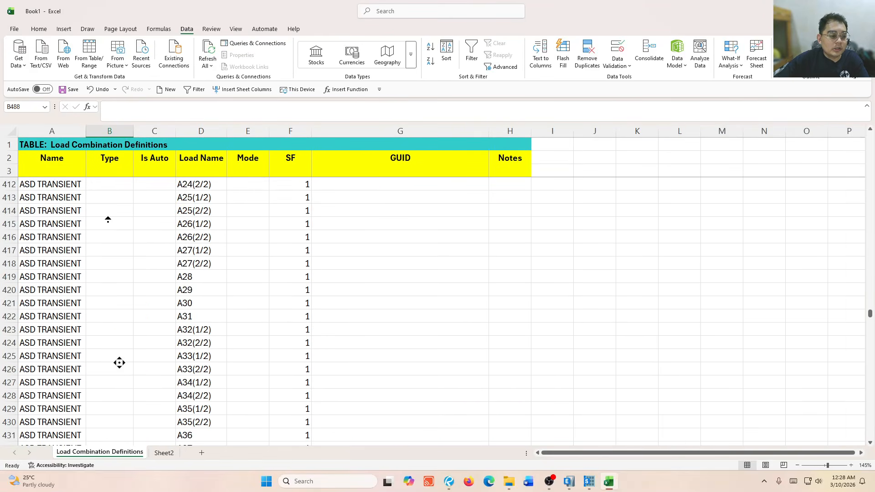
pyautogui.middleClick(108, 221)
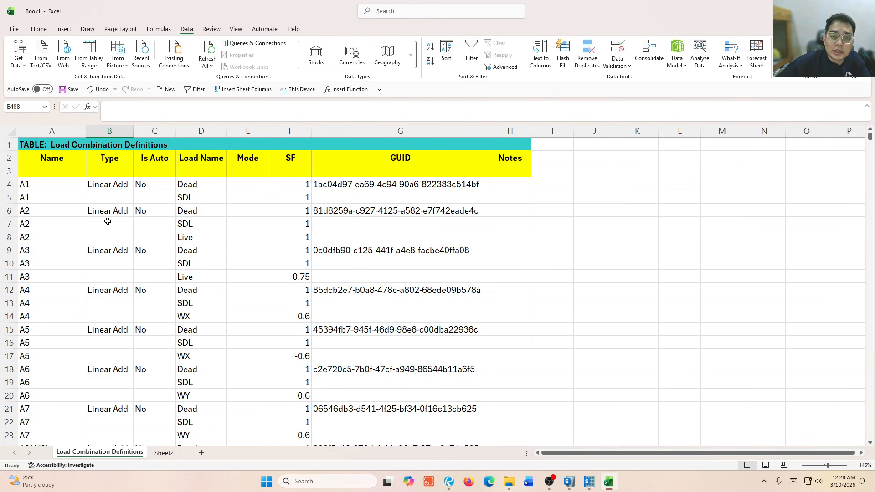
pyautogui.click(590, 485)
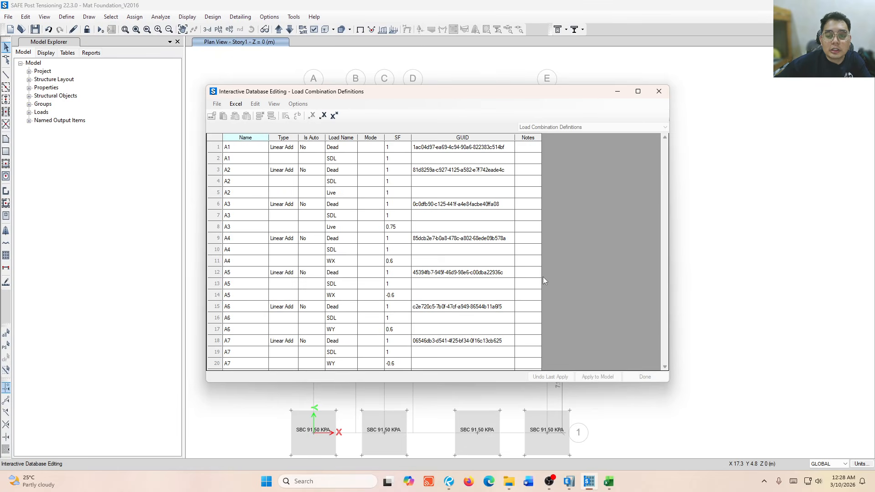
pyautogui.click(224, 158)
pyautogui.write('u')
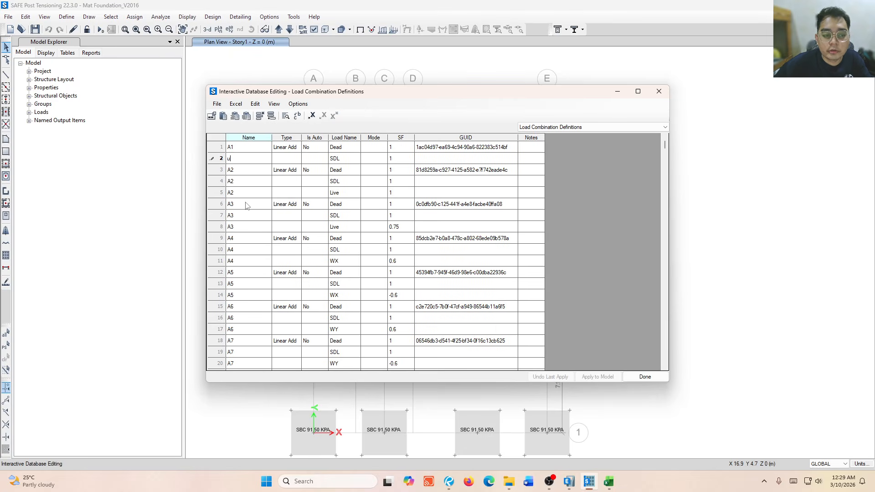
pyautogui.press('Escape')
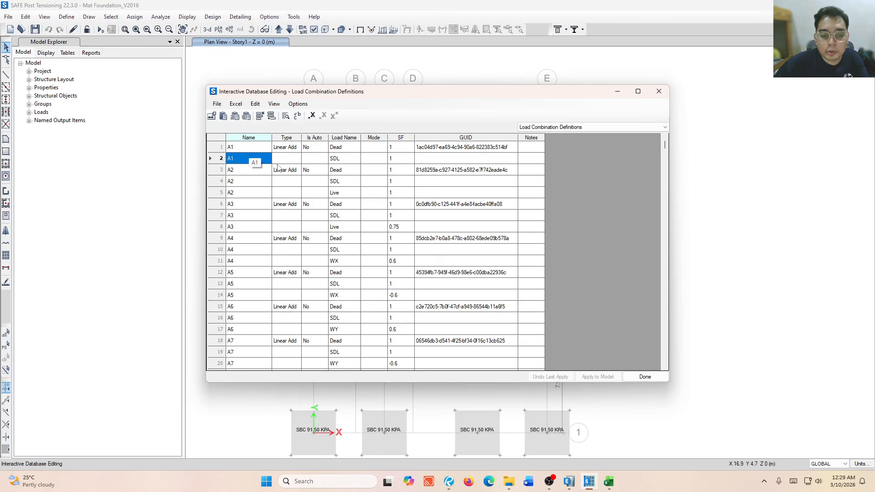
pyautogui.click(269, 180)
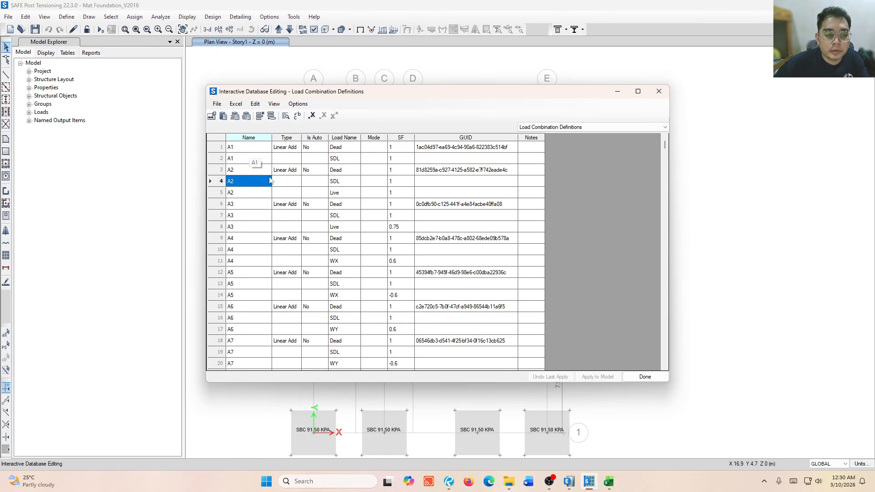
# Close the Load Combination Definitions editor and reopen the same table for interactive database editing
pyautogui.click(660, 91)
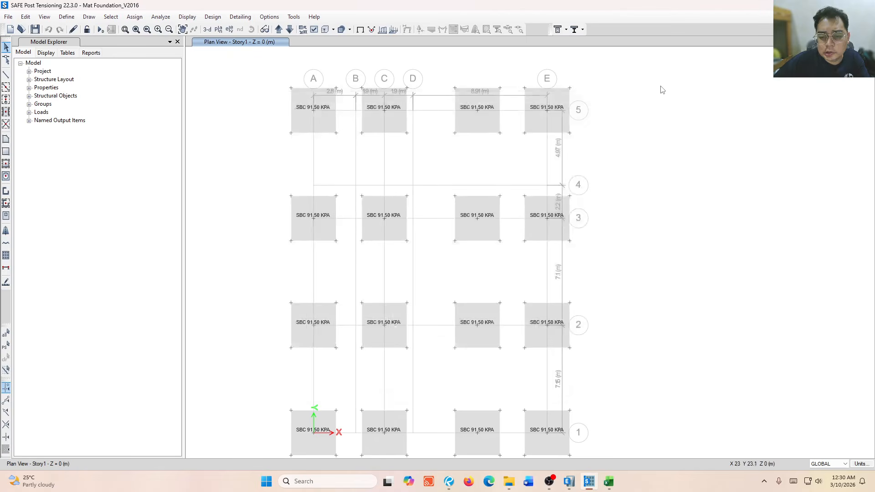
pyautogui.click(25, 17)
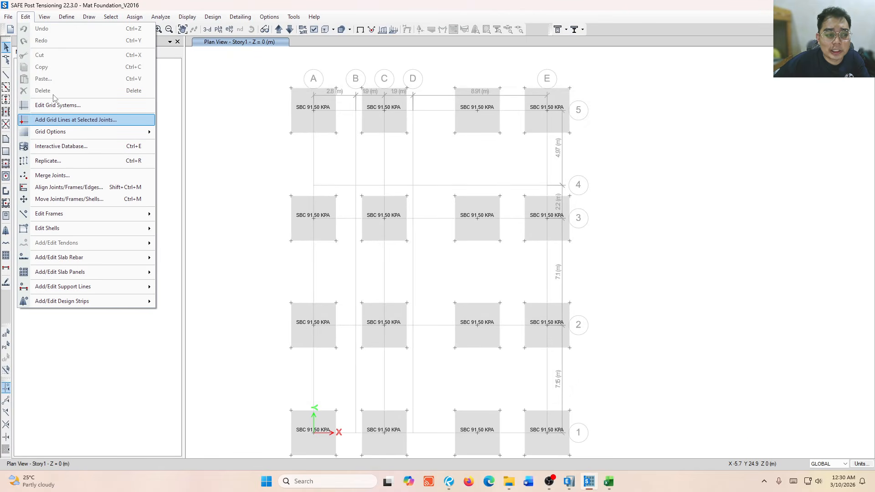
pyautogui.click(59, 151)
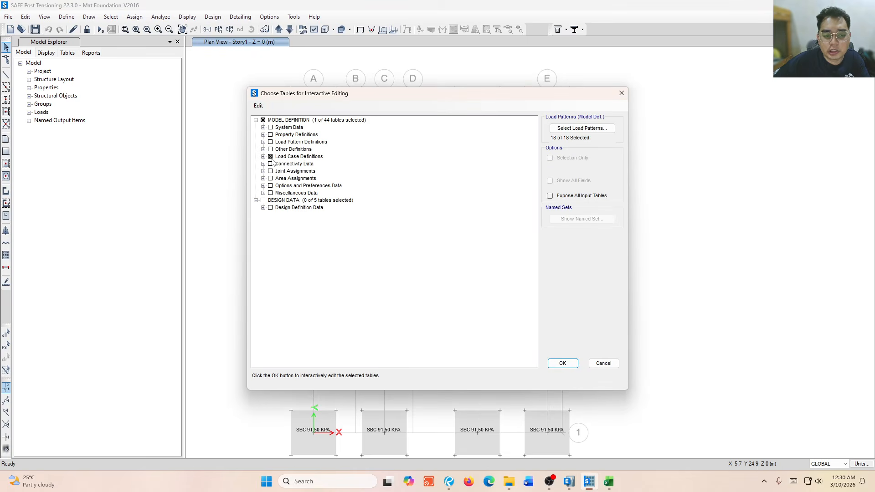
pyautogui.click(563, 364)
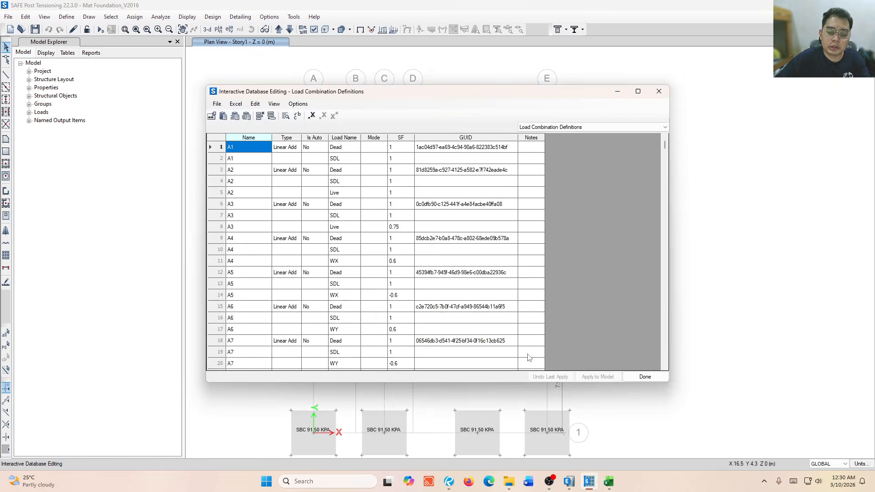
pyautogui.click(253, 195)
pyautogui.click(269, 161)
pyautogui.click(393, 172)
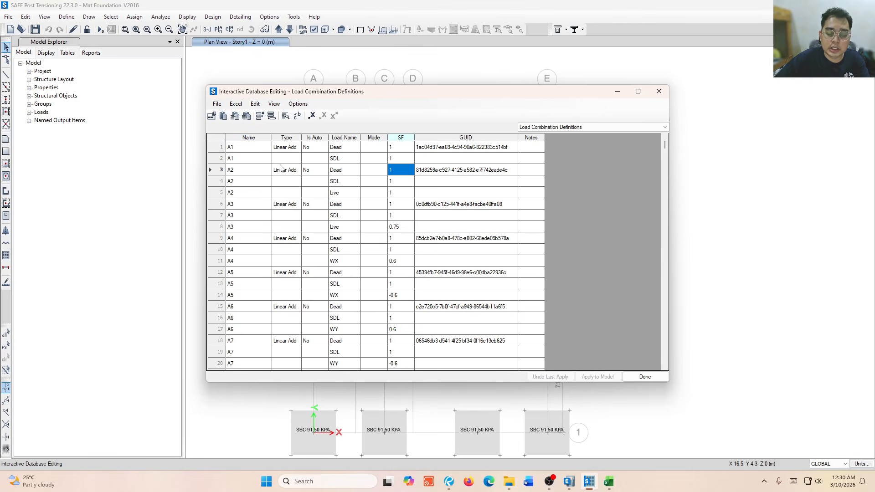
pyautogui.click(260, 160)
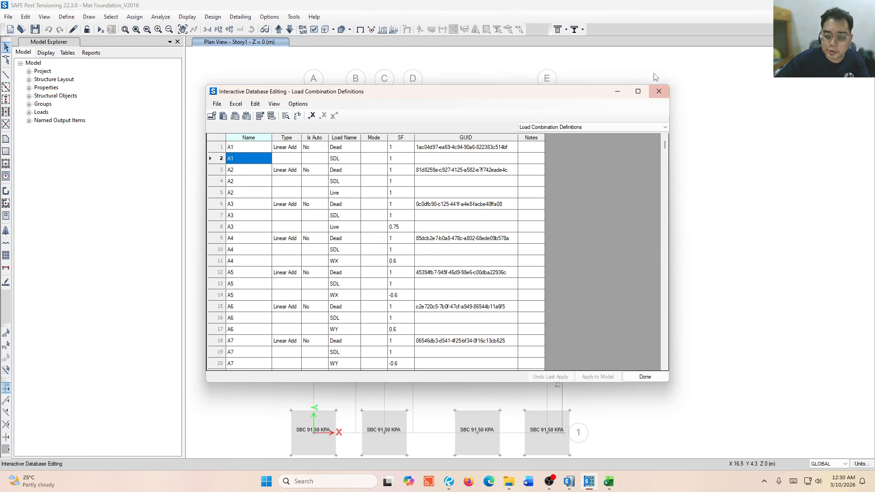
# Select all rows of the Load Combination Definitions table and delete their contents
pyautogui.click(218, 141)
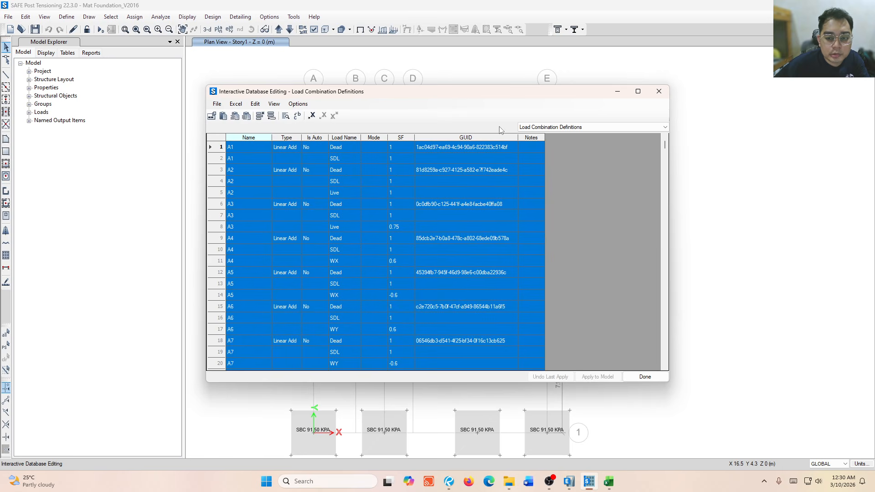
pyautogui.click(256, 105)
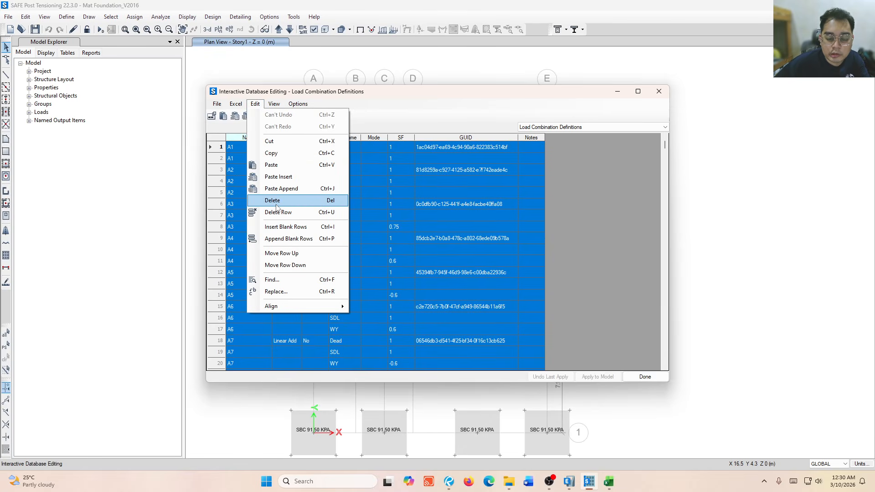
pyautogui.click(313, 200)
pyautogui.click(315, 203)
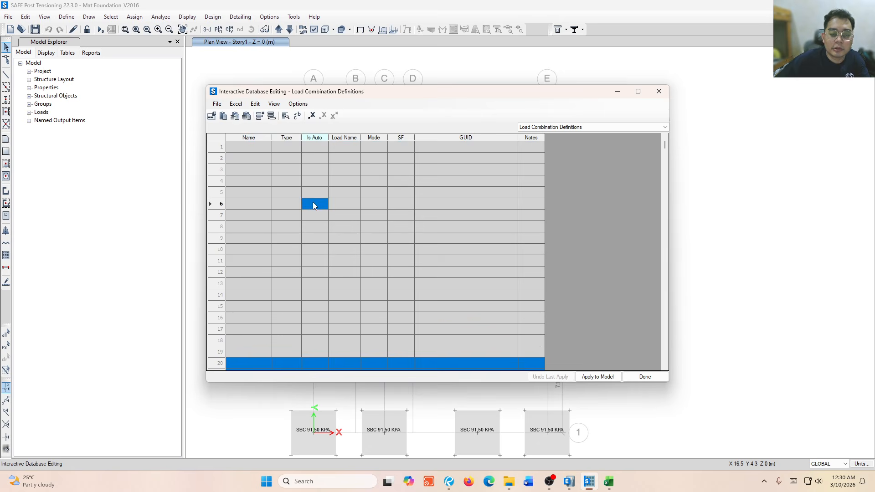
# Switch to the Excel workbook and copy all load combination data rows, cells A4:H702, without the headers
pyautogui.click(609, 483)
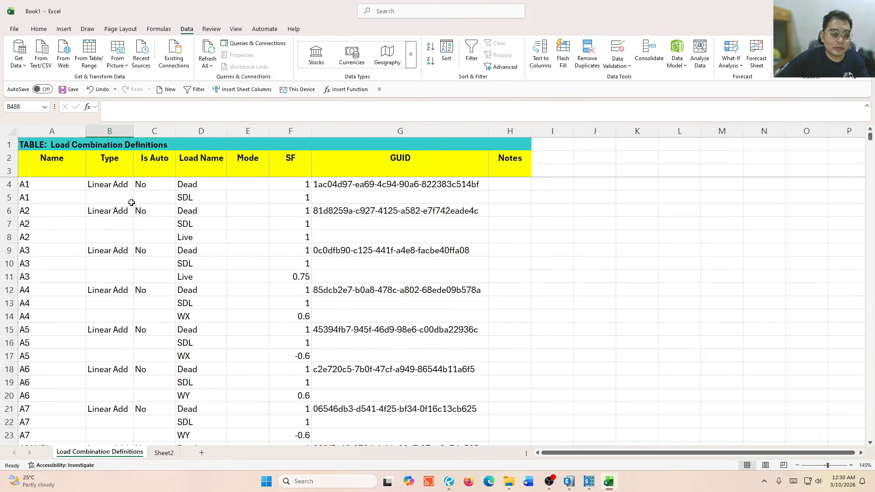
pyautogui.click(49, 185)
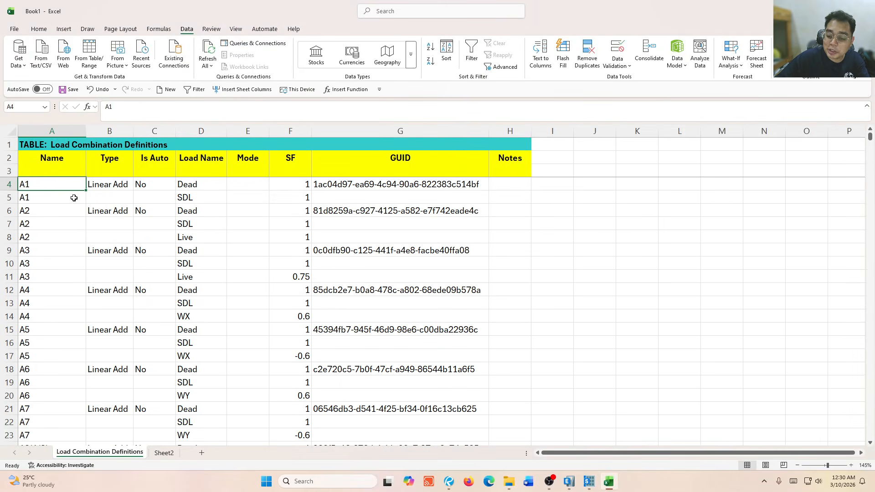
pyautogui.moveTo(49, 183); pyautogui.dragTo(408, 346)
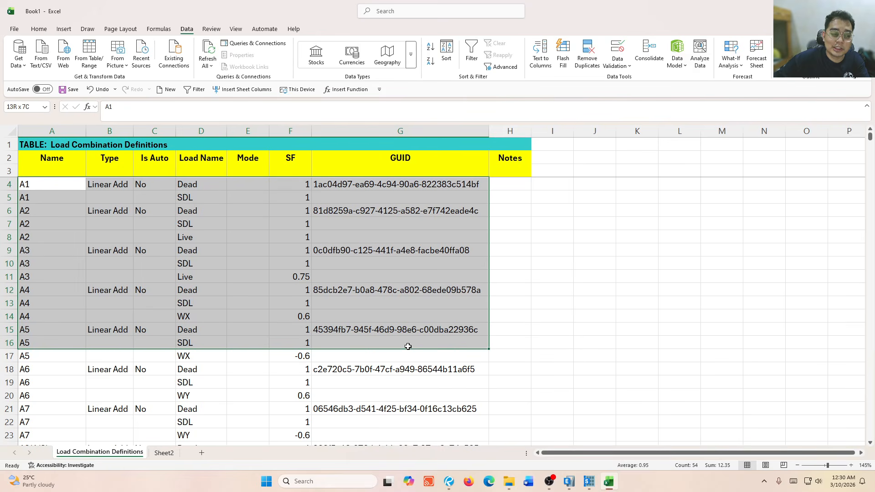
pyautogui.click(28, 185)
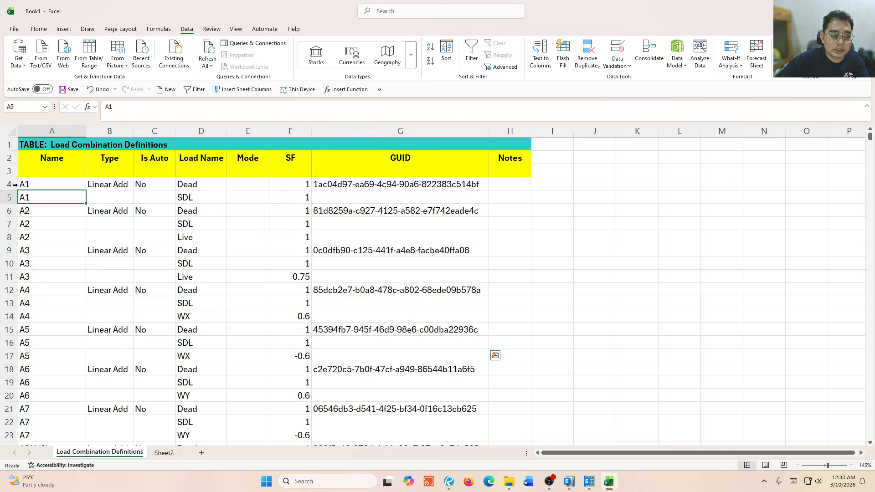
pyautogui.click(10, 184)
pyautogui.moveTo(69, 187); pyautogui.dragTo(518, 393)
pyautogui.hotkey('ctrl', 'c')
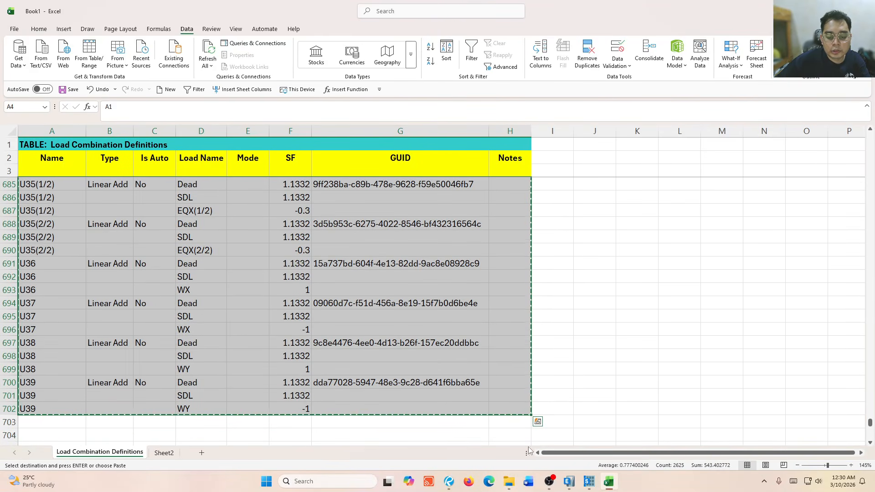
# Paste the copied rows into SAFE's empty Load Combination Definitions table from row 1, apply them to the model and close the editor
pyautogui.click(589, 482)
pyautogui.click(242, 147)
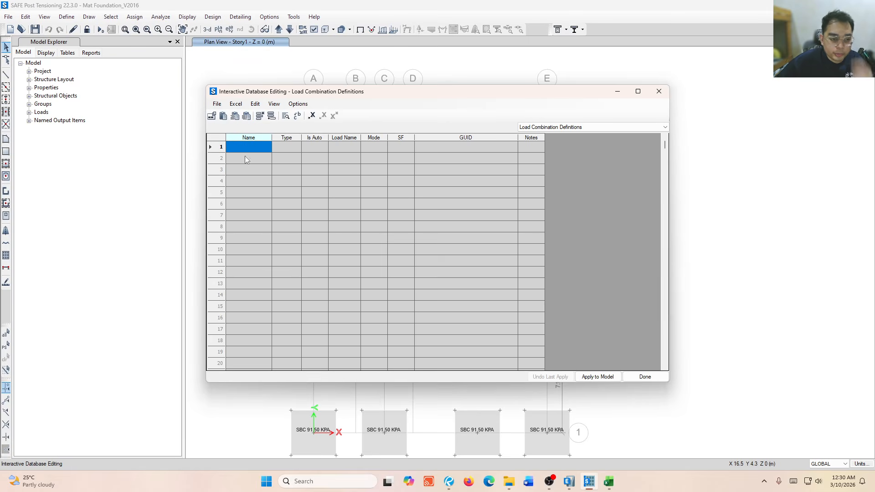
pyautogui.click(255, 104)
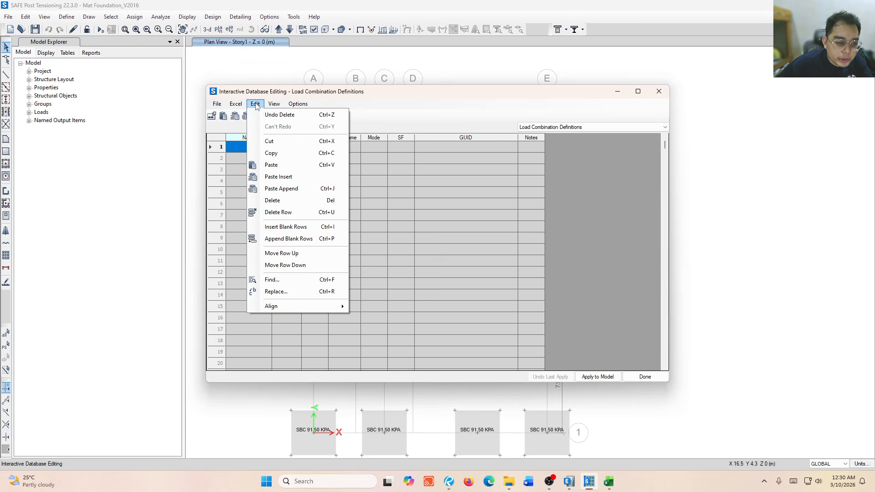
pyautogui.click(293, 165)
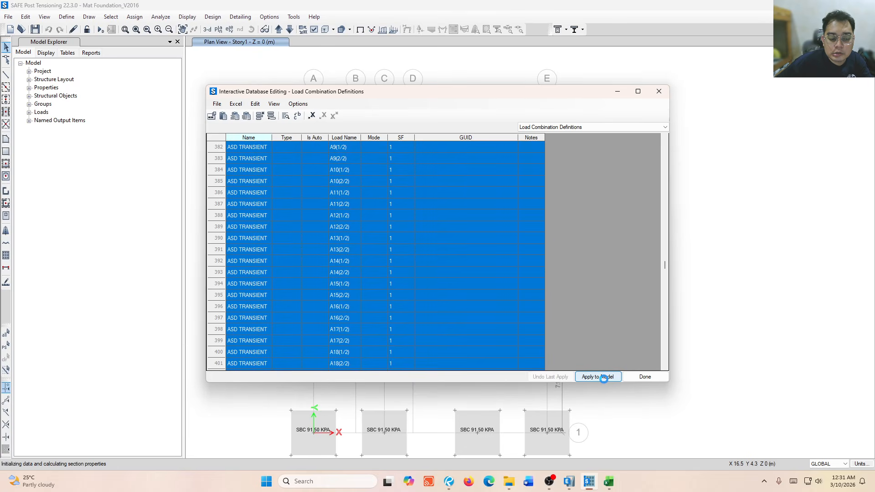
pyautogui.click(645, 378)
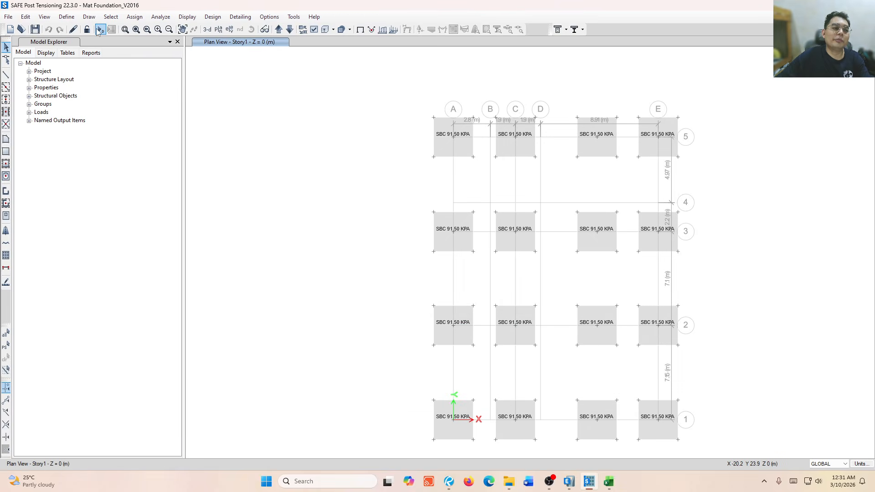
# Examine the load combinations included in the ASD TRANSIENT envelope down to its last entry, and close the load combination definitions
pyautogui.click(67, 16)
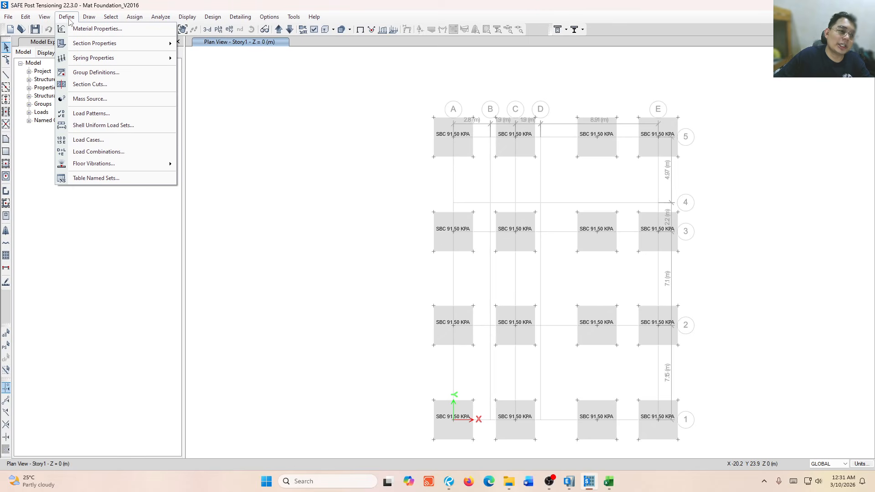
pyautogui.click(115, 153)
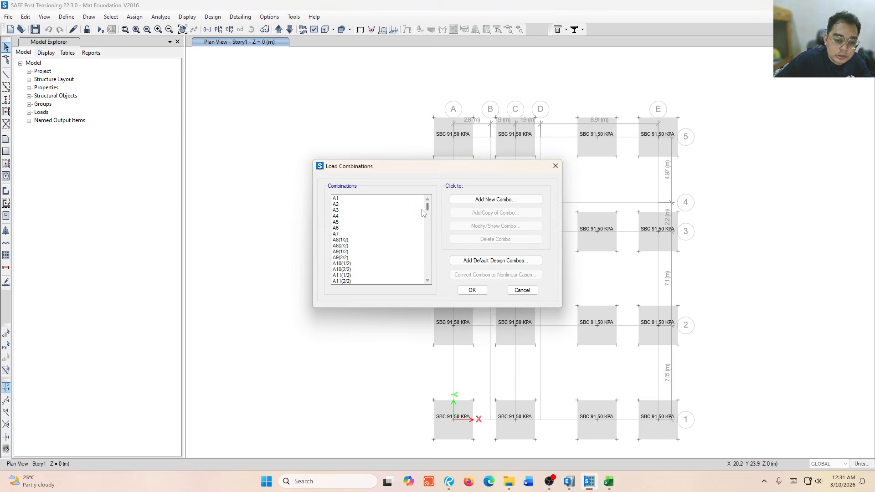
pyautogui.moveTo(427, 207); pyautogui.dragTo(427, 254)
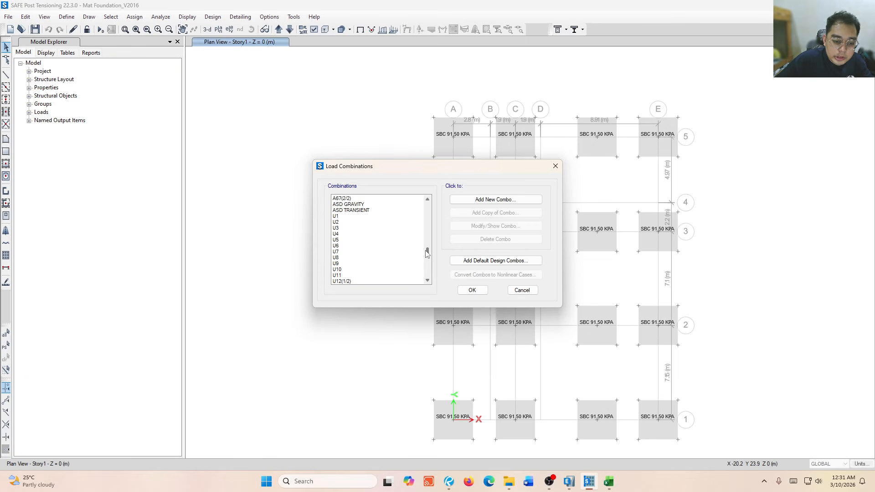
pyautogui.scroll(1, 375, 231)
pyautogui.click(375, 228)
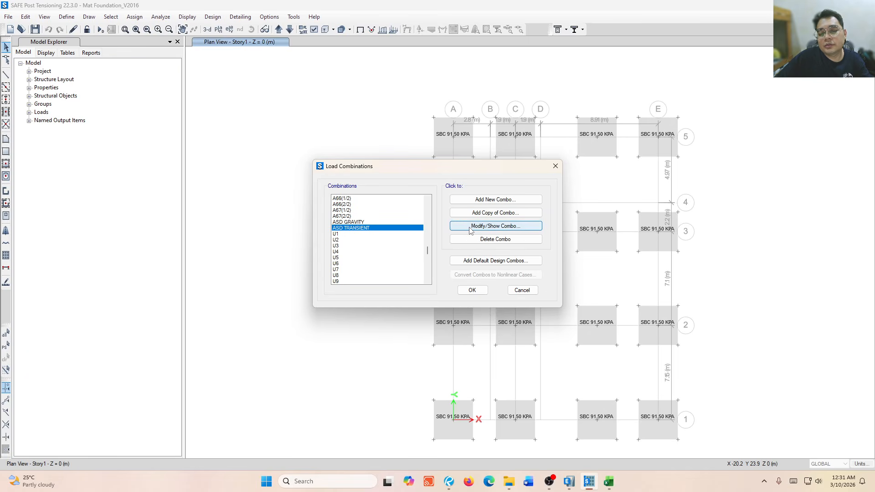
pyautogui.click(470, 228)
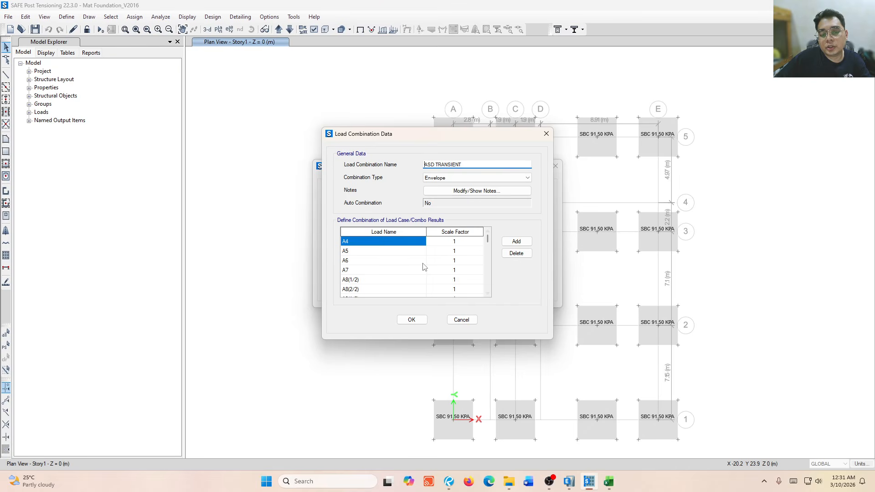
pyautogui.scroll(-12, 424, 267)
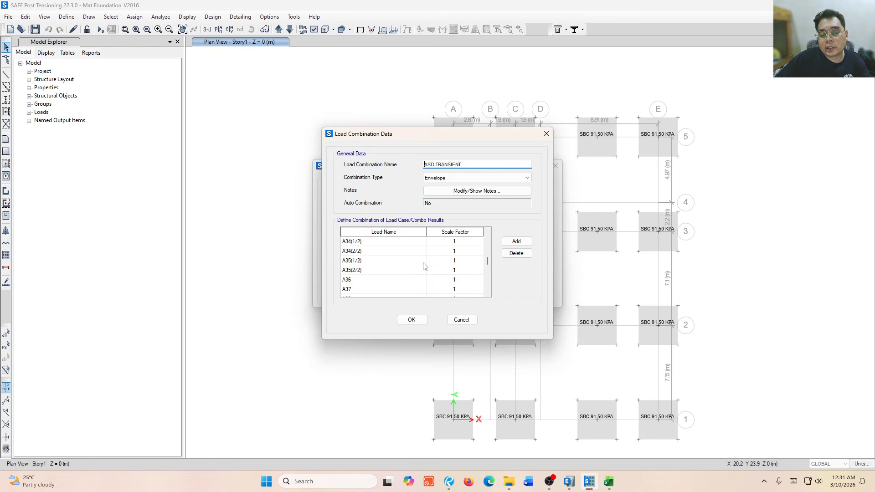
pyautogui.scroll(-10, 424, 267)
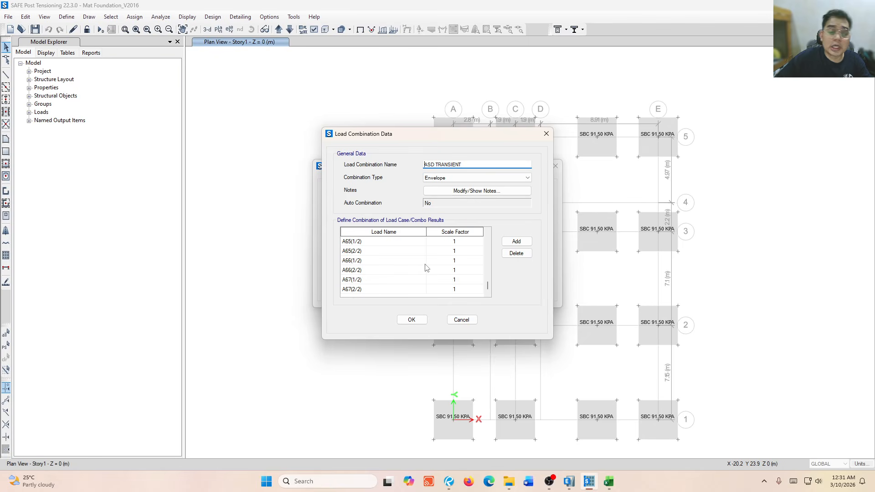
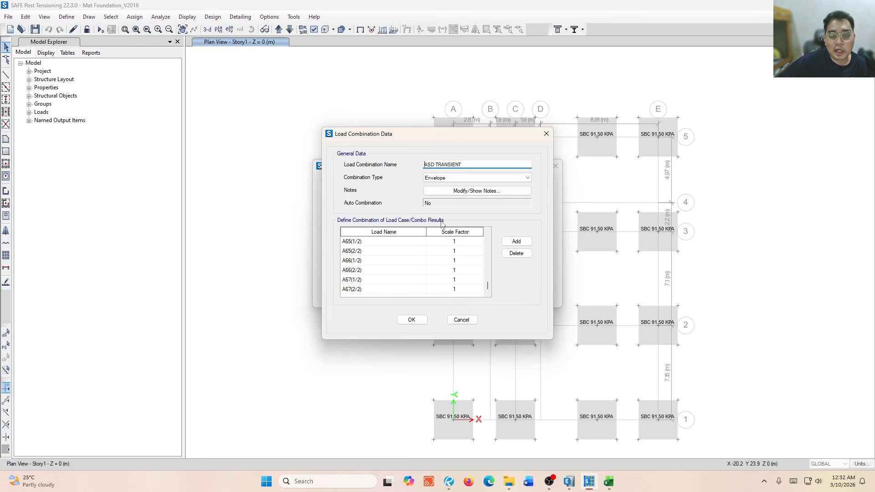
pyautogui.click(412, 320)
pyautogui.click(484, 291)
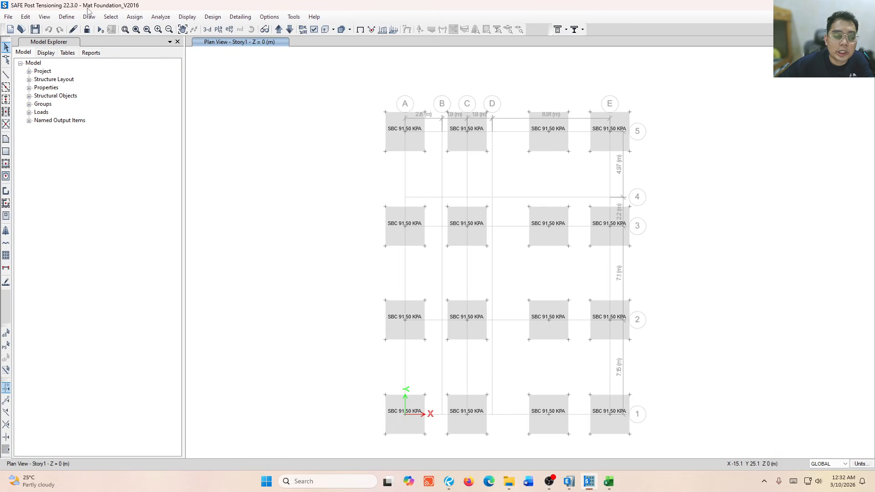
# Restrict the model's active degrees of freedom to 2D Plate - UZ, RX, RY Only in the advanced modeling options
pyautogui.click(138, 19)
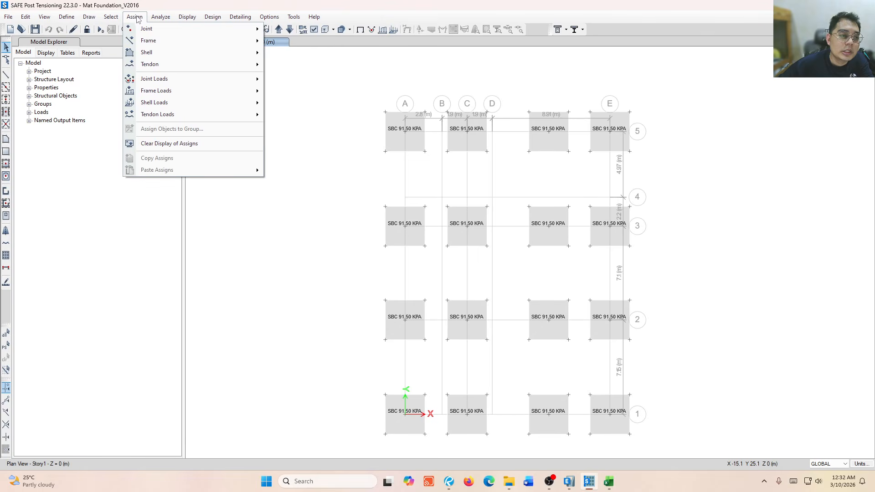
pyautogui.moveTo(160, 21)
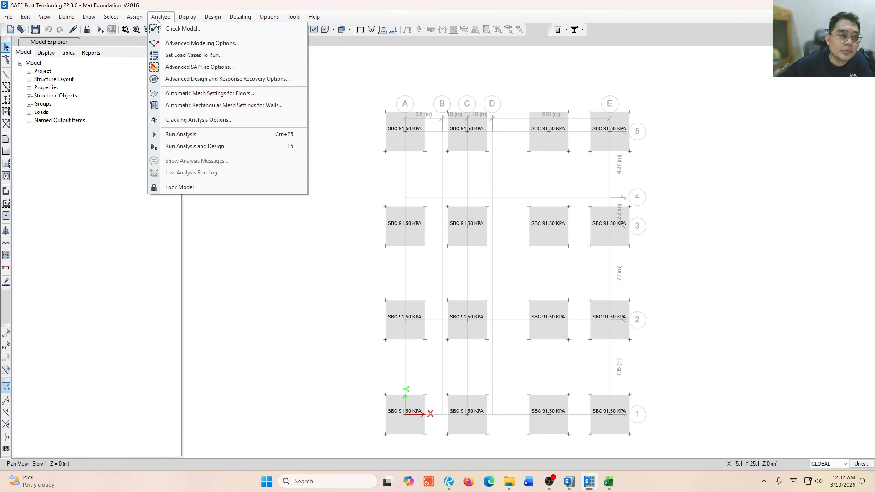
pyautogui.click(184, 45)
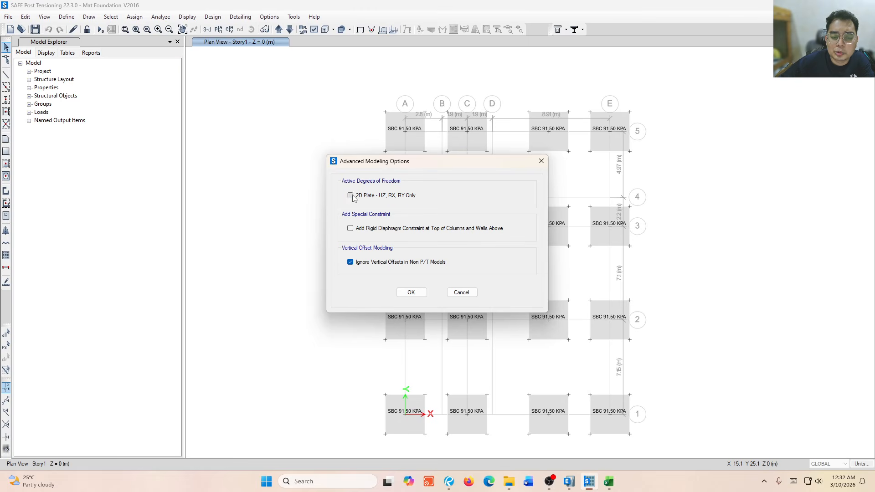
pyautogui.click(351, 197)
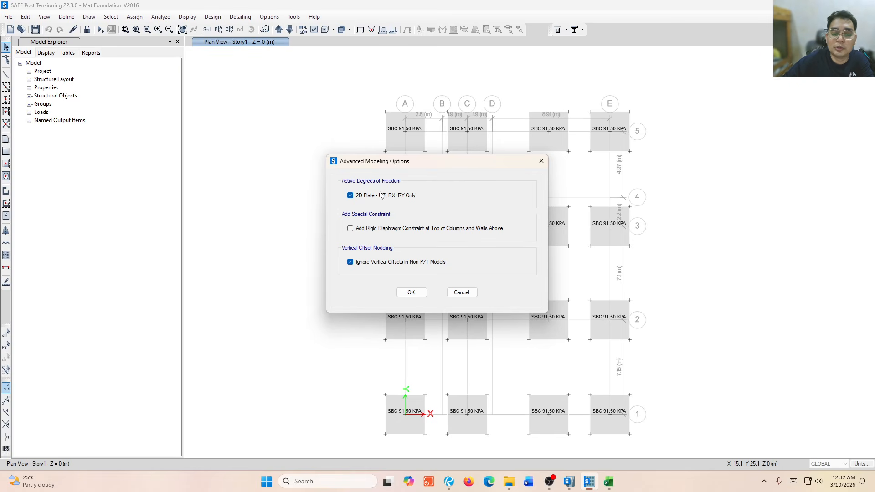
pyautogui.click(411, 292)
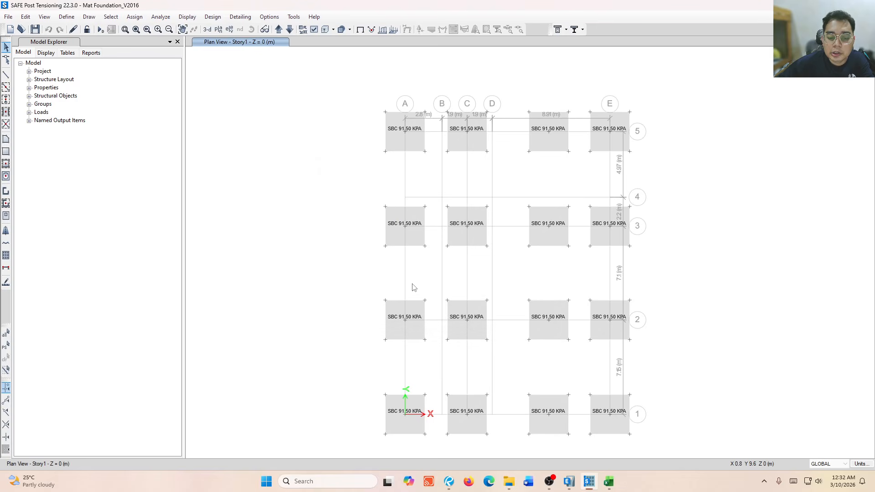
# Run the analysis, saving the model as Mat Footing in the Mat folder
pyautogui.click(160, 17)
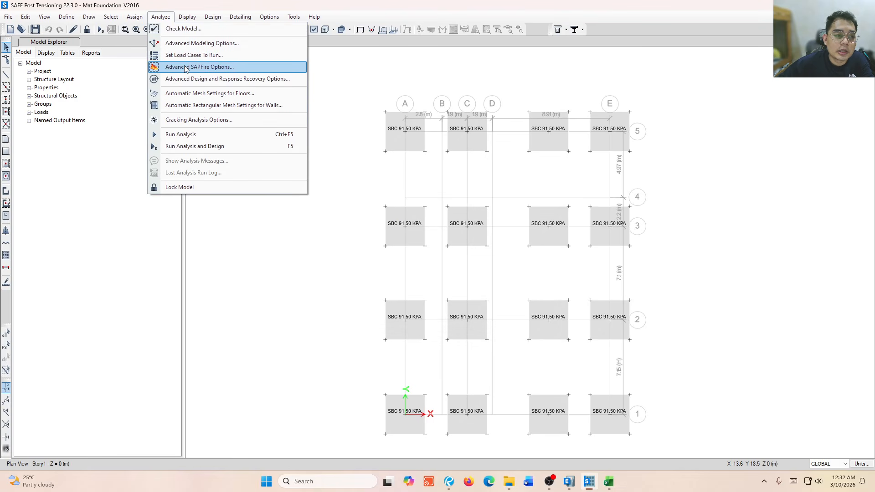
pyautogui.click(206, 136)
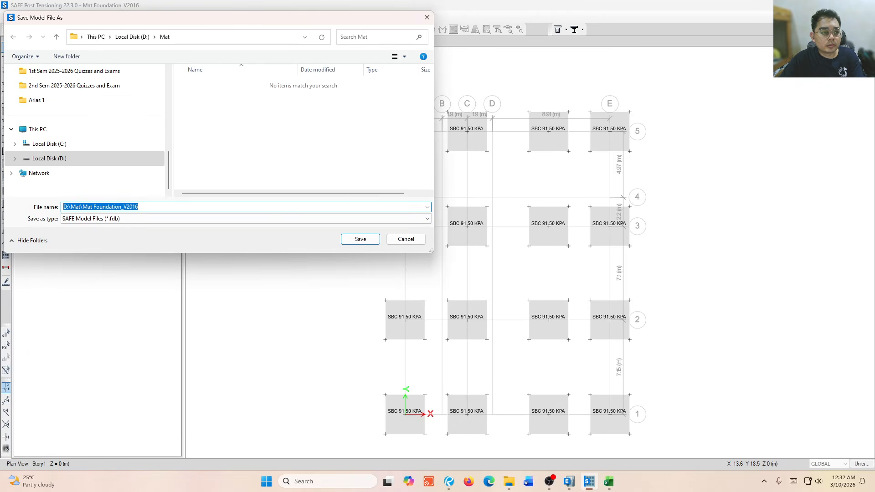
pyautogui.write('mA')
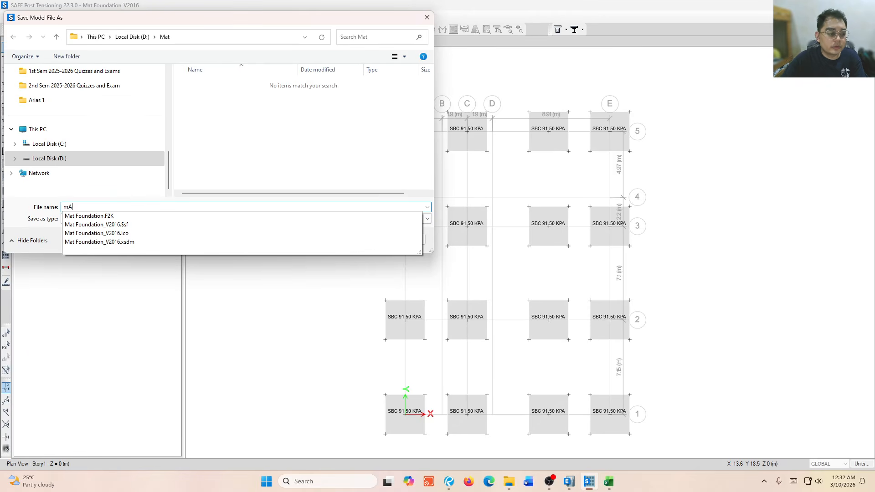
pyautogui.press('BackSpace')
pyautogui.press('BackSpace')
pyautogui.write('M<')
pyautogui.press('BackSpace')
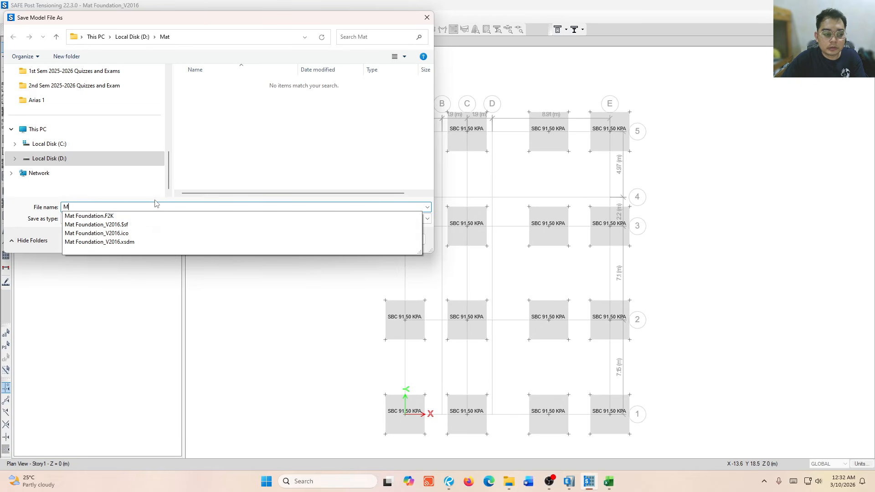
pyautogui.write('at Footing')
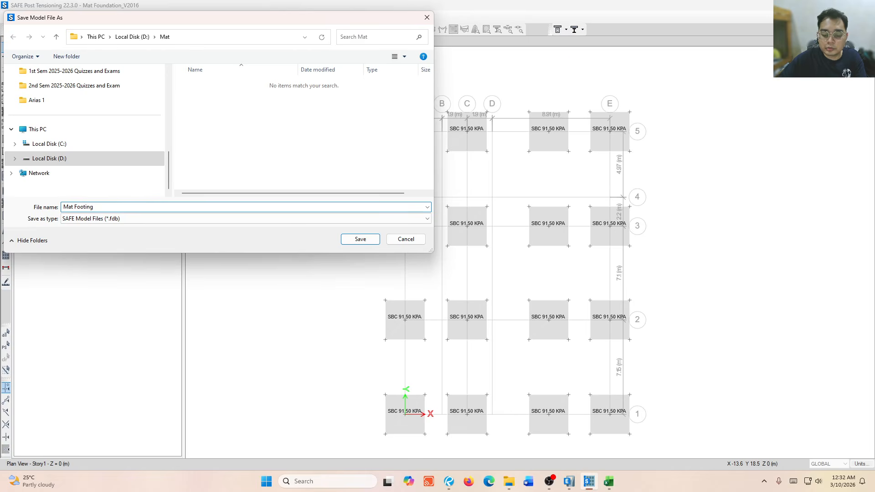
pyautogui.press('Return')
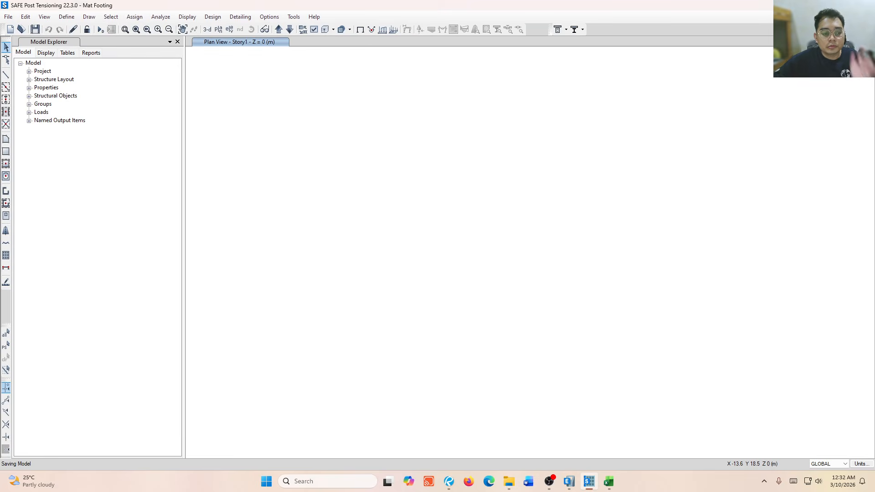
pyautogui.press('F5')
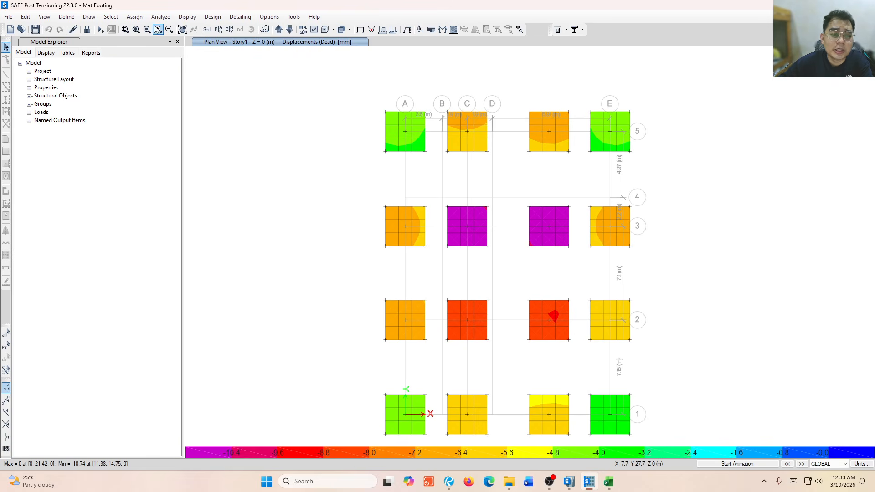
# Open the soil pressure display settings and choose the ASD GRAVITY load combination
pyautogui.click(185, 17)
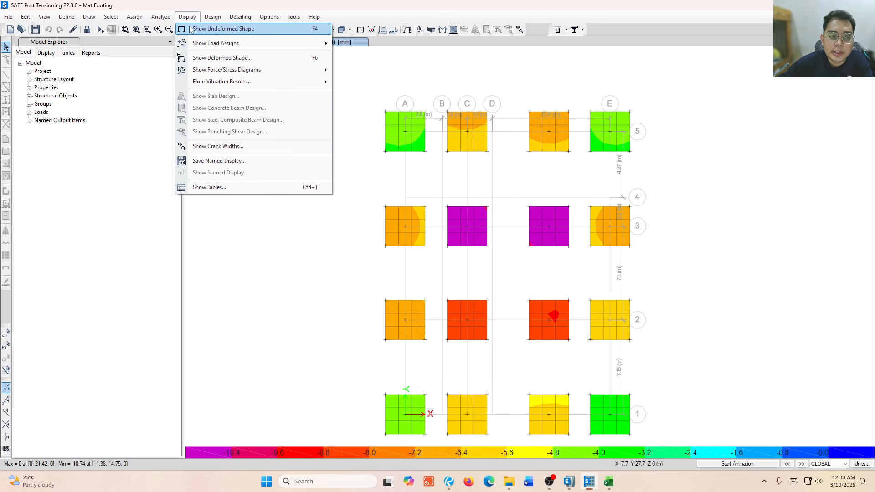
pyautogui.moveTo(227, 71)
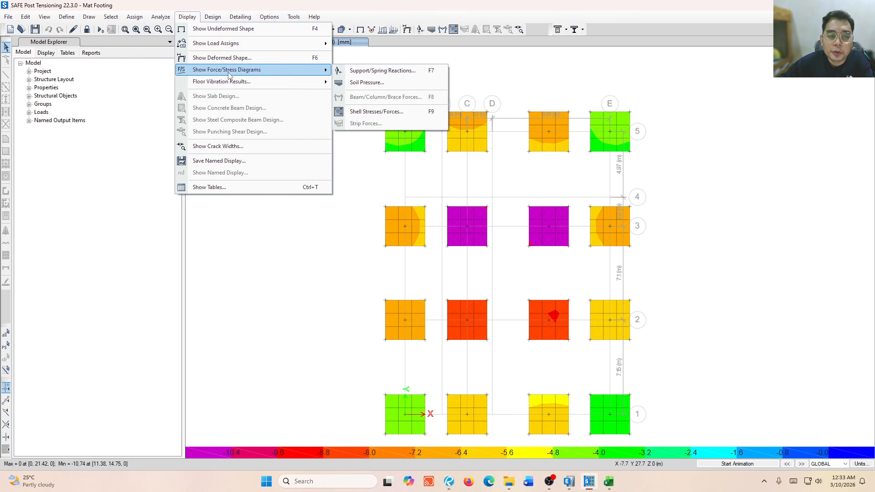
pyautogui.click(382, 83)
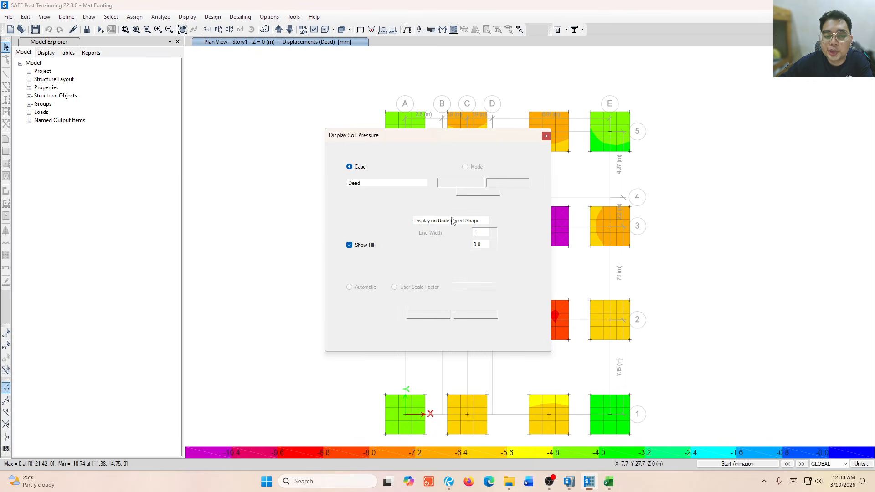
pyautogui.moveTo(429, 137); pyautogui.dragTo(228, 120)
pyautogui.click(209, 152)
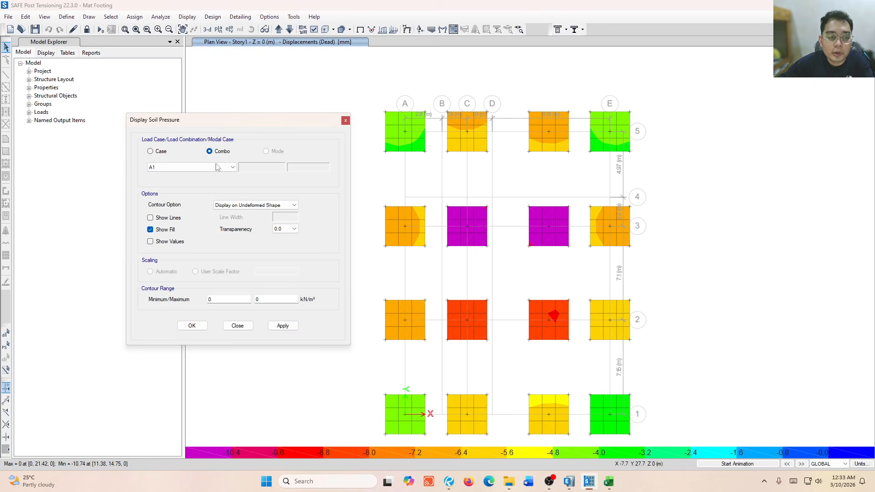
pyautogui.click(233, 167)
pyautogui.scroll(-10, 231, 272)
pyautogui.scroll(-7, 231, 271)
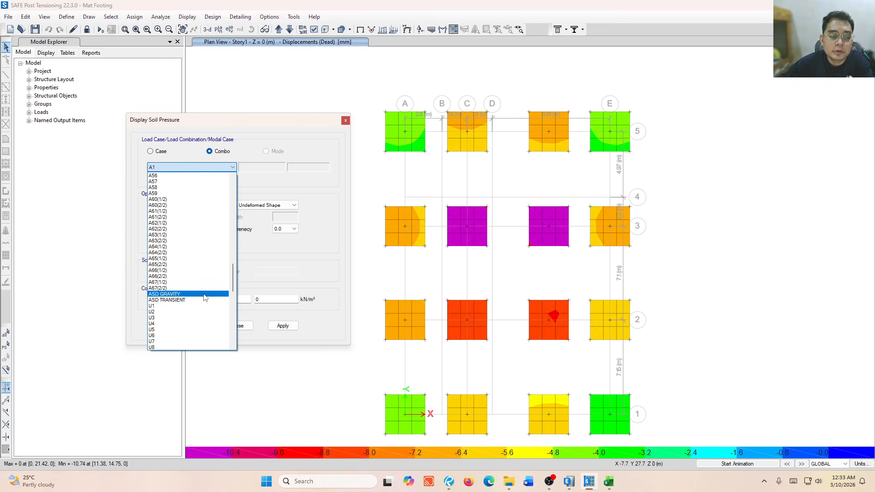
pyautogui.click(204, 294)
# Turn on contour values, choose the Min envelope for ASD GRAVITY, and apply the soil pressure display
pyautogui.click(167, 242)
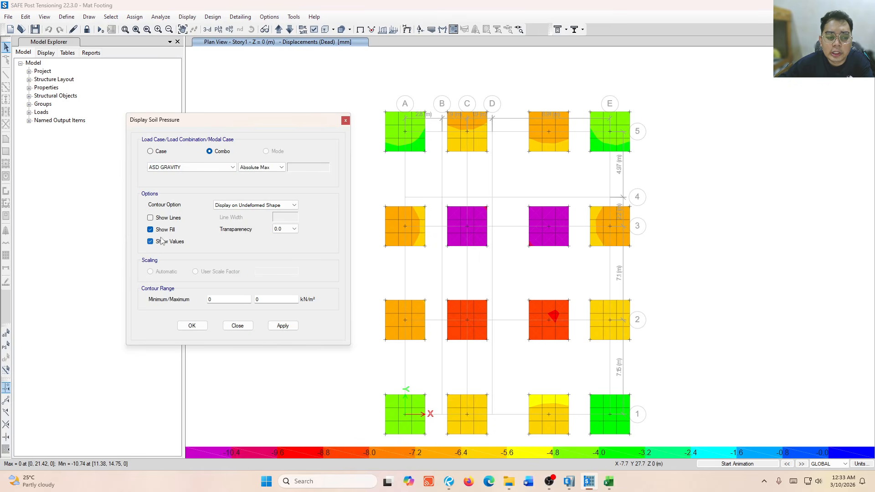
pyautogui.click(263, 205)
pyautogui.click(264, 211)
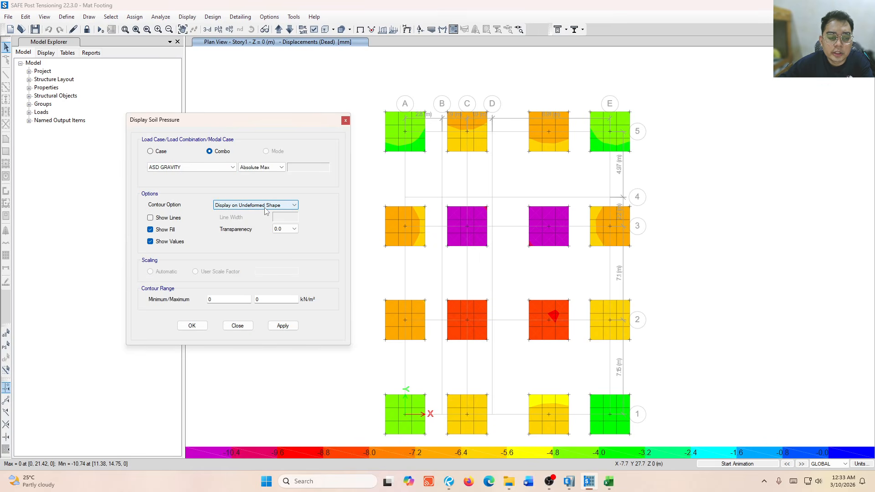
pyautogui.click(261, 168)
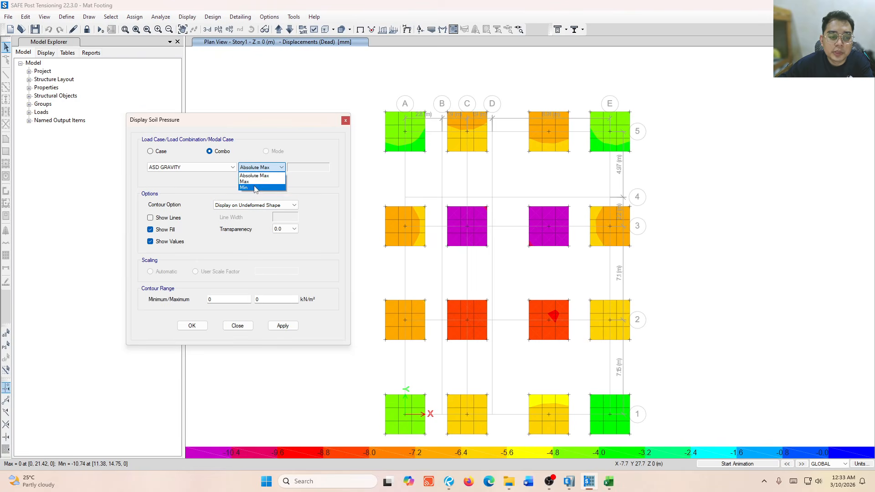
pyautogui.click(254, 187)
pyautogui.click(283, 325)
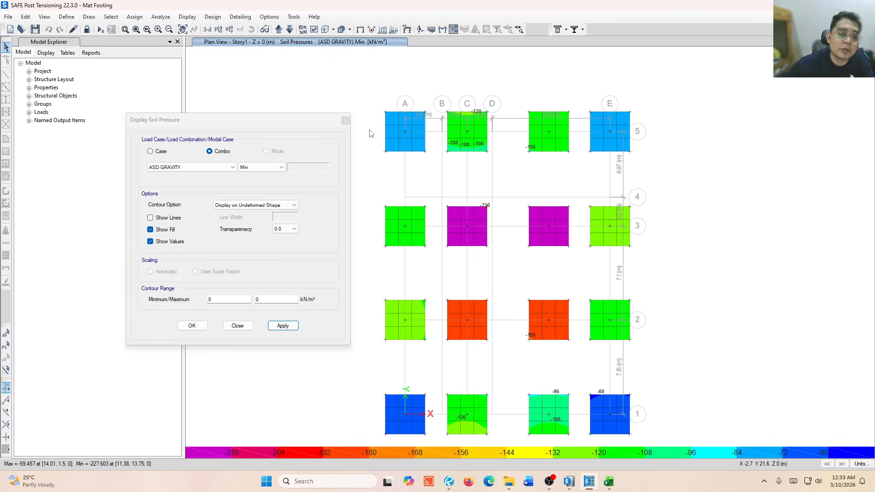
# Examine the ASD GRAVITY soil pressures on the footings along grid 5 from grid A to grid E
pyautogui.scroll(3, 407, 125)
pyautogui.scroll(2, 393, 124)
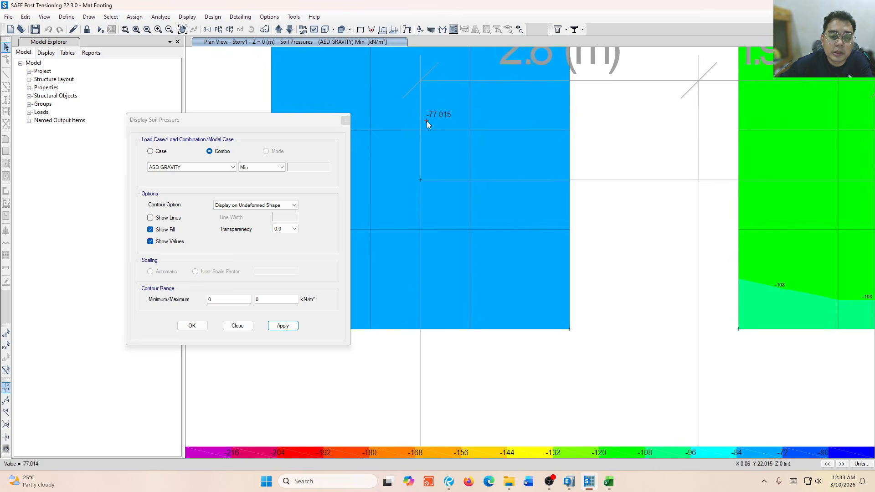
pyautogui.moveTo(427, 121); pyautogui.dragTo(530, 176, button='middle')
pyautogui.scroll(-2, 529, 176)
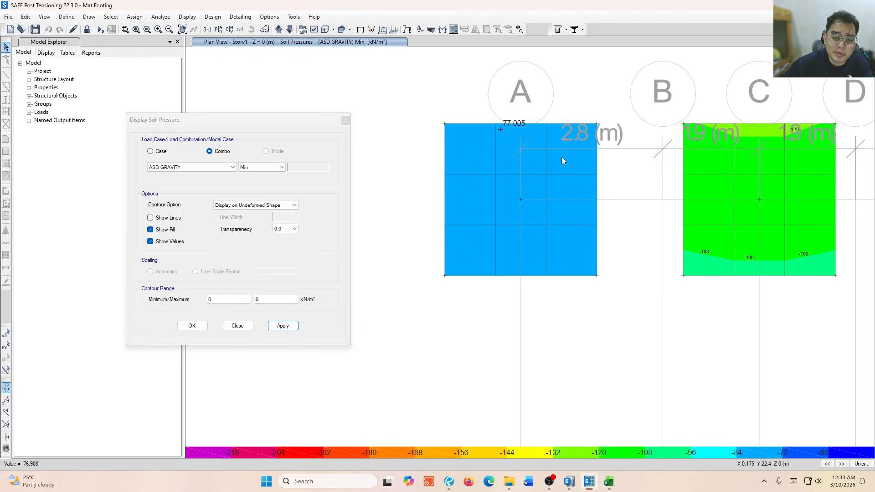
pyautogui.hscroll(5, 565, 162)
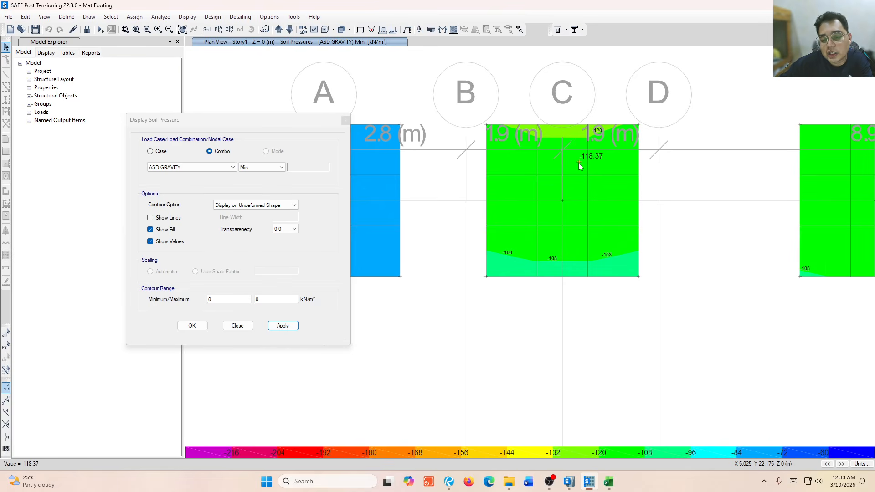
pyautogui.scroll(-2, 580, 166)
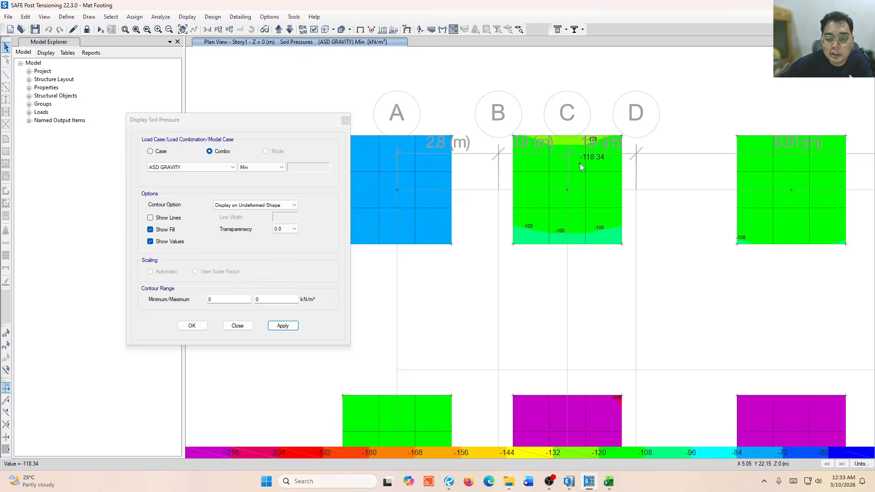
pyautogui.hscroll(5, 648, 182)
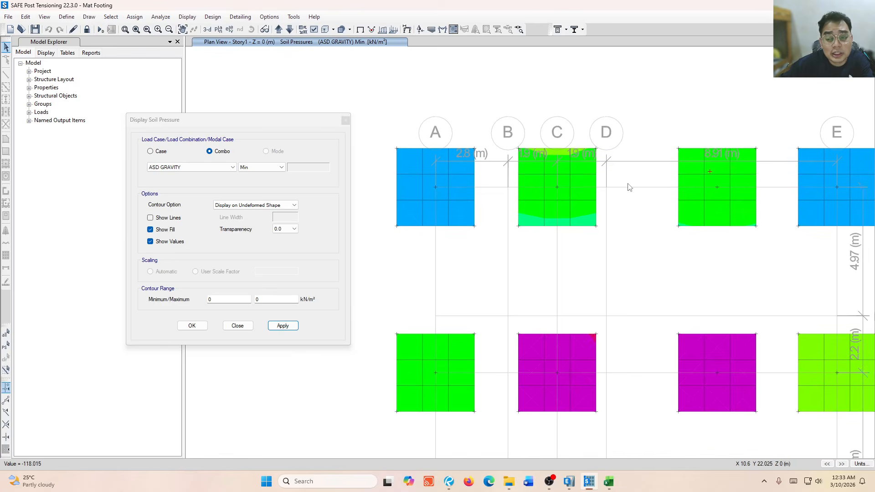
pyautogui.scroll(-2, 649, 181)
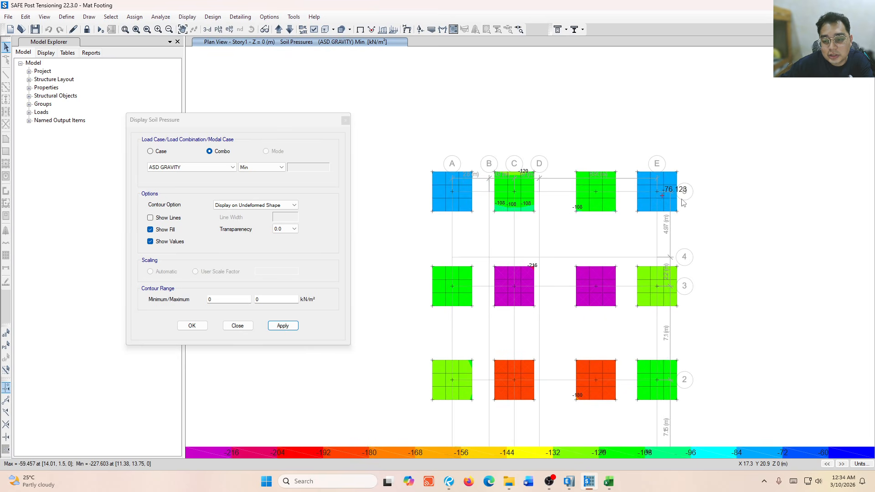
pyautogui.scroll(2, 460, 274)
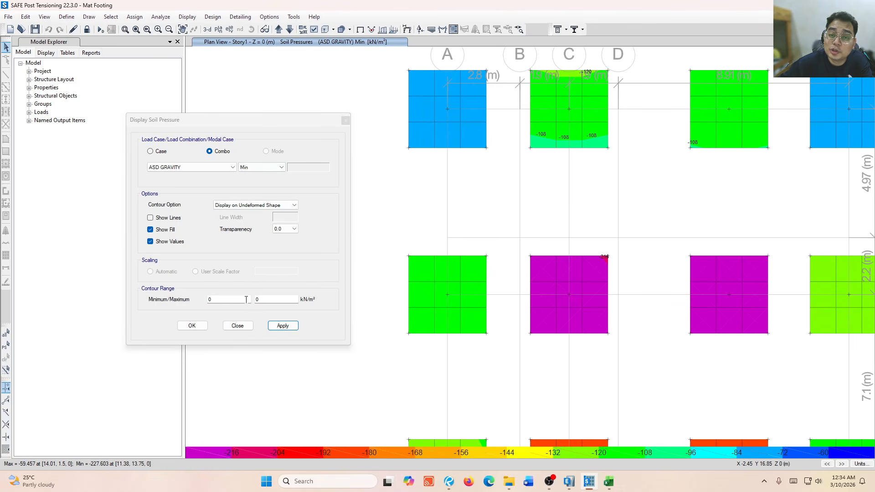
pyautogui.scroll(-4, 246, 300)
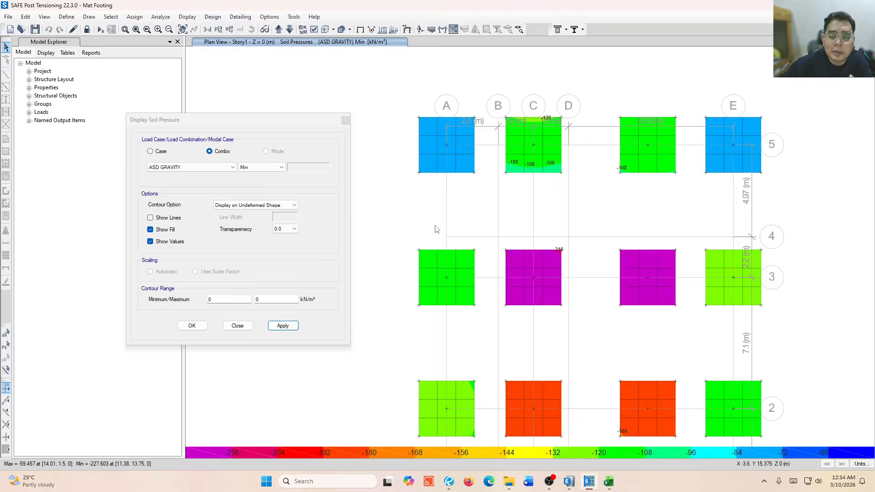
# Set the soil pressure contour range minimum to -91.5 kN/m² and apply it
pyautogui.click(230, 298)
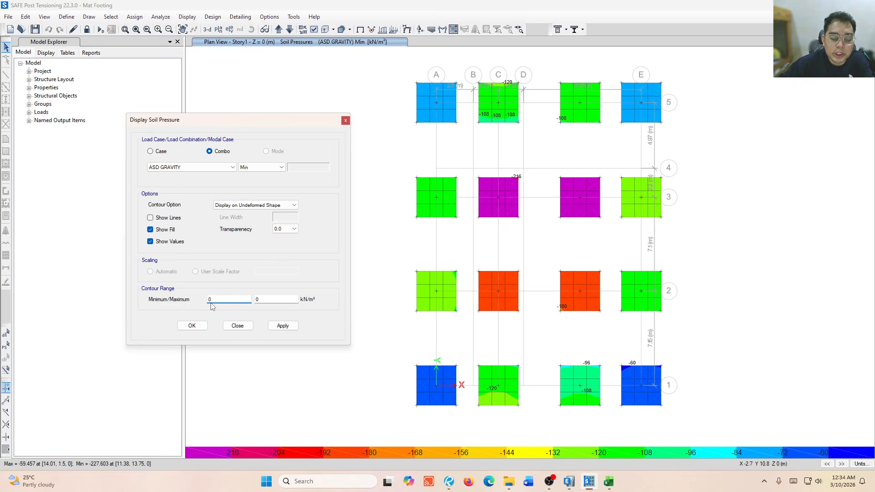
pyautogui.press('BackSpace')
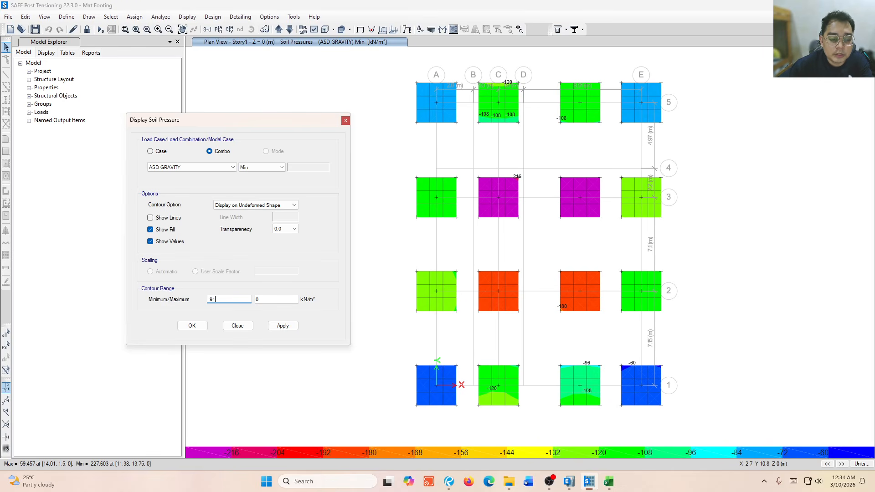
pyautogui.click(282, 325)
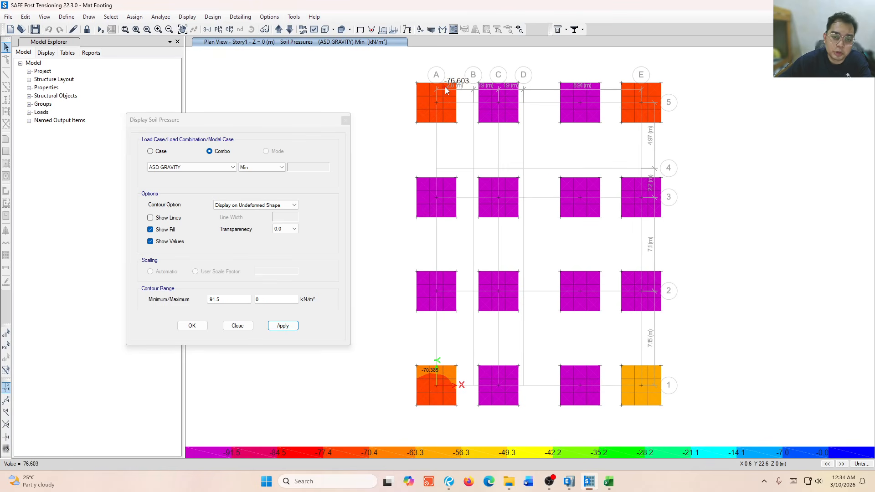
# Check the grid 5 footings' soil pressures against the new contour range and close the soil pressure settings
pyautogui.scroll(2, 474, 90)
pyautogui.scroll(2, 474, 90)
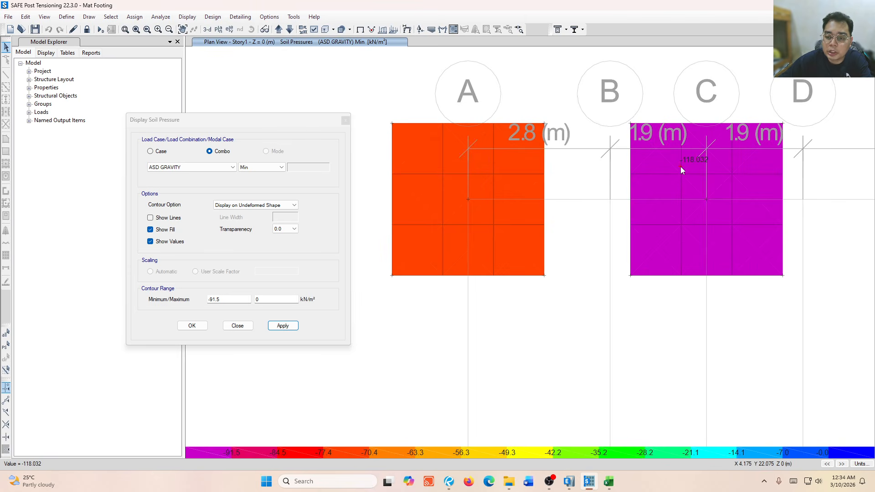
pyautogui.scroll(-4, 547, 137)
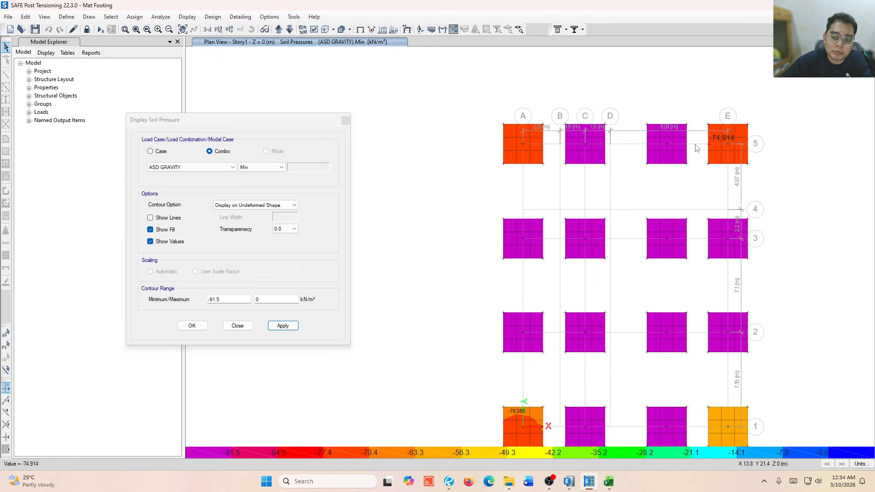
pyautogui.moveTo(494, 233); pyautogui.dragTo(426, 215, button='middle')
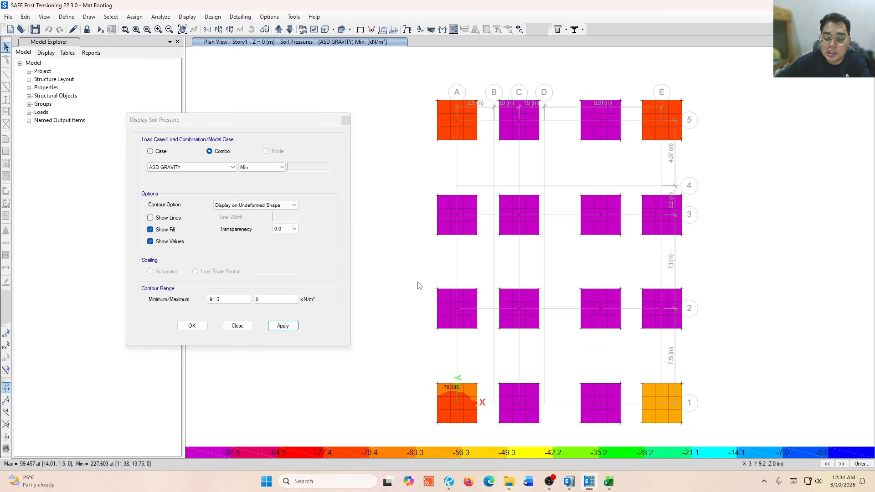
pyautogui.click(346, 119)
# Window-select the interior footings on grids 5 and 3 between grids A and E, and read the soil pressure on footing C-5
pyautogui.scroll(4, 502, 93)
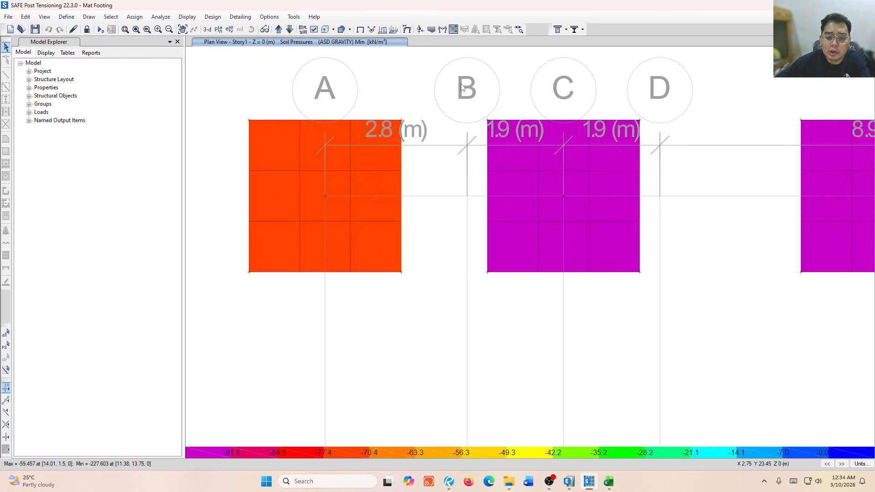
pyautogui.moveTo(450, 66); pyautogui.dragTo(737, 322)
pyautogui.scroll(-3, 607, 214)
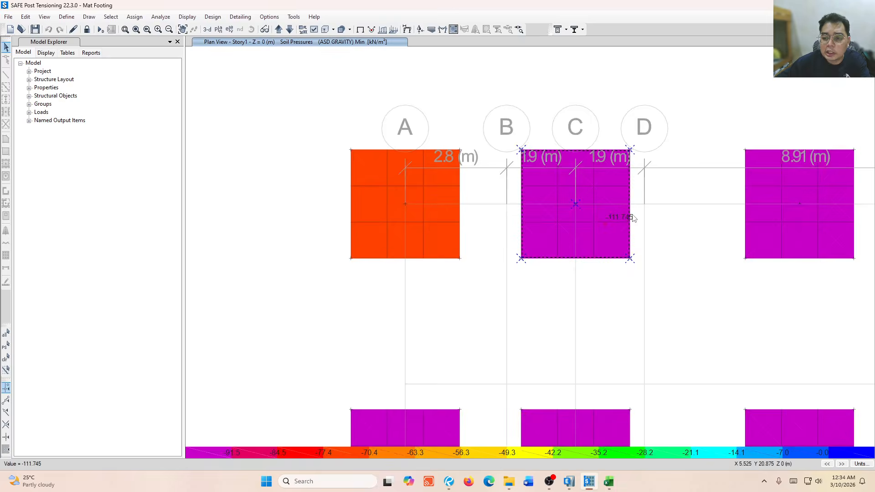
pyautogui.moveTo(670, 136); pyautogui.dragTo(785, 251)
pyautogui.moveTo(533, 129); pyautogui.dragTo(764, 305)
pyautogui.moveTo(764, 305); pyautogui.dragTo(680, 209, button='middle')
pyautogui.moveTo(465, 190); pyautogui.dragTo(770, 387)
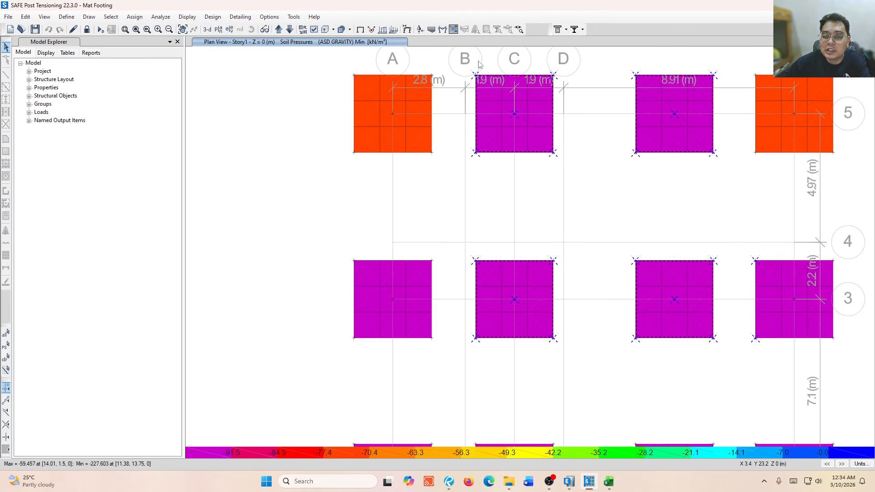
pyautogui.moveTo(471, 53); pyautogui.dragTo(746, 383)
pyautogui.scroll(-5, 746, 383)
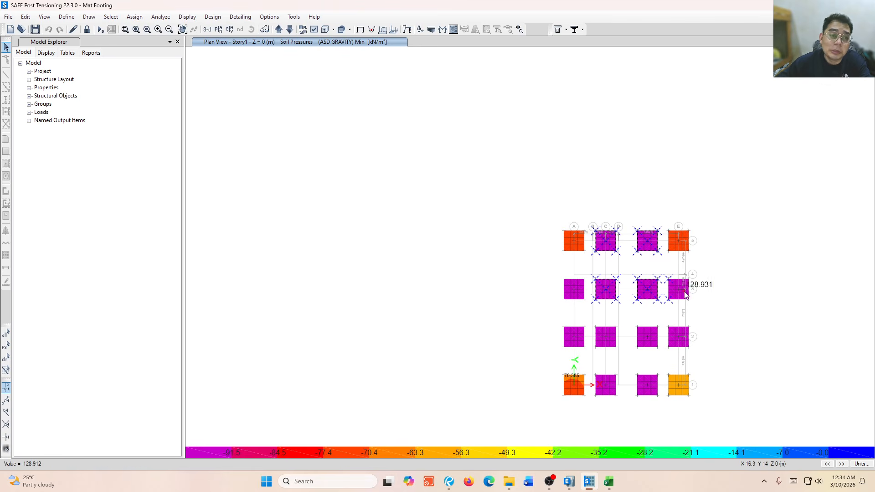
pyautogui.scroll(5, 592, 264)
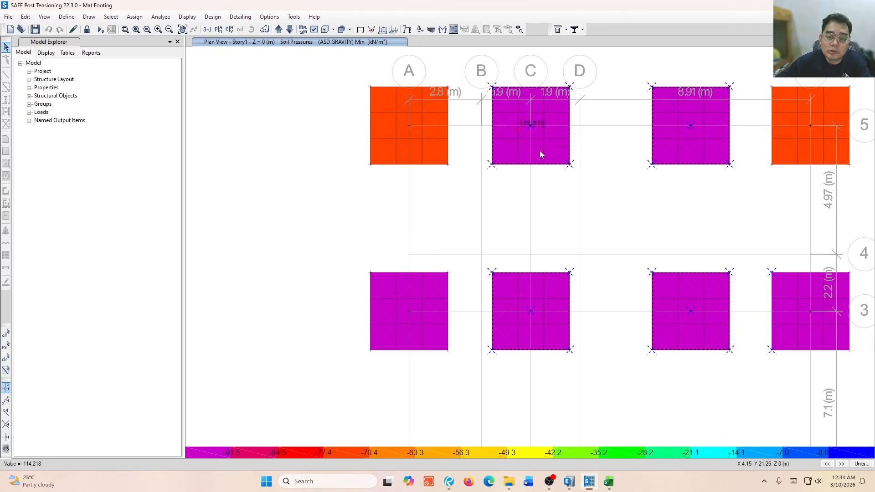
pyautogui.moveTo(544, 141)
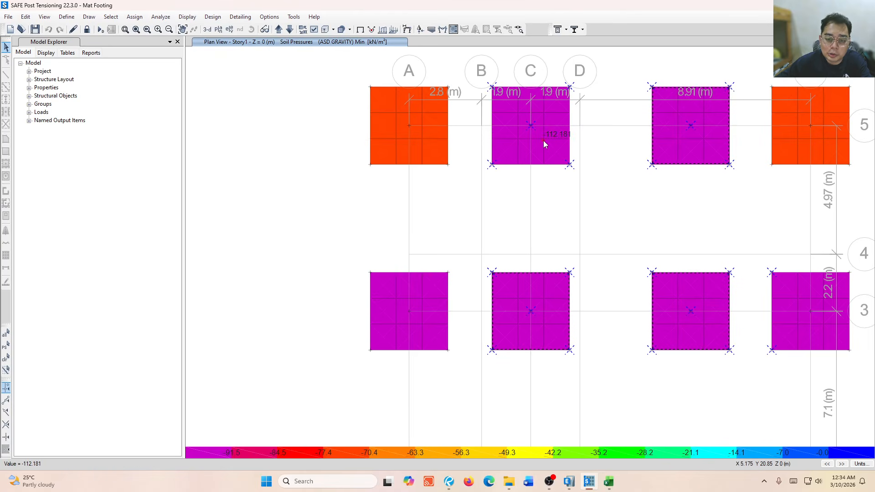
# Display the minimum soil pressures for the ASD TRANSIENT combination with the contour range minimum set to -91.5*4/3 kN/m²
pyautogui.click(180, 20)
pyautogui.click(190, 19)
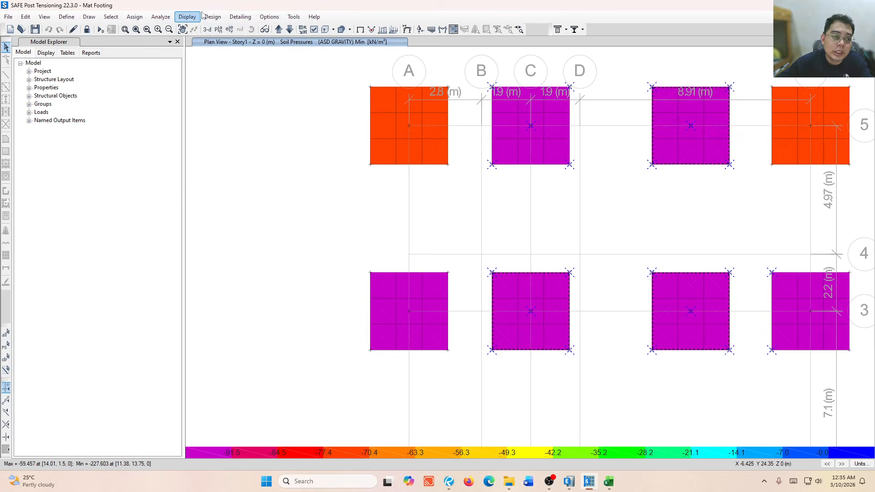
pyautogui.click(189, 18)
pyautogui.moveTo(232, 70)
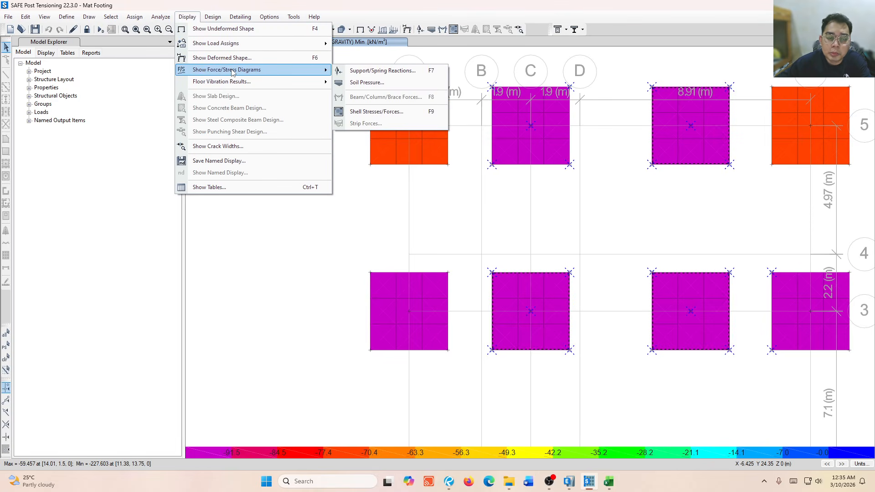
pyautogui.click(399, 86)
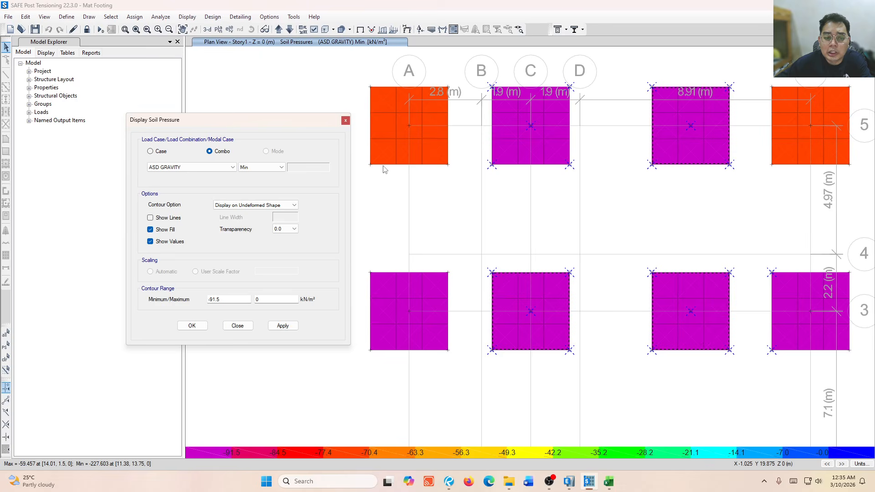
pyautogui.click(201, 168)
pyautogui.click(203, 183)
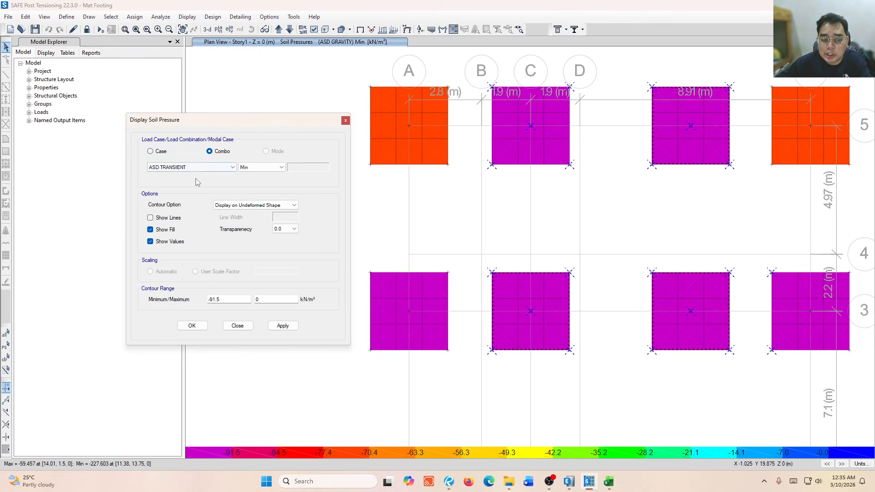
pyautogui.click(229, 300)
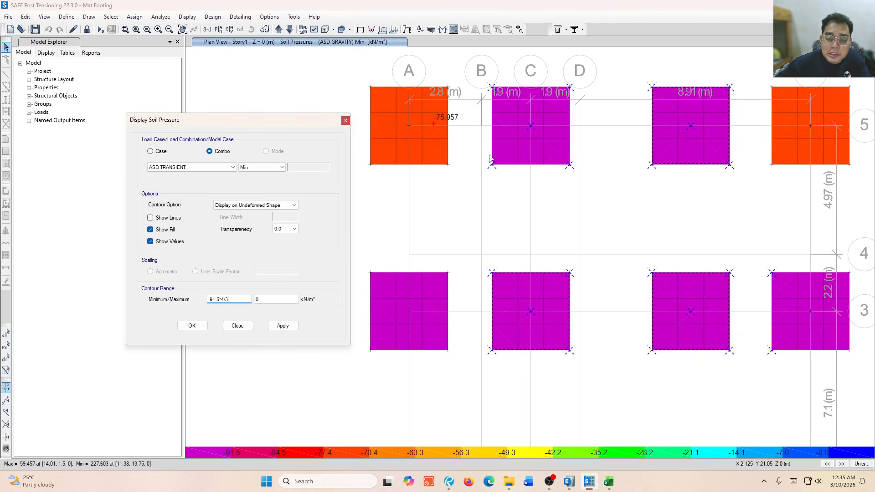
pyautogui.click(232, 301)
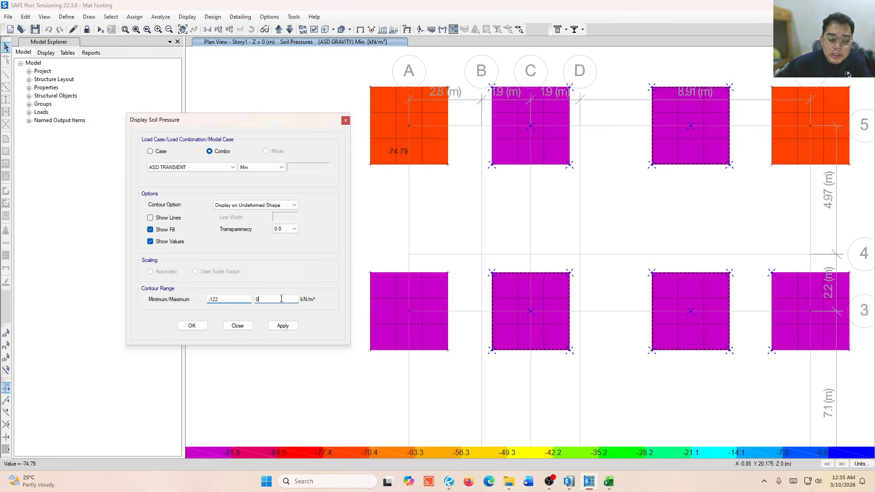
pyautogui.click(282, 327)
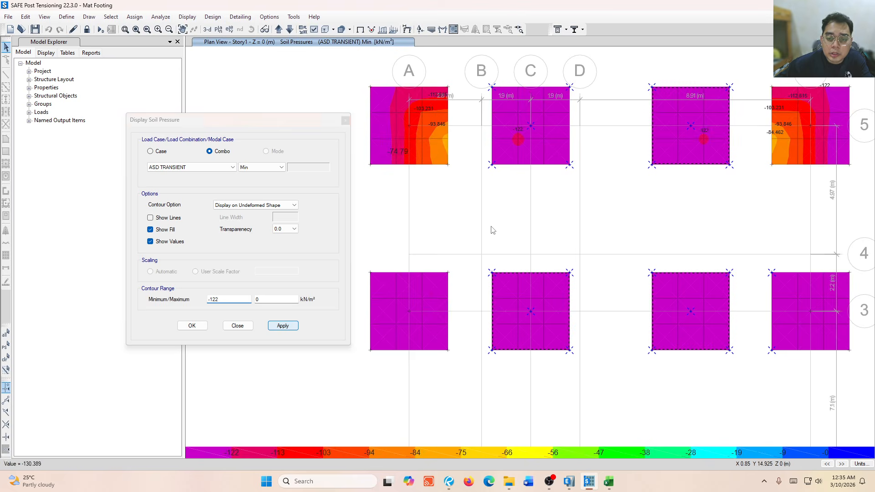
# Check the ASD TRANSIENT soil pressure contours on all footings from grids 1 to 5 and close the soil pressure settings
pyautogui.scroll(-3, 490, 228)
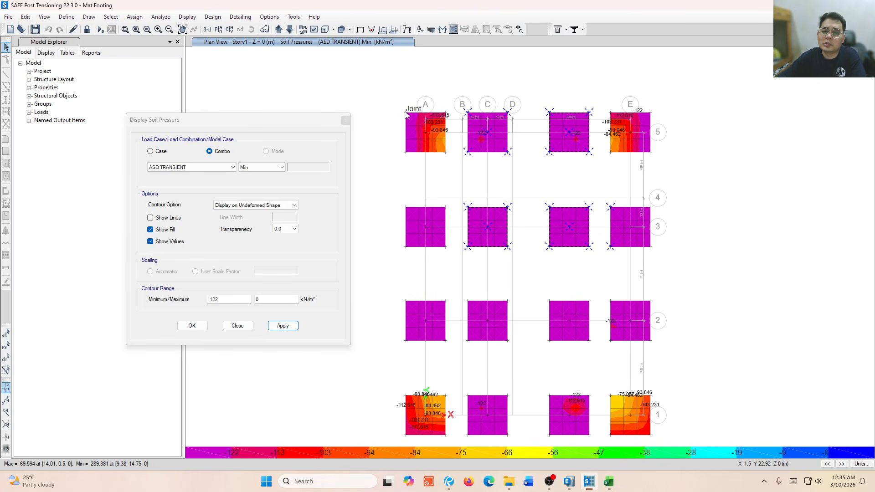
pyautogui.moveTo(379, 89); pyautogui.dragTo(498, 193)
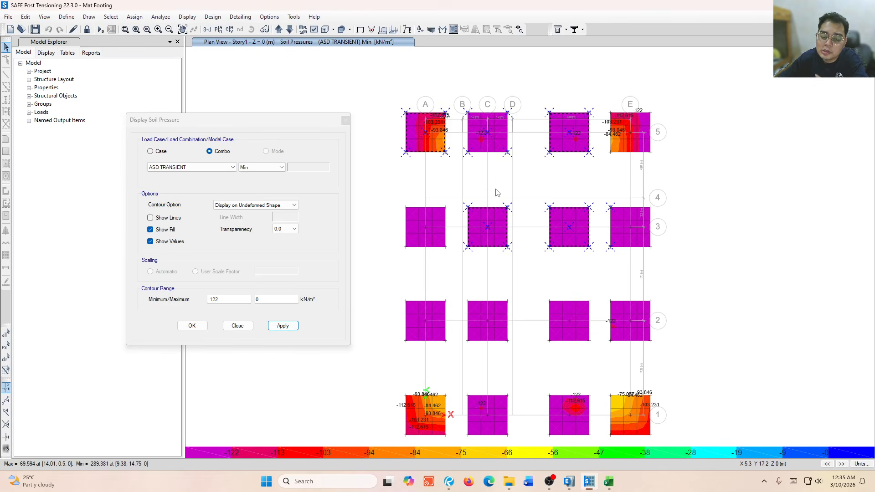
pyautogui.click(349, 125)
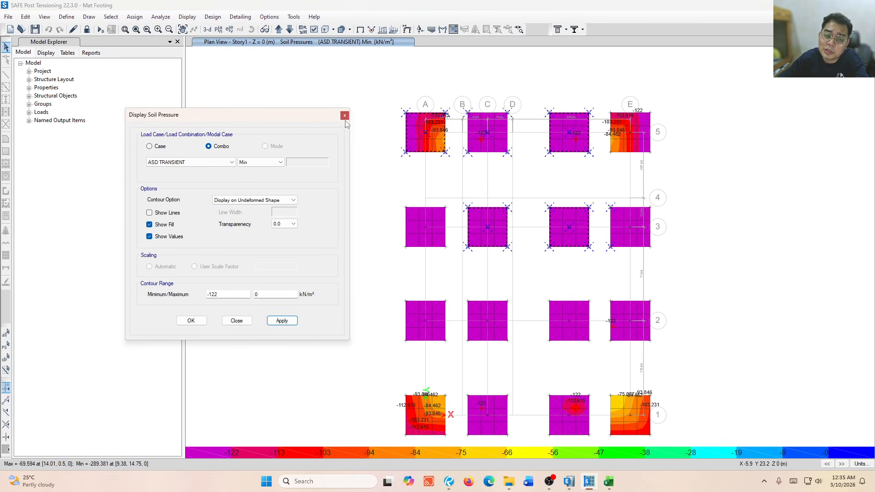
pyautogui.click(344, 116)
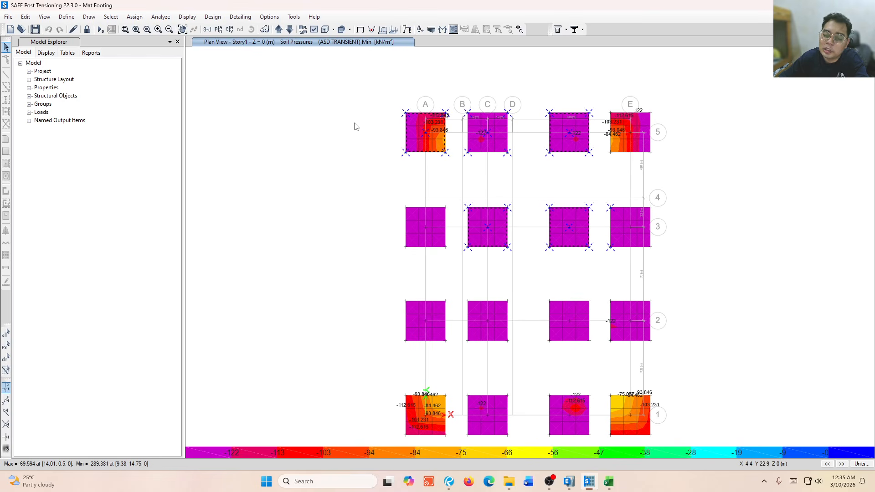
pyautogui.moveTo(330, 135); pyautogui.dragTo(274, 98, button='middle')
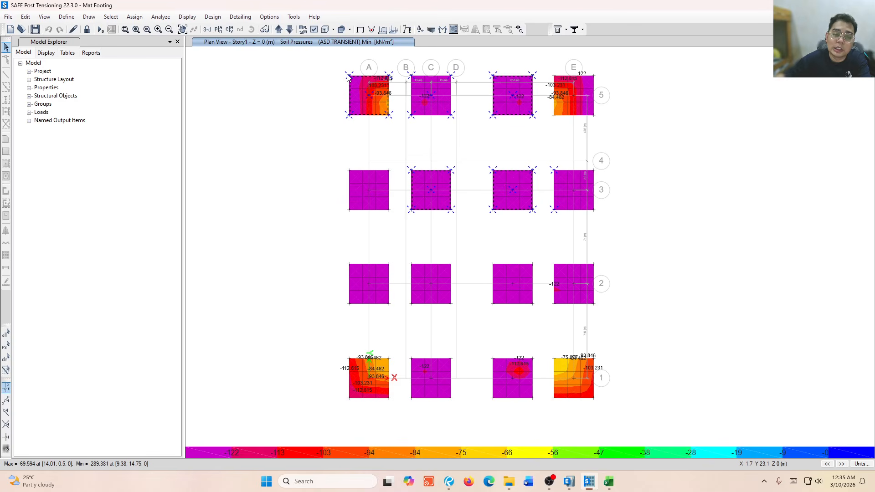
pyautogui.moveTo(338, 67); pyautogui.dragTo(613, 416)
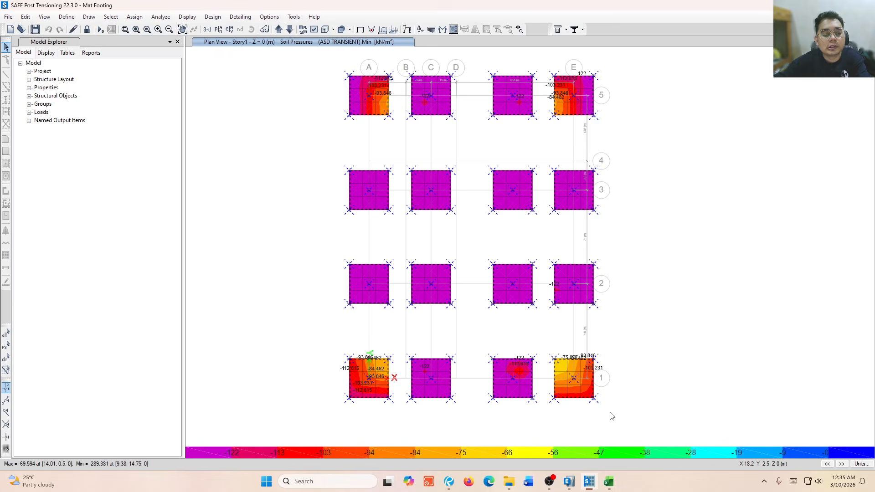
pyautogui.click(605, 409)
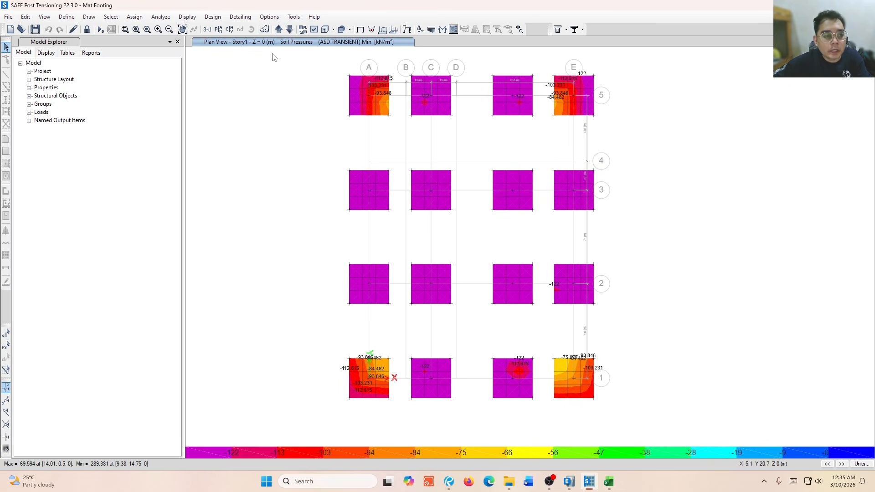
# Unlock the model for editing and try to window-select all the footings in the plan view
pyautogui.click(86, 30)
pyautogui.click(451, 274)
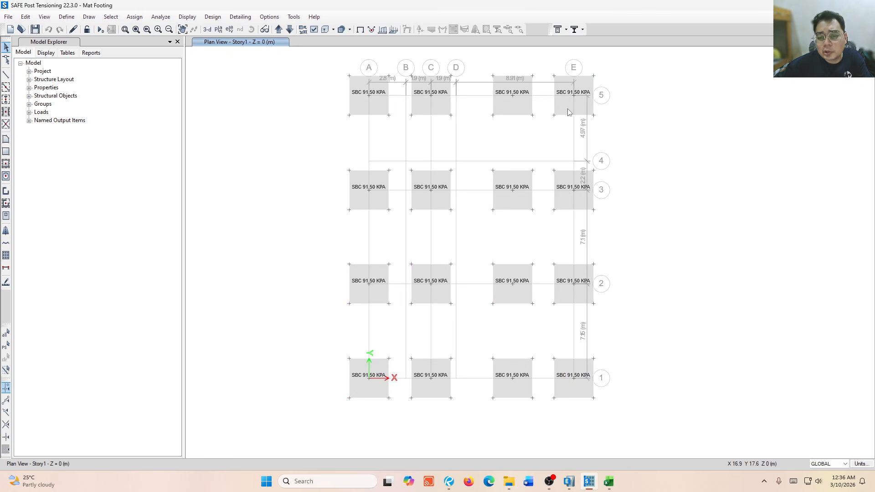
pyautogui.moveTo(284, 62); pyautogui.dragTo(629, 417)
pyautogui.click(644, 396)
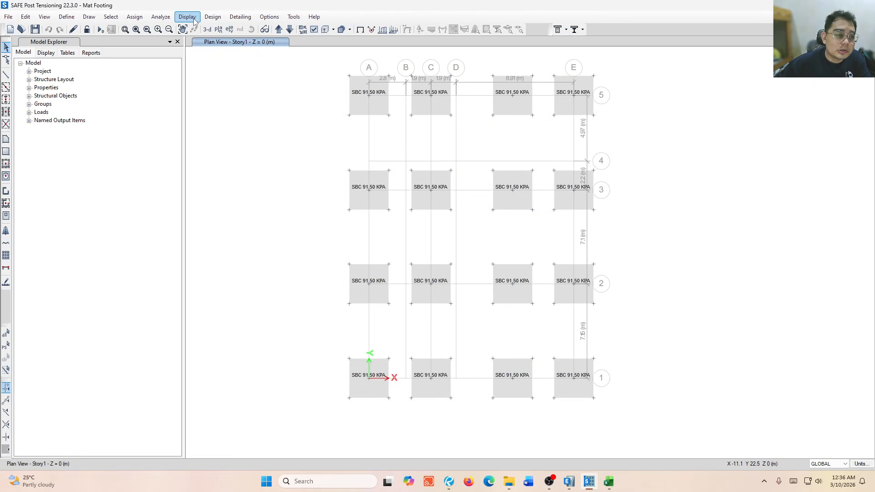
# Select all footing slabs by their slab property THK 500 and delete them
pyautogui.click(111, 16)
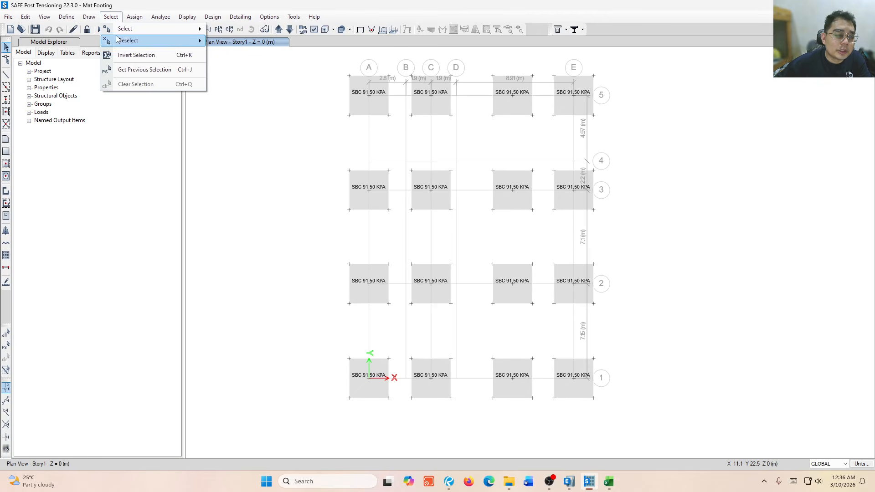
pyautogui.moveTo(121, 31)
pyautogui.moveTo(296, 96)
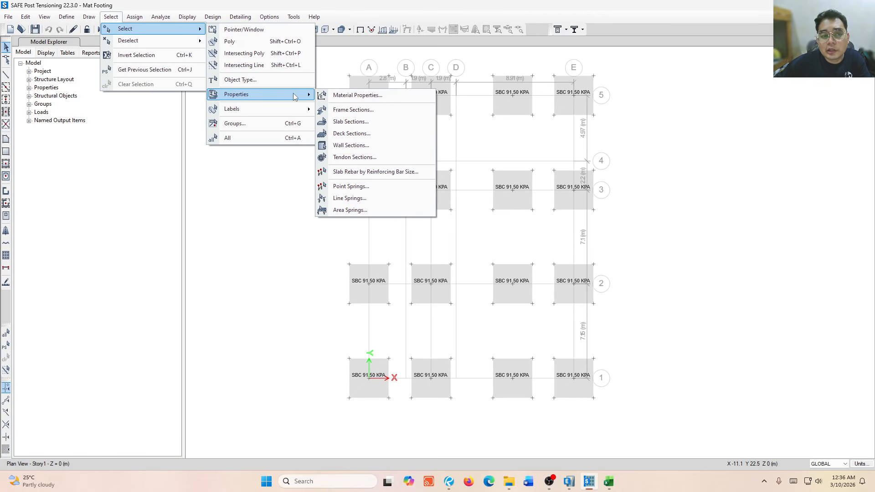
pyautogui.click(368, 125)
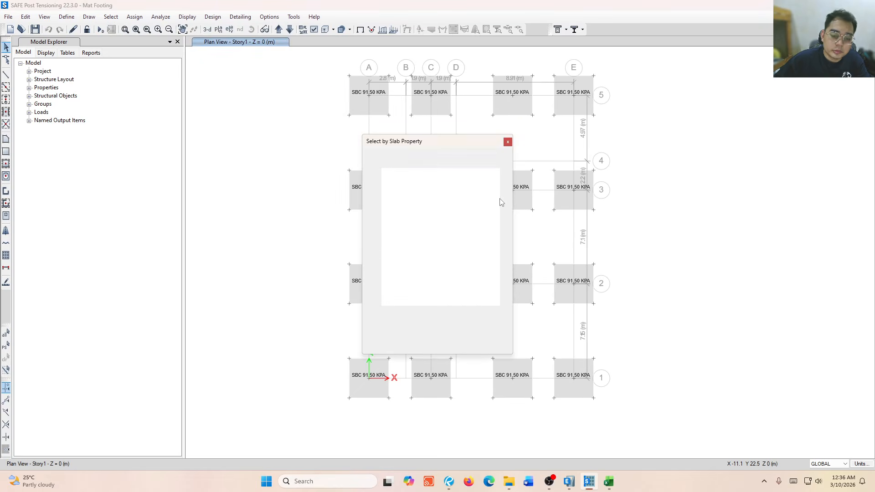
pyautogui.click(413, 186)
pyautogui.moveTo(421, 145); pyautogui.dragTo(131, 91)
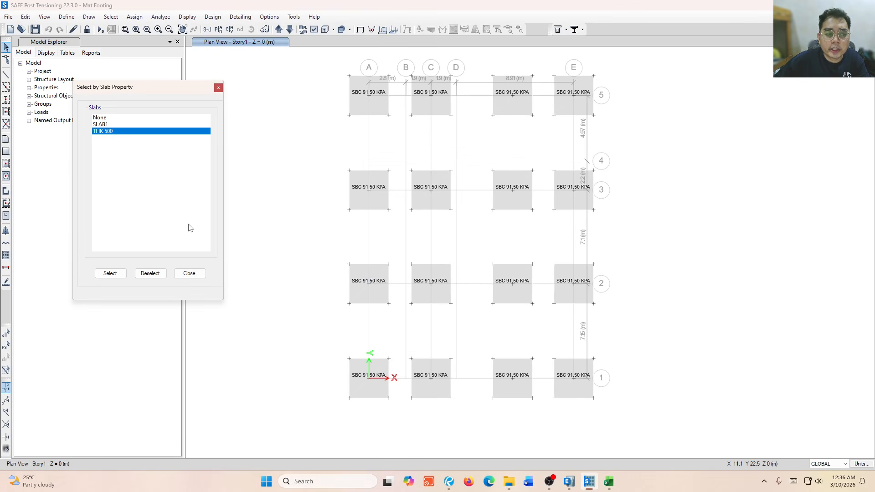
pyautogui.click(110, 273)
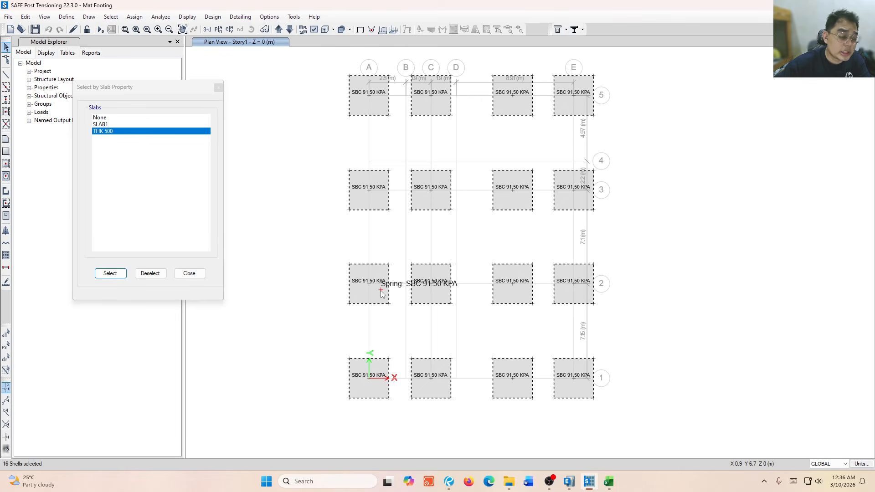
pyautogui.press('Delete')
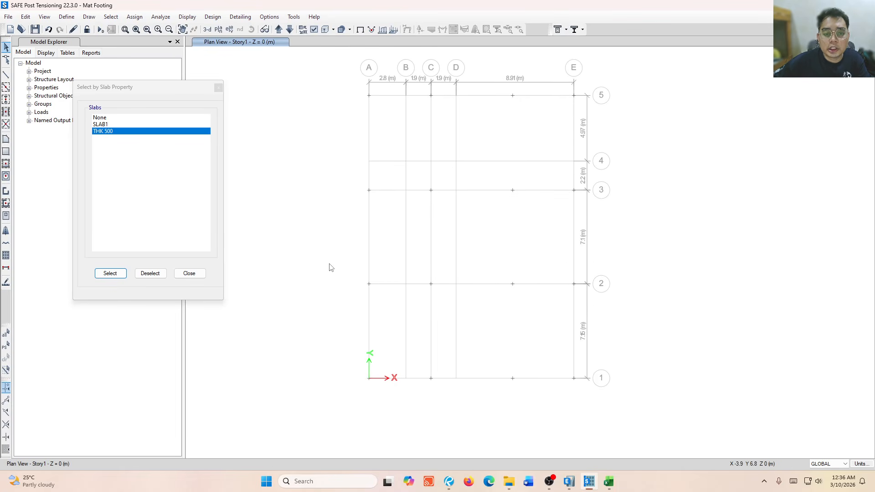
# Inspect the loads assigned to the joint at grid point A-5, close the slab property selection and clear the selection
pyautogui.click(370, 95)
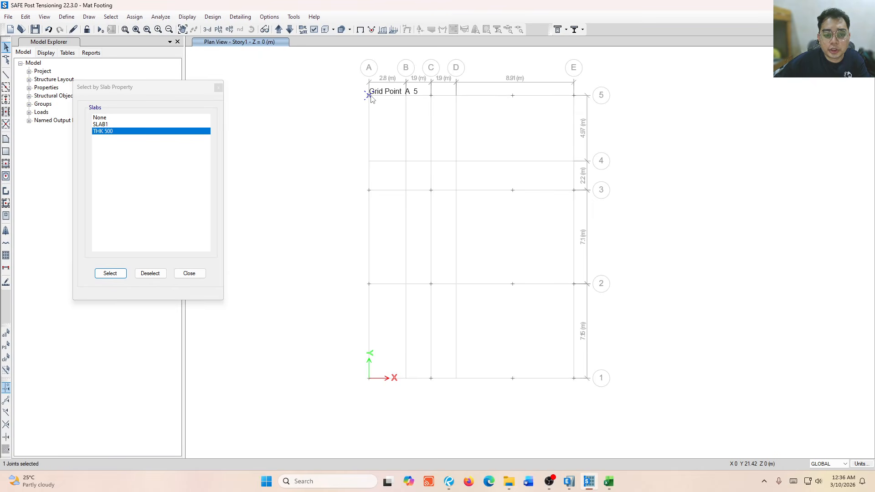
pyautogui.doubleClick(370, 96)
pyautogui.click(448, 157)
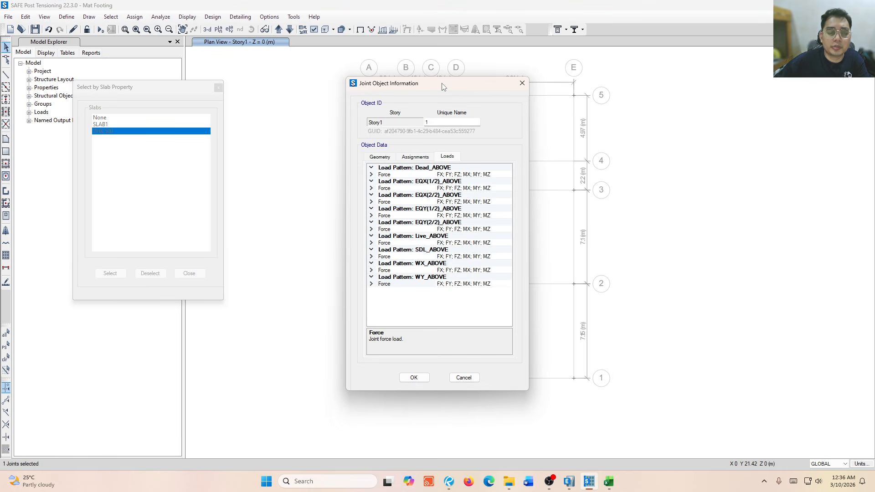
pyautogui.moveTo(444, 87); pyautogui.dragTo(179, 88)
pyautogui.click(259, 85)
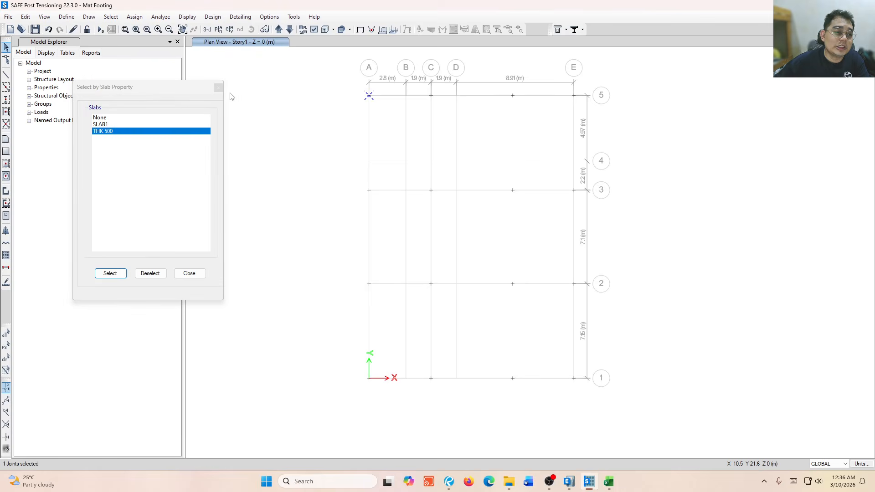
pyautogui.click(218, 87)
pyautogui.hotkey('ctrl', 'q')
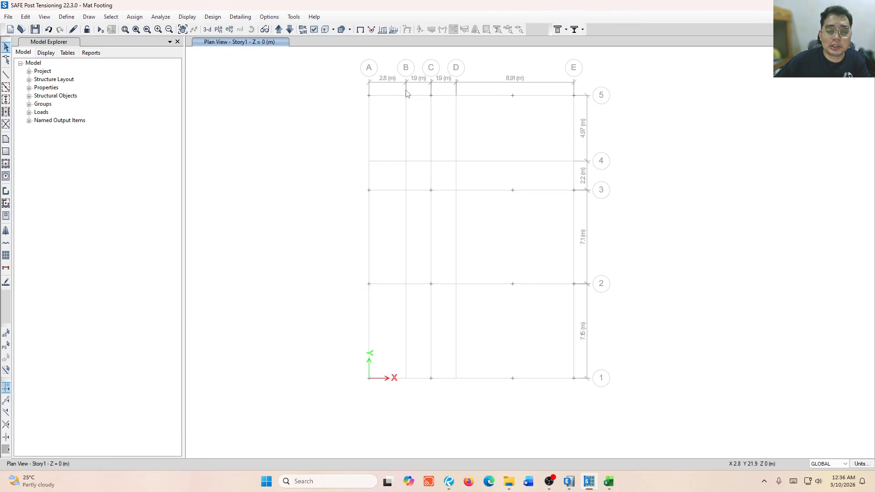
pyautogui.moveTo(465, 182); pyautogui.dragTo(460, 225, button='middle')
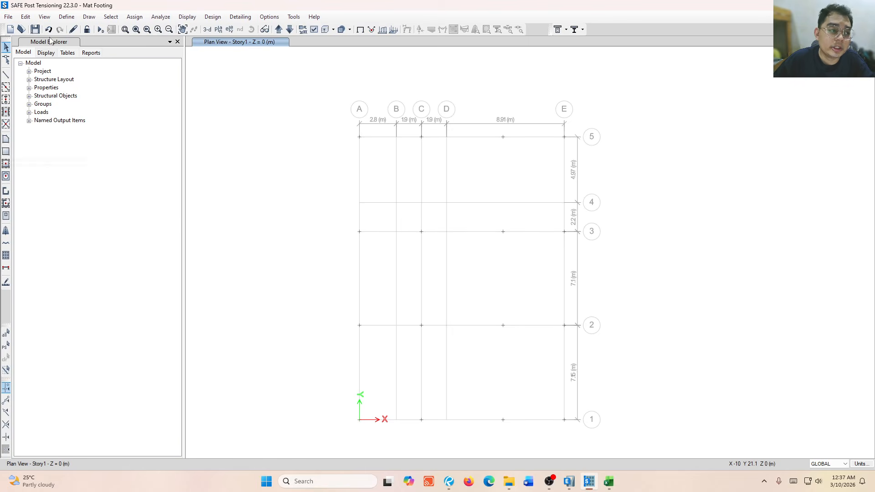
pyautogui.click(88, 16)
pyautogui.moveTo(117, 85)
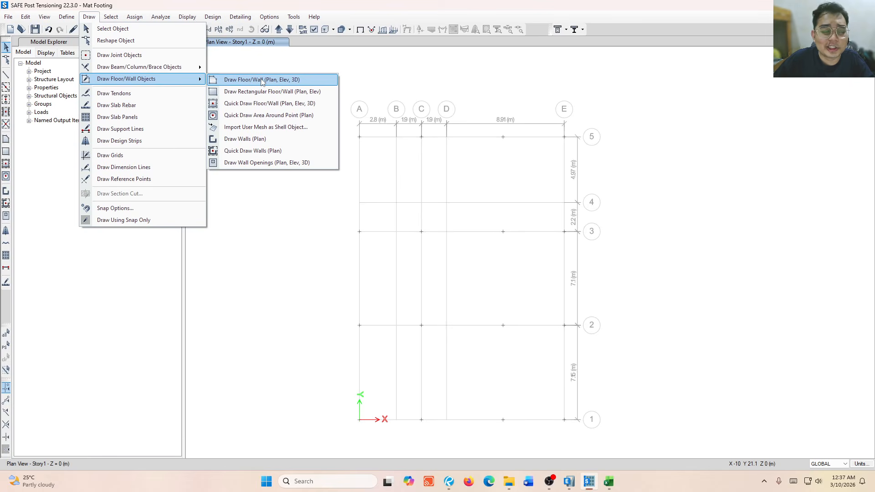
pyautogui.click(89, 17)
pyautogui.click(8, 16)
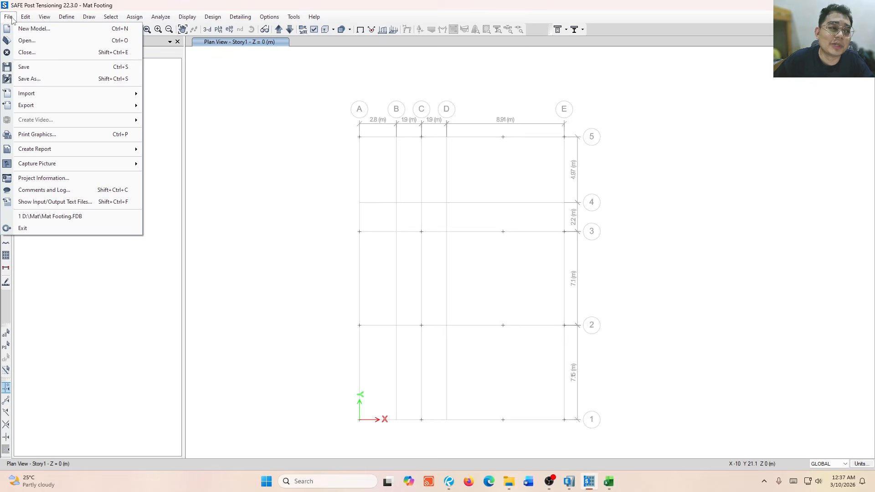
pyautogui.click(134, 17)
pyautogui.click(135, 17)
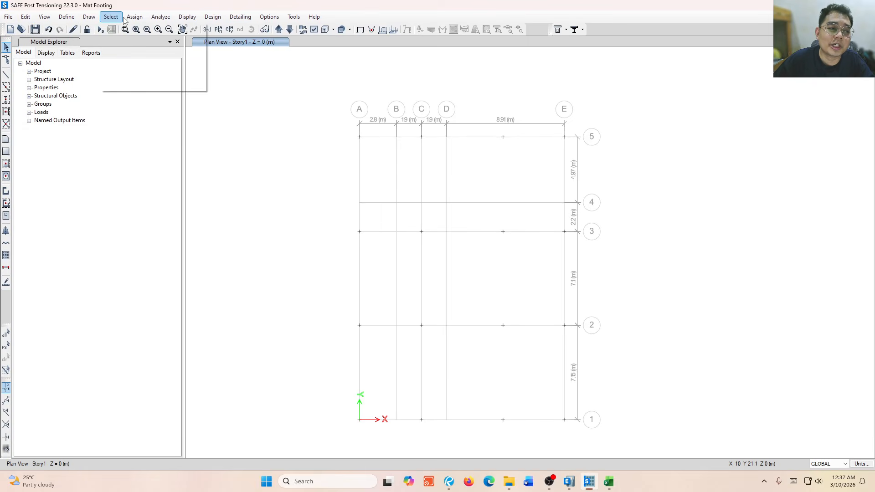
# Draw a rectangular THK 500 slab spanning from grid point A-5 to grid point E-1
pyautogui.click(6, 151)
pyautogui.click(7, 152)
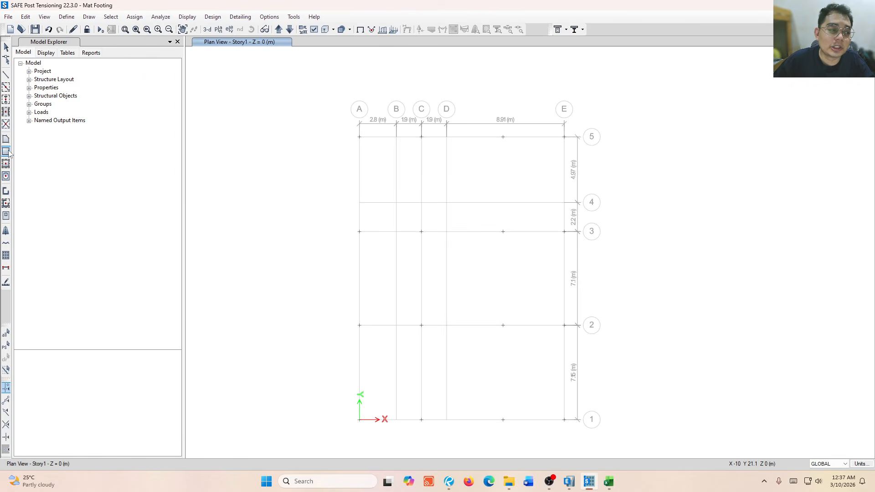
pyautogui.click(127, 369)
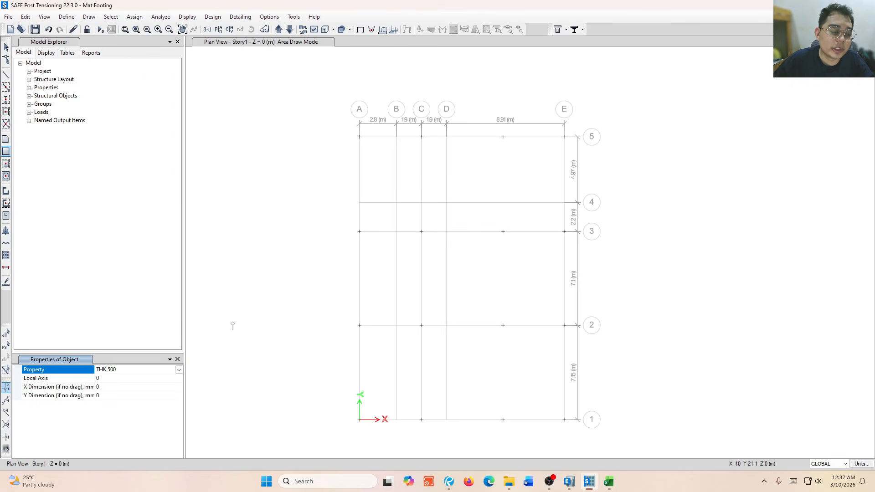
pyautogui.click(359, 137)
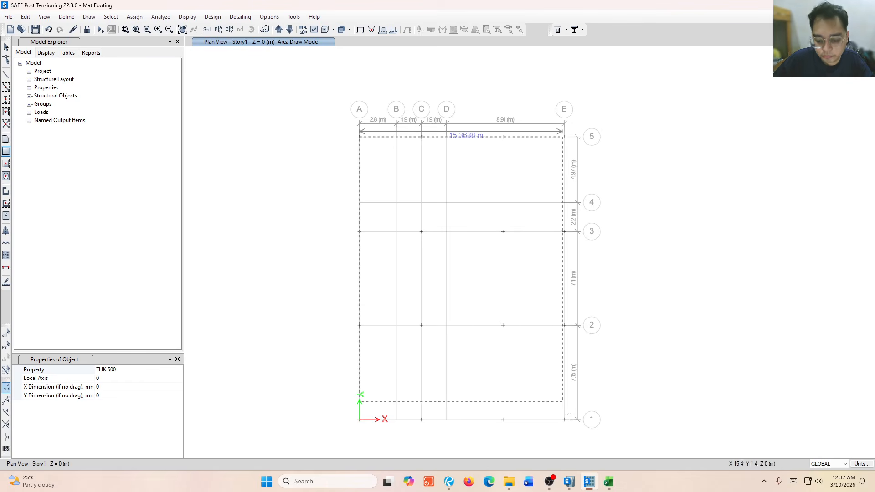
pyautogui.click(564, 420)
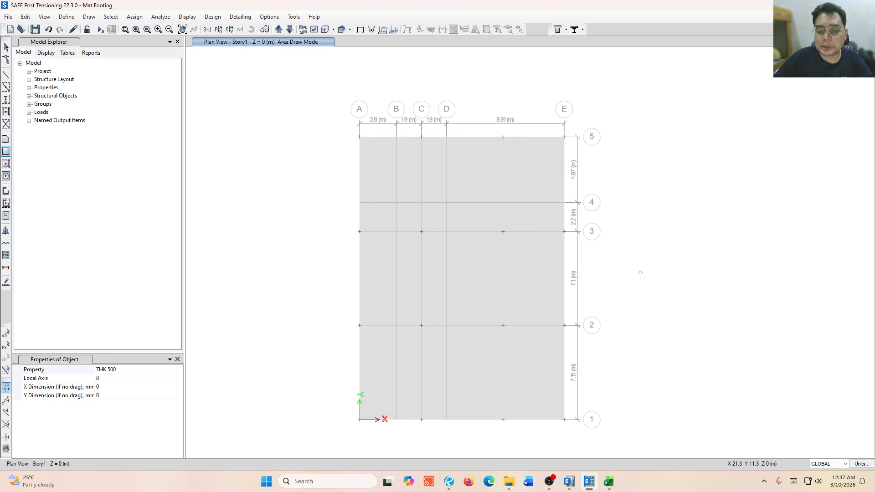
pyautogui.moveTo(564, 154); pyautogui.dragTo(539, 120, button='middle')
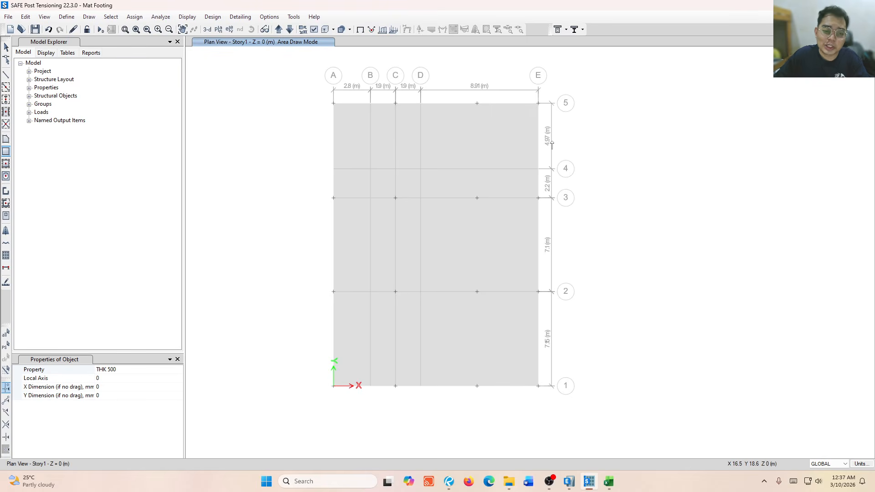
# Leave slab drawing and examine the mat slab's corner around the joint at grid point A-5
pyautogui.press('Escape')
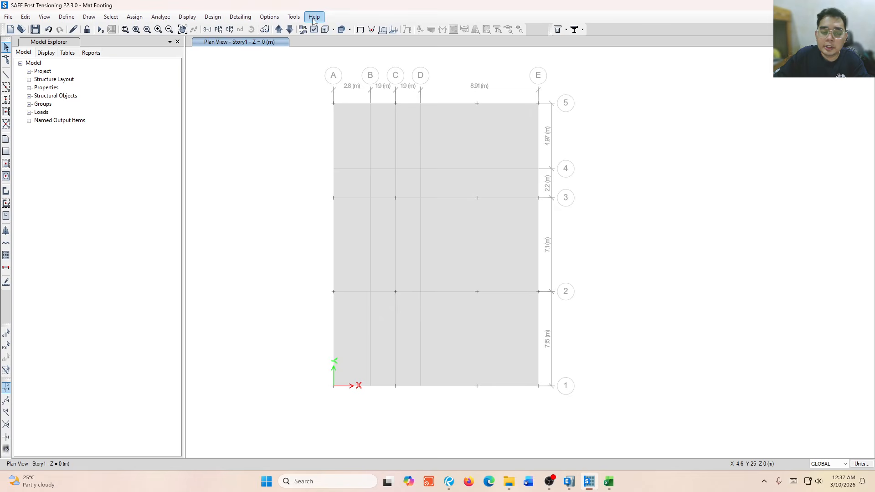
pyautogui.scroll(2, 338, 92)
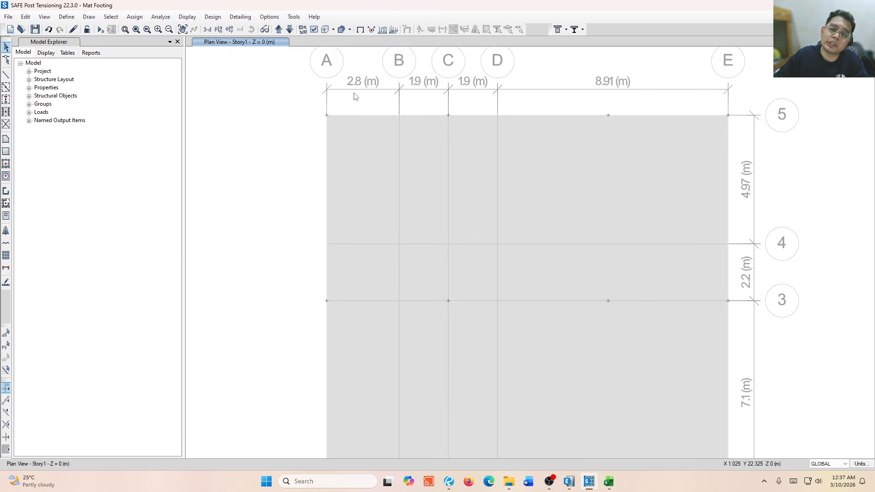
pyautogui.scroll(2, 306, 110)
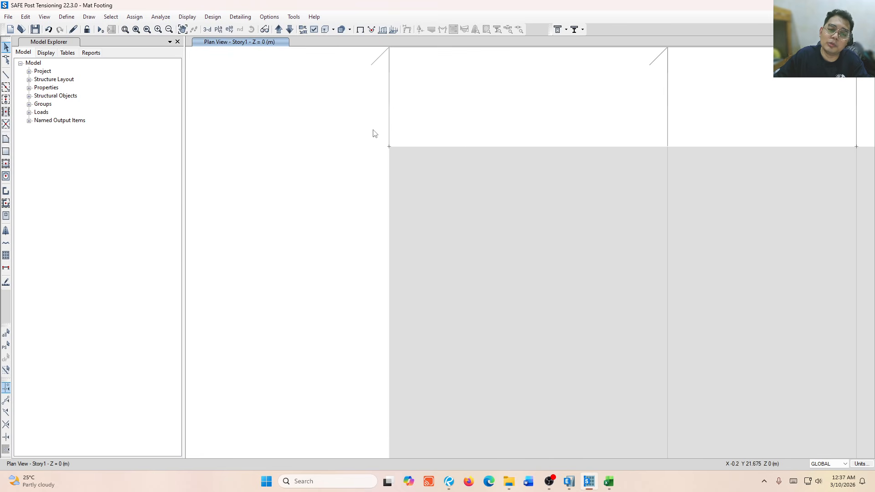
pyautogui.click(389, 146)
pyautogui.moveTo(343, 103); pyautogui.dragTo(441, 200)
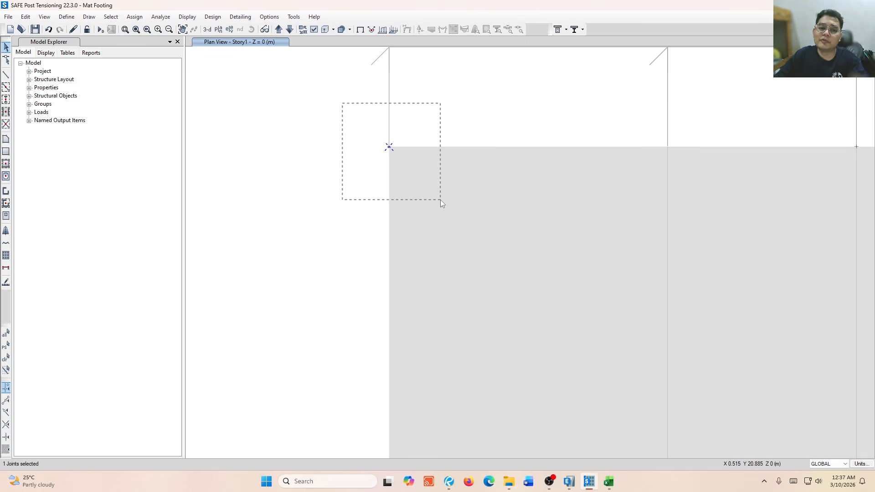
pyautogui.moveTo(441, 200)
pyautogui.mouseDown()
pyautogui.moveTo(431, 192)
pyautogui.moveTo(445, 201)
pyautogui.mouseUp()
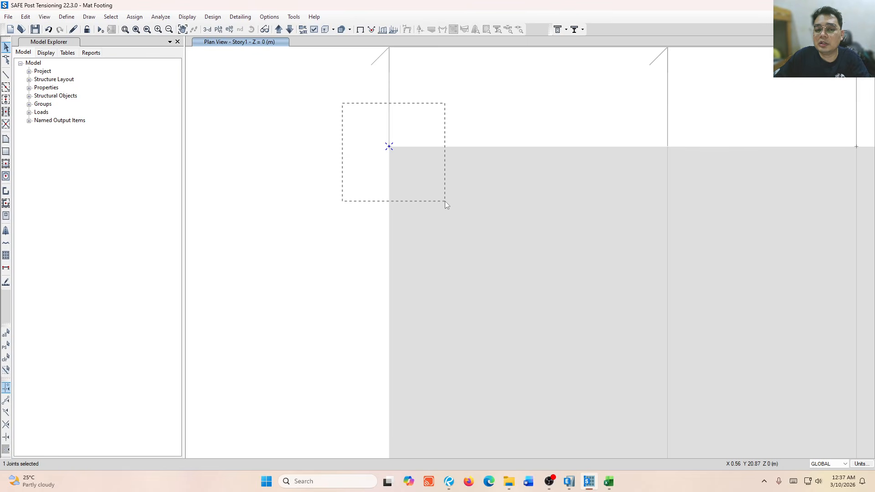
pyautogui.moveTo(445, 201); pyautogui.dragTo(443, 199)
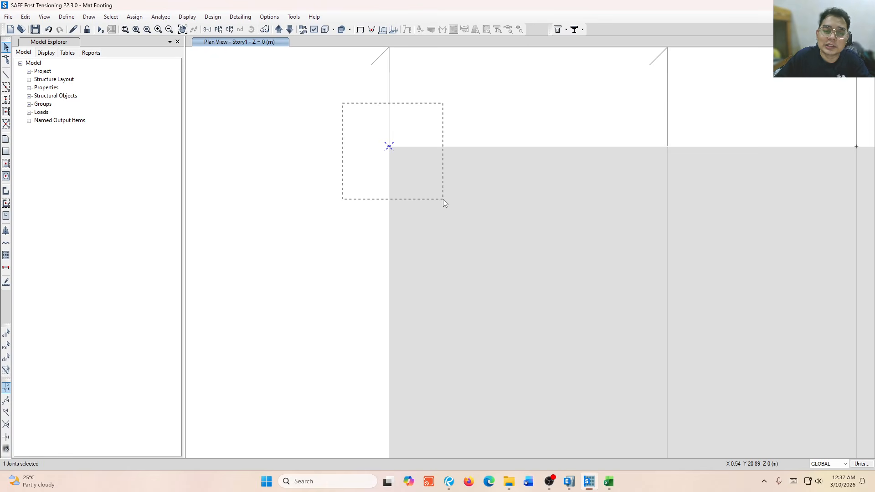
pyautogui.moveTo(443, 199); pyautogui.dragTo(443, 198)
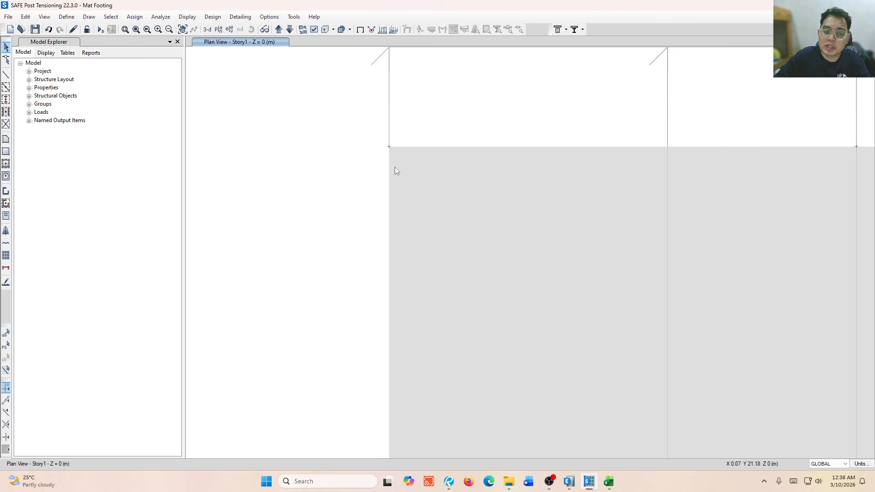
# Inspect the X and Y dimensions of the Dead_ABOVE force load on the joint at grid point A-5
pyautogui.click(389, 147)
pyautogui.rightClick(390, 147)
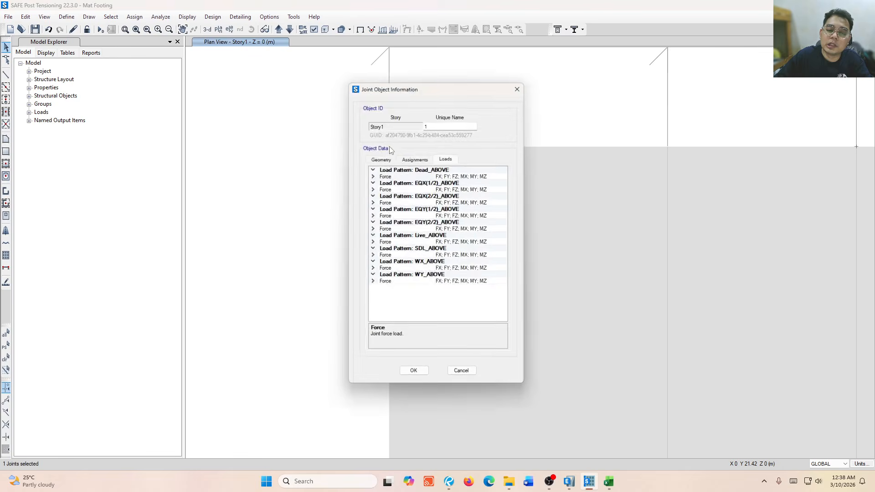
pyautogui.moveTo(439, 83); pyautogui.dragTo(223, 93)
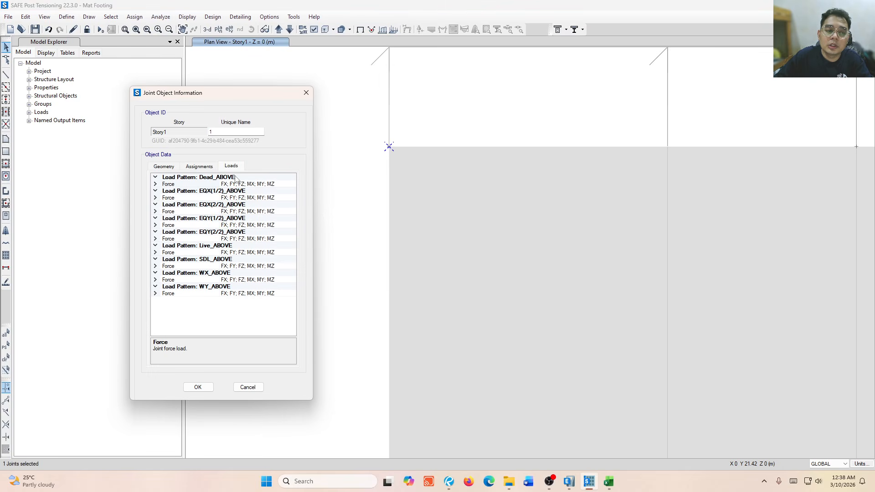
pyautogui.click(155, 184)
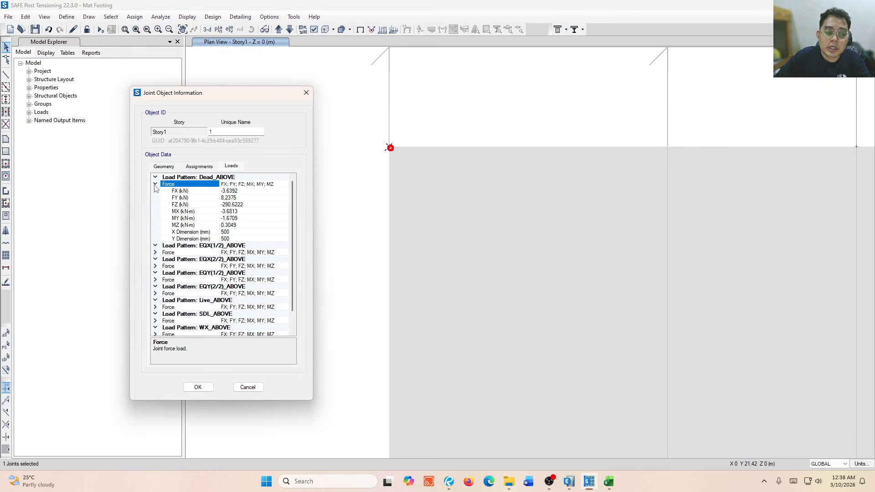
pyautogui.click(243, 232)
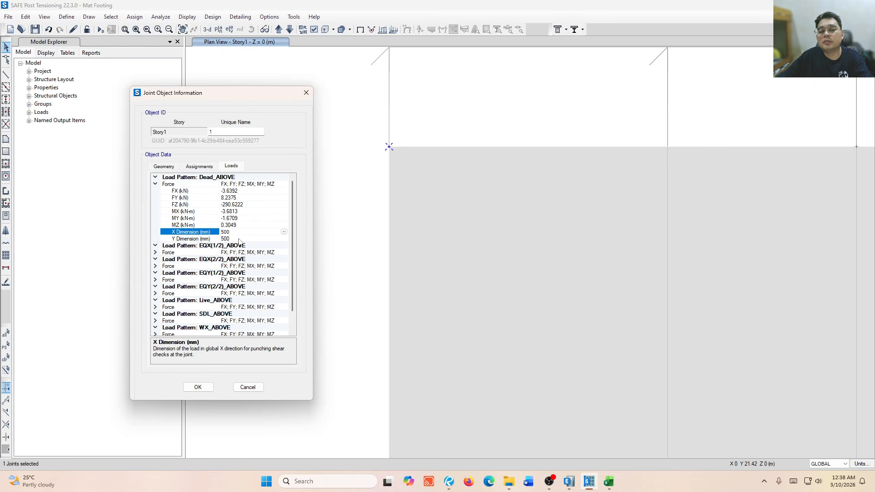
pyautogui.click(239, 239)
pyautogui.click(306, 93)
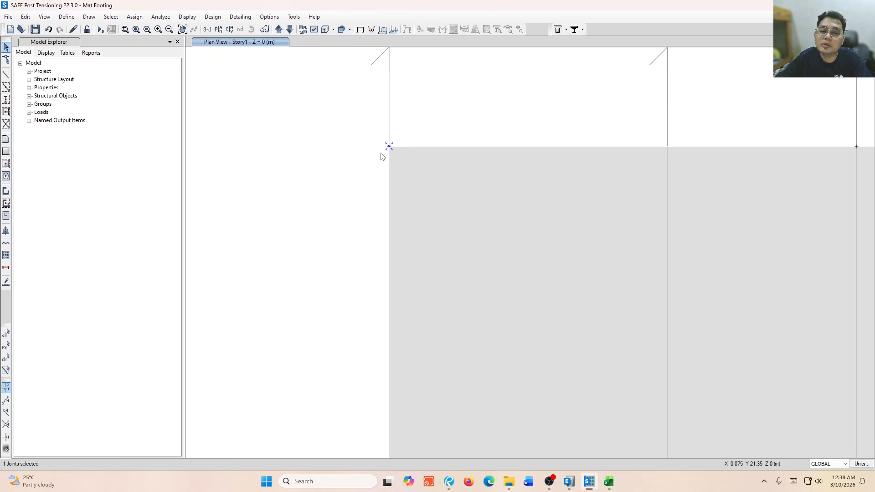
pyautogui.moveTo(351, 100); pyautogui.dragTo(436, 193)
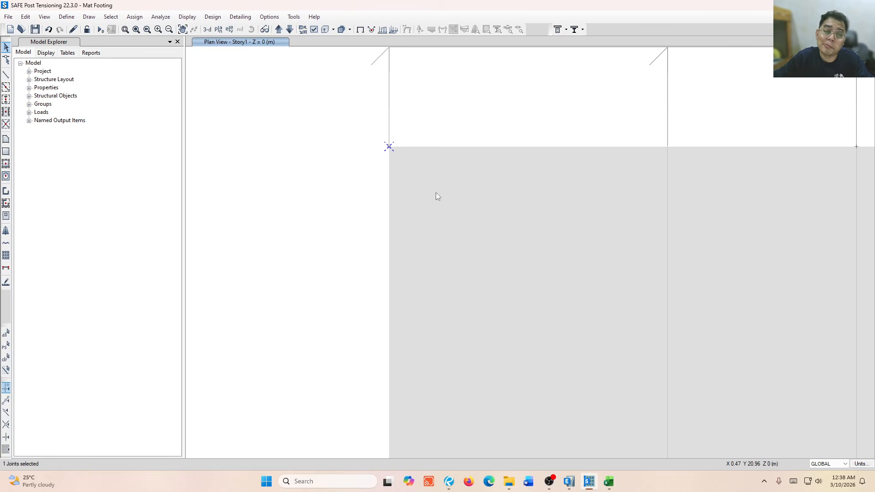
# Check the X dimension of the Dead_ABOVE force load on the joint at grid point E-5
pyautogui.scroll(-3, 404, 186)
pyautogui.scroll(-3, 568, 144)
pyautogui.moveTo(674, 156); pyautogui.dragTo(454, 154, button='middle')
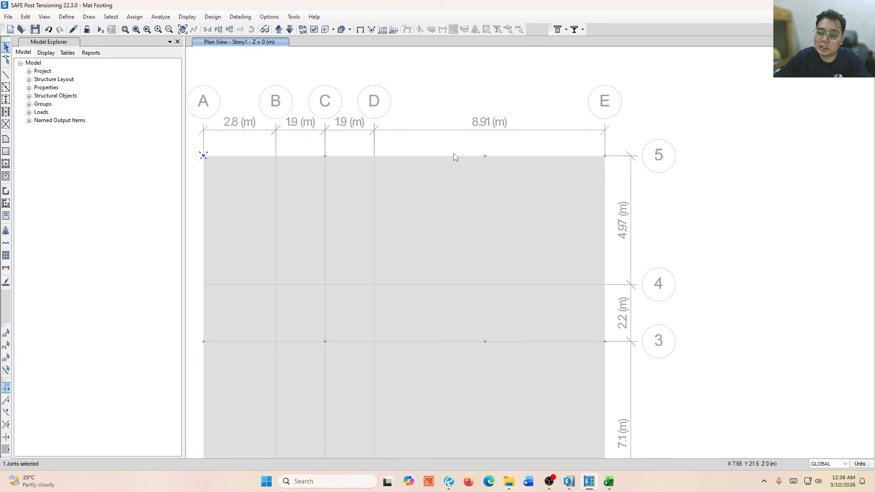
pyautogui.click(605, 156)
pyautogui.rightClick(605, 157)
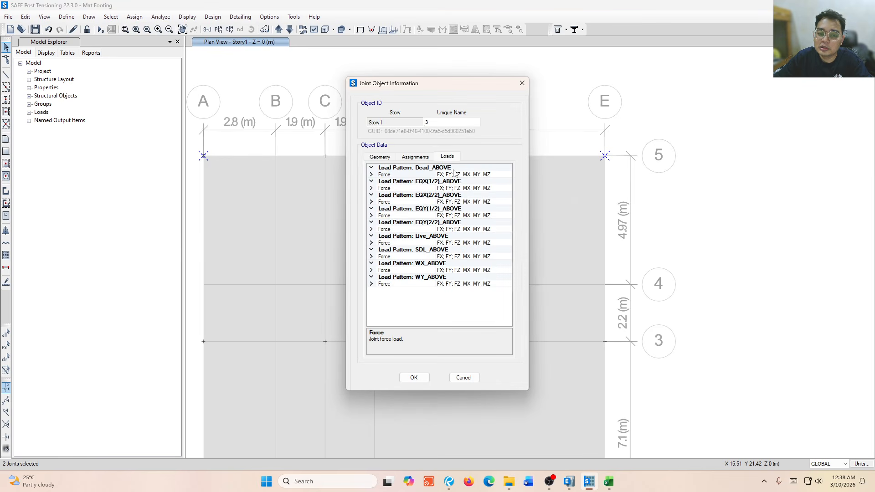
pyautogui.click(371, 175)
pyautogui.click(452, 222)
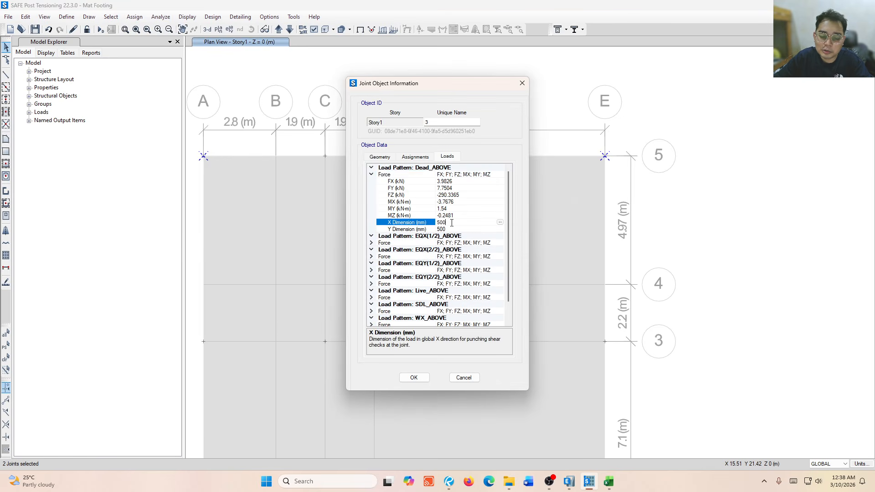
pyautogui.press('Up')
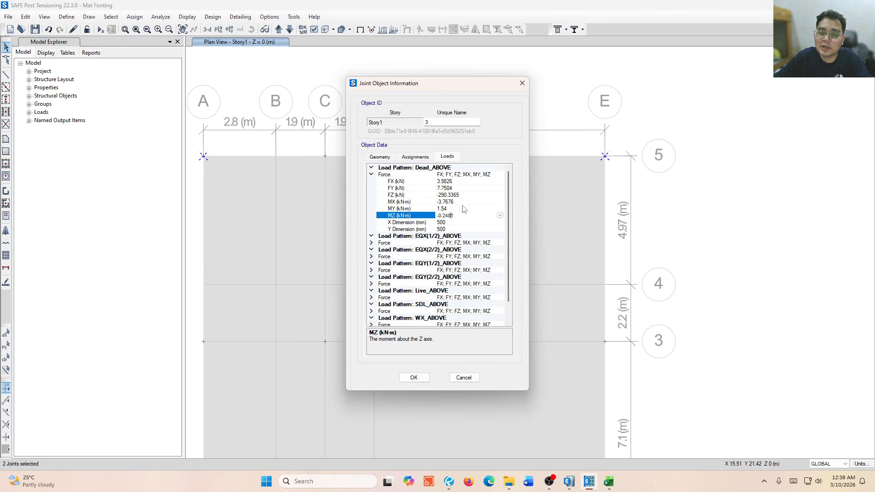
pyautogui.click(522, 83)
# Check the Dead_ABOVE force load's dimensions on the joint at grid point A-1
pyautogui.scroll(-5, 474, 125)
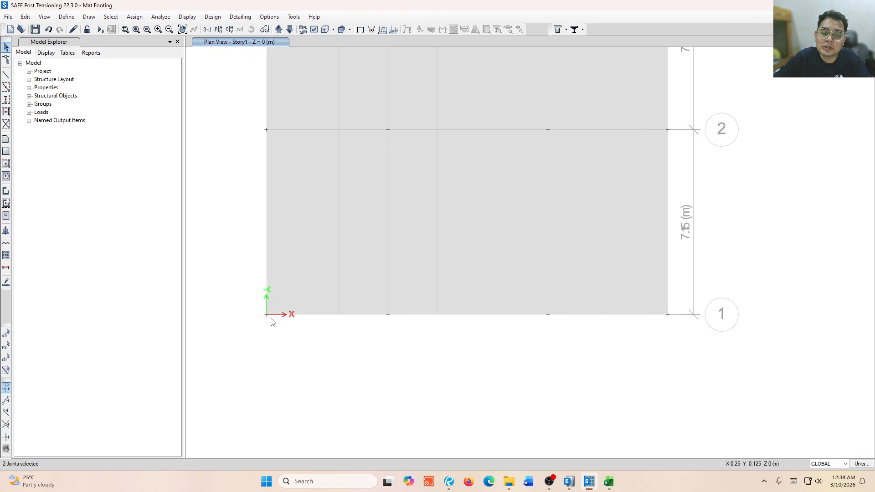
pyautogui.rightClick(267, 316)
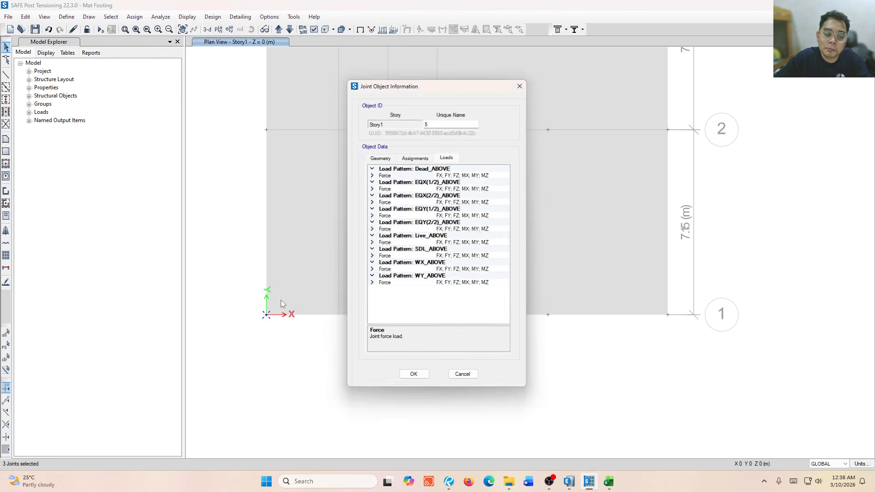
pyautogui.click(372, 175)
pyautogui.click(401, 229)
pyautogui.click(522, 83)
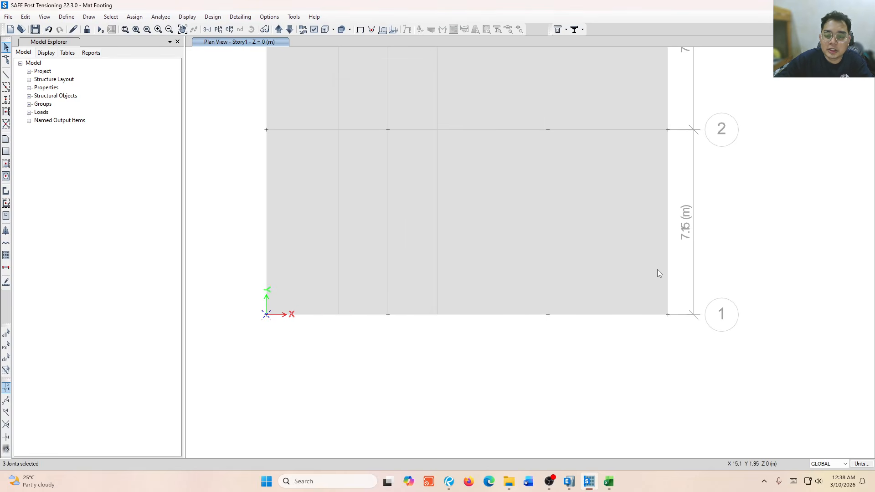
# Check the X dimension of the Dead_ABOVE force load on the joint at grid point E-1, ending with no joints selected
pyautogui.rightClick(668, 315)
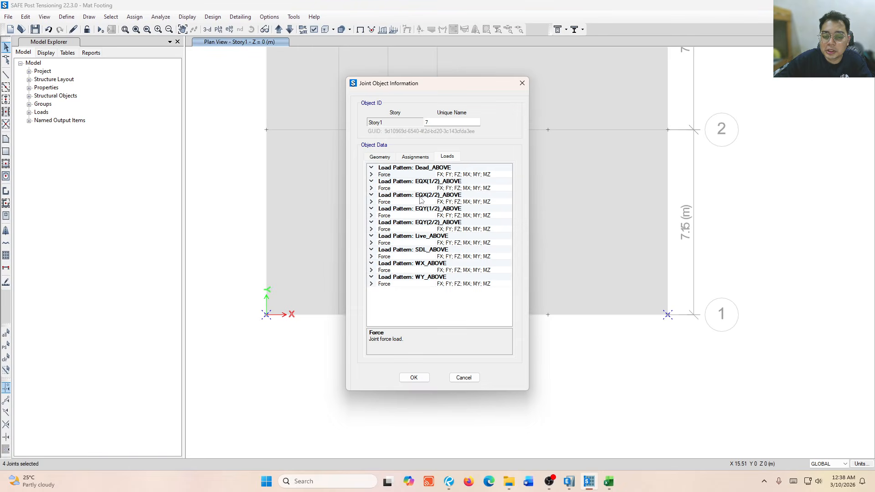
pyautogui.click(371, 175)
pyautogui.click(424, 223)
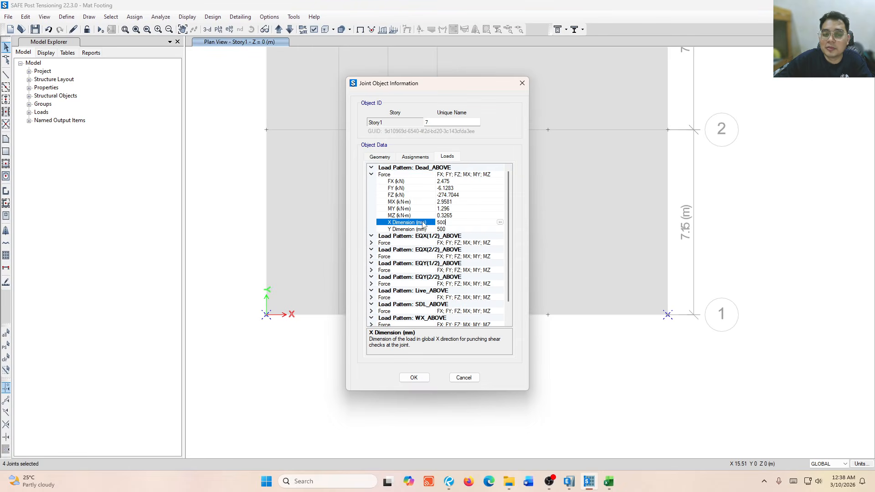
pyautogui.click(521, 84)
pyautogui.scroll(-2, 546, 290)
pyautogui.moveTo(514, 184); pyautogui.dragTo(496, 209, button='middle')
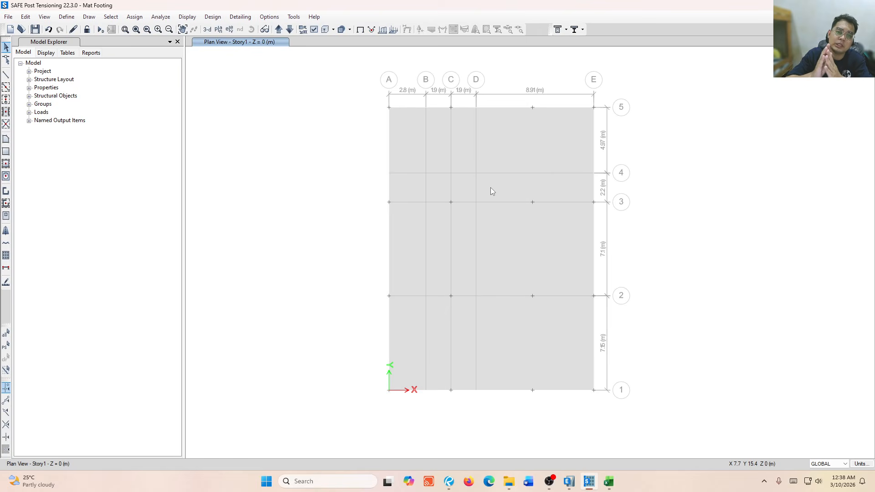
# Expand the mat slab outward on all sides with an offset value of 250 mm
pyautogui.click(430, 145)
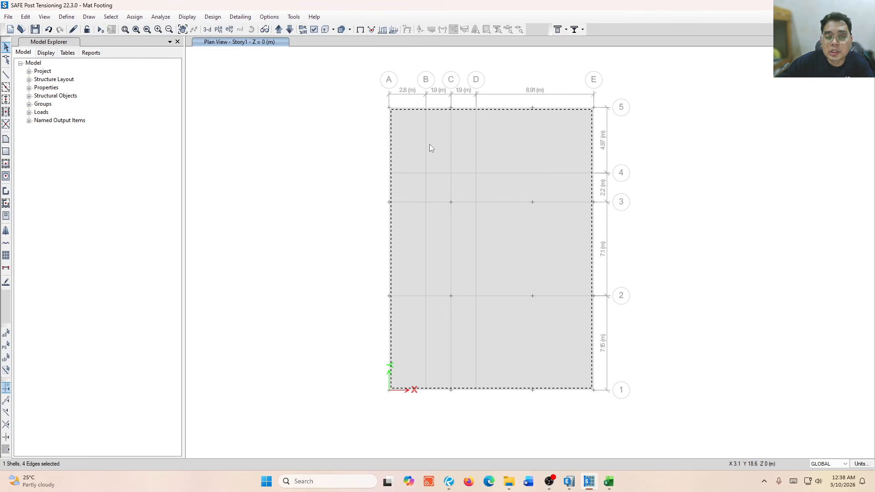
pyautogui.click(25, 16)
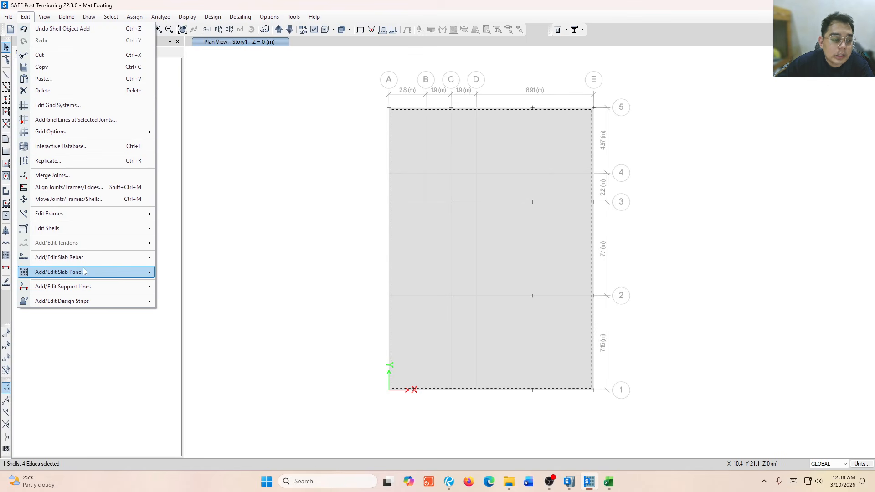
pyautogui.moveTo(93, 231)
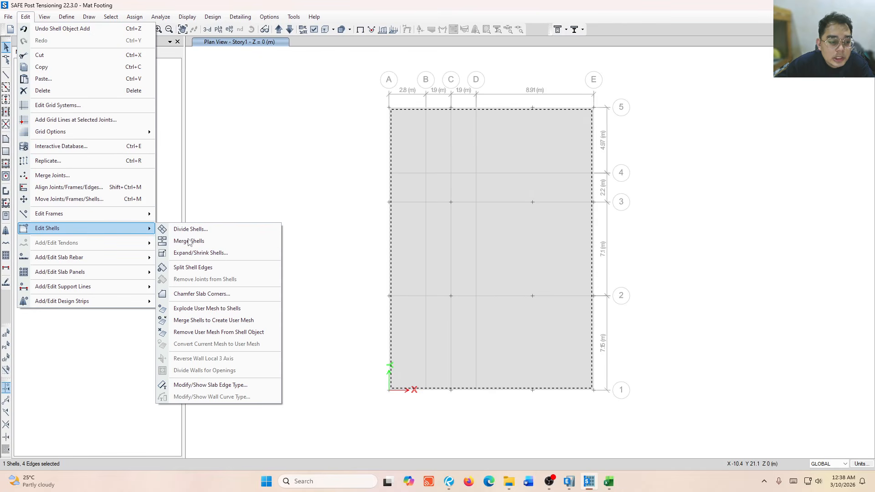
pyautogui.click(205, 255)
pyautogui.moveTo(426, 210); pyautogui.dragTo(211, 221)
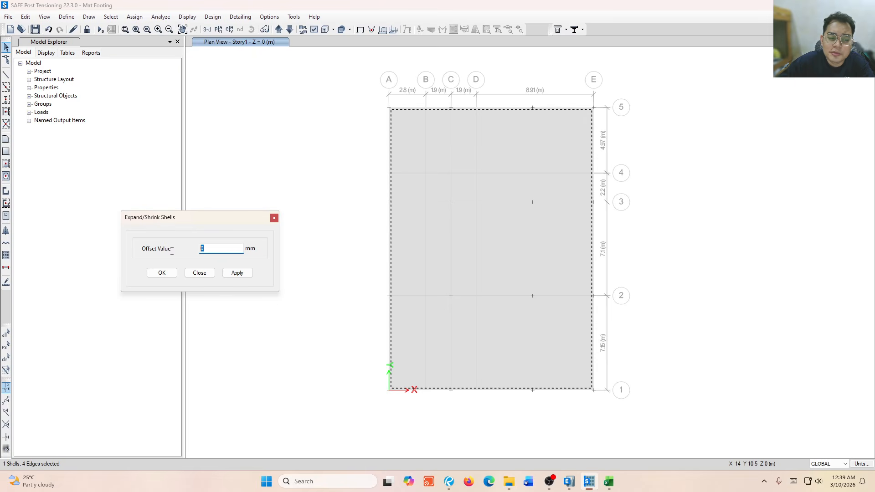
pyautogui.write('25')
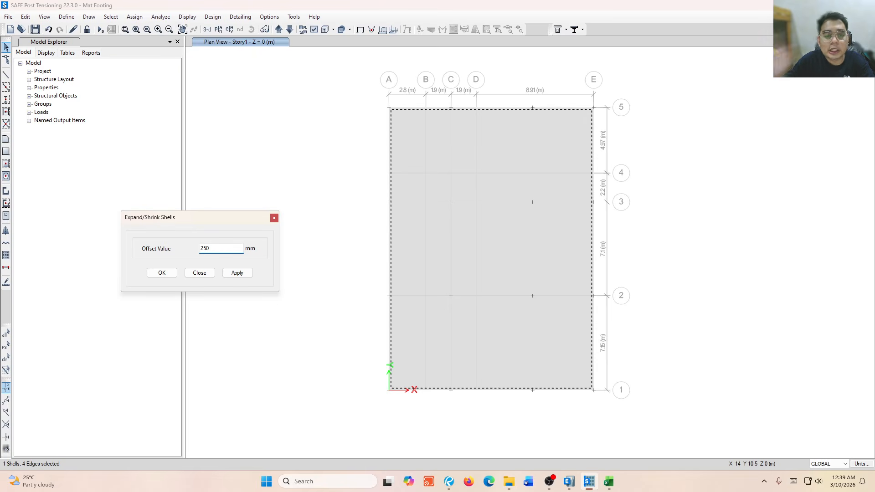
pyautogui.click(237, 272)
pyautogui.scroll(5, 387, 112)
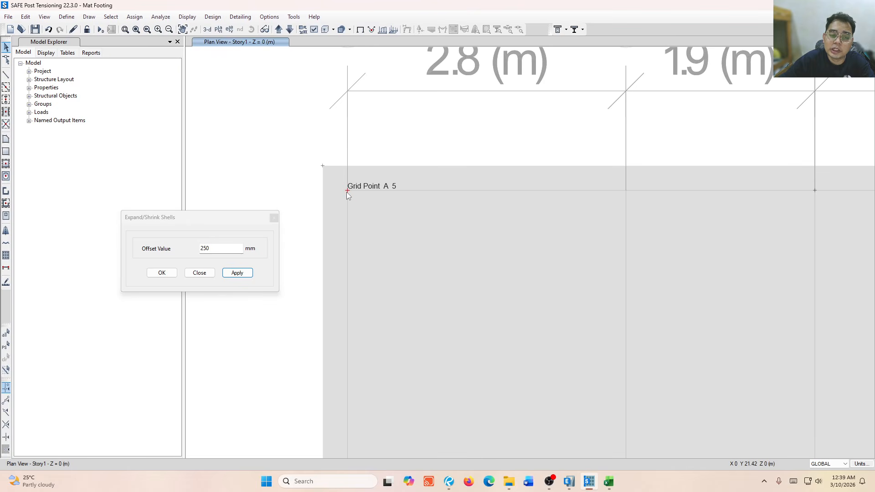
pyautogui.moveTo(304, 137); pyautogui.dragTo(346, 106)
pyautogui.click(274, 218)
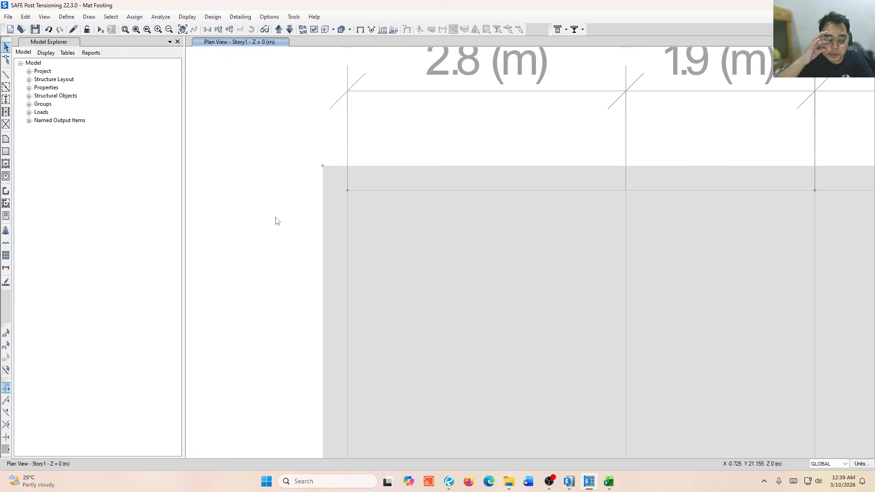
pyautogui.scroll(-4, 276, 220)
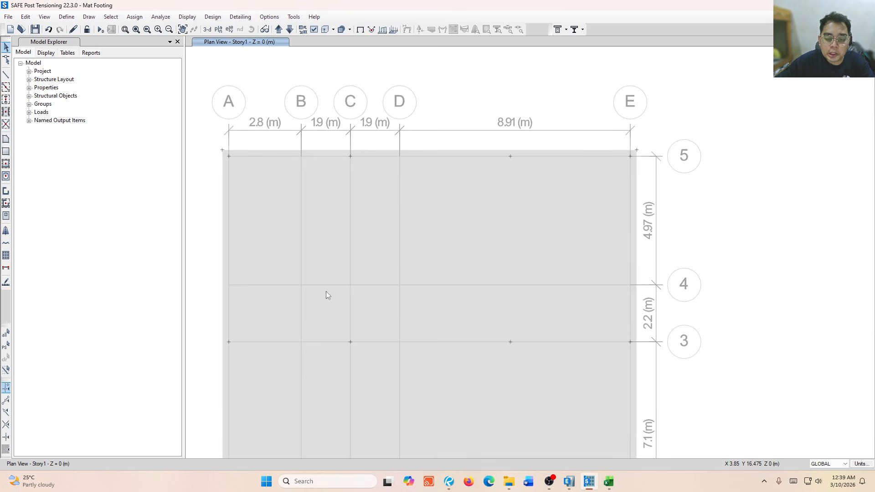
pyautogui.moveTo(322, 301); pyautogui.dragTo(392, 185, button='middle')
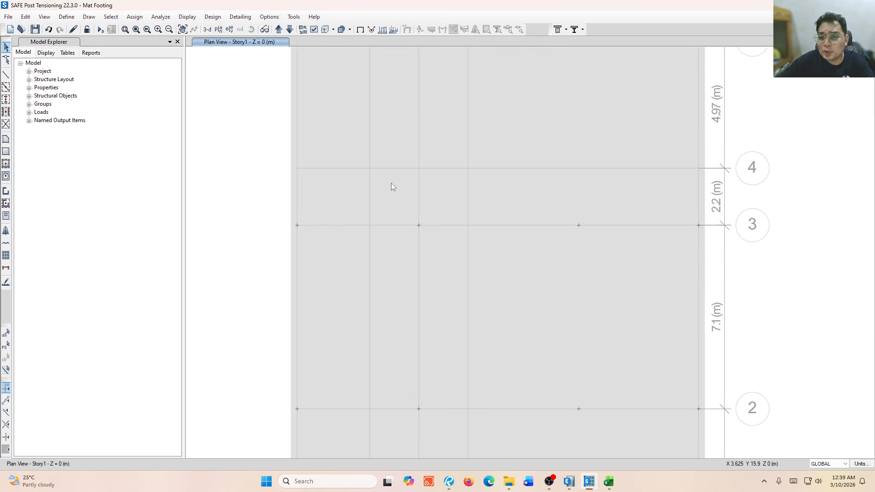
pyautogui.moveTo(325, 136); pyautogui.dragTo(322, 301, button='middle')
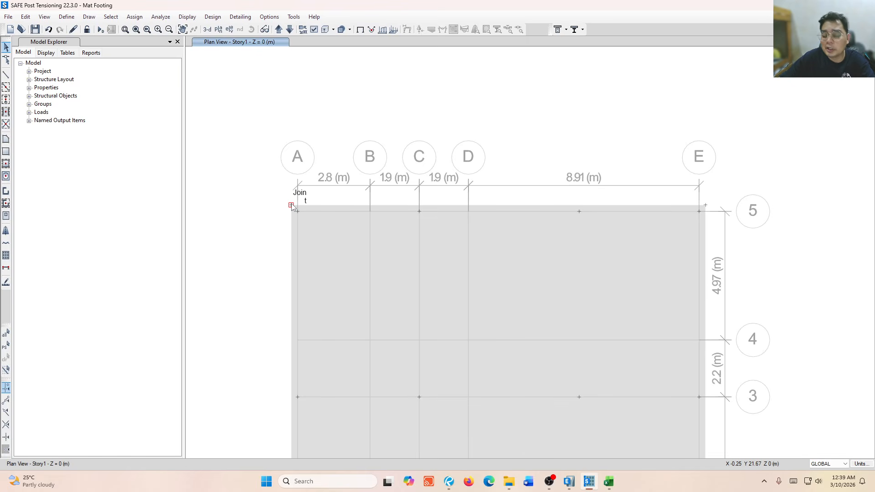
# Add a new slab property named STIFF 500 with 28 mpa as the slab material and Shell-Thin modeling
pyautogui.click(67, 17)
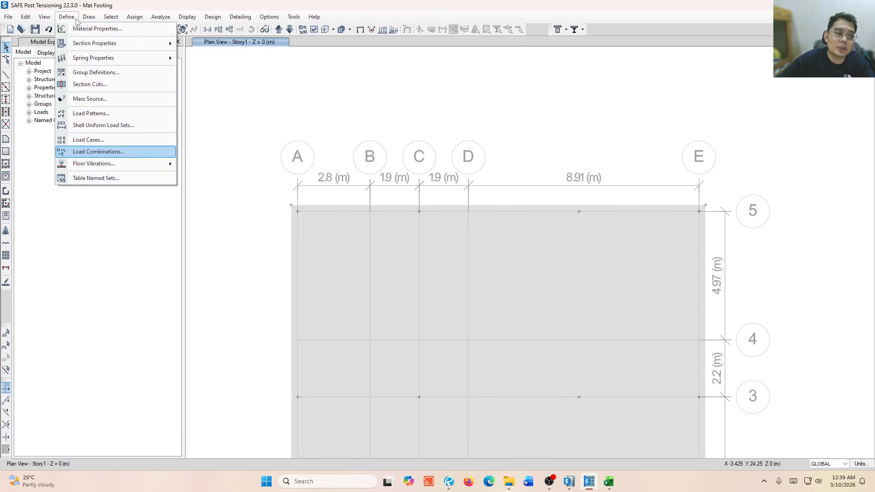
pyautogui.press('Escape')
pyautogui.click(73, 18)
pyautogui.moveTo(84, 44)
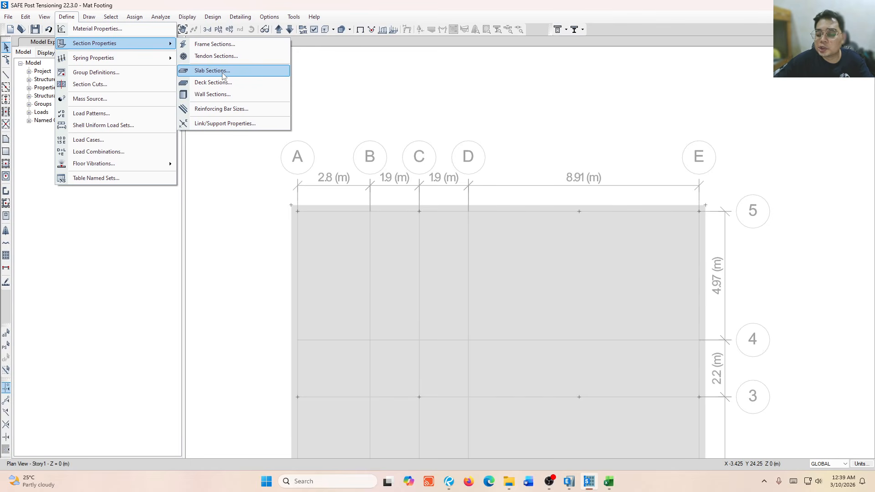
pyautogui.click(223, 73)
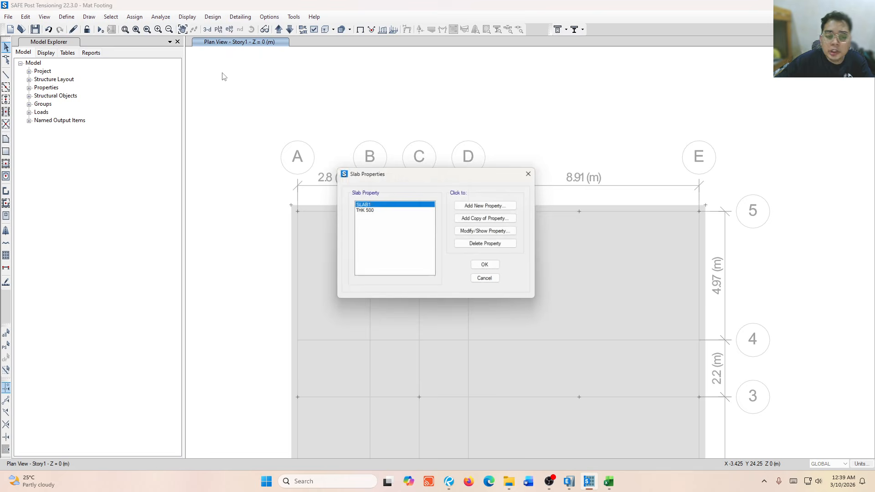
pyautogui.click(490, 206)
pyautogui.doubleClick(446, 142)
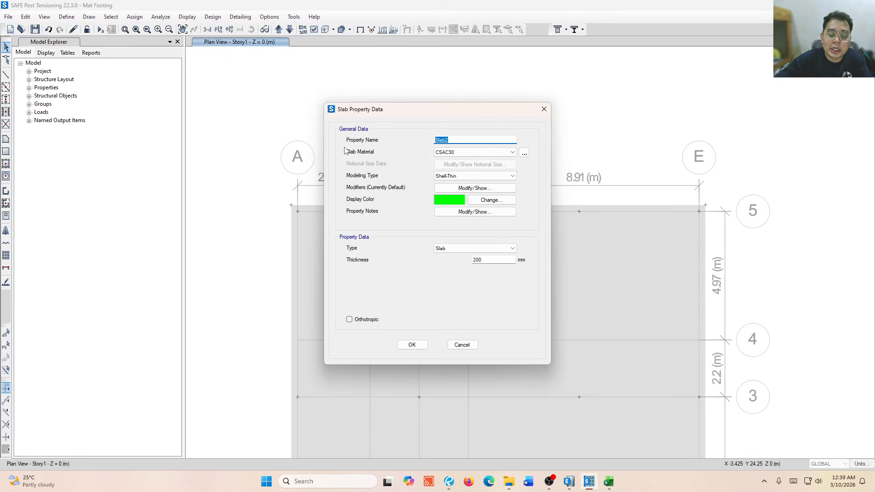
pyautogui.write('STIFF 500')
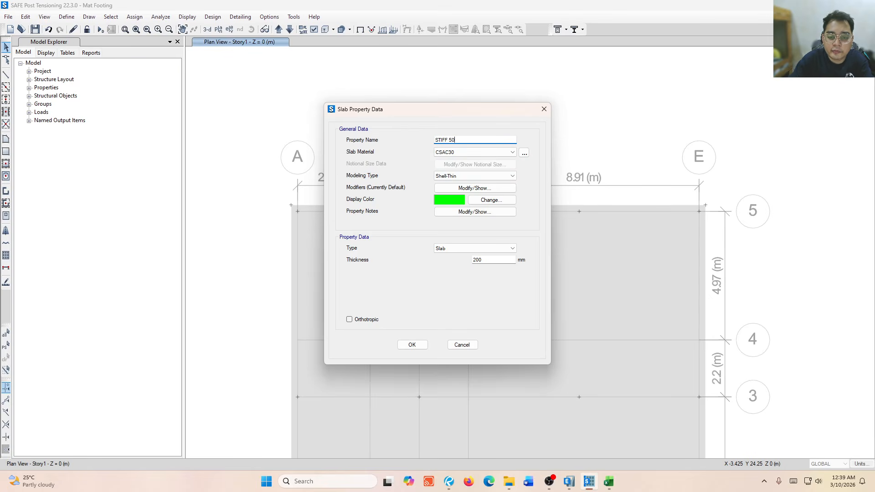
pyautogui.click(445, 158)
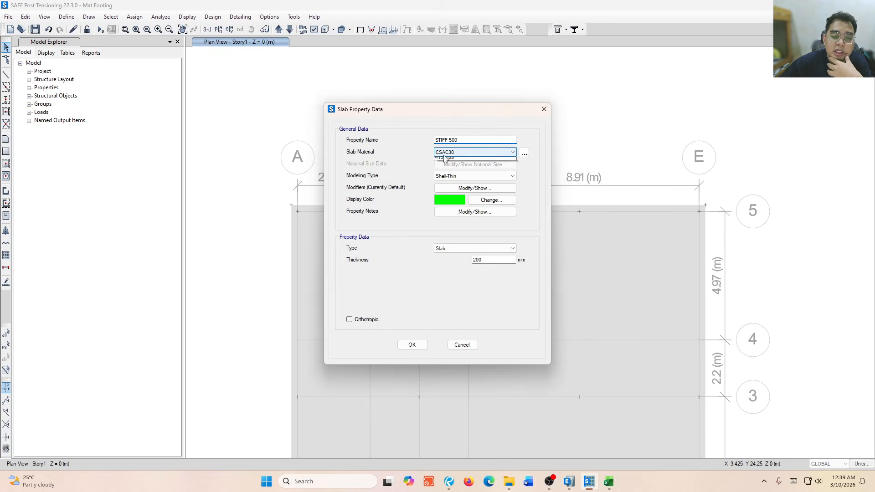
pyautogui.click(458, 182)
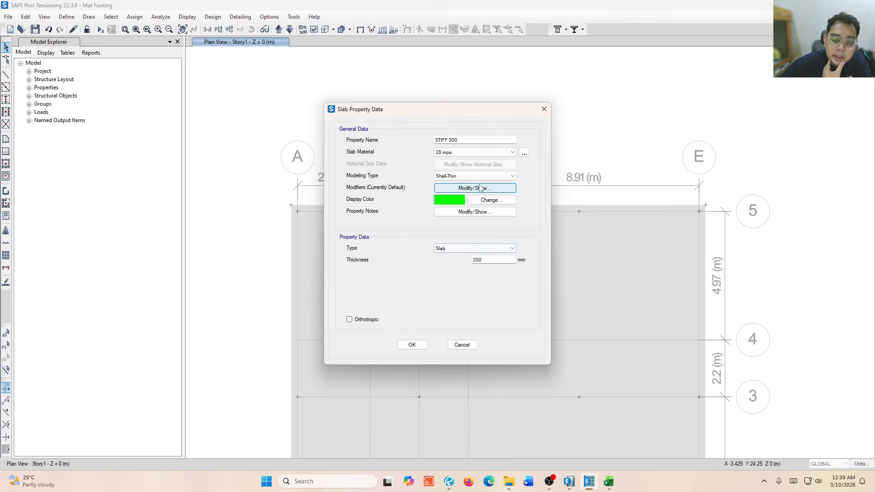
pyautogui.click(474, 175)
pyautogui.click(451, 181)
pyautogui.click(461, 141)
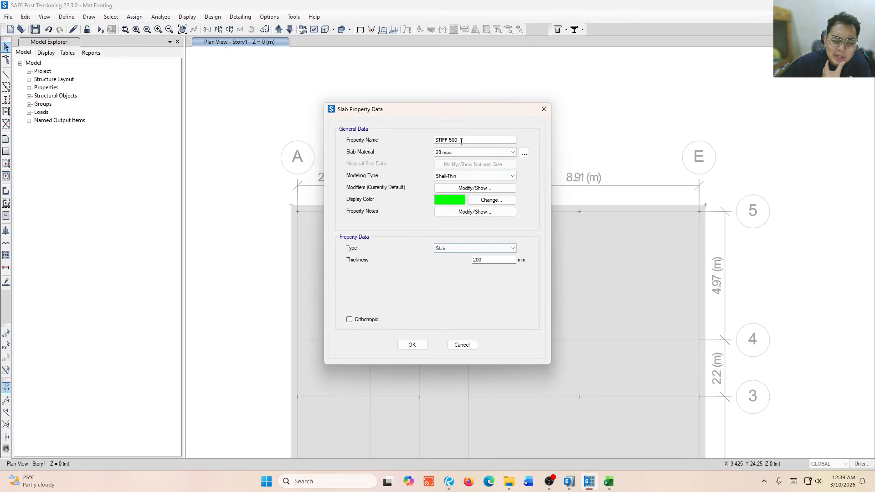
# Set the STIFF 500 slab property's type to Stiff and its thickness to 500 mm
pyautogui.click(469, 249)
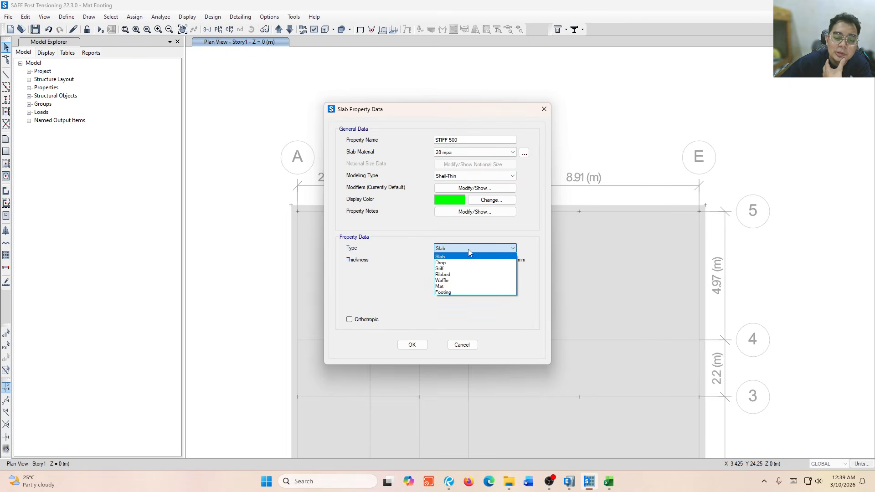
pyautogui.click(478, 269)
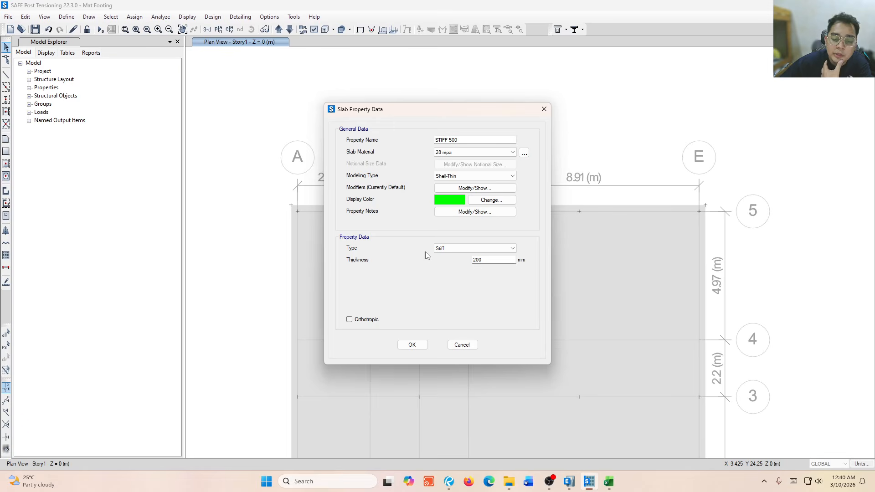
pyautogui.click(480, 260)
pyautogui.doubleClick(479, 260)
pyautogui.write('50')
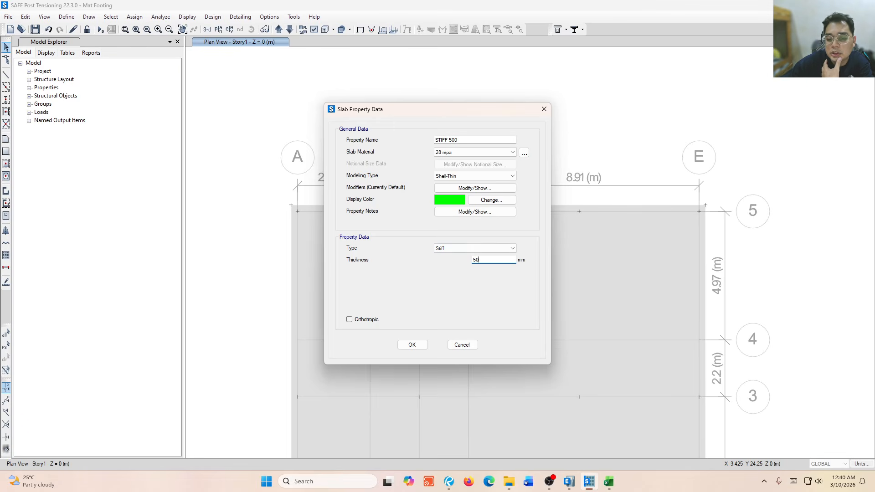
pyautogui.write('0')
pyautogui.click(474, 248)
pyautogui.click(474, 248)
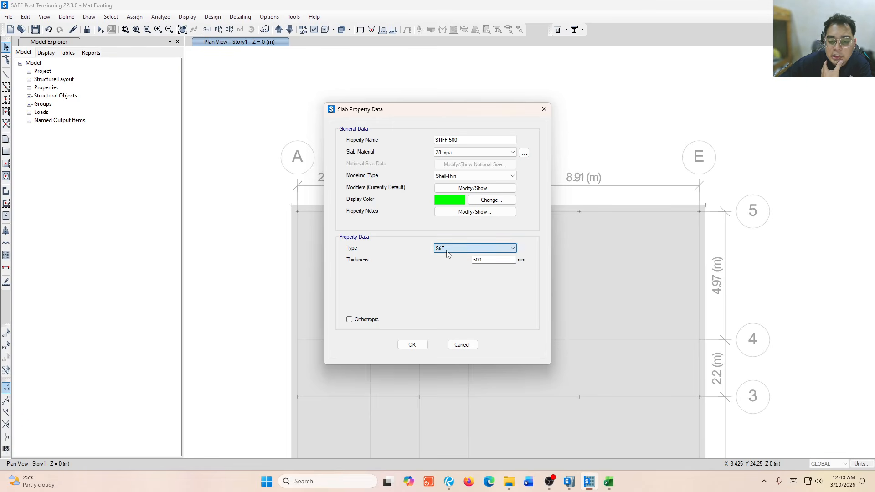
# Set the STIFF 500 property's display color to red and save the slab property definitions
pyautogui.click(501, 201)
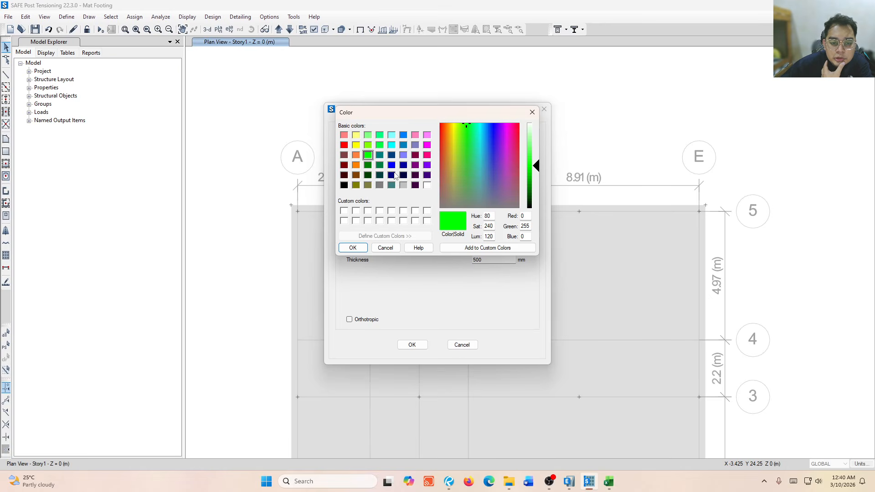
pyautogui.click(345, 145)
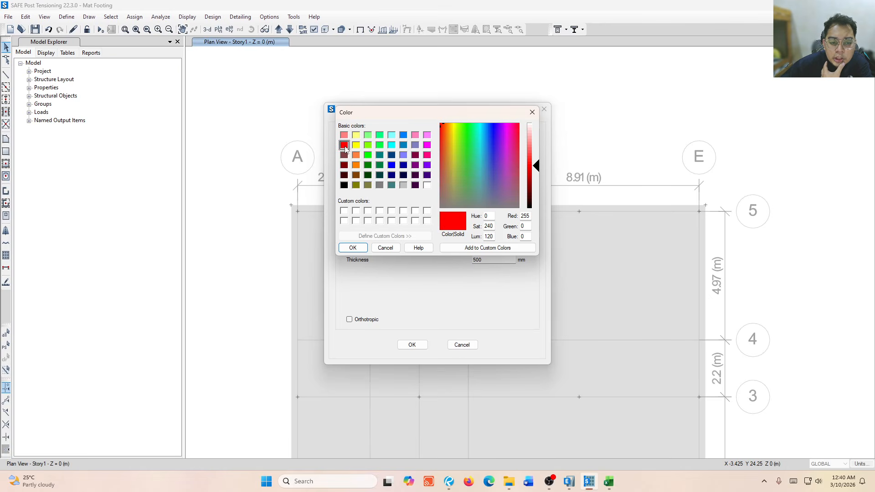
pyautogui.click(353, 247)
pyautogui.moveTo(445, 111); pyautogui.dragTo(279, 116)
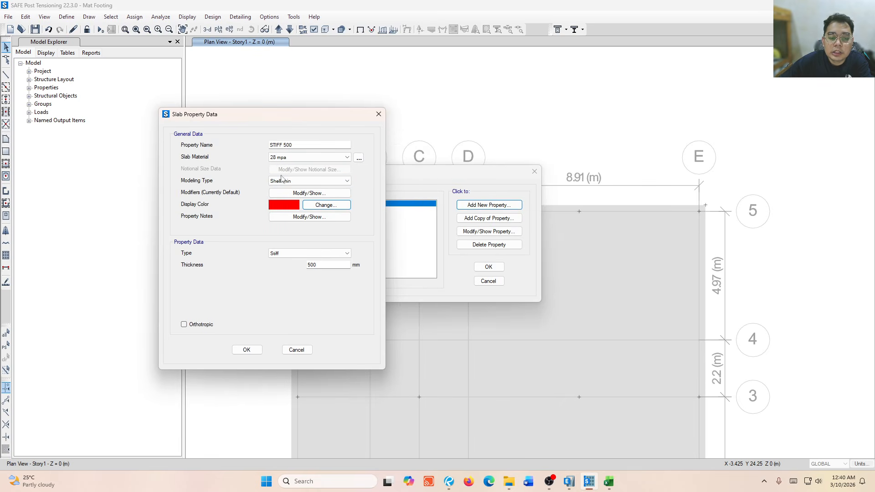
pyautogui.click(246, 350)
pyautogui.click(487, 267)
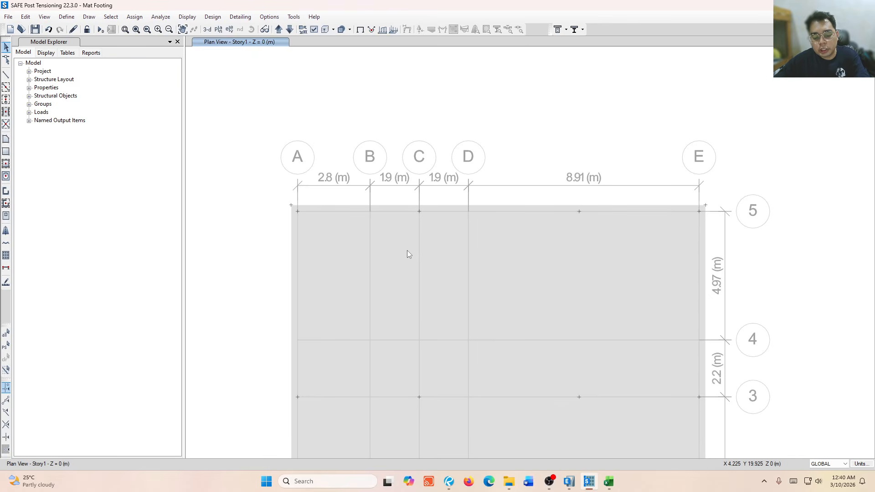
# Color the objects in the plan view by section properties
pyautogui.hotkey('ctrl', 'w')
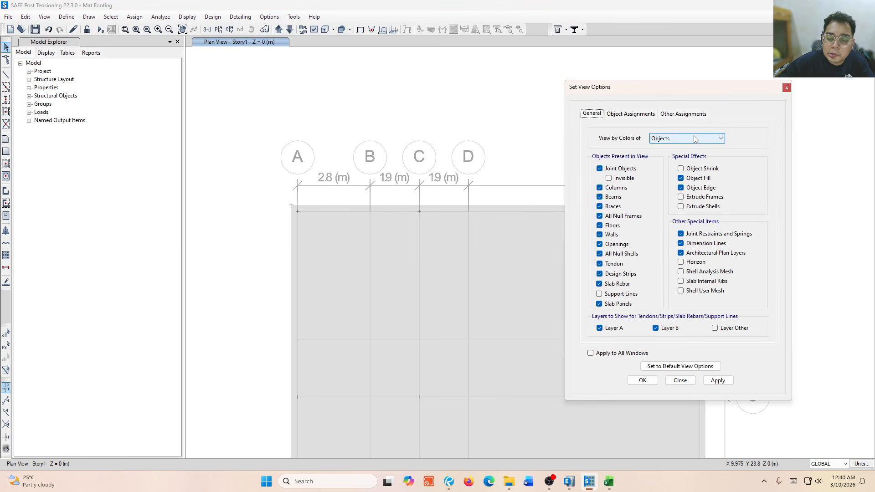
pyautogui.click(671, 145)
pyautogui.click(674, 154)
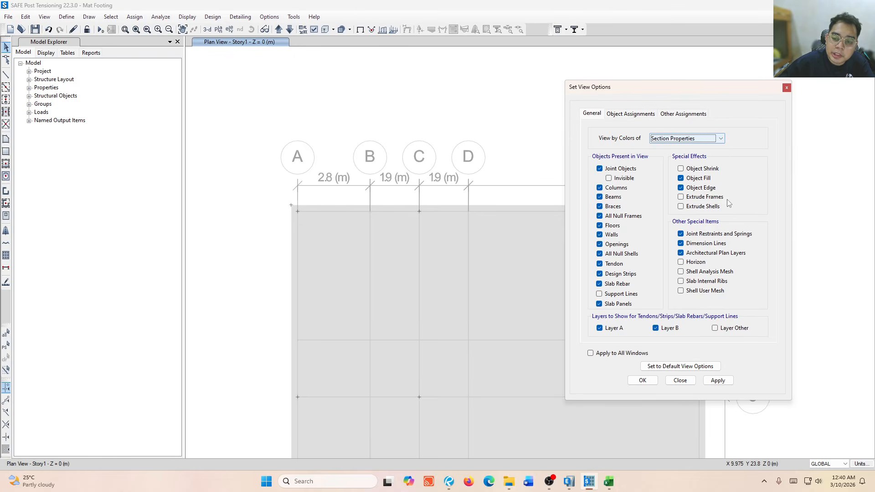
pyautogui.click(718, 381)
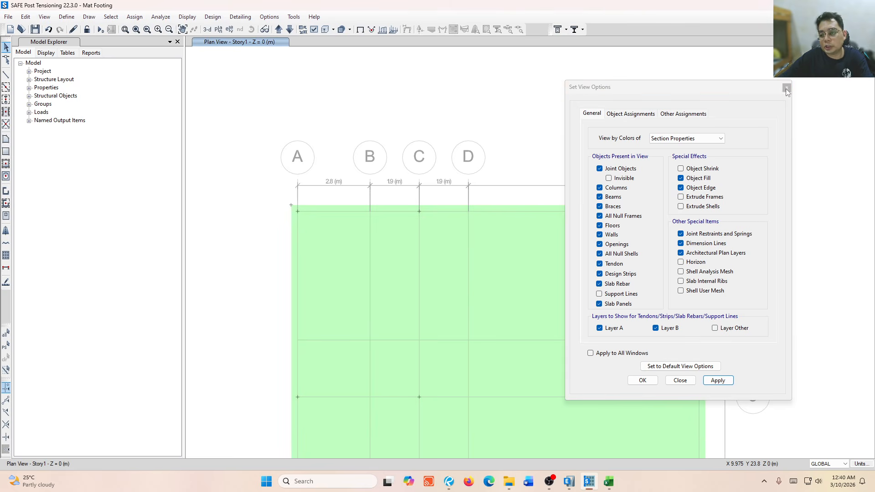
pyautogui.click(680, 380)
# Start a drawing command for floor/wall objects in the Story1 plan view
pyautogui.moveTo(469, 208); pyautogui.dragTo(464, 125, button='middle')
pyautogui.moveTo(472, 158); pyautogui.dragTo(476, 195, button='middle')
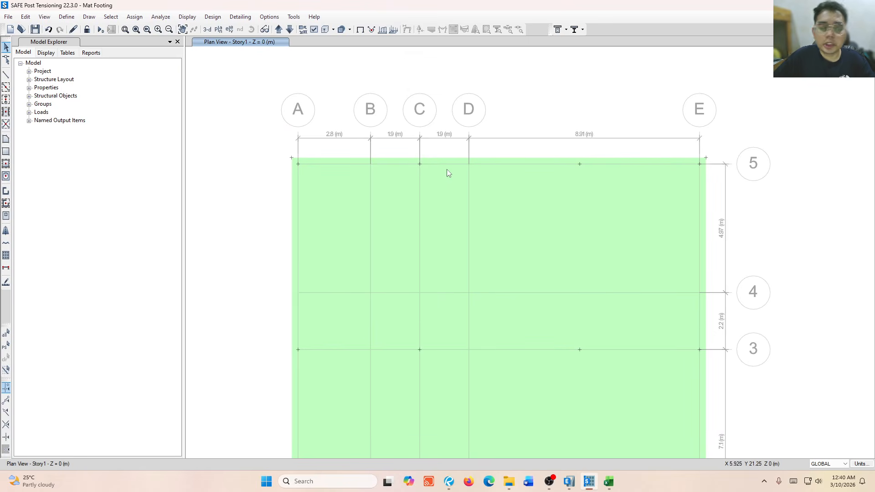
pyautogui.click(89, 16)
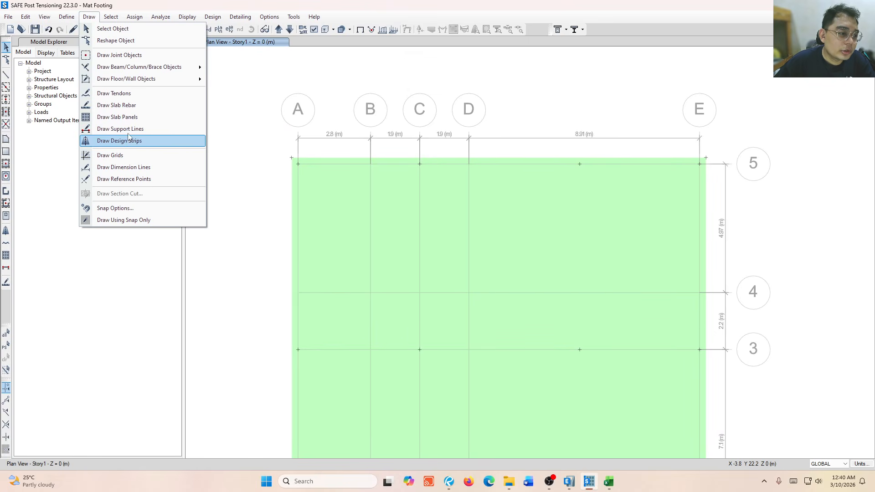
pyautogui.moveTo(145, 70)
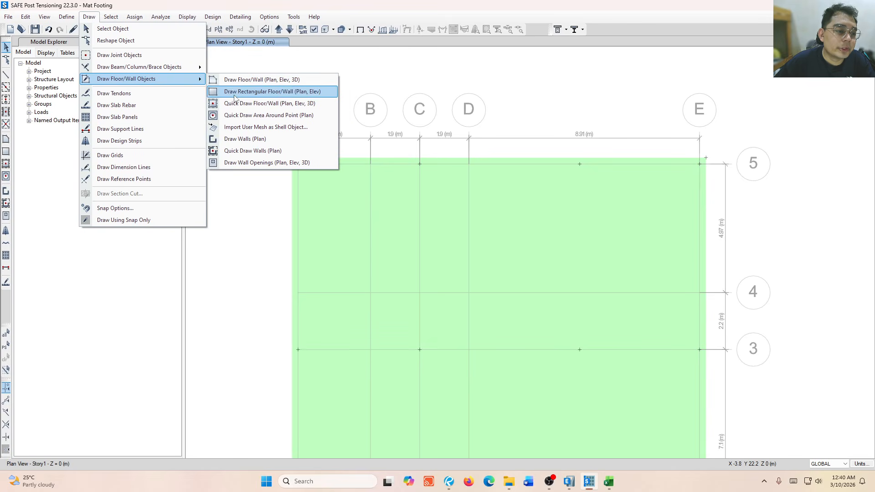
# Start drawing rectangular areas around points, using the STIFF 500 slab property
pyautogui.click(243, 118)
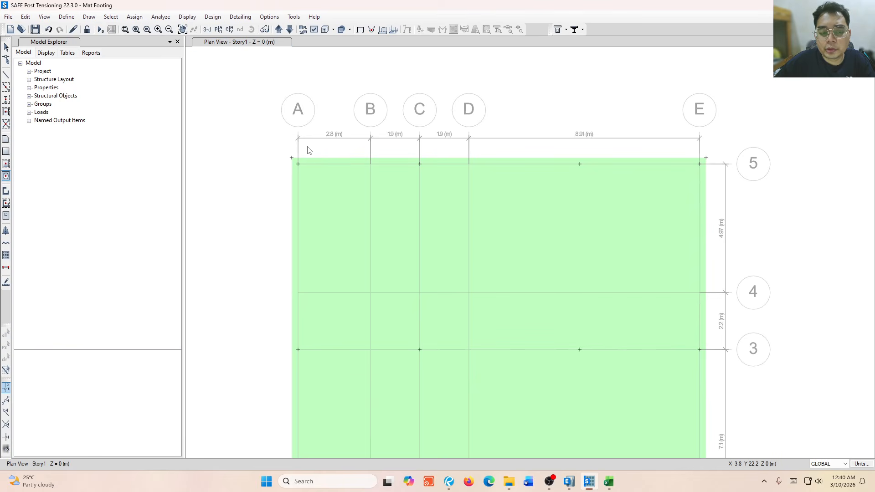
pyautogui.click(122, 403)
pyautogui.click(132, 388)
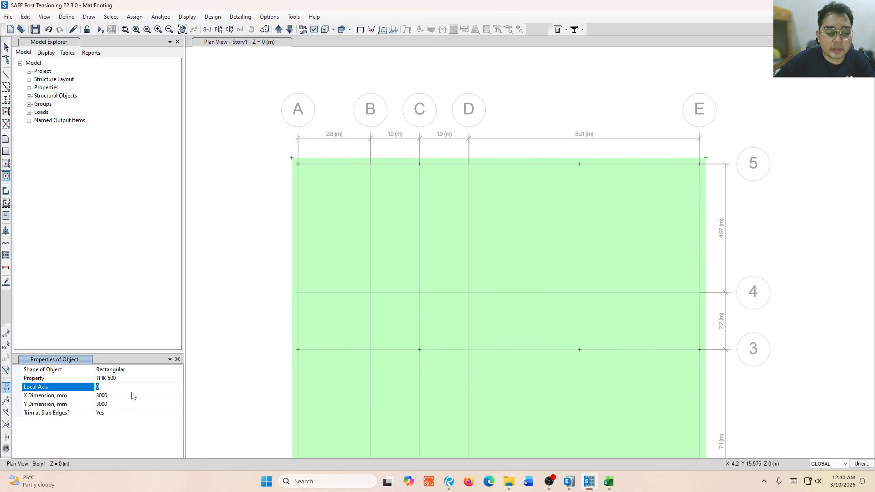
pyautogui.click(133, 395)
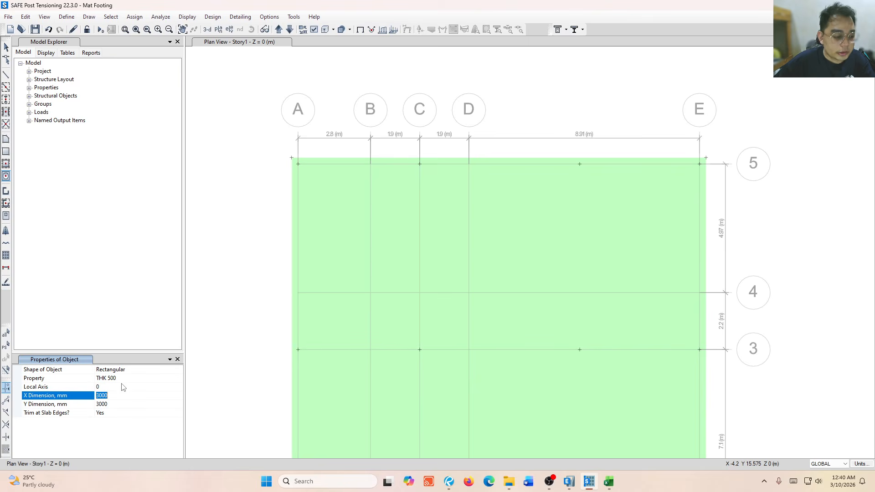
pyautogui.click(127, 379)
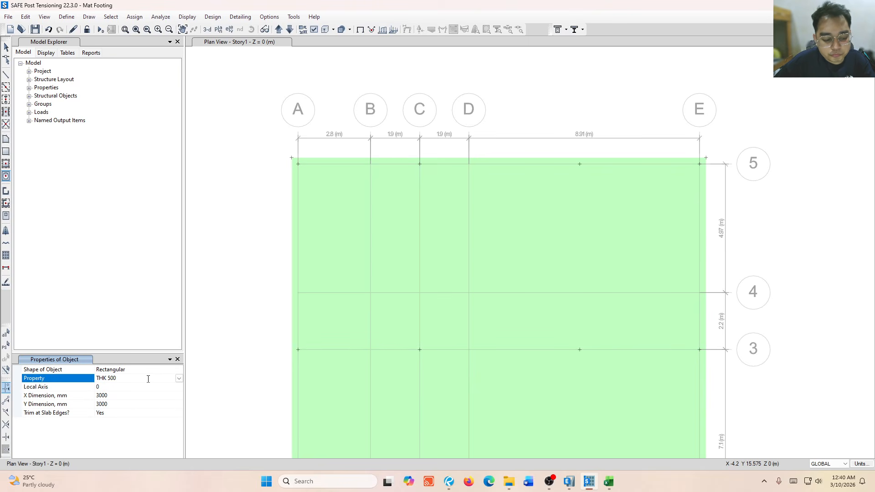
pyautogui.click(179, 379)
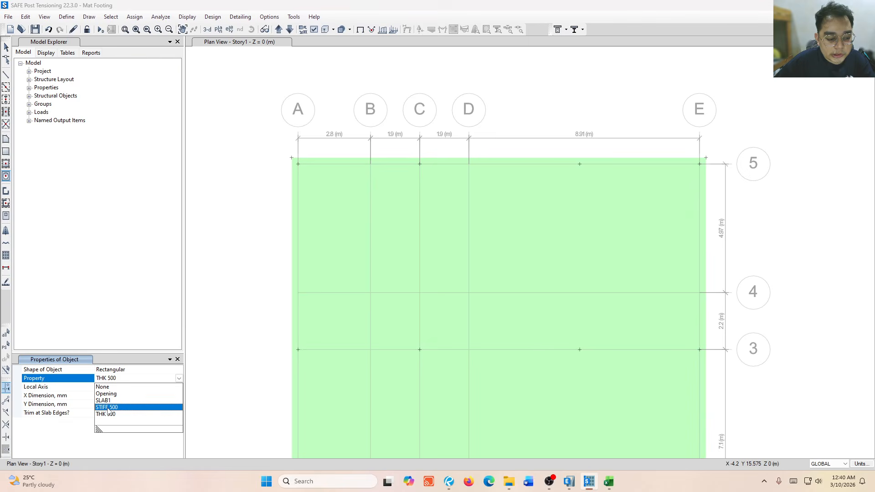
pyautogui.click(109, 408)
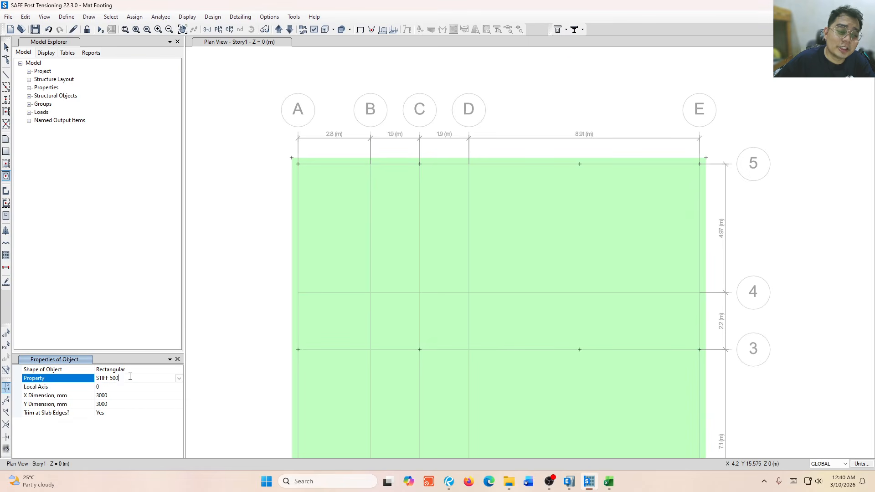
# Set the area's X and Y dimensions to 500 mm and turn off trimming at slab edges
pyautogui.moveTo(130, 378); pyautogui.dragTo(57, 386)
pyautogui.click(128, 397)
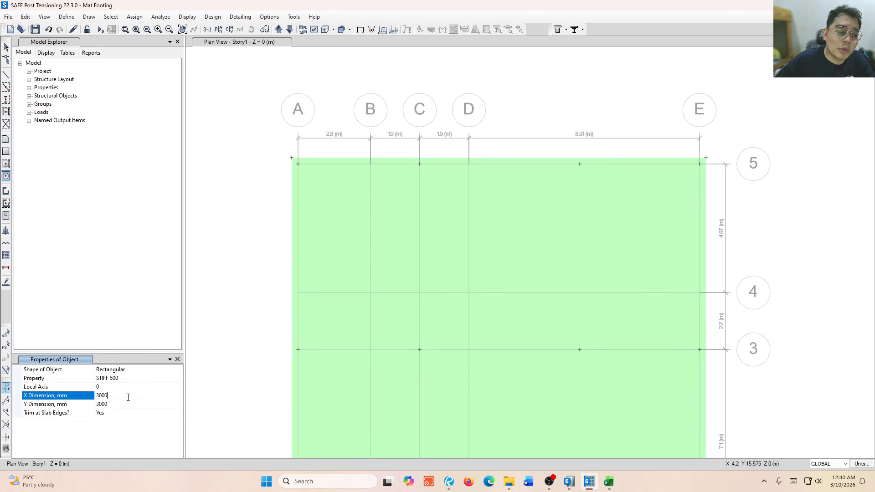
pyautogui.write('50')
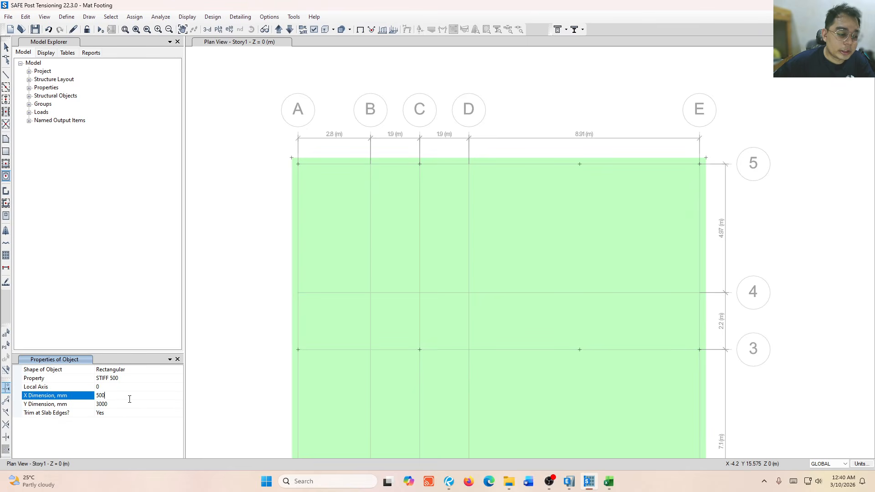
pyautogui.click(125, 406)
pyautogui.write('50')
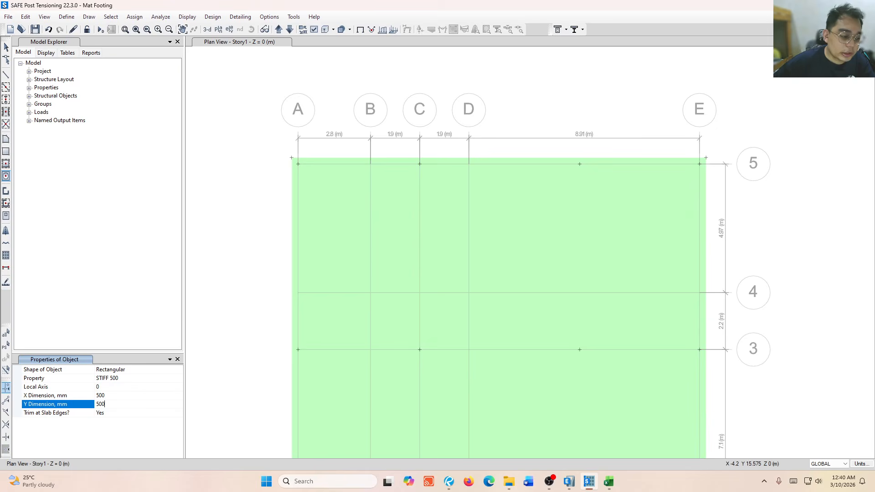
pyautogui.click(117, 414)
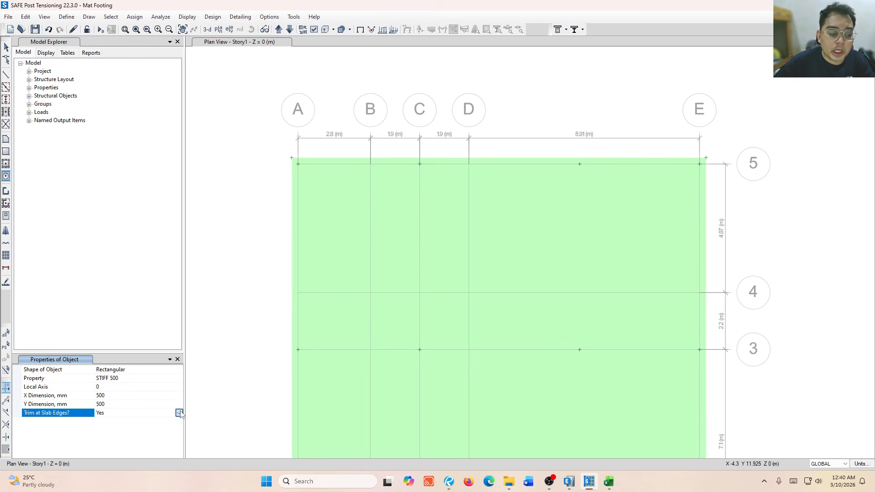
pyautogui.click(179, 414)
pyautogui.click(132, 425)
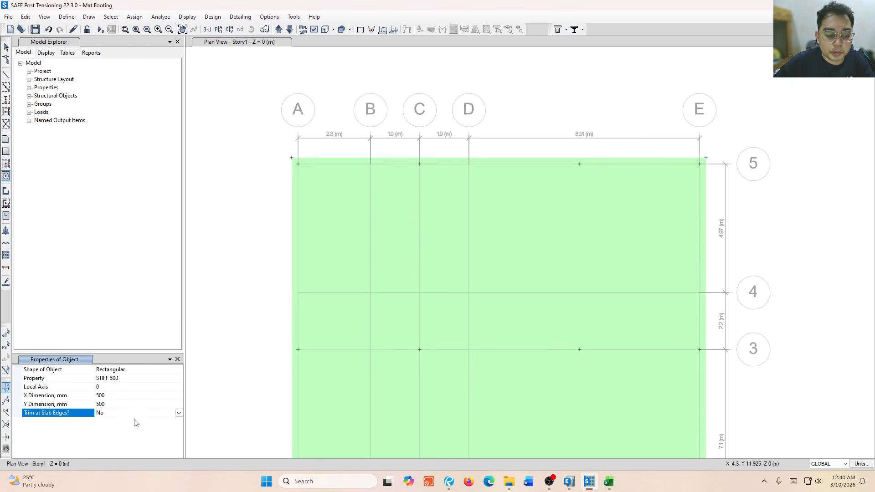
# Place the 500 x 500 mm stiff areas at the mat's four corner grid points A-5, E-5, A-1 and E-1
pyautogui.click(298, 164)
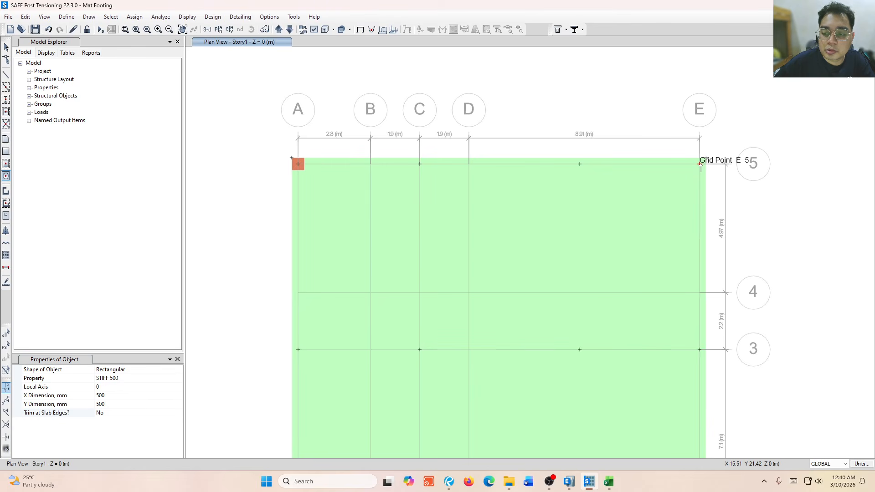
pyautogui.click(699, 164)
pyautogui.moveTo(471, 374); pyautogui.dragTo(438, 62, button='middle')
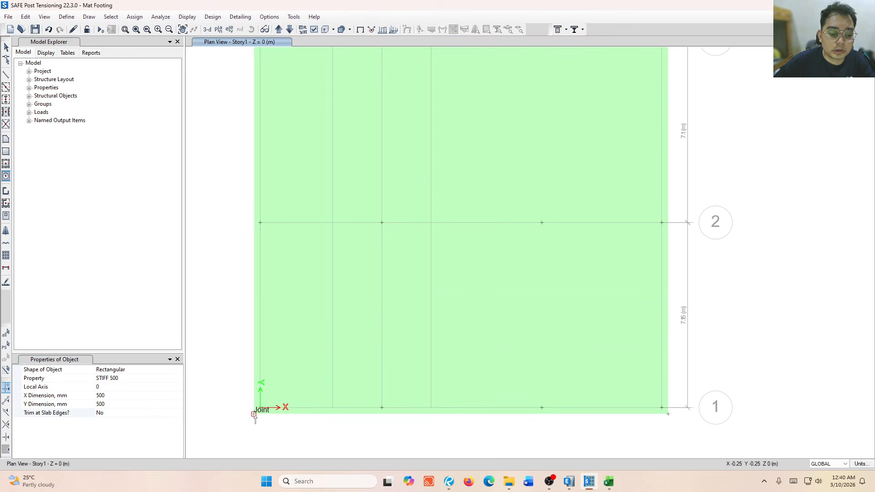
pyautogui.click(261, 407)
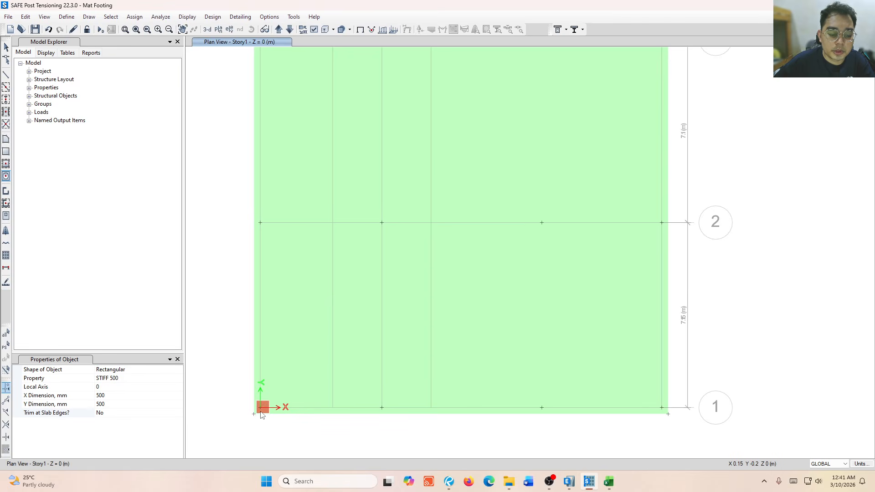
pyautogui.click(260, 407)
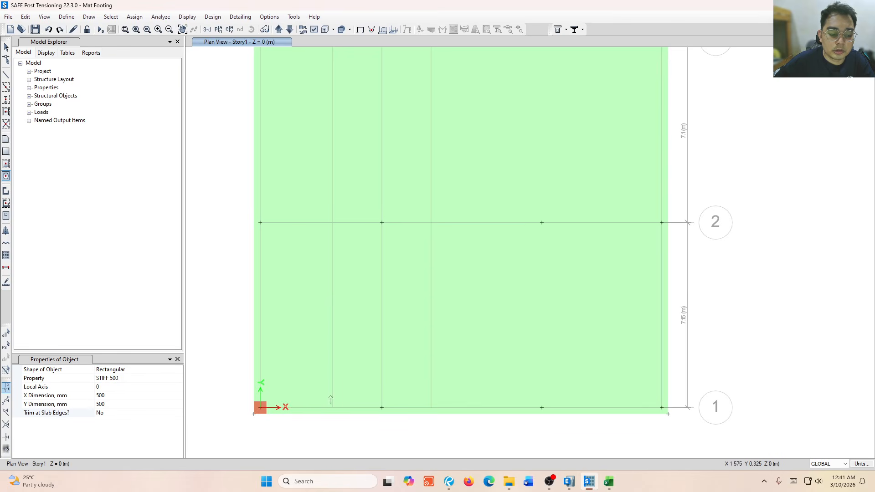
pyautogui.click(662, 407)
pyautogui.scroll(-2, 578, 344)
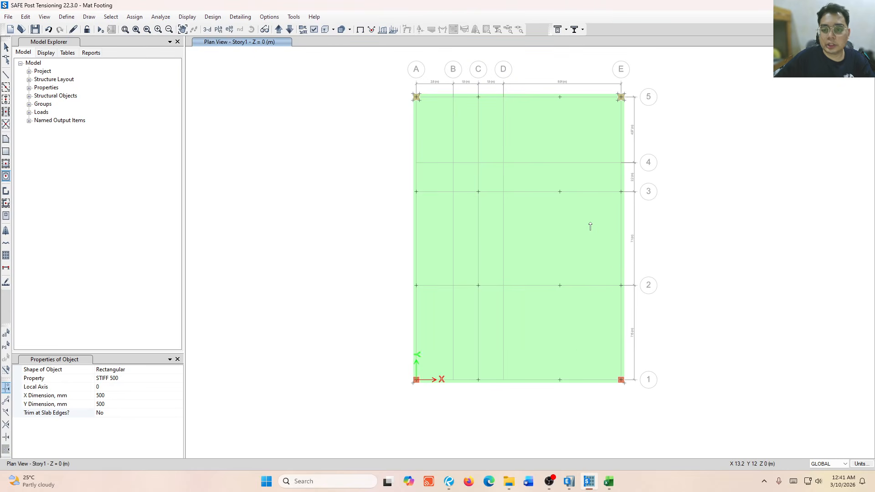
pyautogui.moveTo(585, 219); pyautogui.dragTo(559, 228, button='middle')
pyautogui.moveTo(680, 211); pyautogui.dragTo(661, 244, button='middle')
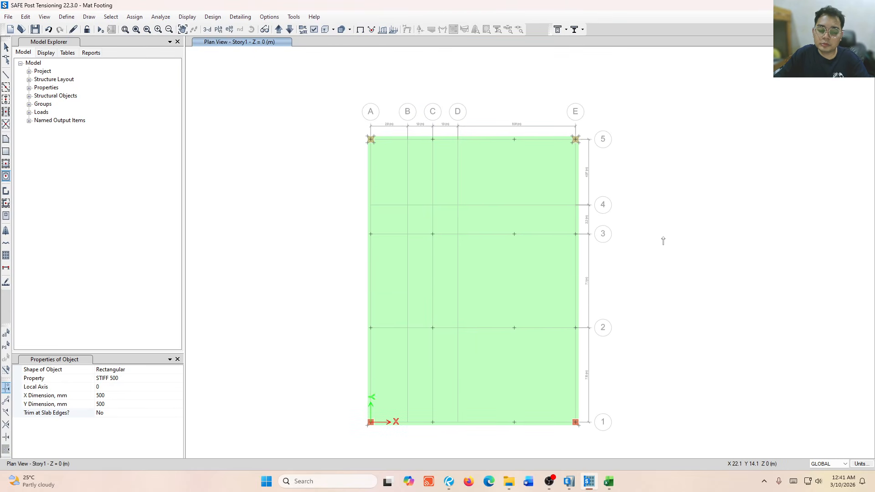
pyautogui.press('Escape')
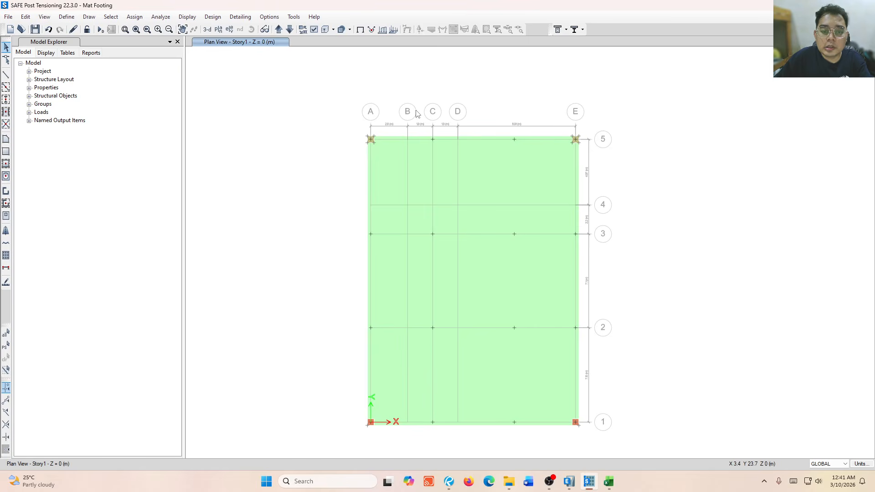
# Check the column dimensions in the Dead_ABOVE joint loads at grid point C-5 and at the joint between D and E on grid 5
pyautogui.scroll(4, 444, 173)
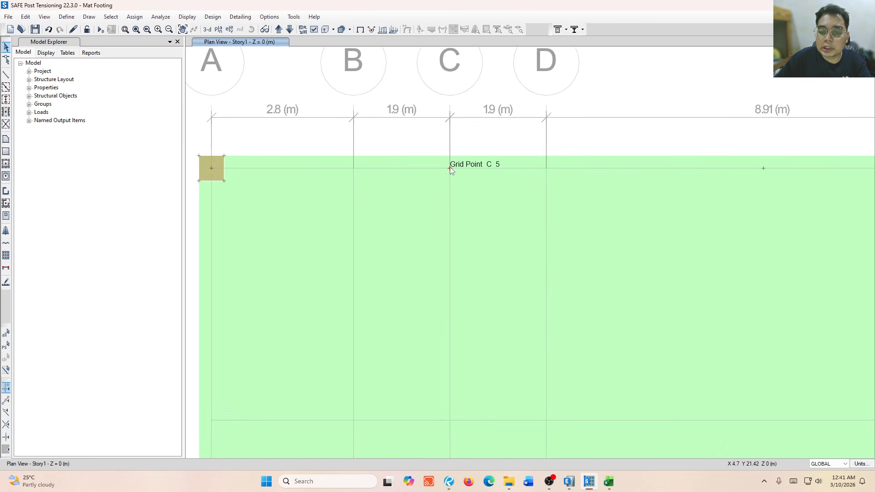
pyautogui.rightClick(450, 168)
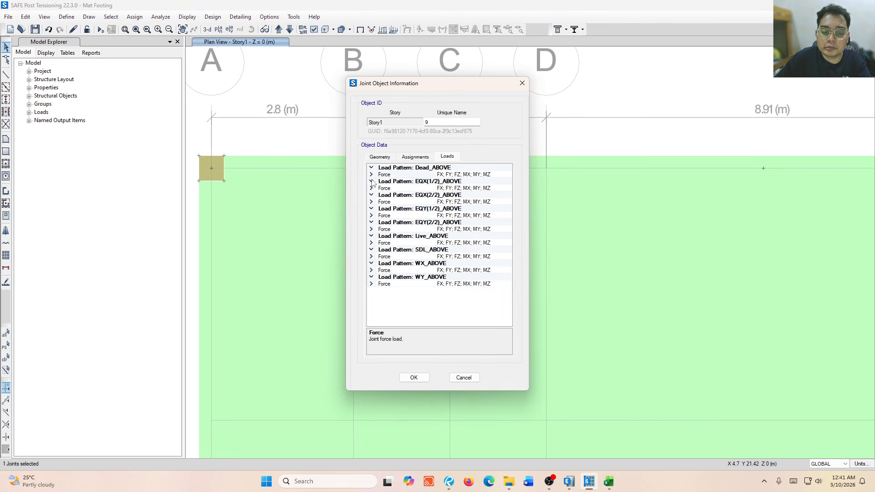
pyautogui.click(371, 176)
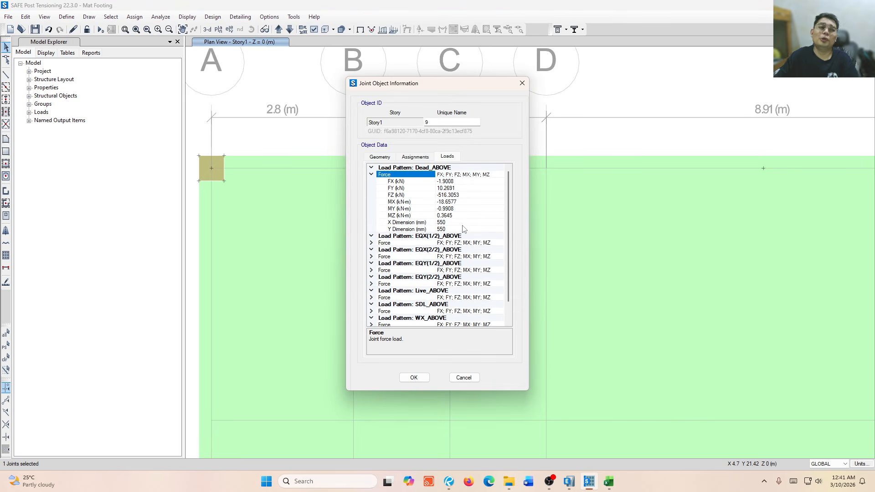
pyautogui.click(522, 83)
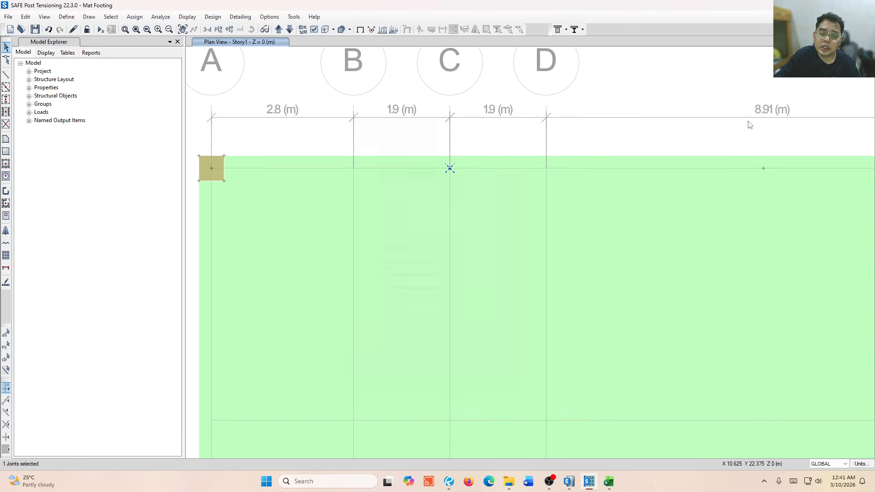
pyautogui.moveTo(749, 124); pyautogui.dragTo(618, 176, button='middle')
pyautogui.click(612, 191)
pyautogui.rightClick(613, 192)
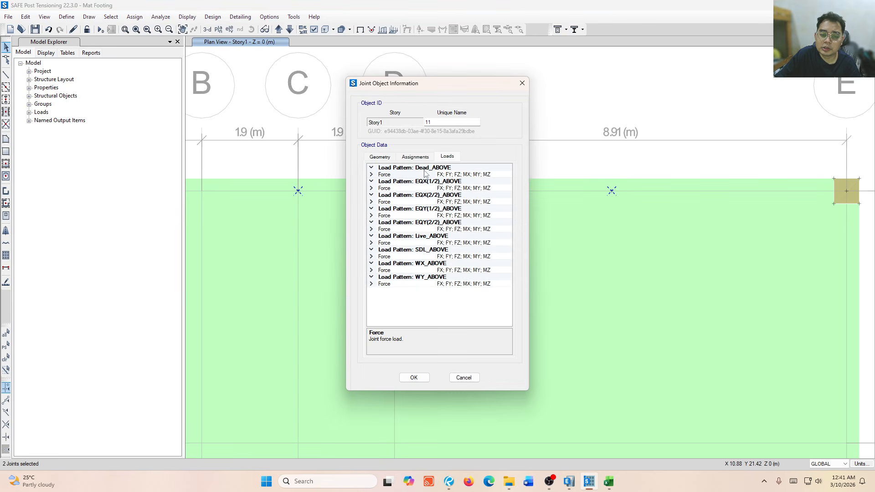
pyautogui.click(371, 175)
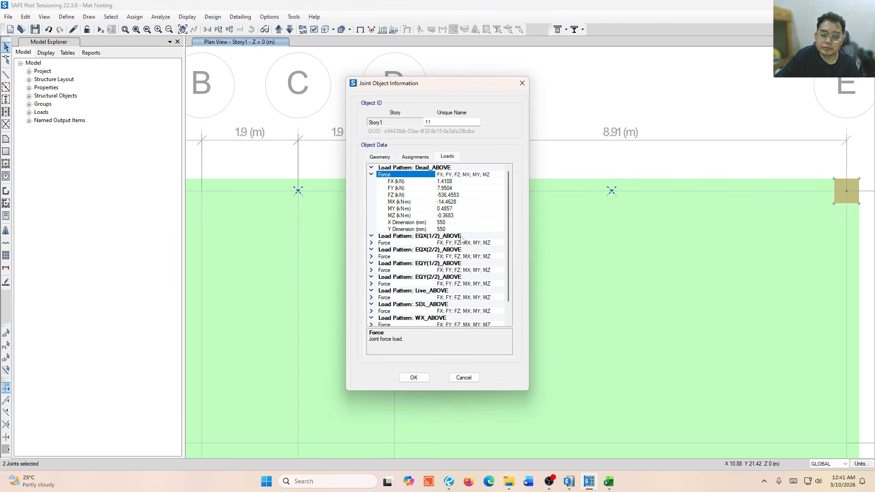
pyautogui.click(522, 83)
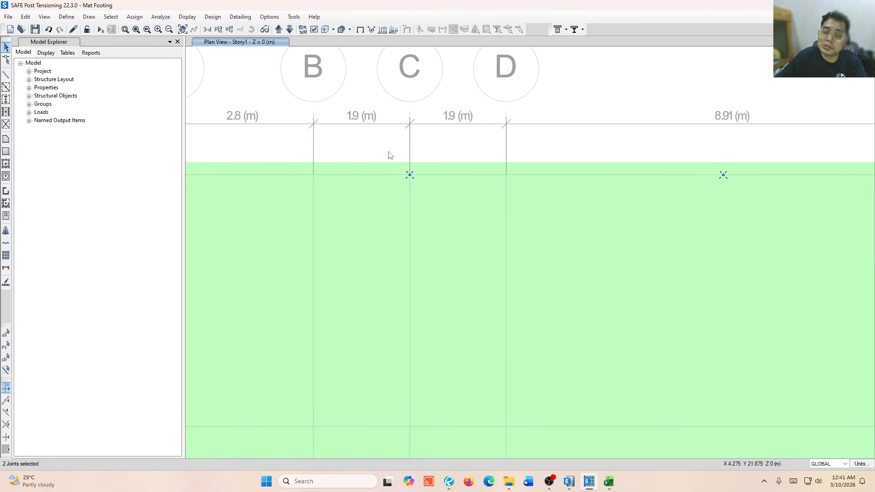
pyautogui.moveTo(385, 148); pyautogui.dragTo(438, 196)
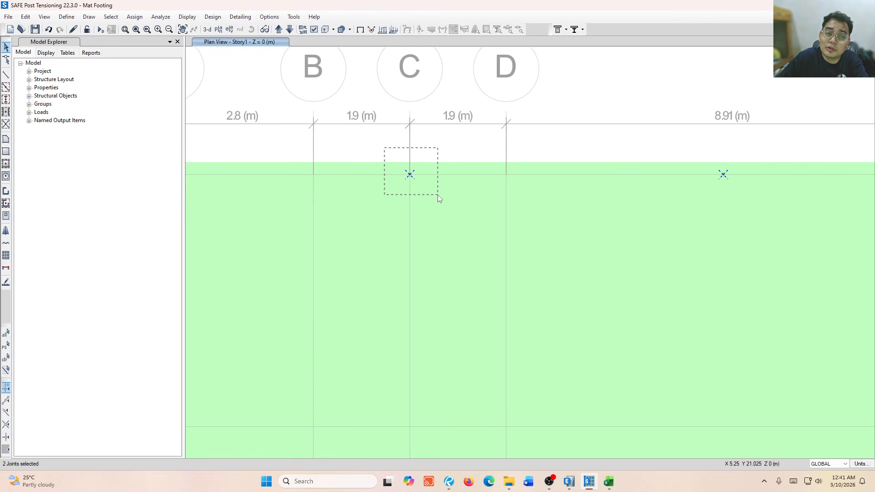
pyautogui.scroll(-2, 430, 193)
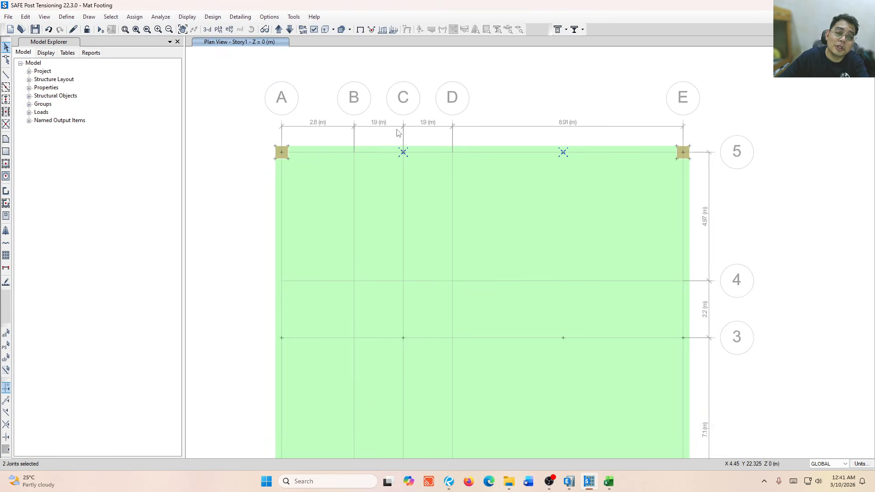
pyautogui.click(347, 157)
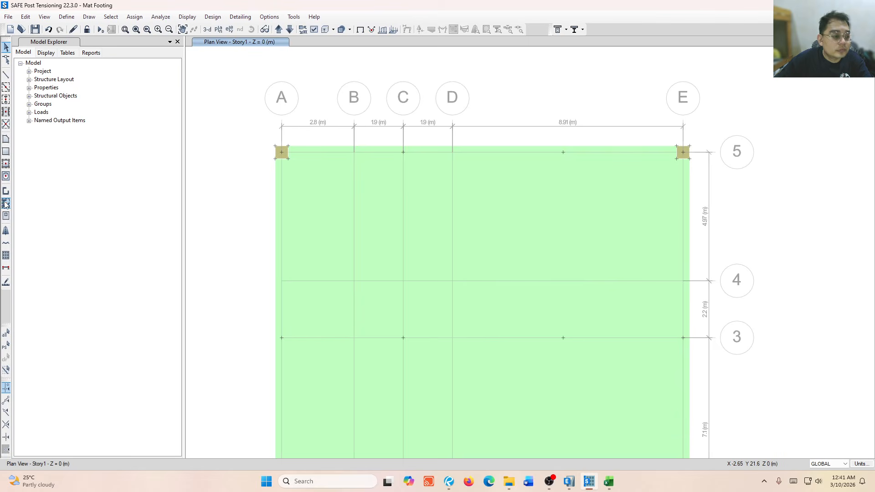
# Place 550 x 550 mm STIFF 500 areas at grid point C-5 and at the joint between D and E on grid 5
pyautogui.click(6, 176)
pyautogui.click(108, 396)
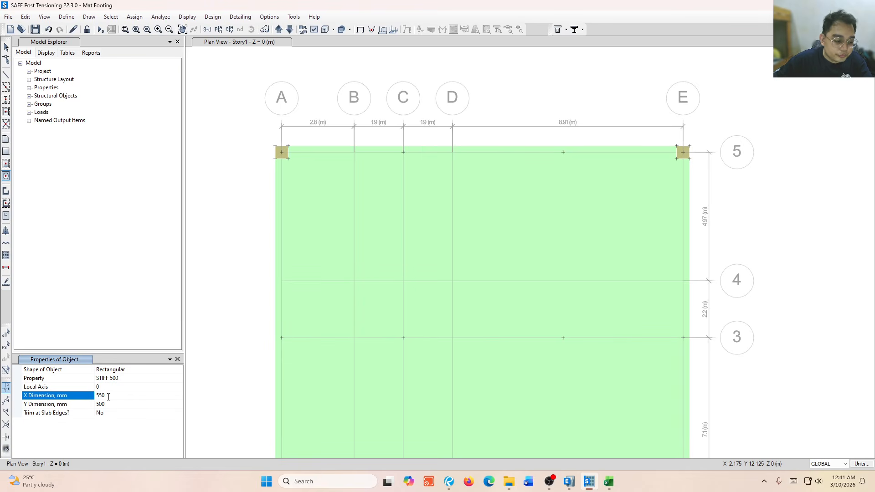
pyautogui.click(107, 404)
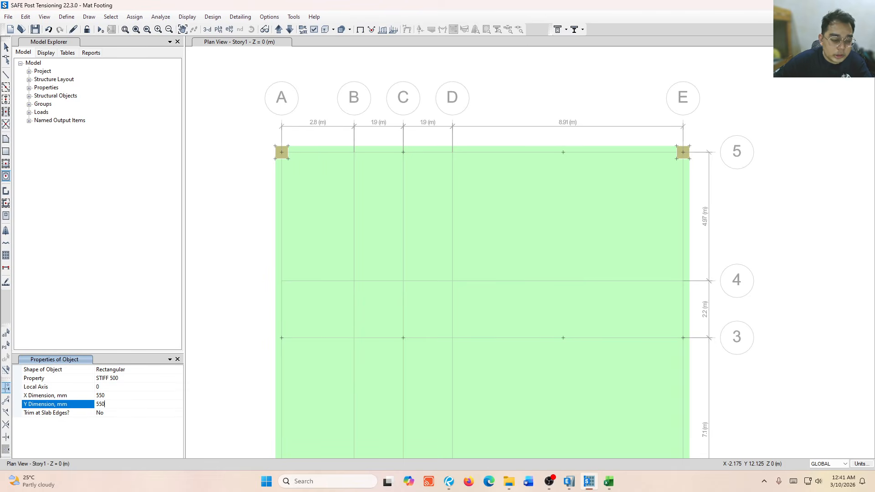
pyautogui.write('550')
pyautogui.click(403, 153)
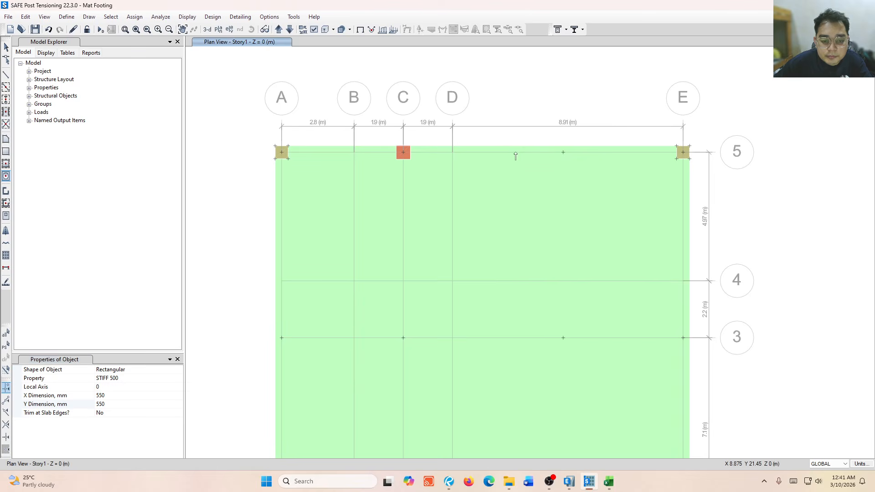
pyautogui.click(563, 152)
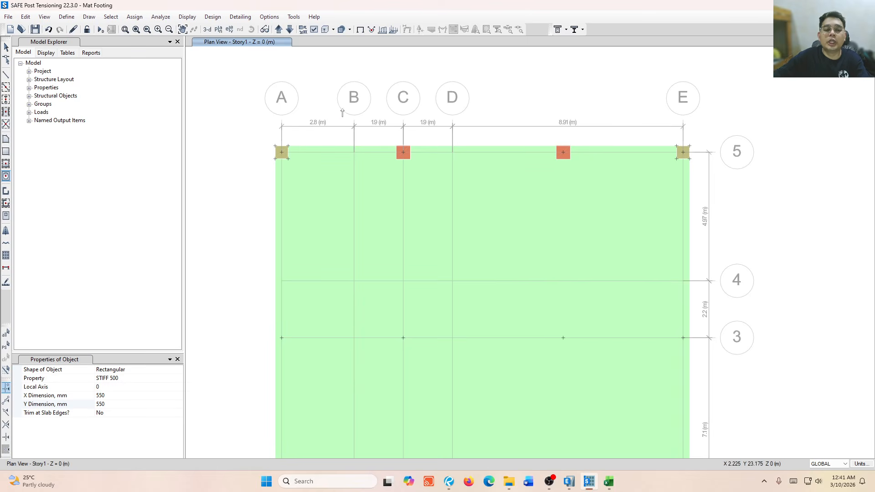
# Examine how the stiff areas at C-5 and A-5 sit against the slab edge
pyautogui.scroll(5, 401, 137)
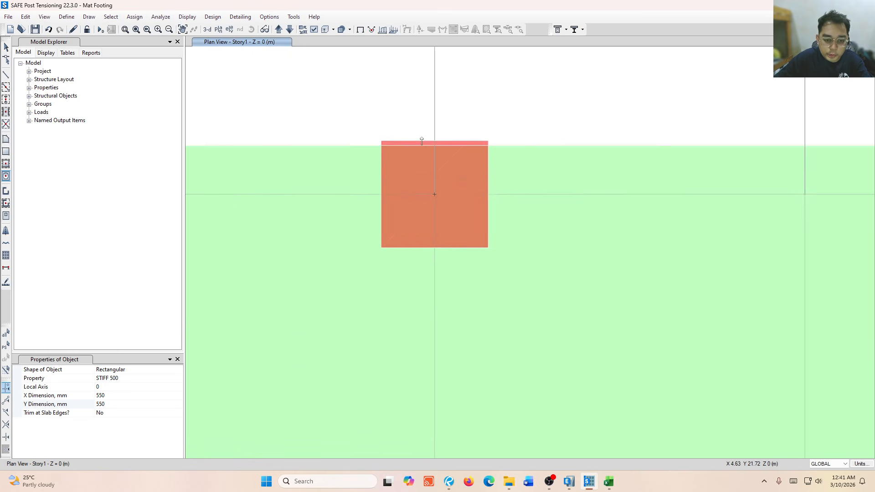
pyautogui.scroll(3, 422, 141)
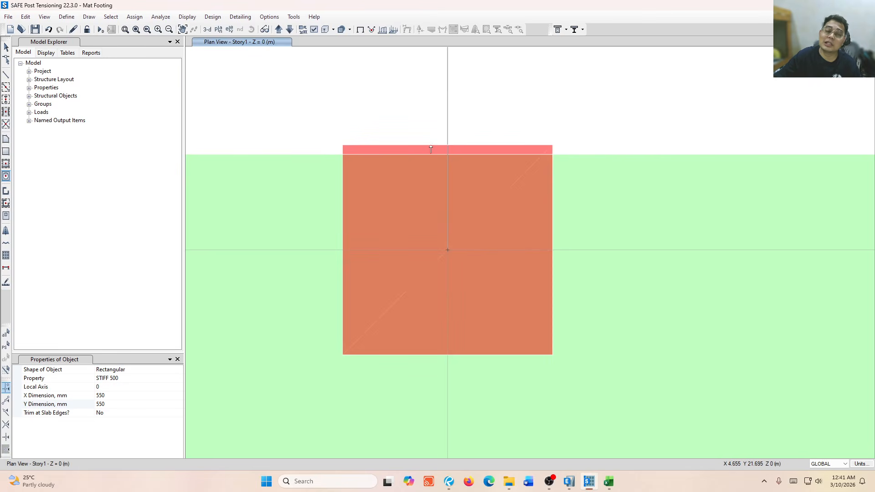
pyautogui.scroll(-5, 429, 148)
pyautogui.moveTo(305, 198); pyautogui.dragTo(504, 209, button='middle')
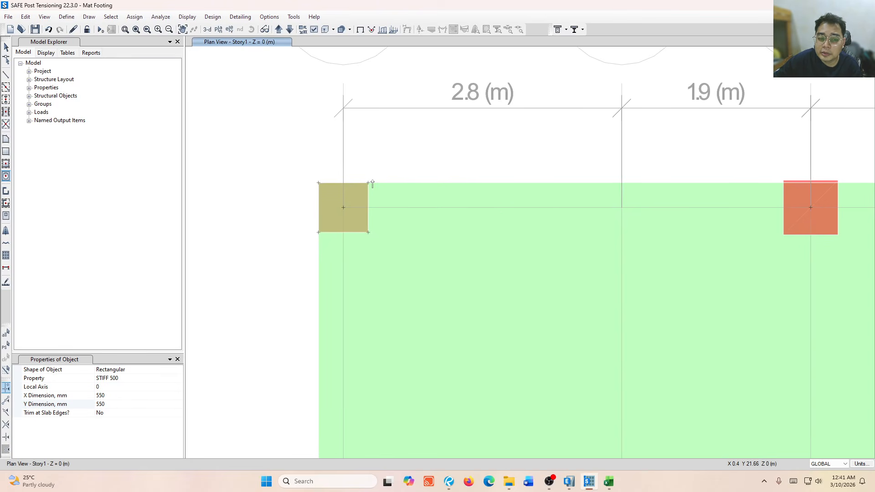
# Compare how the C-5 stiff area and the A-5 corner stiff area align with the mat's edge along grid 5
pyautogui.moveTo(674, 165); pyautogui.dragTo(549, 199, button='middle')
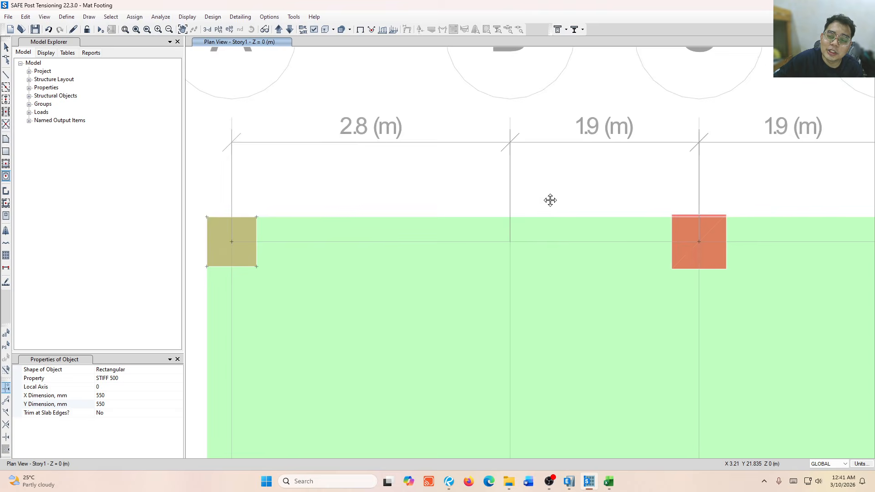
pyautogui.scroll(4, 711, 213)
pyautogui.scroll(-4, 463, 154)
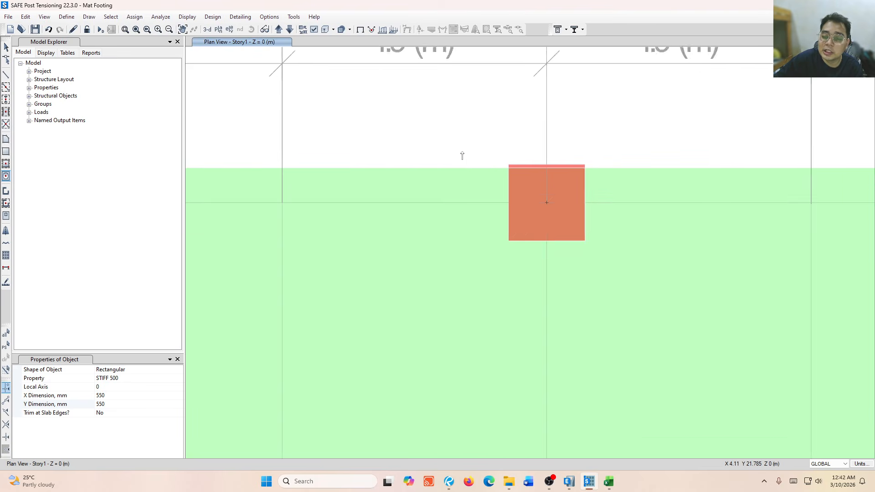
pyautogui.scroll(-3, 462, 156)
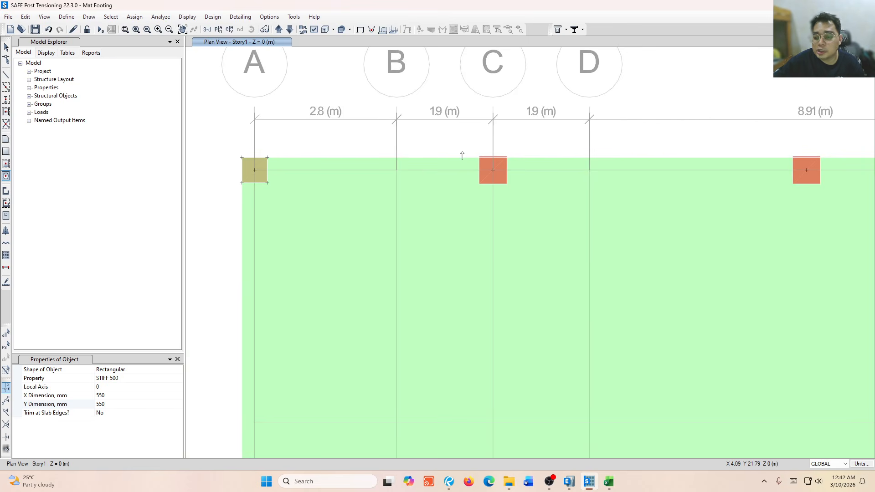
pyautogui.press('Escape')
pyautogui.scroll(3, 463, 155)
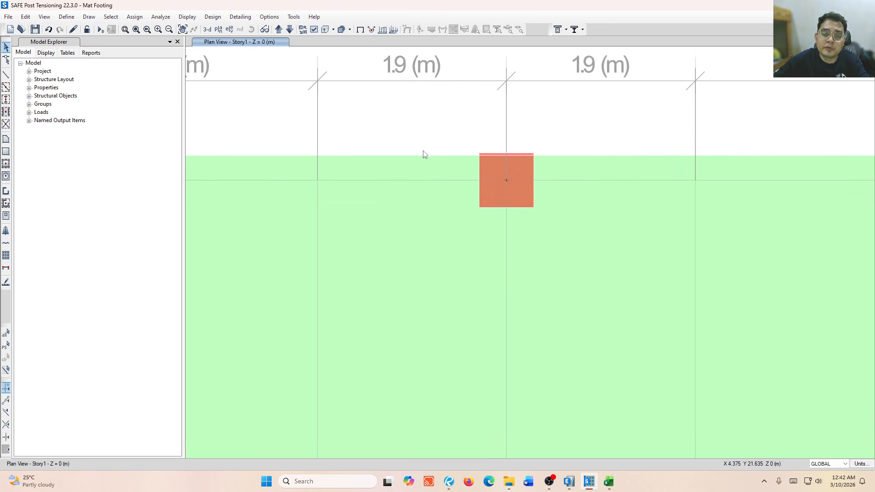
pyautogui.moveTo(460, 228); pyautogui.dragTo(629, 283, button='middle')
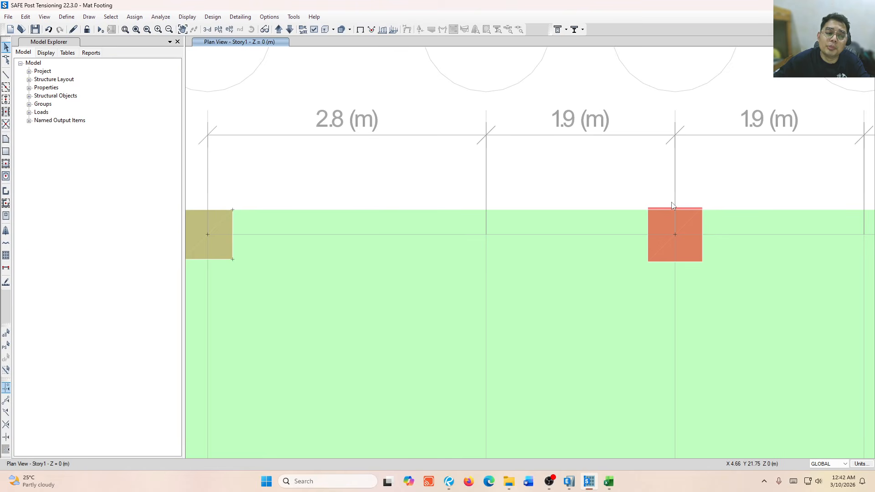
pyautogui.moveTo(232, 219); pyautogui.dragTo(355, 239, button='middle')
pyautogui.scroll(3, 395, 237)
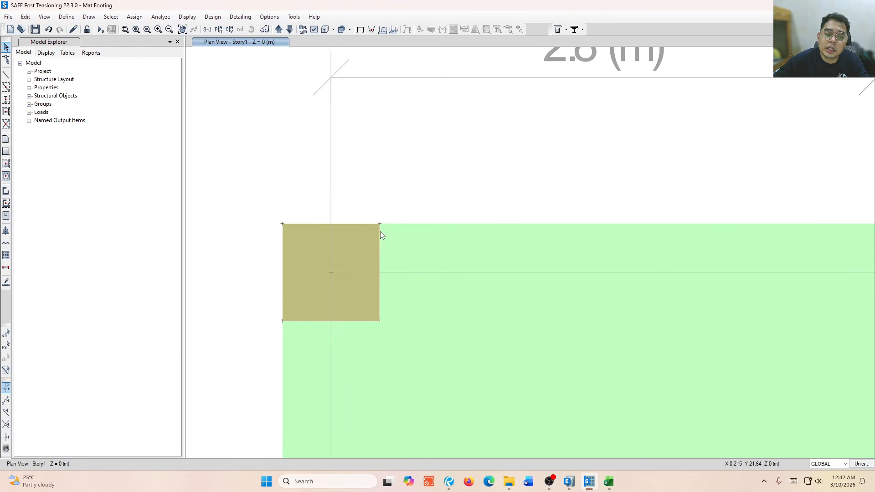
pyautogui.click(494, 263)
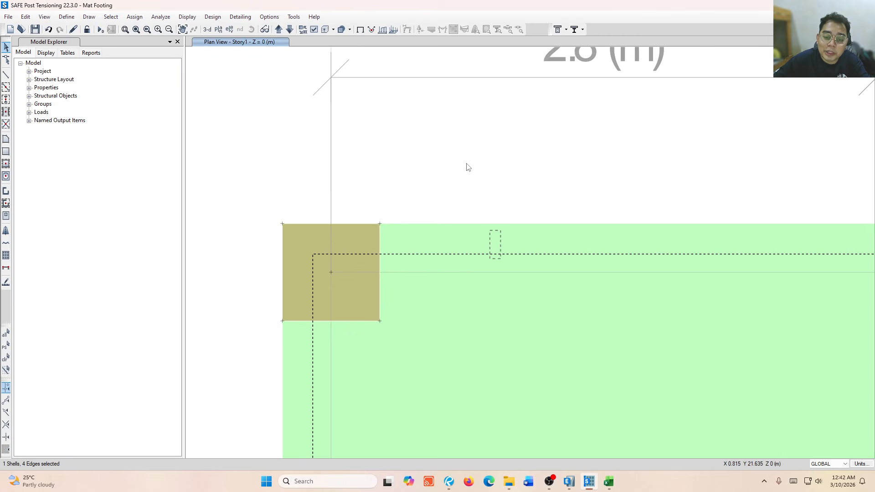
pyautogui.moveTo(619, 125); pyautogui.dragTo(330, 137, button='middle')
pyautogui.scroll(-6, 645, 168)
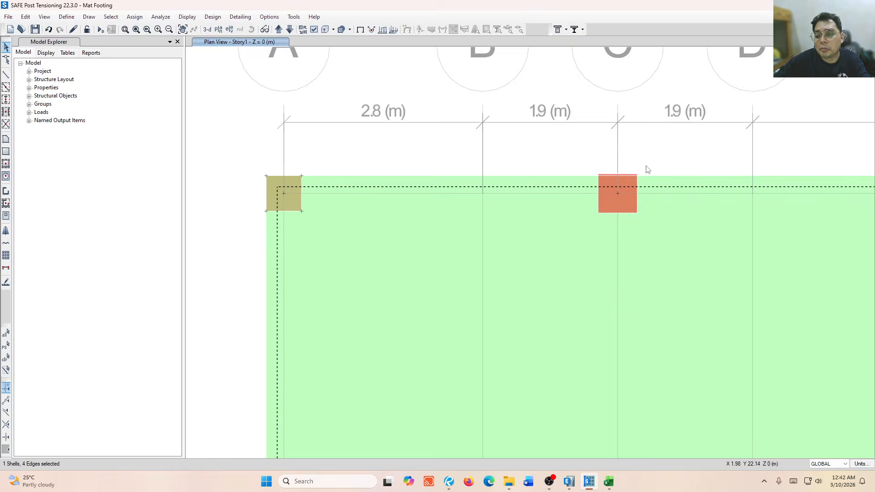
pyautogui.scroll(5, 573, 175)
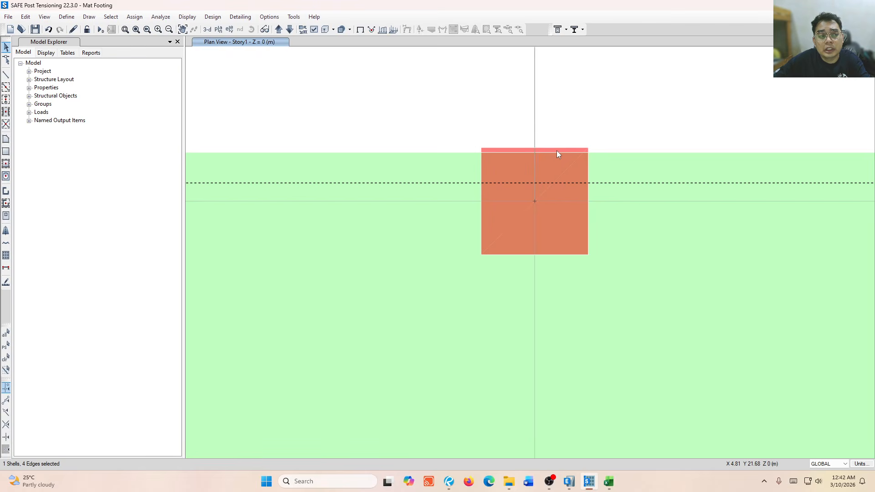
pyautogui.scroll(4, 557, 150)
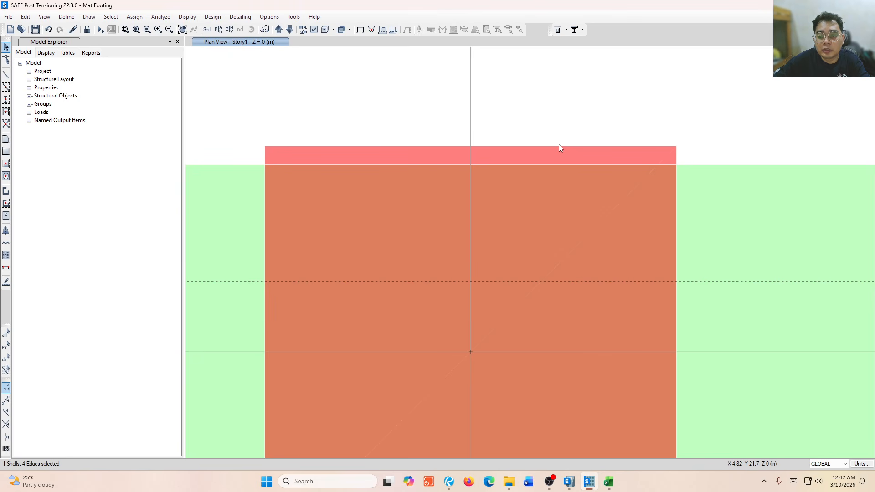
pyautogui.scroll(-10, 559, 144)
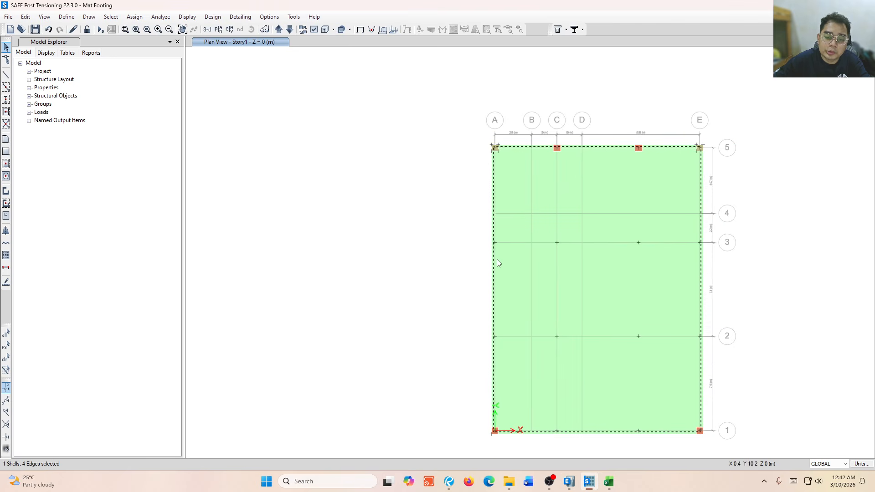
# Review the row of stiff areas along grid 5 from A to E and the remaining column joints on grid 3
pyautogui.scroll(3, 572, 128)
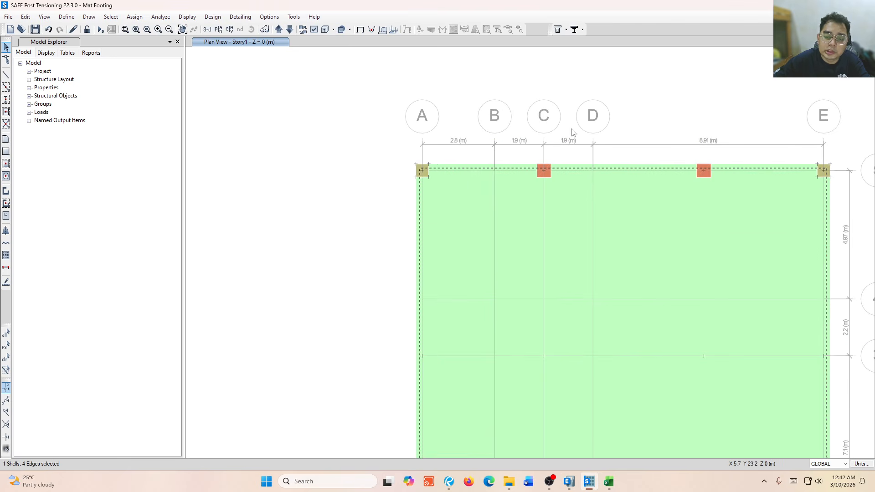
pyautogui.click(682, 171)
pyautogui.moveTo(608, 125); pyautogui.dragTo(471, 137, button='middle')
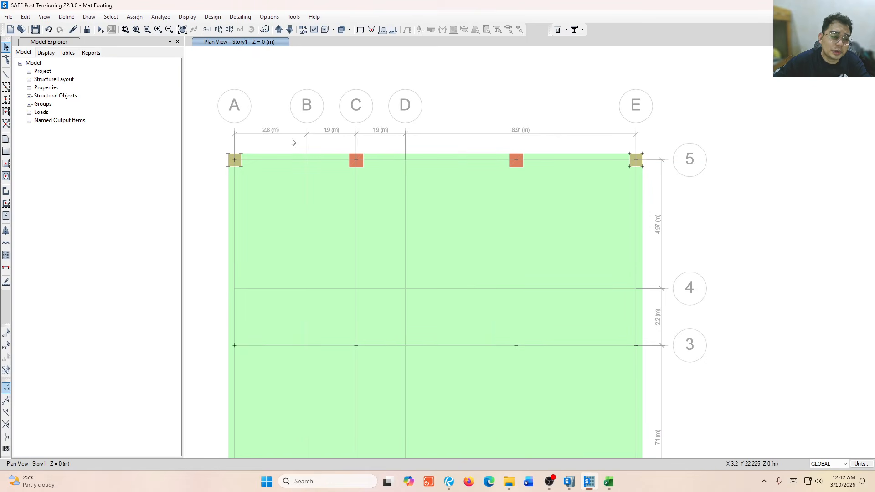
pyautogui.moveTo(217, 150); pyautogui.dragTo(217, 89, button='middle')
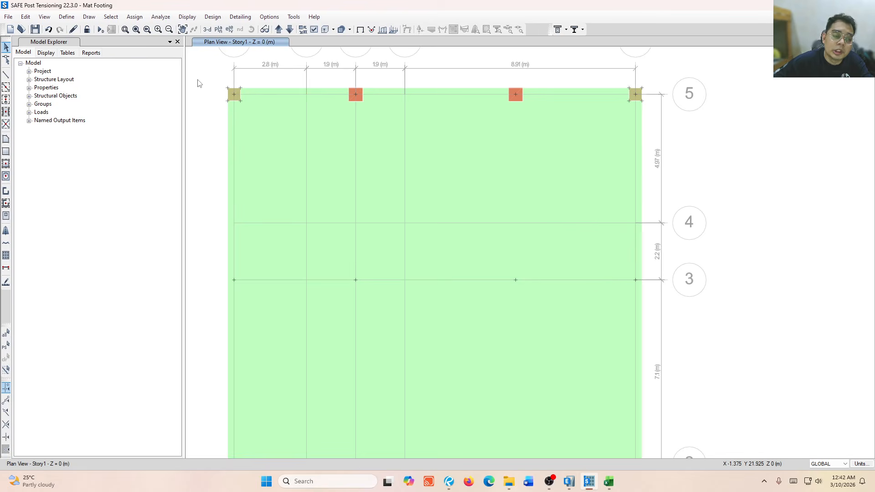
pyautogui.moveTo(195, 74); pyautogui.dragTo(240, 246)
pyautogui.moveTo(225, 311); pyautogui.dragTo(225, 310)
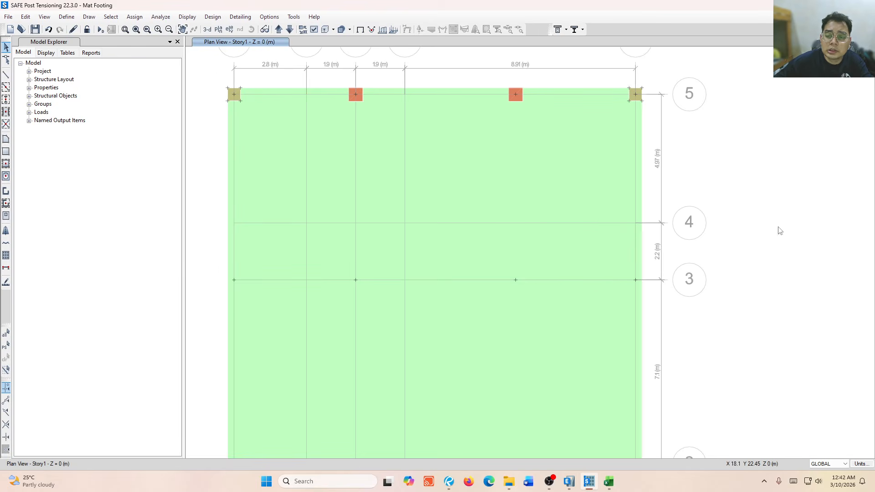
pyautogui.scroll(3, 649, 82)
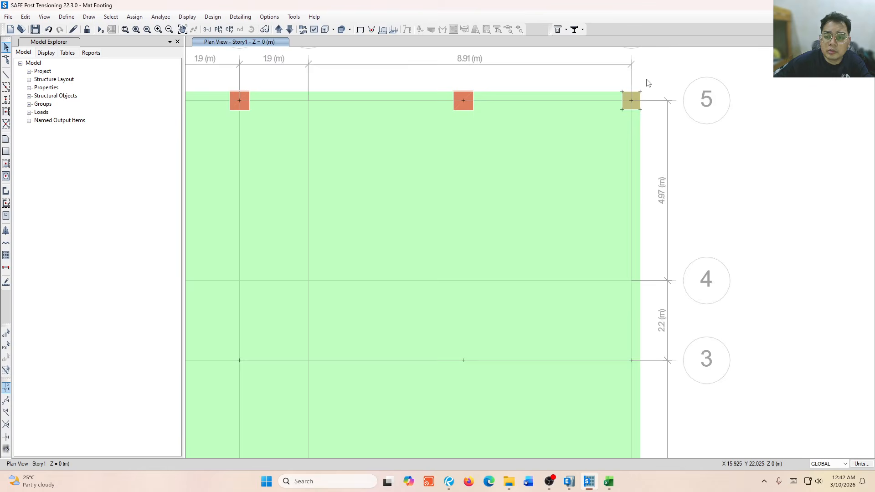
pyautogui.scroll(-2, 718, 172)
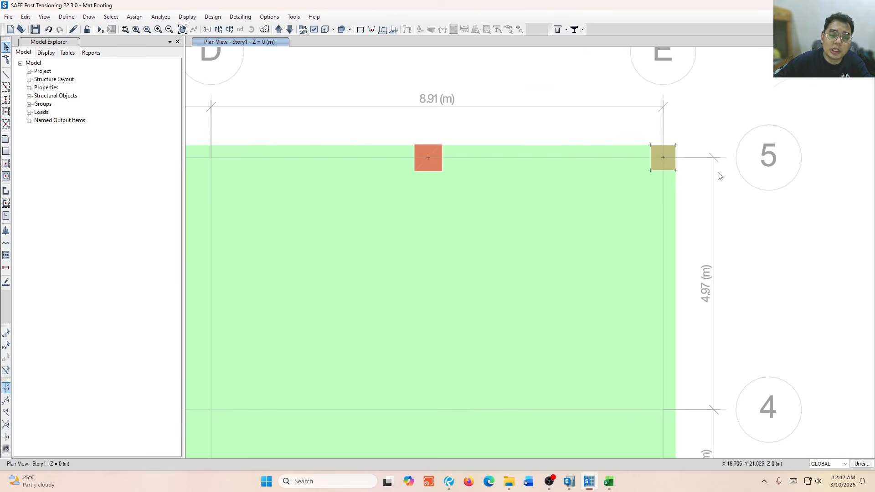
pyautogui.scroll(-2, 609, 157)
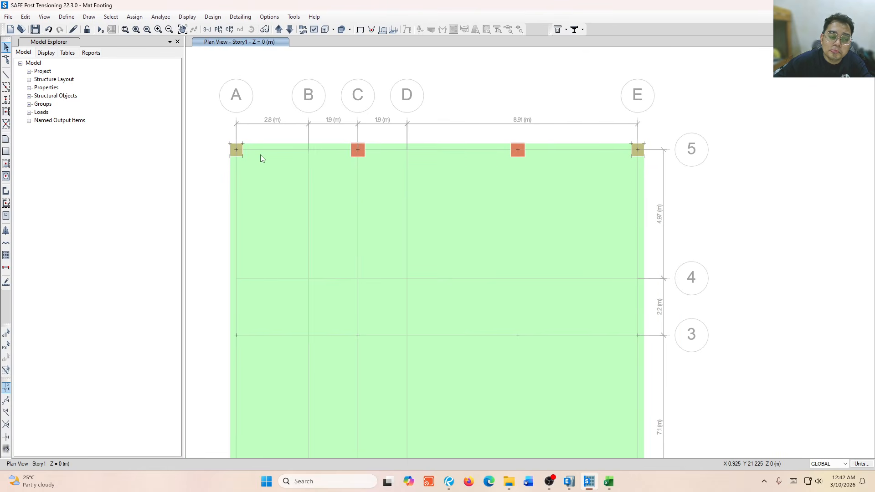
pyautogui.scroll(2, 263, 153)
pyautogui.scroll(-2, 341, 151)
pyautogui.moveTo(344, 284); pyautogui.dragTo(341, 224, button='middle')
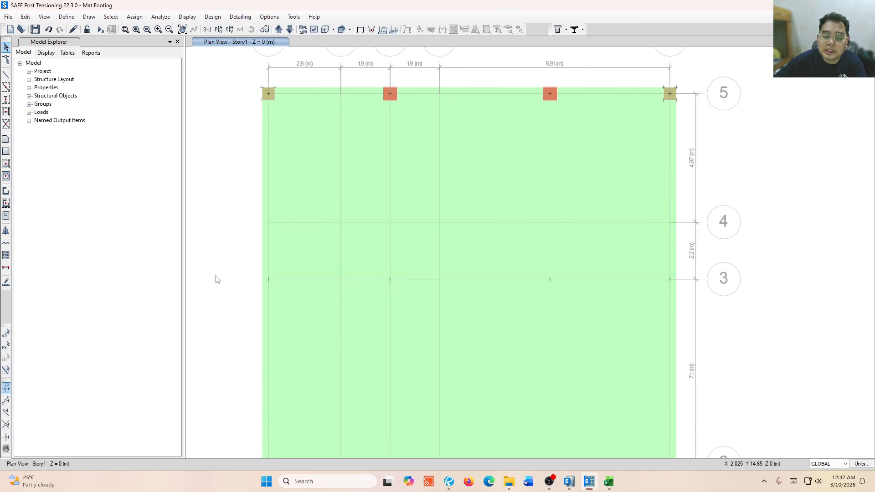
# Check the column's X and Y dimensions in the Dead_ABOVE joint load at grid point A-3
pyautogui.click(268, 280)
pyautogui.rightClick(269, 281)
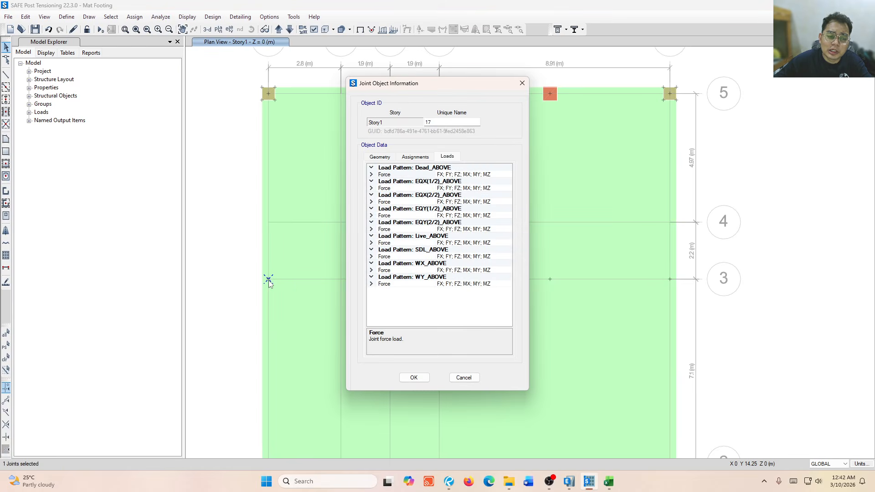
pyautogui.click(372, 175)
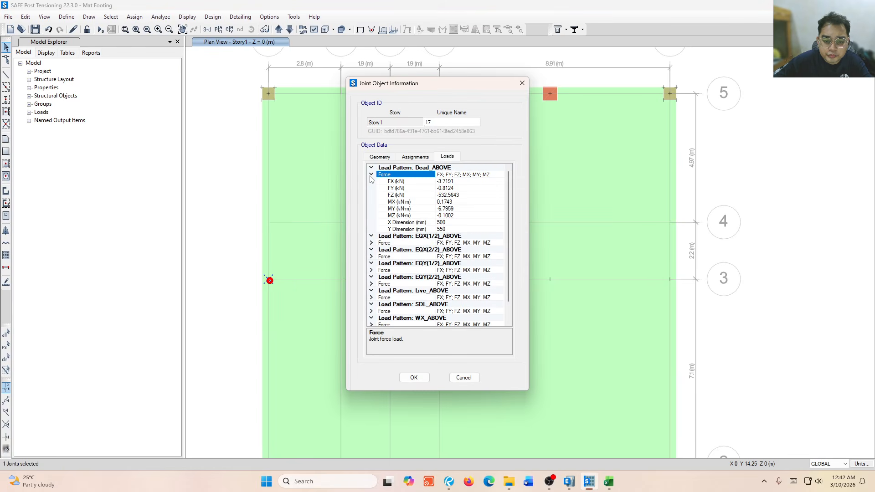
pyautogui.click(448, 230)
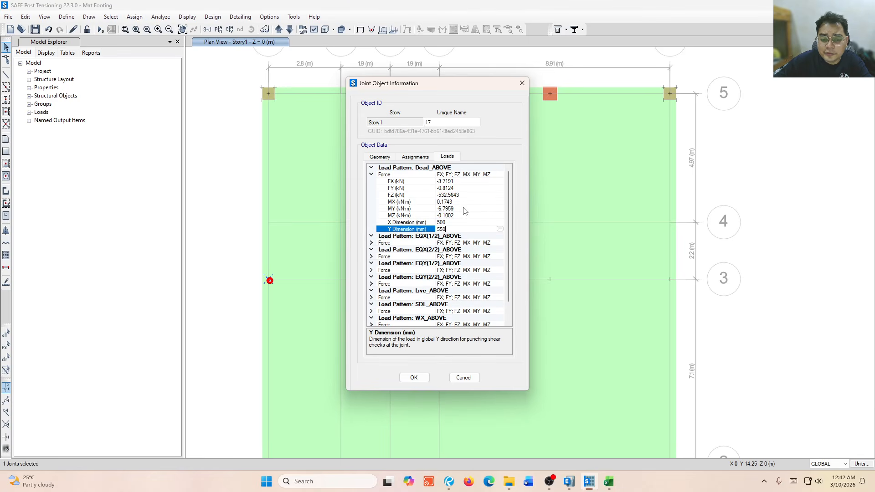
pyautogui.click(522, 83)
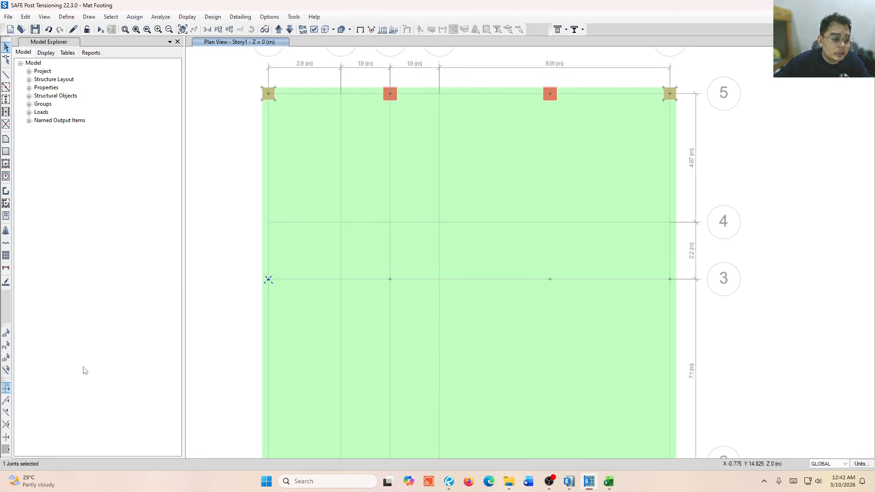
# Place a 500 x 550 mm STIFF 500 area around grid point A-3 and check its fit against the slab edge
pyautogui.click(6, 176)
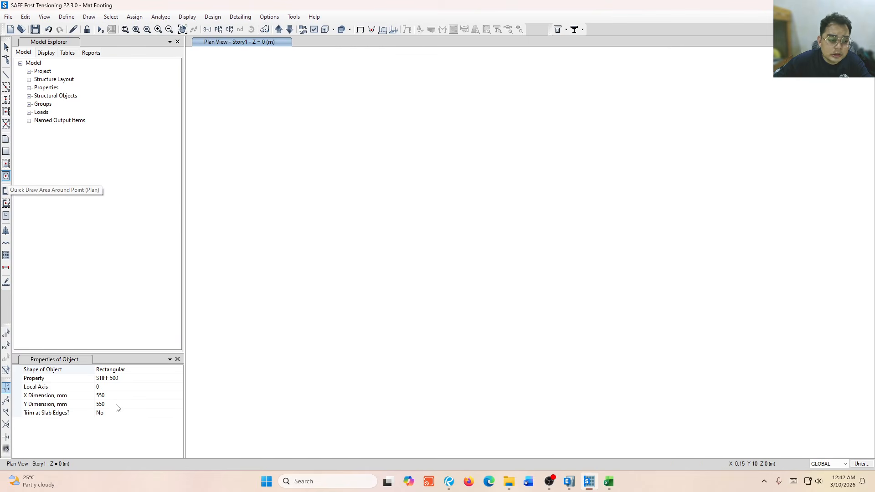
pyautogui.click(122, 396)
pyautogui.write('5')
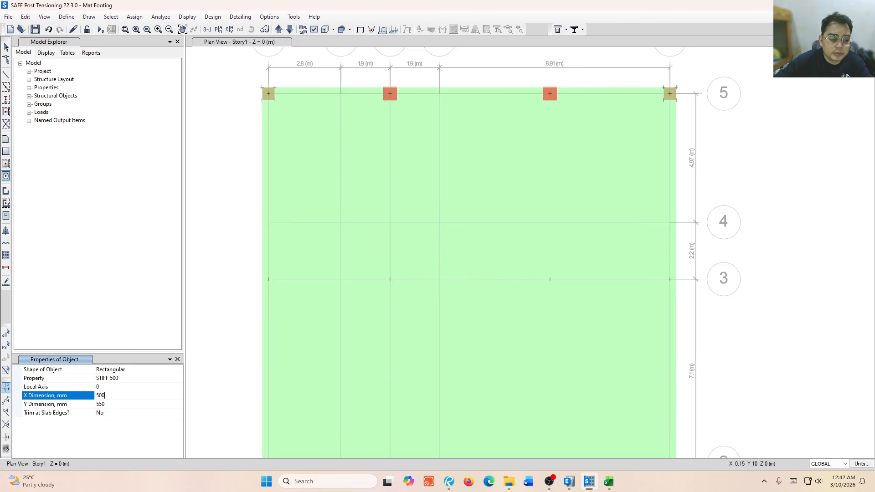
pyautogui.click(269, 279)
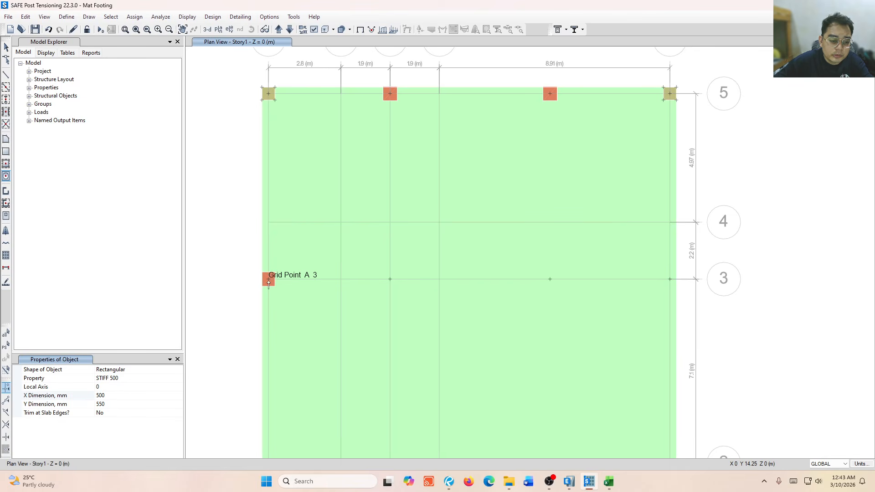
pyautogui.scroll(5, 268, 283)
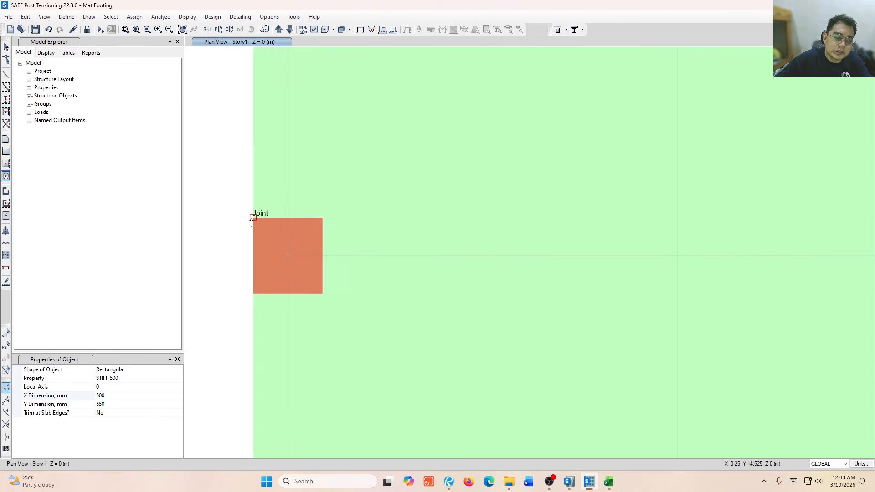
pyautogui.scroll(-4, 307, 222)
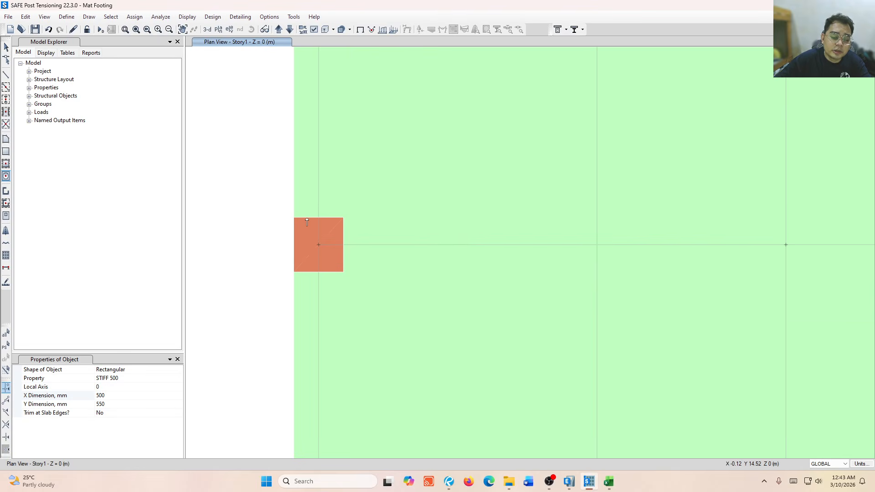
pyautogui.scroll(3, 310, 228)
pyautogui.scroll(-1, 314, 236)
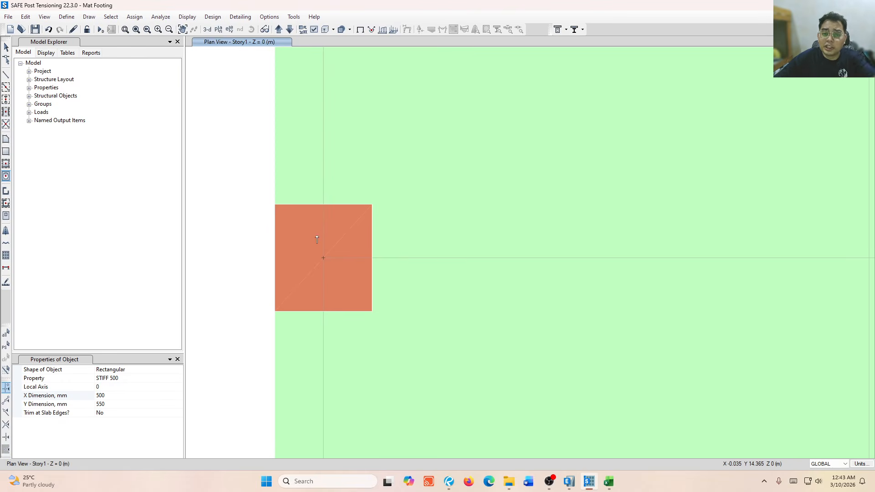
pyautogui.scroll(-4, 317, 239)
pyautogui.scroll(-2, 569, 255)
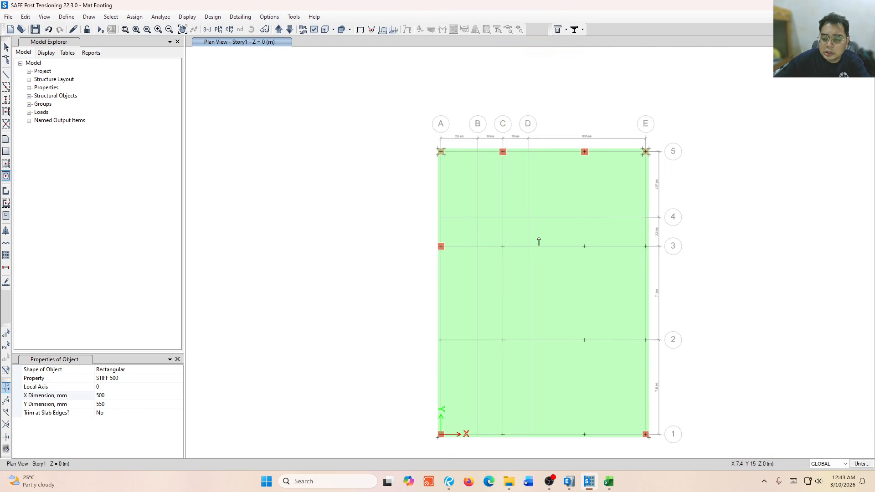
pyautogui.moveTo(519, 256); pyautogui.dragTo(435, 199)
pyautogui.press('Escape')
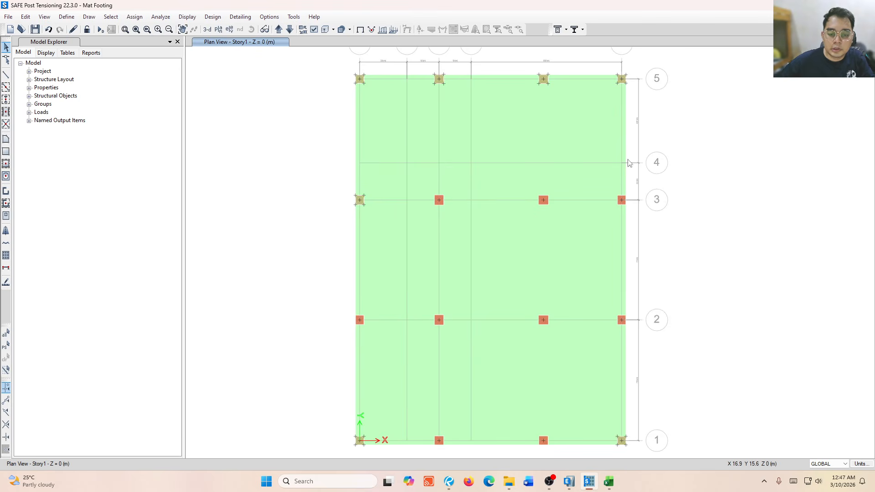
# Review the stiff areas at the column locations along grids 5, 3 and 2 of the mat
pyautogui.click(541, 201)
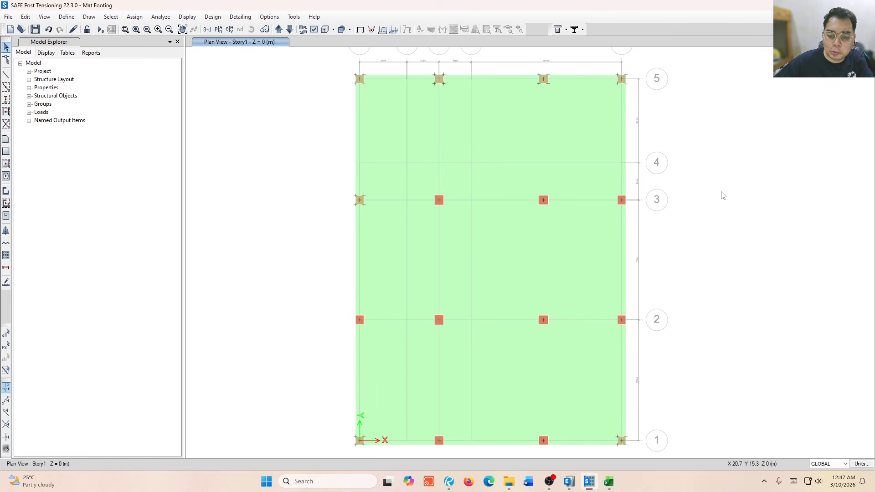
pyautogui.moveTo(768, 211); pyautogui.dragTo(756, 205, button='middle')
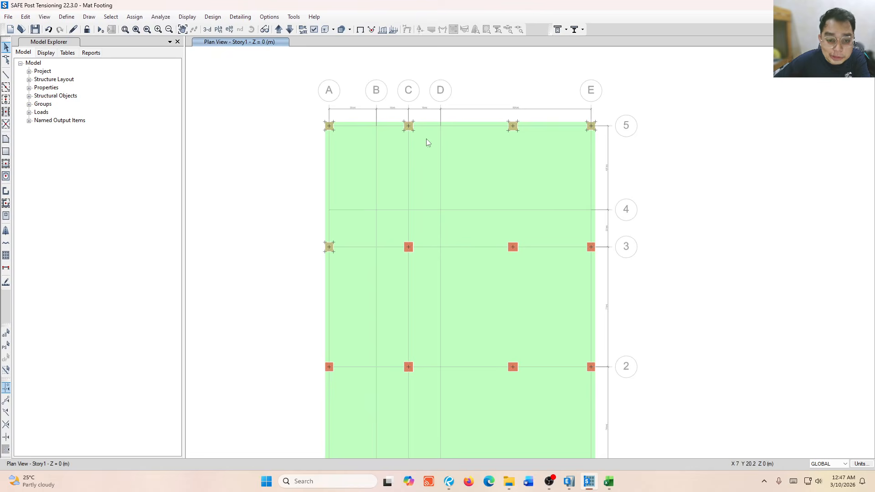
pyautogui.scroll(4, 456, 146)
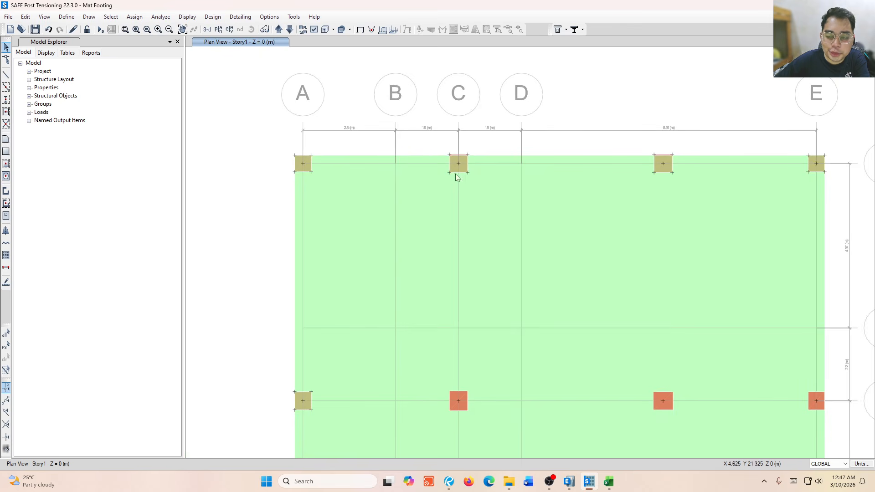
pyautogui.moveTo(359, 356); pyautogui.dragTo(323, 166, button='middle')
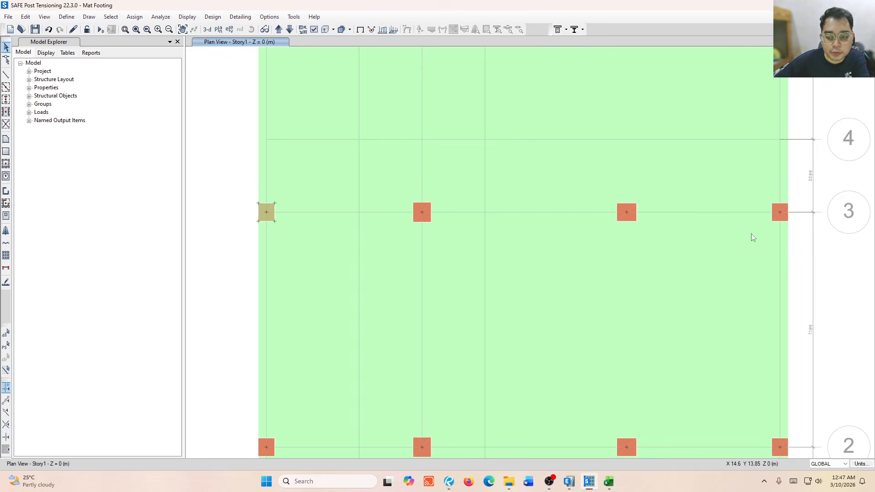
# Examine the stiff areas along grids 3, 2 and 1 and how the one at grid point C-1 meets the slab edge
pyautogui.moveTo(751, 236); pyautogui.dragTo(594, 172, button='middle')
pyautogui.scroll(4, 676, 380)
pyautogui.scroll(-5, 676, 379)
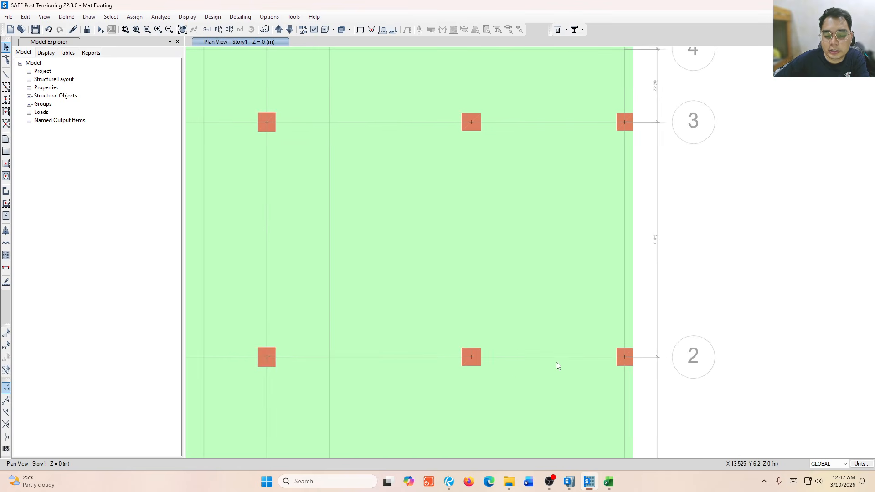
pyautogui.moveTo(557, 365); pyautogui.dragTo(565, 242, button='middle')
pyautogui.moveTo(383, 338); pyautogui.dragTo(424, 319, button='middle')
pyautogui.scroll(3, 424, 319)
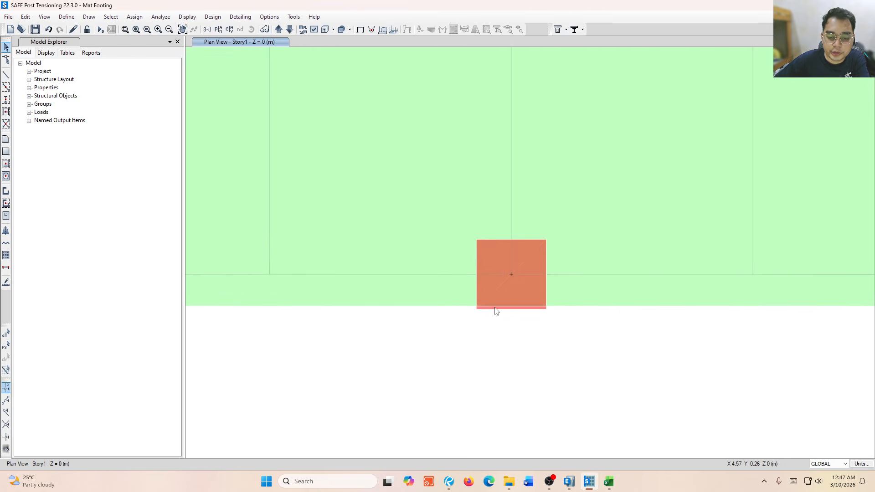
pyautogui.scroll(2, 496, 310)
pyautogui.scroll(-5, 497, 311)
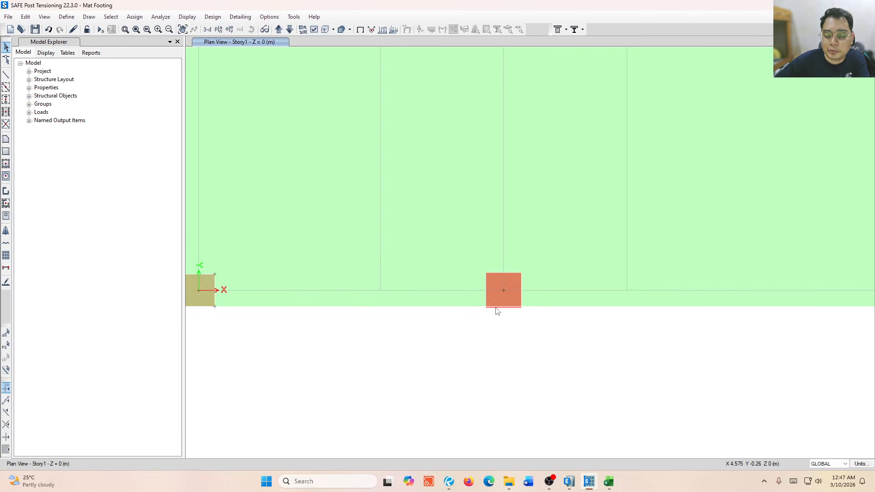
# Check the column's X and Y dimensions in the Dead_ABOVE joint load at grid point C-1
pyautogui.scroll(2, 497, 311)
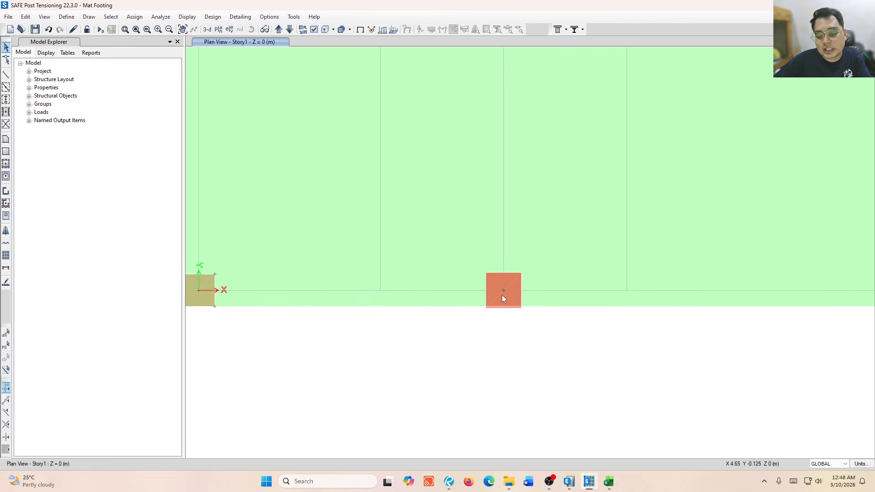
pyautogui.rightClick(505, 291)
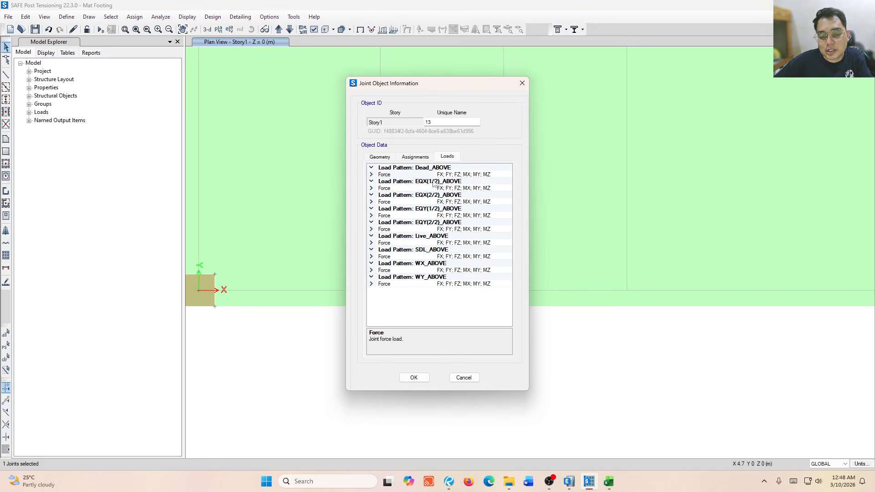
pyautogui.click(371, 175)
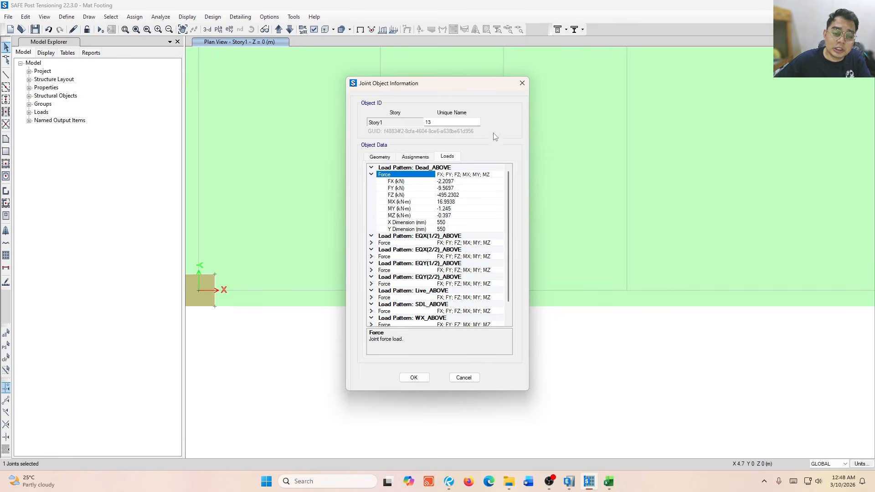
pyautogui.click(522, 83)
pyautogui.scroll(-4, 508, 317)
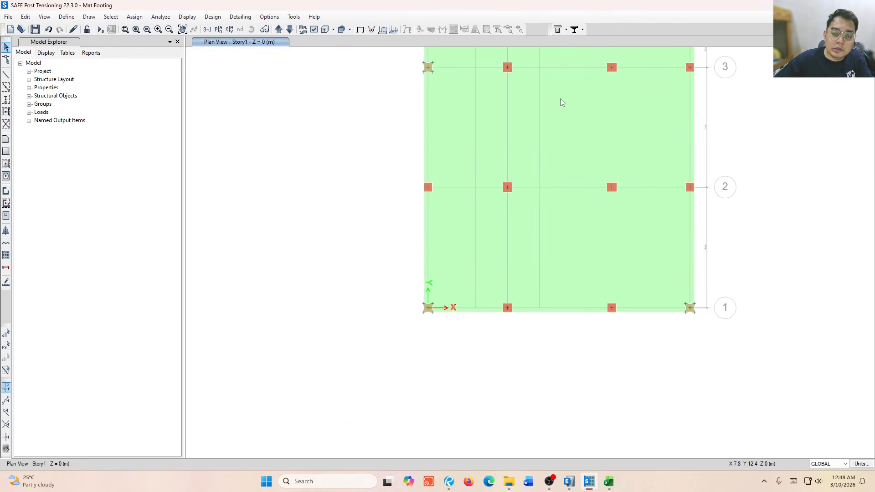
# Measure how far the stiff area at grid point C-5 projects beyond the slab edge, using the dimension line tool
pyautogui.scroll(2, 514, 319)
pyautogui.scroll(6, 433, 150)
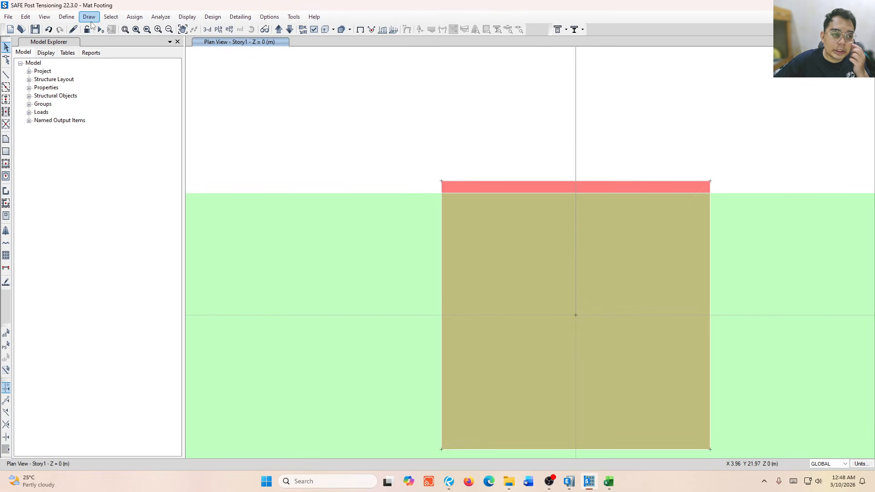
pyautogui.click(44, 17)
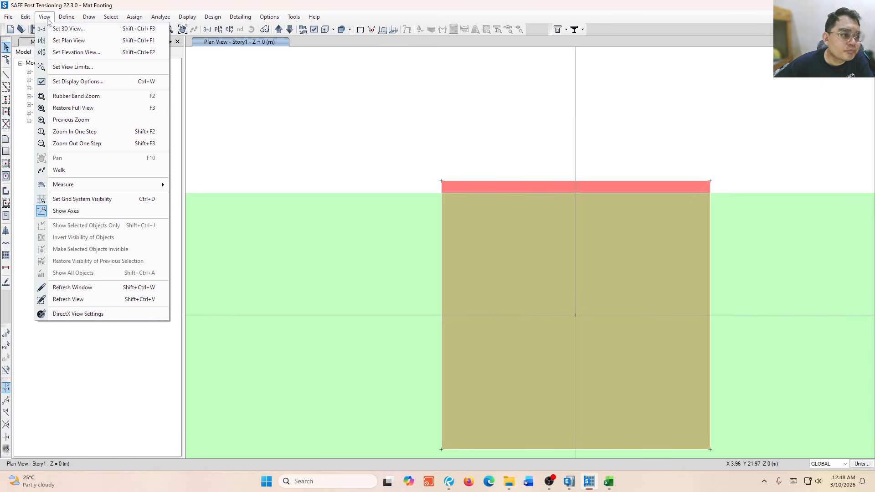
pyautogui.click(44, 17)
pyautogui.click(68, 17)
pyautogui.click(67, 18)
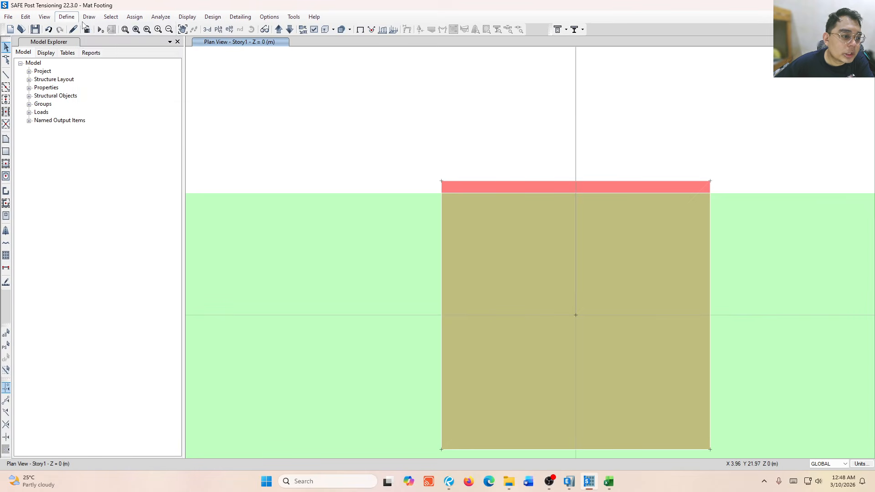
pyautogui.click(88, 17)
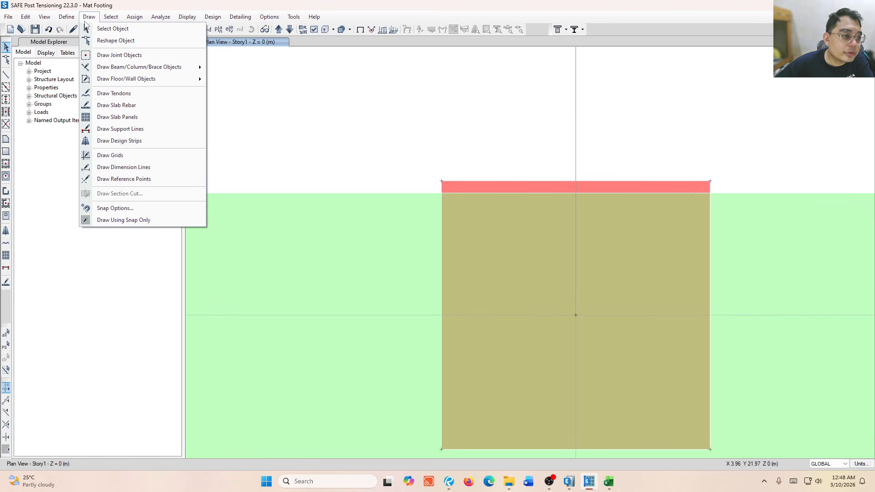
pyautogui.click(137, 168)
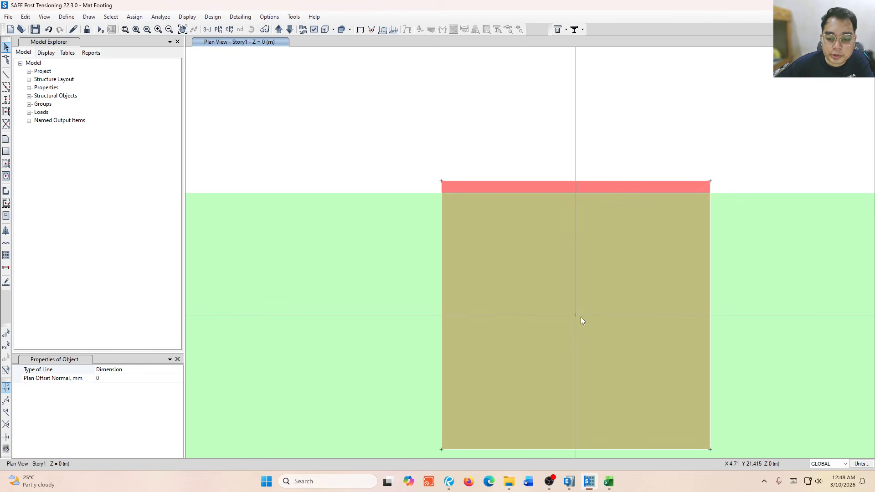
pyautogui.scroll(-2, 651, 258)
pyautogui.moveTo(393, 224); pyautogui.dragTo(604, 229, button='middle')
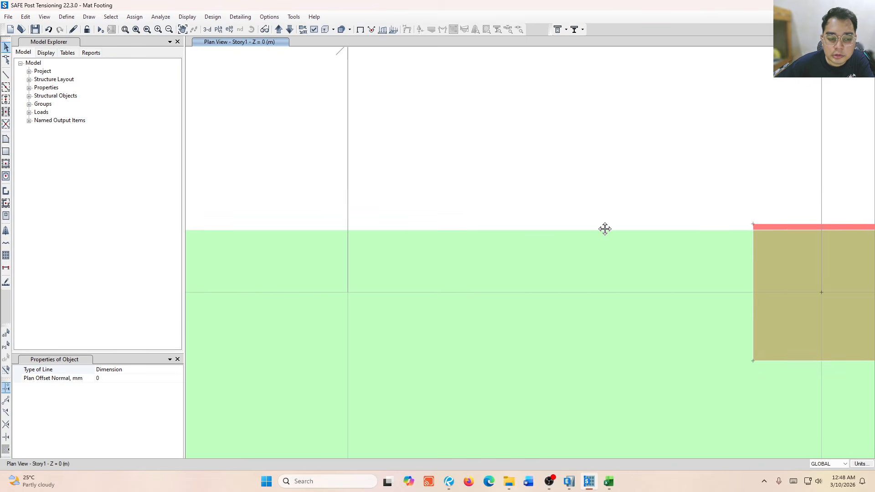
pyautogui.scroll(-2, 506, 173)
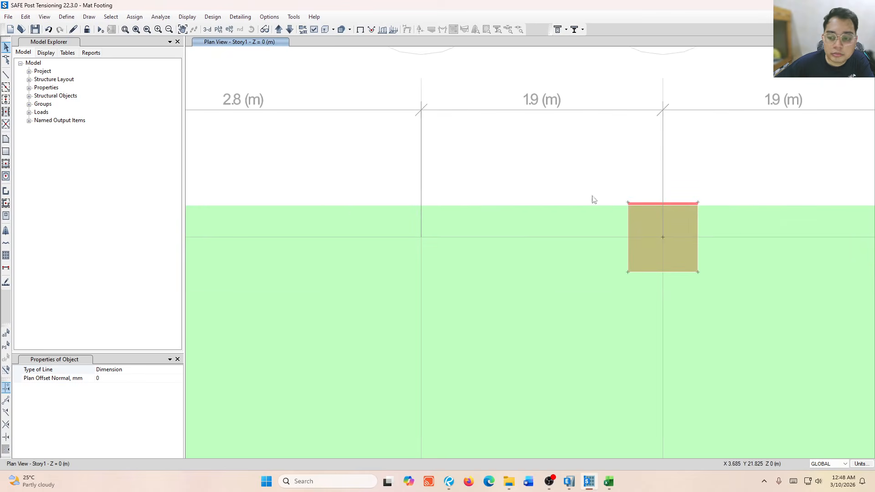
pyautogui.scroll(4, 739, 225)
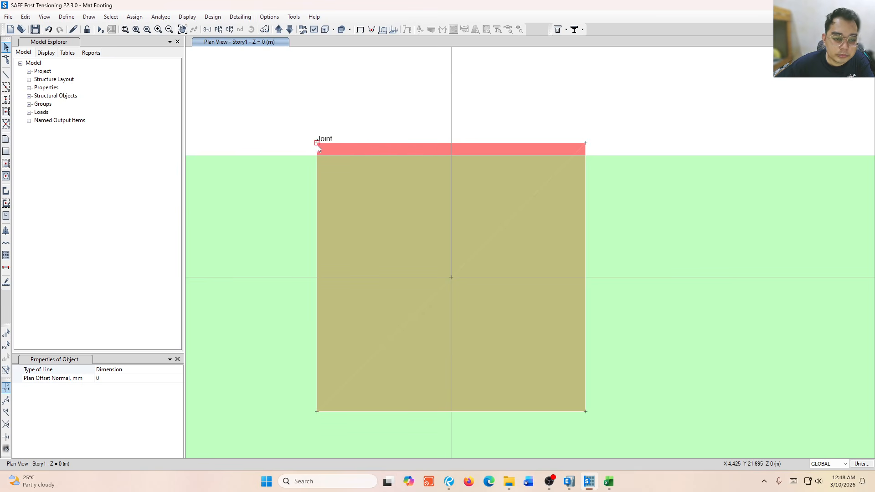
pyautogui.scroll(4, 319, 157)
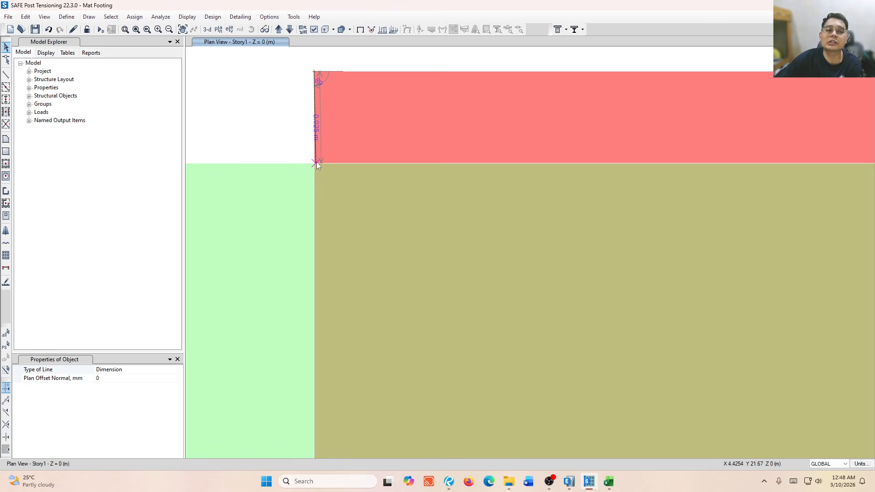
pyautogui.click(316, 163)
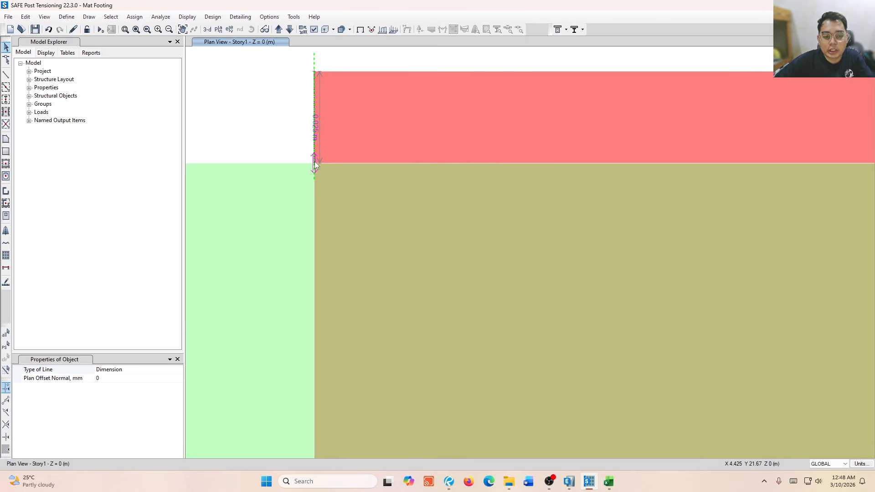
pyautogui.click(314, 72)
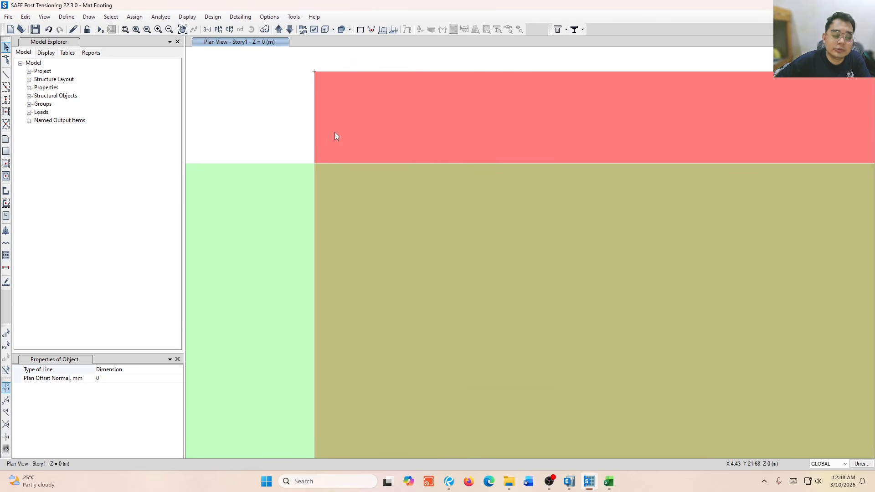
pyautogui.scroll(-5, 334, 132)
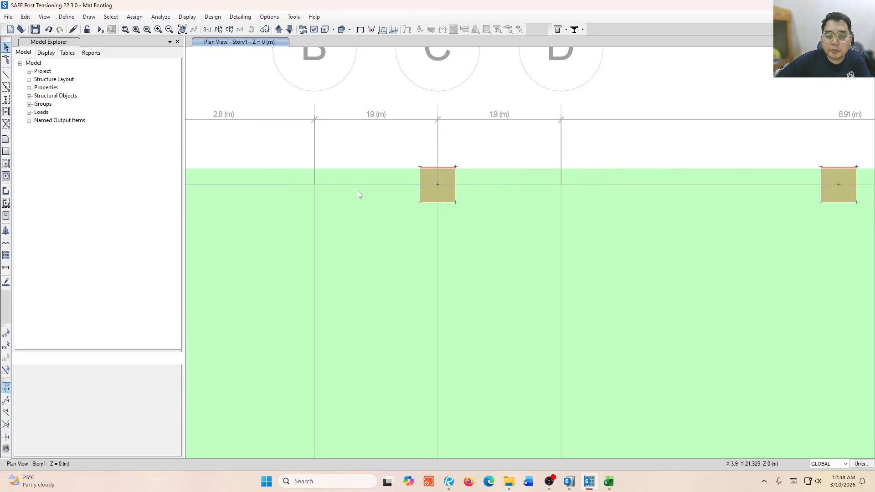
pyautogui.scroll(-3, 339, 186)
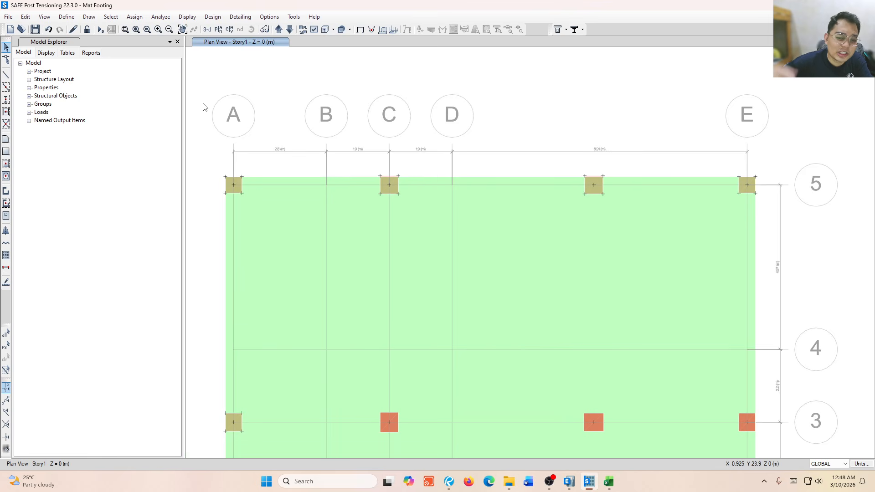
pyautogui.click(26, 17)
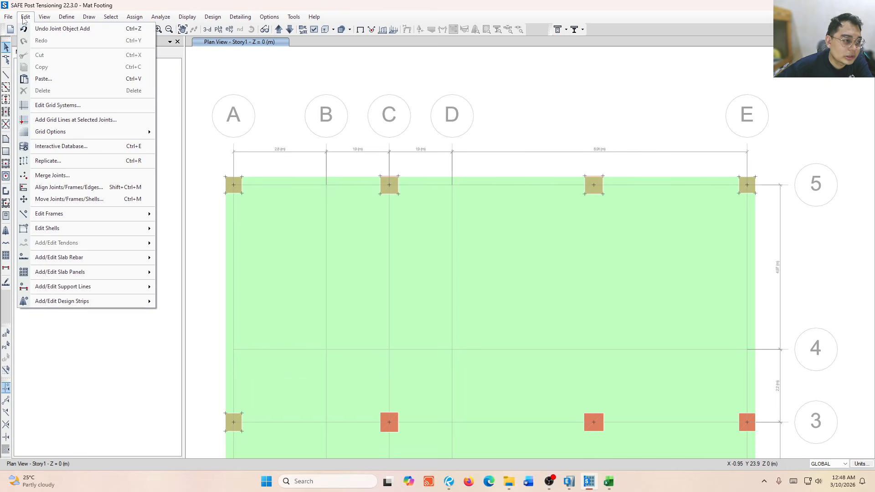
pyautogui.moveTo(75, 229)
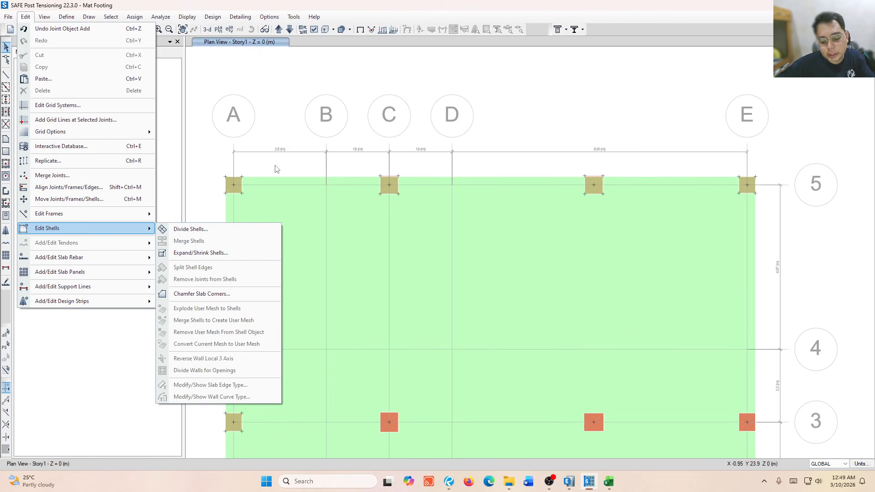
pyautogui.press('Escape')
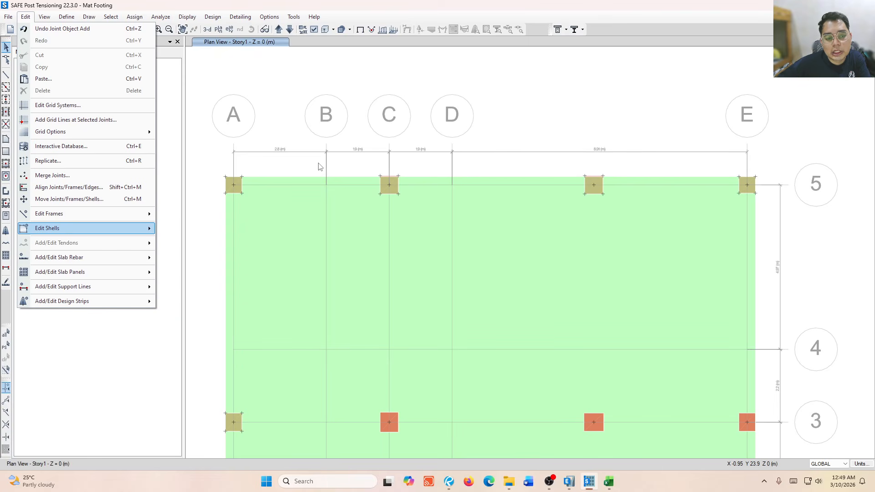
pyautogui.scroll(3, 461, 154)
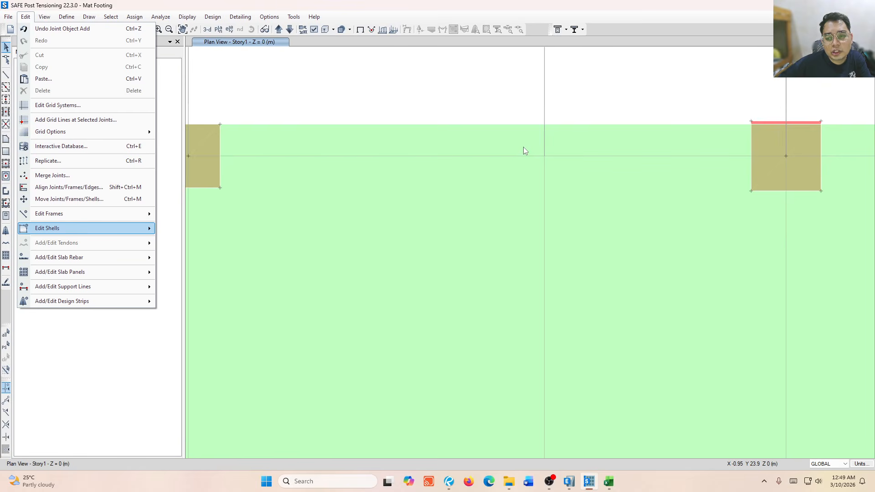
pyautogui.scroll(-3, 523, 151)
# Try selecting the stiff area joints that project beyond the slab edge at grid point C-5
pyautogui.moveTo(327, 128); pyautogui.dragTo(874, 135)
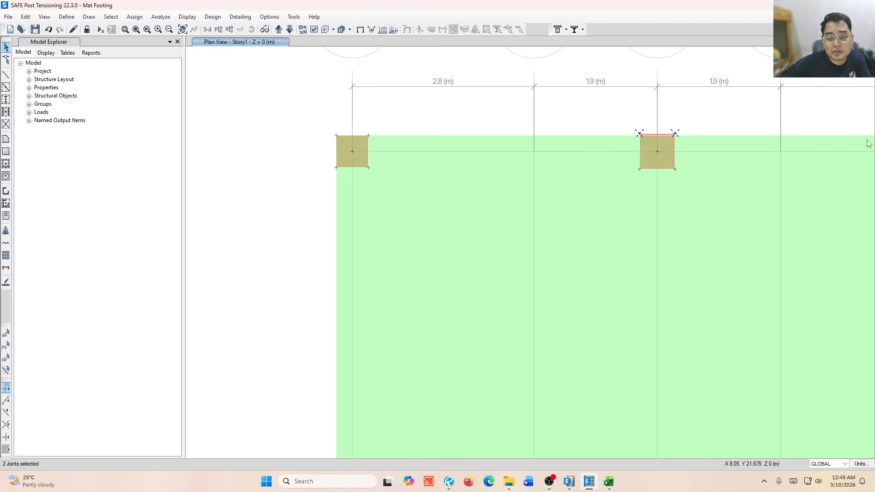
pyautogui.scroll(2, 660, 134)
pyautogui.scroll(-2, 661, 135)
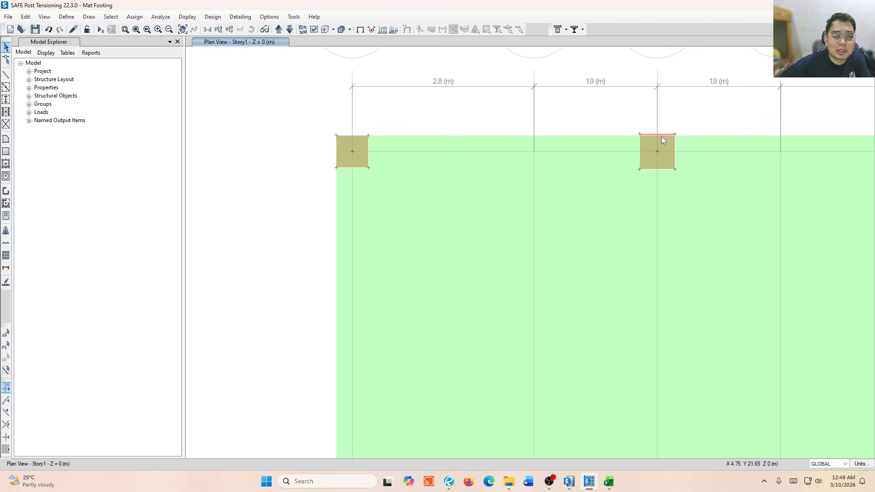
# Draw a straight frame line with property None, about 16 m long, along the slab edge from the outer corner at A-5 to the one at E-5
pyautogui.scroll(2, 331, 140)
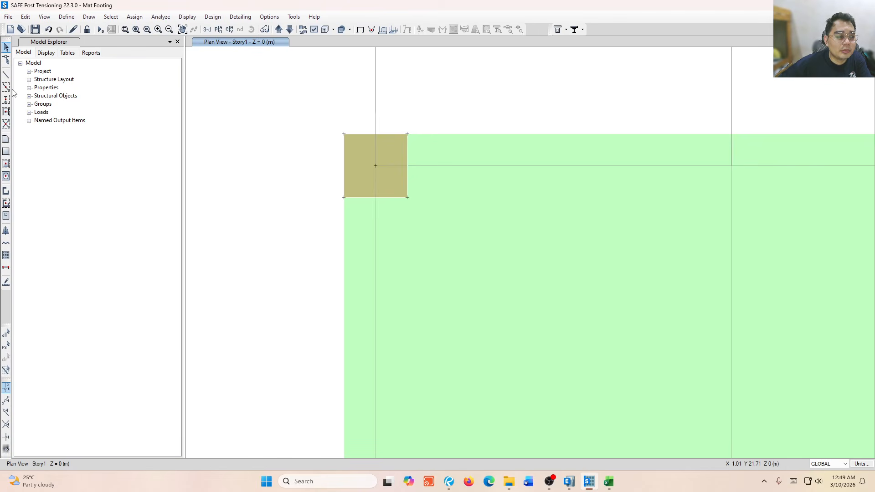
pyautogui.click(5, 75)
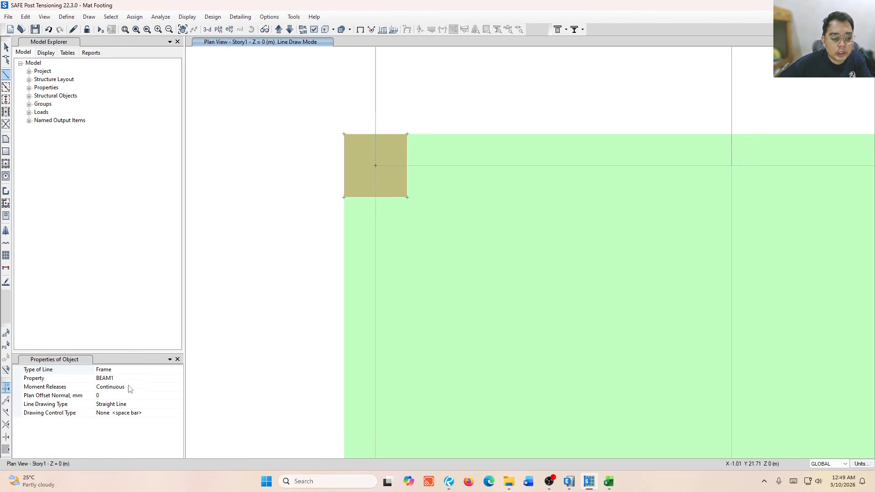
pyautogui.click(135, 377)
pyautogui.click(179, 378)
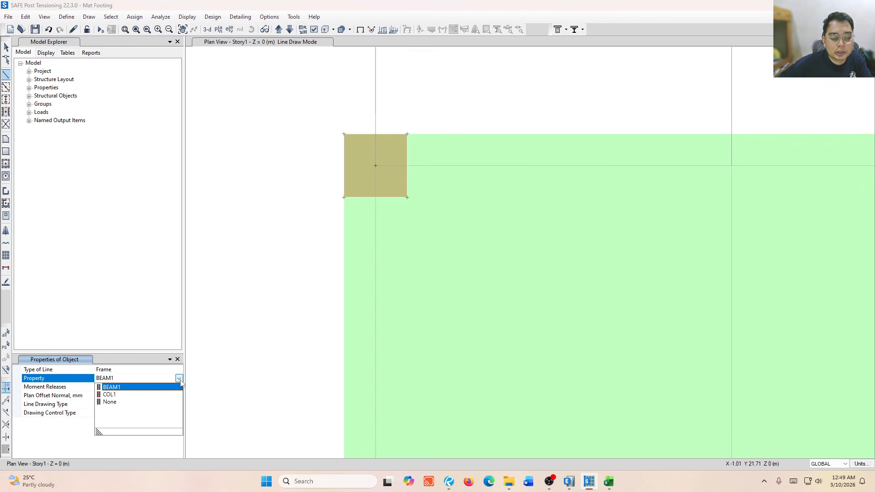
pyautogui.click(136, 388)
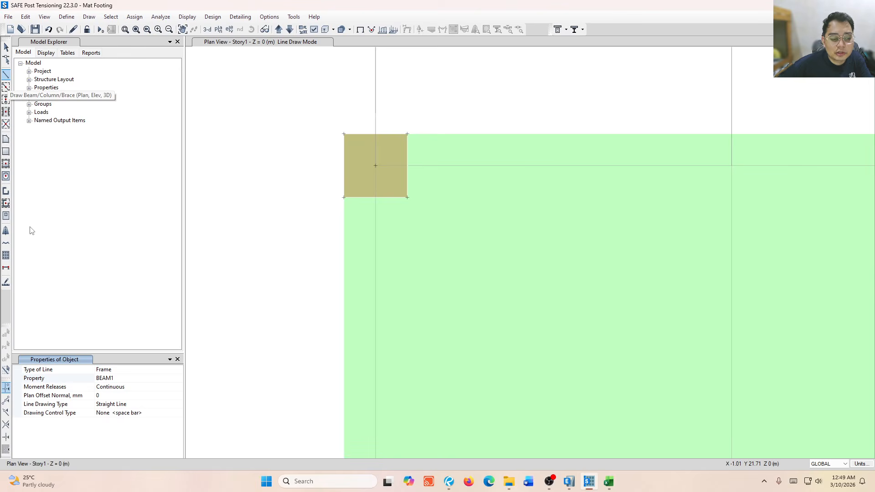
pyautogui.click(161, 381)
pyautogui.click(180, 379)
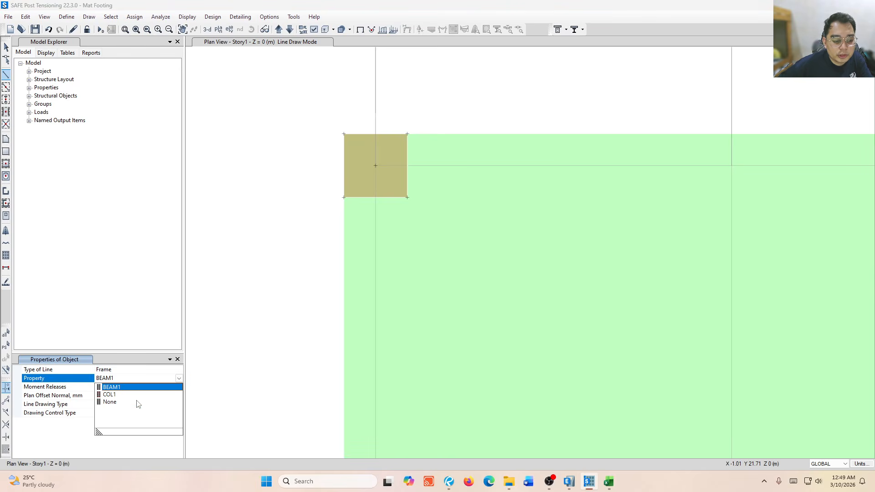
pyautogui.click(136, 403)
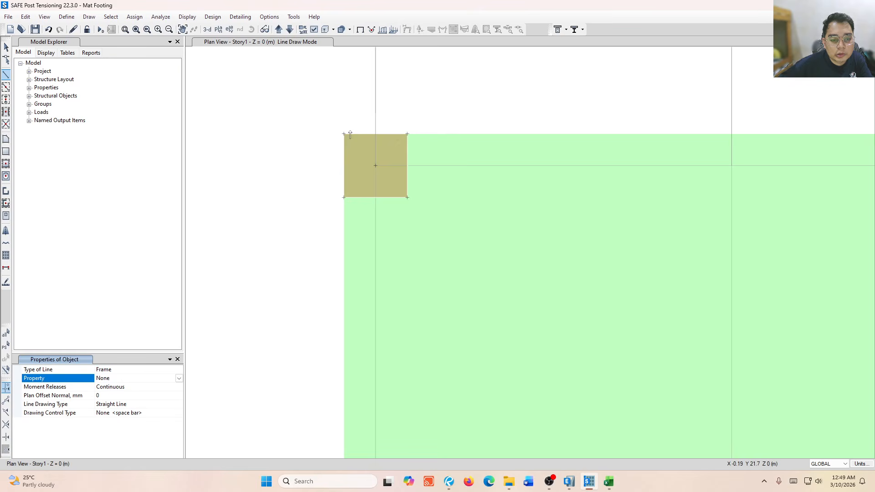
pyautogui.scroll(-5, 260, 156)
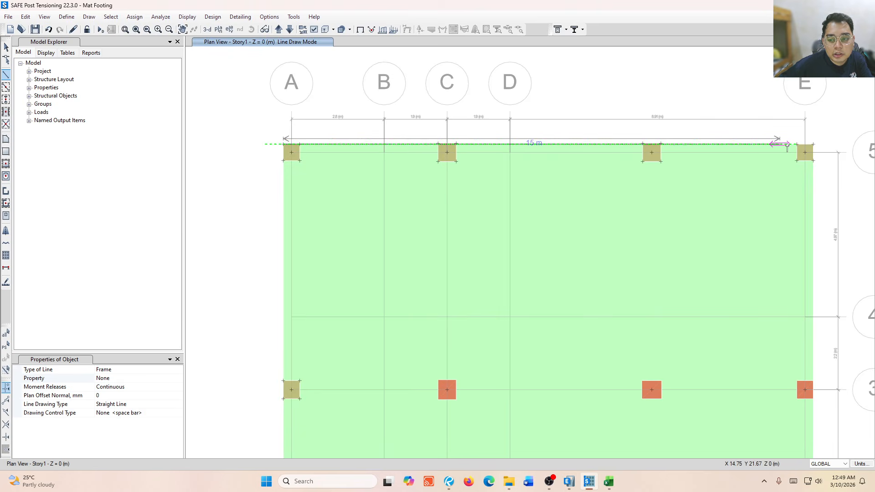
pyautogui.scroll(3, 813, 145)
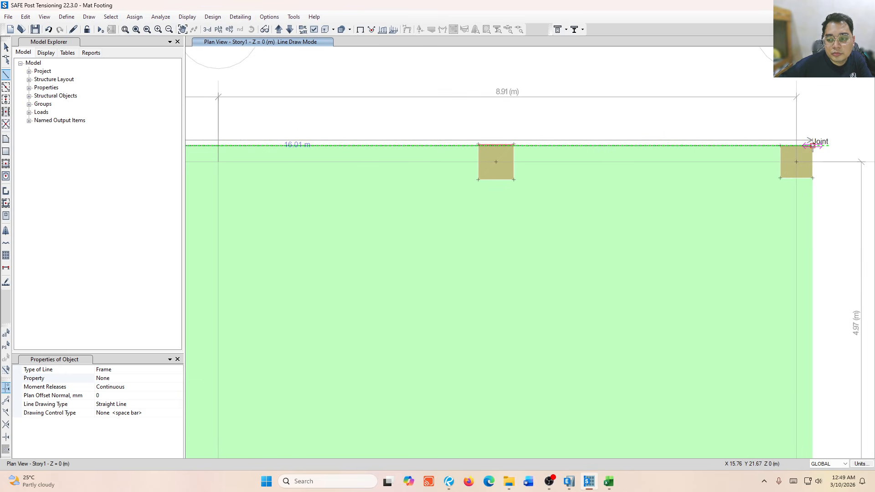
pyautogui.click(813, 145)
pyautogui.press('Escape')
pyautogui.moveTo(368, 131); pyautogui.dragTo(530, 148, button='middle')
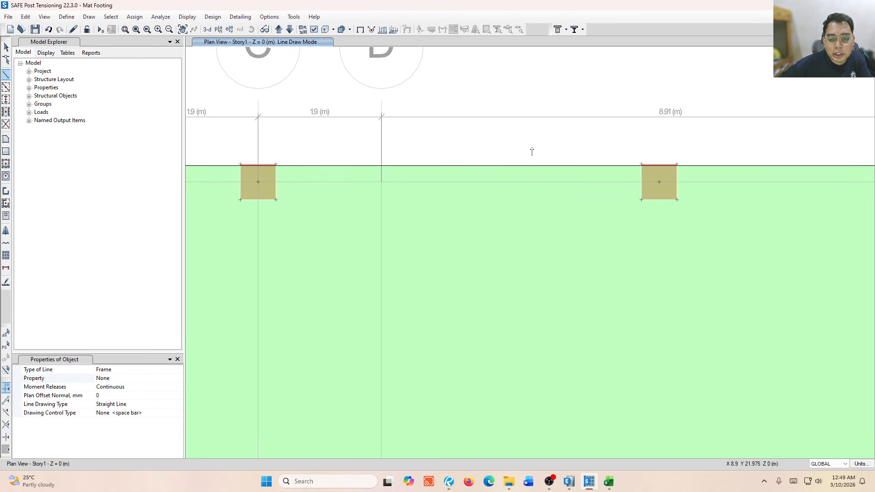
# Replicate the frame line along the slab edge on grid 5 once with dy 0.025 m, deleting the original
pyautogui.press('Escape')
pyautogui.moveTo(292, 149); pyautogui.dragTo(424, 160, button='middle')
pyautogui.moveTo(244, 179); pyautogui.dragTo(405, 194, button='middle')
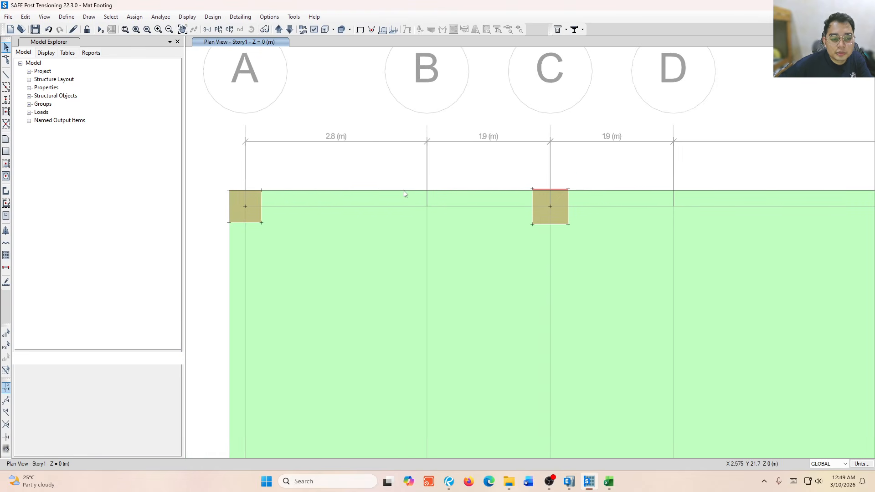
pyautogui.click(289, 191)
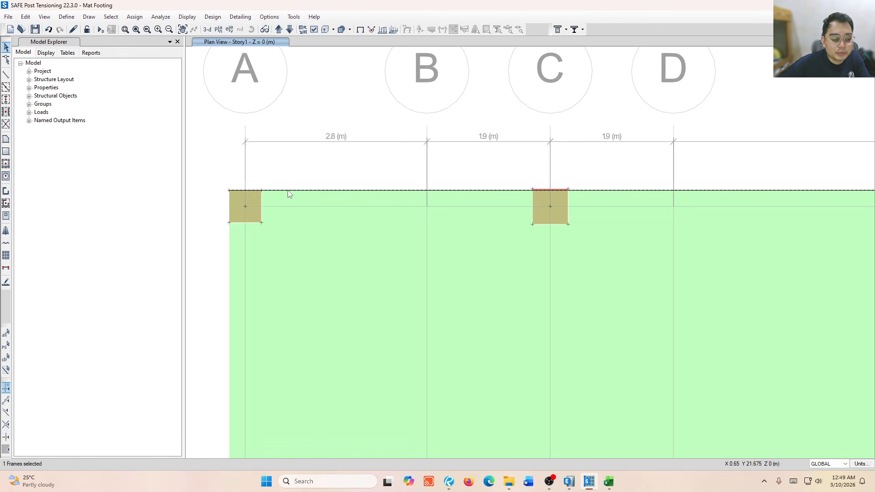
pyautogui.click(26, 16)
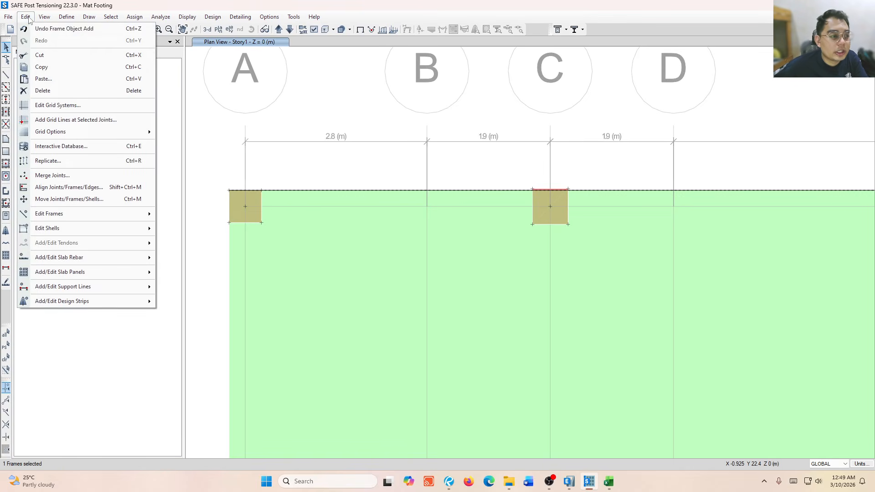
pyautogui.click(65, 162)
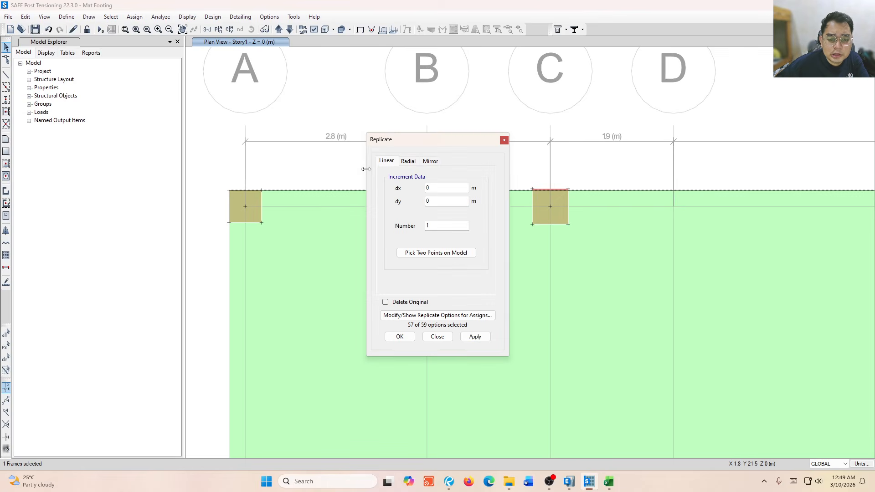
pyautogui.moveTo(421, 141); pyautogui.dragTo(93, 147)
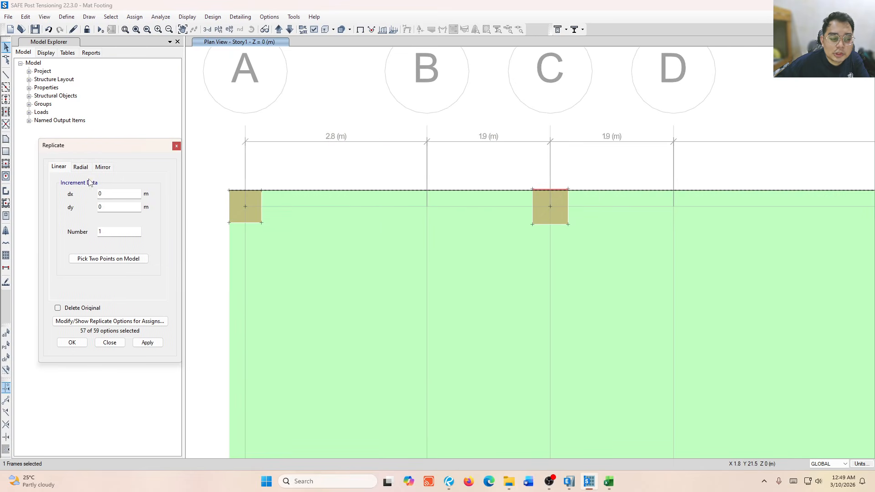
pyautogui.doubleClick(110, 211)
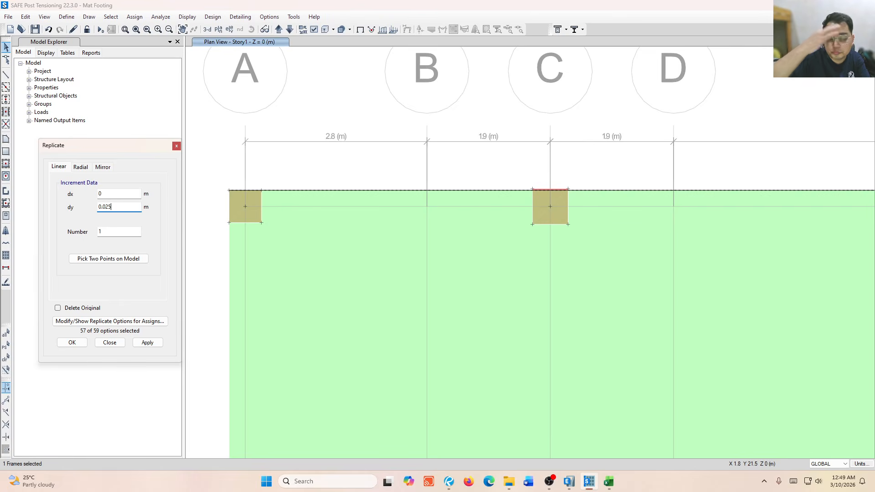
pyautogui.doubleClick(109, 231)
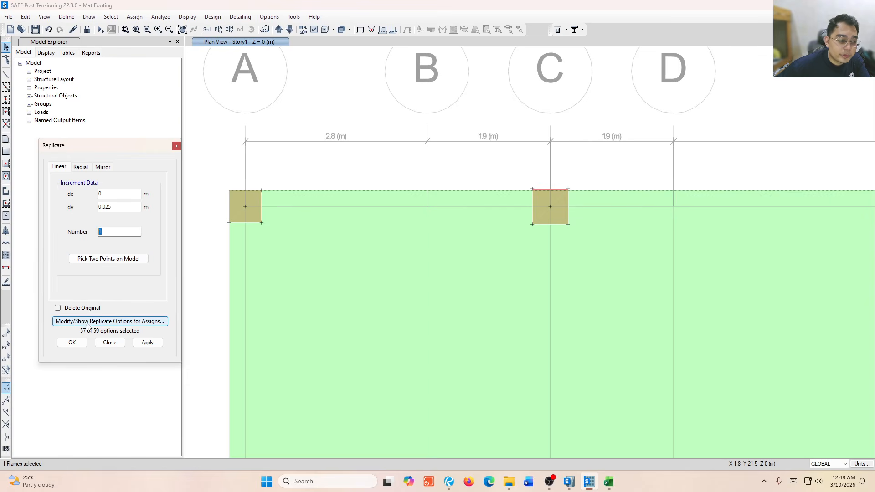
pyautogui.click(78, 308)
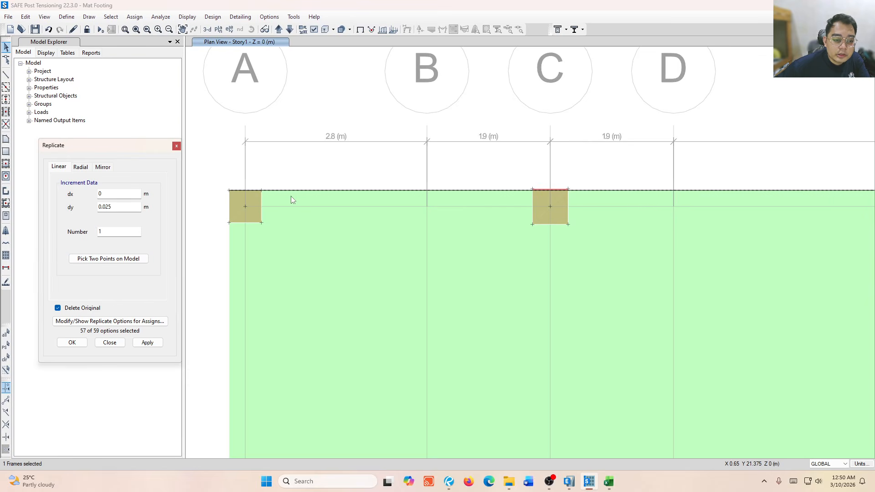
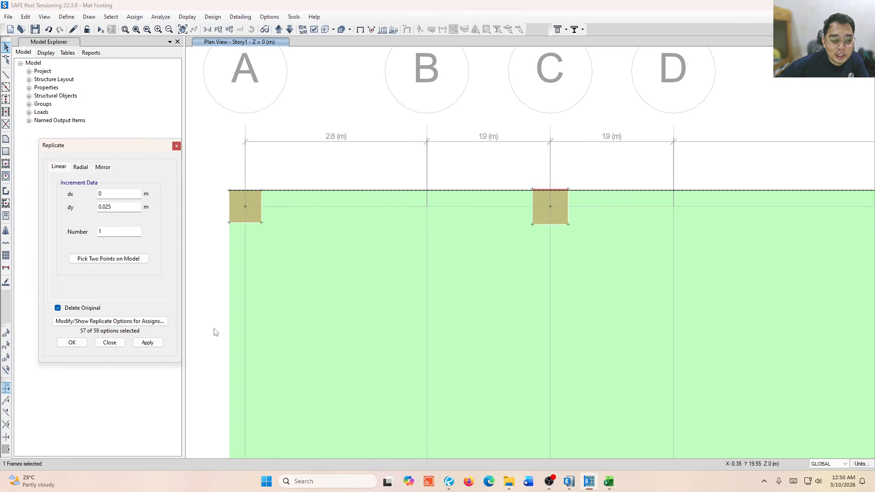
pyautogui.click(150, 343)
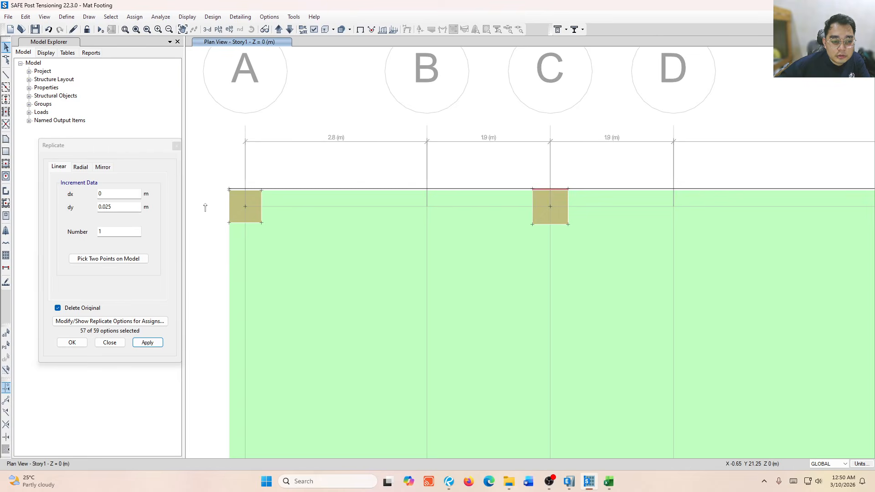
pyautogui.scroll(5, 336, 167)
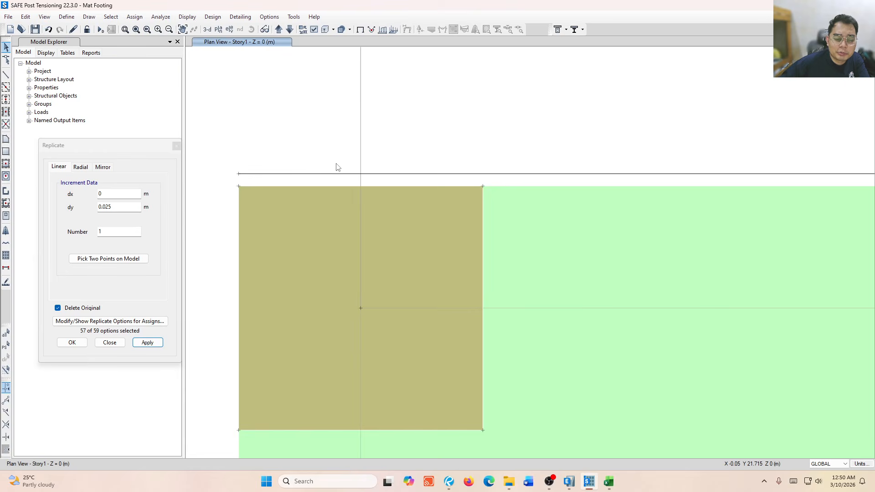
pyautogui.moveTo(229, 156); pyautogui.dragTo(252, 178)
pyautogui.scroll(-3, 250, 163)
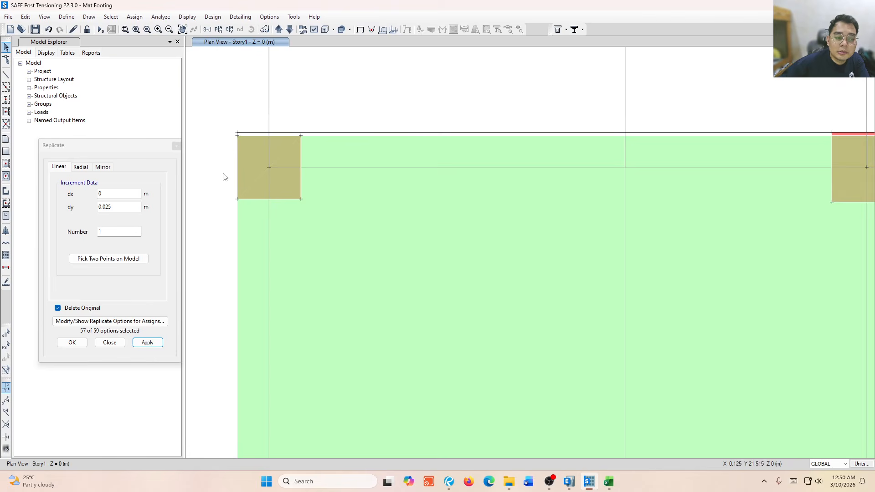
pyautogui.click(177, 145)
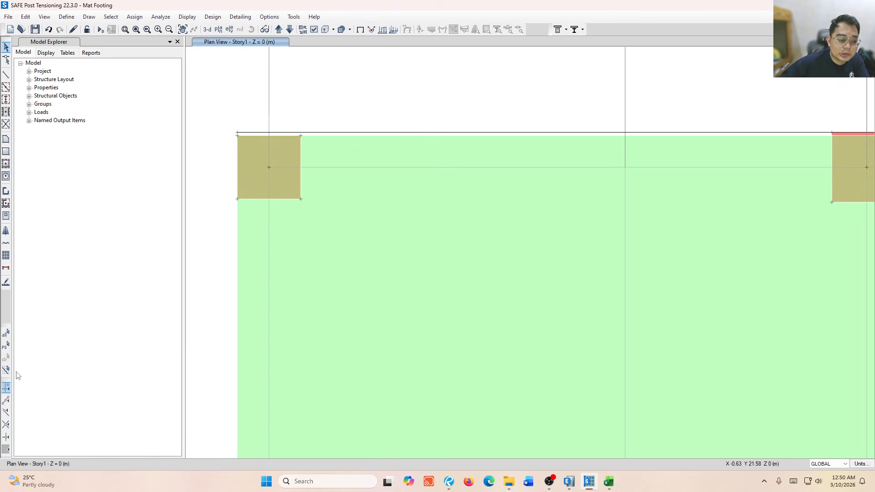
# Start drawing a rectangular slab area with the property THK 500
pyautogui.click(6, 153)
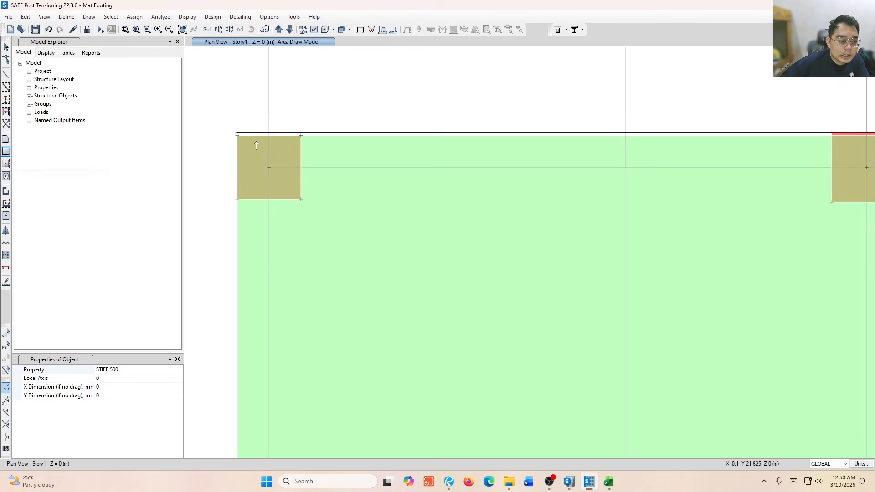
pyautogui.click(129, 369)
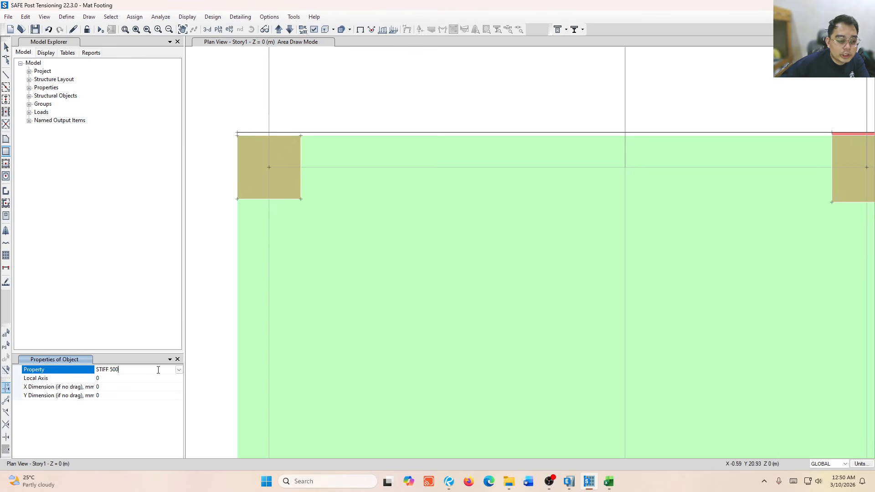
pyautogui.click(179, 370)
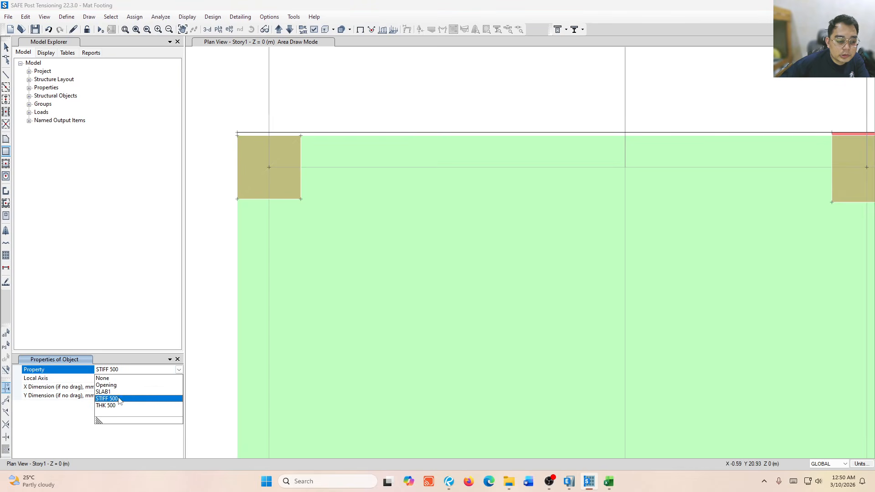
pyautogui.click(110, 405)
# Try to draw a THK 500 strip from the frame line's end at A-5 to the slab corner at E-5, and undo it
pyautogui.scroll(4, 252, 137)
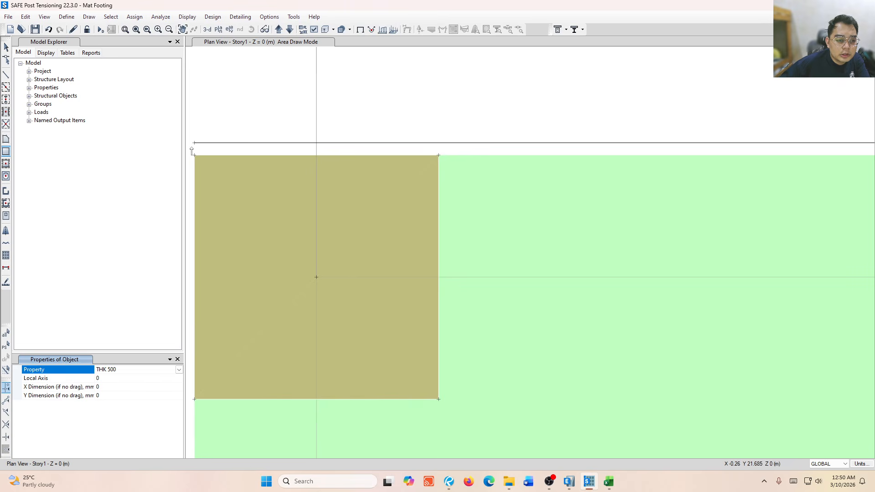
pyautogui.scroll(-4, 201, 144)
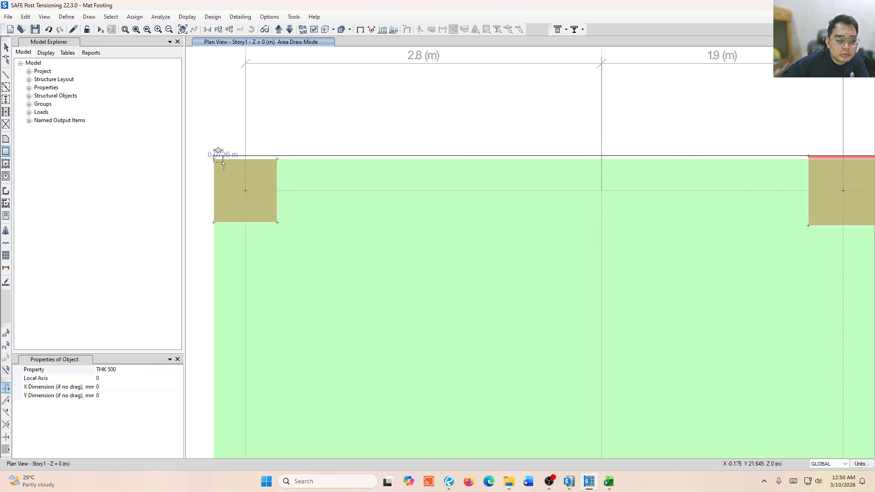
pyautogui.scroll(-4, 215, 157)
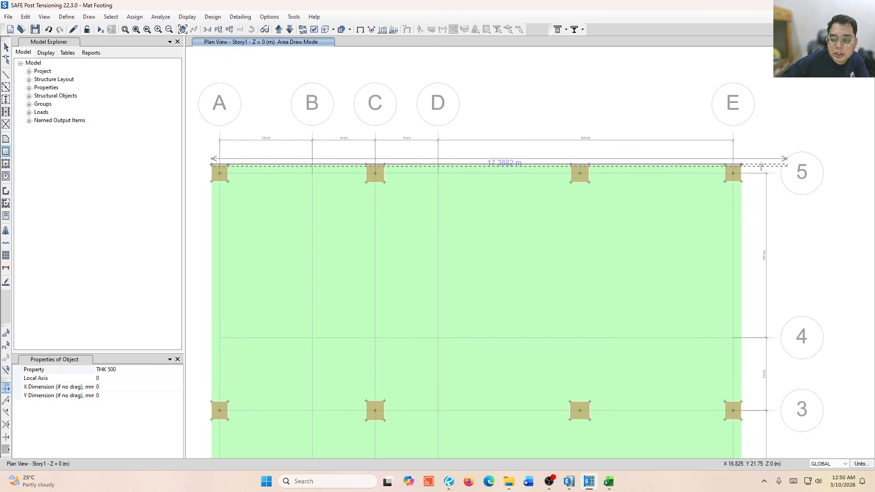
pyautogui.scroll(4, 743, 168)
pyautogui.scroll(2, 741, 181)
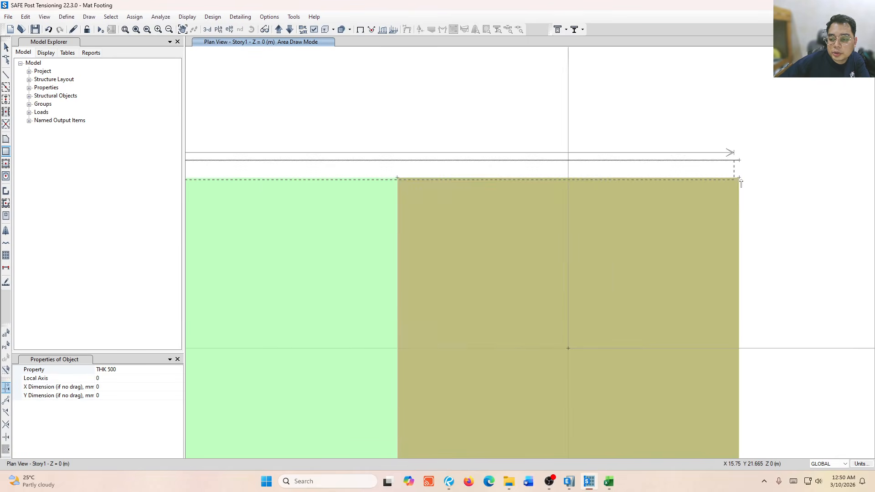
pyautogui.scroll(2, 741, 182)
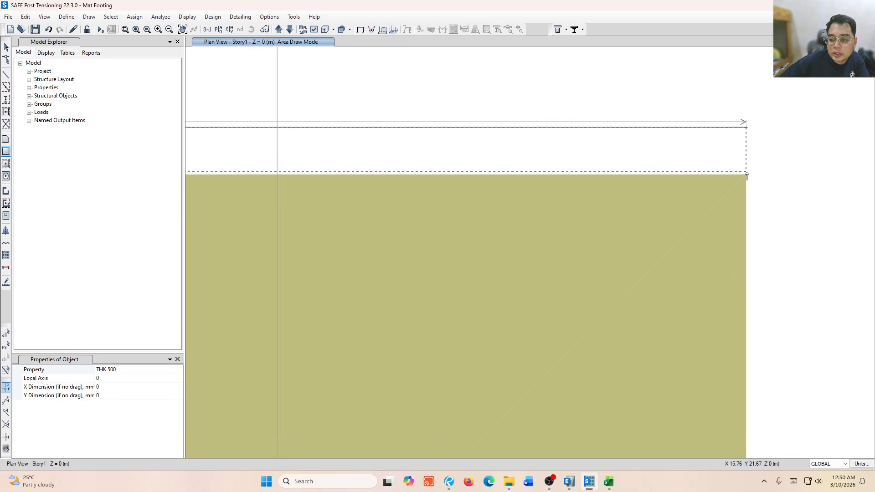
pyautogui.click(761, 146)
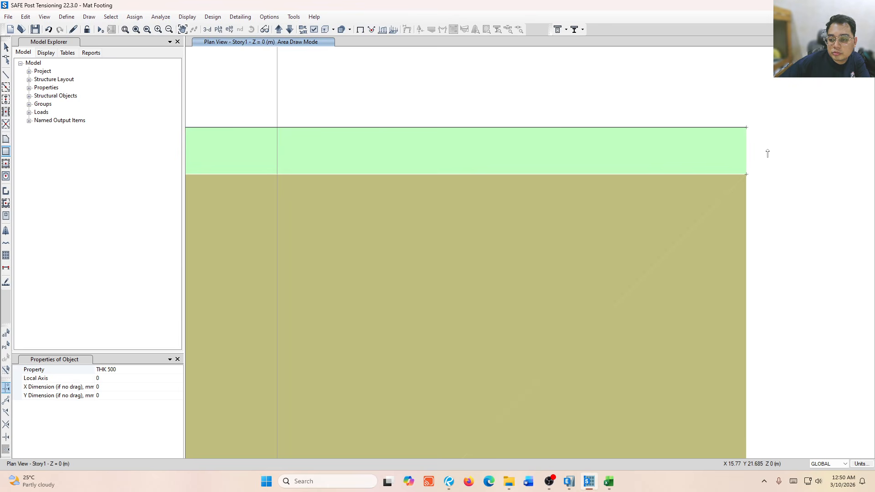
pyautogui.scroll(4, 769, 158)
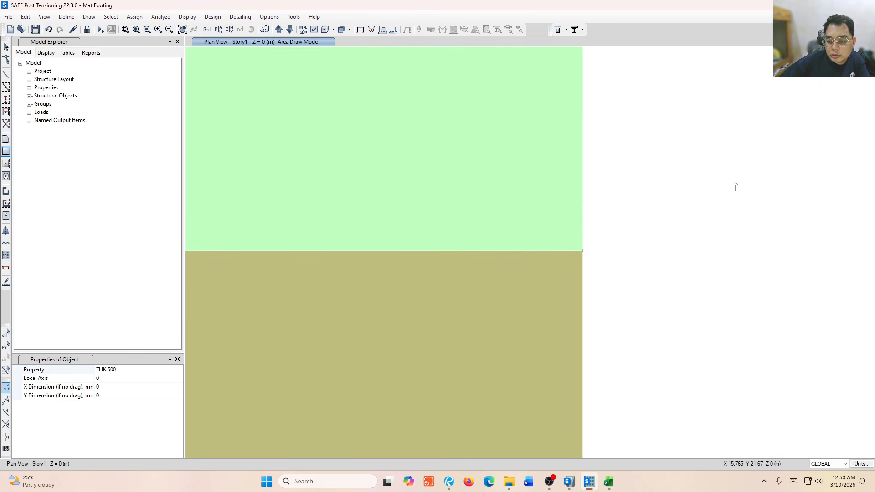
pyautogui.scroll(-4, 736, 188)
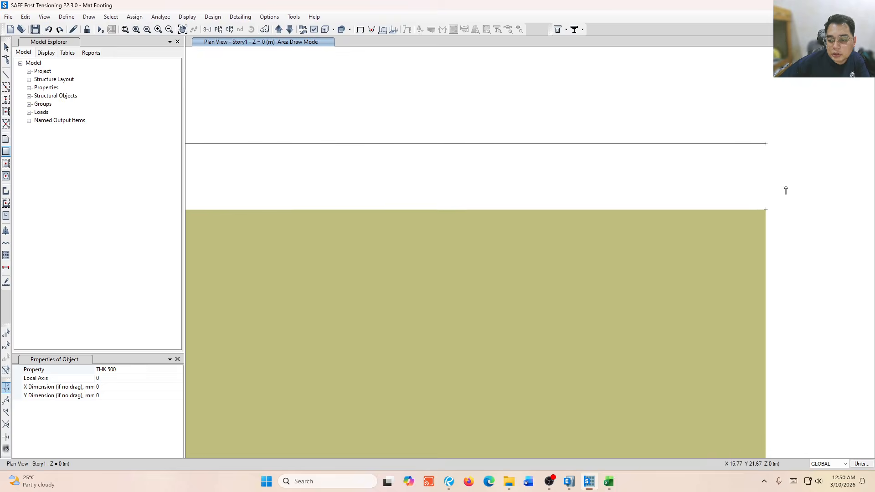
# Draw a THK 500 slab strip, about 16 m by 0.025 m, from the frame line's end joint at A-5 to the slab corner joint at E-5
pyautogui.scroll(-1, 789, 188)
pyautogui.moveTo(487, 207); pyautogui.dragTo(723, 206, button='middle')
pyautogui.scroll(-4, 723, 206)
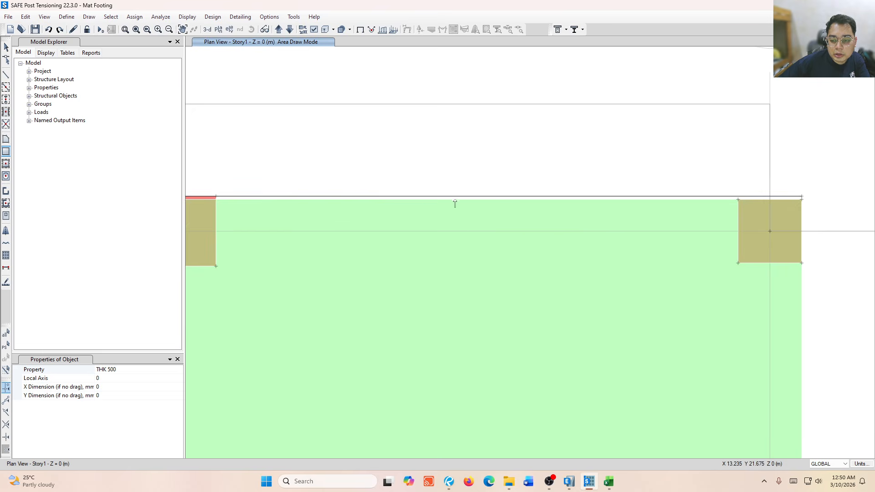
pyautogui.moveTo(326, 204); pyautogui.dragTo(607, 209, button='middle')
pyautogui.scroll(-4, 488, 201)
pyautogui.moveTo(405, 201); pyautogui.dragTo(493, 201, button='middle')
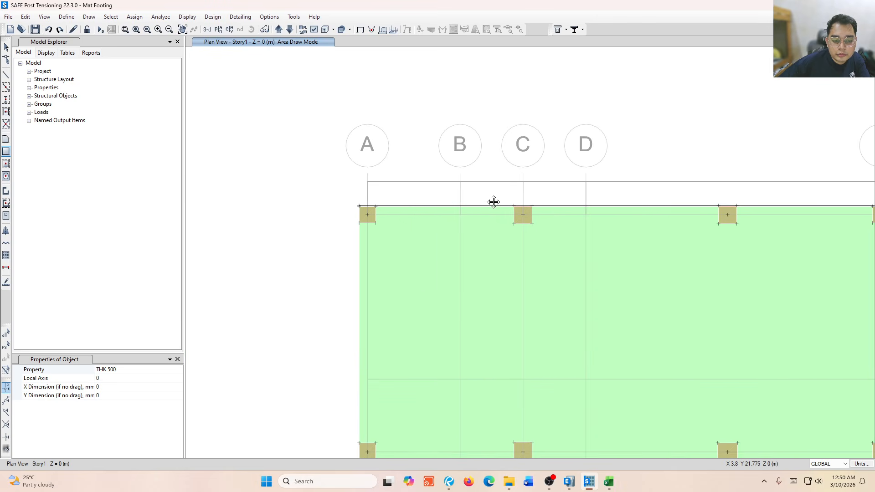
pyautogui.scroll(2, 360, 206)
pyautogui.scroll(3, 360, 207)
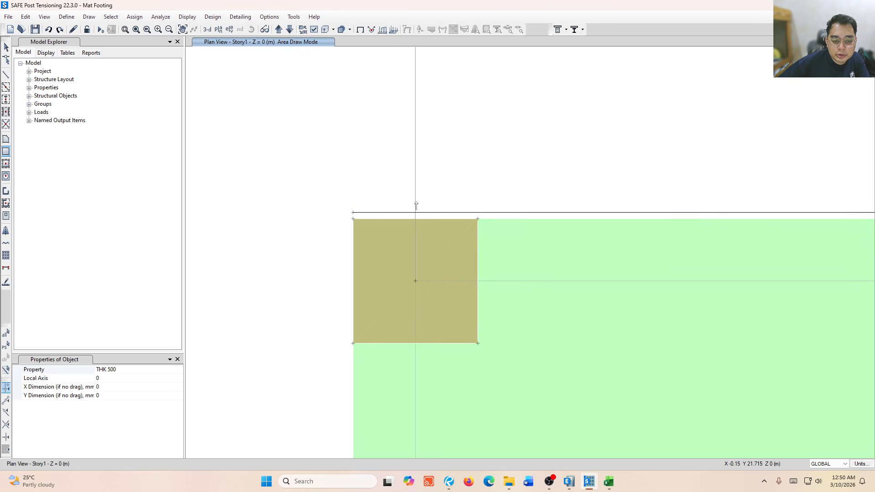
pyautogui.moveTo(571, 177); pyautogui.dragTo(453, 168, button='middle')
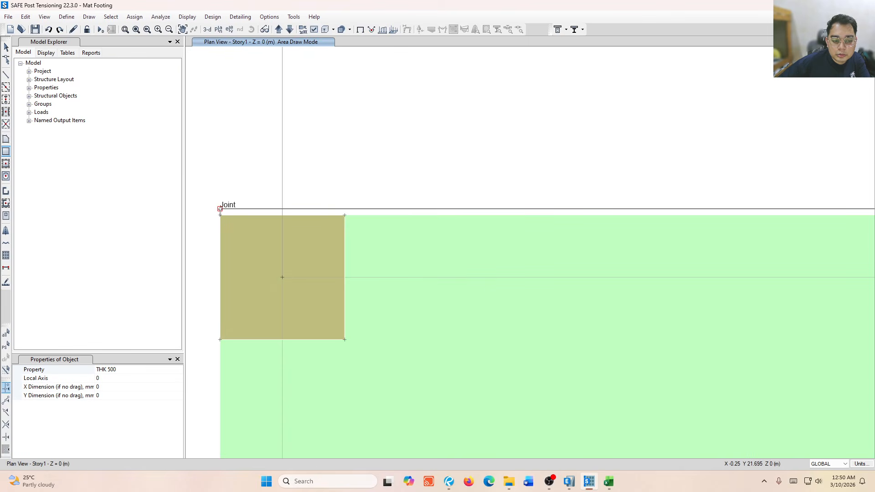
pyautogui.click(220, 209)
pyautogui.scroll(-3, 260, 222)
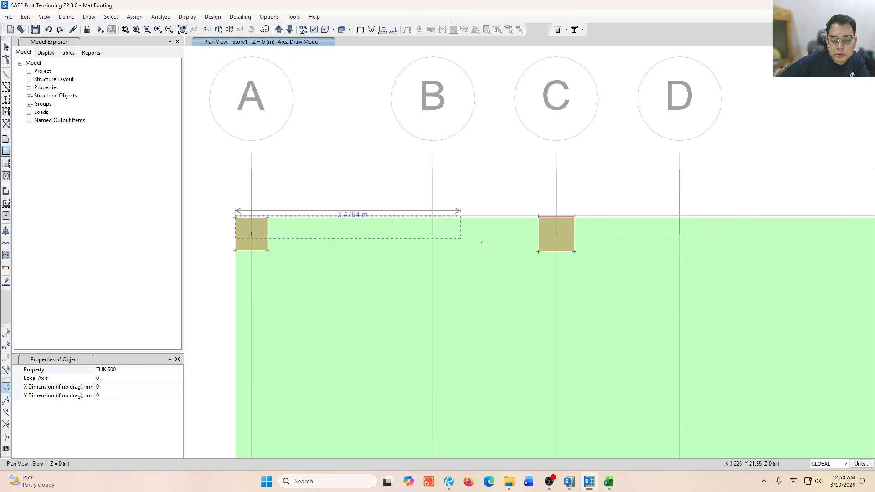
pyautogui.scroll(-4, 462, 243)
pyautogui.scroll(5, 699, 252)
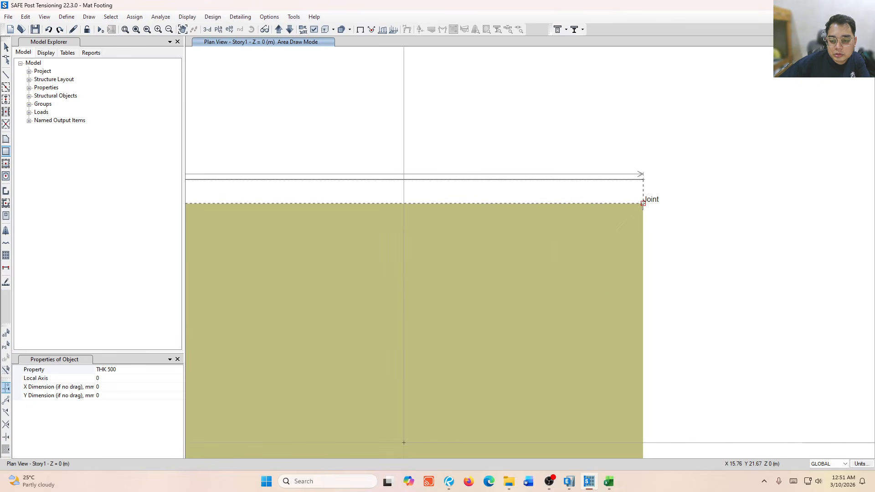
pyautogui.click(644, 204)
pyautogui.scroll(3, 688, 189)
pyautogui.scroll(2, 684, 200)
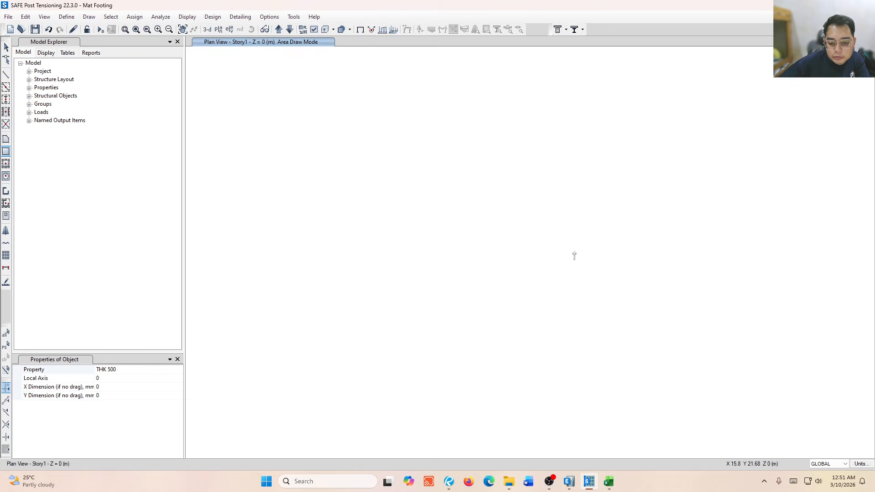
pyautogui.scroll(-4, 650, 234)
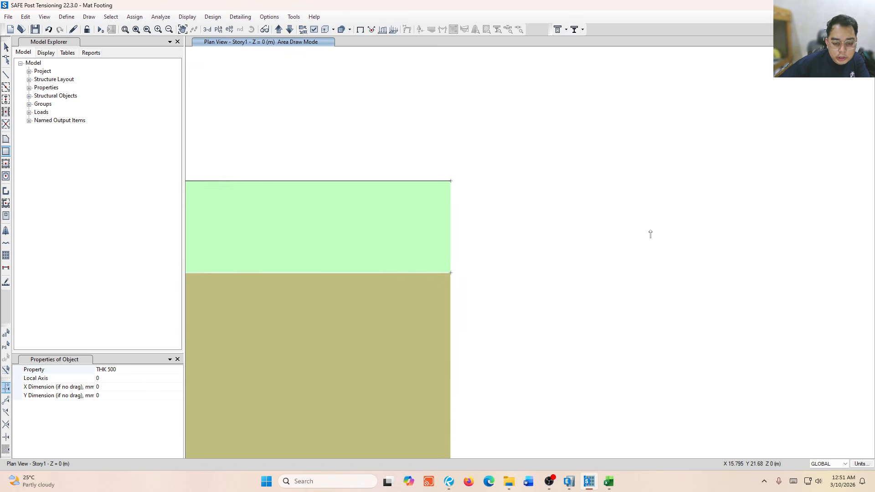
pyautogui.scroll(2, 625, 215)
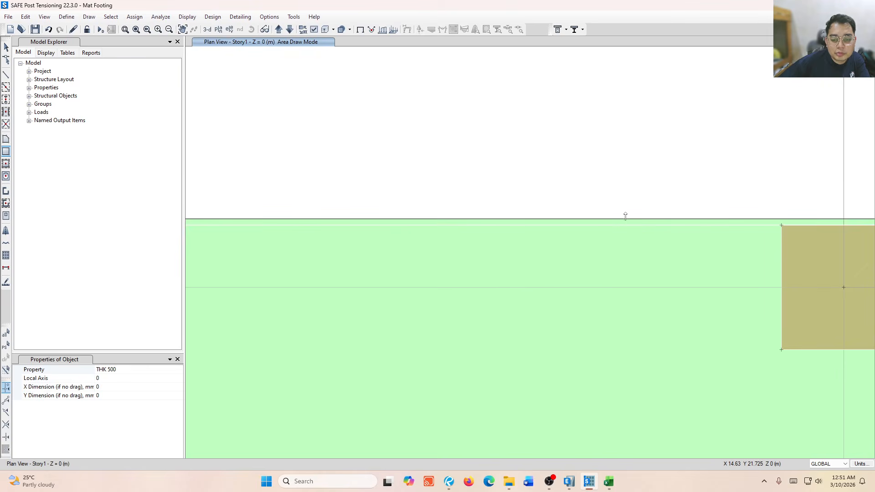
# Leave area drawing and delete the frame line along the outer edge of the added slab strip
pyautogui.press('Escape')
pyautogui.scroll(2, 675, 208)
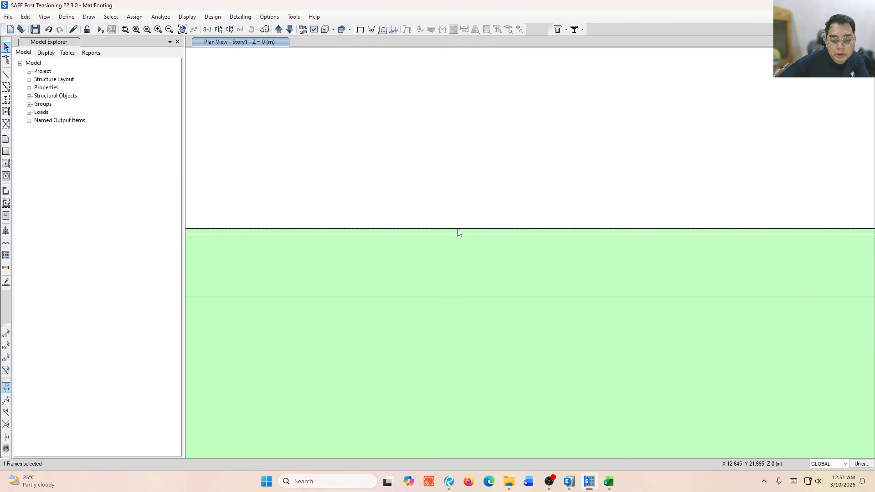
pyautogui.scroll(-2, 457, 227)
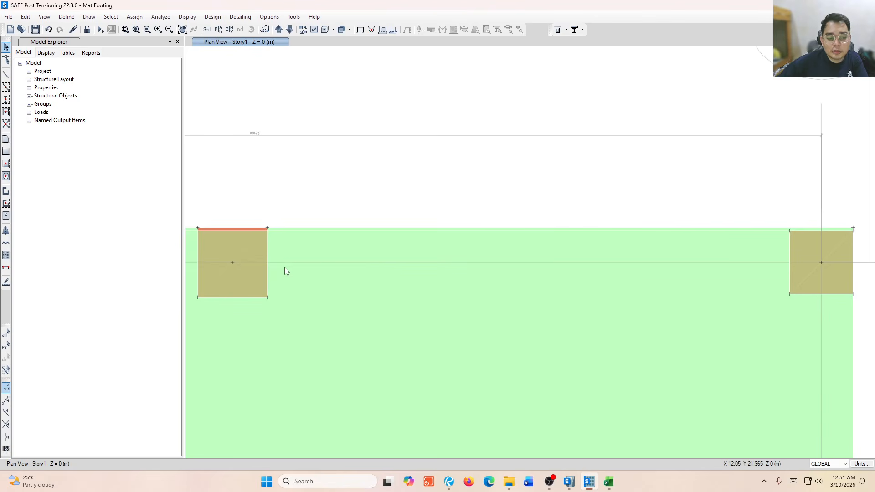
# Select the mat slab and the thin strip along grid line 5 and open Merge Shells for them
pyautogui.moveTo(249, 252); pyautogui.dragTo(637, 250, button='middle')
pyautogui.moveTo(348, 234); pyautogui.dragTo(687, 240, button='middle')
pyautogui.moveTo(387, 231); pyautogui.dragTo(604, 230, button='middle')
pyautogui.moveTo(378, 231); pyautogui.dragTo(594, 230, button='middle')
pyautogui.scroll(3, 253, 234)
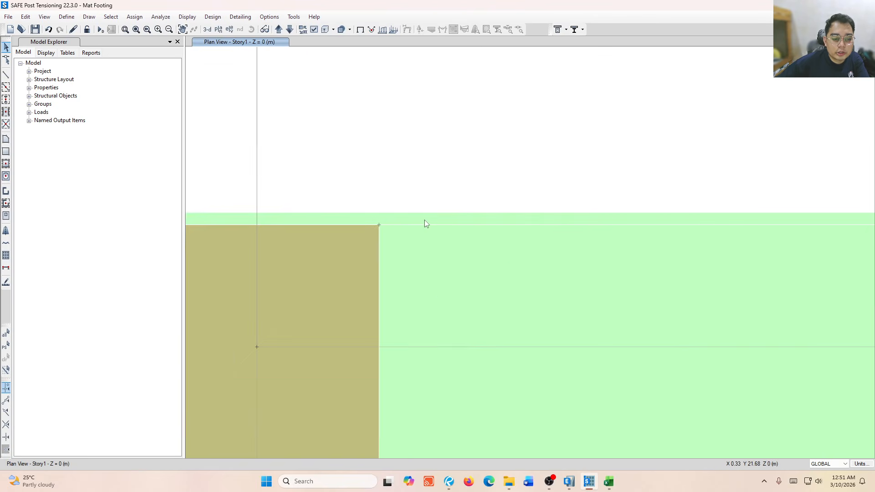
pyautogui.click(428, 220)
pyautogui.click(445, 270)
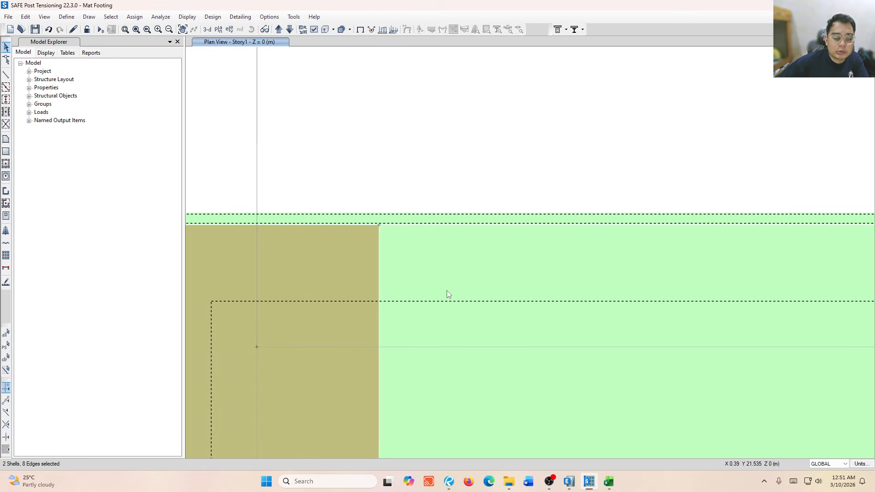
pyautogui.click(25, 17)
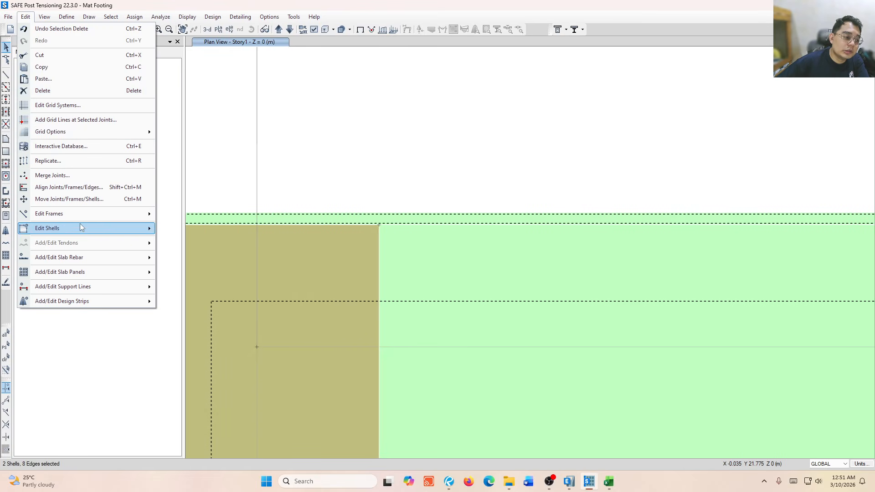
pyautogui.moveTo(80, 229)
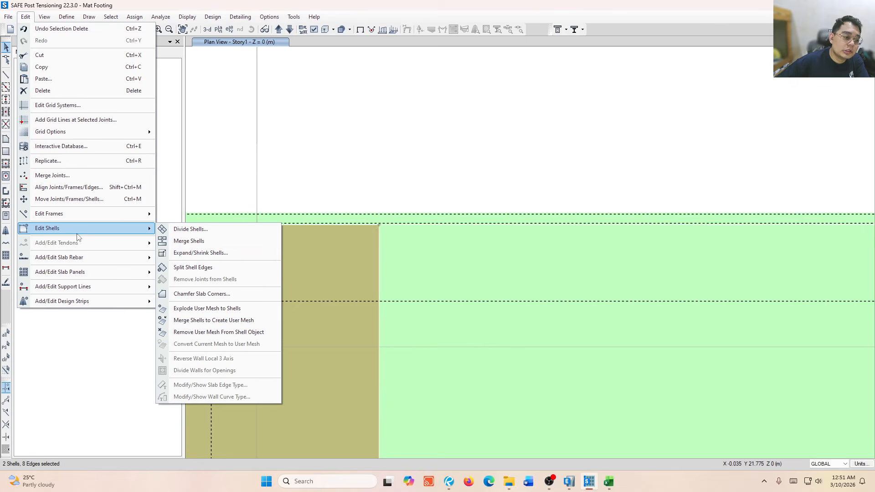
pyautogui.click(201, 241)
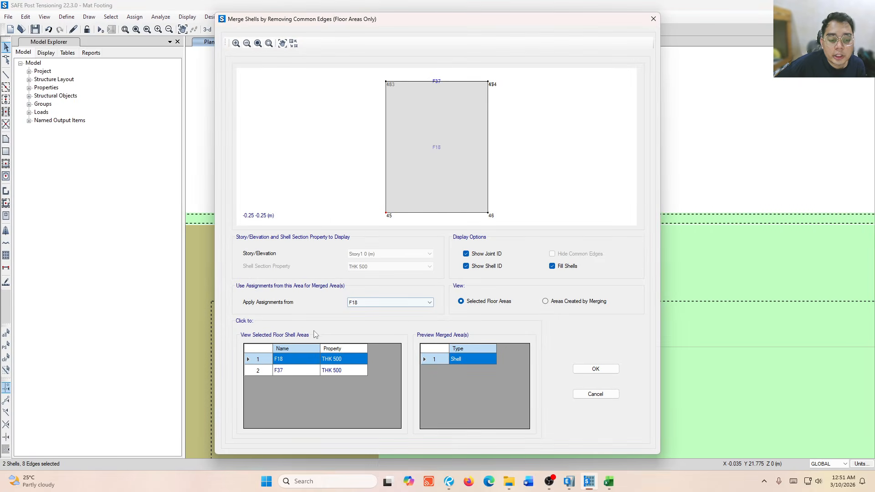
# Compare the two selected THK 500 floor areas in the merge preview and merge them with the assignments from F18
pyautogui.moveTo(442, 20); pyautogui.dragTo(414, 8)
pyautogui.click(224, 350)
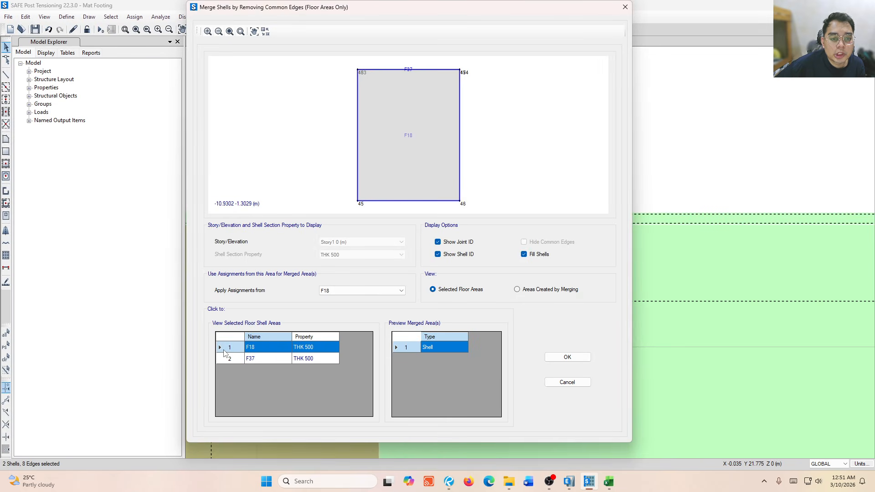
pyautogui.click(218, 358)
pyautogui.click(223, 347)
pyautogui.click(224, 359)
pyautogui.click(229, 348)
pyautogui.click(227, 358)
pyautogui.click(228, 348)
pyautogui.click(567, 357)
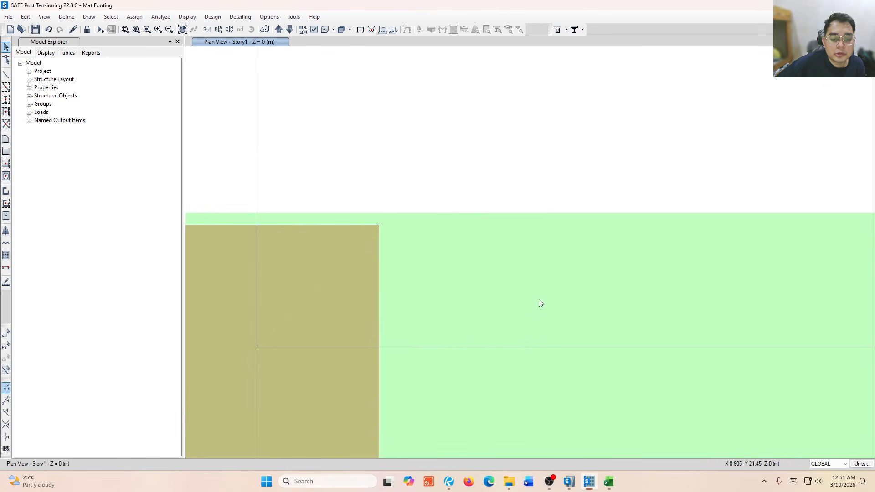
# Examine the merged slab's outline from the A-5 corner across the whole mat, and clear the selection
pyautogui.scroll(-5, 502, 233)
pyautogui.moveTo(557, 175); pyautogui.dragTo(293, 119, button='middle')
pyautogui.moveTo(385, 174); pyautogui.dragTo(420, 158, button='middle')
pyautogui.scroll(6, 419, 144)
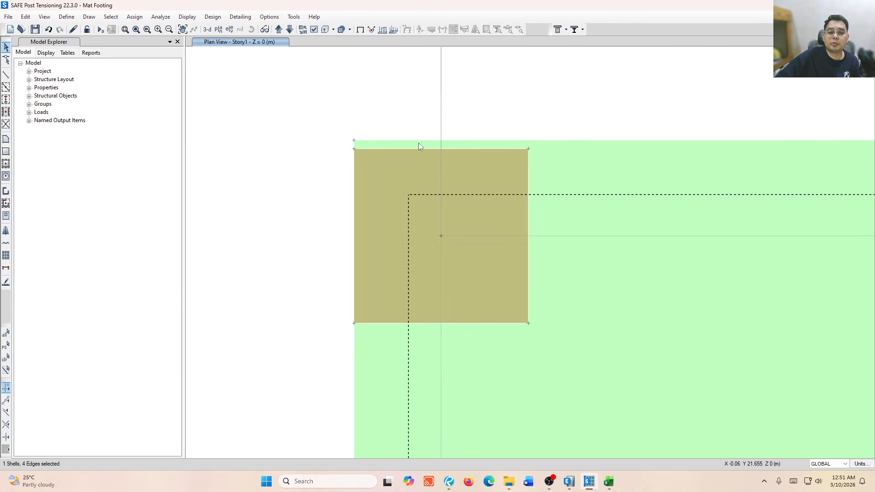
pyautogui.scroll(-3, 258, 136)
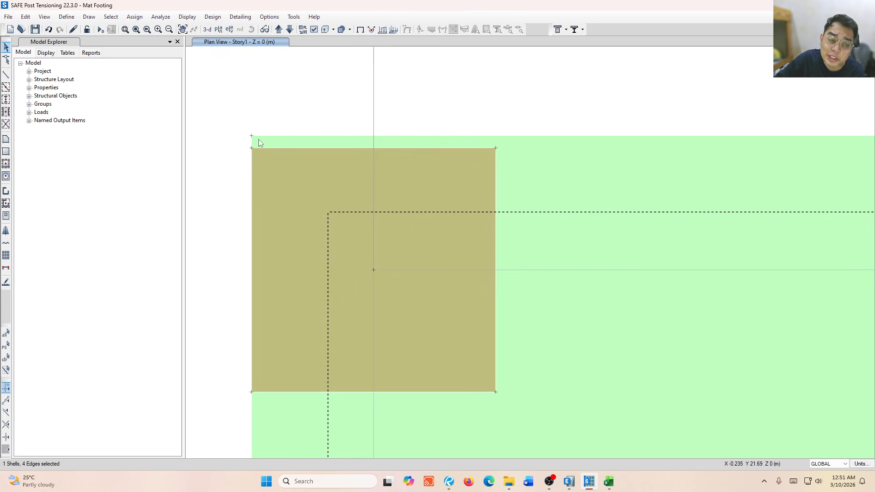
pyautogui.scroll(-4, 258, 142)
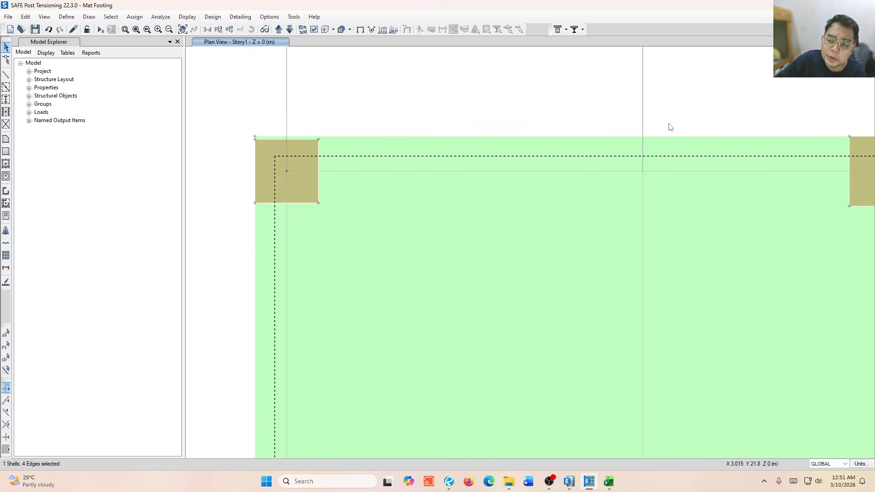
pyautogui.moveTo(668, 127); pyautogui.dragTo(287, 129, button='middle')
pyautogui.scroll(-3, 518, 111)
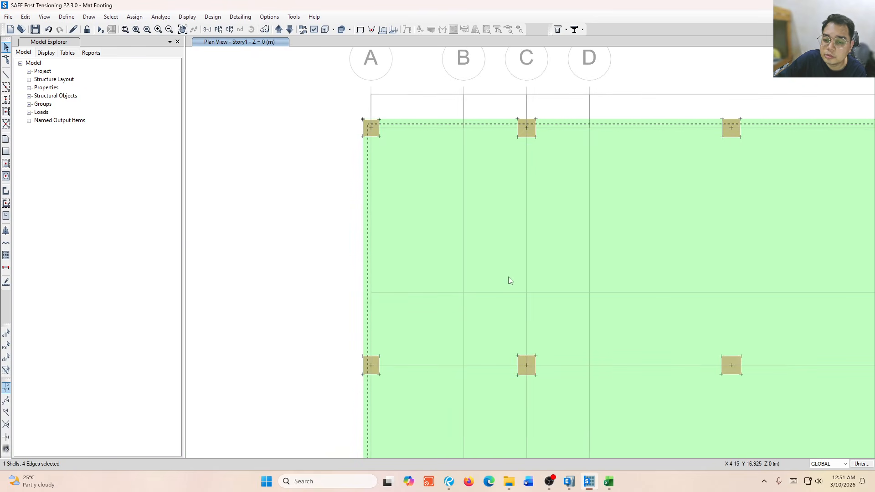
pyautogui.moveTo(507, 280); pyautogui.dragTo(416, 133, button='middle')
pyautogui.scroll(-2, 420, 130)
pyautogui.scroll(-2, 422, 126)
pyautogui.scroll(2, 452, 242)
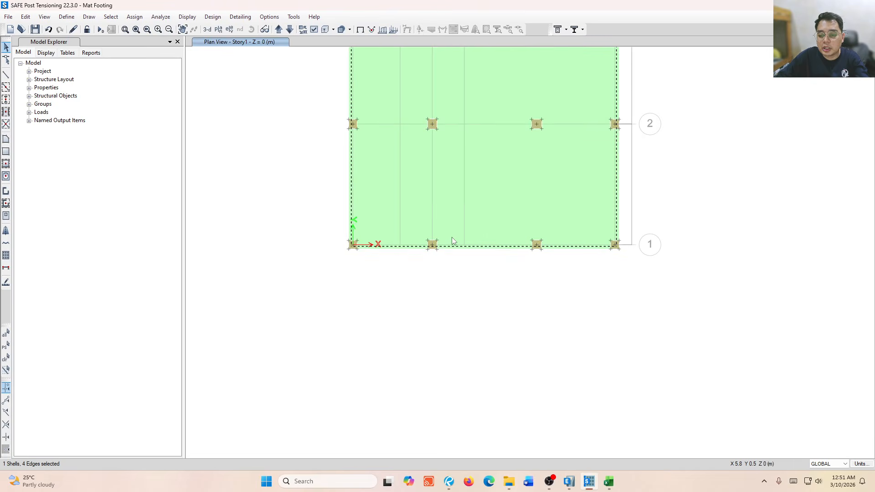
pyautogui.click(419, 260)
# Draw a straight frame line with property None along the mat's edge from the corner joint at A-1 to the one at E-1
pyautogui.scroll(2, 419, 263)
pyautogui.moveTo(421, 170); pyautogui.dragTo(420, 244, button='middle')
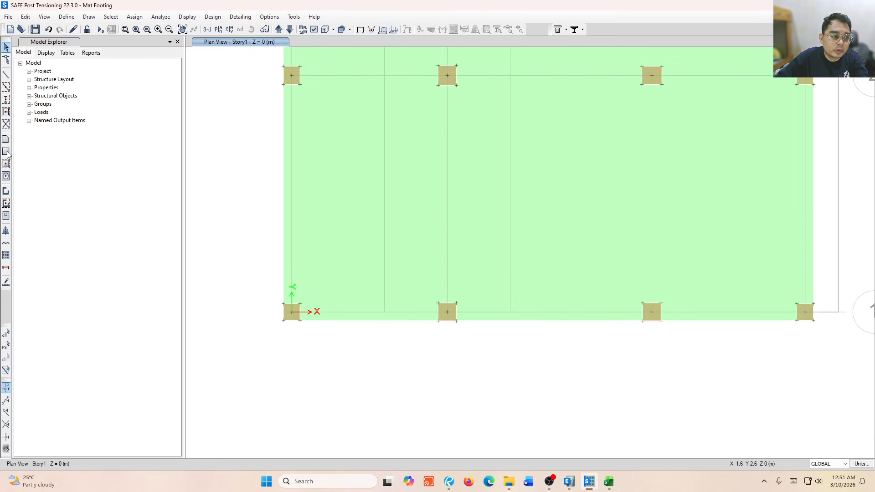
pyautogui.click(6, 74)
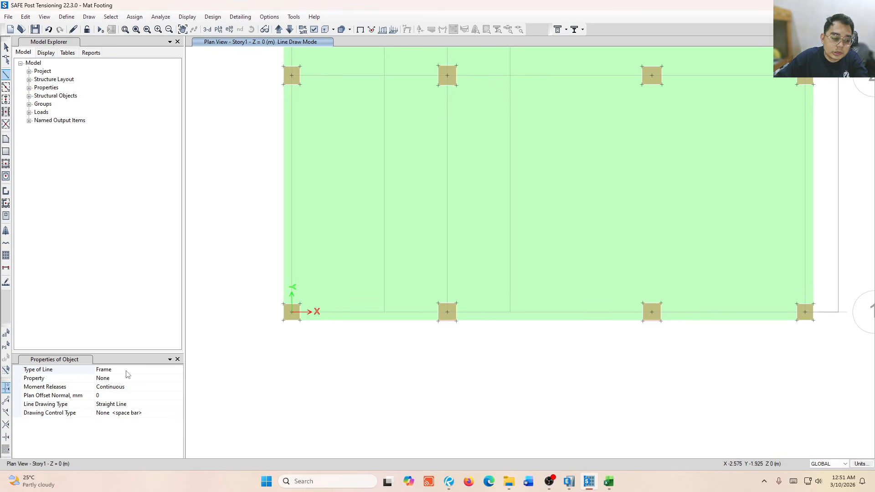
pyautogui.click(128, 370)
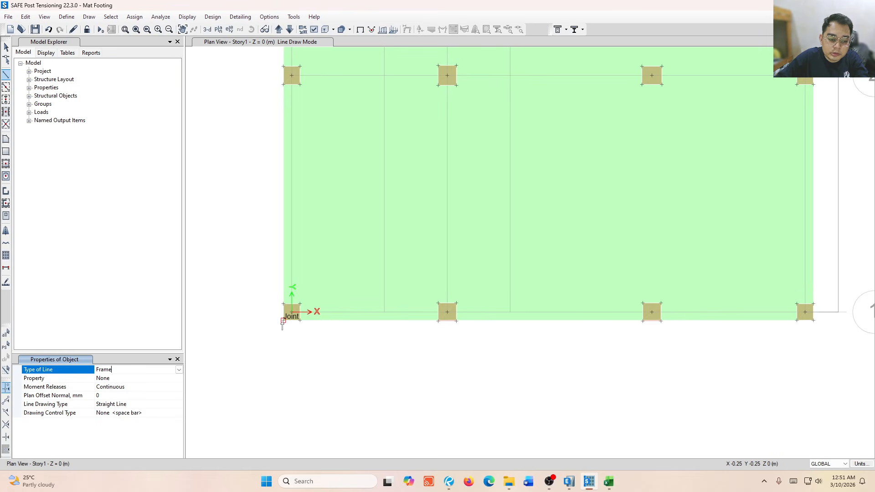
pyautogui.click(6, 76)
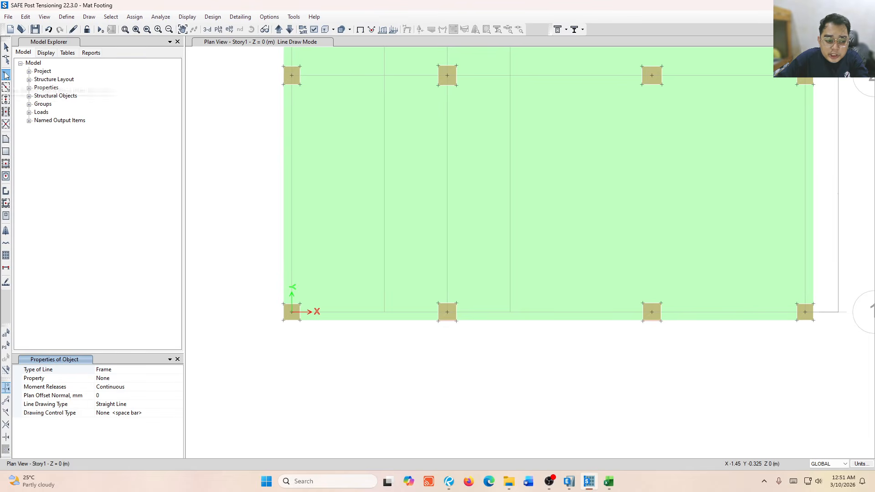
pyautogui.click(283, 321)
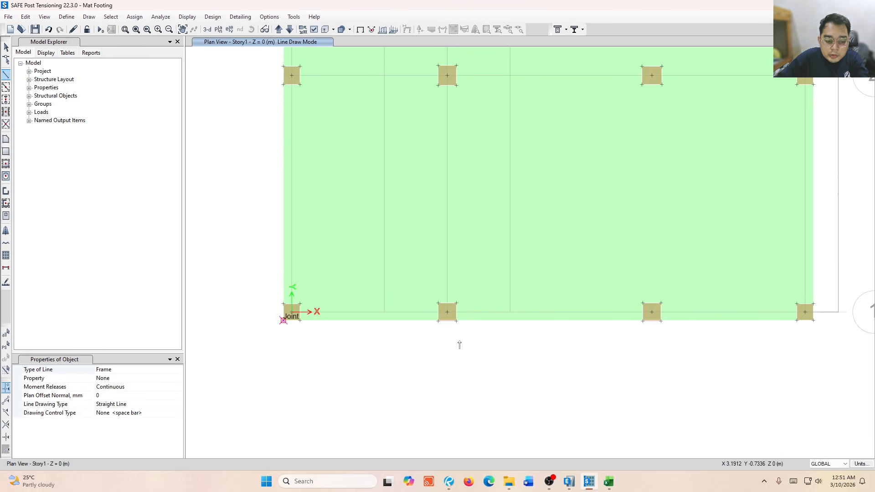
pyautogui.click(815, 321)
pyautogui.press('Escape')
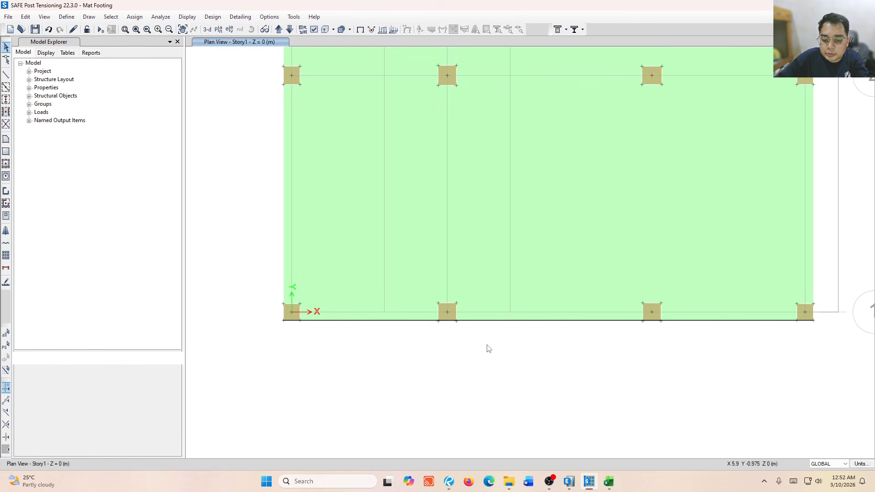
# Replicate the grid line 1 frame line once with dy -0.025 m and dx 0, deleting the original
pyautogui.click(488, 321)
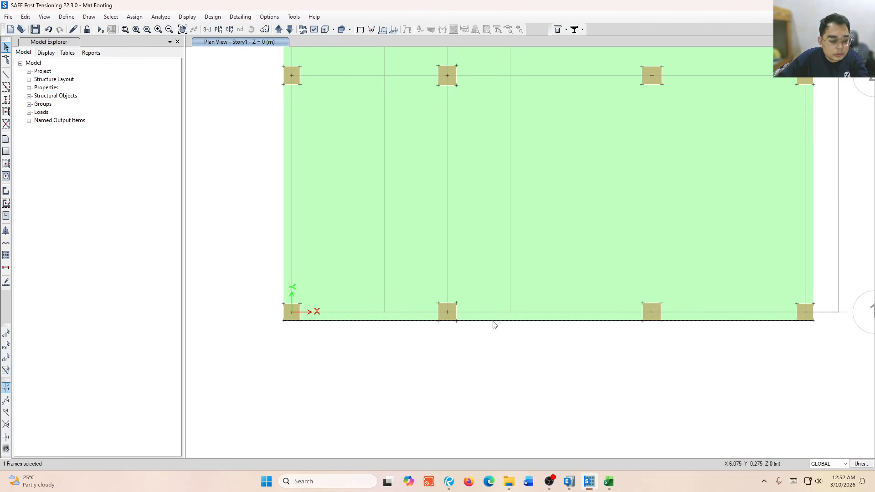
pyautogui.hotkey('ctrl', 'r')
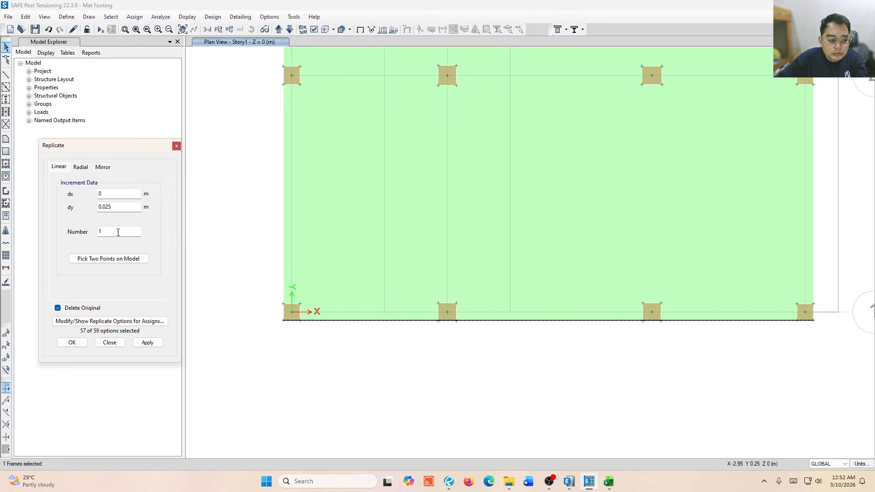
pyautogui.click(99, 208)
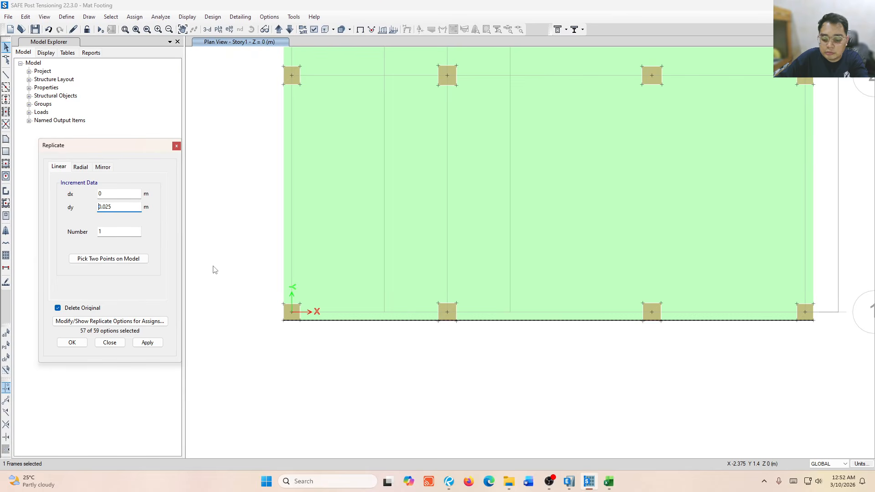
pyautogui.write('-')
pyautogui.click(146, 342)
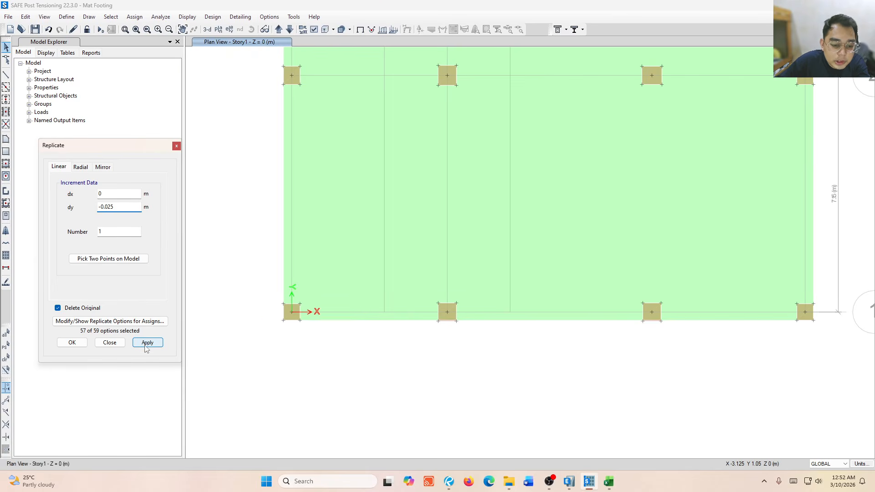
pyautogui.click(111, 343)
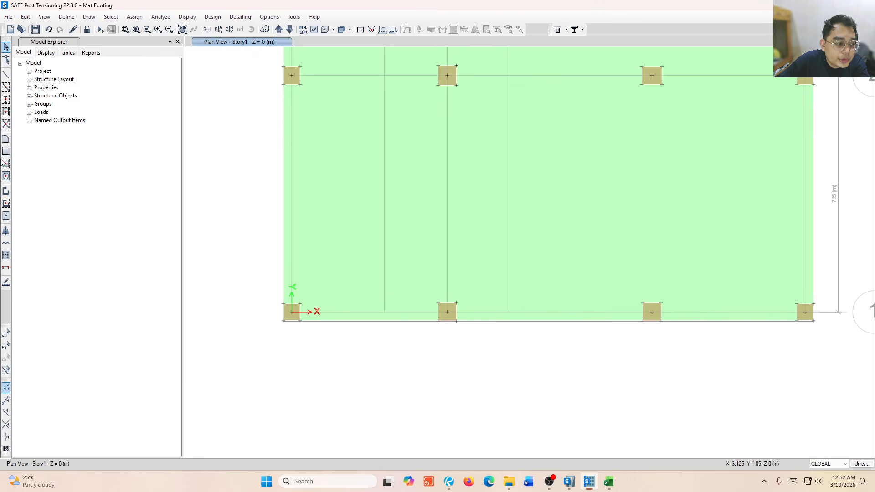
# Draw a THK 500 slab strip, about 16 m by 0.025 m, between the offset frame line at A-1 and the slab corner at E-1
pyautogui.click(5, 152)
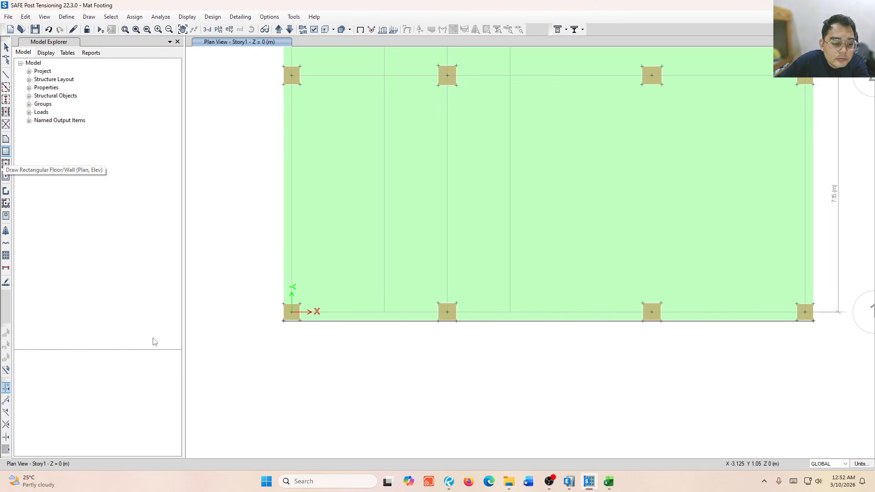
pyautogui.scroll(3, 294, 354)
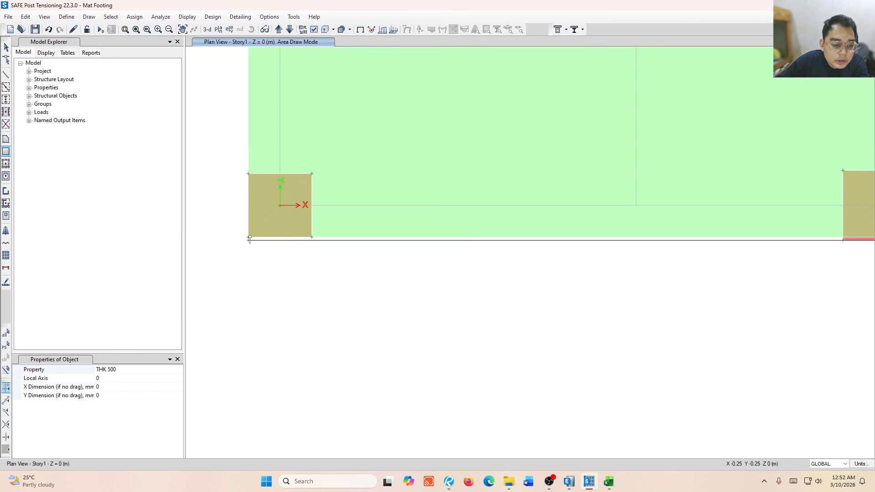
pyautogui.moveTo(249, 239)
pyautogui.mouseDown()
pyautogui.moveTo(340, 293)
pyautogui.moveTo(798, 283)
pyautogui.moveTo(797, 248)
pyautogui.moveTo(762, 248)
pyautogui.moveTo(742, 236)
pyautogui.mouseUp()
pyautogui.scroll(-3, 319, 276)
pyautogui.scroll(5, 798, 248)
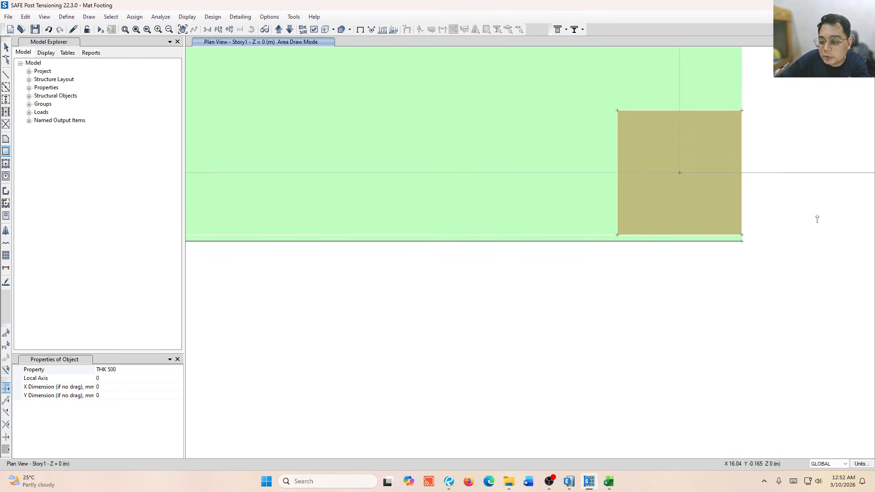
pyautogui.scroll(-3, 759, 248)
pyautogui.press('Escape')
# Delete the offset frame line and merge the grid line 1 strip with the mat slab, using the assignments from F18
pyautogui.scroll(3, 332, 234)
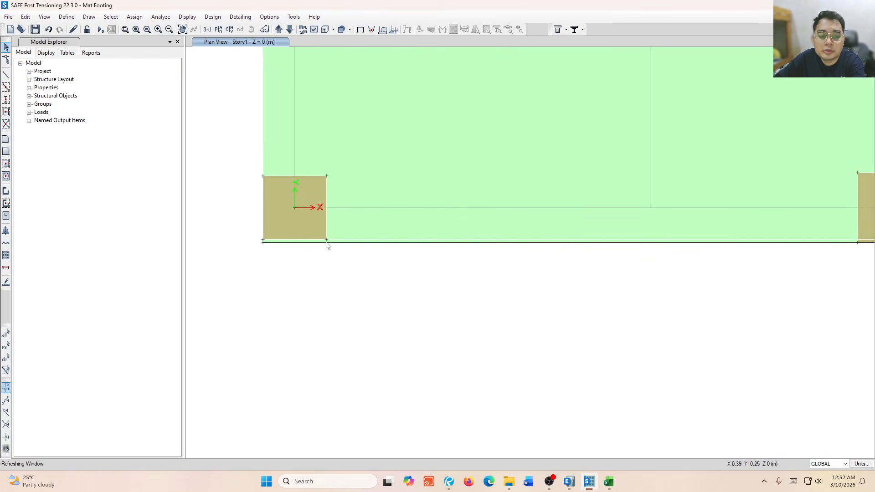
pyautogui.scroll(3, 326, 245)
pyautogui.click(340, 250)
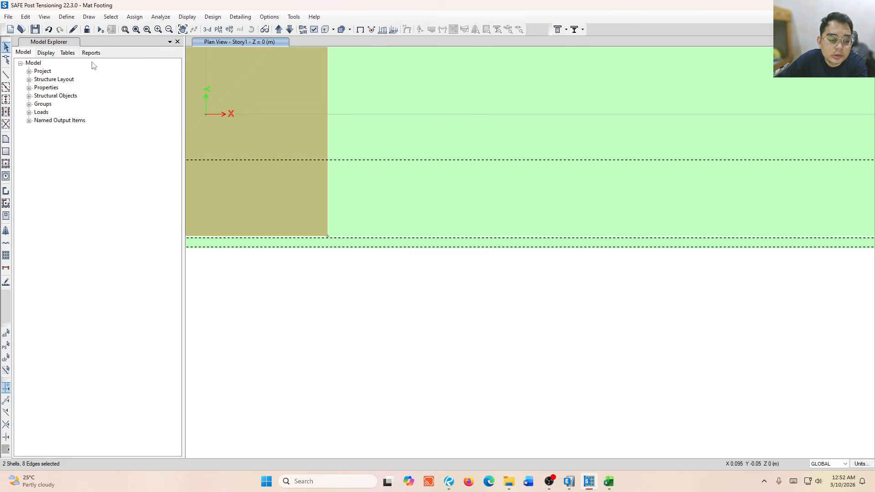
pyautogui.click(25, 17)
pyautogui.moveTo(105, 228)
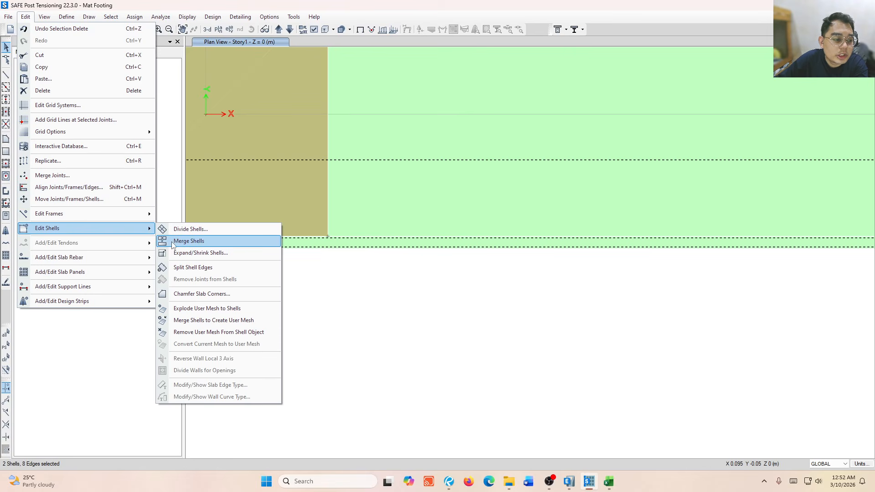
pyautogui.click(217, 242)
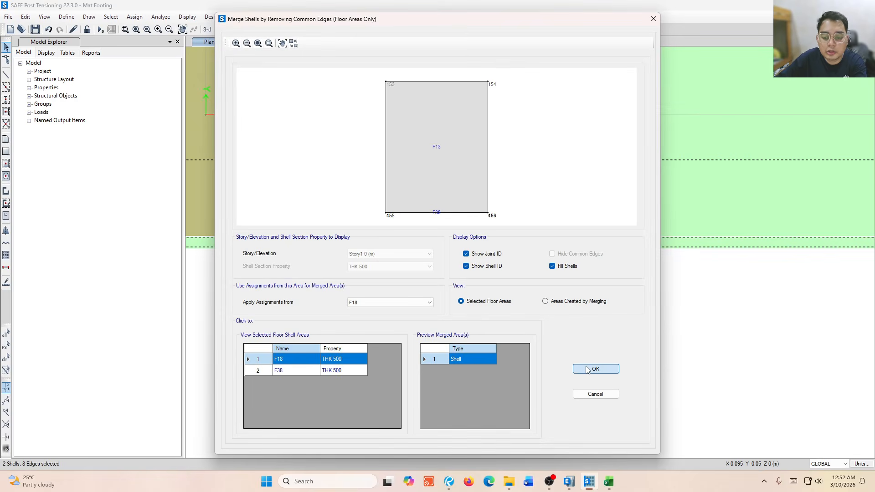
pyautogui.click(590, 369)
# Assign the SBC 91.50 KPA area spring to the merged mat slab
pyautogui.scroll(-8, 451, 307)
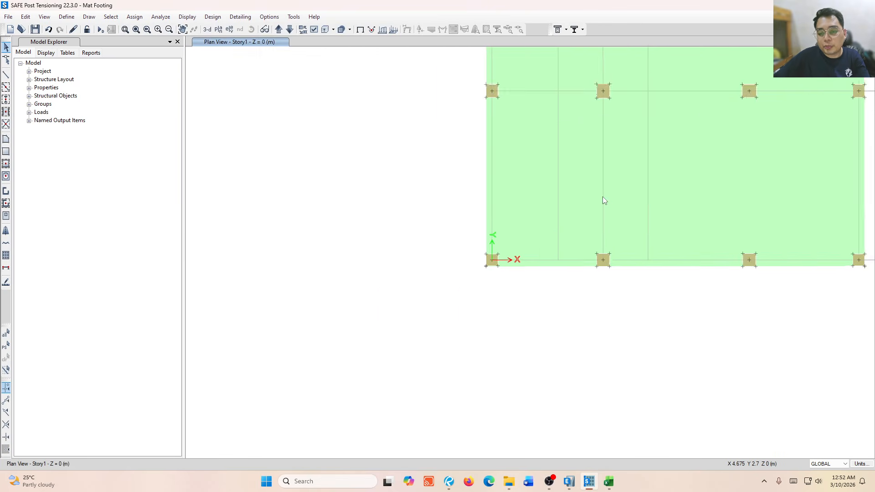
pyautogui.scroll(5, 656, 183)
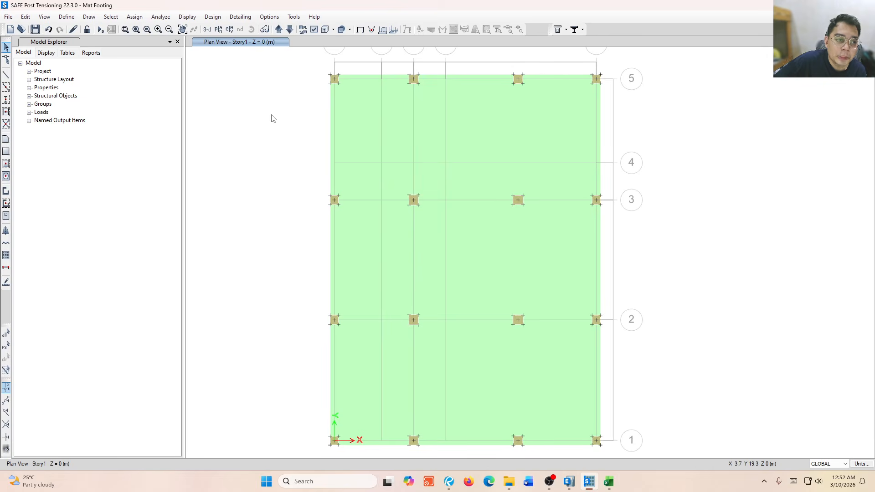
pyautogui.click(442, 130)
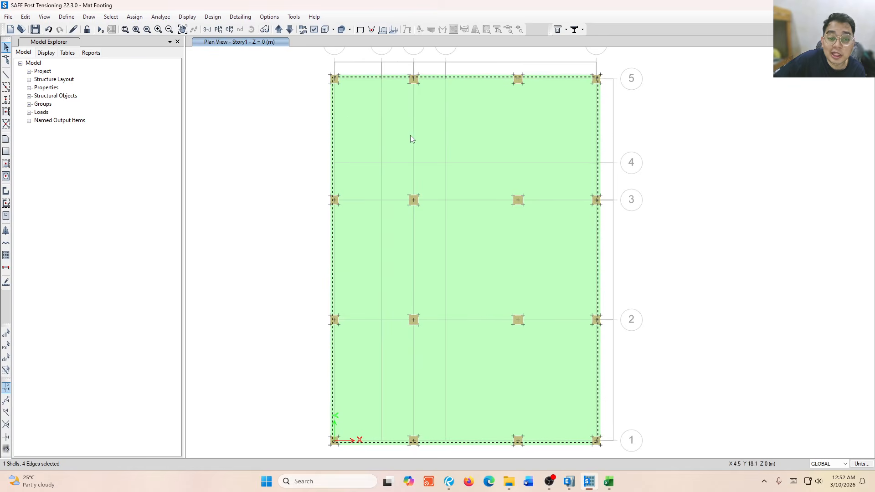
pyautogui.click(135, 16)
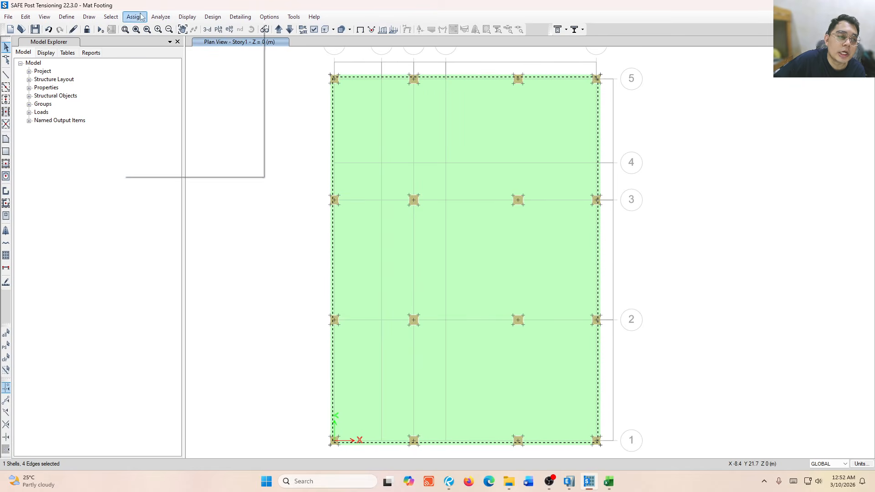
pyautogui.moveTo(228, 52)
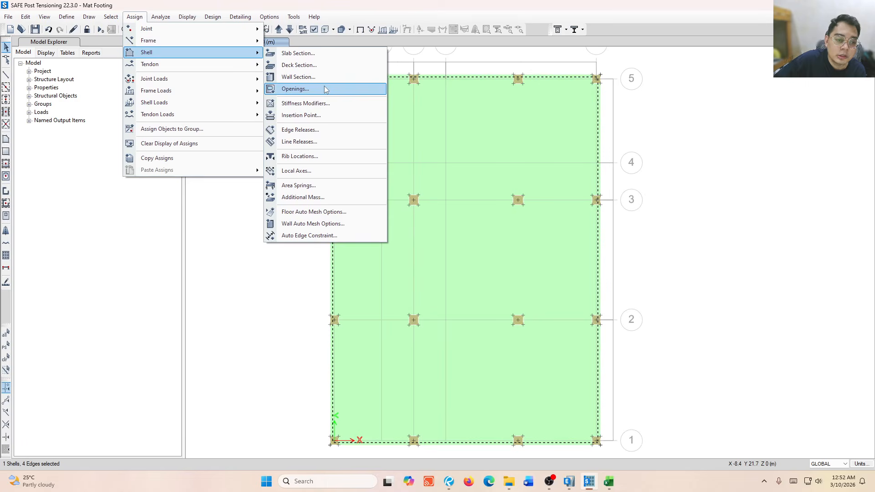
pyautogui.click(325, 185)
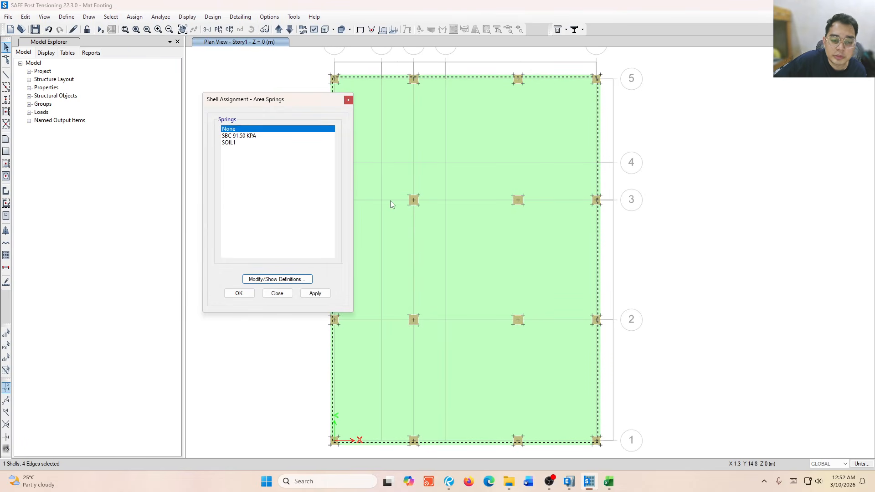
pyautogui.click(250, 136)
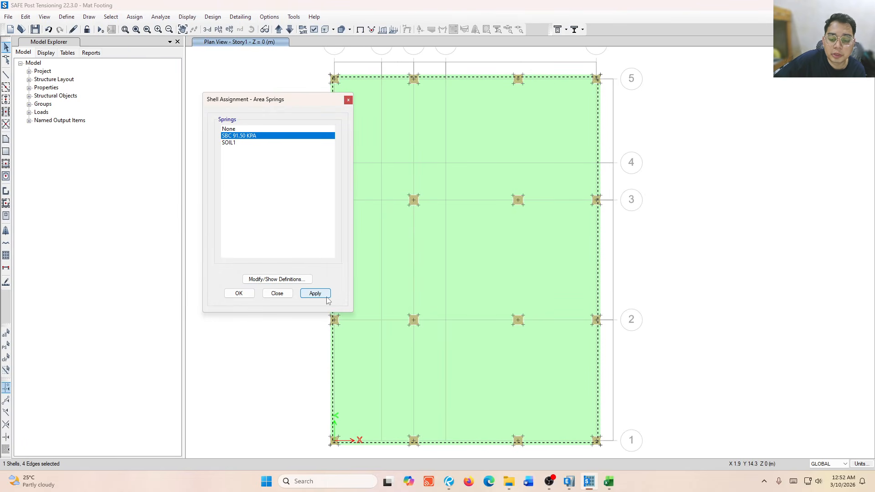
pyautogui.click(326, 296)
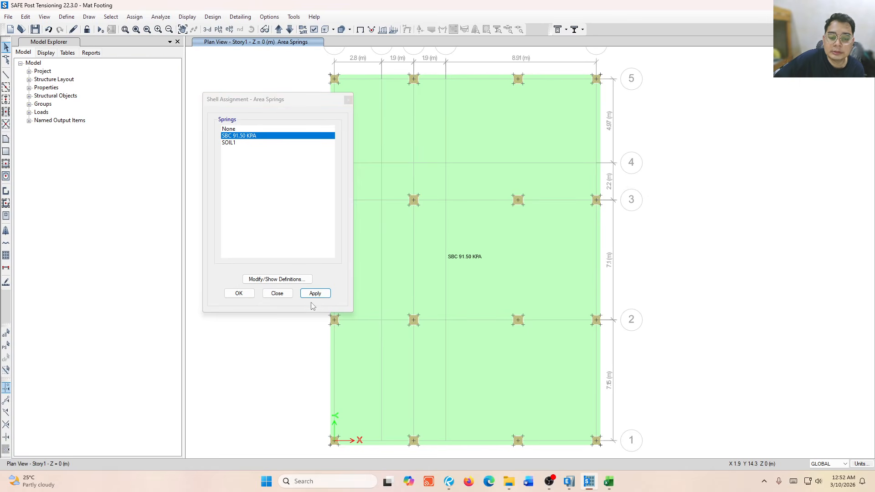
pyautogui.click(287, 295)
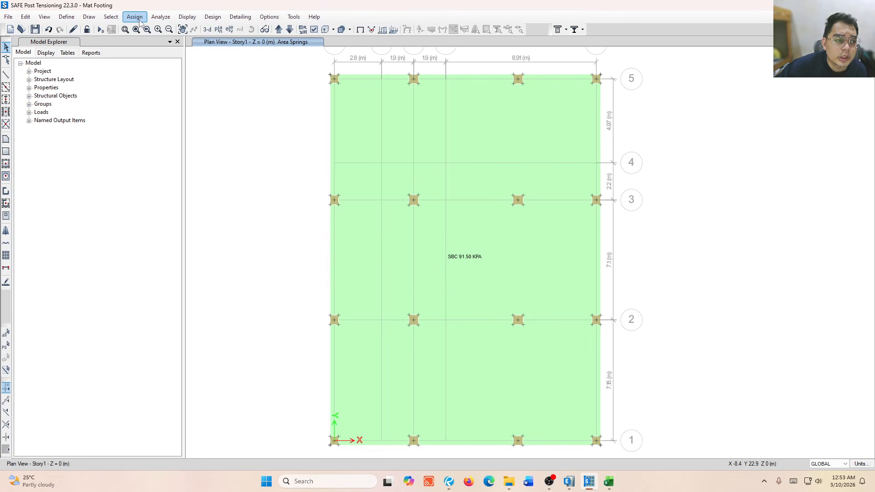
# Run the analysis of the mat footing model
pyautogui.click(162, 17)
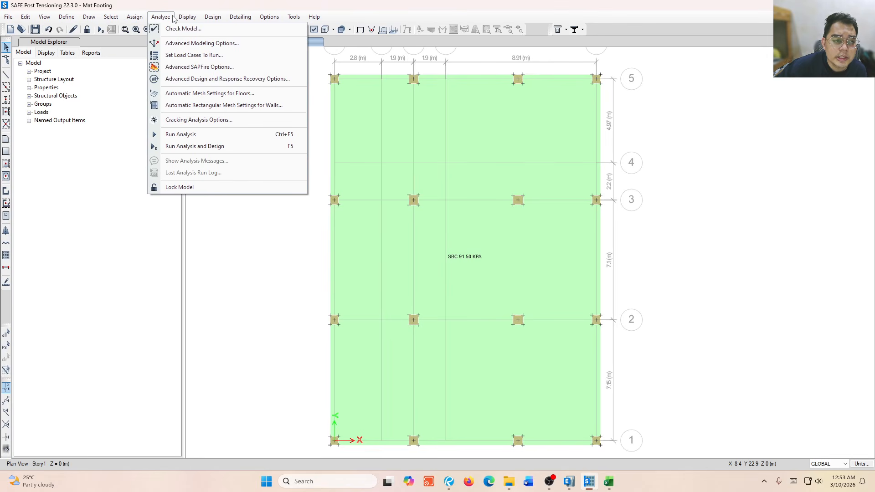
pyautogui.click(192, 135)
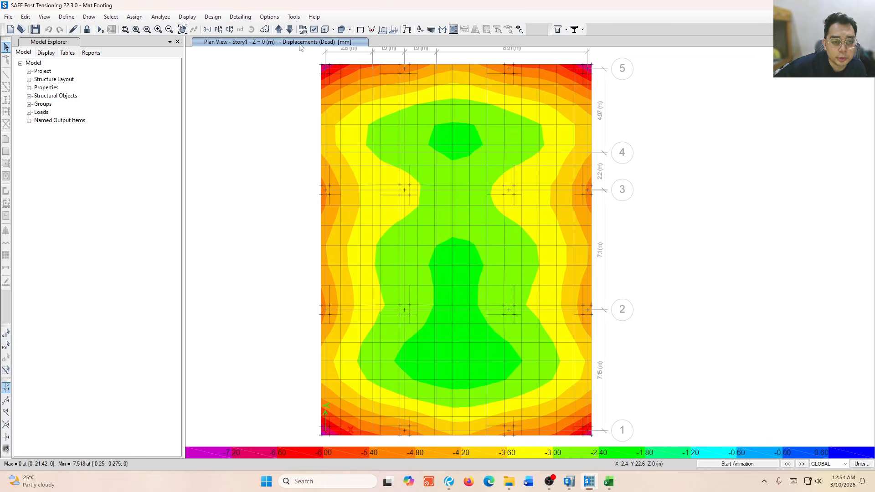
pyautogui.click(160, 17)
# Display the deformed shape contours for the ASD GRAVITY load combination using Absolute Max values
pyautogui.click(187, 17)
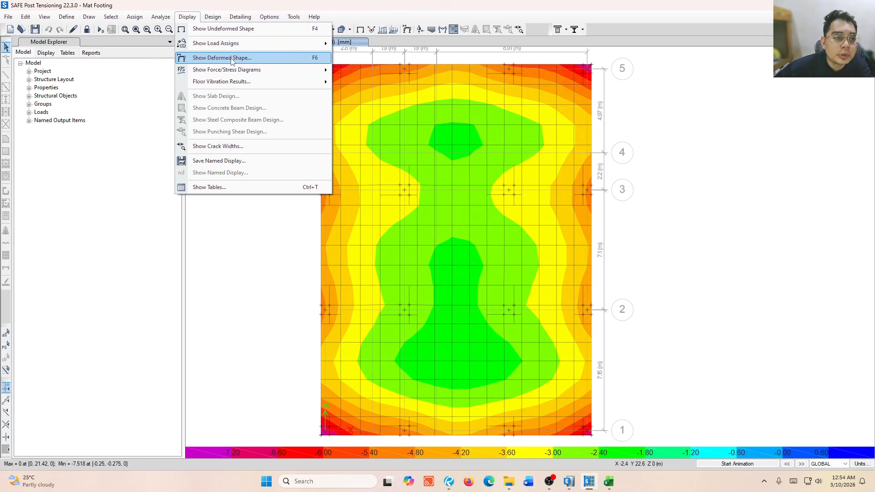
pyautogui.click(269, 60)
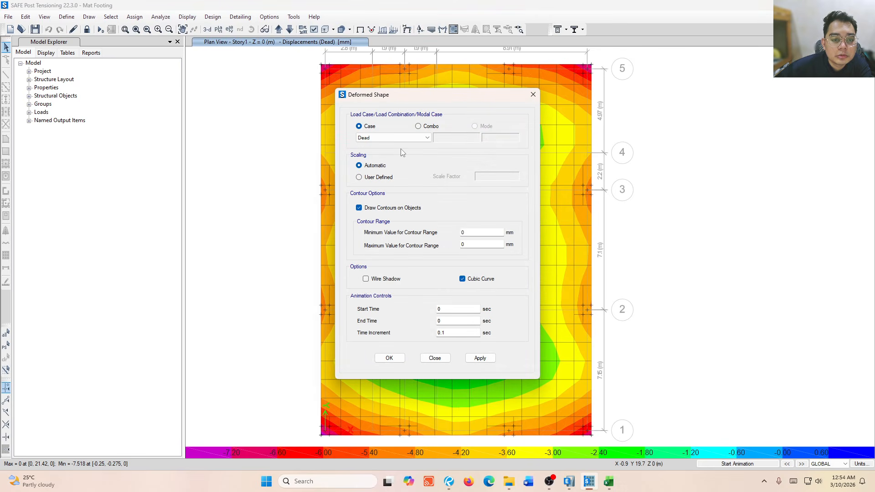
pyautogui.click(399, 138)
pyautogui.click(418, 126)
pyautogui.click(403, 138)
pyautogui.scroll(-10, 420, 268)
pyautogui.scroll(3, 420, 268)
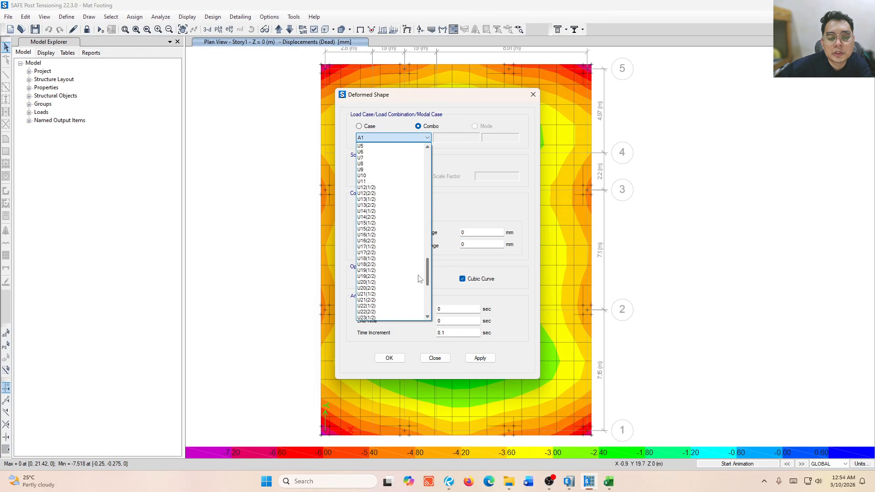
pyautogui.click(373, 265)
pyautogui.click(480, 358)
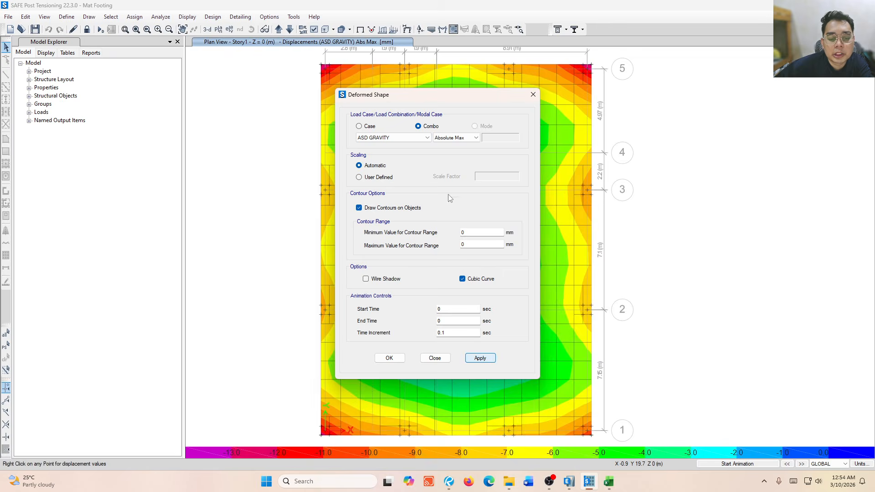
pyautogui.moveTo(456, 95); pyautogui.dragTo(641, 95)
pyautogui.moveTo(752, 94); pyautogui.dragTo(842, 84)
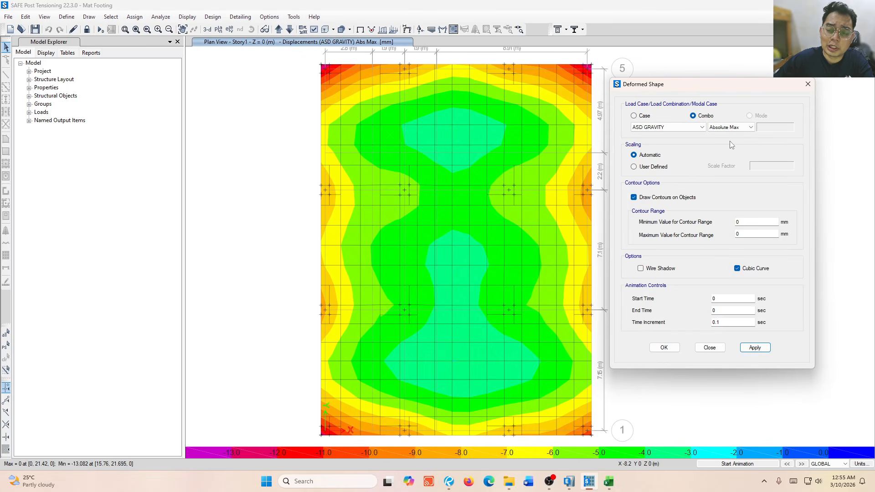
pyautogui.click(808, 84)
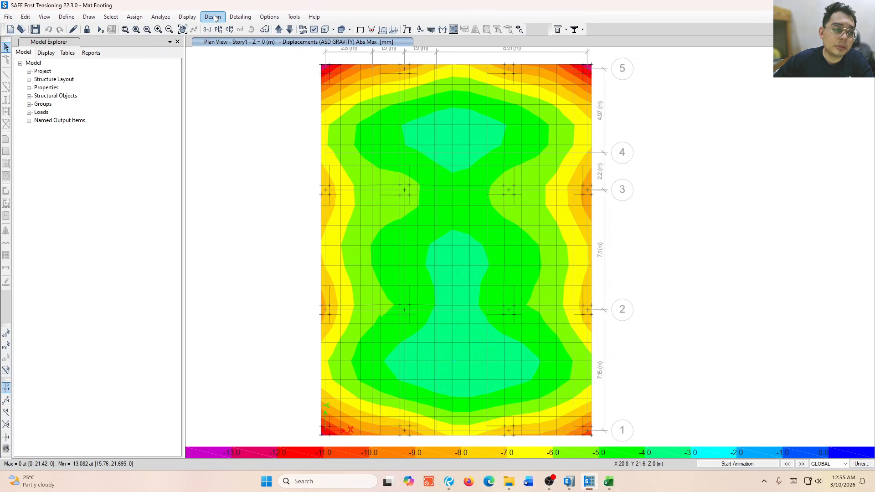
# Display the soil pressure contours for the ASD GRAVITY combination with Min values and a contour range of -91.5 to 0 kN/m²
pyautogui.click(188, 17)
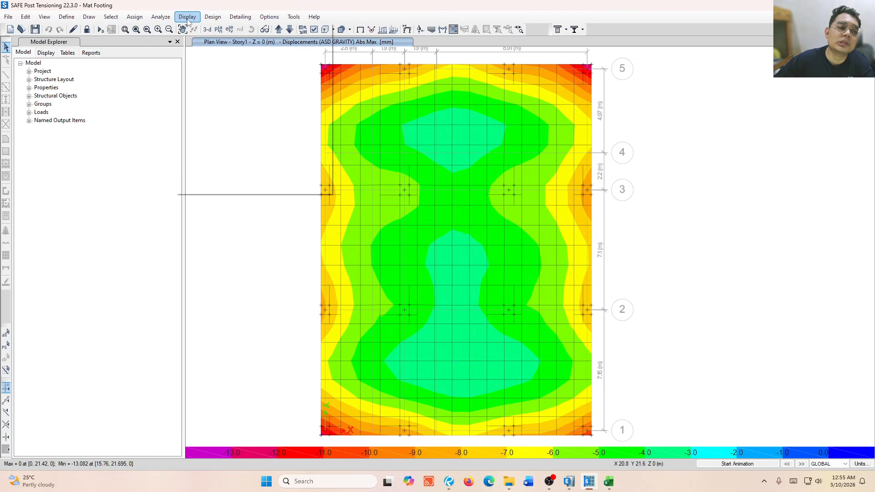
pyautogui.moveTo(213, 73)
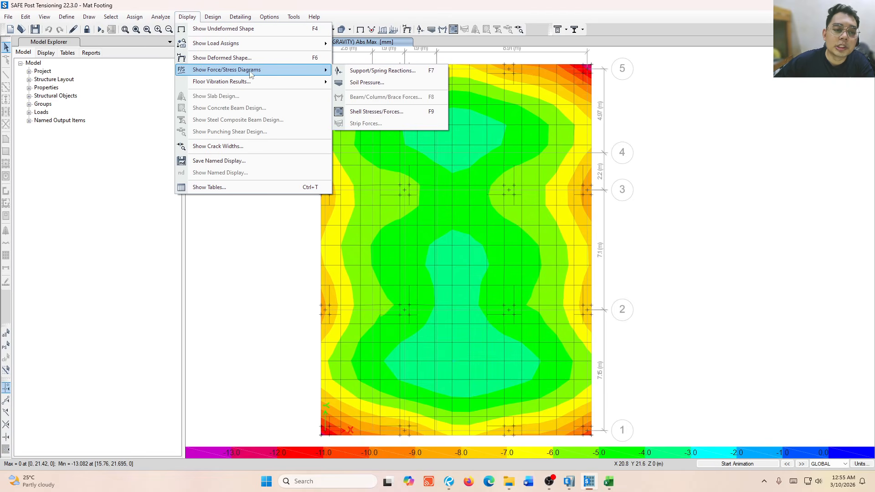
pyautogui.click(371, 84)
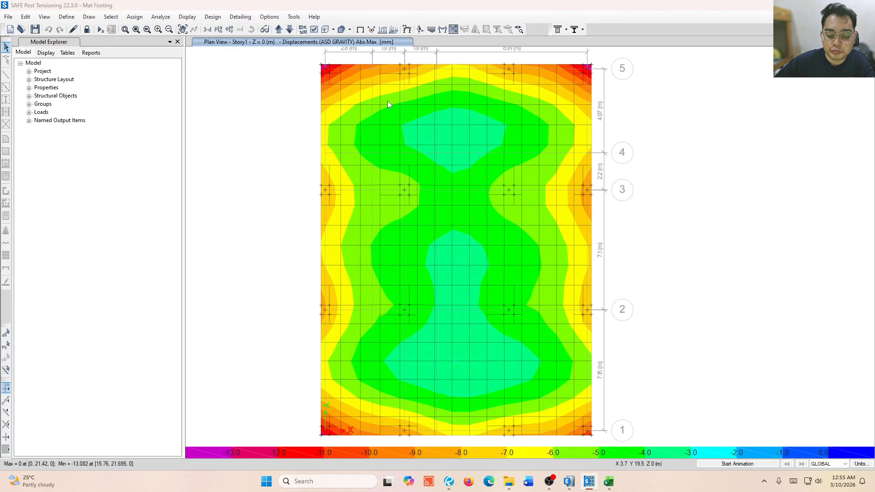
pyautogui.click(263, 164)
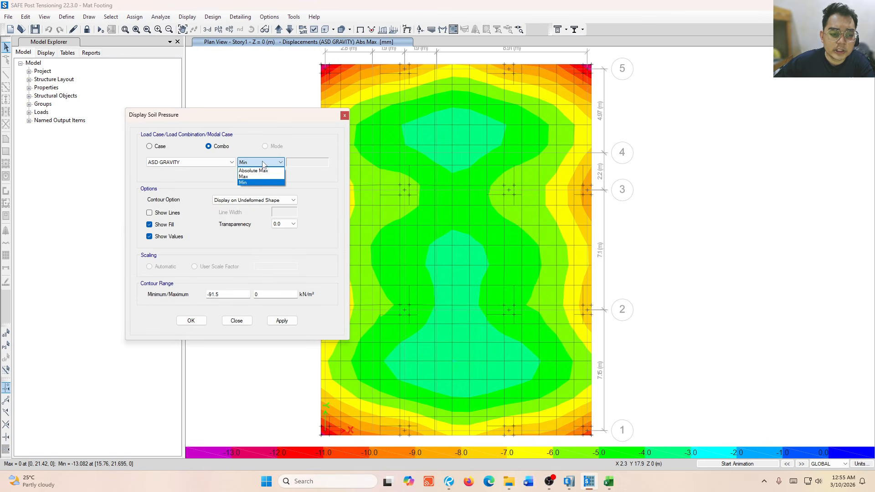
pyautogui.click(248, 184)
pyautogui.doubleClick(221, 294)
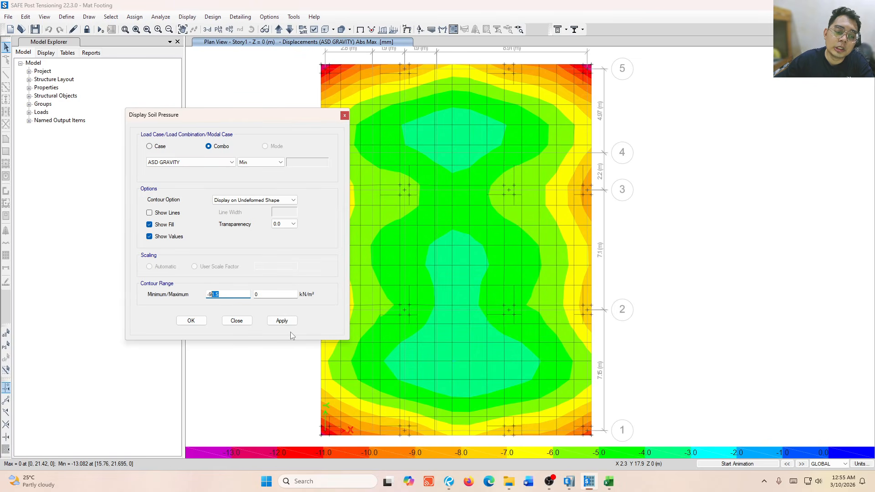
pyautogui.click(286, 321)
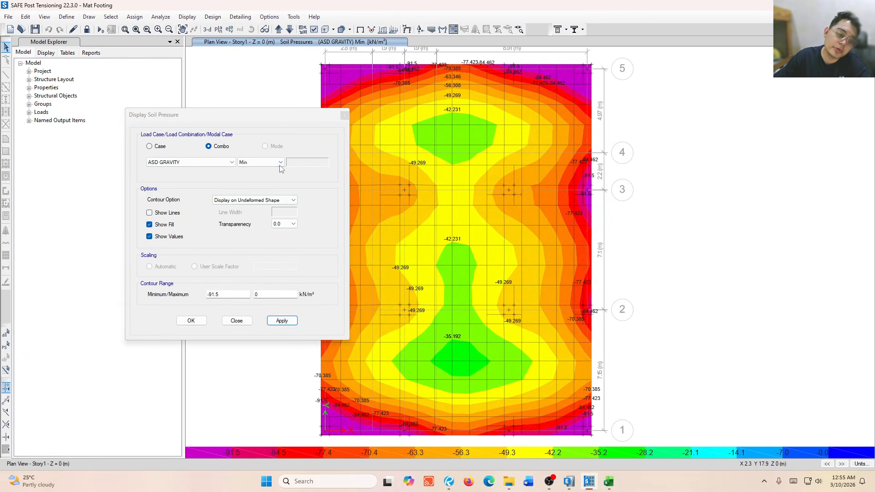
pyautogui.click(270, 114)
pyautogui.moveTo(219, 111); pyautogui.dragTo(163, 92)
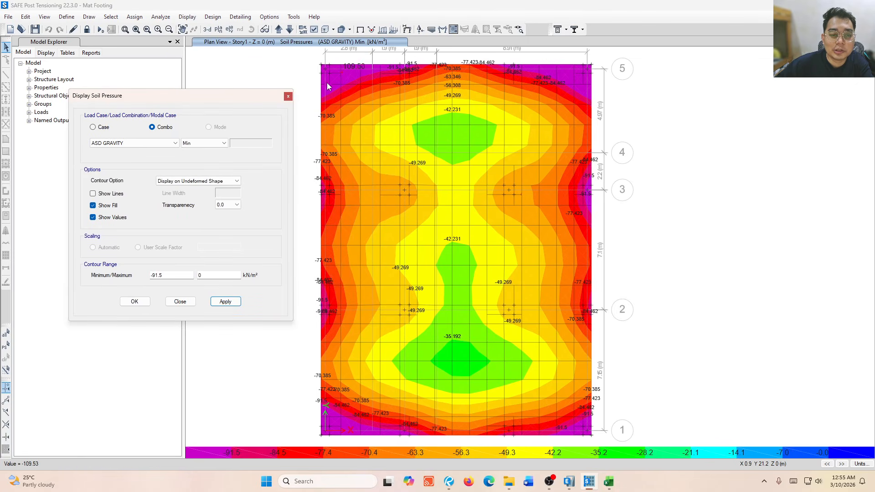
# Examine the soil pressure values across the mat, especially around the corner at A-5, against the 91.5 kN/m² limit
pyautogui.scroll(4, 335, 79)
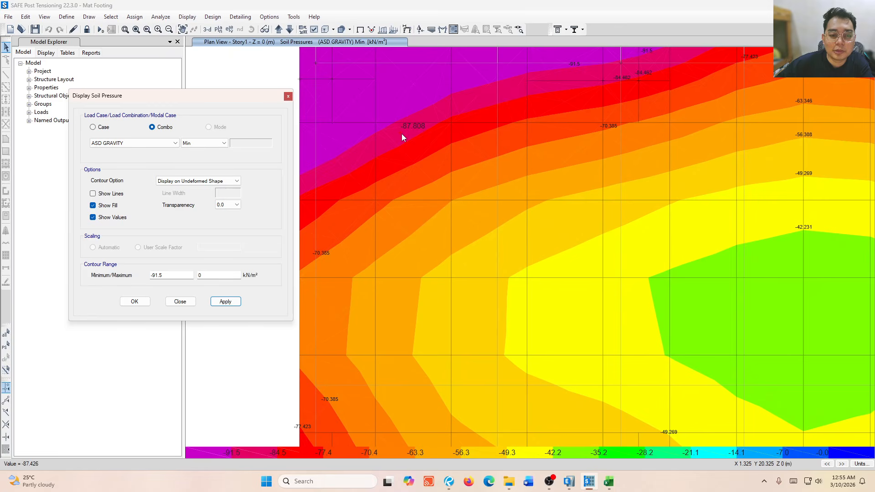
pyautogui.scroll(2, 402, 108)
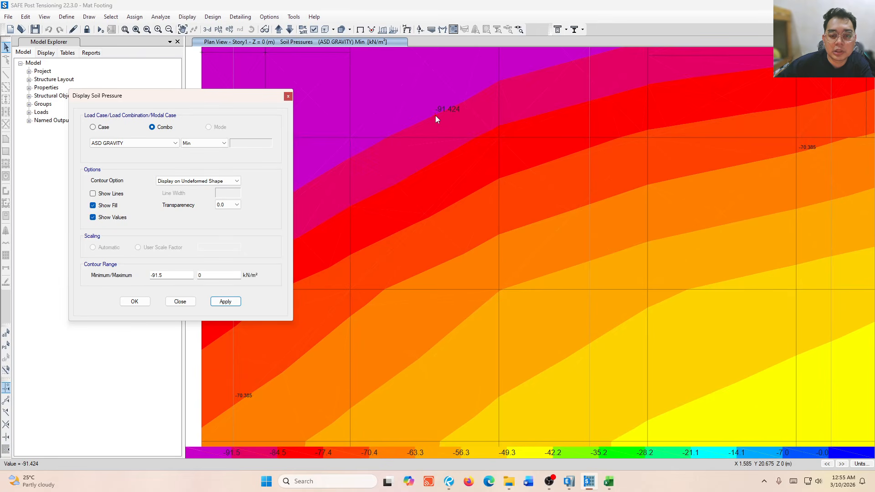
pyautogui.scroll(-4, 406, 89)
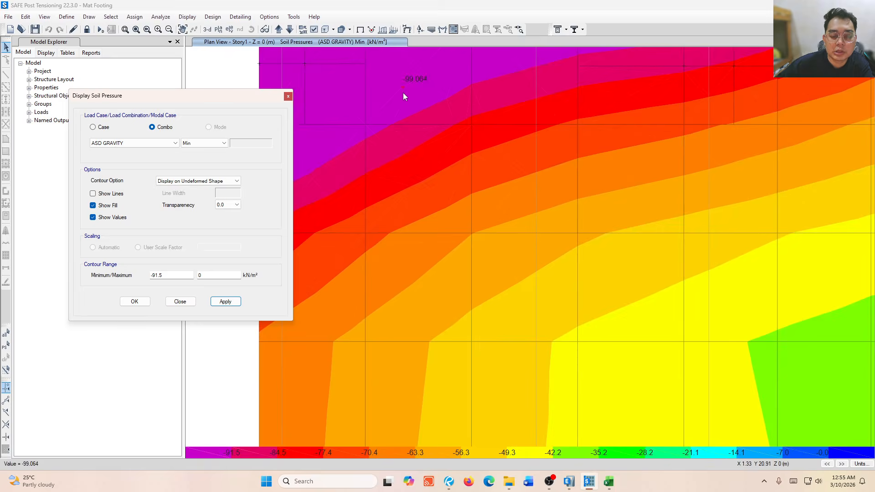
pyautogui.scroll(-1, 436, 156)
pyautogui.scroll(1, 437, 158)
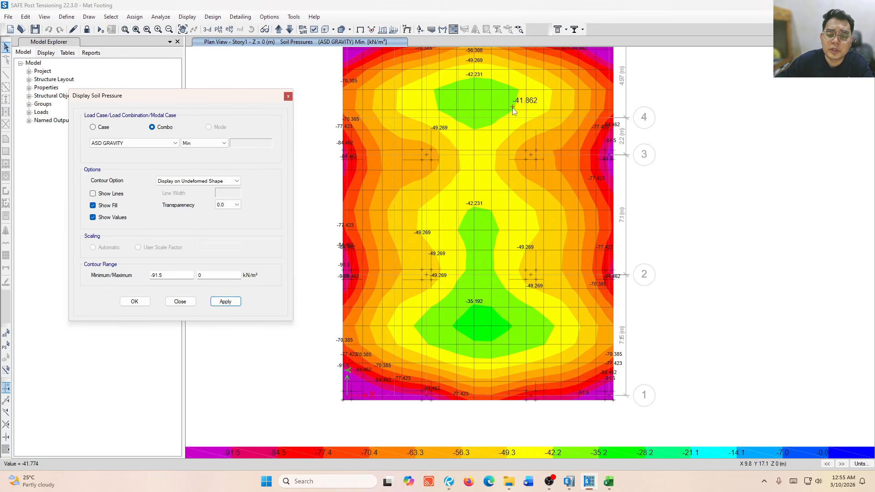
pyautogui.moveTo(513, 107); pyautogui.dragTo(501, 167, button='middle')
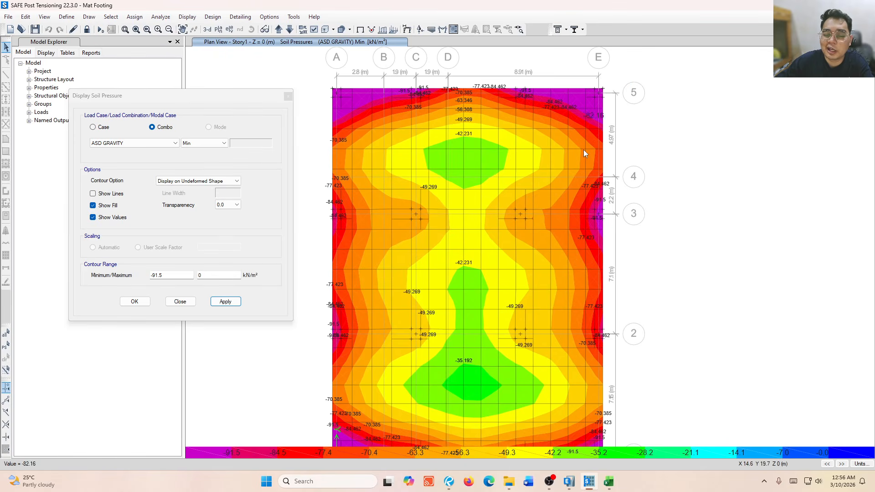
pyautogui.moveTo(581, 149); pyautogui.dragTo(570, 134, button='middle')
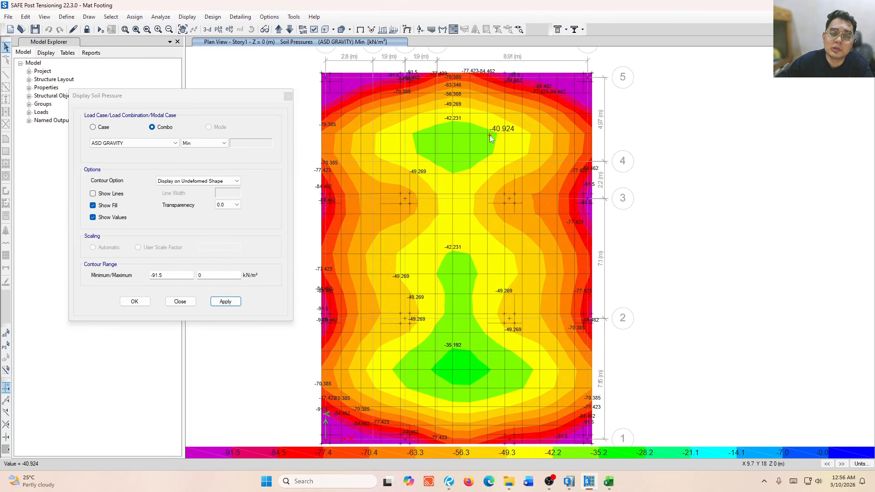
pyautogui.scroll(-2, 477, 126)
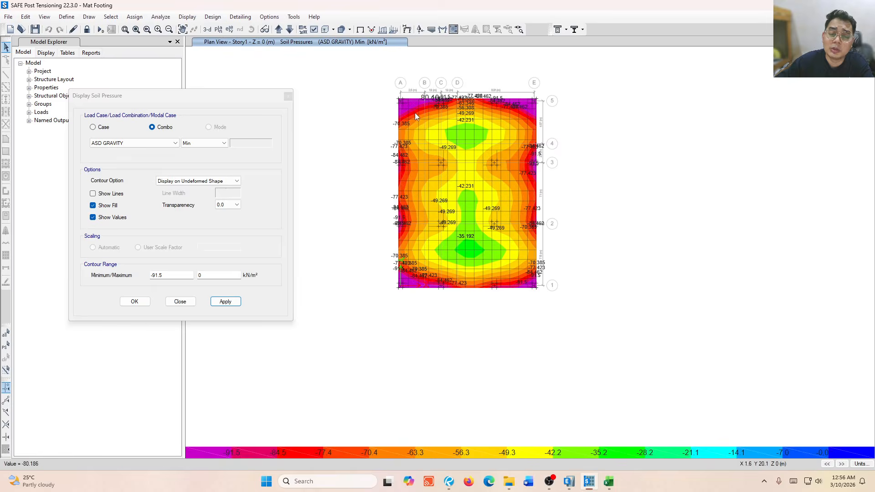
pyautogui.scroll(2, 415, 115)
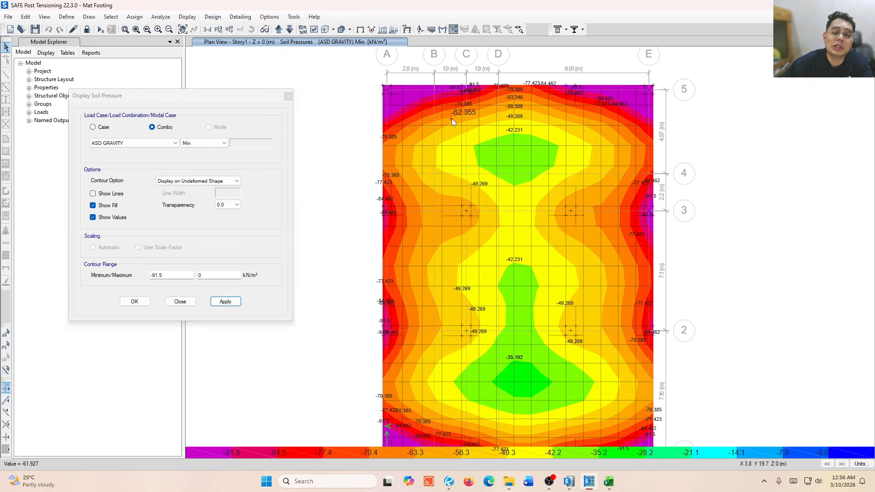
pyautogui.scroll(5, 404, 94)
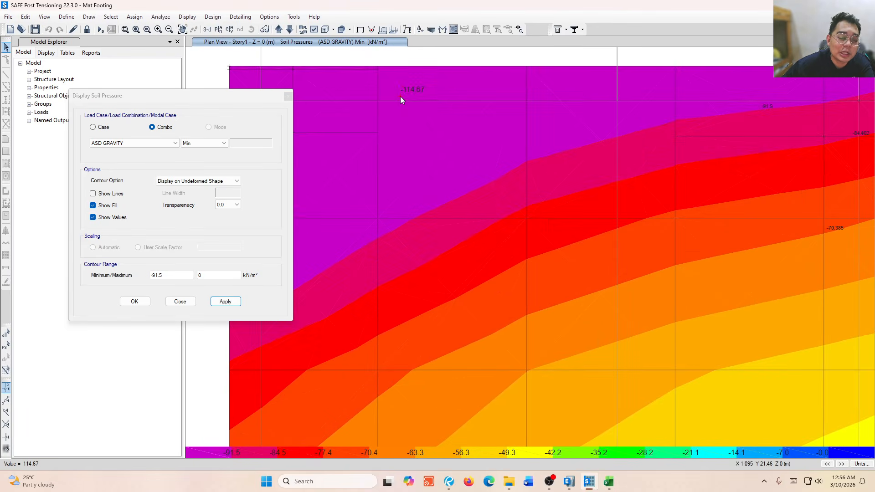
pyautogui.scroll(-5, 400, 97)
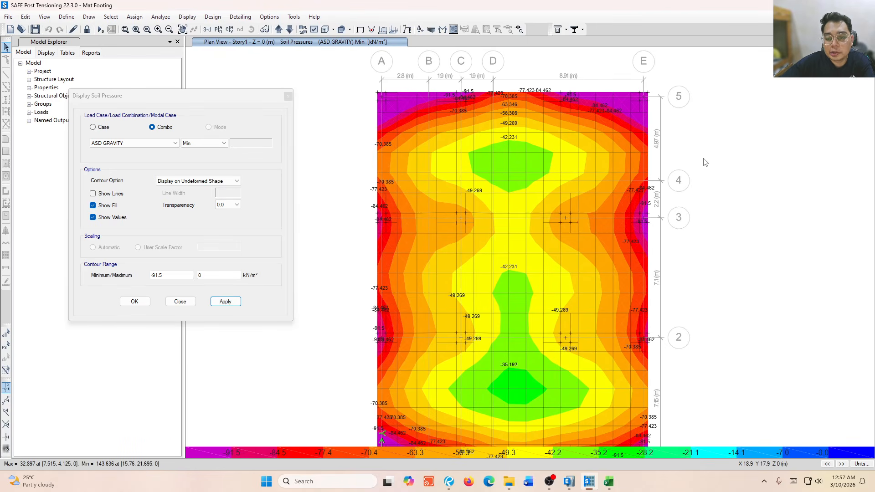
pyautogui.moveTo(494, 149); pyautogui.dragTo(476, 115, button='middle')
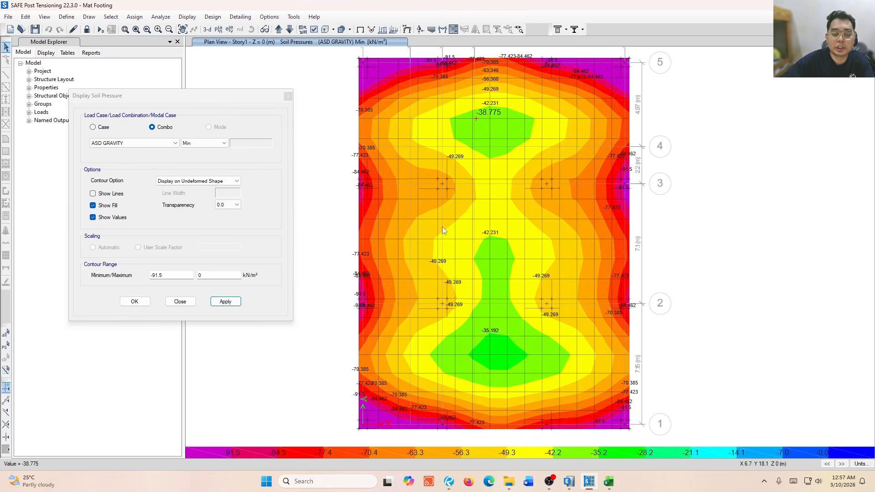
# Switch to the soil boring report in Revu, rotate the pages upright and find the soil bearing capacity summary in Table 3
pyautogui.scroll(5, 410, 69)
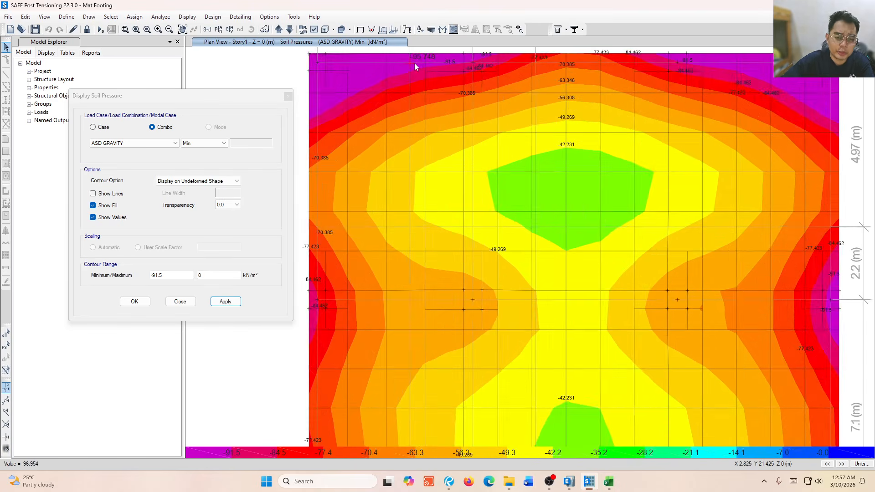
pyautogui.click(449, 482)
pyautogui.keyDown('ctrl'); pyautogui.scroll(-2, 501, 296); pyautogui.keyUp('ctrl')
pyautogui.scroll(-7, 492, 276)
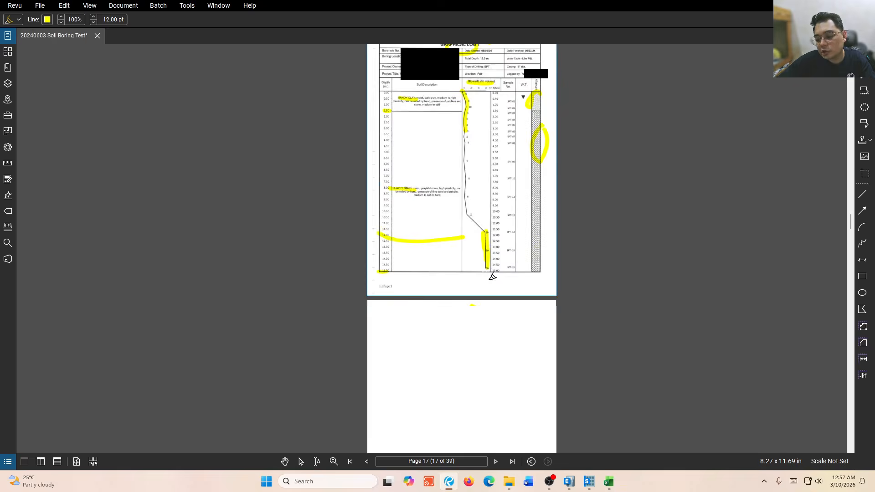
pyautogui.scroll(-20, 492, 276)
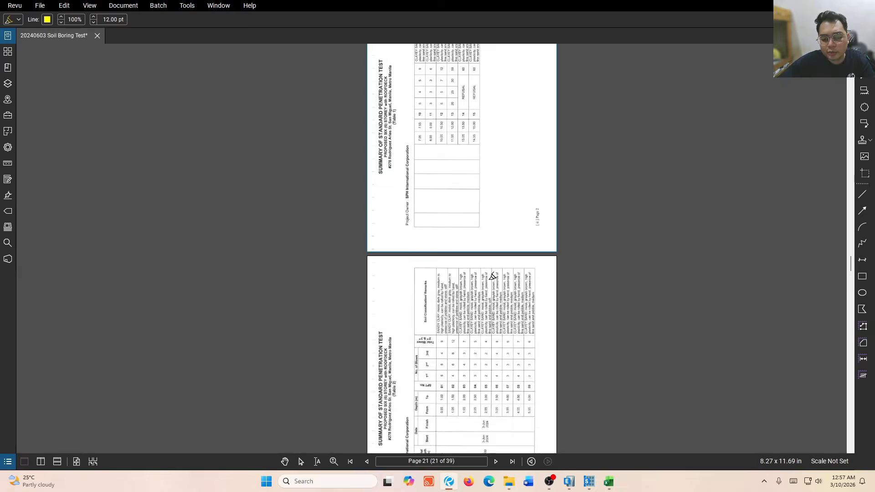
pyautogui.hotkey('ctrl', 'shift', '+')
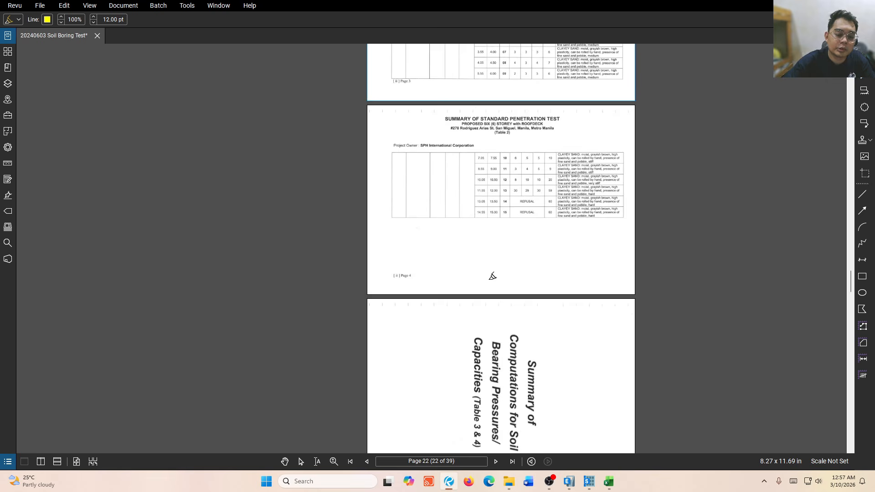
pyautogui.scroll(-8, 492, 276)
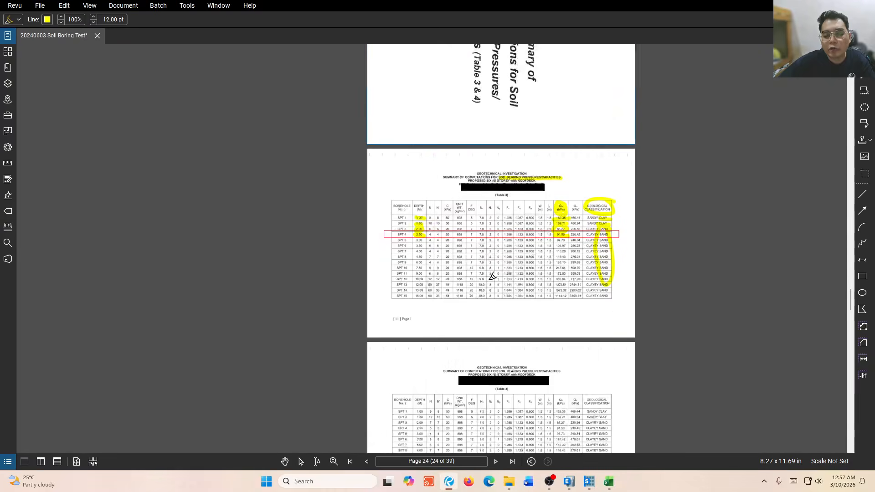
pyautogui.keyDown('ctrl'); pyautogui.scroll(2, 522, 246); pyautogui.keyUp('ctrl')
pyautogui.keyDown('ctrl'); pyautogui.scroll(1, 336, 226); pyautogui.keyUp('ctrl')
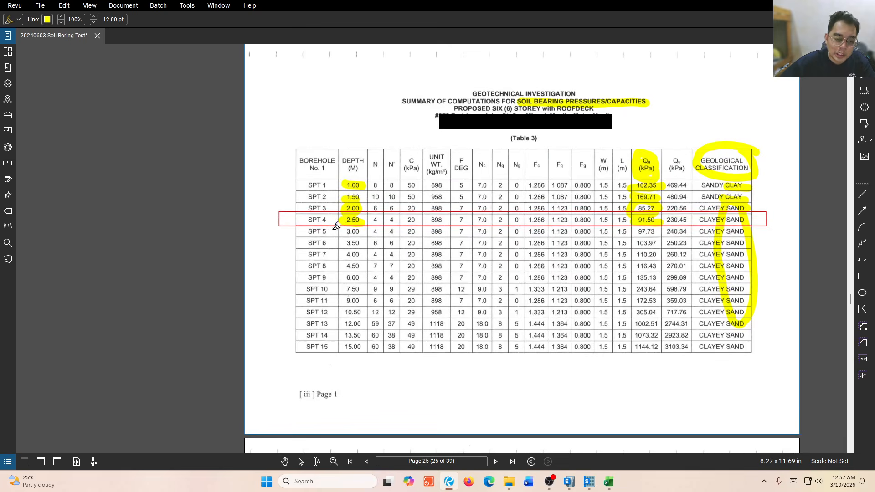
pyautogui.keyDown('ctrl'); pyautogui.scroll(1, 335, 224); pyautogui.keyUp('ctrl')
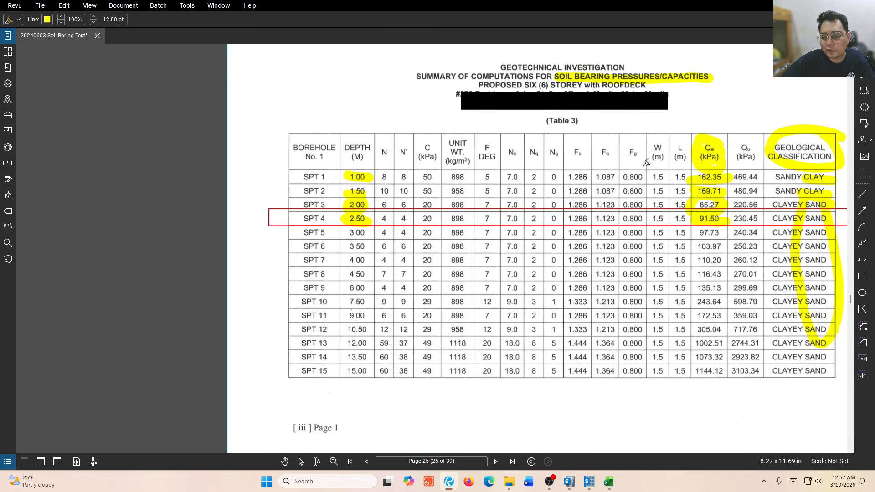
pyautogui.keyDown('ctrl'); pyautogui.scroll(1, 680, 166); pyautogui.keyUp('ctrl')
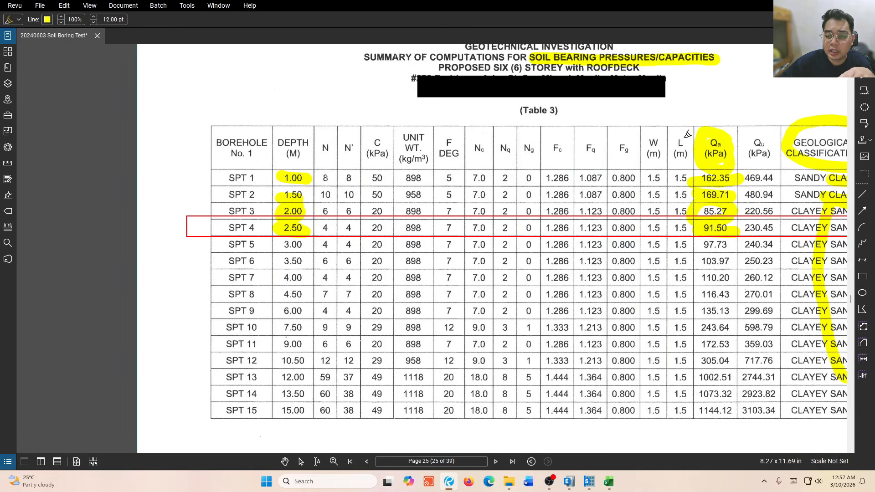
# Highlight the W (m) heading and its first 1.5 value in Table 3, and draw an arrow from W to the Qa column
pyautogui.moveTo(676, 139)
pyautogui.mouseDown()
pyautogui.moveTo(644, 135)
pyautogui.moveTo(665, 137)
pyautogui.mouseUp()
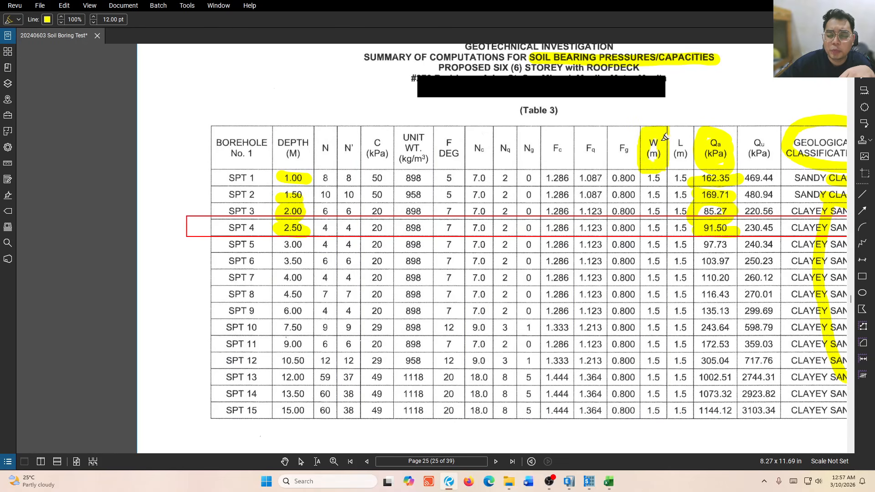
pyautogui.moveTo(653, 176)
pyautogui.mouseDown()
pyautogui.moveTo(651, 190)
pyautogui.moveTo(659, 170)
pyautogui.mouseUp()
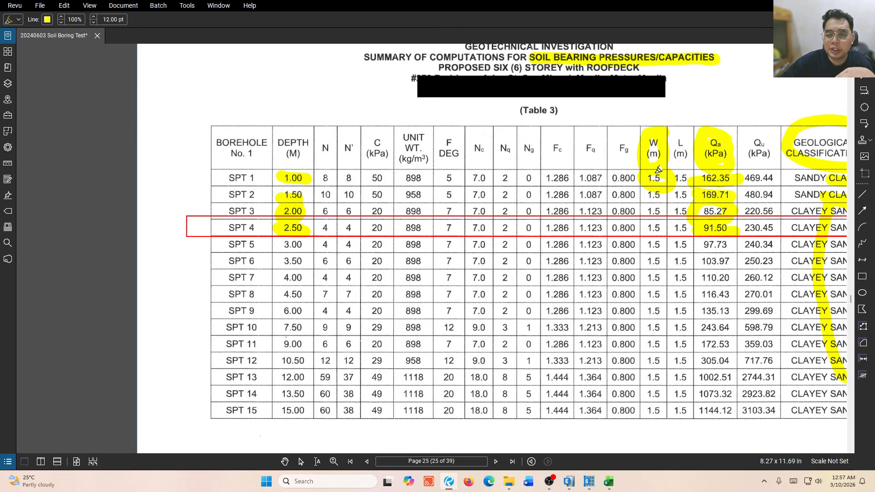
pyautogui.moveTo(657, 124)
pyautogui.mouseDown()
pyautogui.moveTo(668, 101)
pyautogui.moveTo(729, 115)
pyautogui.moveTo(750, 102)
pyautogui.mouseUp()
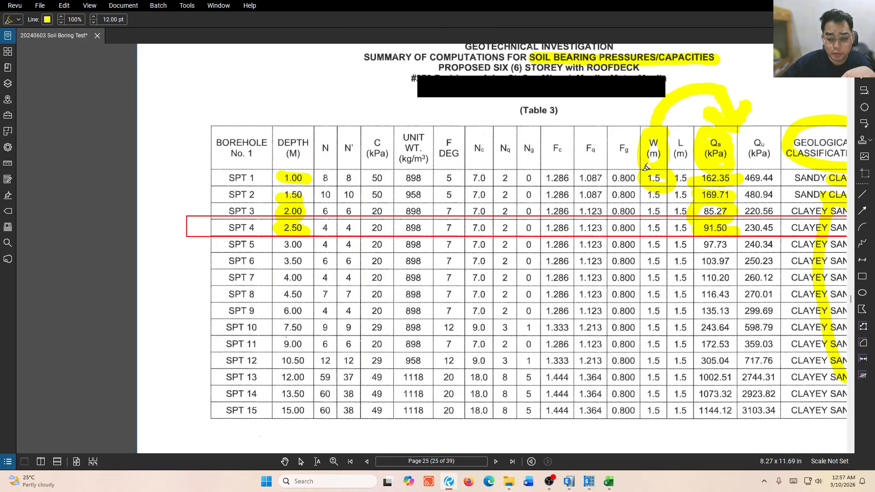
# Highlight the 1.5 m footing widths and lengths with their Qa values, and mark the whole SPT 4 row at 2.50 m depth
pyautogui.moveTo(663, 178)
pyautogui.mouseDown()
pyautogui.moveTo(678, 199)
pyautogui.moveTo(654, 210)
pyautogui.moveTo(687, 222)
pyautogui.moveTo(678, 225)
pyautogui.mouseUp()
pyautogui.moveTo(737, 222)
pyautogui.mouseDown()
pyautogui.moveTo(698, 218)
pyautogui.moveTo(725, 228)
pyautogui.mouseUp()
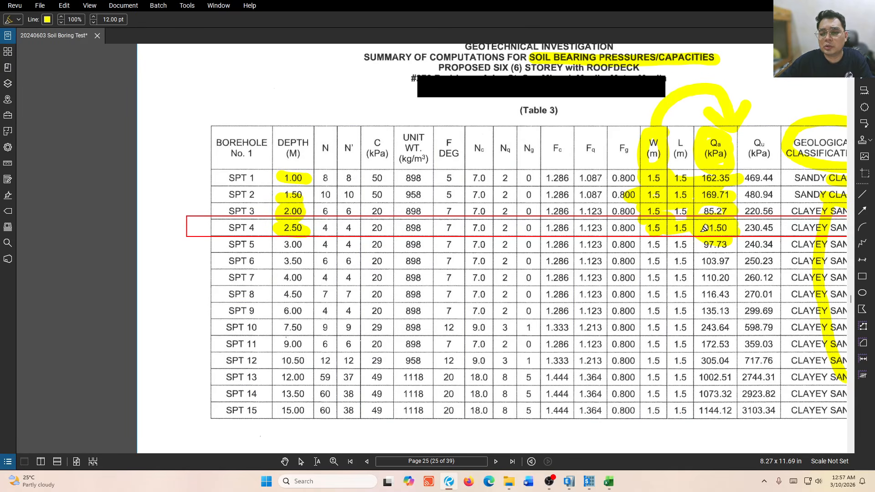
pyautogui.moveTo(176, 233); pyautogui.dragTo(771, 219)
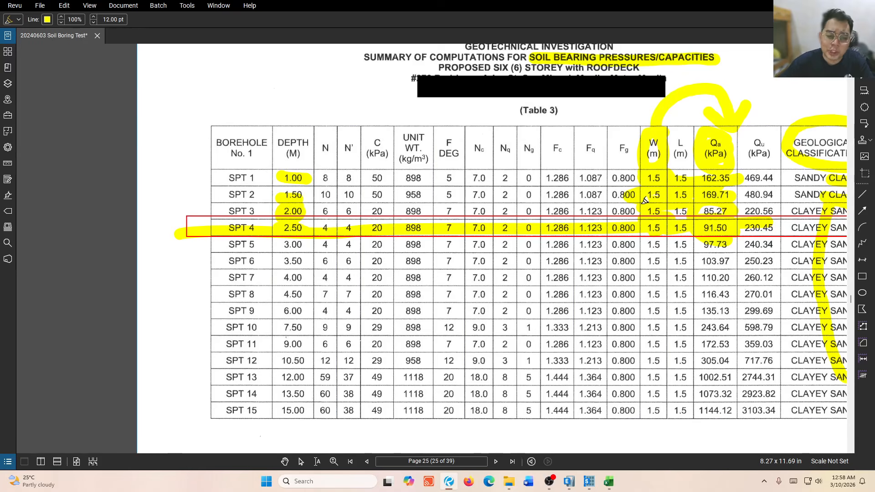
pyautogui.scroll(-2, 479, 228)
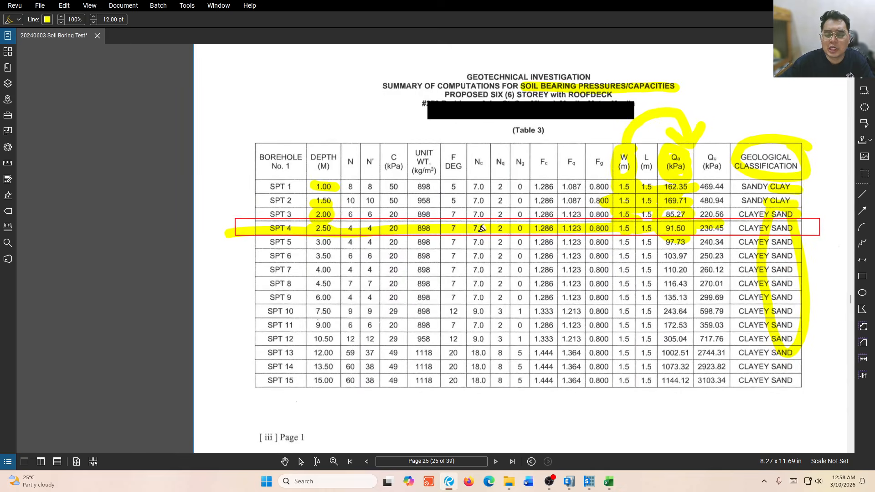
pyautogui.scroll(-1, 479, 226)
pyautogui.scroll(1, 292, 98)
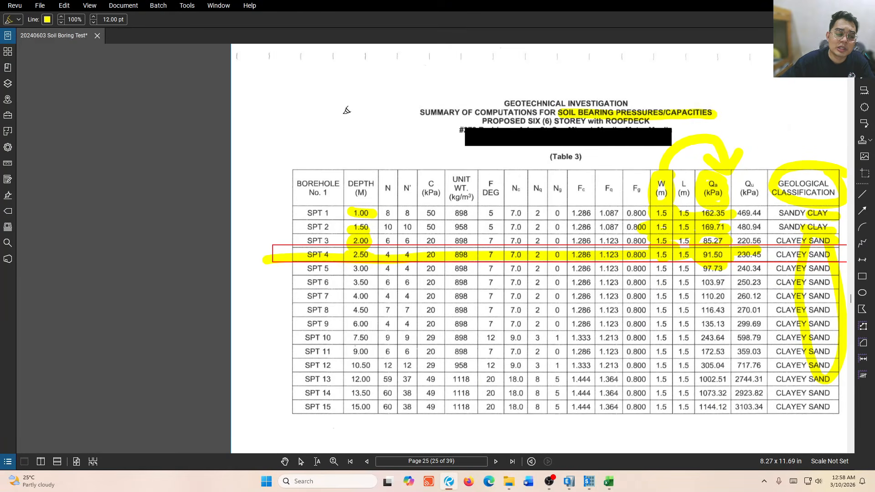
pyautogui.scroll(-1, 542, 258)
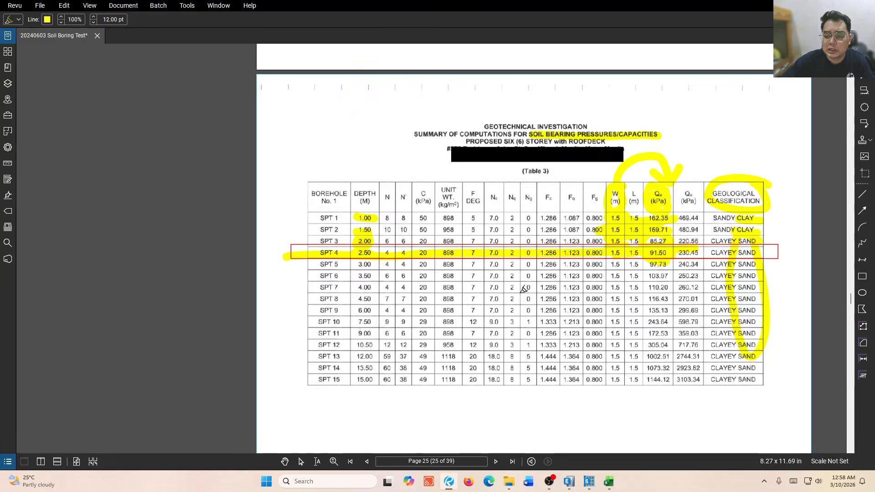
# Switch back to SAFE, close the soil pressure settings and inspect the ASD GRAVITY pressures over the whole mat
pyautogui.click(590, 482)
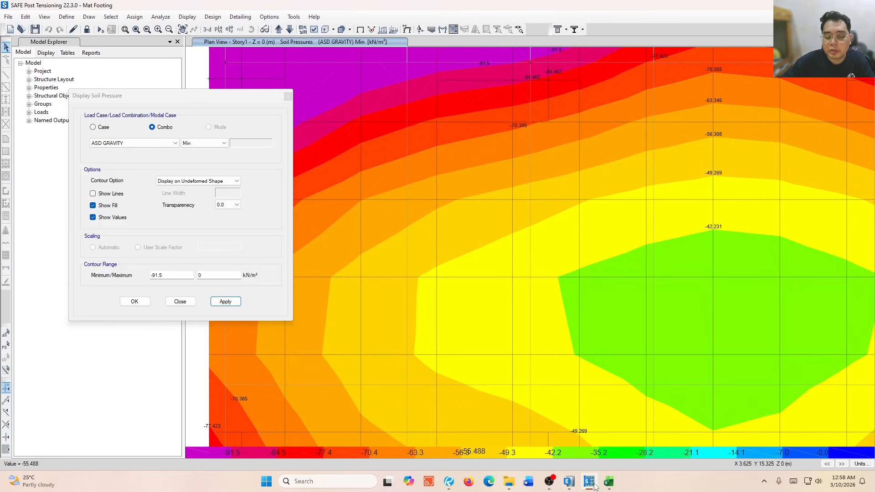
pyautogui.click(288, 96)
pyautogui.scroll(-1, 335, 117)
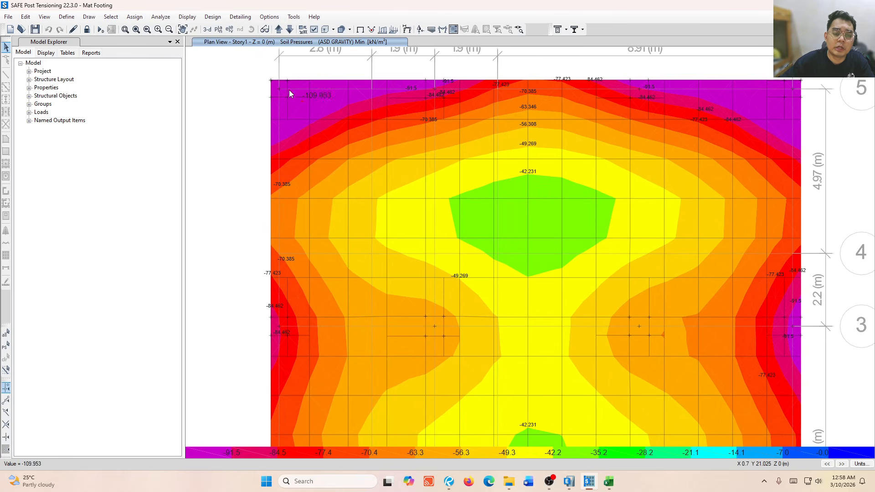
pyautogui.scroll(-2, 289, 91)
pyautogui.moveTo(362, 240); pyautogui.dragTo(372, 195, button='middle')
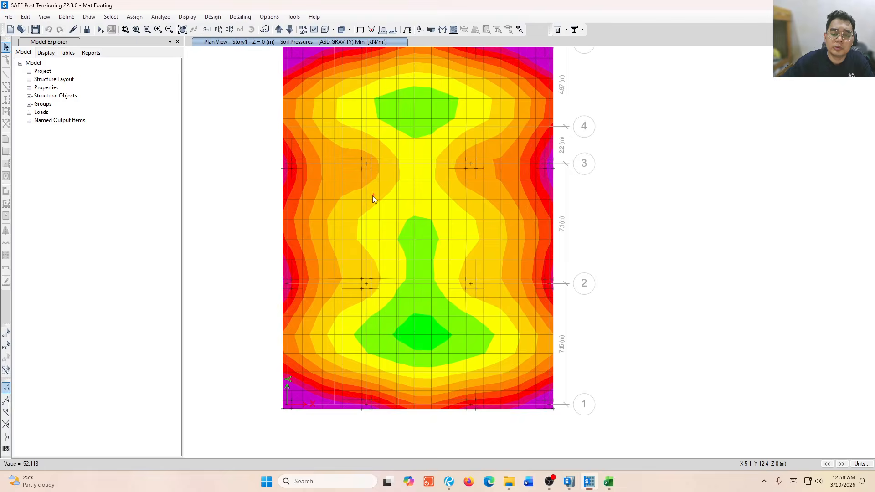
pyautogui.moveTo(294, 91); pyautogui.dragTo(302, 131, button='middle')
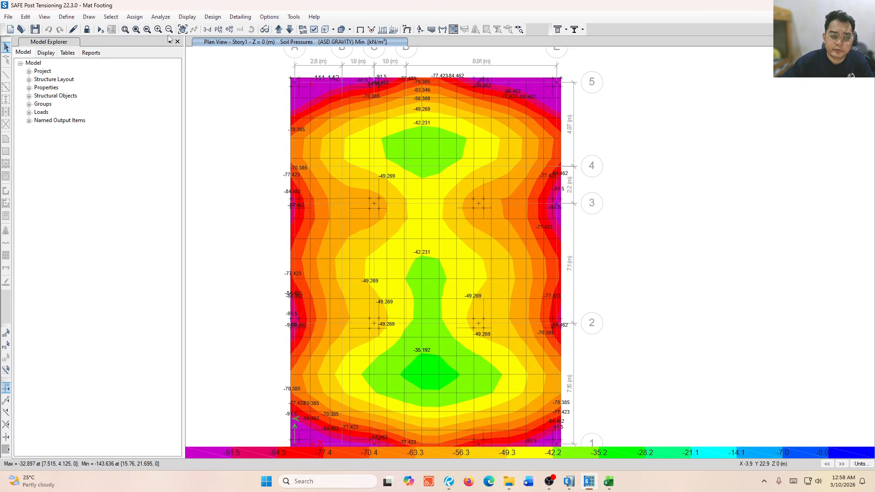
# Display the soil pressure contours for the ASD TRANSIENT combination with Min values and a contour range of -91.5*4/3 (-122) to 0 kN/m²
pyautogui.click(189, 17)
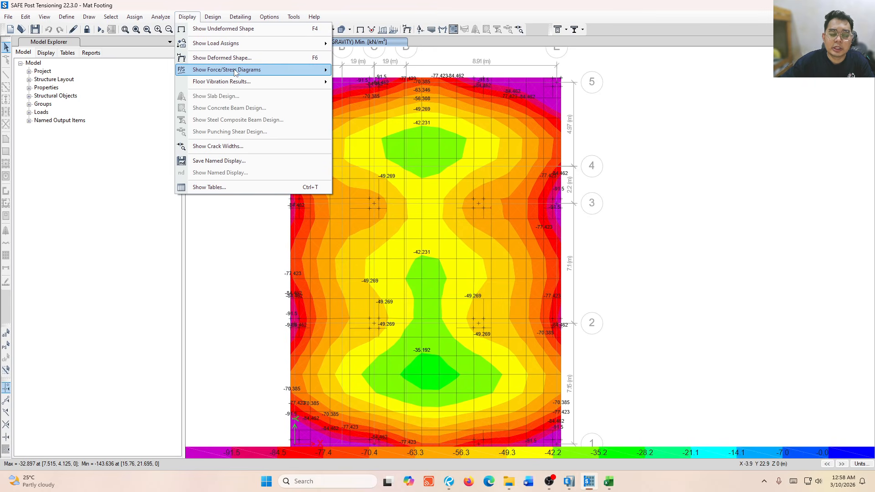
pyautogui.moveTo(317, 71)
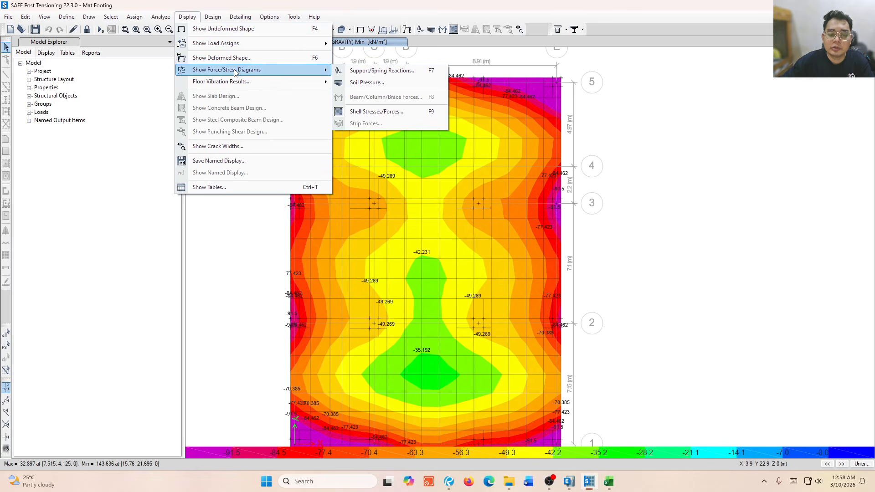
pyautogui.click(366, 82)
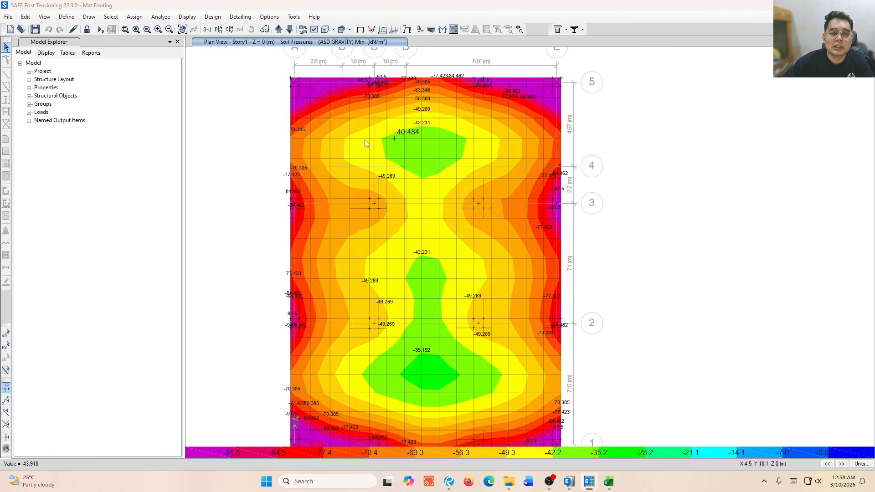
pyautogui.click(175, 143)
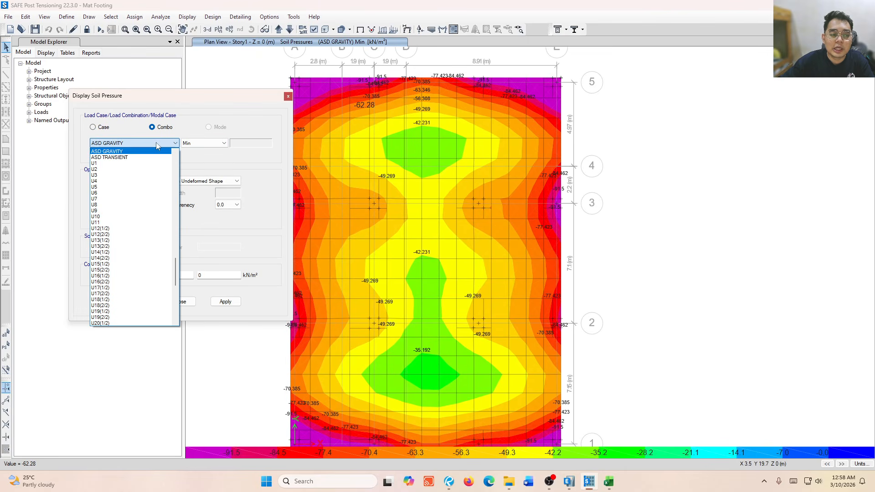
pyautogui.click(153, 157)
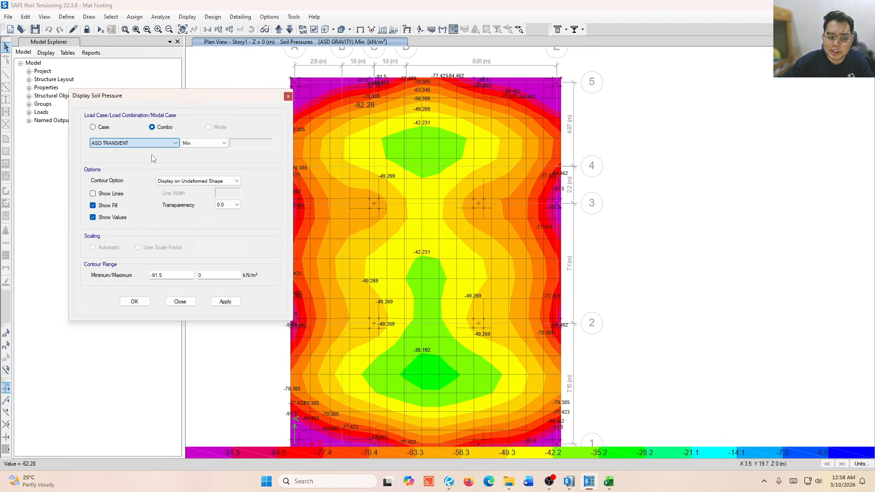
pyautogui.click(170, 275)
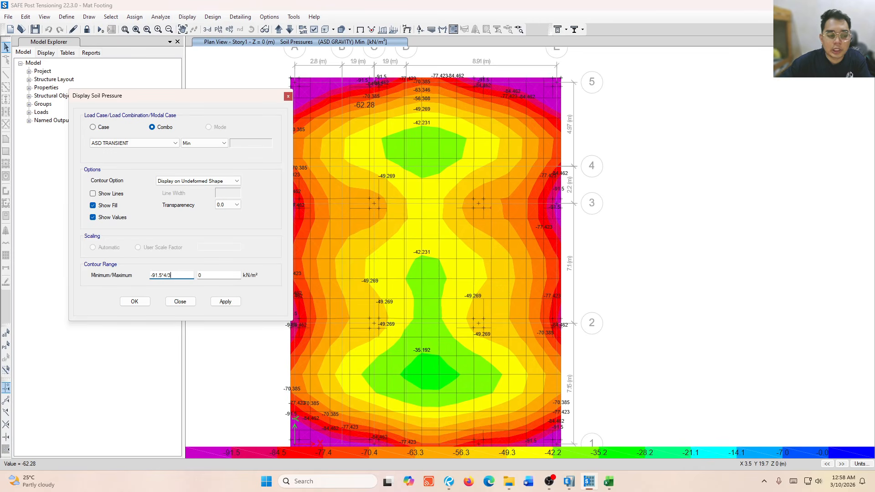
pyautogui.click(199, 278)
pyautogui.click(226, 302)
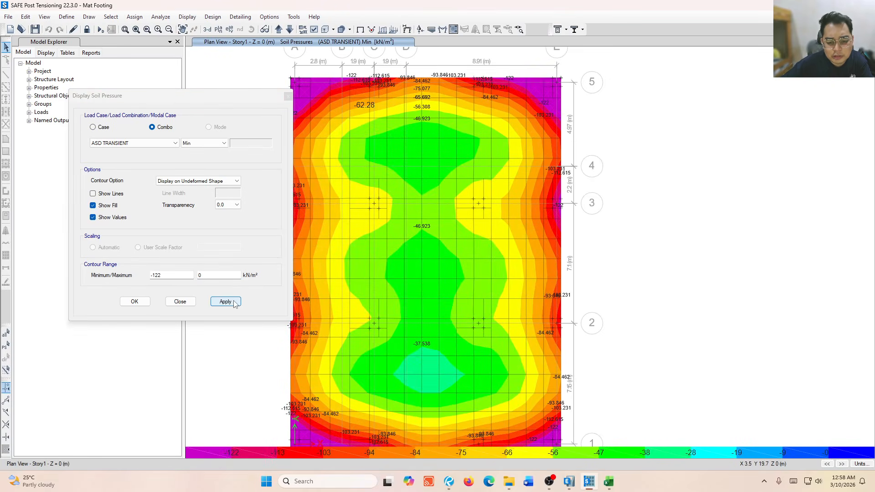
# Examine the ASD TRANSIENT soil pressures across the mat, especially around the corner at A-5, against the 122 kN/m² limit
pyautogui.moveTo(350, 104)
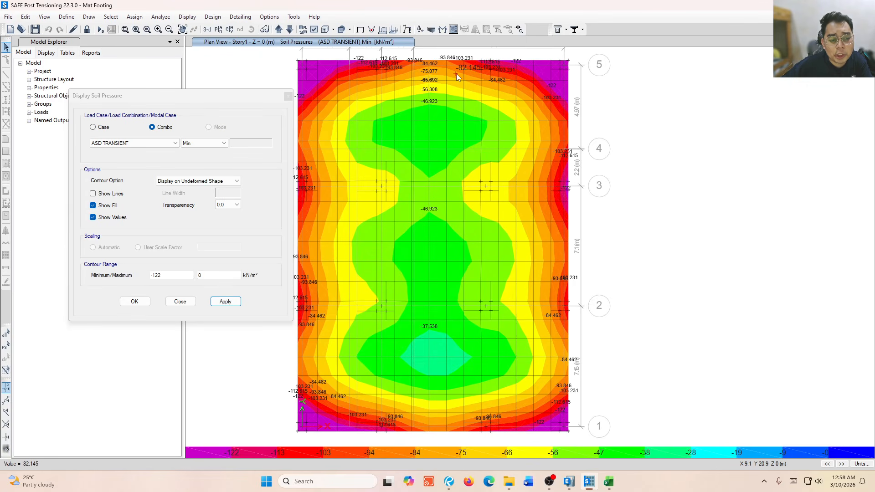
pyautogui.moveTo(315, 65)
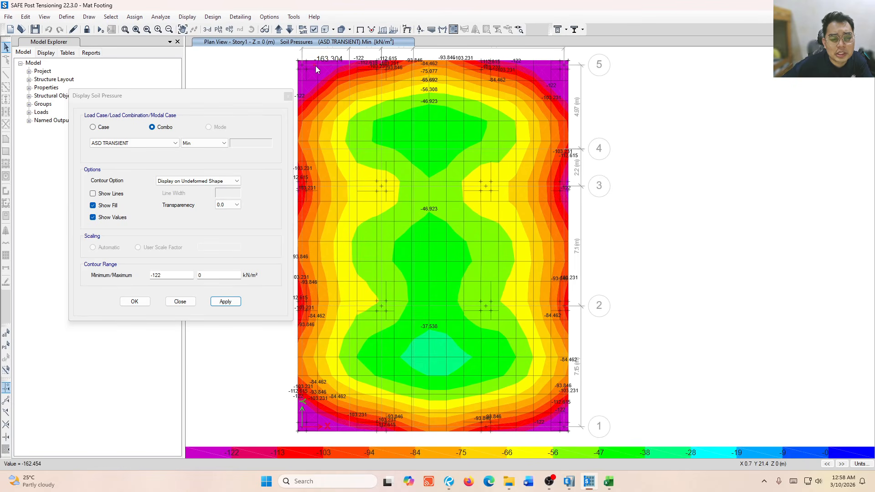
pyautogui.moveTo(300, 412)
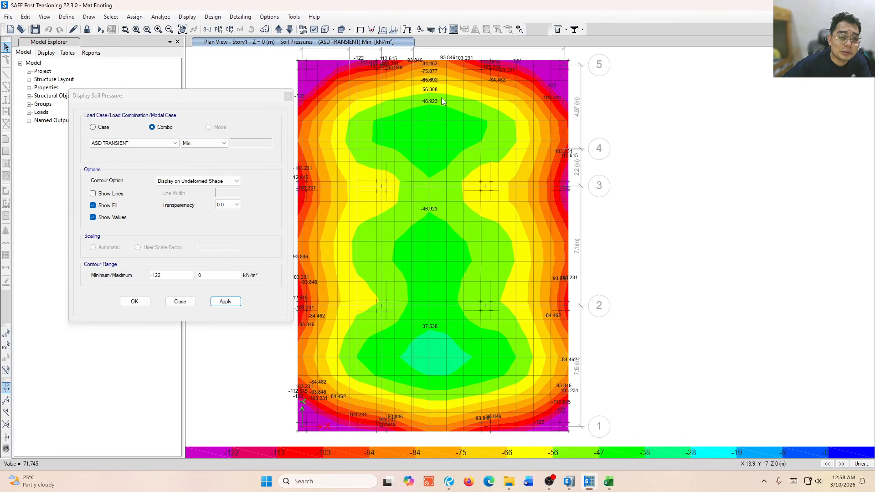
pyautogui.moveTo(442, 246)
pyautogui.moveTo(431, 162)
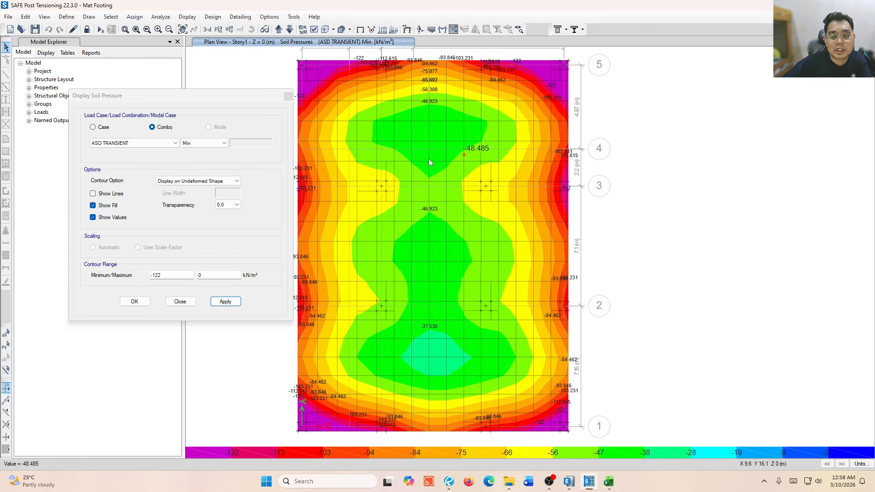
pyautogui.moveTo(313, 84)
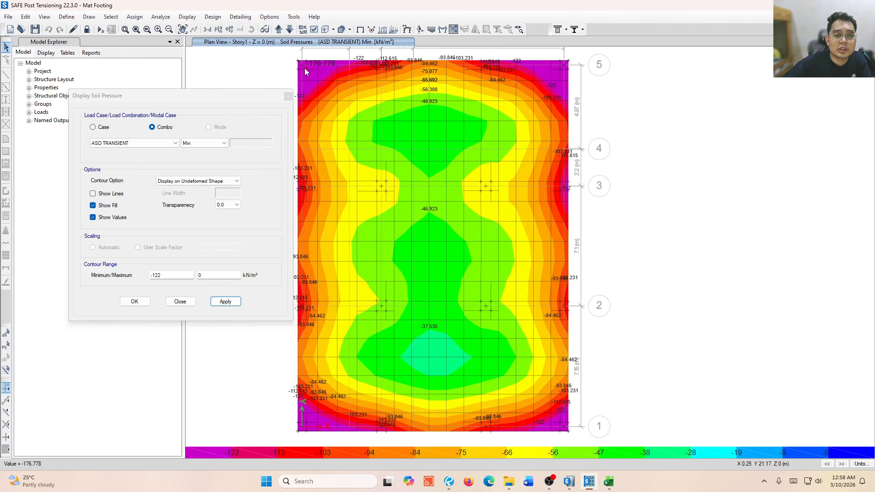
pyautogui.scroll(2, 305, 68)
pyautogui.scroll(-2, 436, 182)
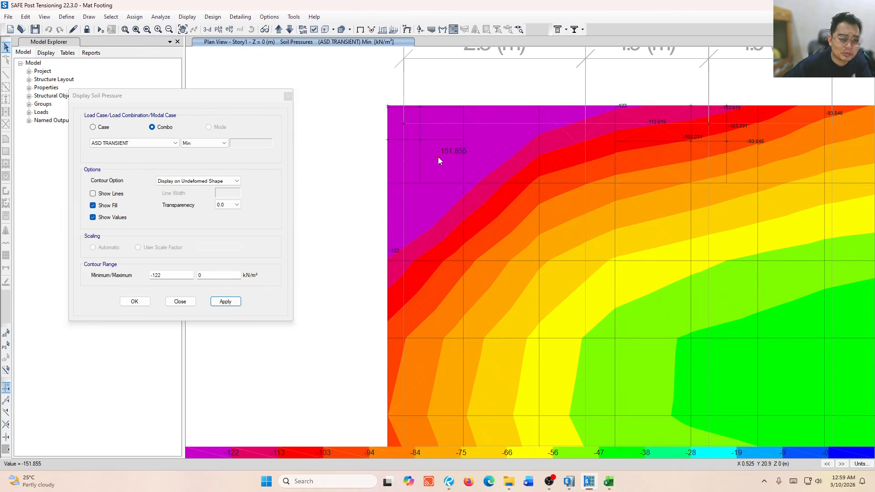
pyautogui.scroll(-3, 438, 157)
pyautogui.scroll(2, 429, 155)
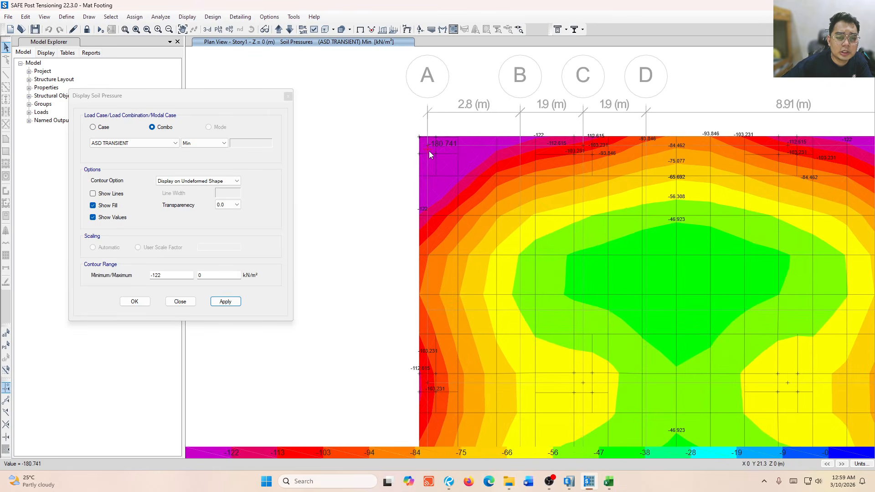
pyautogui.scroll(-3, 519, 121)
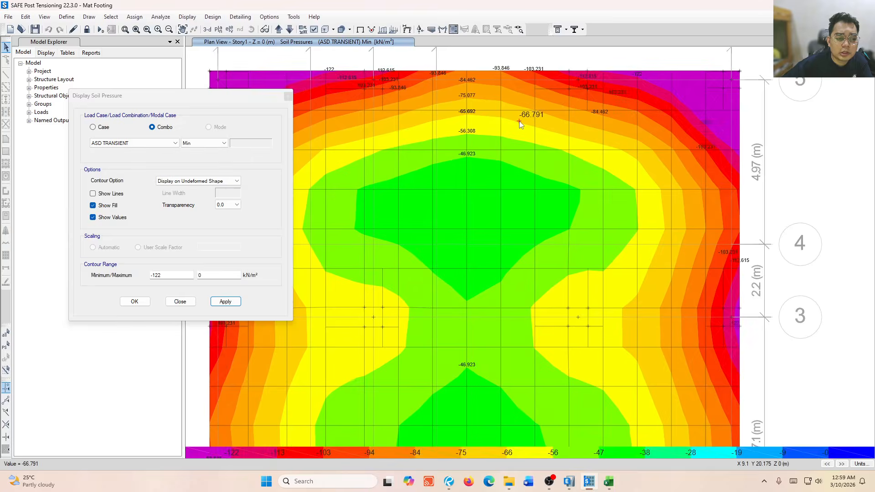
# Close the soil pressure settings and examine the ASD TRANSIENT pressures over the whole mat, particularly along its edges and corners
pyautogui.click(171, 276)
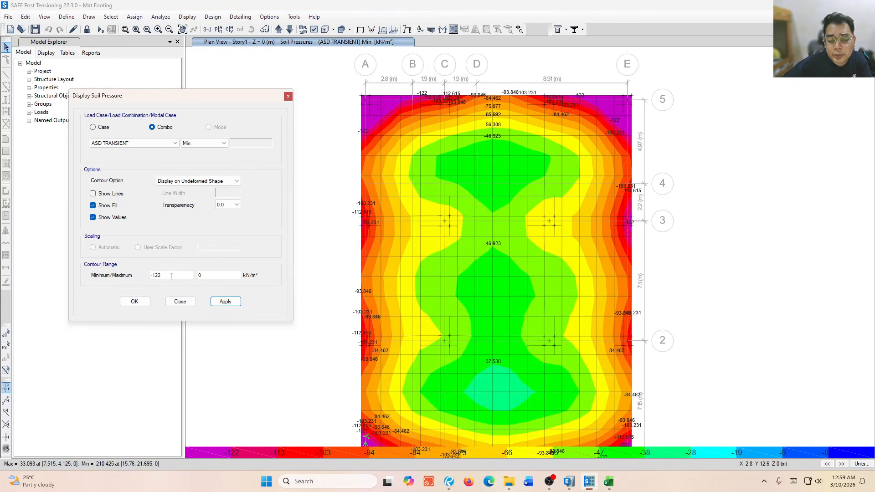
pyautogui.click(171, 276)
pyautogui.scroll(2, 362, 108)
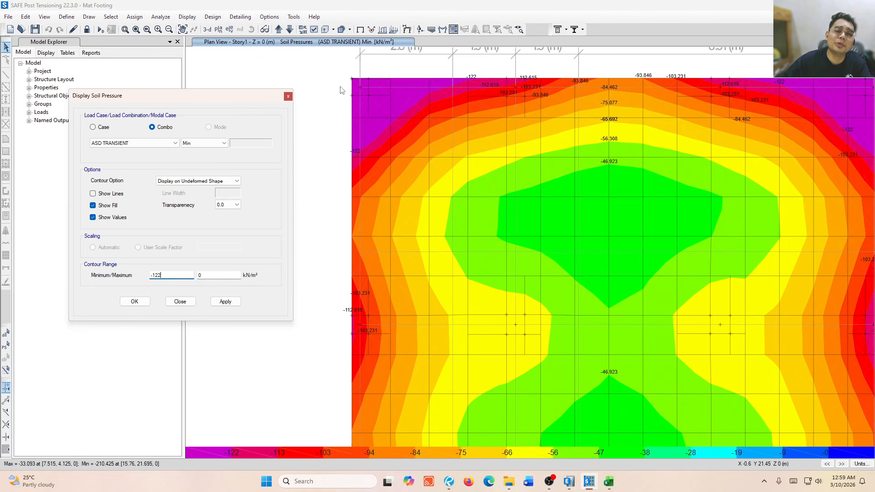
pyautogui.scroll(-1, 342, 89)
pyautogui.scroll(-3, 342, 90)
pyautogui.scroll(2, 404, 244)
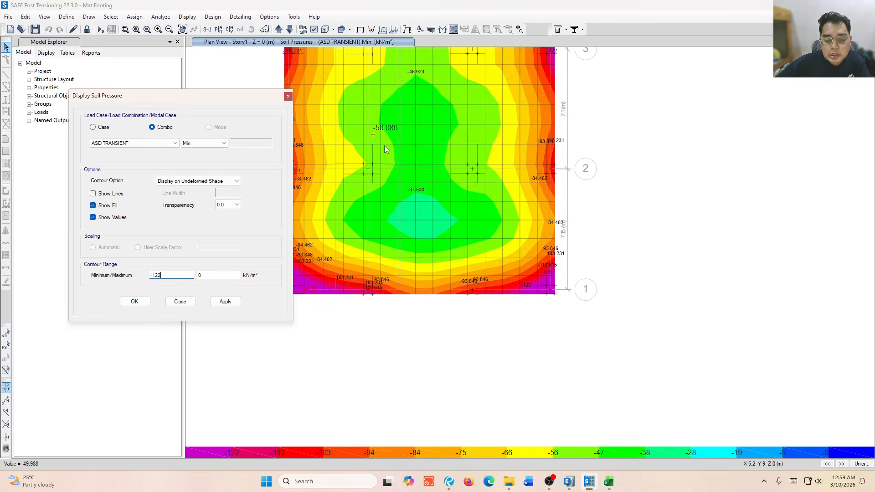
pyautogui.moveTo(384, 145); pyautogui.dragTo(450, 267, button='middle')
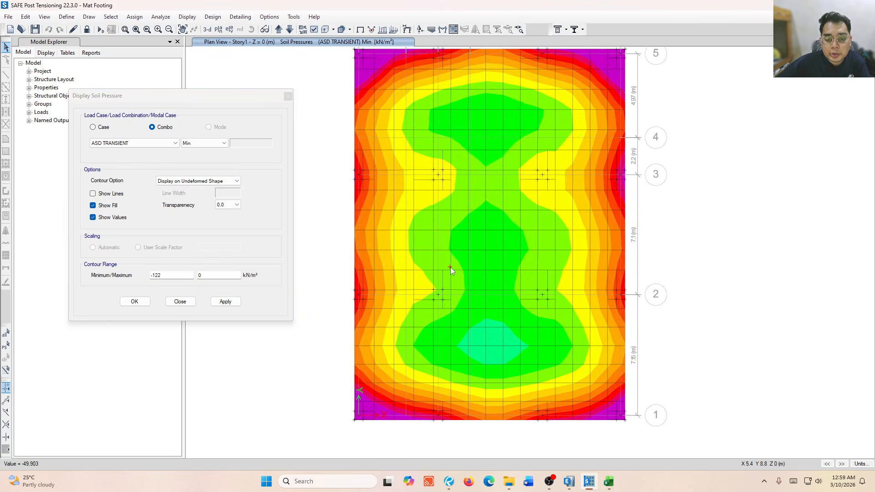
pyautogui.click(288, 97)
pyautogui.moveTo(486, 112); pyautogui.dragTo(471, 132, button='middle')
pyautogui.moveTo(465, 128)
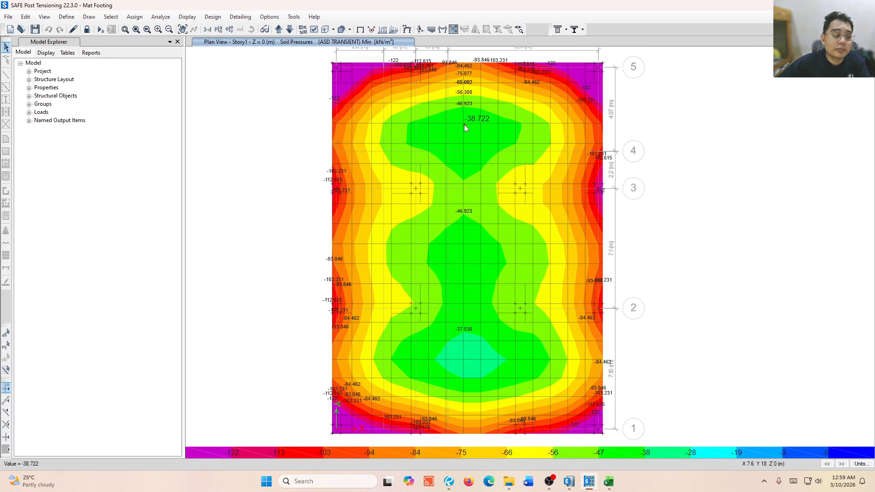
pyautogui.moveTo(390, 80)
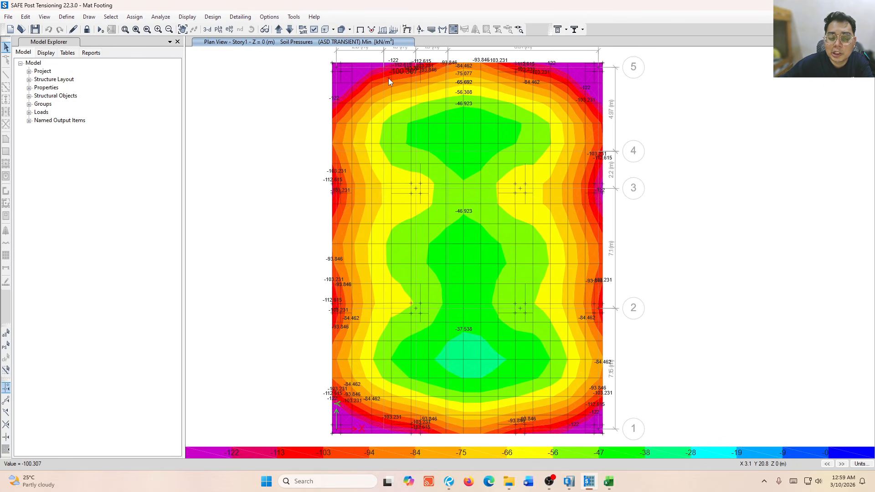
pyautogui.moveTo(377, 388)
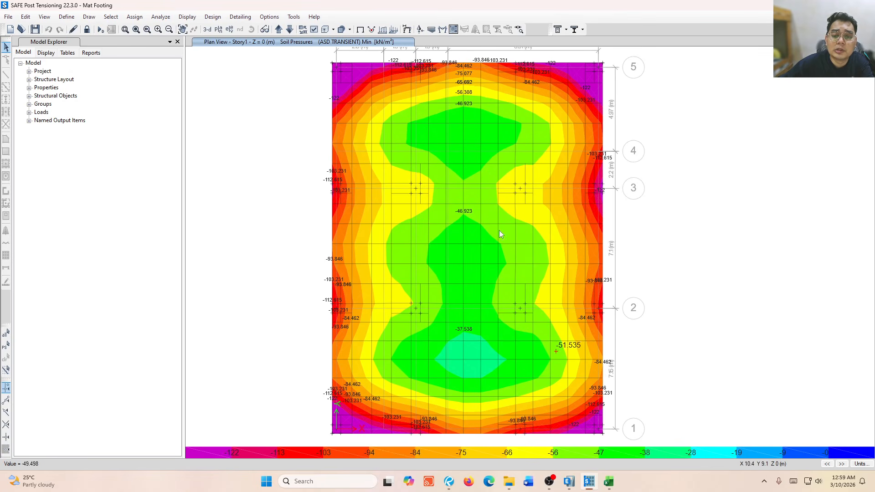
pyautogui.moveTo(544, 154)
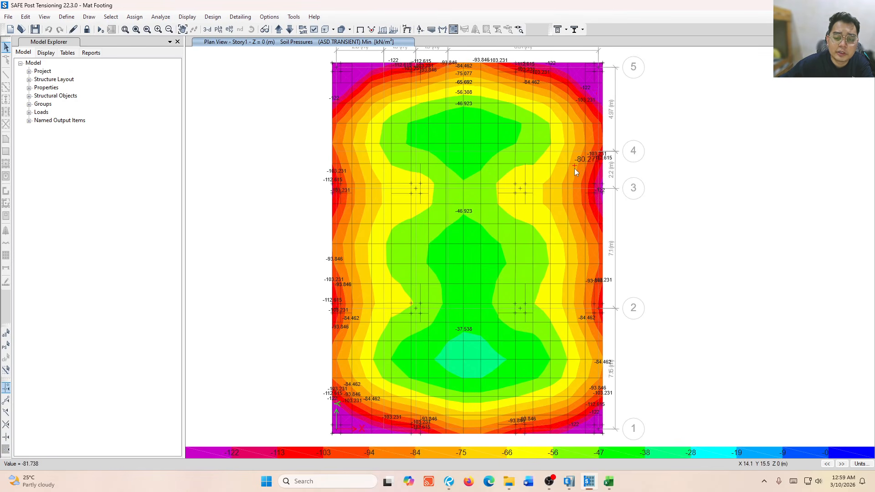
pyautogui.moveTo(591, 96)
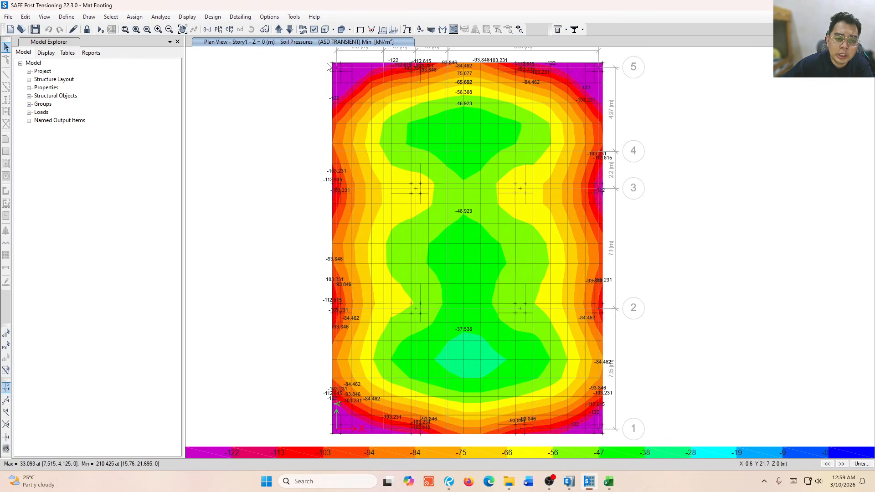
pyautogui.moveTo(375, 94)
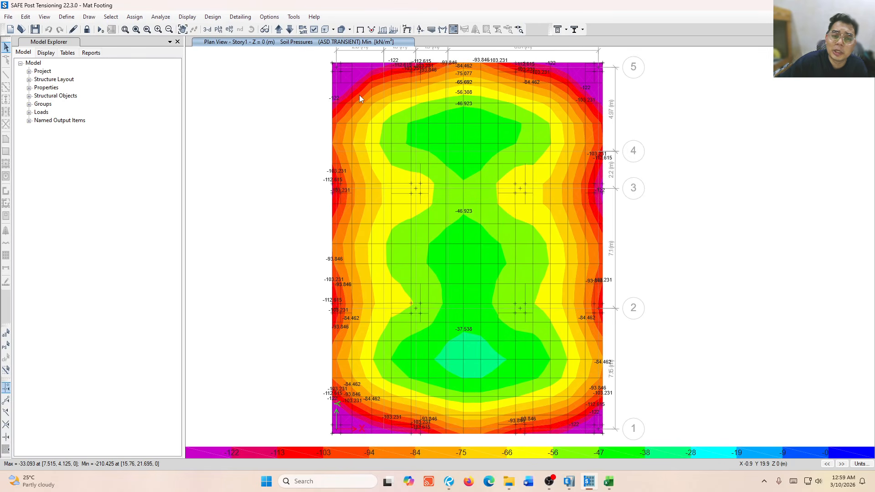
pyautogui.moveTo(352, 81)
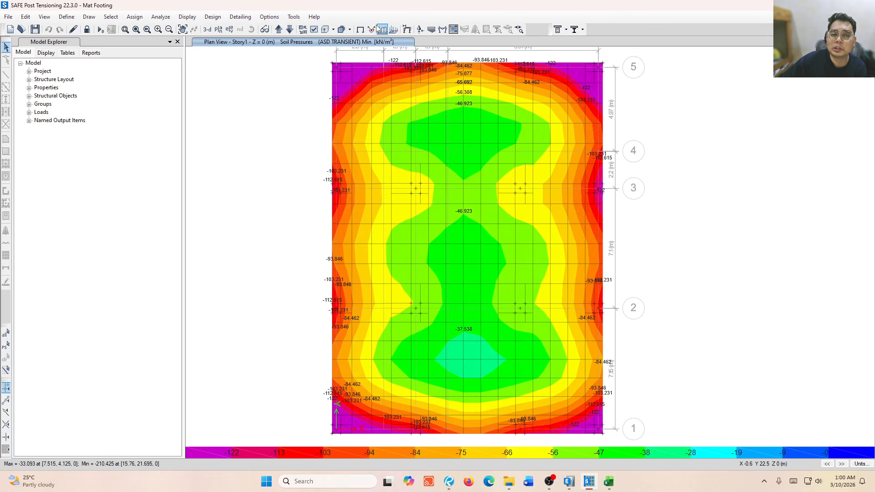
# Return to the undeformed plan view and open the preferences for concrete slab design
pyautogui.click(360, 29)
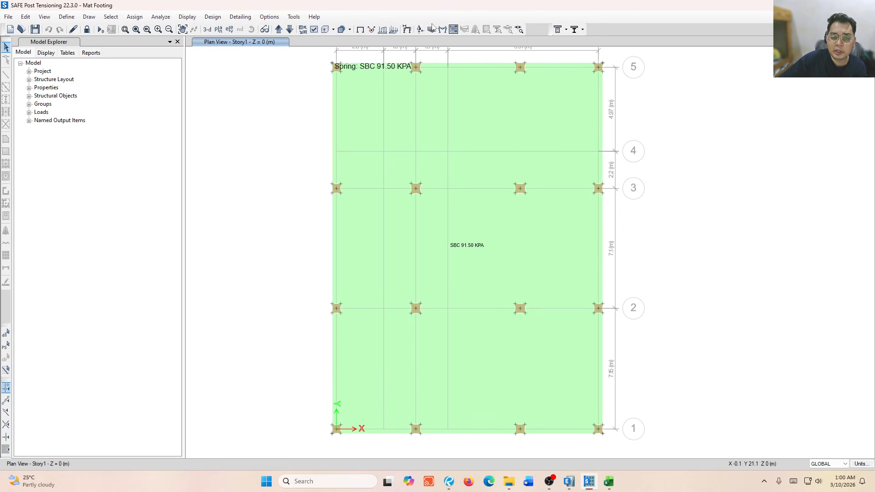
pyautogui.scroll(1, 336, 67)
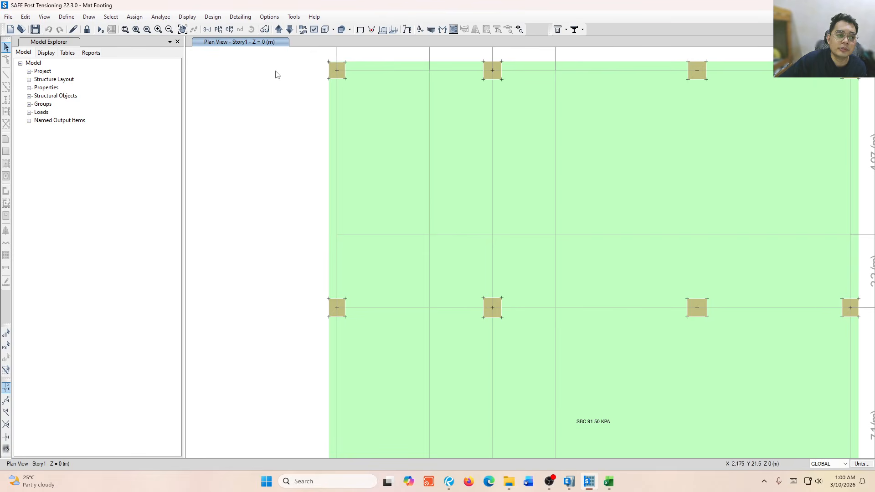
pyautogui.click(186, 18)
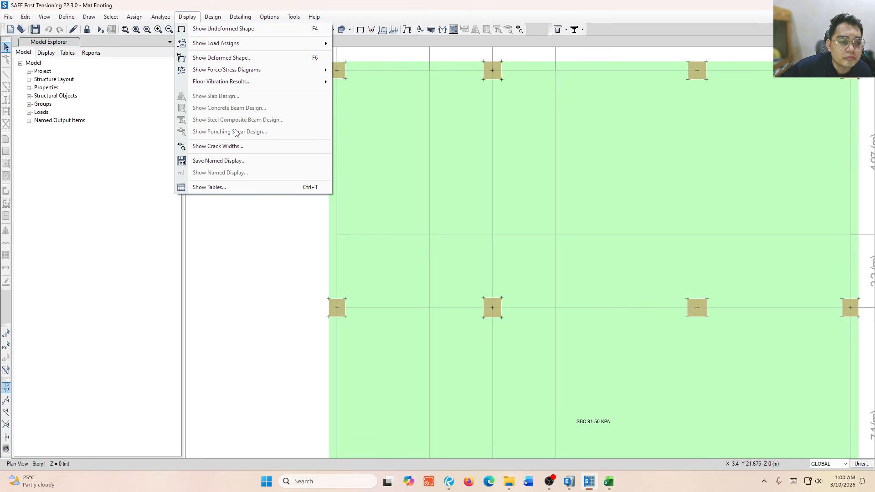
pyautogui.moveTo(215, 22)
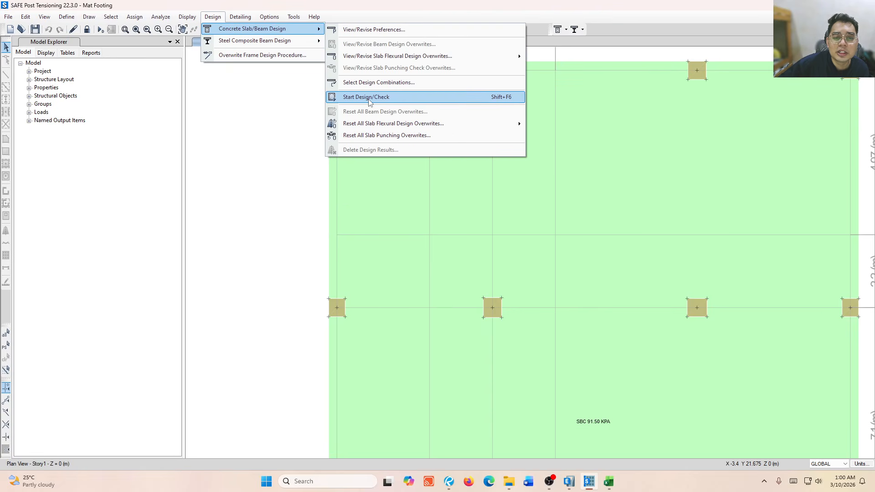
pyautogui.click(379, 34)
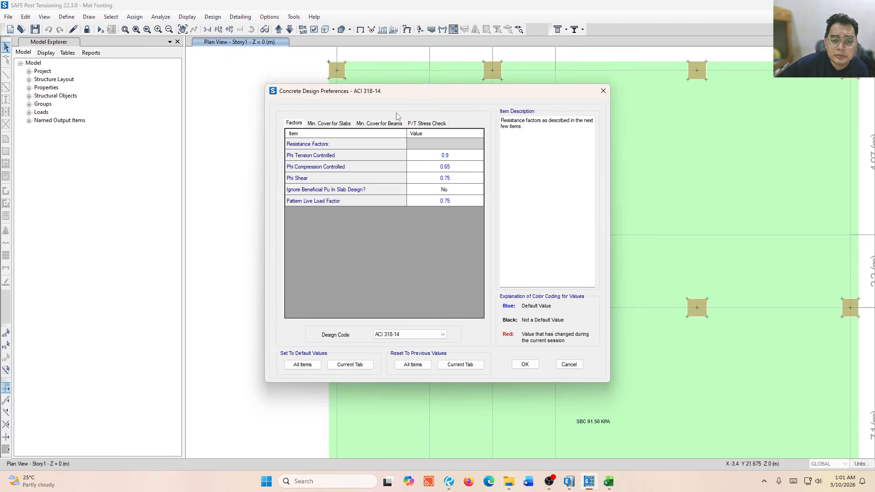
pyautogui.moveTo(400, 98); pyautogui.dragTo(308, 106)
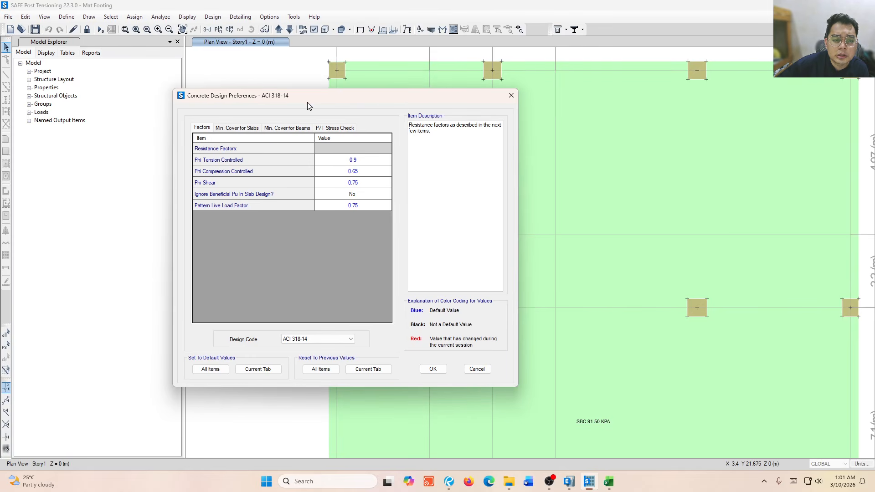
# Set the slab's bottom clear cover for non-prestressed reinforcement to 75 mm
pyautogui.click(238, 128)
pyautogui.click(354, 164)
pyautogui.click(354, 163)
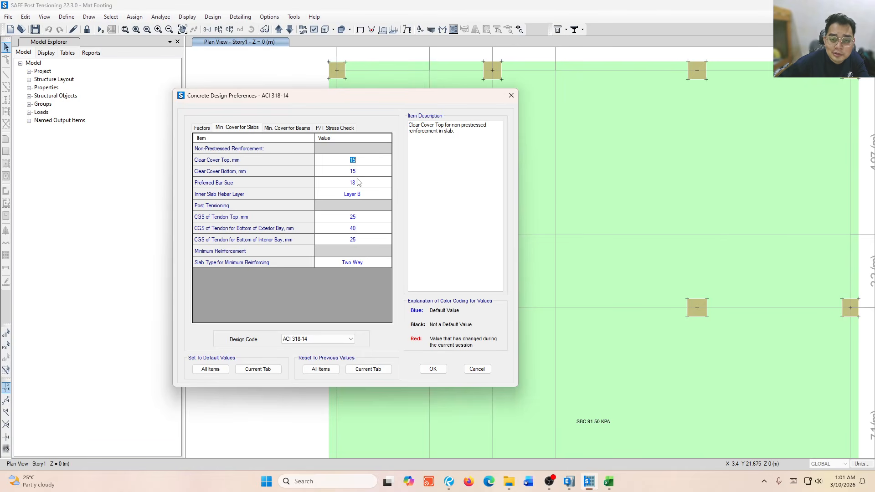
pyautogui.click(352, 171)
pyautogui.keyDown('shift'); pyautogui.doubleClick(352, 171); pyautogui.keyUp('shift')
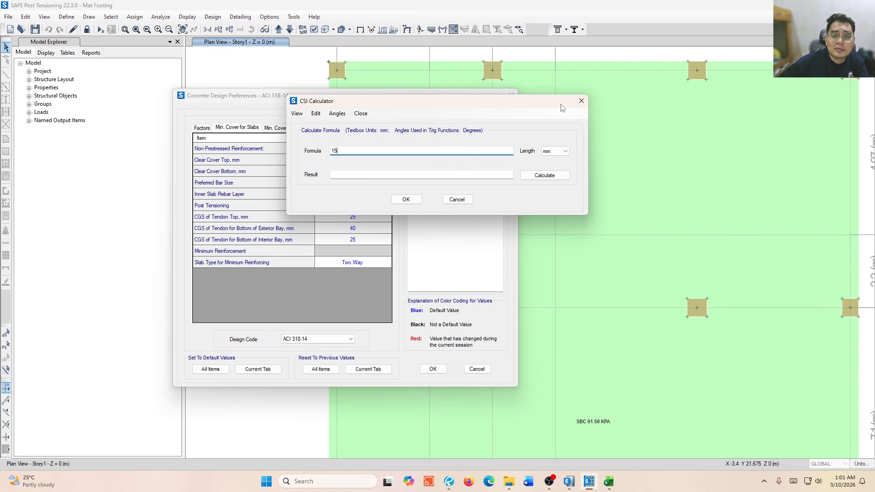
pyautogui.press('Escape')
pyautogui.click(383, 170)
pyautogui.write('75')
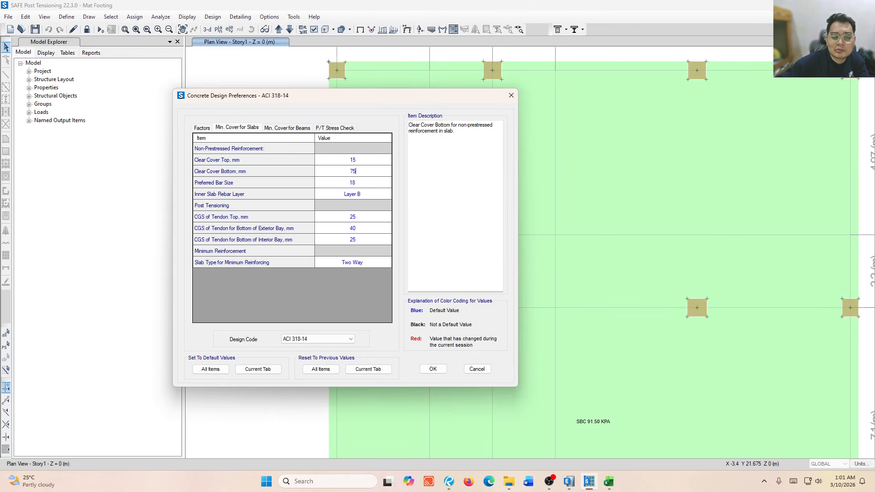
# Set the slab's top clear cover for non-prestressed reinforcement to 50 mm
pyautogui.click(360, 162)
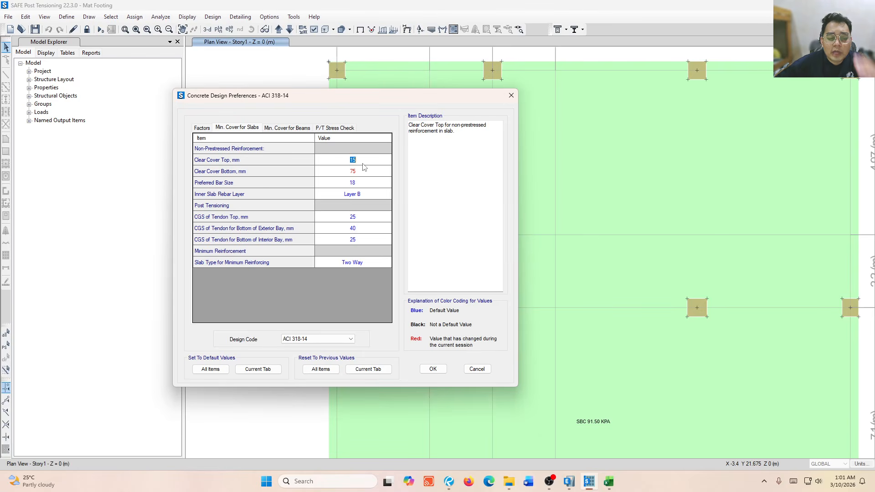
pyautogui.click(360, 171)
pyautogui.press('Up')
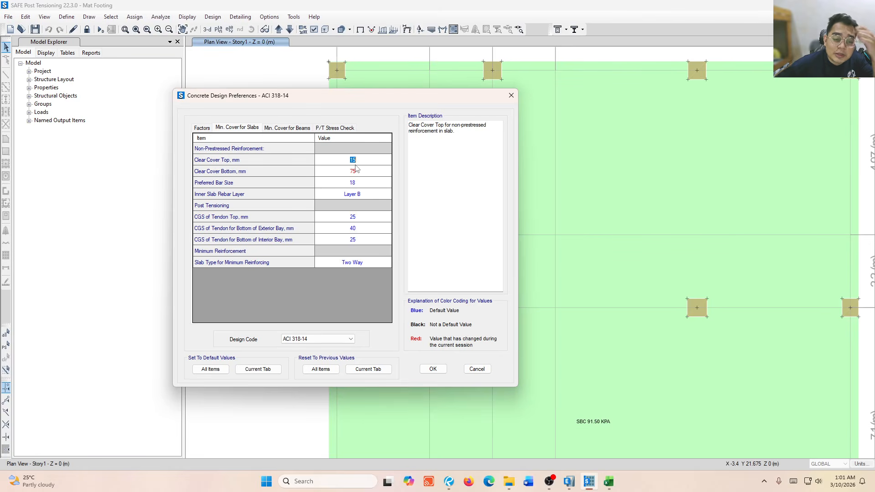
pyautogui.keyDown('shift'); pyautogui.doubleClick(361, 162); pyautogui.keyUp('shift')
pyautogui.press('Escape')
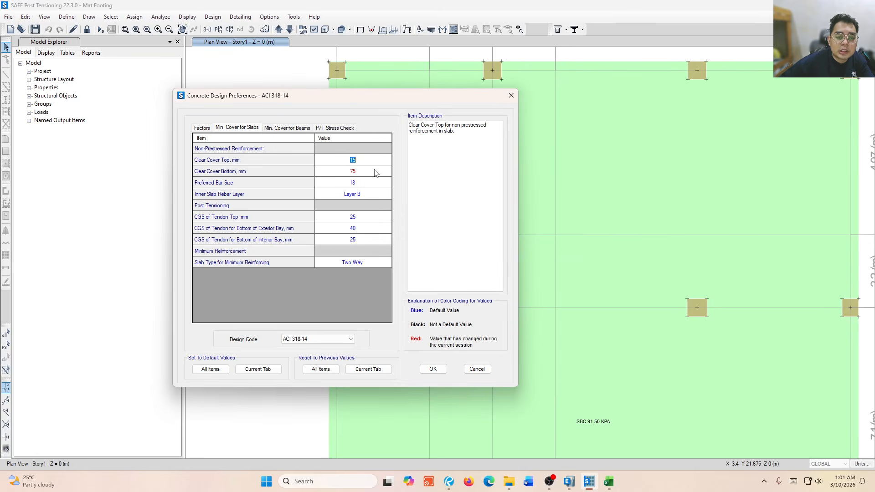
pyautogui.keyDown('shift'); pyautogui.doubleClick(365, 161); pyautogui.keyUp('shift')
pyautogui.write('50')
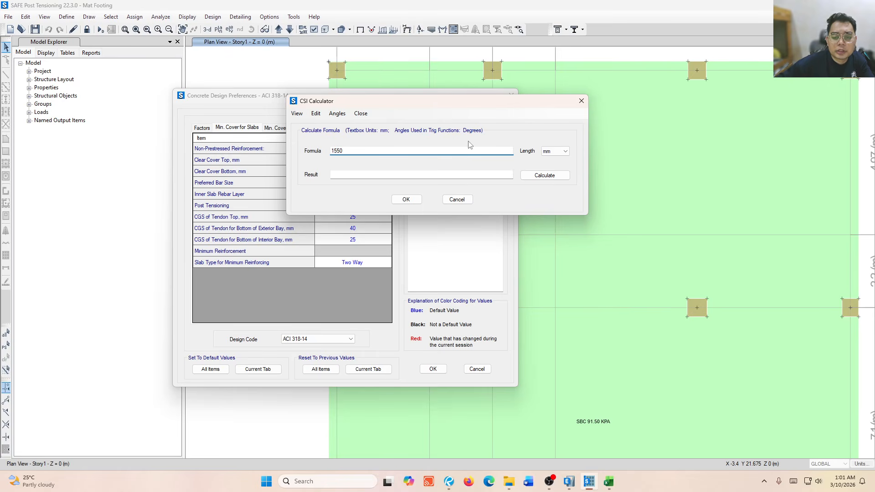
pyautogui.click(587, 104)
pyautogui.write('50')
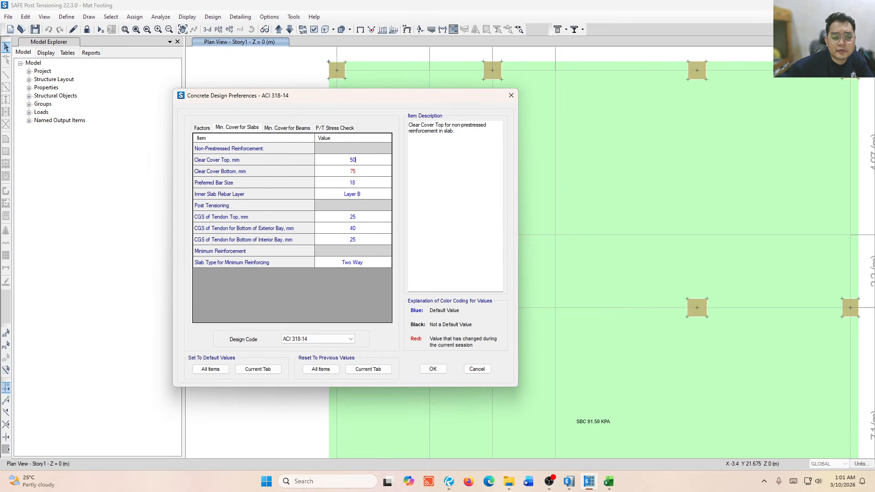
pyautogui.press('Return')
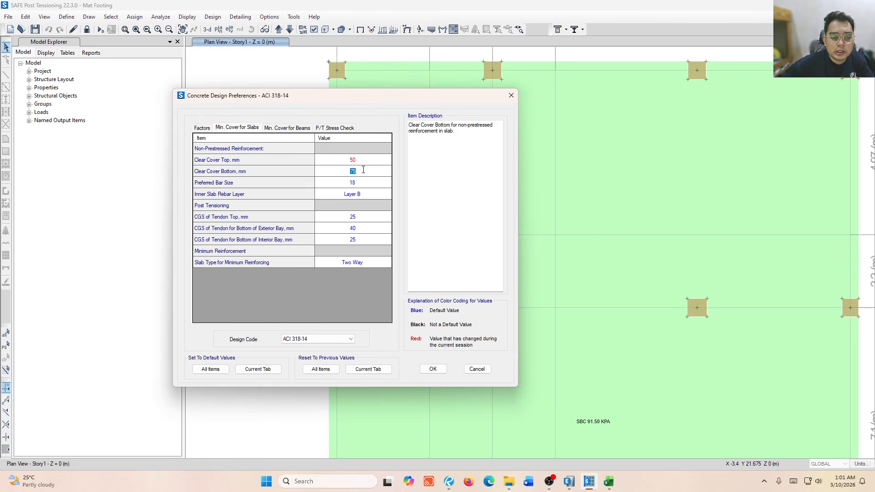
# Choose 25 as the preferred slab bar size and keep Layer B as the inner slab rebar layer
pyautogui.click(360, 184)
pyautogui.click(361, 183)
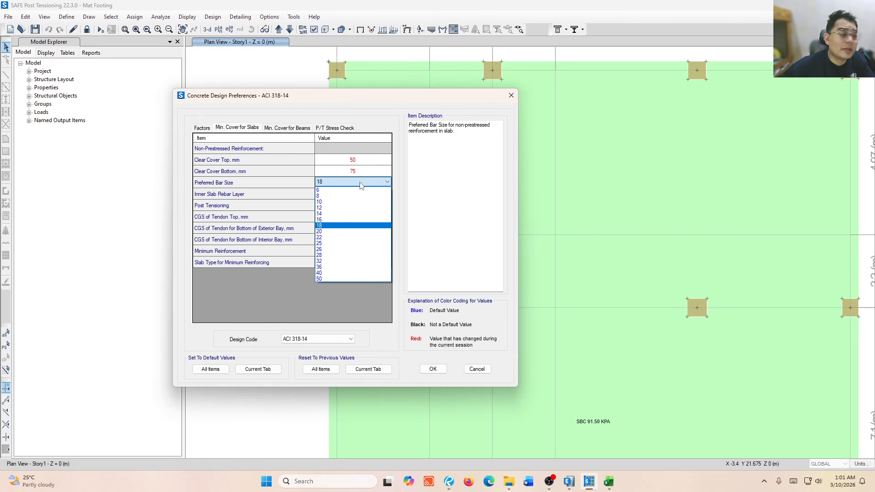
pyautogui.click(354, 243)
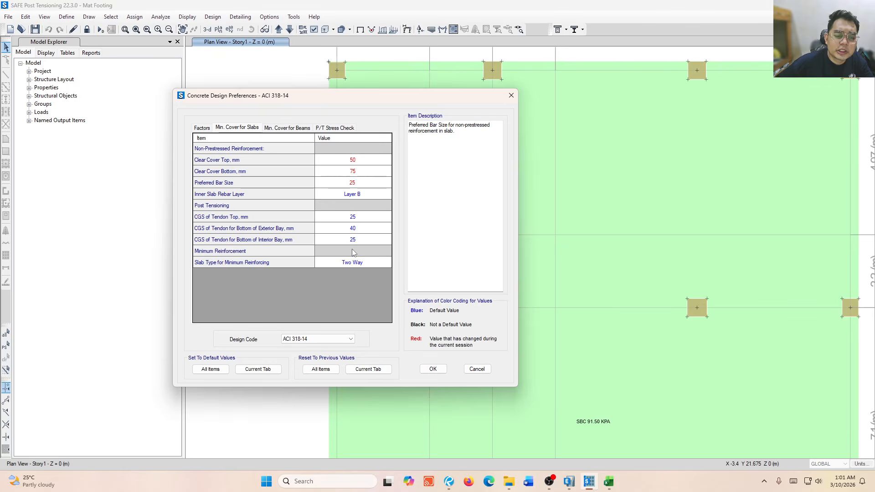
pyautogui.click(363, 203)
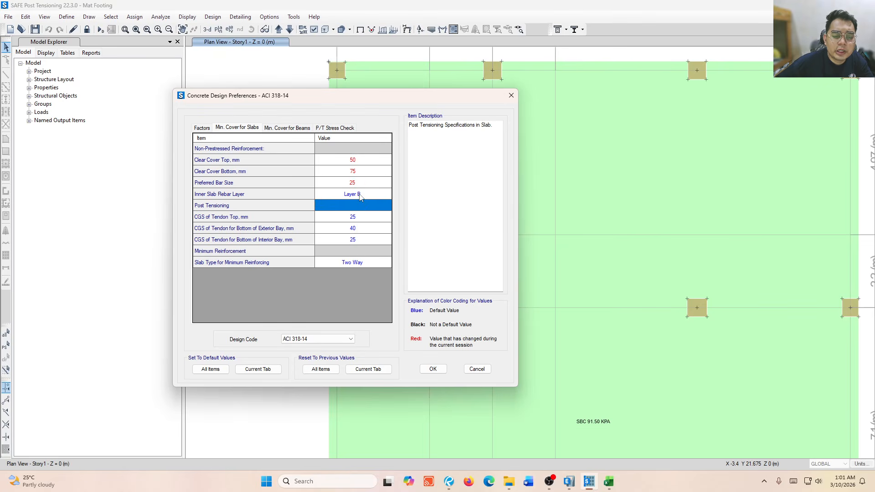
pyautogui.click(361, 195)
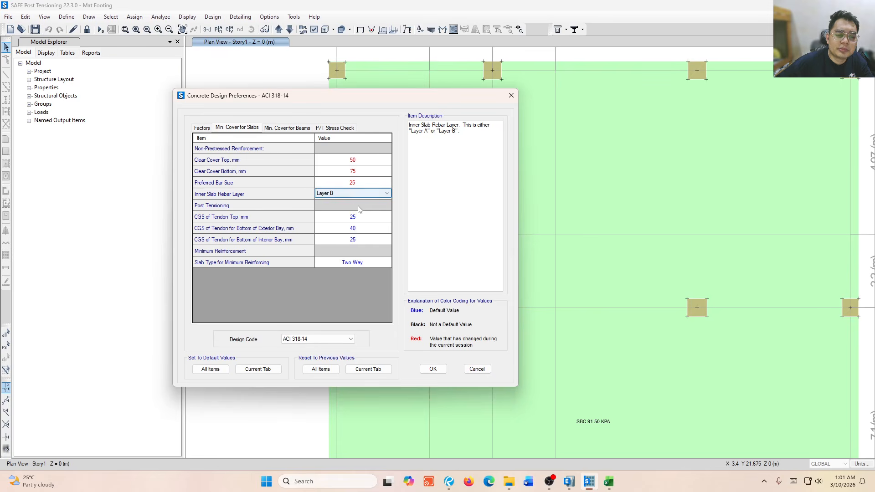
# Choose ACI 318-14 as the design code and accept the concrete design preferences
pyautogui.click(347, 340)
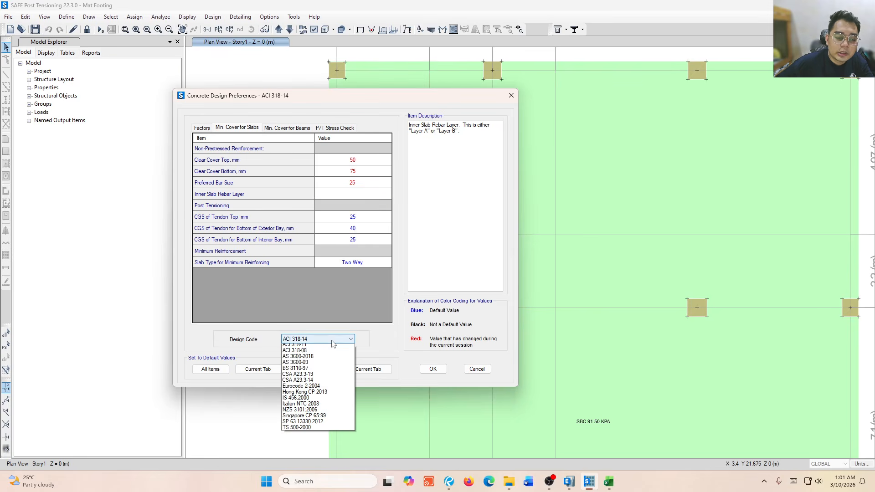
pyautogui.click(337, 339)
pyautogui.click(326, 339)
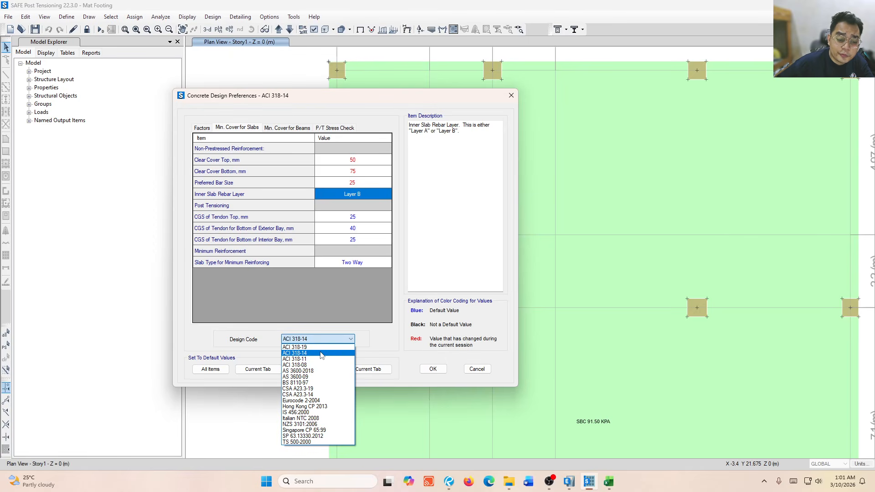
pyautogui.press('Up')
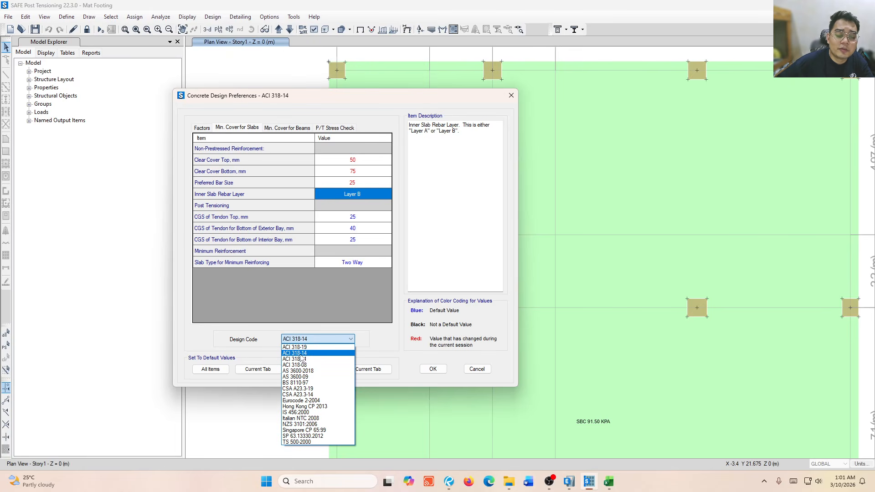
pyautogui.click(300, 354)
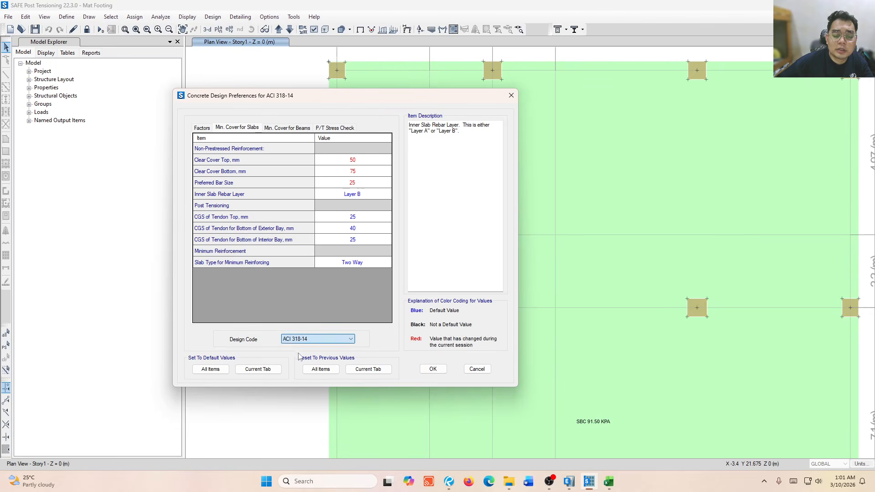
pyautogui.click(433, 370)
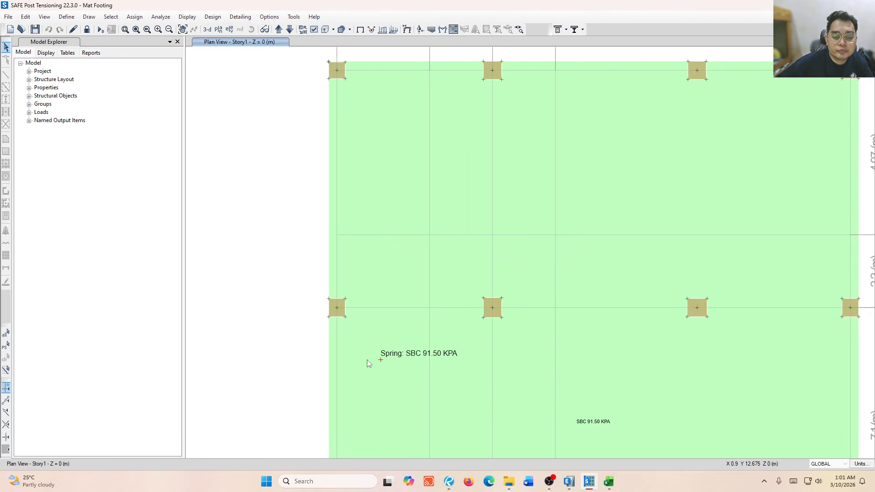
# Review the strength load combinations for concrete slab design and accept the U-series as the design combinations
pyautogui.click(217, 20)
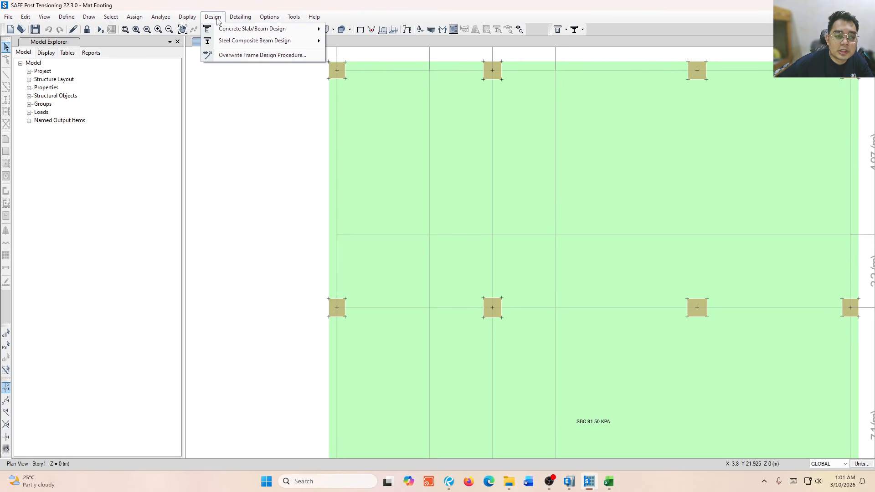
pyautogui.moveTo(227, 32)
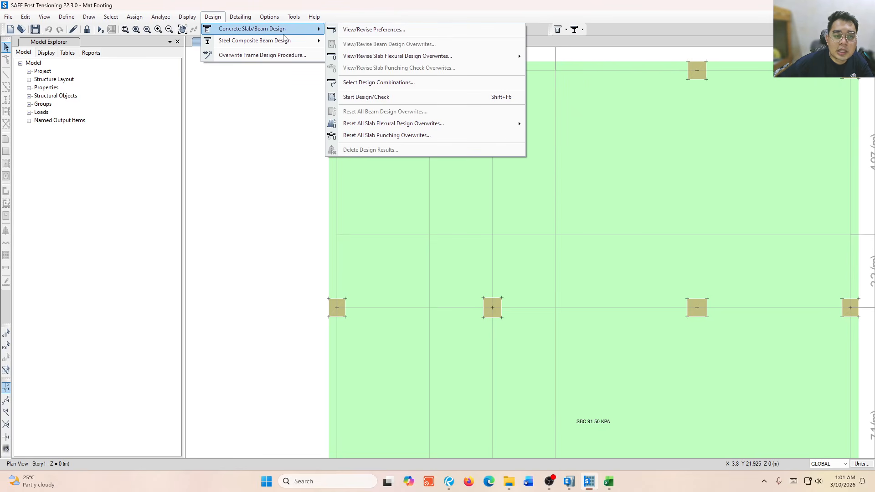
pyautogui.click(400, 86)
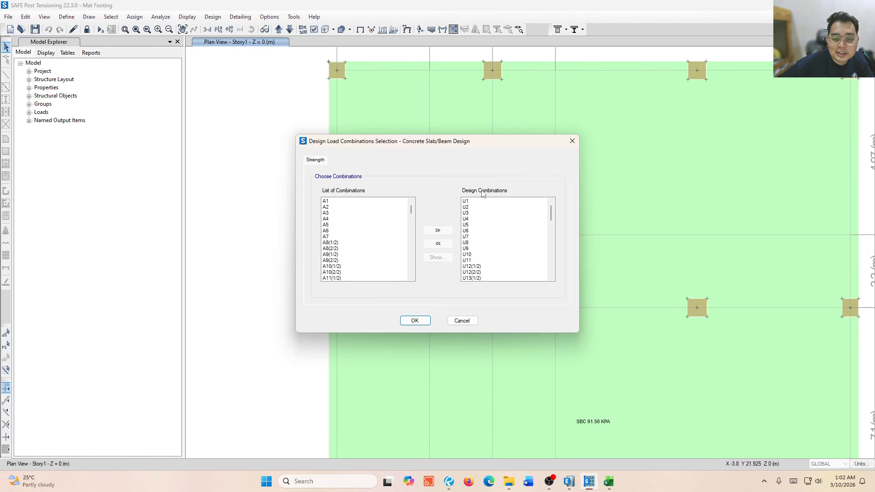
pyautogui.moveTo(551, 214)
pyautogui.mouseDown()
pyautogui.moveTo(550, 279)
pyautogui.moveTo(550, 208)
pyautogui.mouseUp()
pyautogui.click(479, 208)
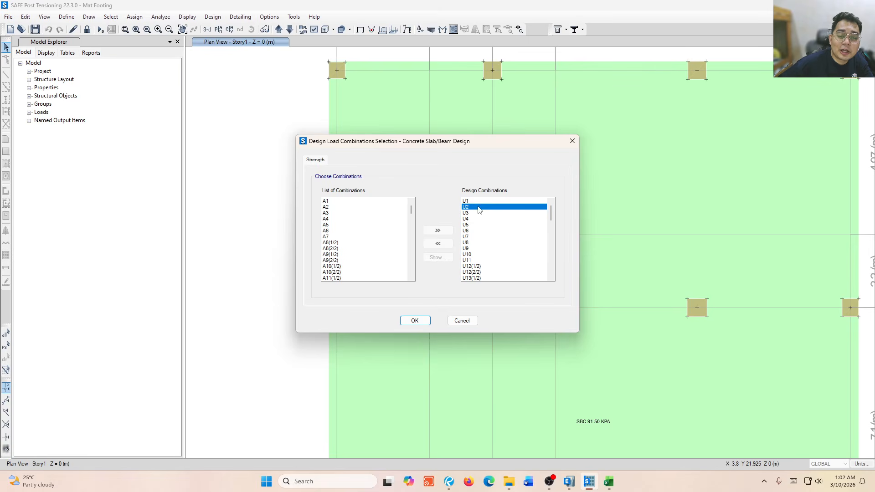
pyautogui.click(475, 203)
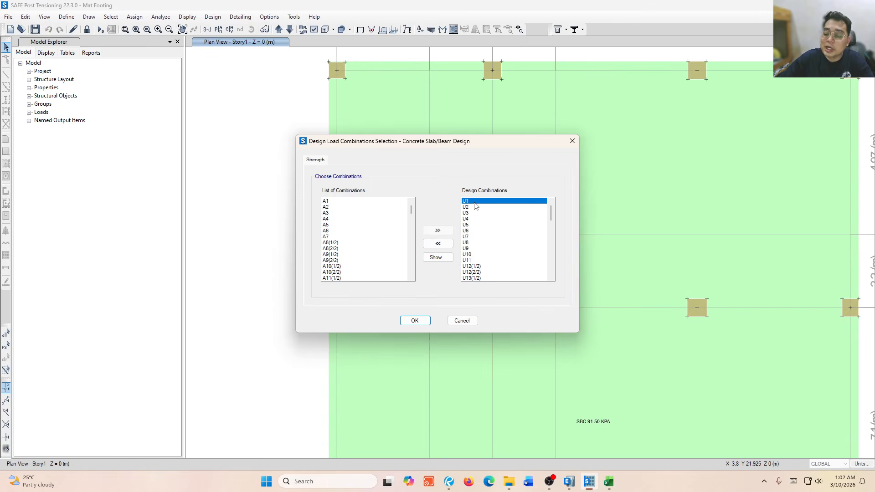
pyautogui.click(334, 204)
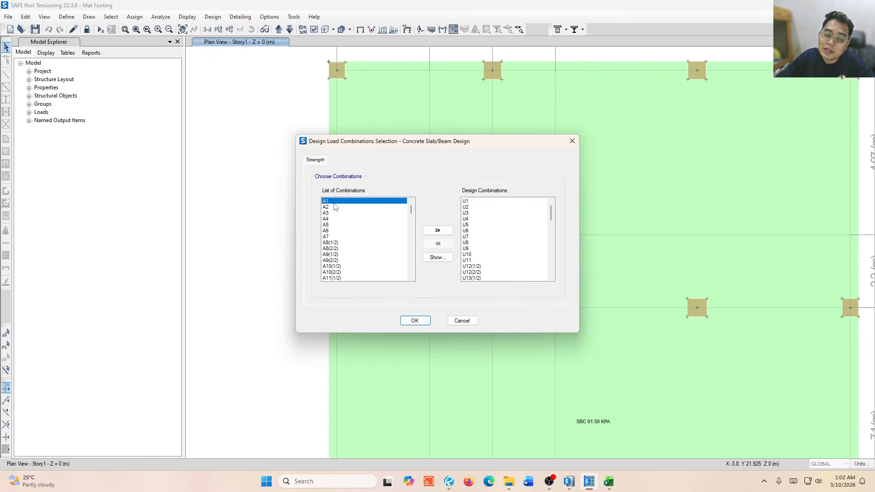
pyautogui.click(342, 208)
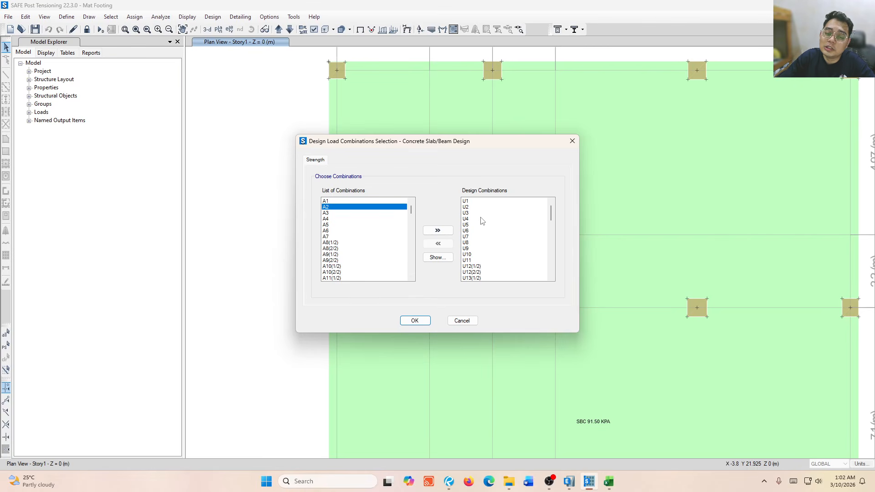
pyautogui.moveTo(480, 221); pyautogui.dragTo(496, 294)
pyautogui.click(516, 219)
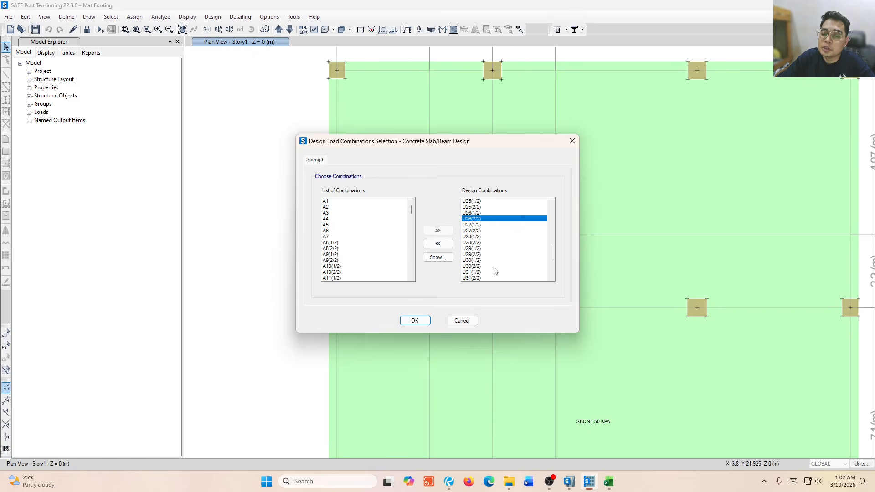
pyautogui.click(415, 321)
# Run the concrete slab design and check
pyautogui.click(213, 17)
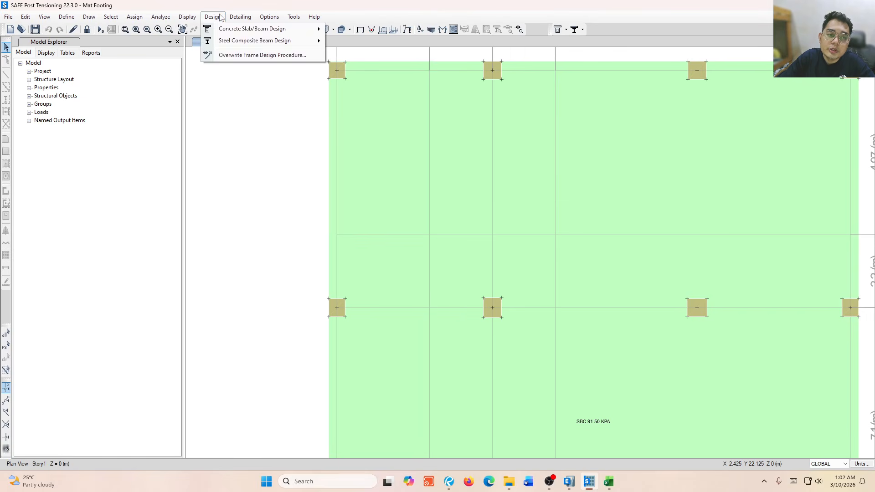
pyautogui.click(214, 18)
pyautogui.click(222, 20)
pyautogui.moveTo(223, 30)
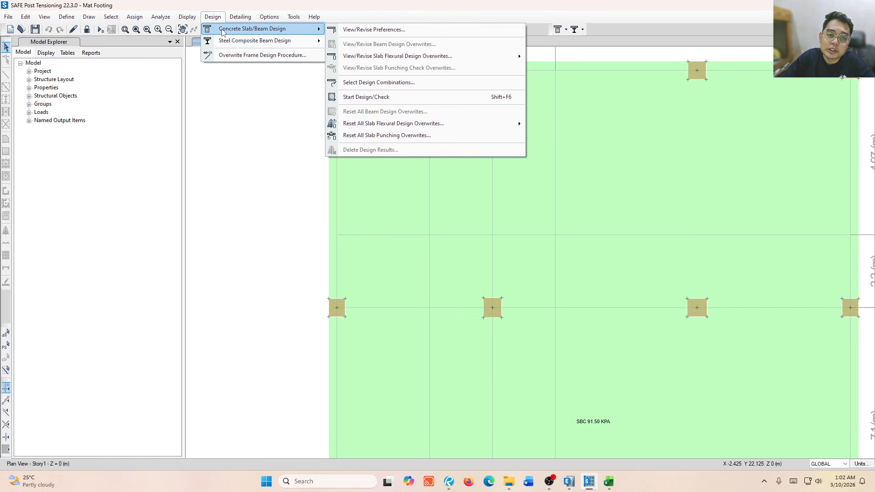
pyautogui.click(396, 97)
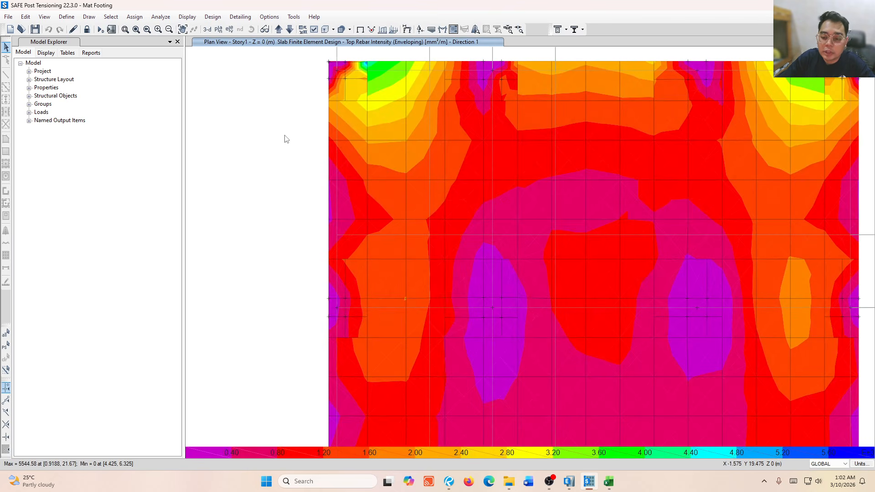
# Display the punching shear design ratios on the plan and inspect the corner column at grid A-5
pyautogui.click(188, 16)
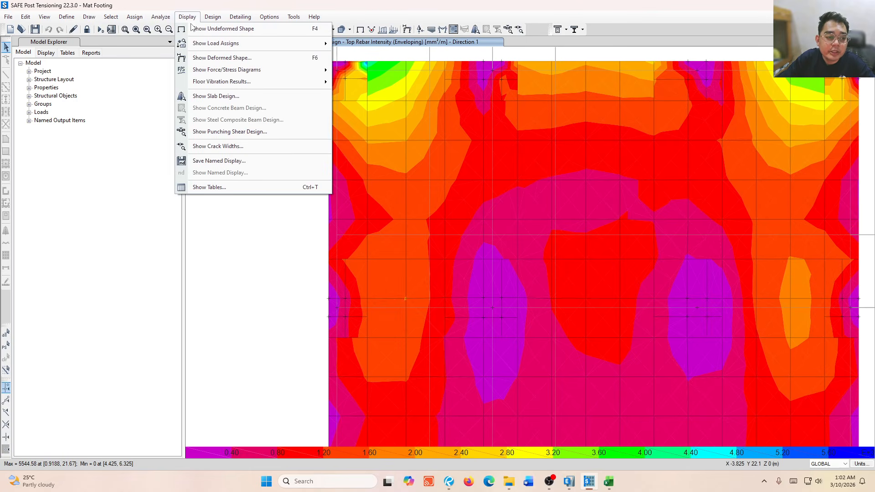
pyautogui.click(219, 135)
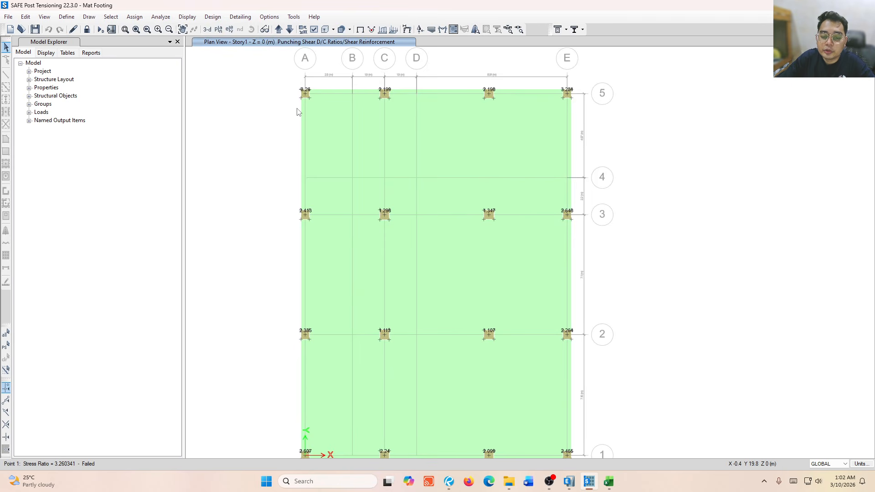
pyautogui.scroll(2, 290, 81)
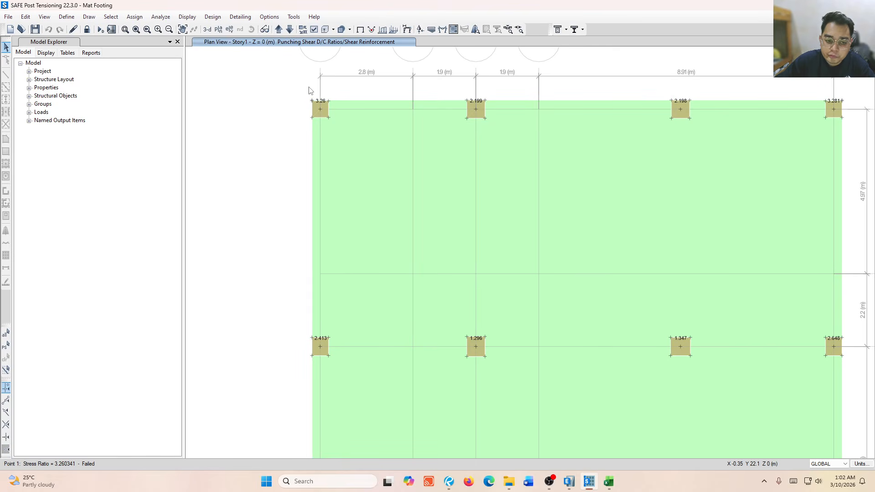
pyautogui.scroll(2, 309, 90)
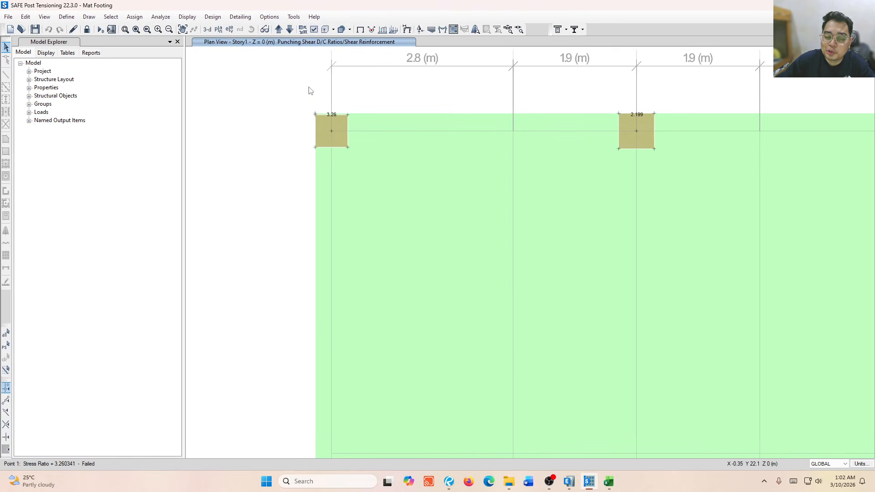
pyautogui.scroll(-2, 309, 90)
pyautogui.scroll(5, 319, 108)
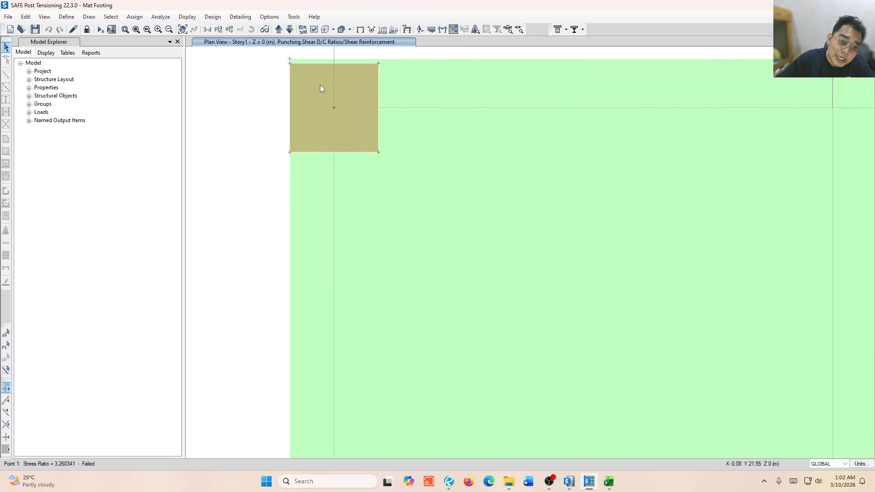
pyautogui.scroll(-1, 320, 88)
pyautogui.moveTo(310, 53); pyautogui.dragTo(366, 94)
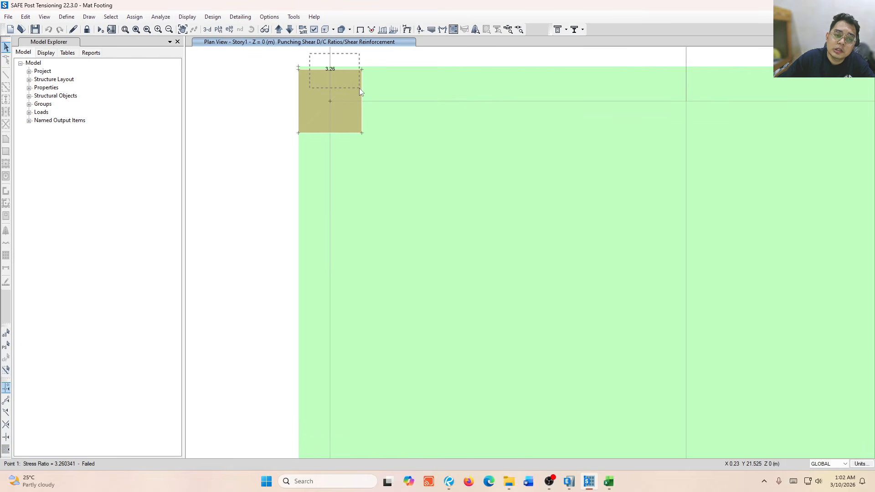
pyautogui.click(439, 128)
pyautogui.rightClick(440, 128)
pyautogui.press('Escape')
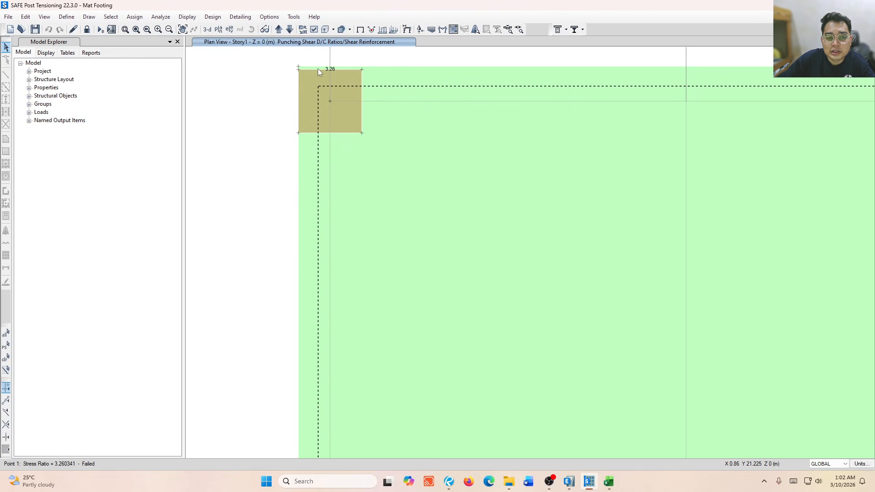
# Examine the punching shear ratios at the interior, edge and corner columns along grid lines 1, 2, 3 and 5
pyautogui.scroll(-3, 331, 79)
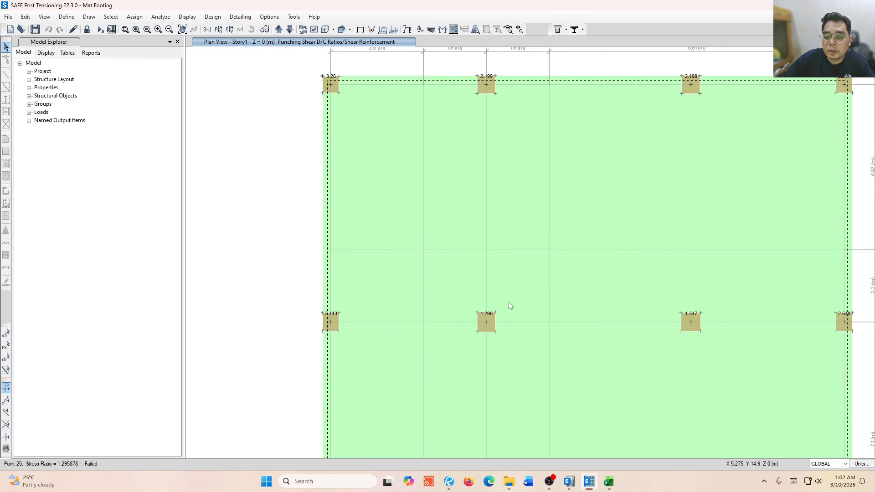
pyautogui.moveTo(669, 255); pyautogui.dragTo(536, 178, button='middle')
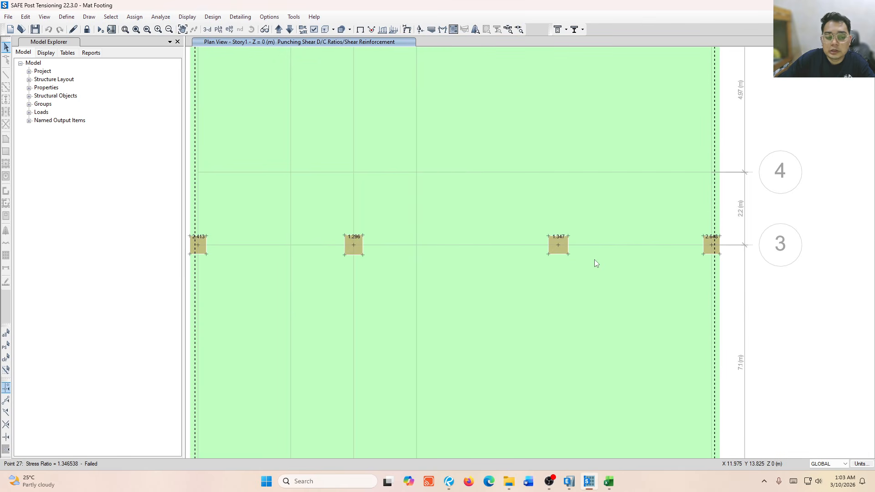
pyautogui.scroll(-2, 496, 206)
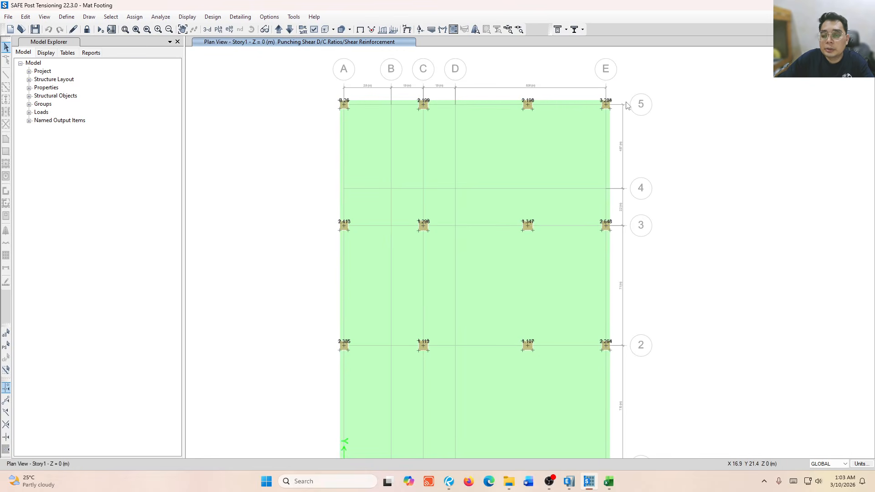
pyautogui.scroll(2, 611, 101)
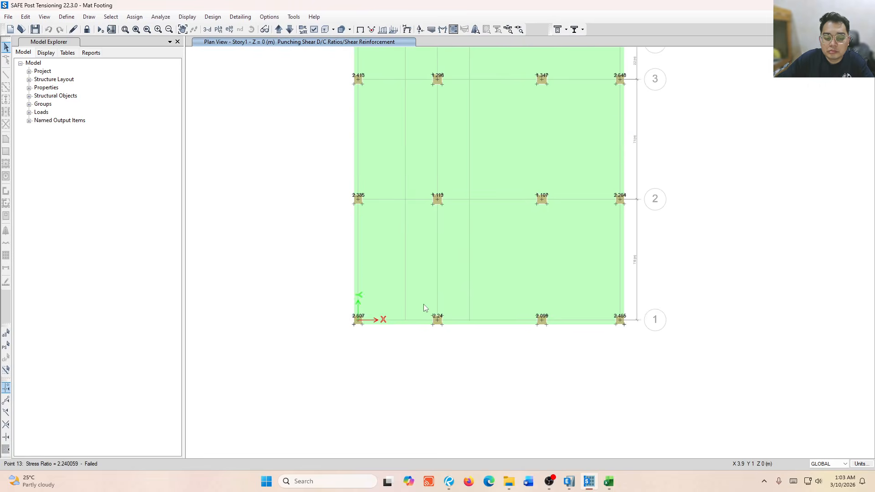
pyautogui.scroll(2, 420, 308)
pyautogui.moveTo(672, 195); pyautogui.dragTo(506, 198, button='middle')
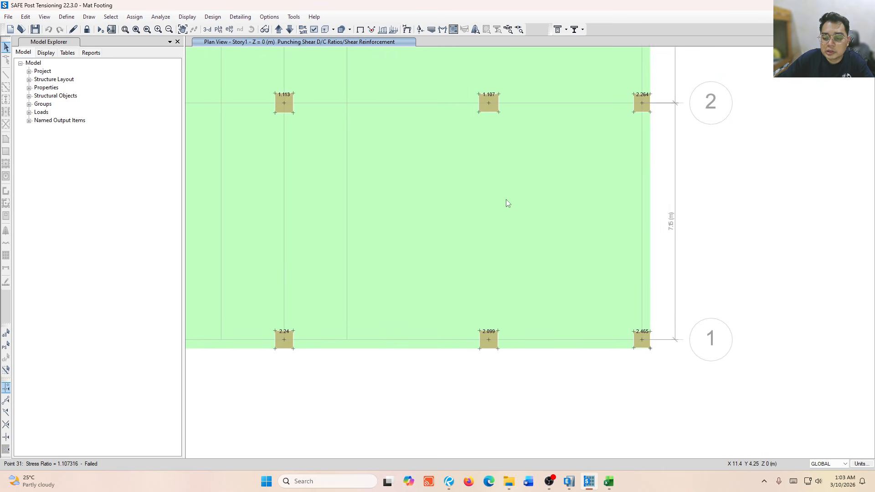
pyautogui.moveTo(482, 159); pyautogui.dragTo(493, 189, button='middle')
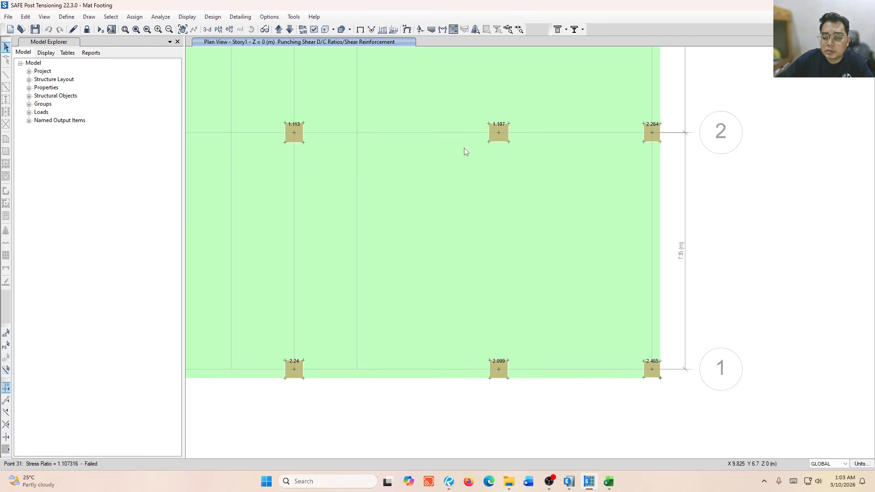
pyautogui.scroll(-3, 533, 297)
pyautogui.scroll(2, 452, 160)
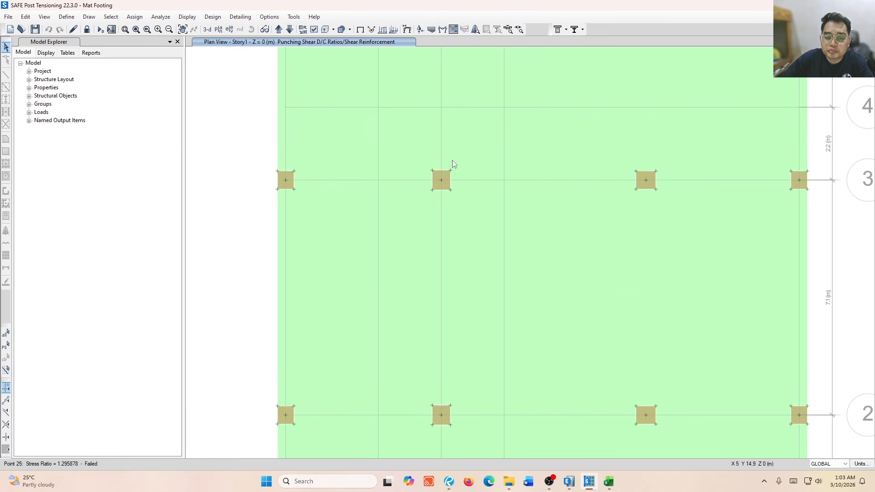
pyautogui.scroll(-2, 452, 160)
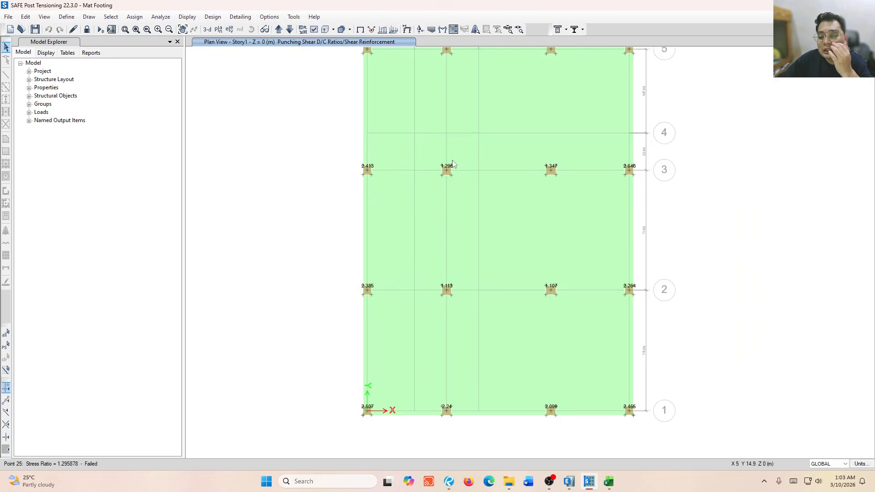
pyautogui.moveTo(452, 160); pyautogui.dragTo(465, 266, button='middle')
pyautogui.scroll(2, 456, 169)
pyautogui.moveTo(490, 305); pyautogui.dragTo(495, 190, button='middle')
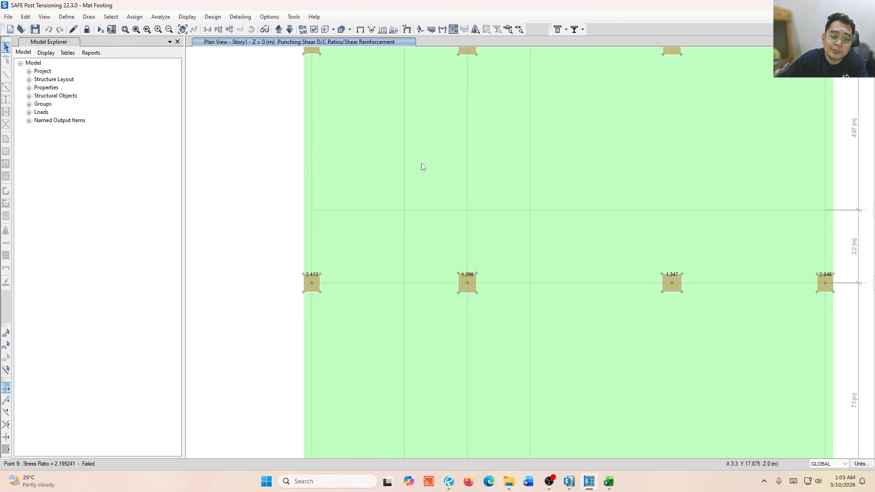
pyautogui.scroll(-2, 422, 167)
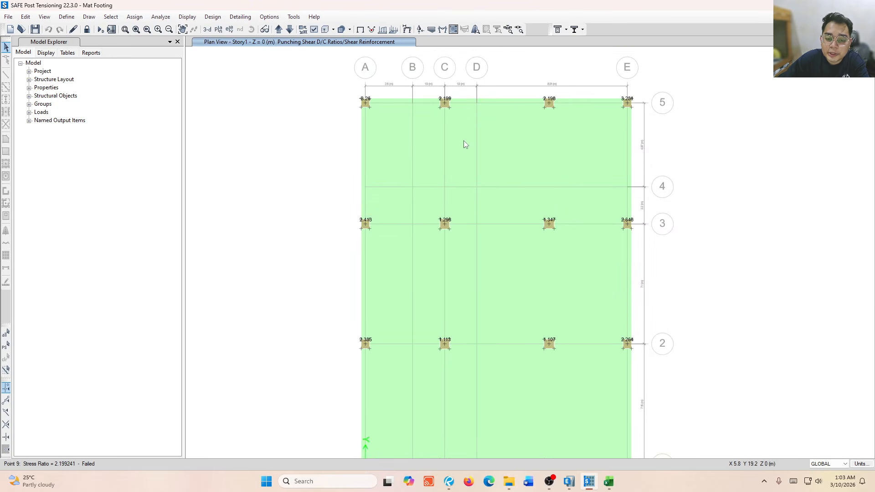
pyautogui.moveTo(495, 270); pyautogui.dragTo(406, 153, button='middle')
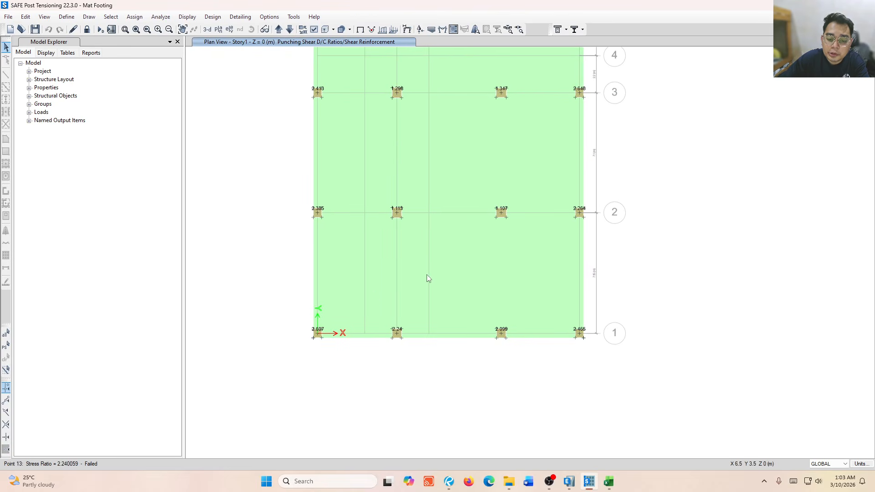
pyautogui.moveTo(398, 177); pyautogui.dragTo(413, 334, button='middle')
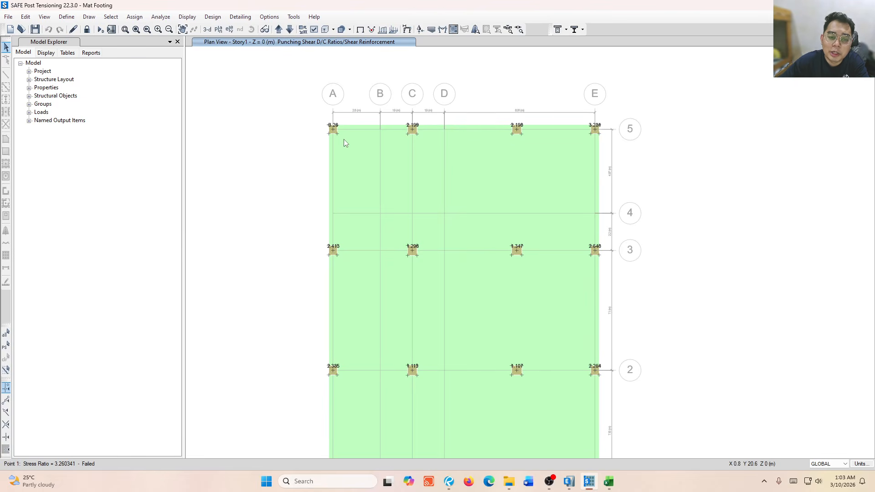
pyautogui.scroll(2, 340, 127)
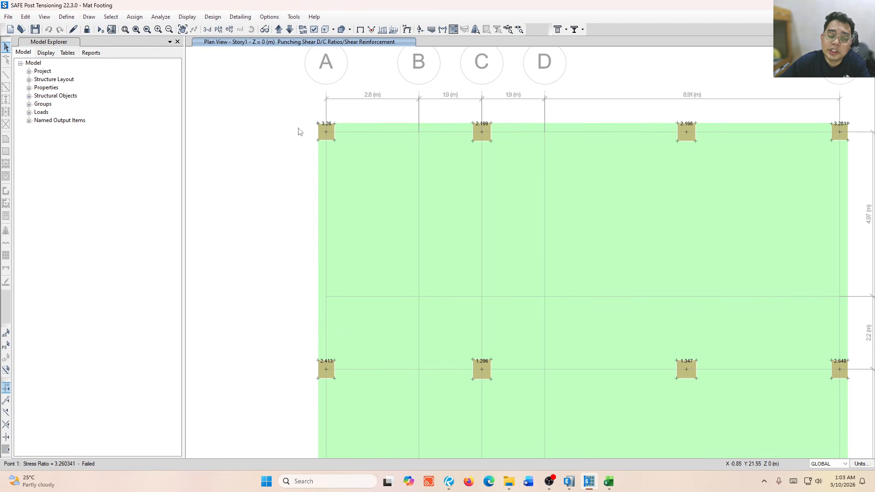
pyautogui.scroll(-2, 299, 132)
# Select the columns at grids A-5 and A-3, and clear the selection
pyautogui.moveTo(306, 126); pyautogui.dragTo(381, 204)
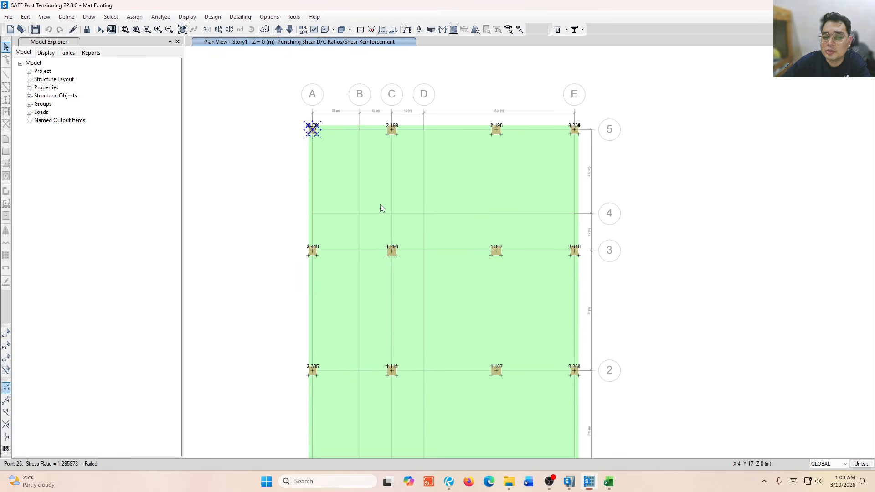
pyautogui.scroll(2, 313, 251)
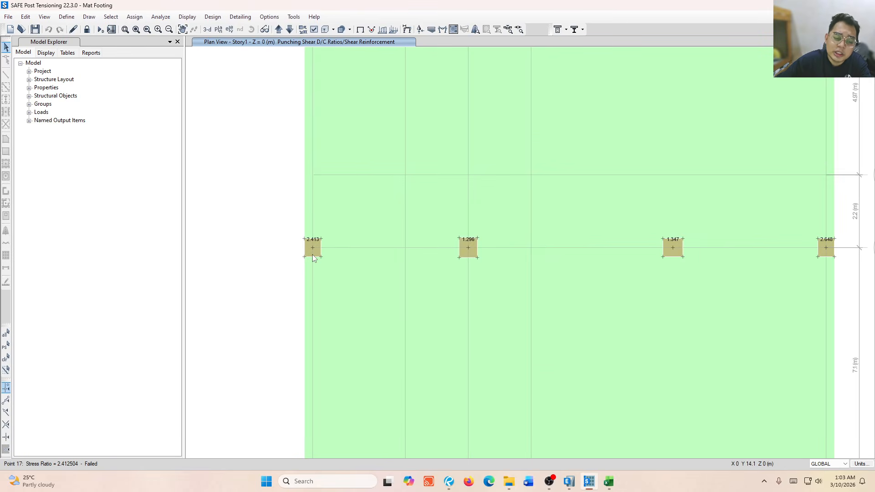
pyautogui.moveTo(303, 211); pyautogui.dragTo(385, 316)
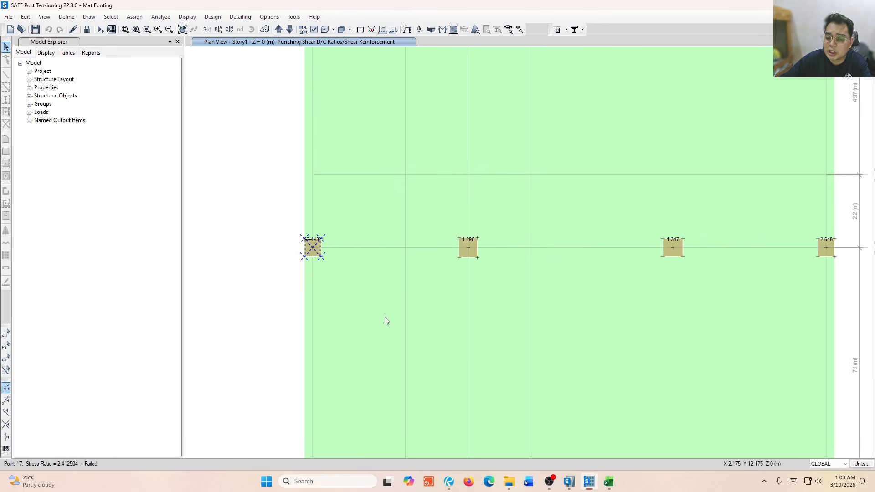
pyautogui.scroll(-2, 469, 294)
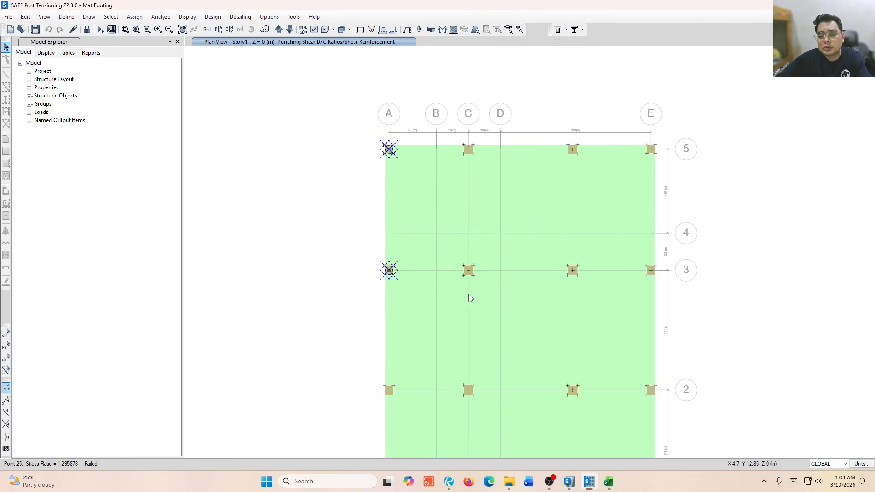
pyautogui.hotkey('ctrl', 'q')
pyautogui.moveTo(701, 252); pyautogui.dragTo(665, 202, button='middle')
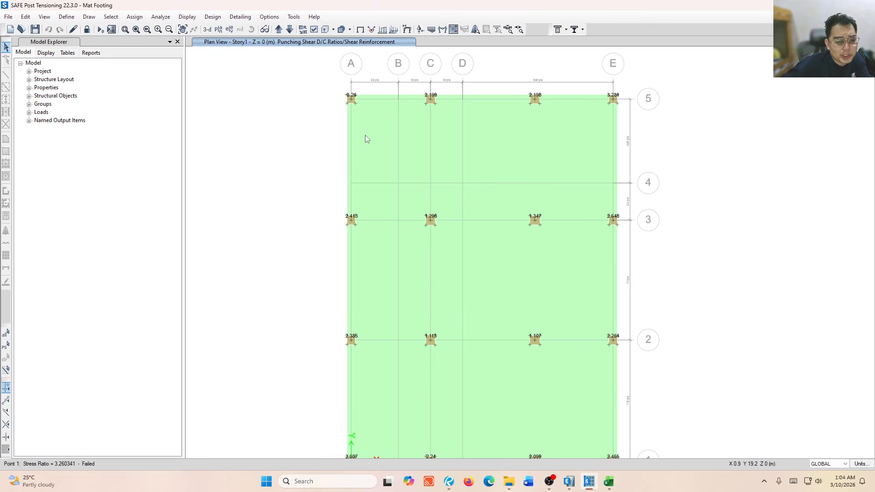
pyautogui.moveTo(349, 269); pyautogui.dragTo(613, 283)
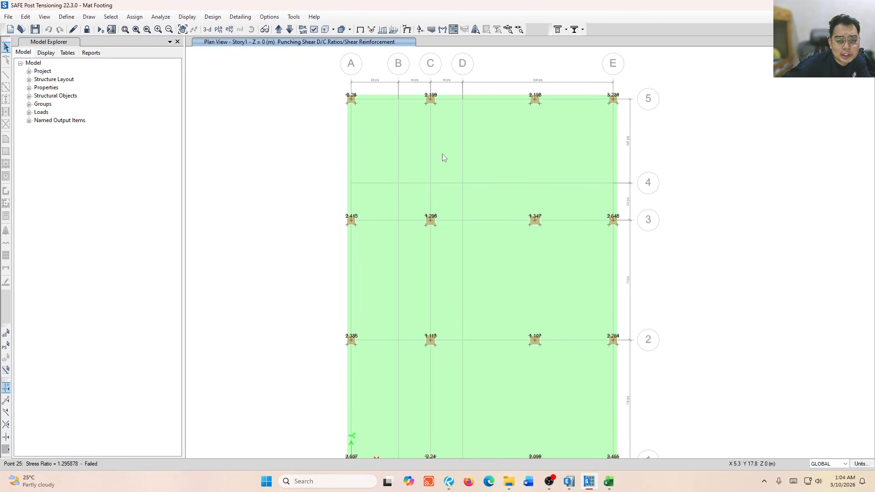
pyautogui.moveTo(535, 184); pyautogui.dragTo(426, 117, button='middle')
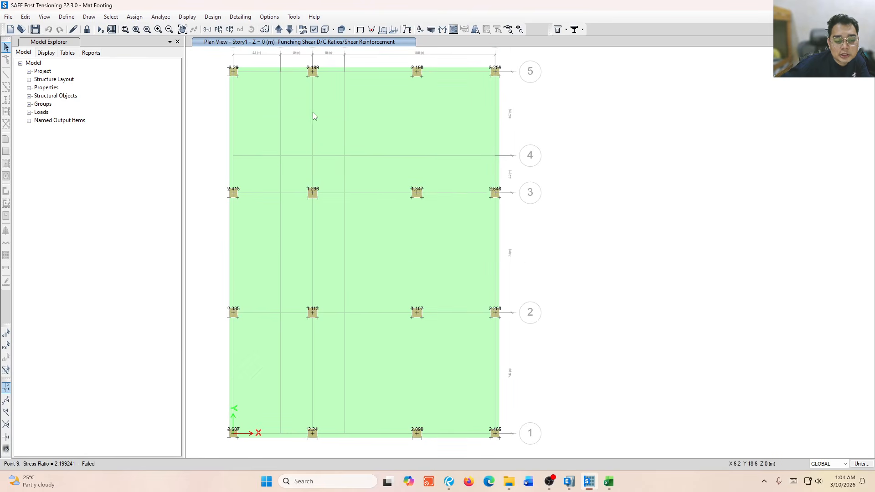
pyautogui.moveTo(245, 65); pyautogui.dragTo(278, 135)
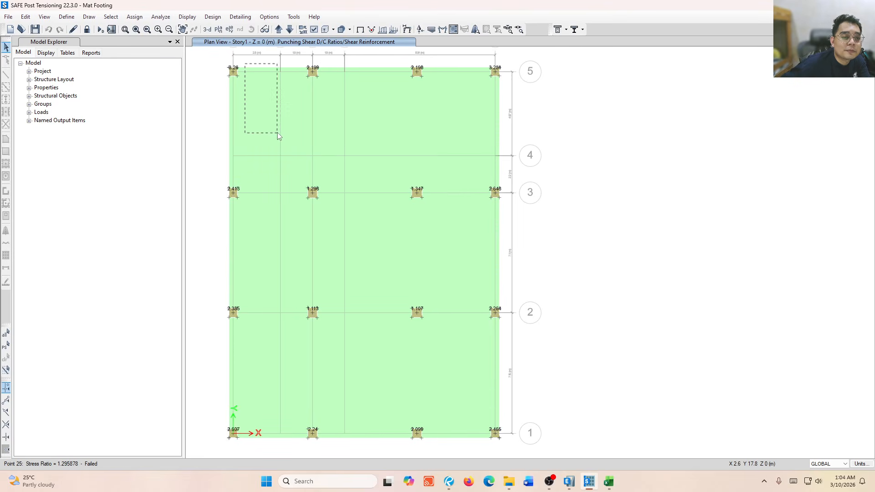
pyautogui.moveTo(553, 184); pyautogui.dragTo(606, 190, button='middle')
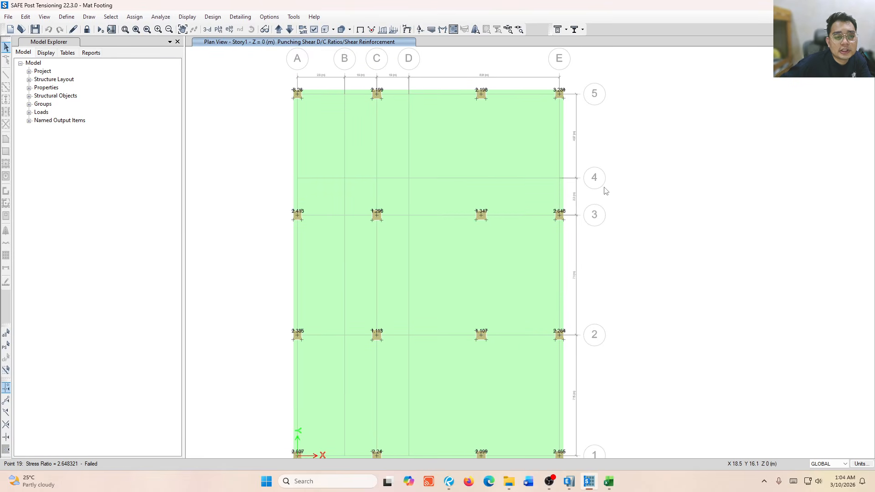